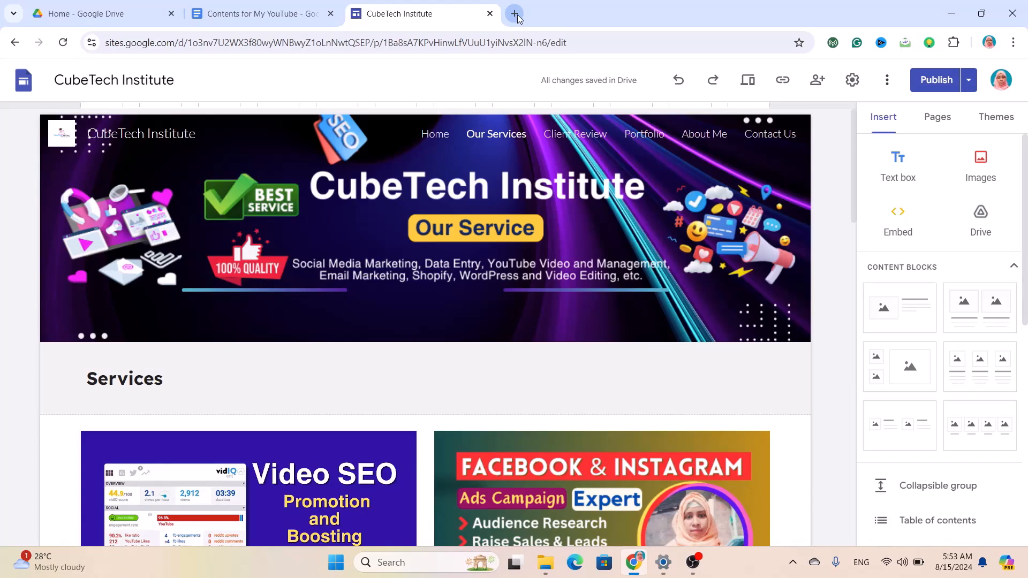
Open a new Chrome tab and go to sites.google.com.
left_click(515, 15)
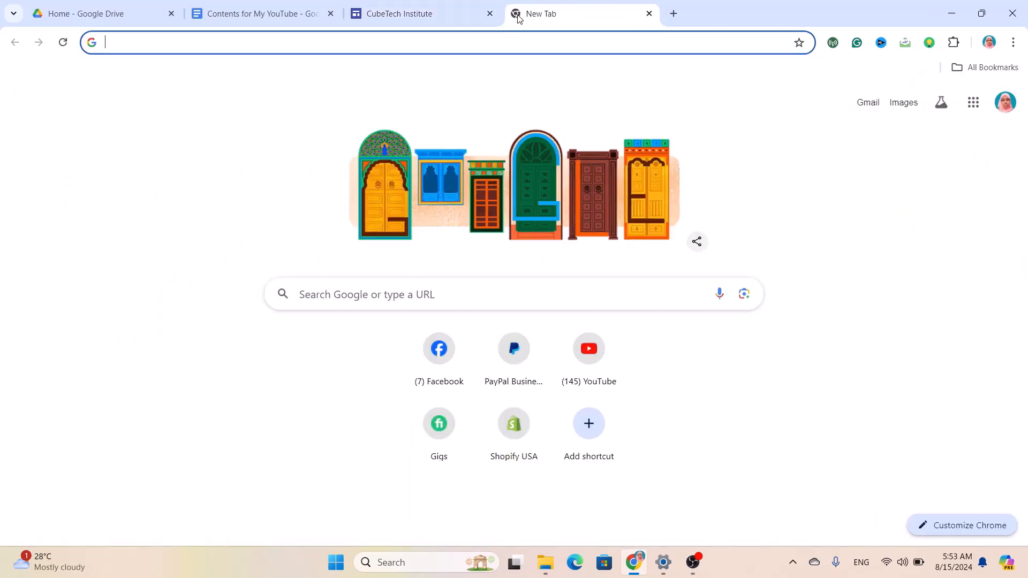
type("site")
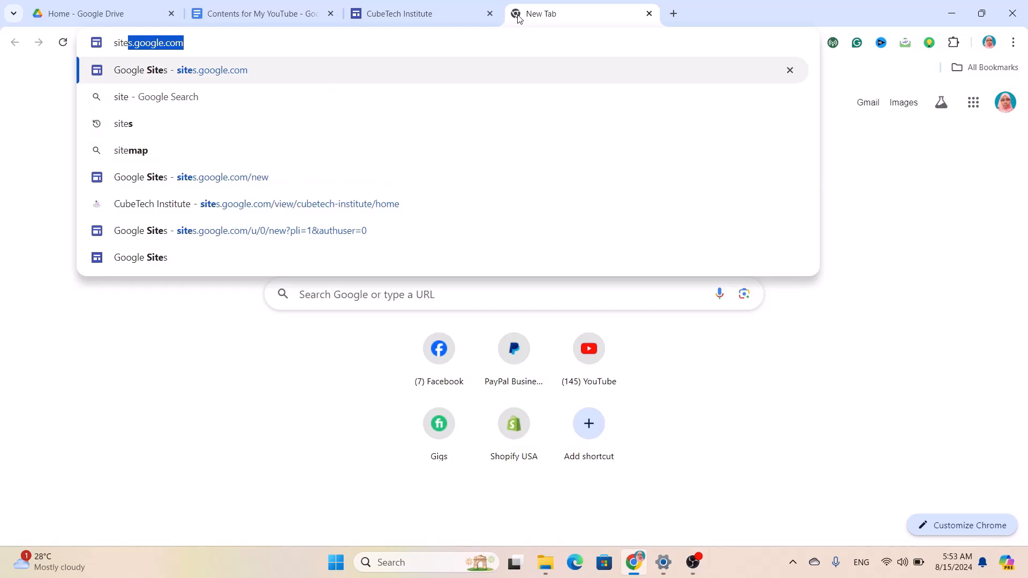
type("s.")
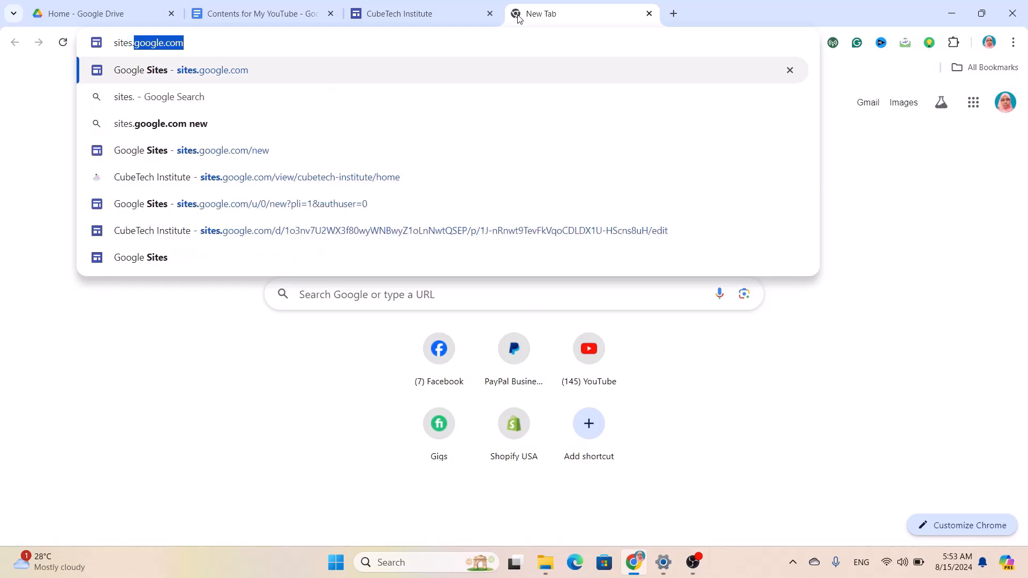
type("goog")
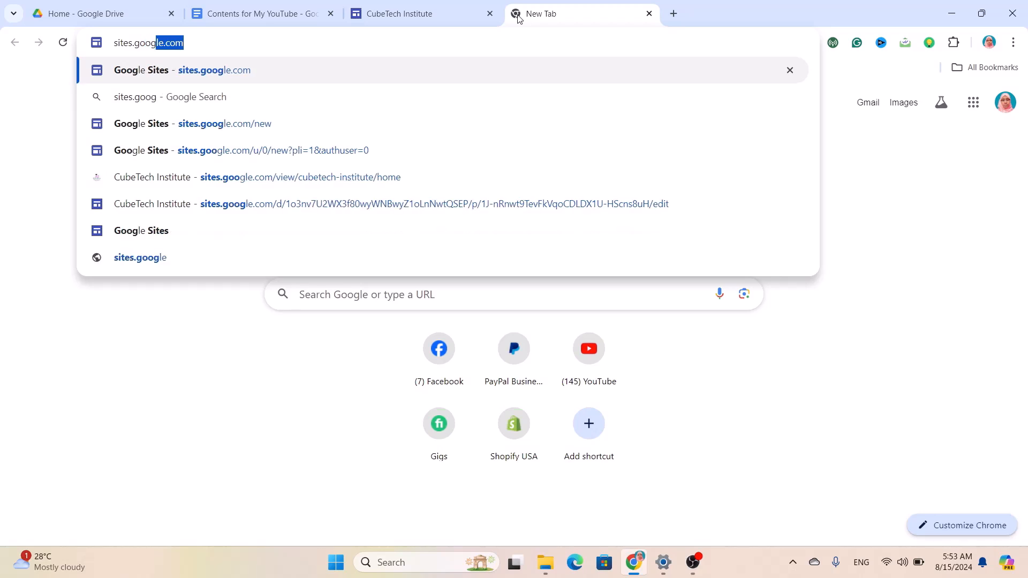
type("le.com")
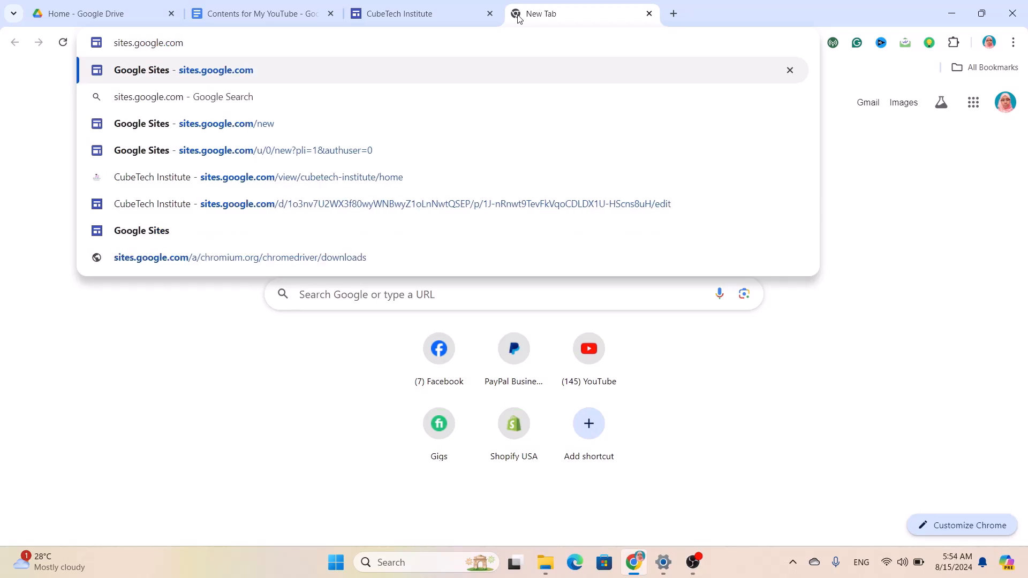
key("Return")
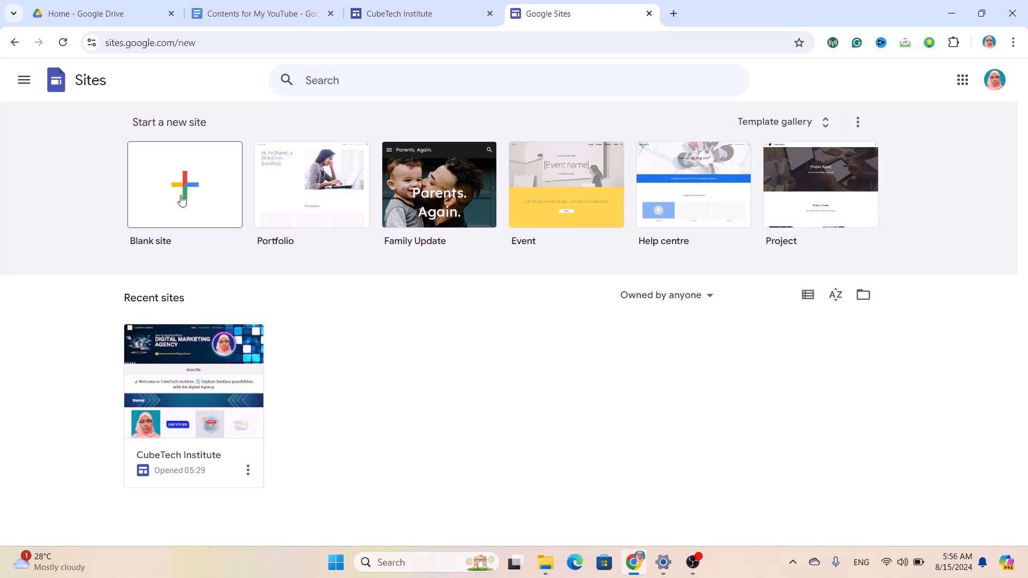
Start a new blank site from the Google Sites start page.
left_click(182, 199)
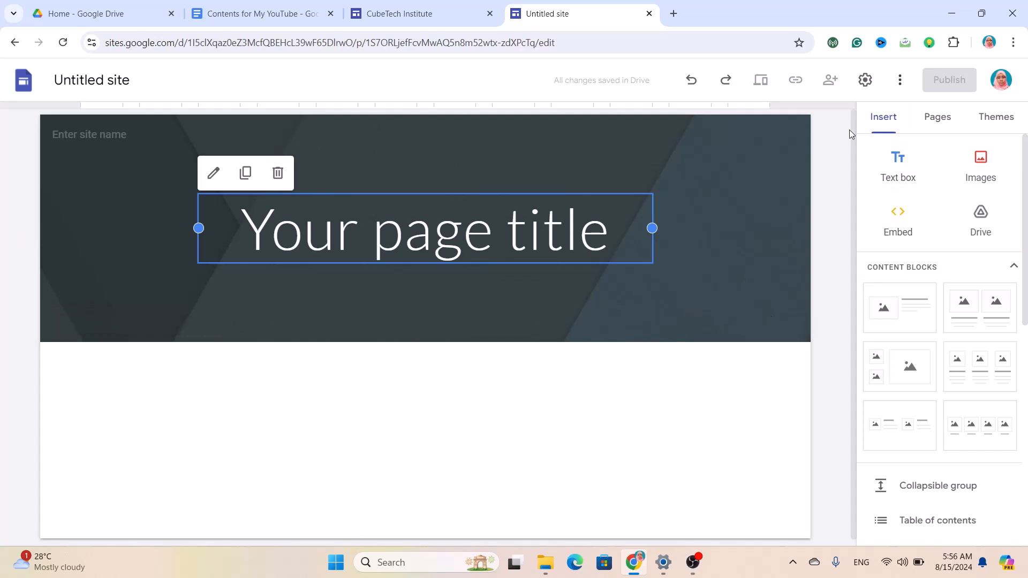
left_click(993, 116)
scroll(946, 350, "down", 3)
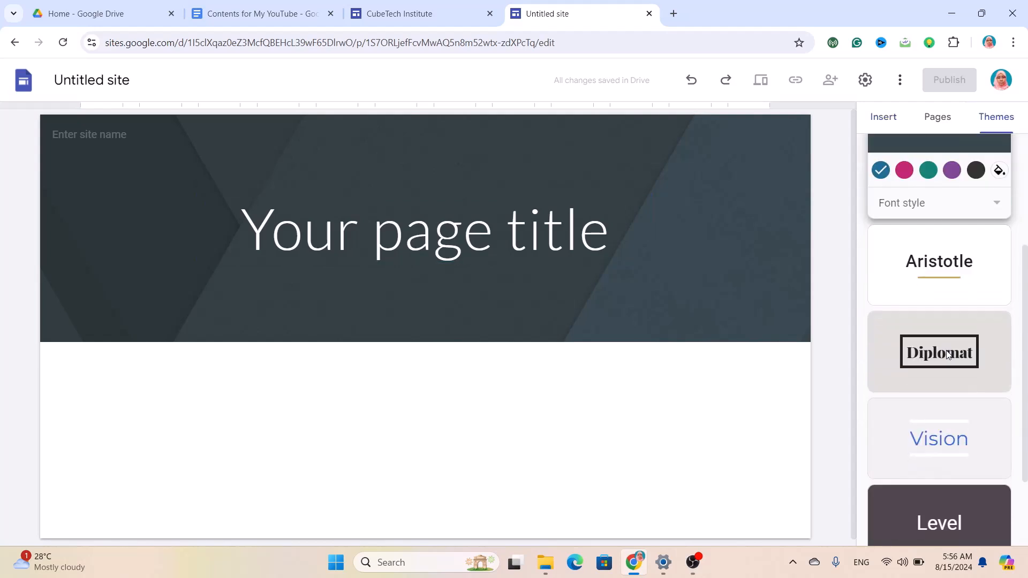
scroll(948, 354, "down", 2)
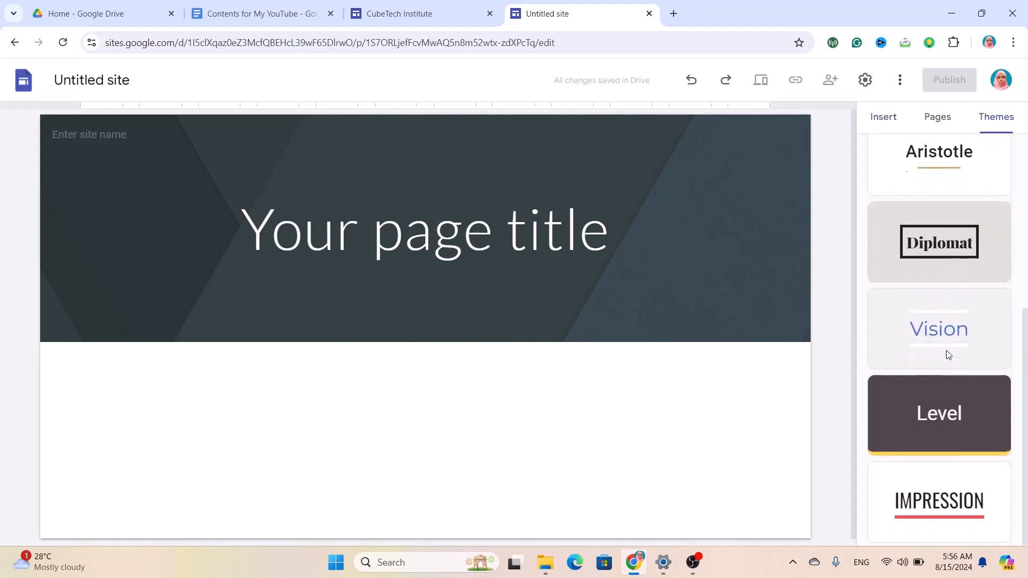
scroll(946, 350, "up", 4)
scroll(948, 354, "up", 1)
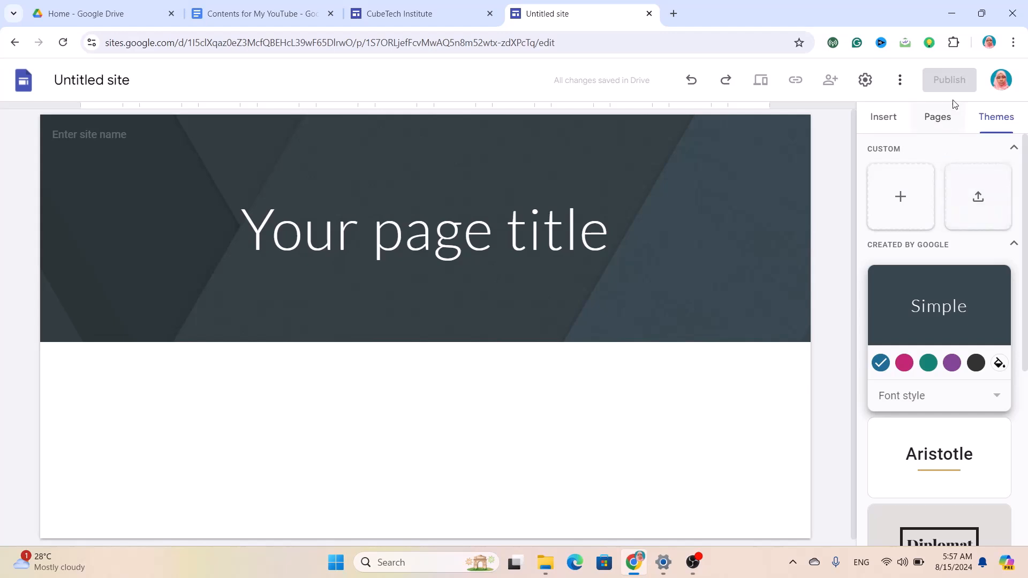
left_click(944, 119)
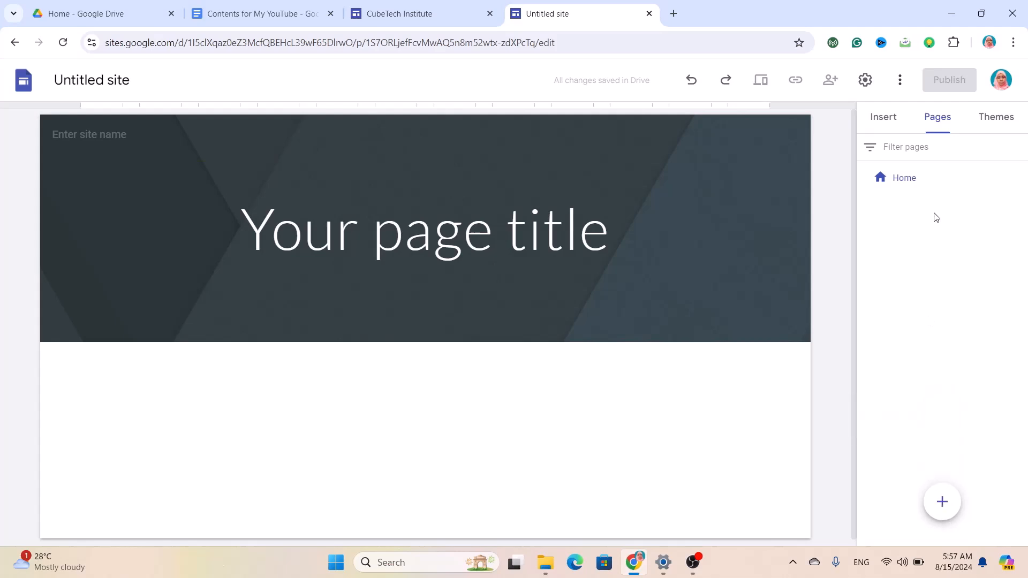
left_click(893, 122)
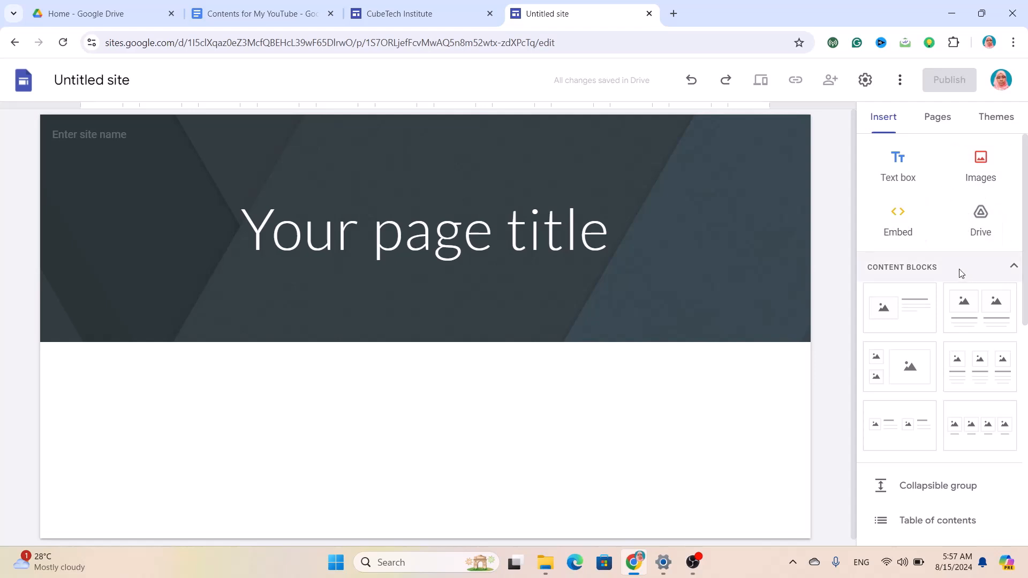
scroll(959, 268, "down", 3)
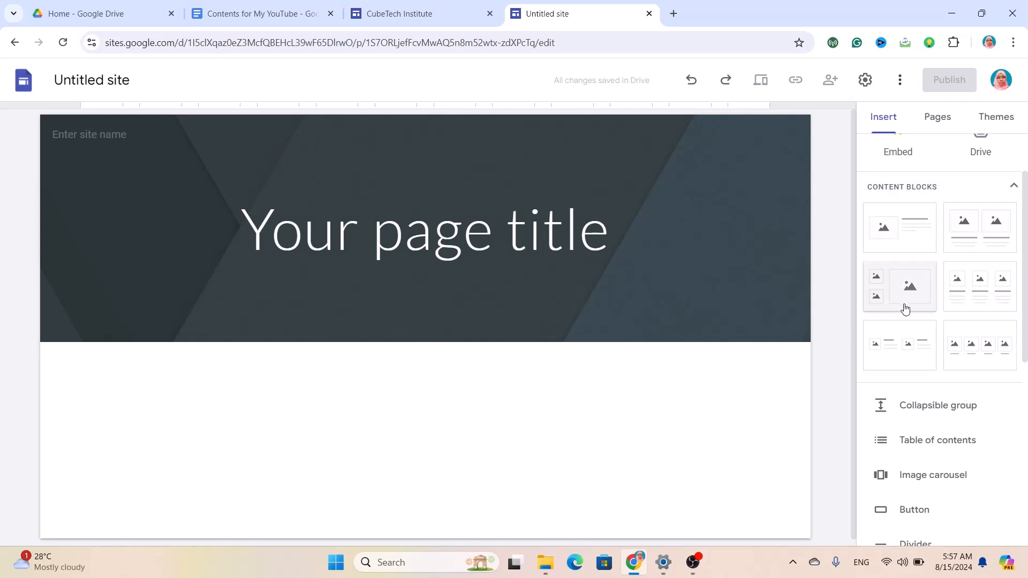
scroll(904, 306, "down", 2)
scroll(905, 309, "up", 3)
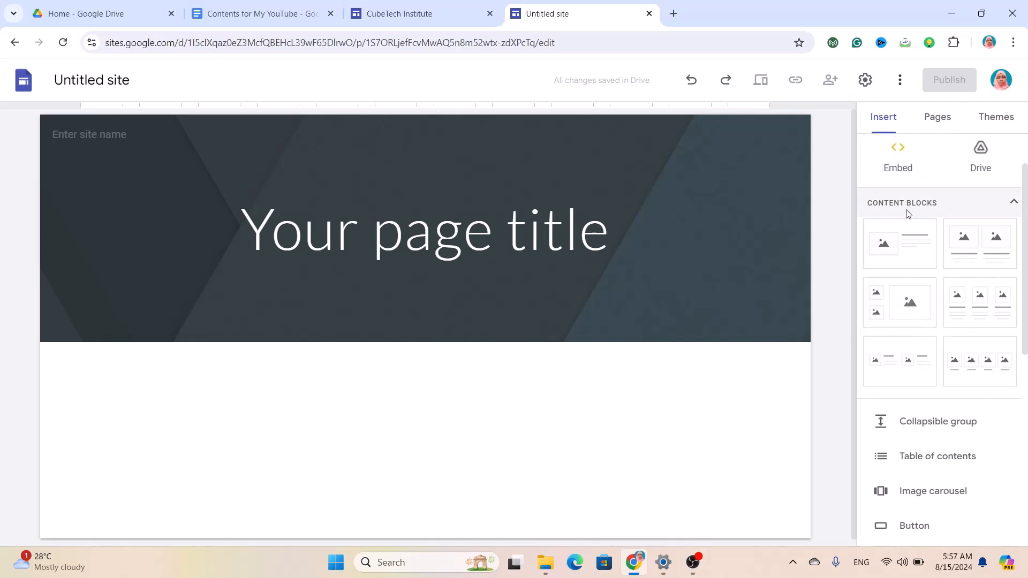
scroll(936, 315, "down", 2)
scroll(937, 315, "down", 3)
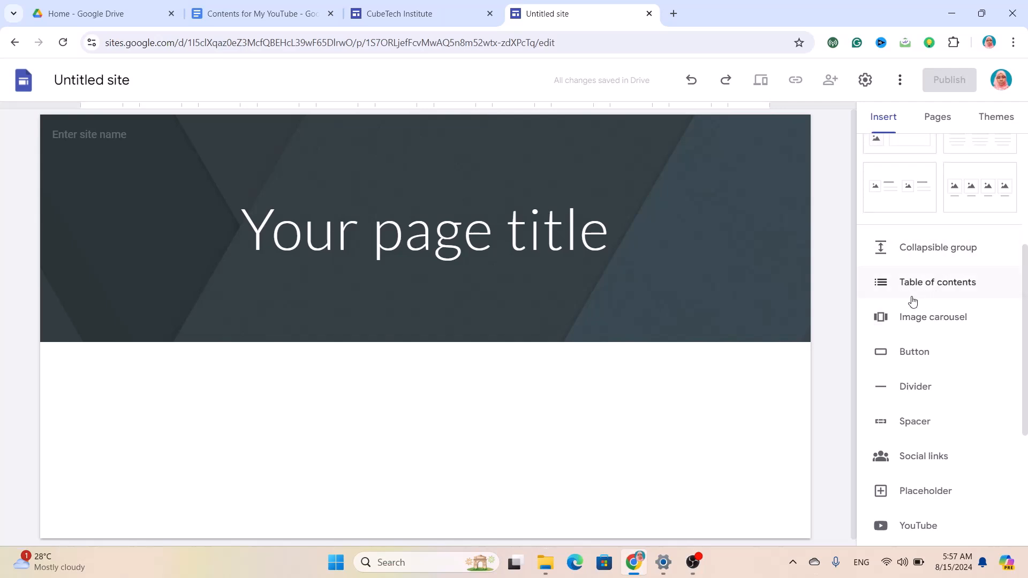
scroll(934, 336, "down", 2)
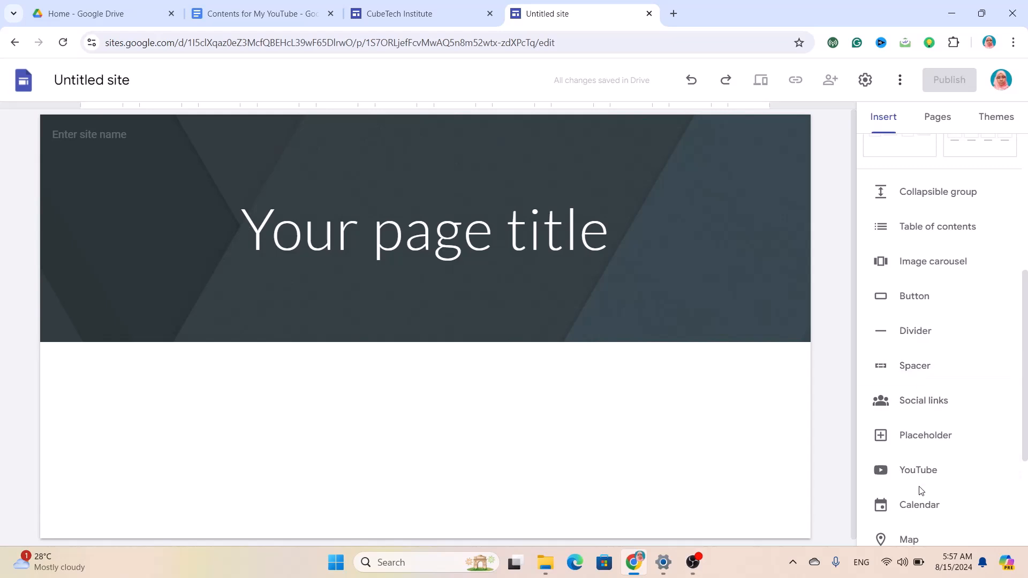
scroll(920, 490, "down", 1)
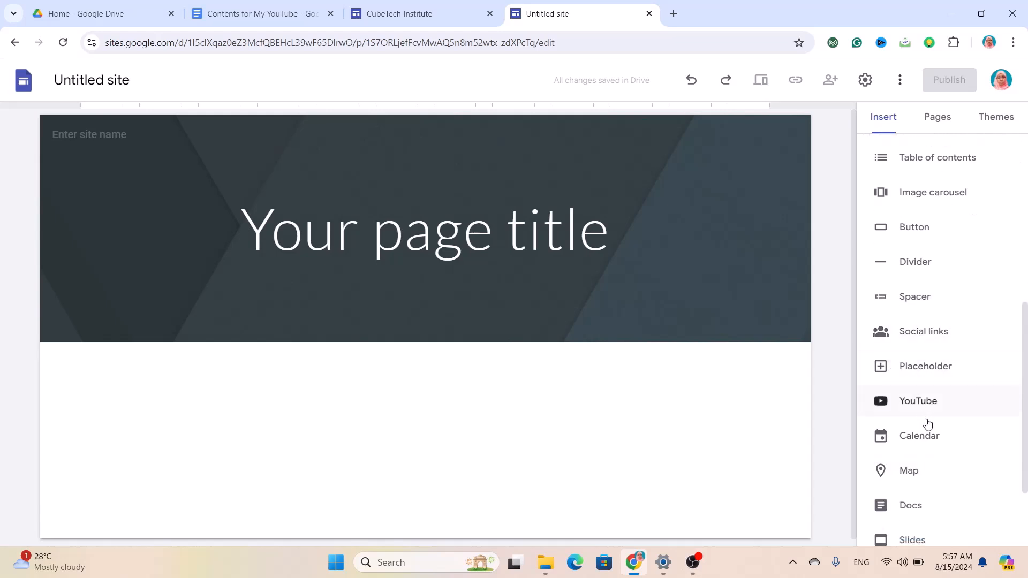
scroll(926, 440, "down", 1)
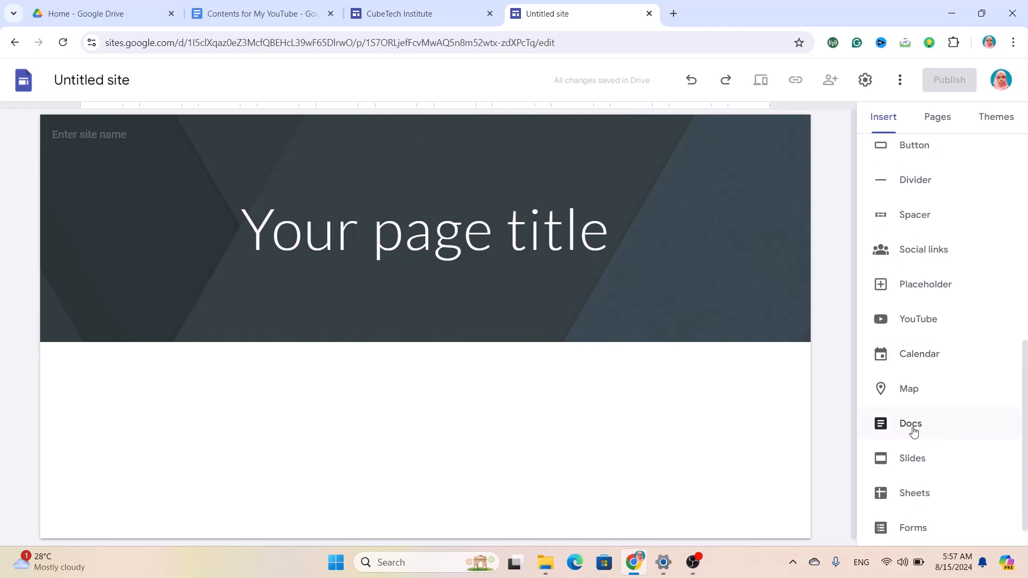
scroll(914, 433, "down", 1)
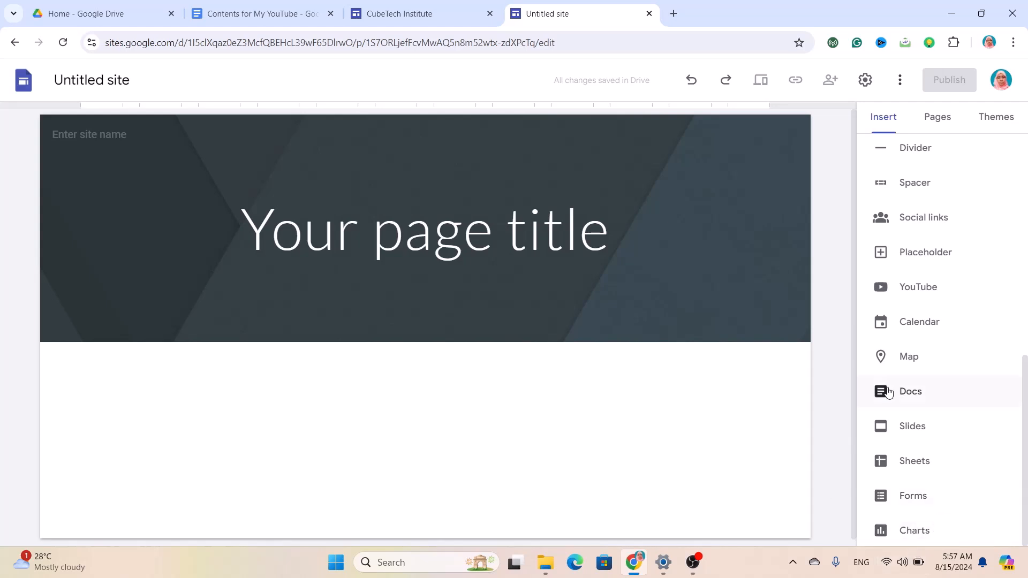
scroll(888, 392, "up", 3)
scroll(889, 393, "up", 6)
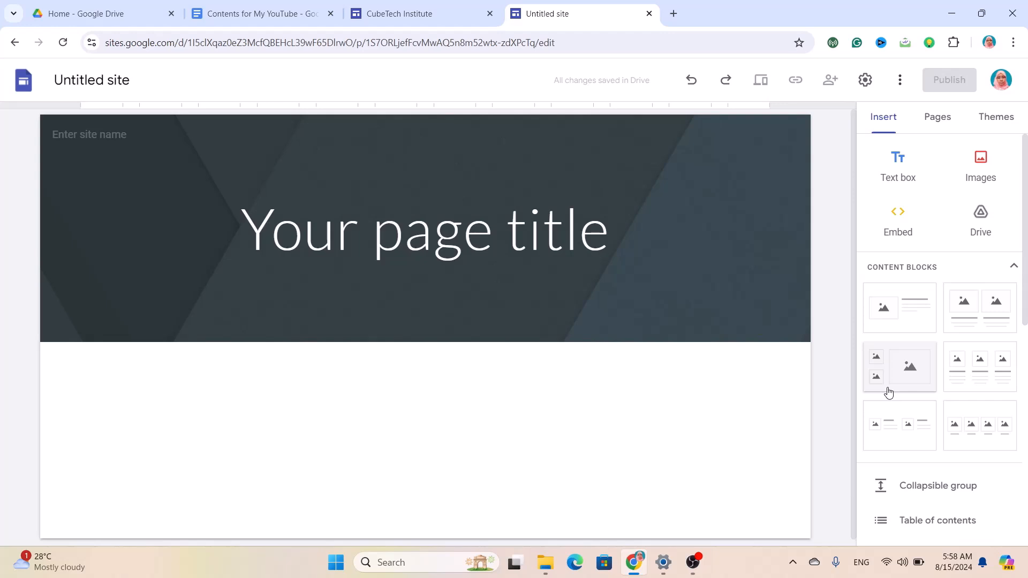
scroll(992, 450, "down", 8)
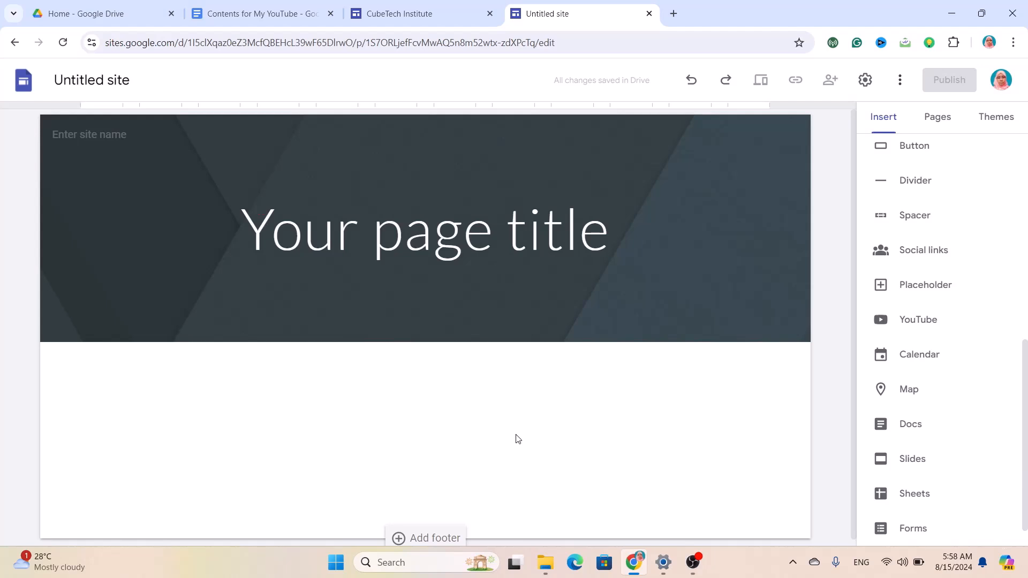
Name the site 'CubeTech Institute' and upload CubeTech Institute Logo 1.png as its logo.
left_click(94, 133)
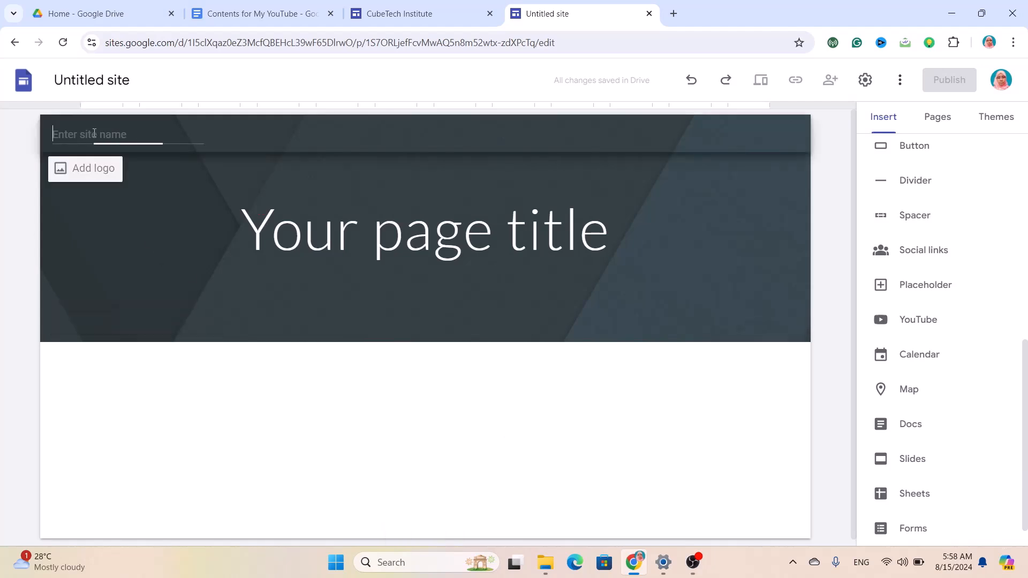
type("Cu")
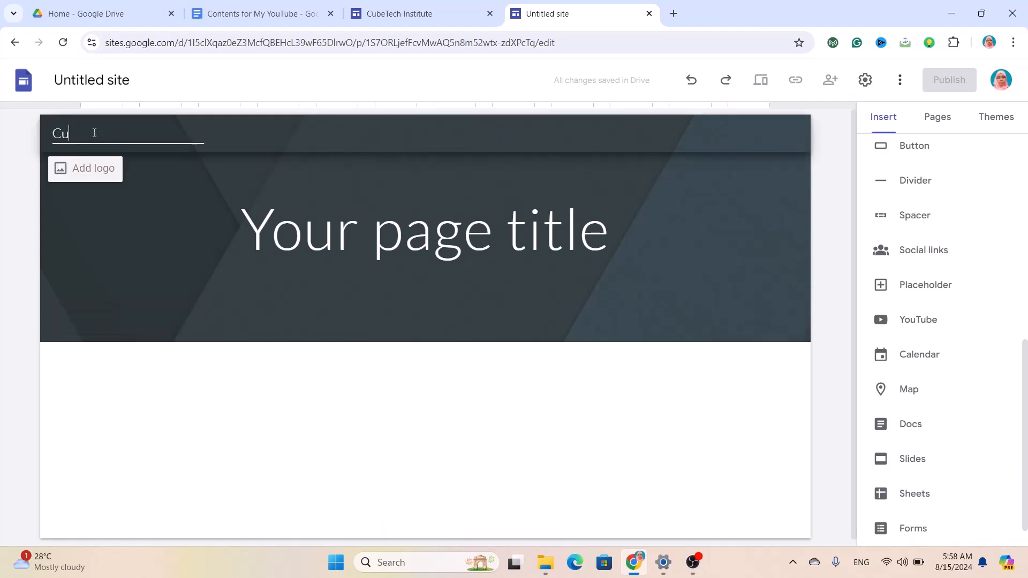
type("beTech Institute")
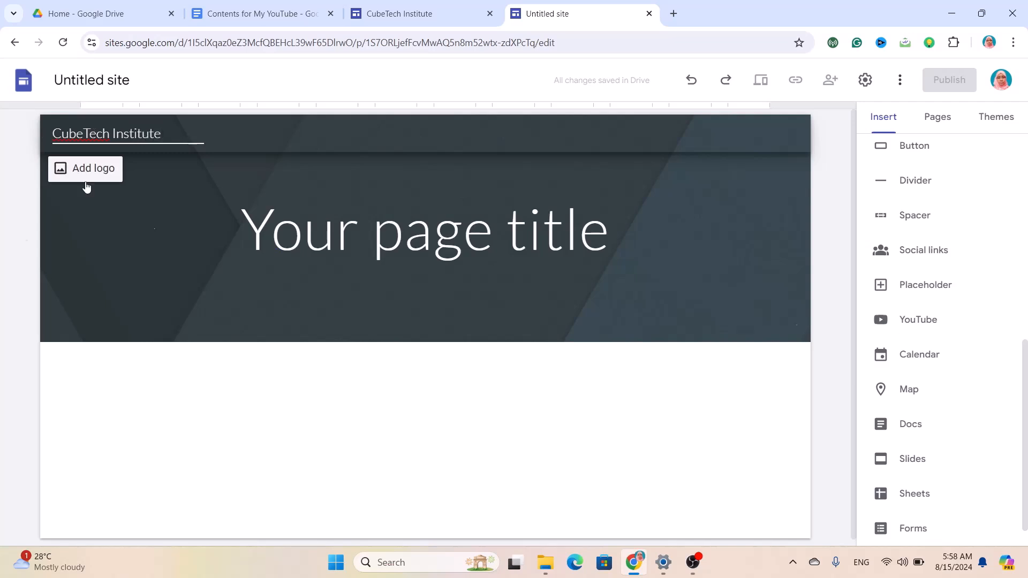
left_click(100, 176)
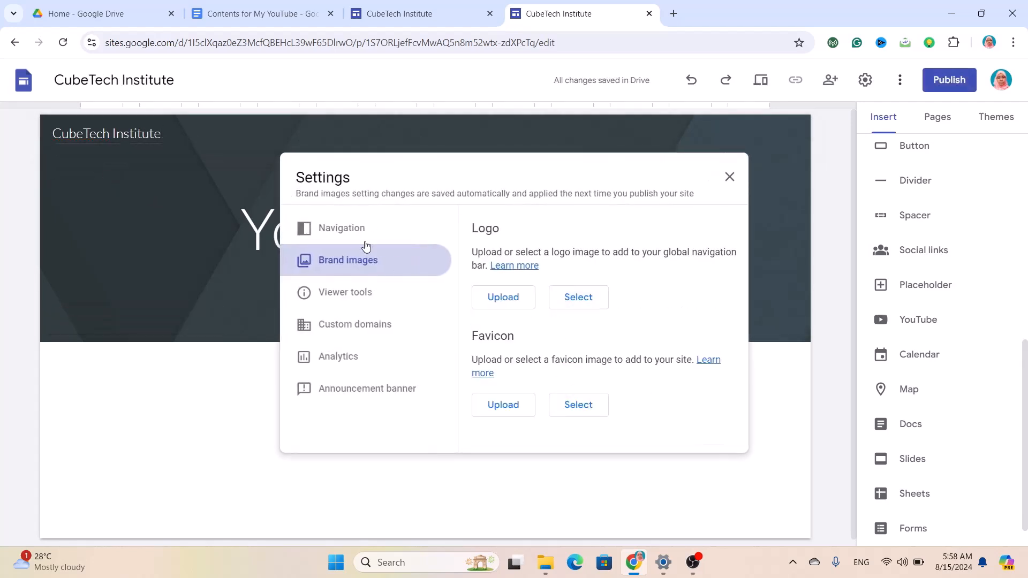
left_click(503, 297)
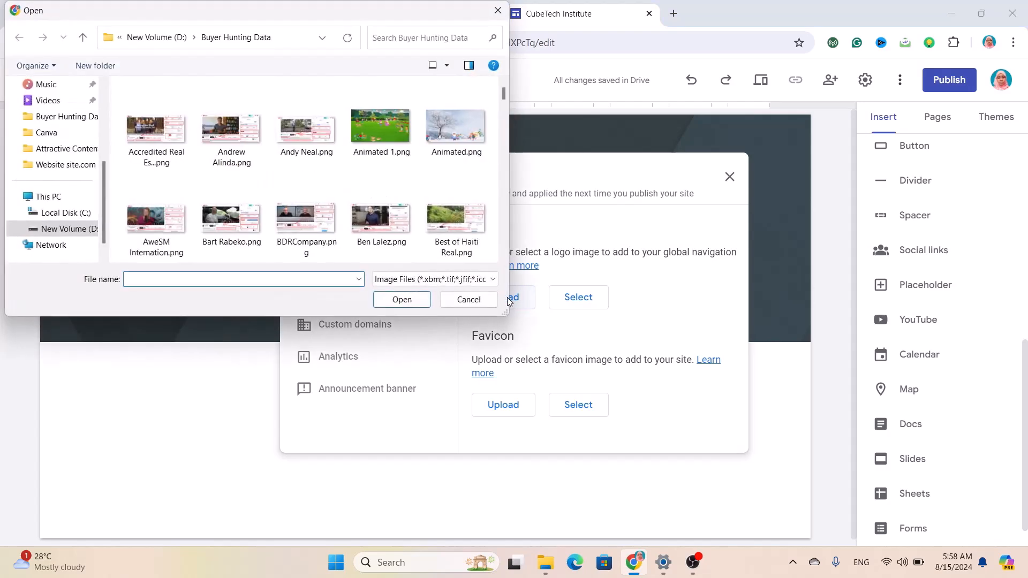
left_click(67, 229)
double_click(246, 121)
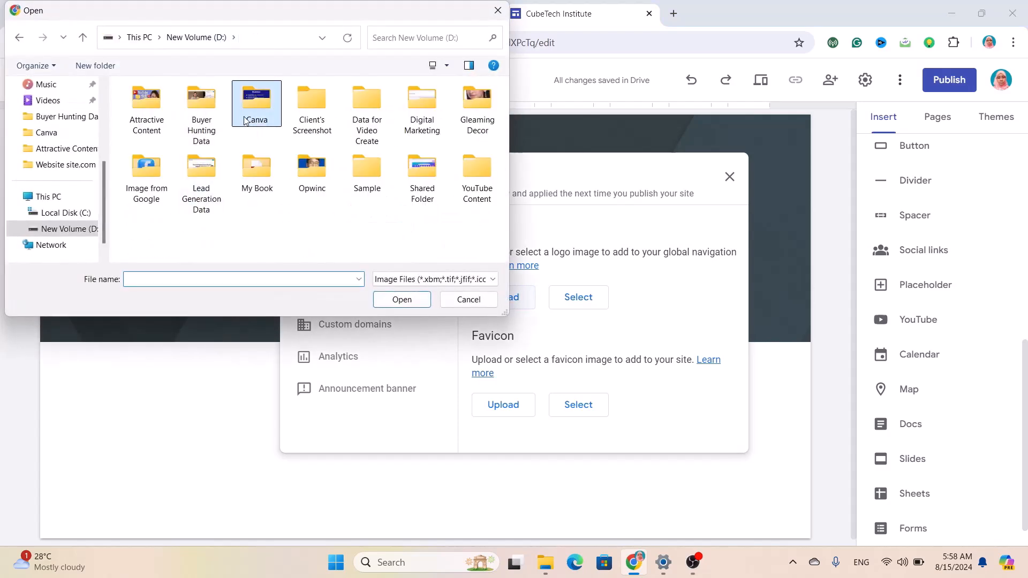
scroll(349, 191, "down", 3)
scroll(349, 192, "down", 2)
left_click(245, 214)
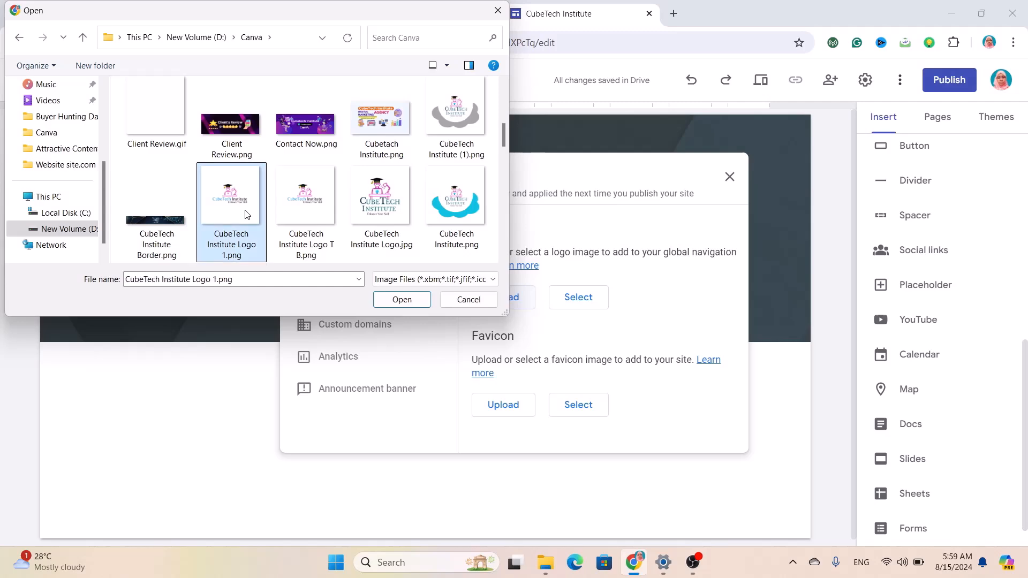
left_click(402, 304)
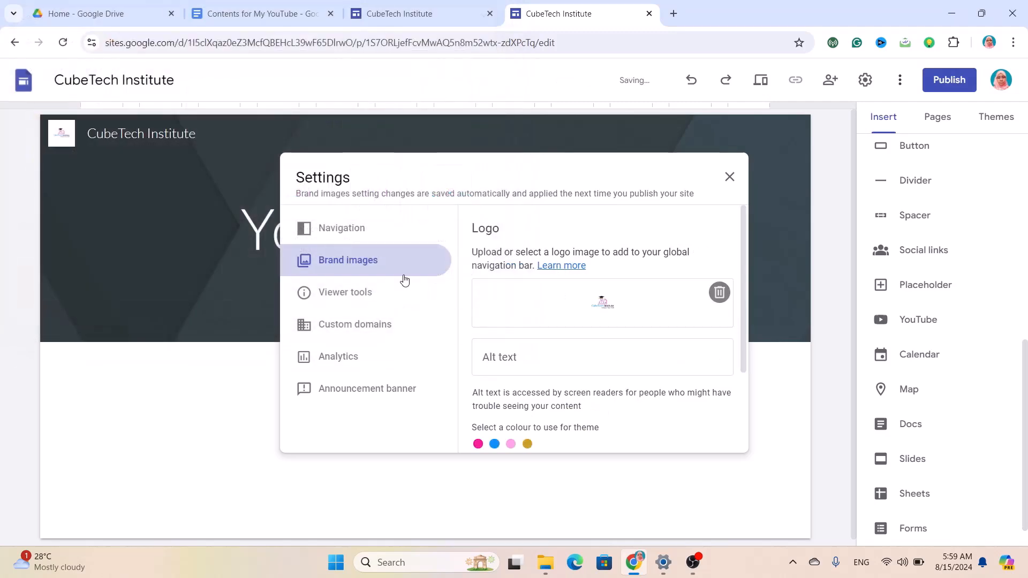
scroll(622, 322, "down", 2)
left_click(731, 182)
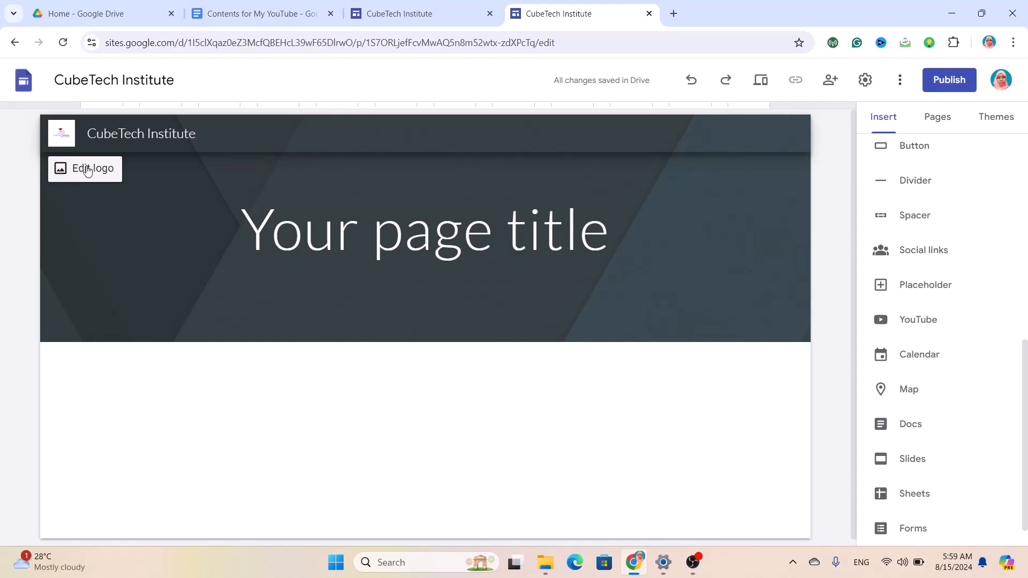
Upload digital marketing Agency.png F.png as the header background image.
left_click(434, 238)
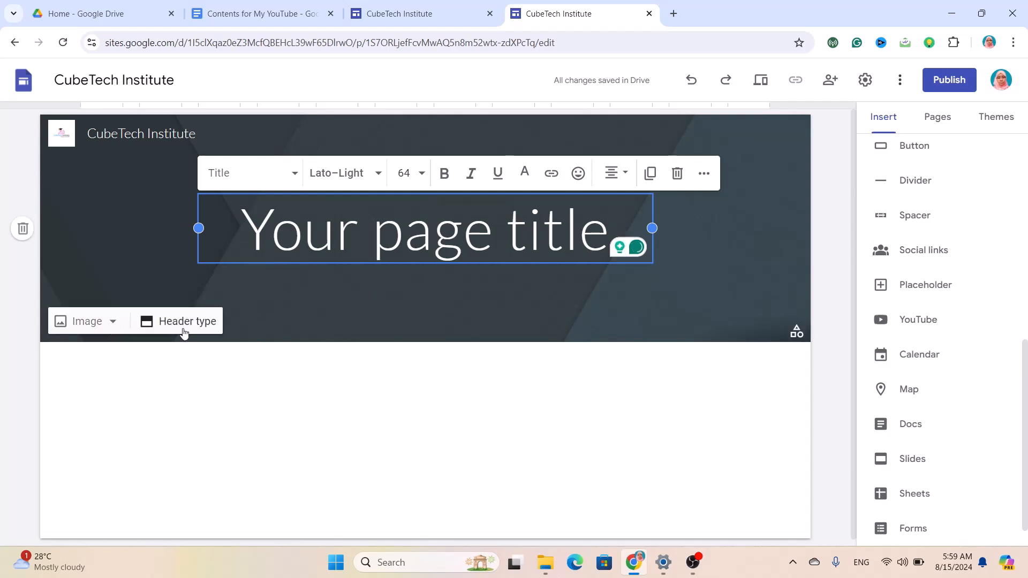
left_click(114, 324)
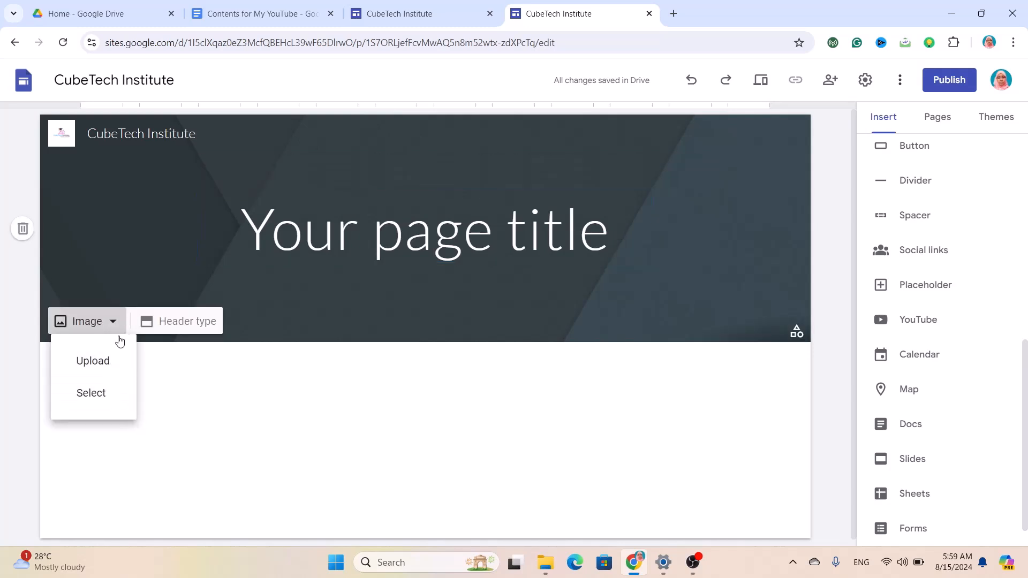
left_click(104, 368)
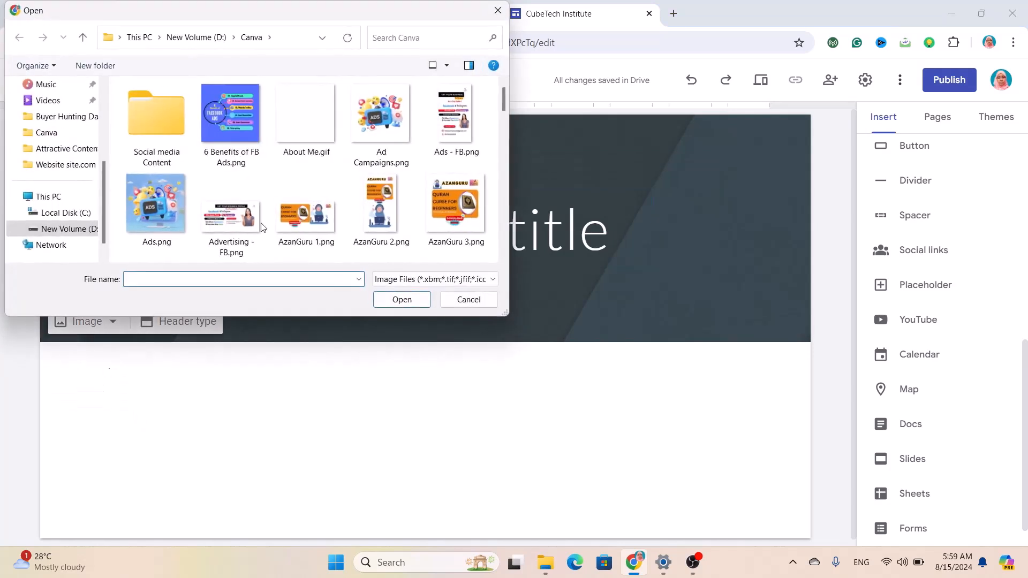
left_click(234, 37)
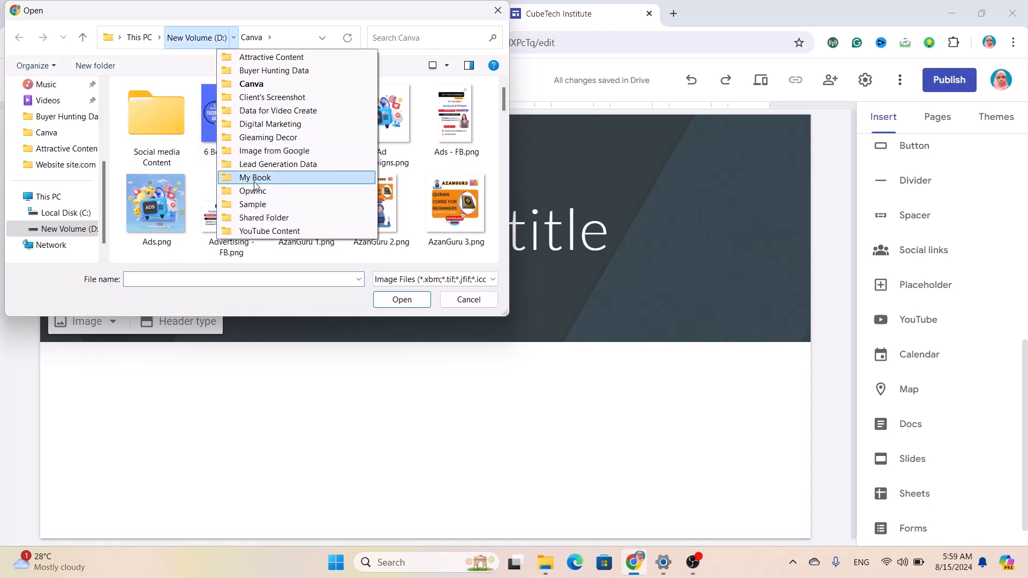
left_click(284, 111)
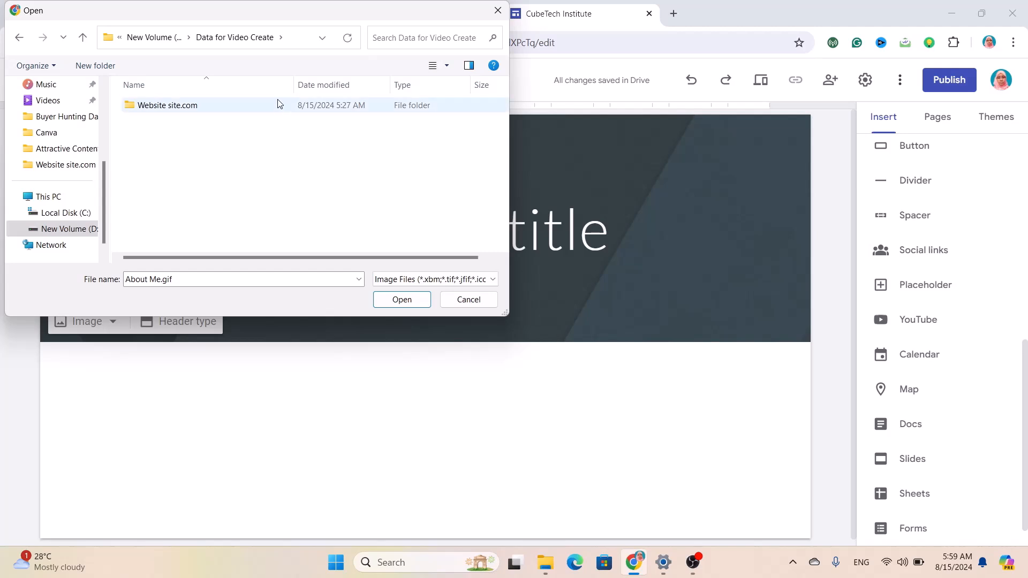
double_click(277, 106)
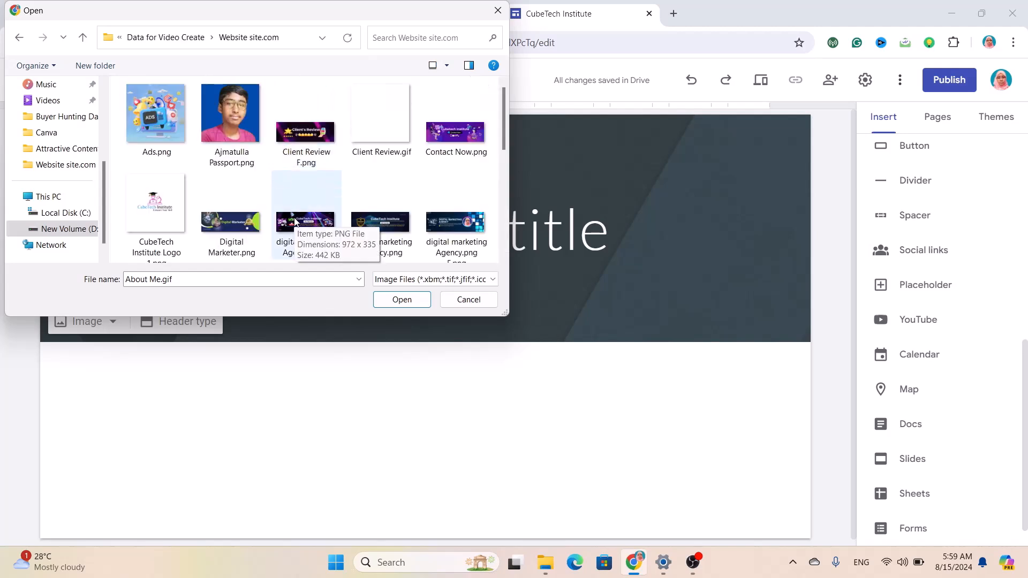
left_click(464, 238)
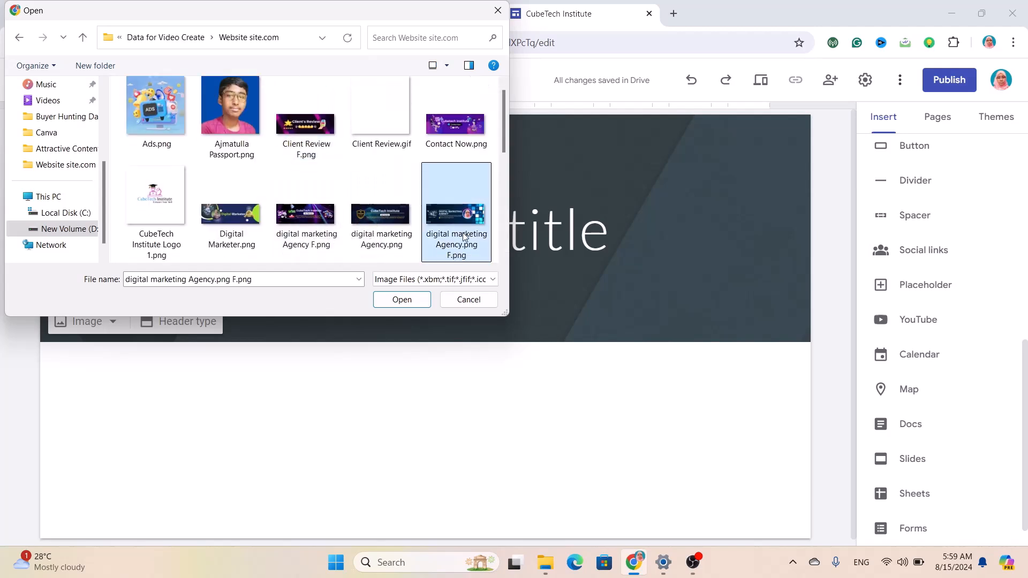
left_click(402, 299)
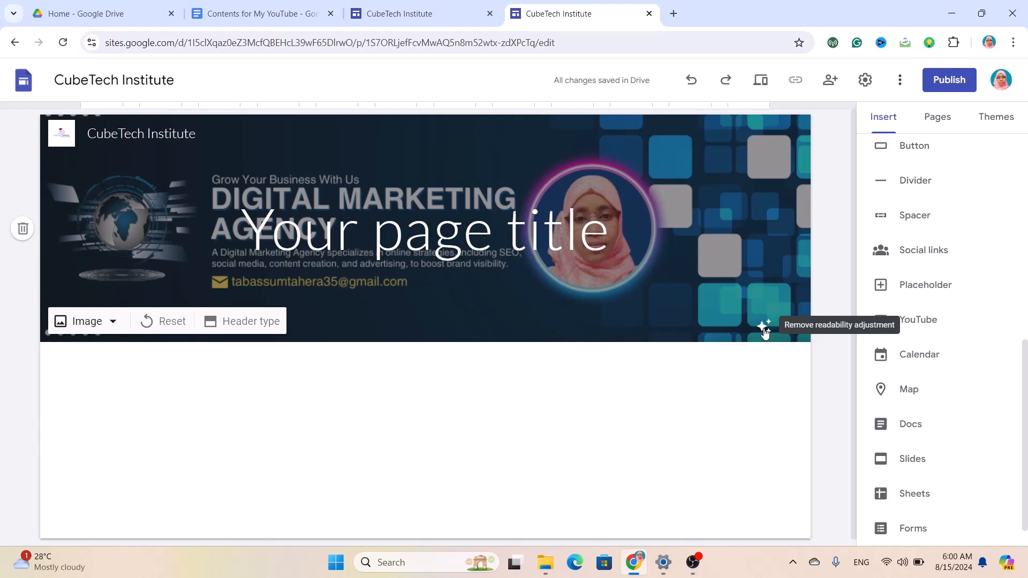
Remove the readability darkening, anchor the banner to the centre, and delete the page title.
left_click(765, 328)
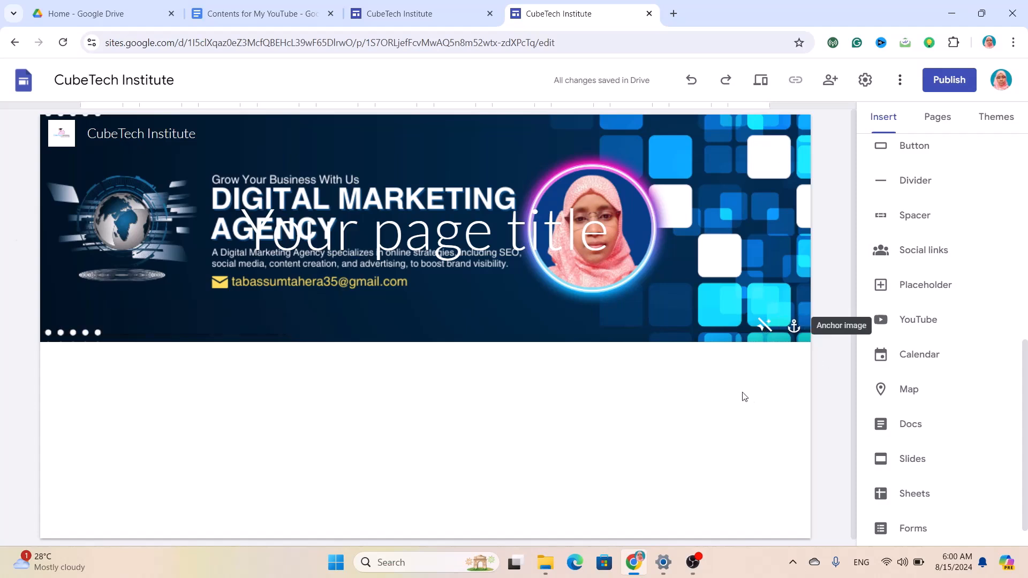
left_click(794, 328)
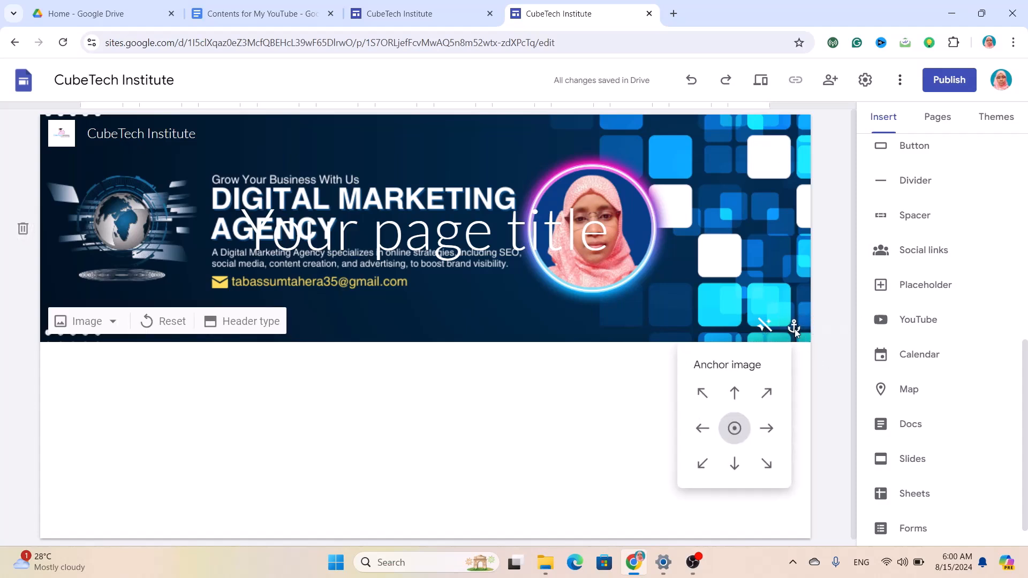
left_click(767, 431)
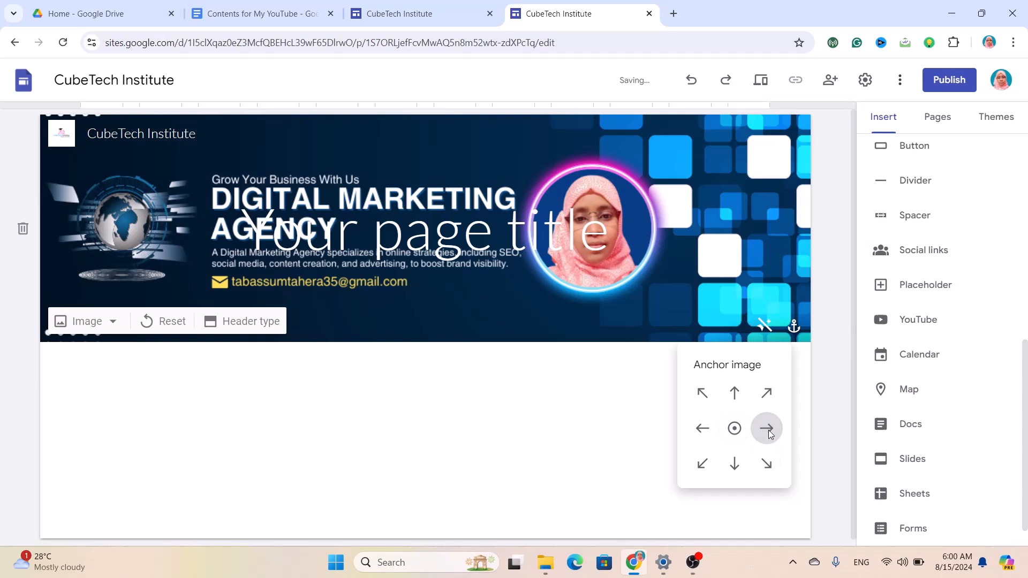
left_click(694, 429)
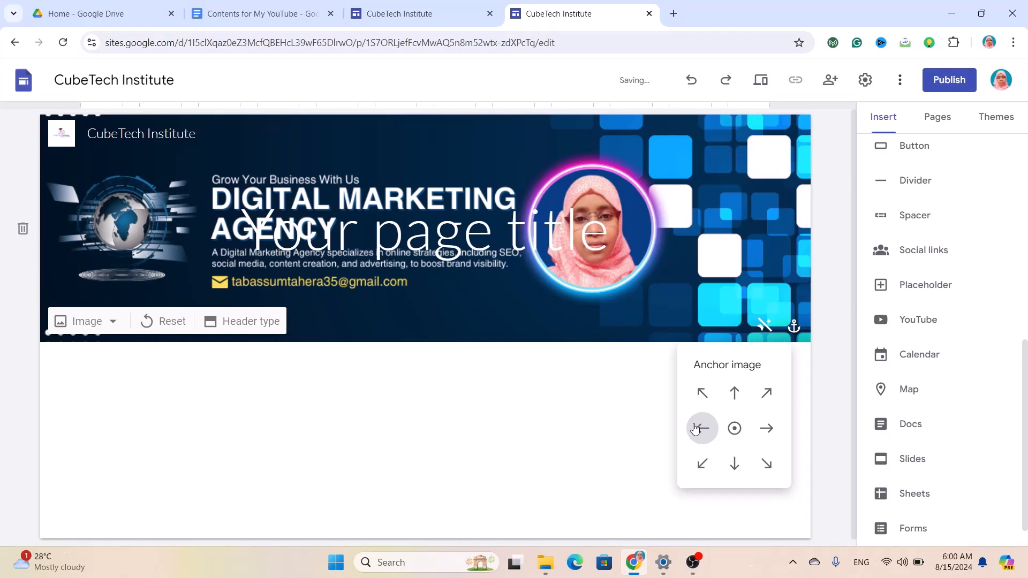
left_click(735, 394)
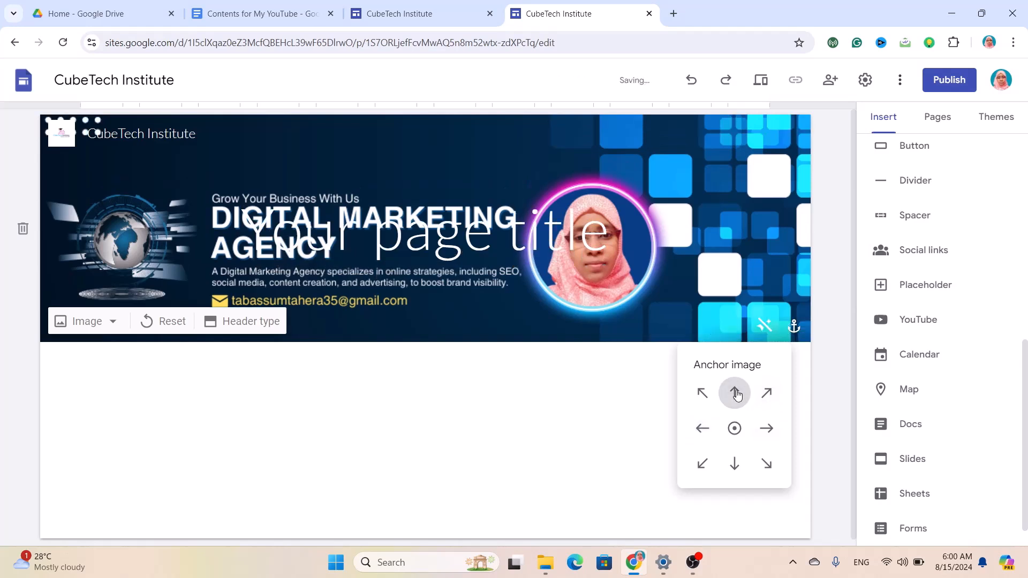
left_click(736, 471)
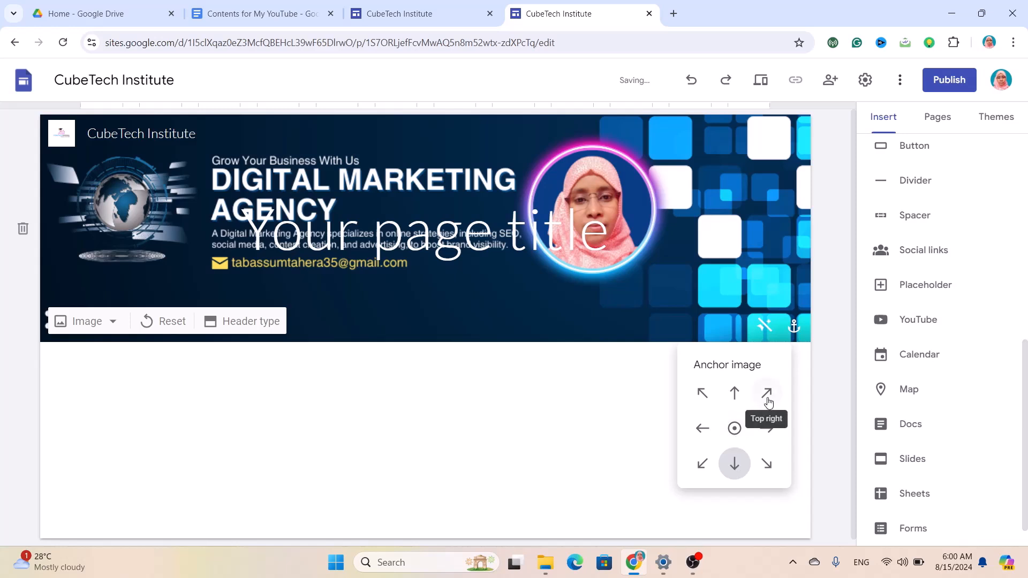
left_click(734, 429)
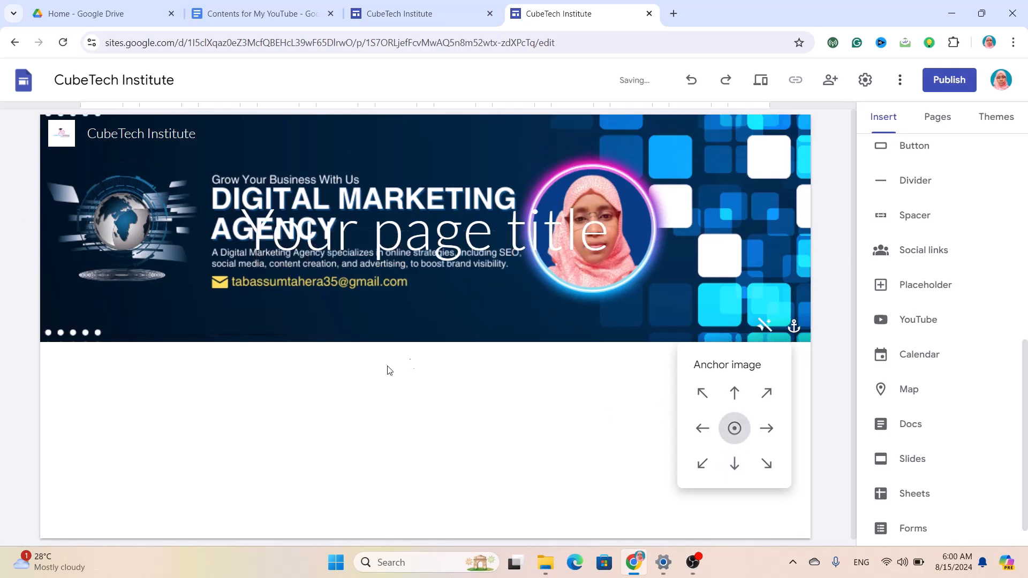
left_click(662, 329)
left_click(589, 197)
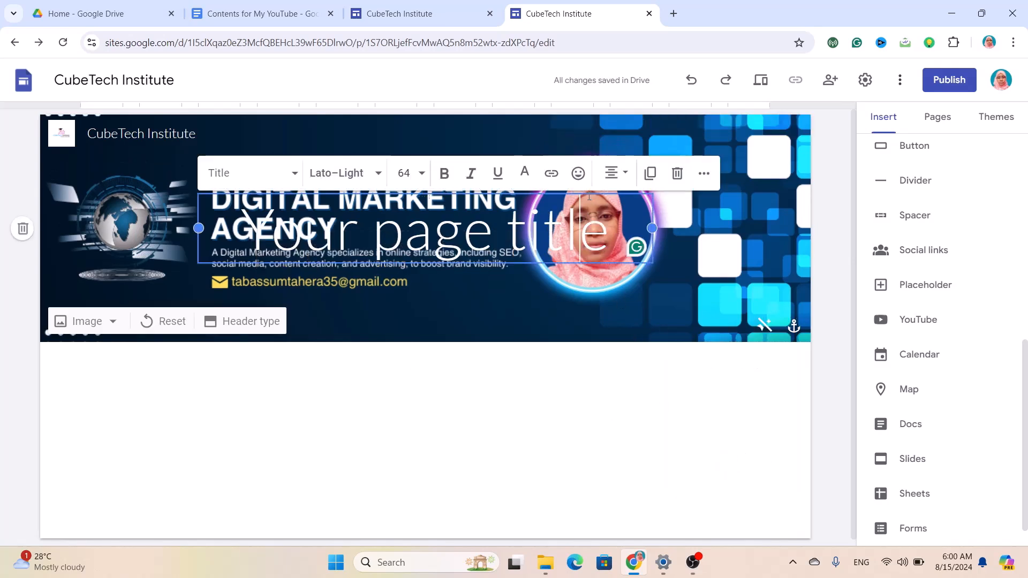
left_click(676, 174)
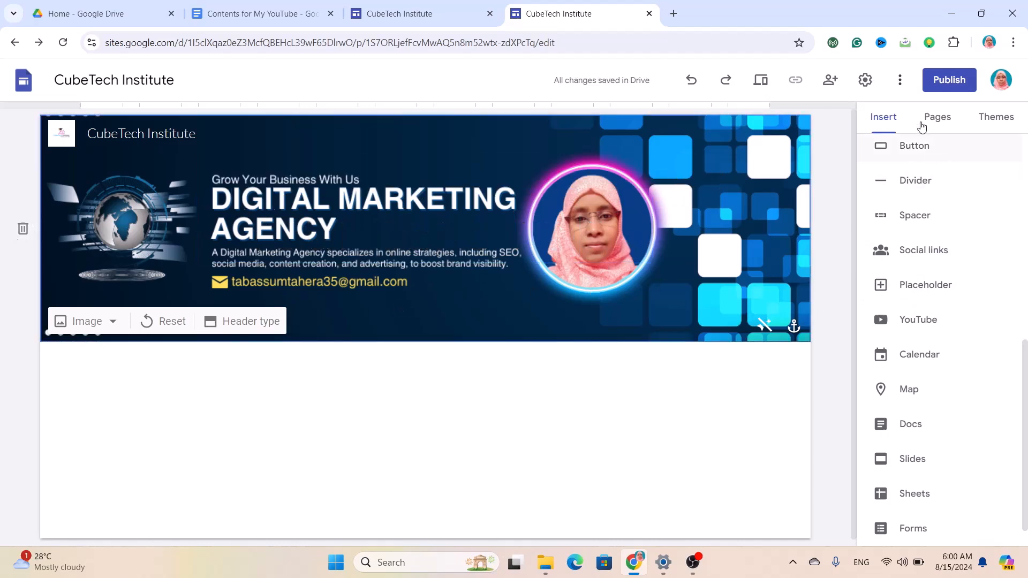
Add the Our Services, Client's Review and Portfolio pages to the site.
left_click(935, 116)
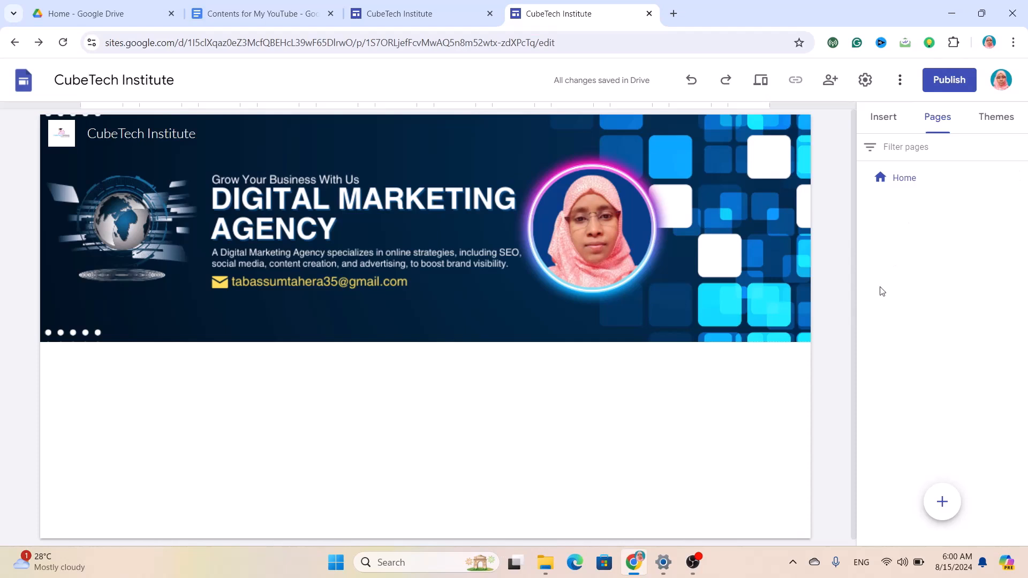
mouse_move(938, 508)
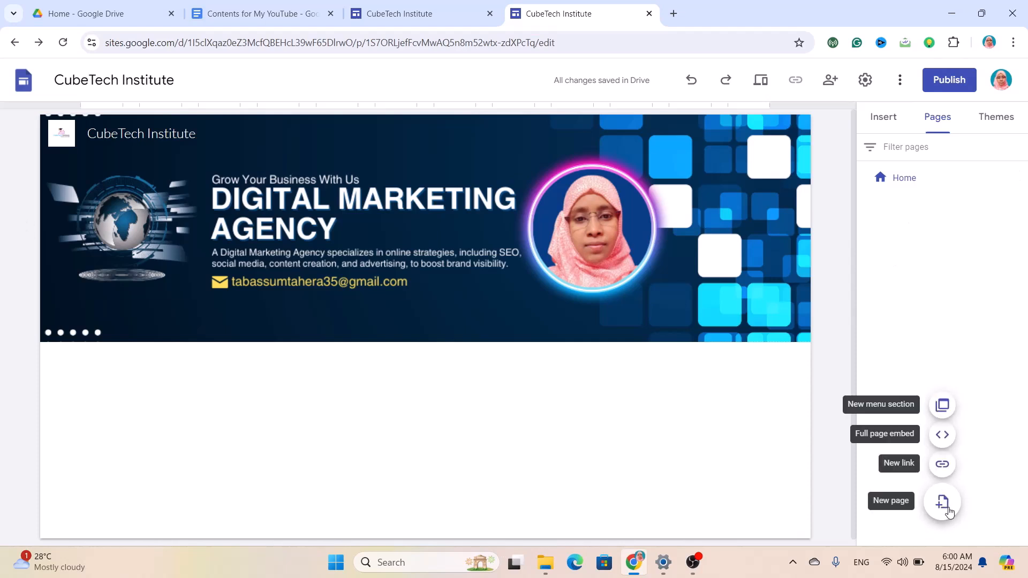
left_click(943, 504)
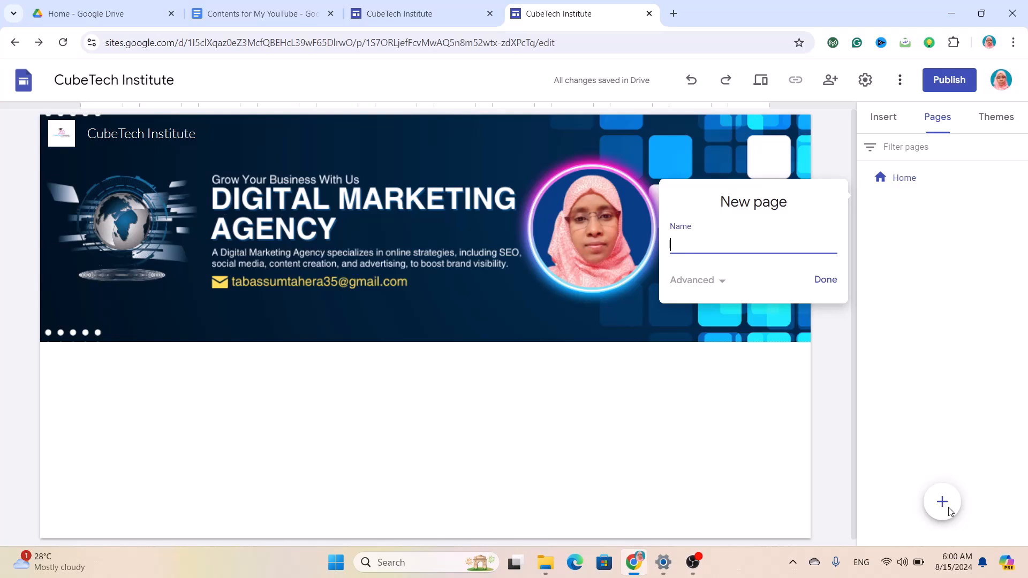
type("Our Servic")
key("Return")
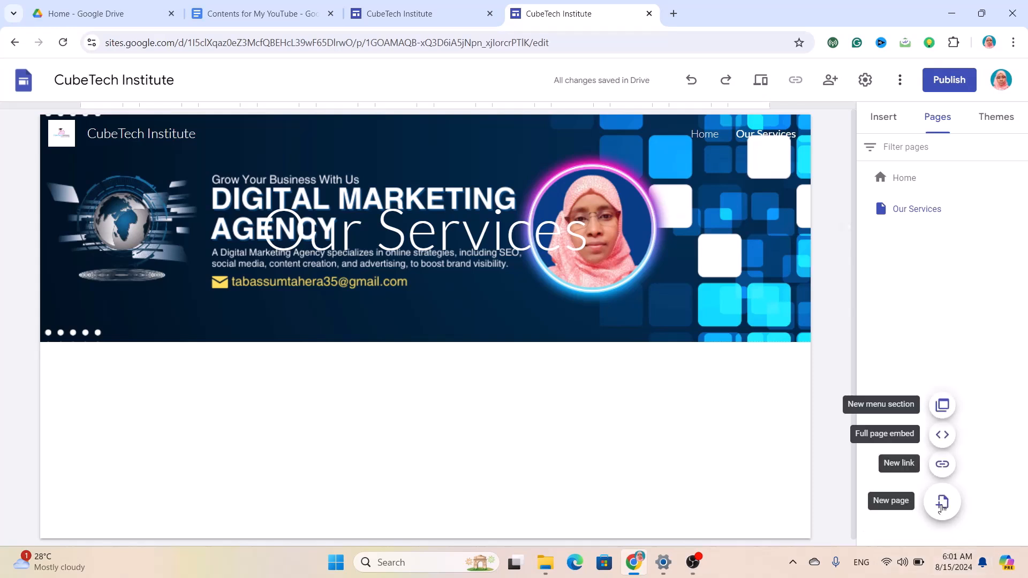
left_click(942, 506)
type("Client's")
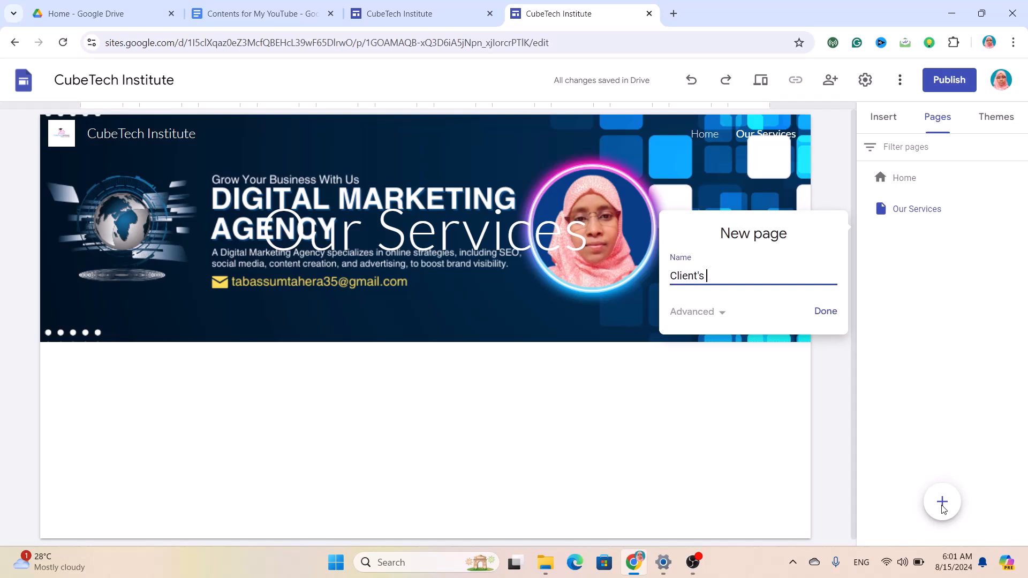
type(" Review")
key("Return")
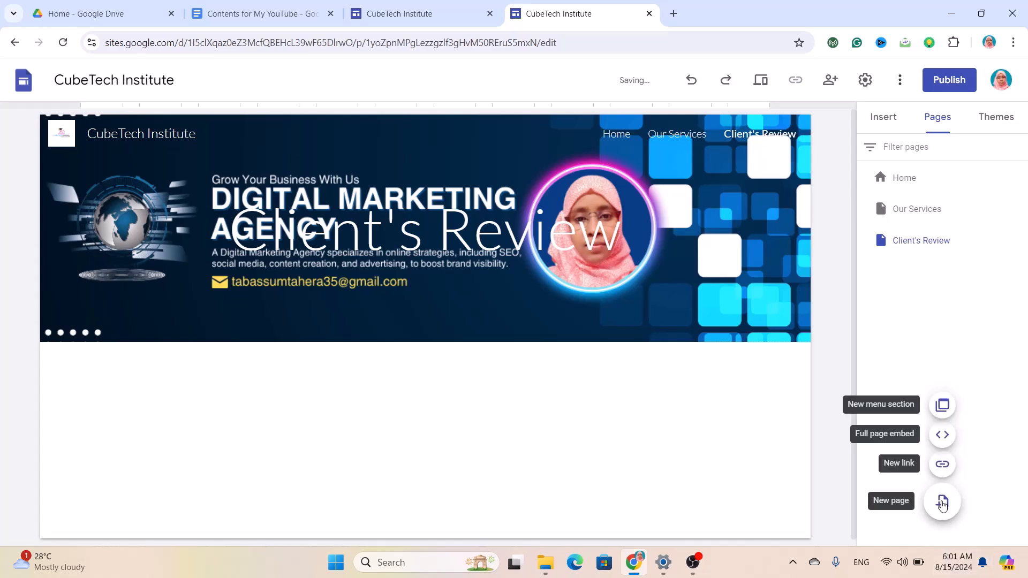
left_click(942, 503)
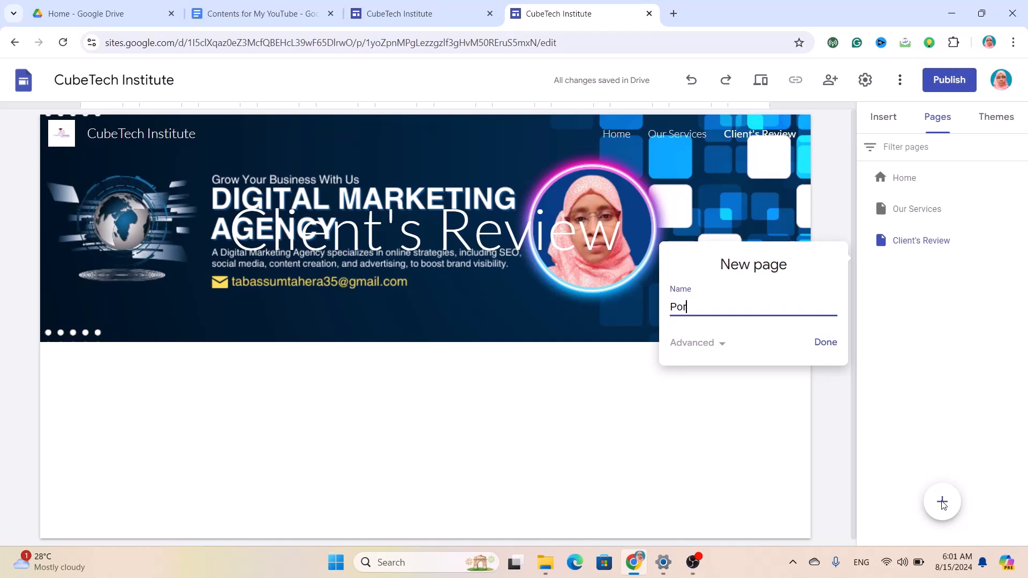
type("Portfolio")
key("Return")
Add the About Me and Contact Ms pages.
mouse_move(943, 503)
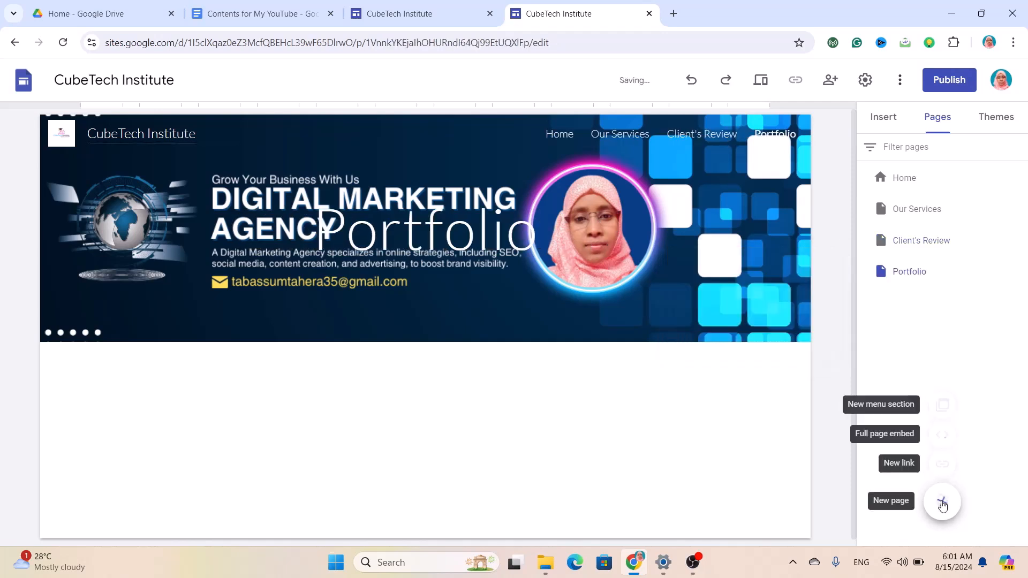
left_click(942, 503)
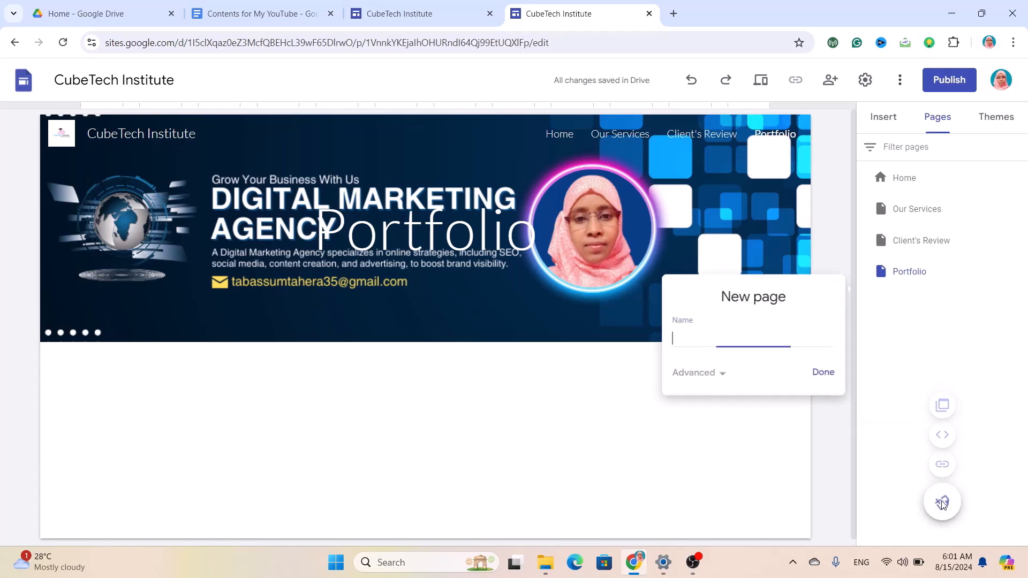
type("Abou")
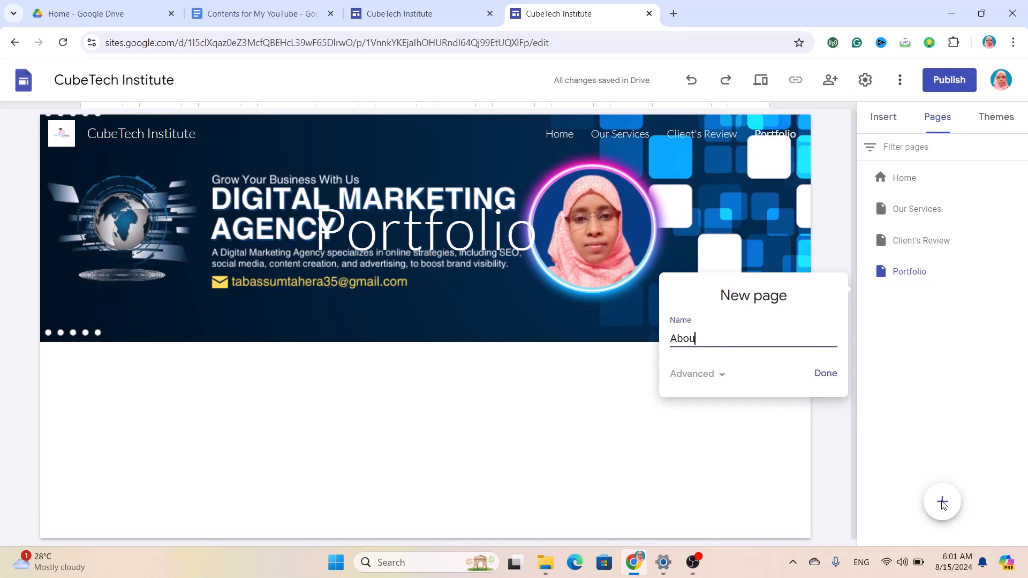
type("t Me")
key("Return")
left_click(942, 503)
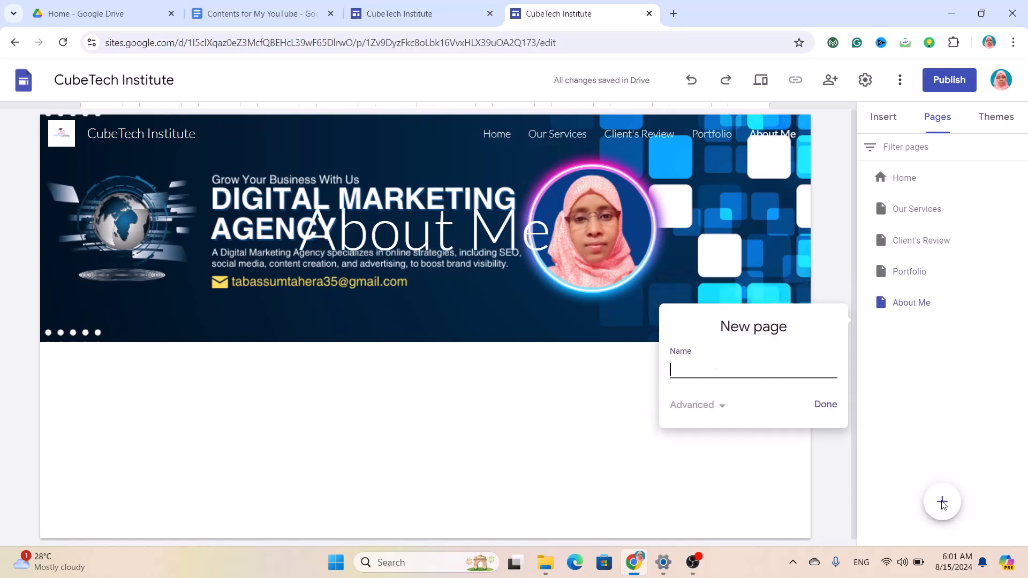
type("Conta")
key("BackSpace")
type("Ms")
key("Return")
mouse_move(943, 505)
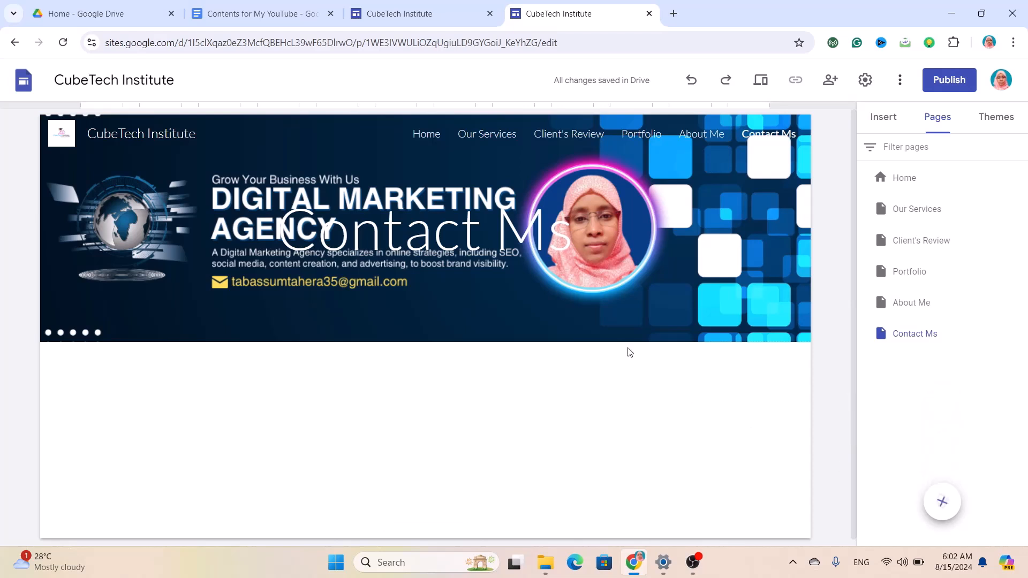
Insert an empty text box below the Home page banner.
left_click(429, 139)
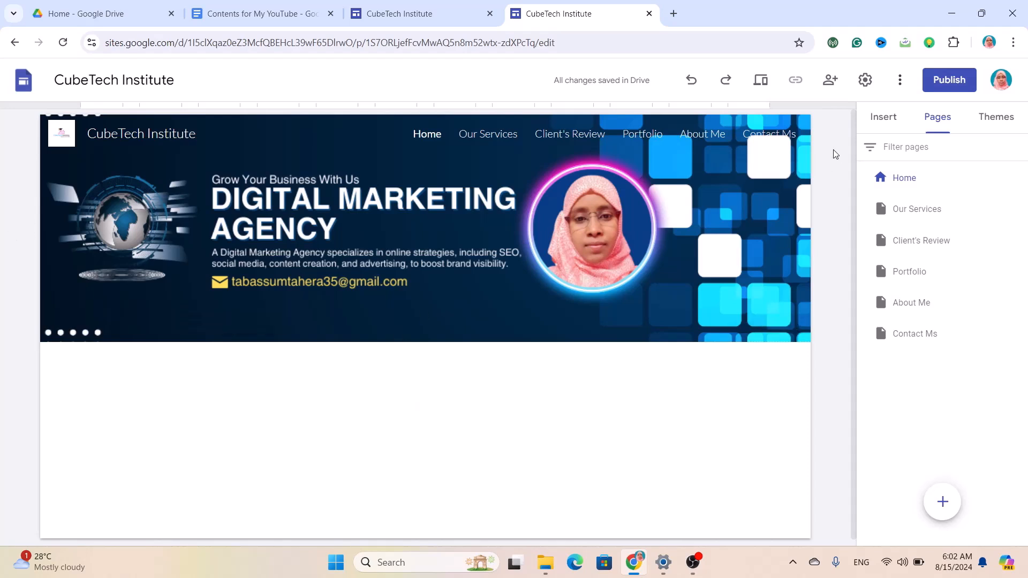
left_click(888, 123)
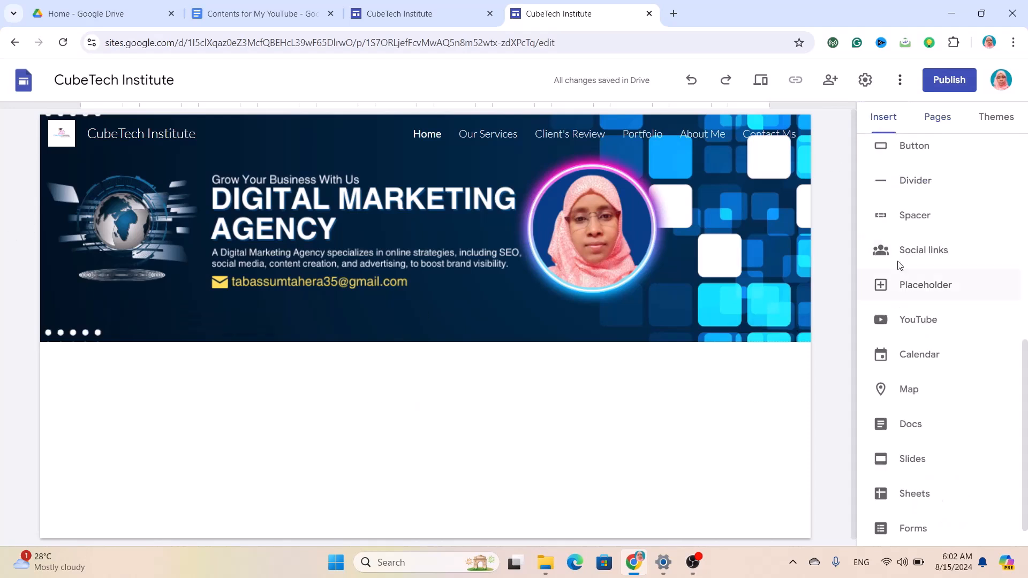
scroll(923, 185, "up", 8)
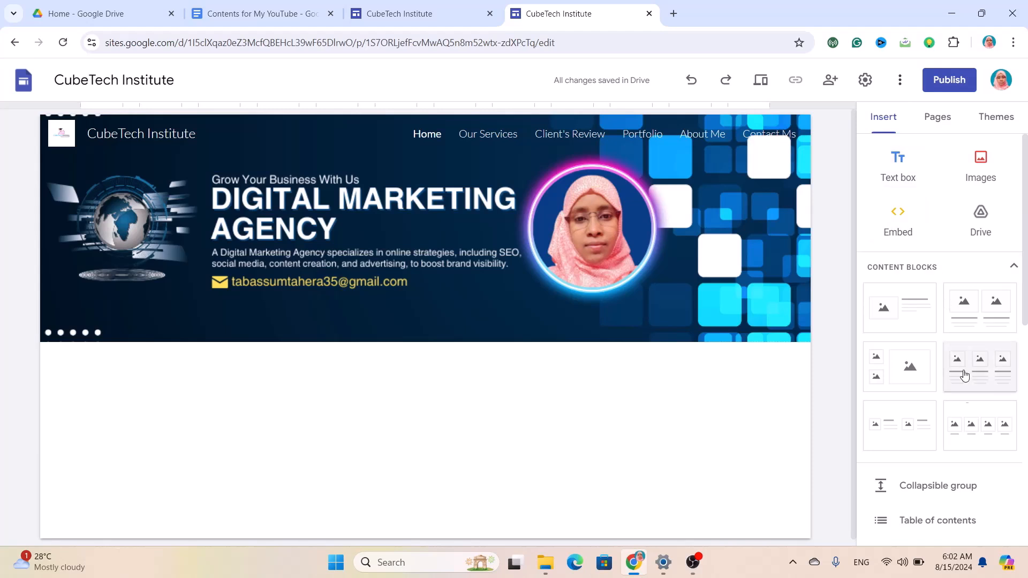
left_click(899, 160)
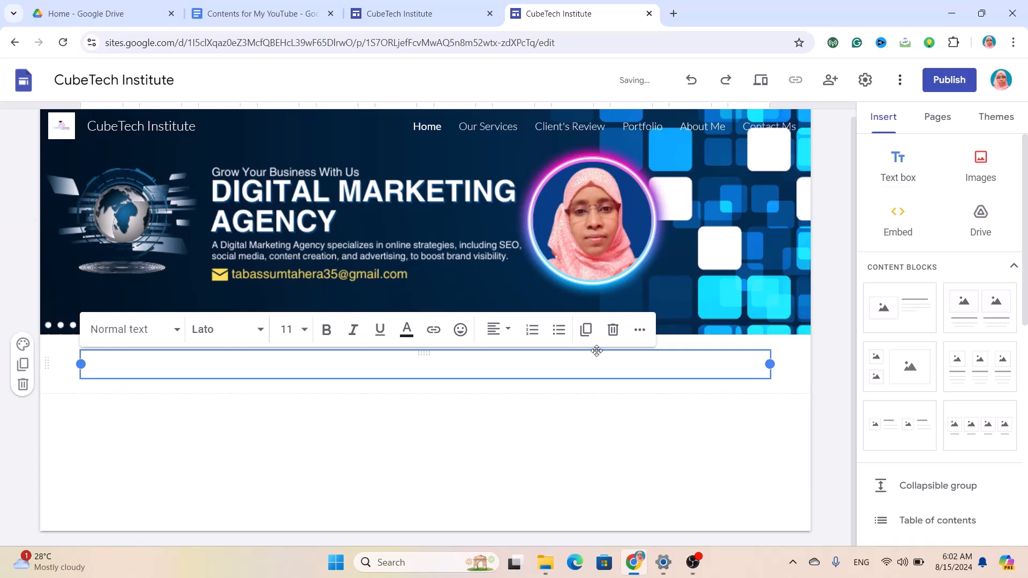
left_click(613, 329)
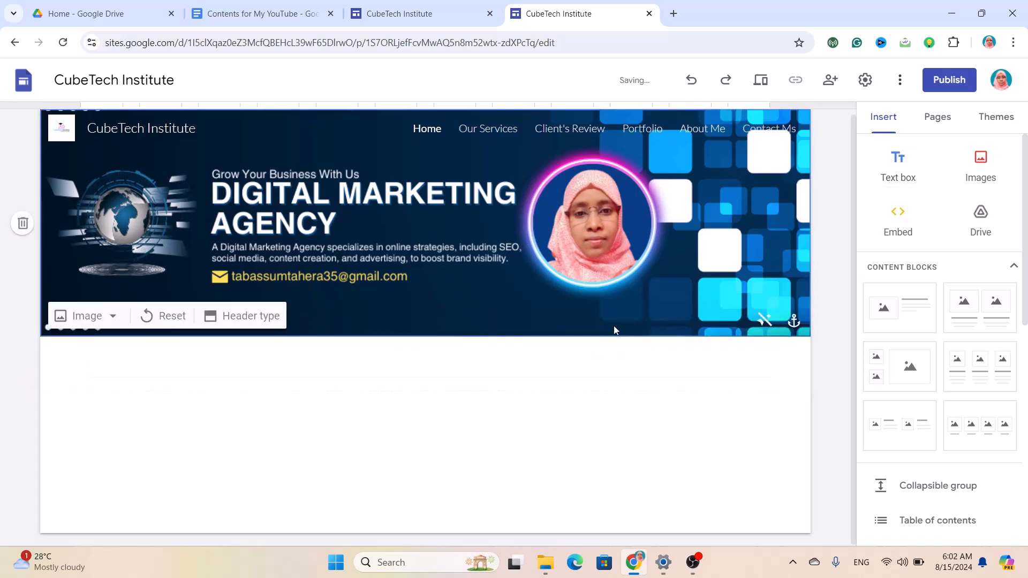
double_click(420, 376)
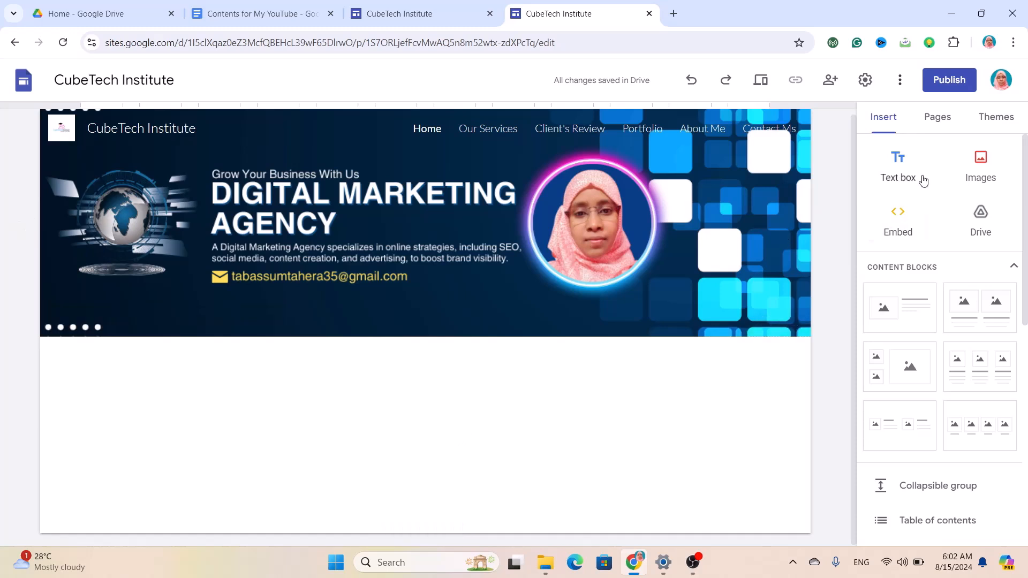
left_click(907, 160)
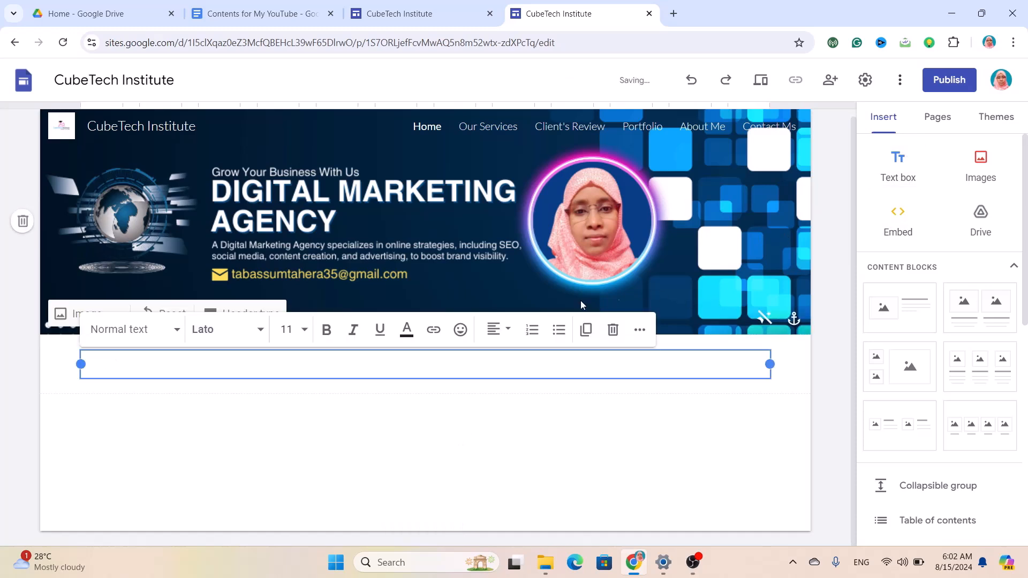
left_click(613, 330)
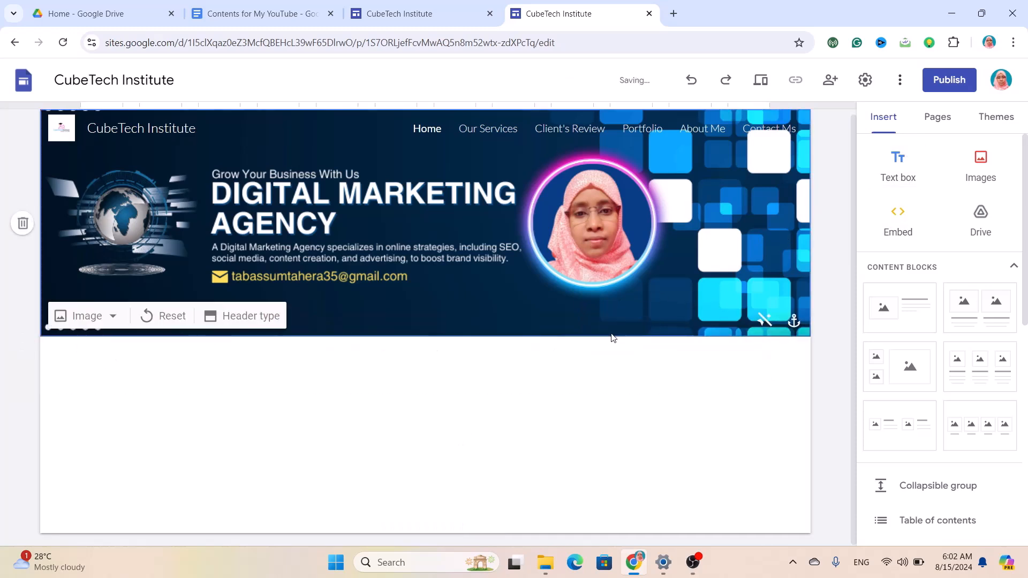
double_click(377, 395)
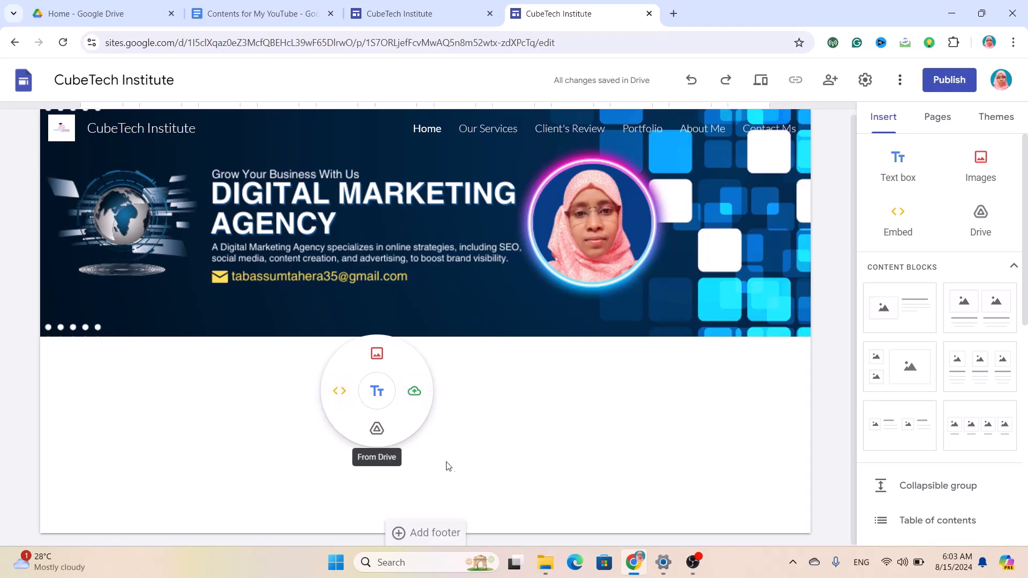
left_click(377, 391)
Select the welcome heading in the Contents for My YouTube document.
left_click(223, 12)
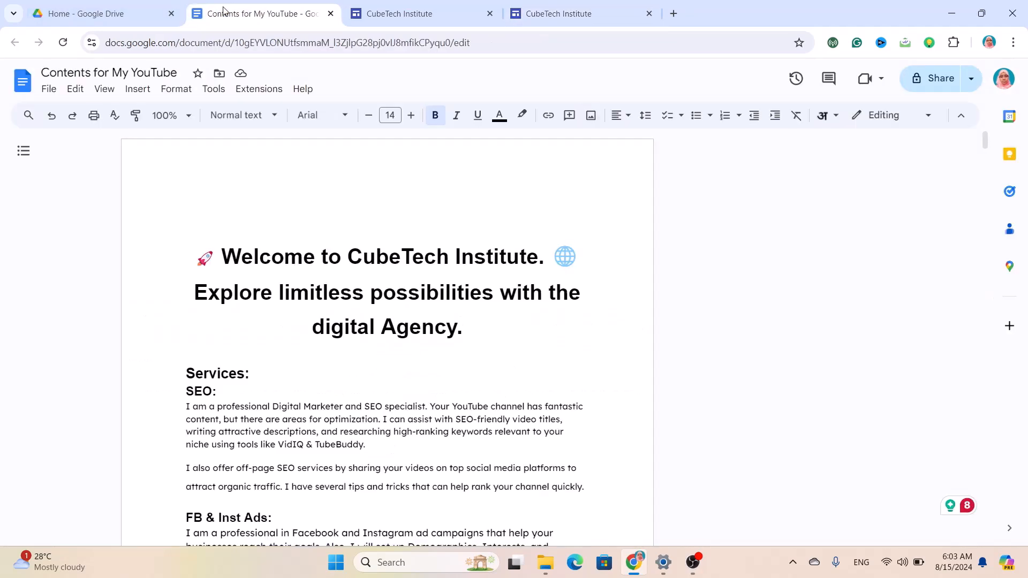
left_click_drag(462, 327, 196, 257)
key("ctrl+c")
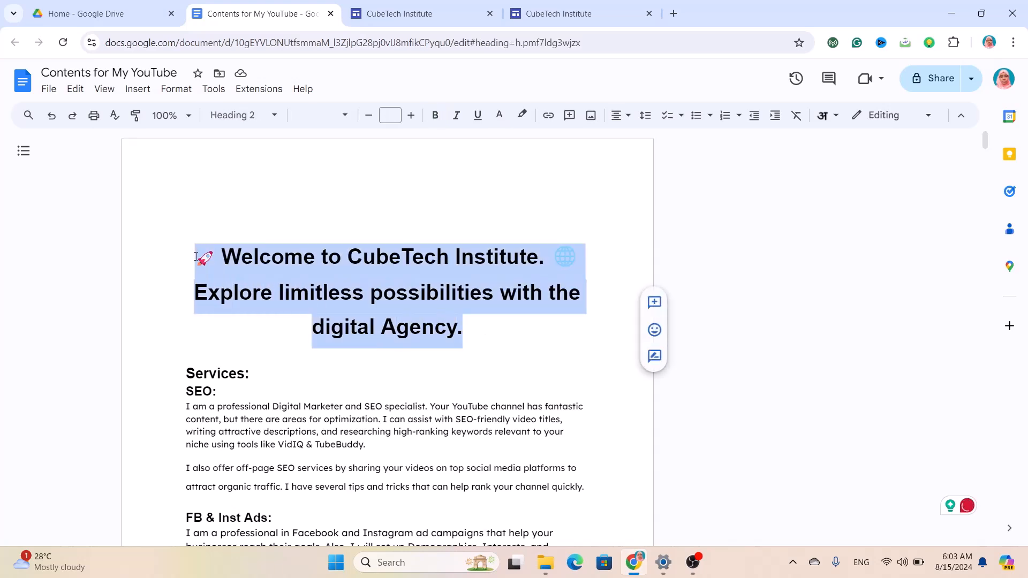
left_click(410, 13)
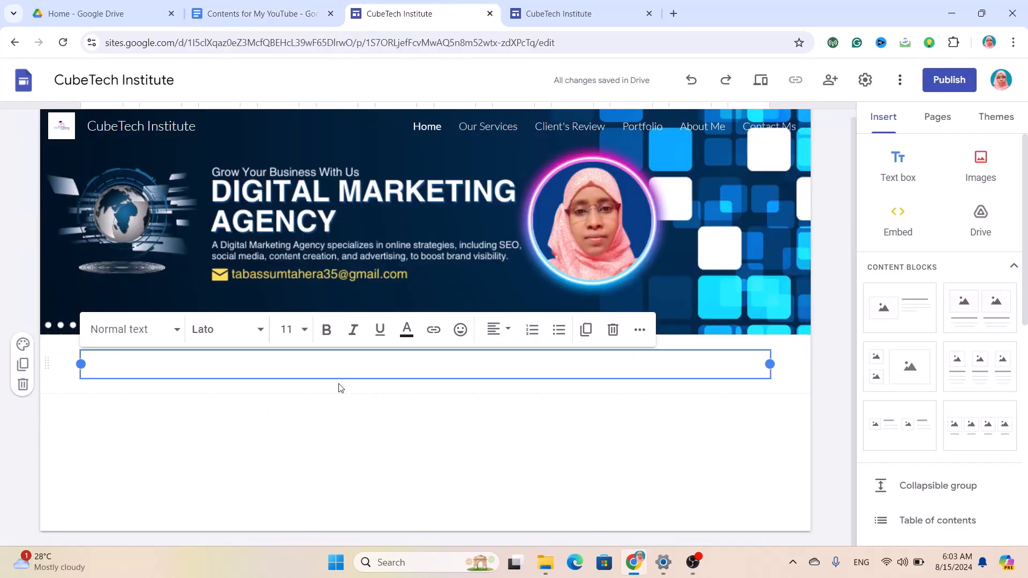
Paste the welcome heading into the text box and centre it.
key("ctrl+v")
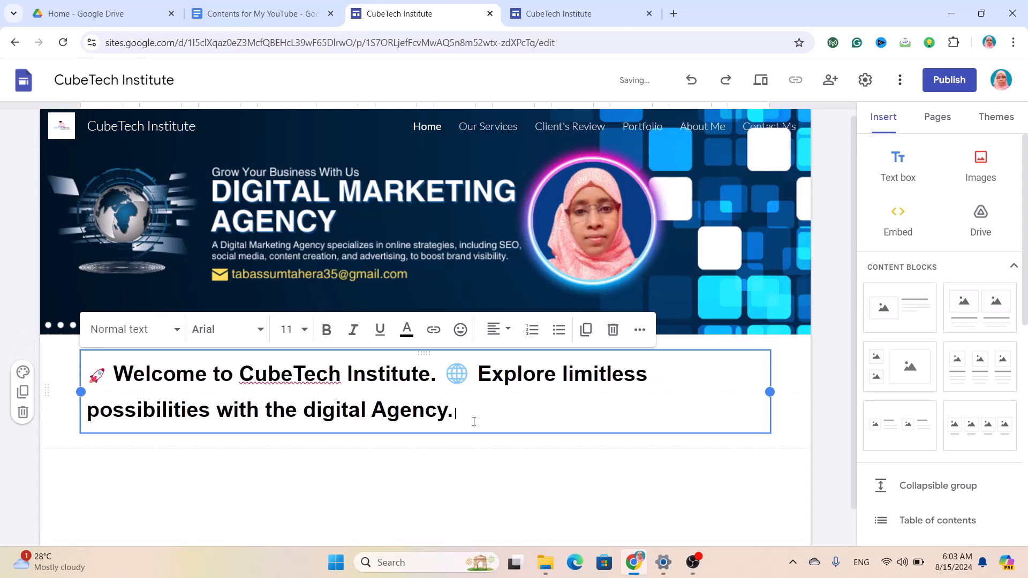
key("ctrl+a")
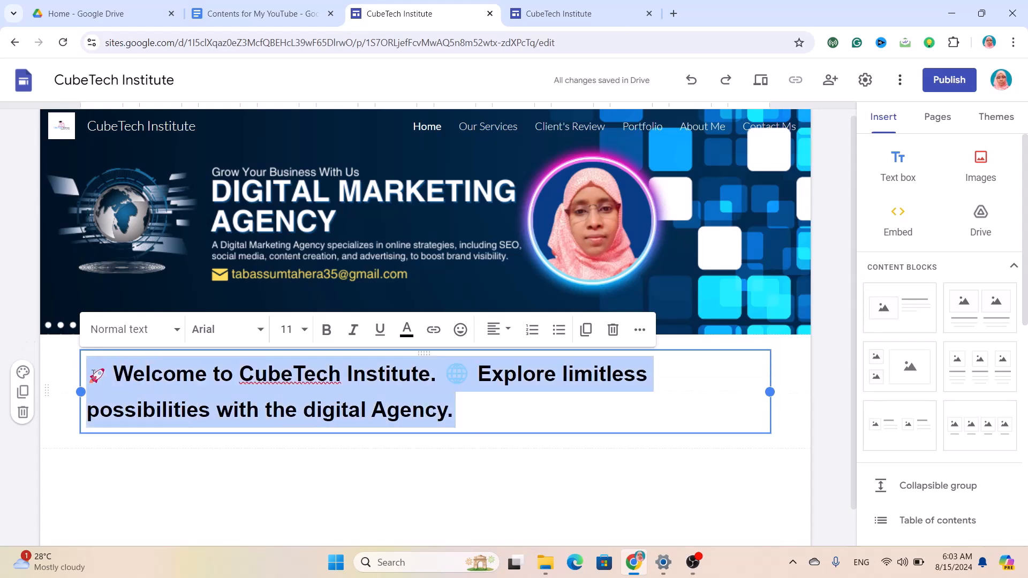
left_click(500, 329)
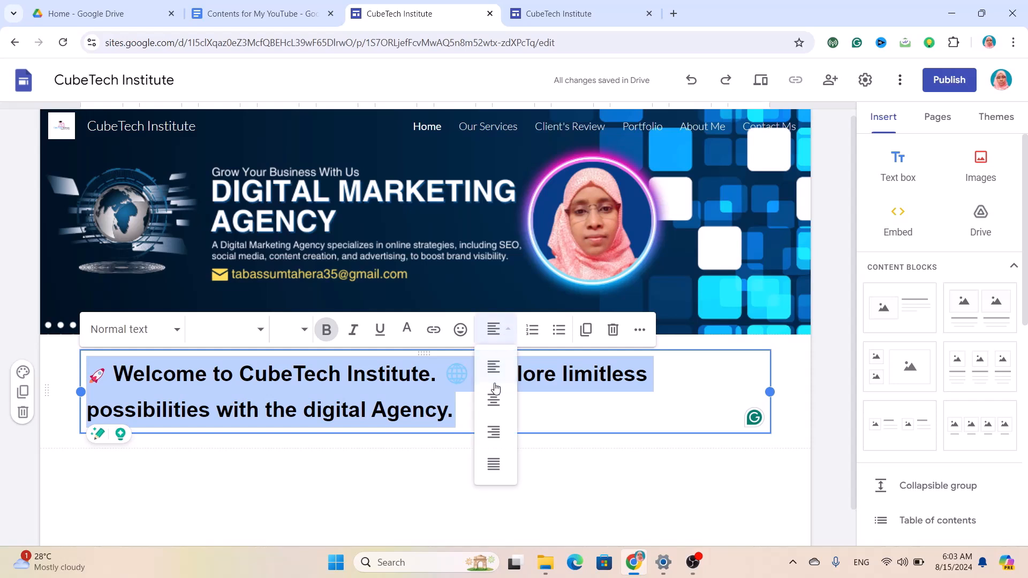
left_click(501, 407)
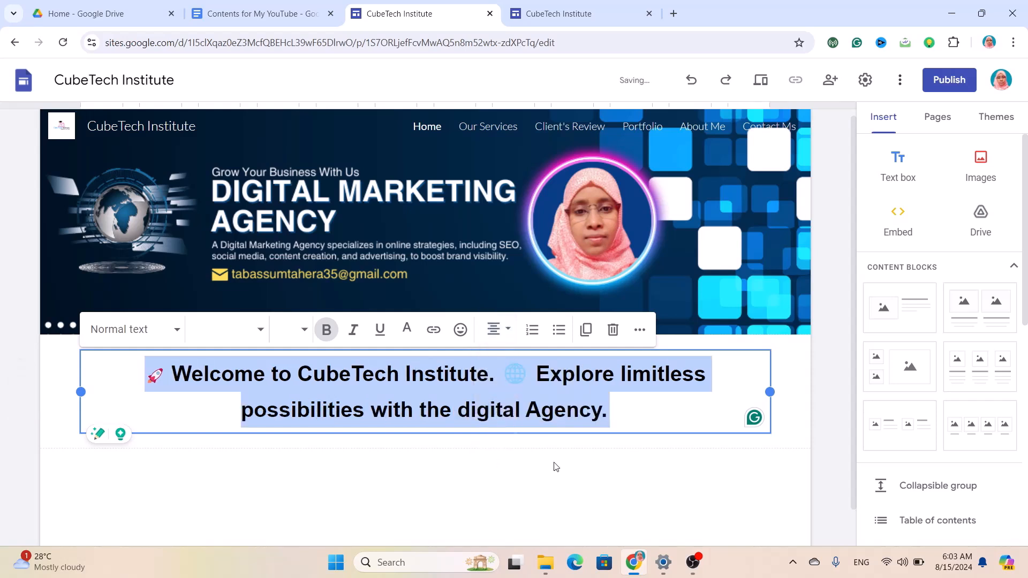
left_click(553, 466)
left_click(554, 373)
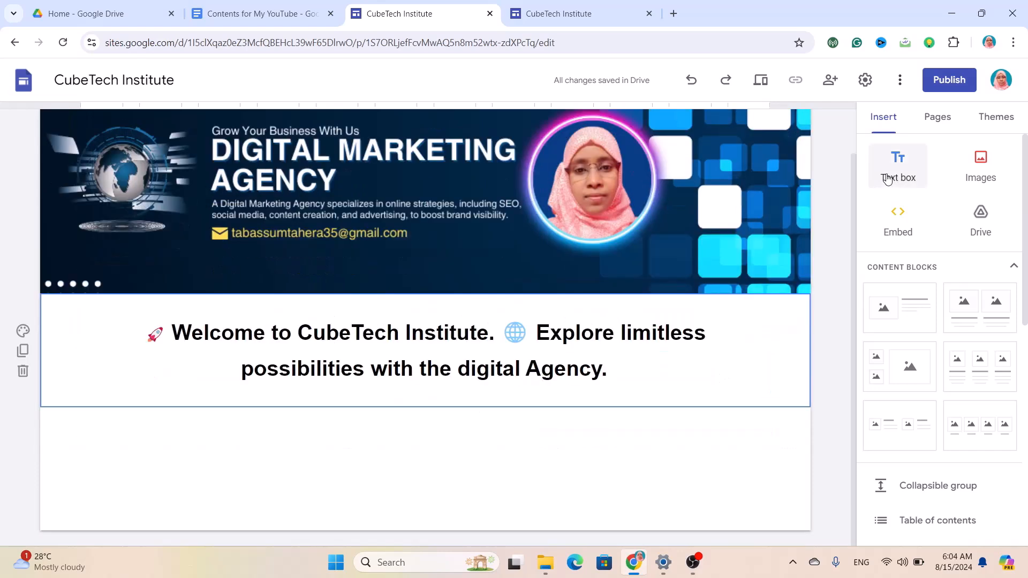
Add a new text box below the heading reading 'Home'.
left_click(898, 168)
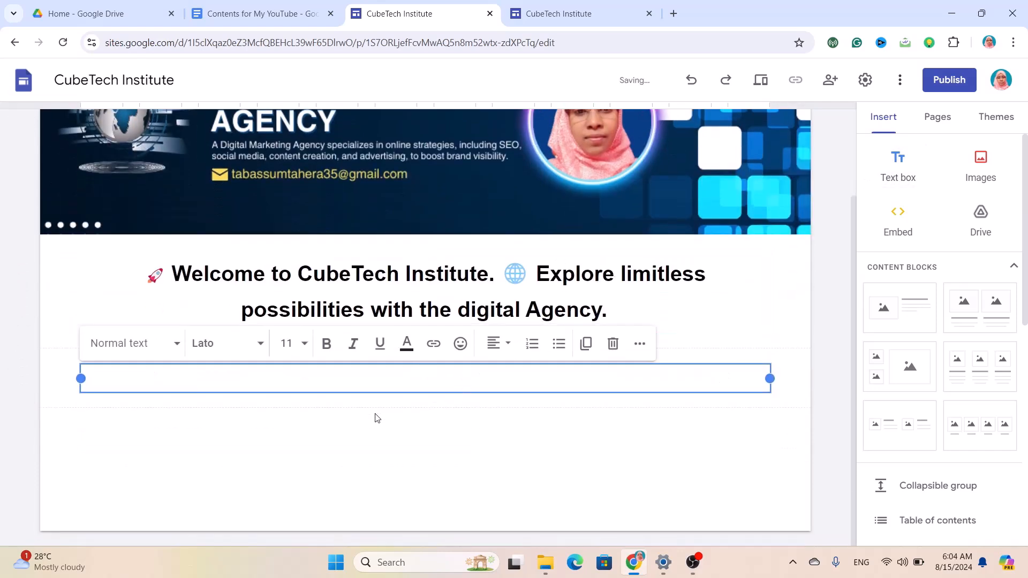
type("Home")
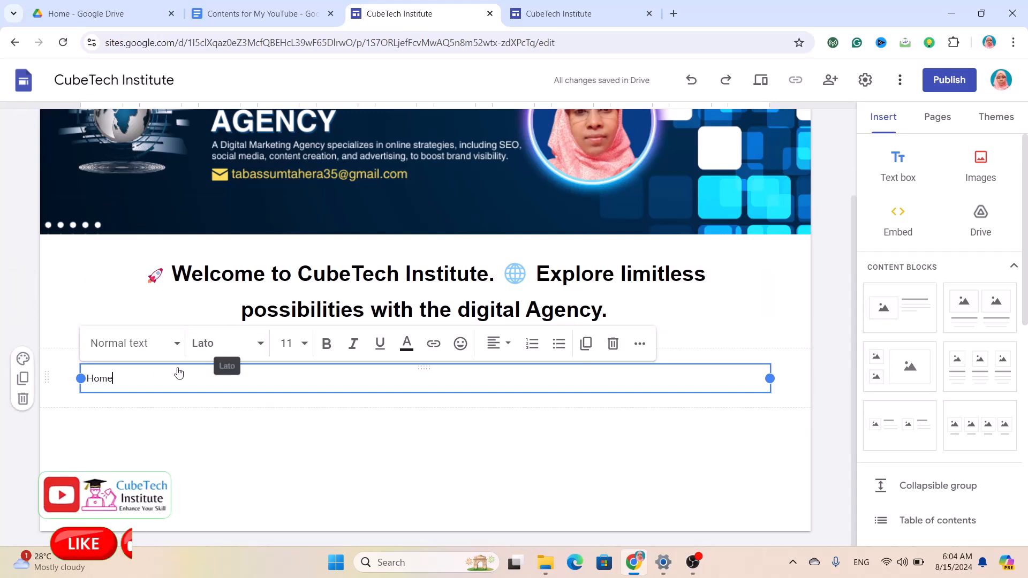
double_click(142, 379)
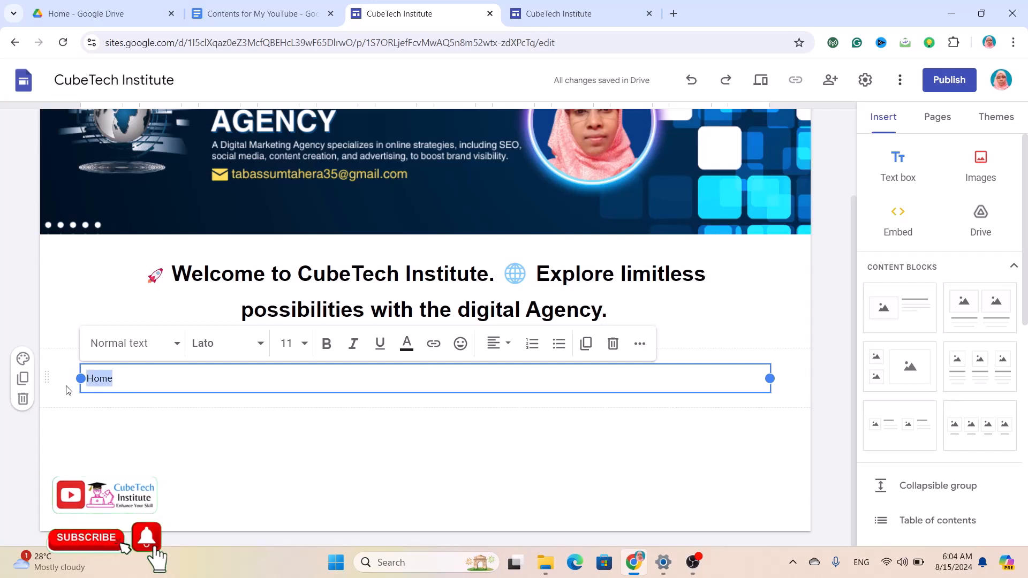
Format the Home text as bold, 26-point.
left_click(289, 343)
type("6")
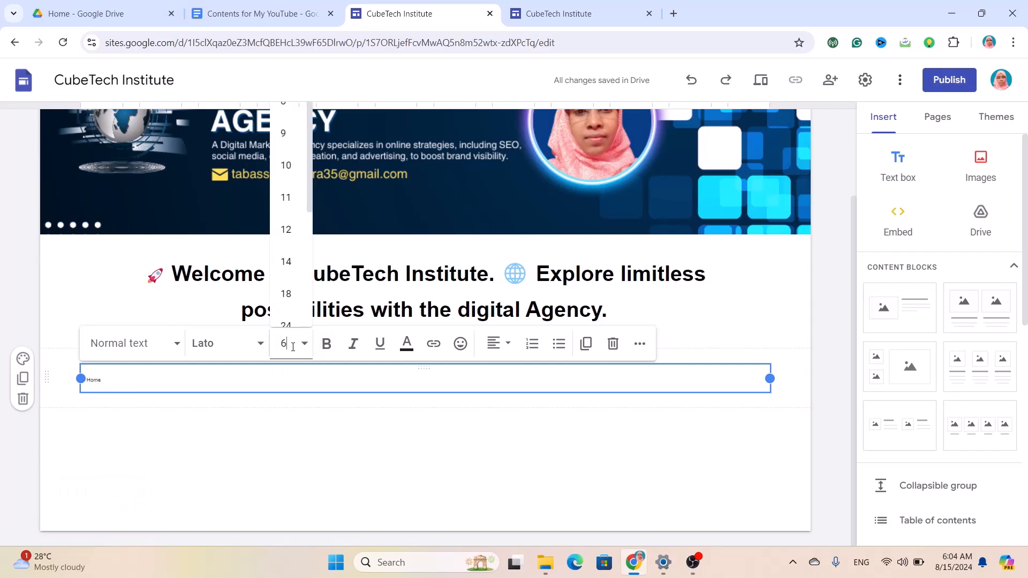
key("Return")
left_click(292, 347)
left_click(293, 347)
left_click(292, 347)
type("26")
key("Return")
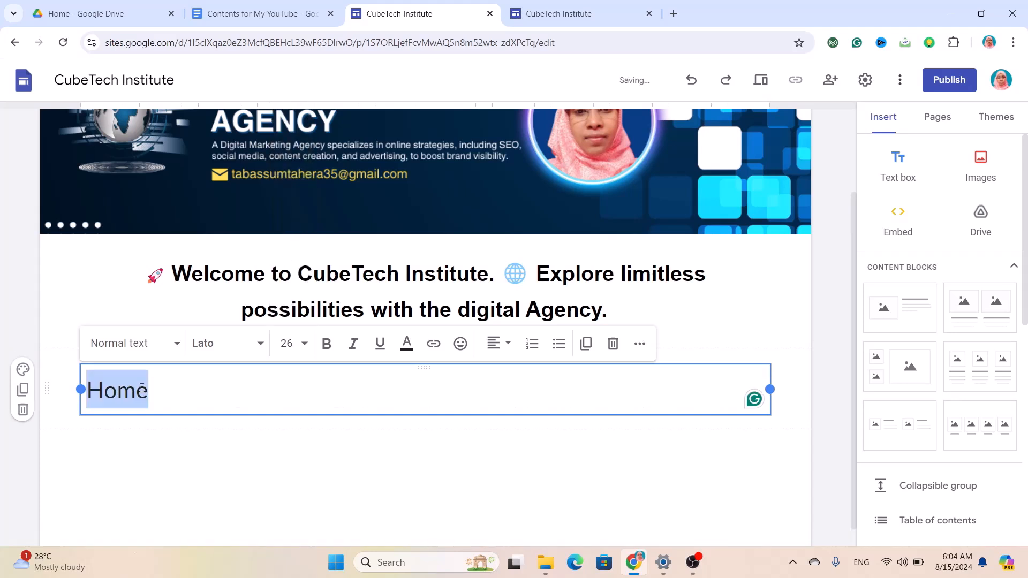
left_click(328, 345)
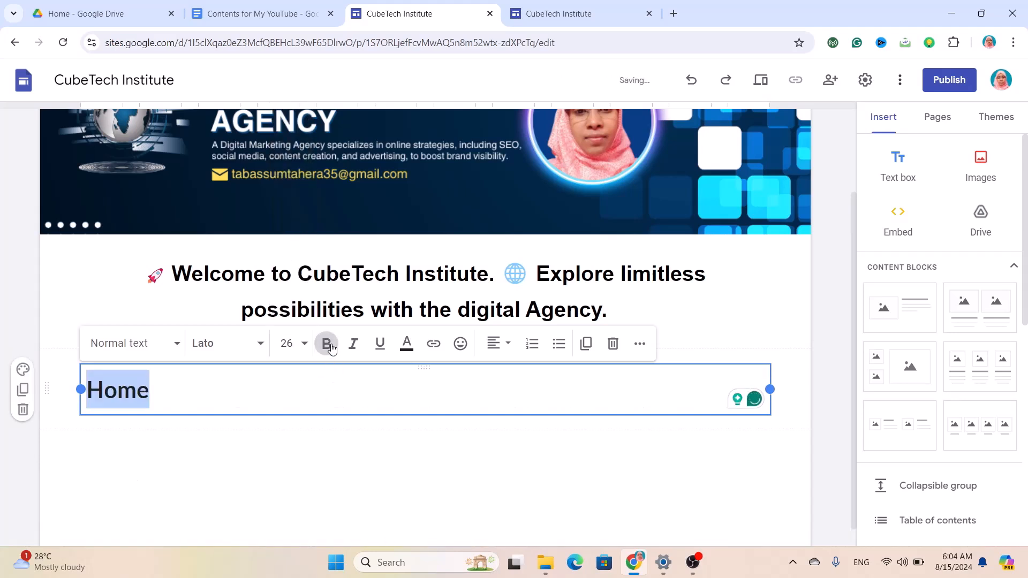
left_click(248, 325)
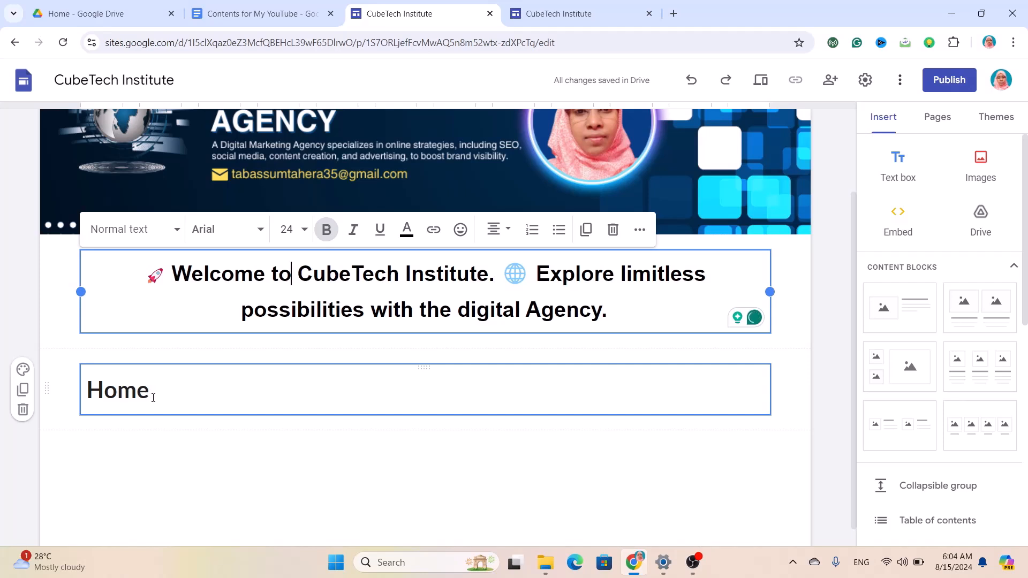
left_click(153, 398)
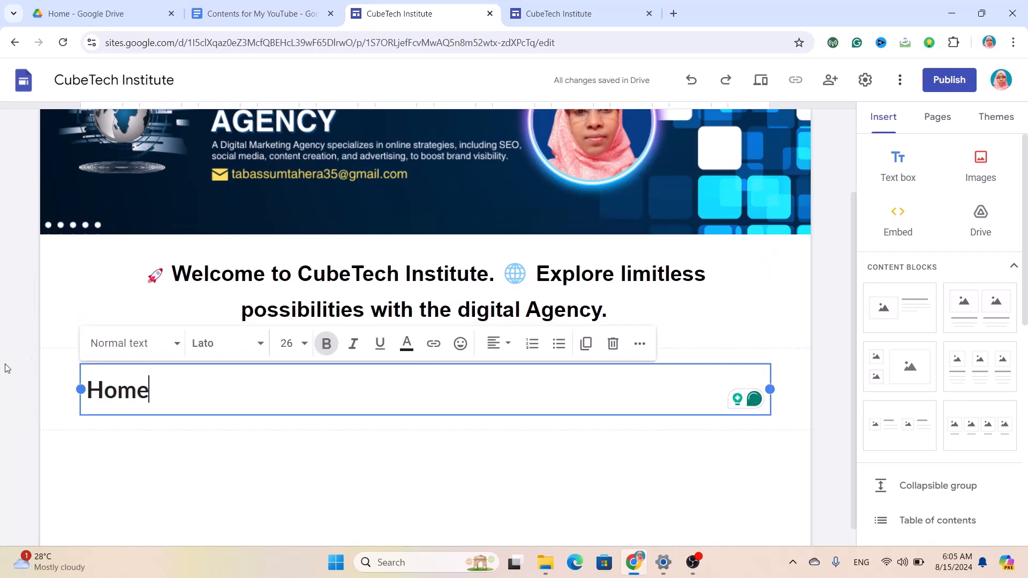
left_click_drag(152, 391, 86, 394)
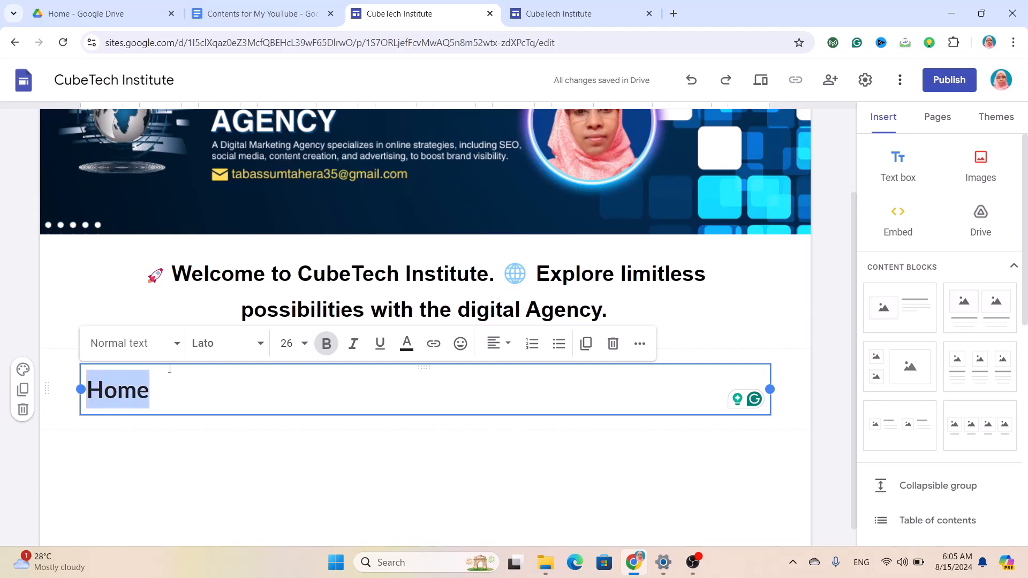
Set the Home caption in the Lexend font.
left_click(261, 344)
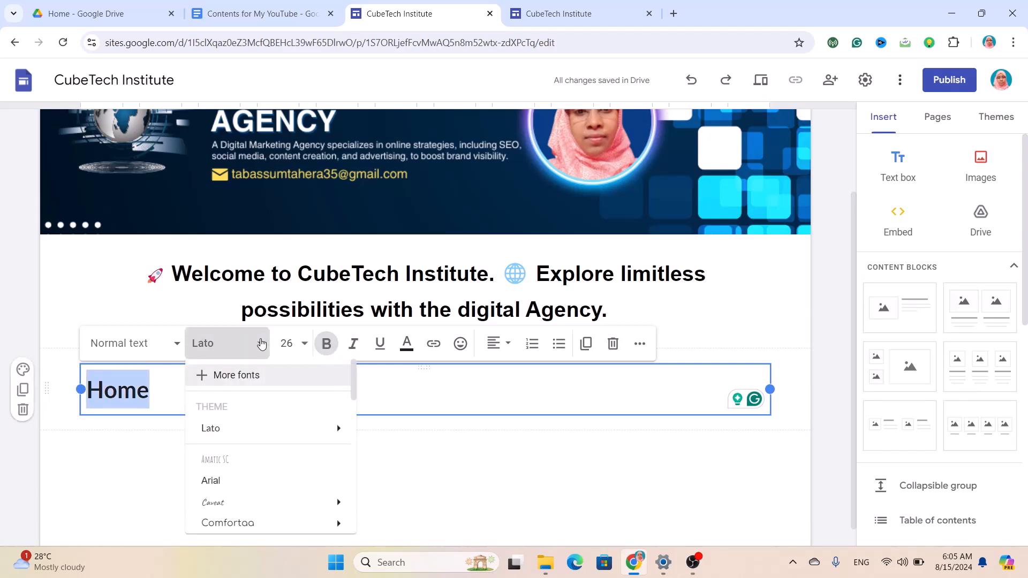
scroll(259, 426, "down", 4)
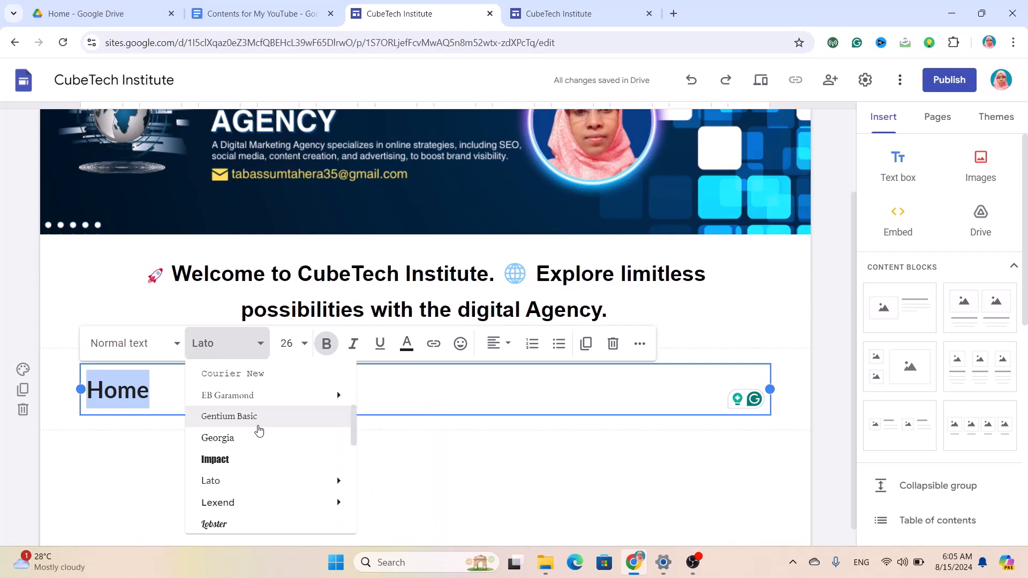
scroll(259, 431, "down", 3)
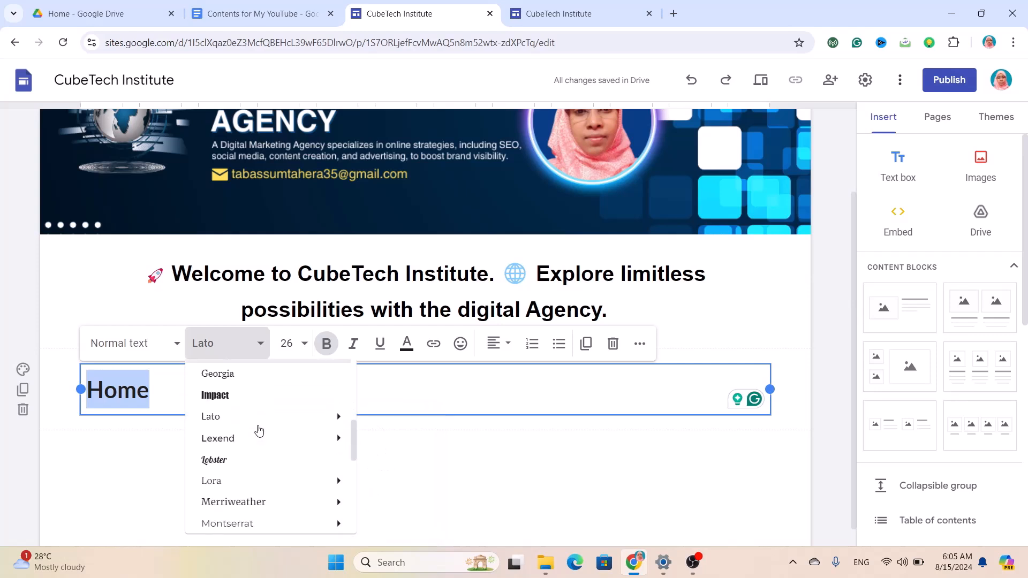
left_click(230, 446)
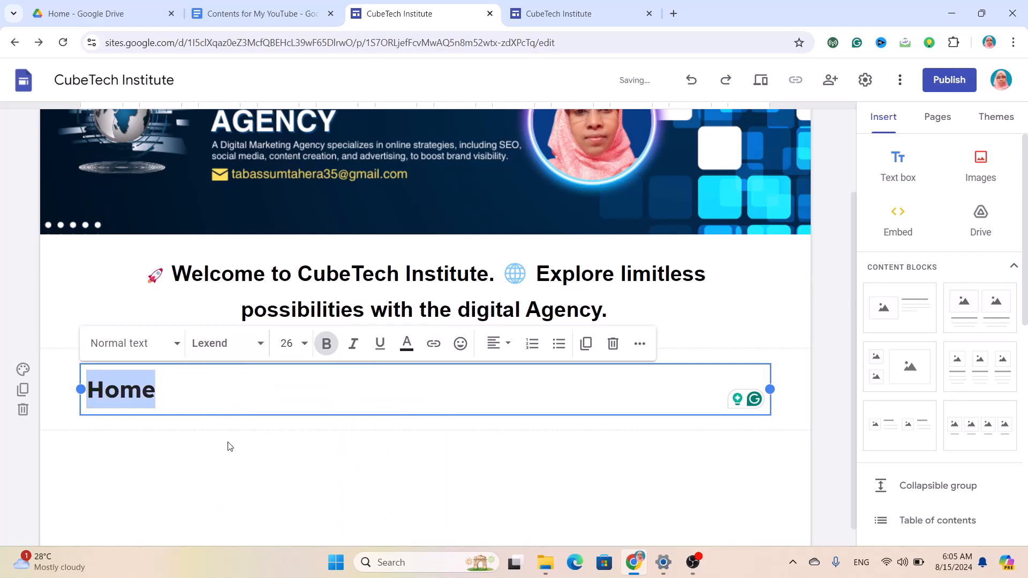
Apply the Lexend font to the whole welcome heading.
left_click_drag(630, 306, 146, 271)
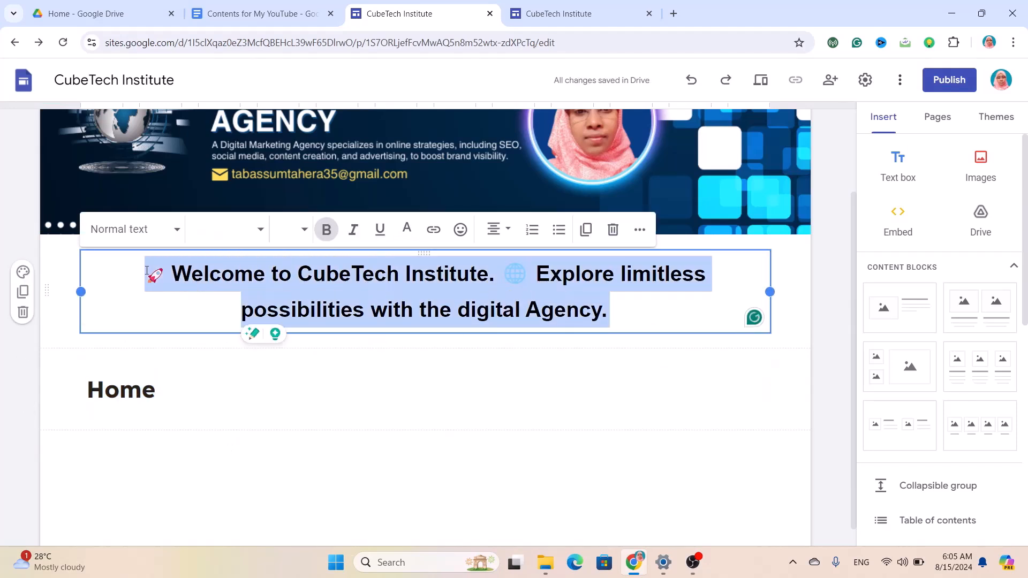
left_click(258, 231)
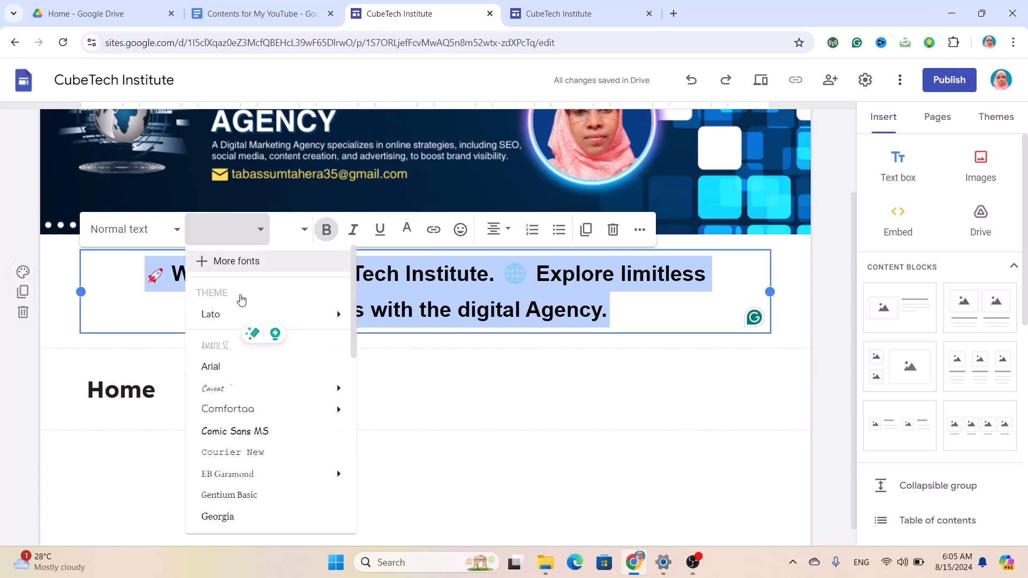
scroll(234, 436, "down", 3)
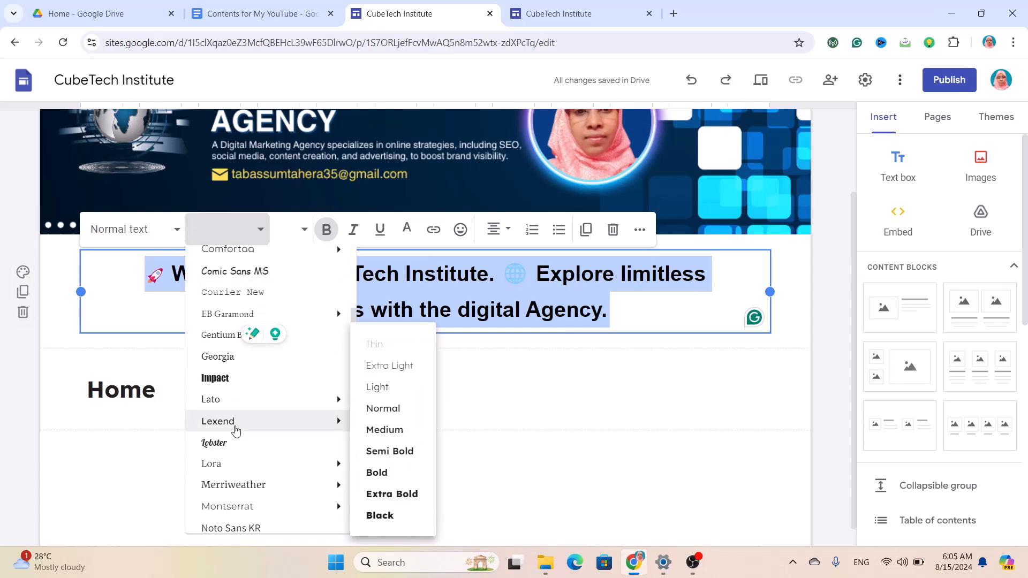
left_click(234, 426)
left_click(44, 387)
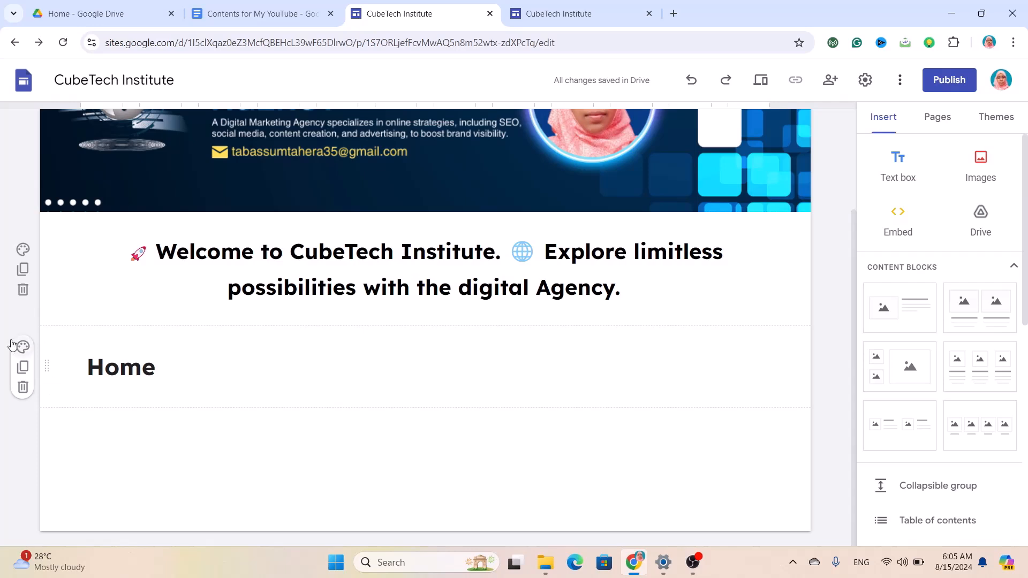
Give the welcome section the dark blue Style 3 background and show the site themes.
left_click(24, 257)
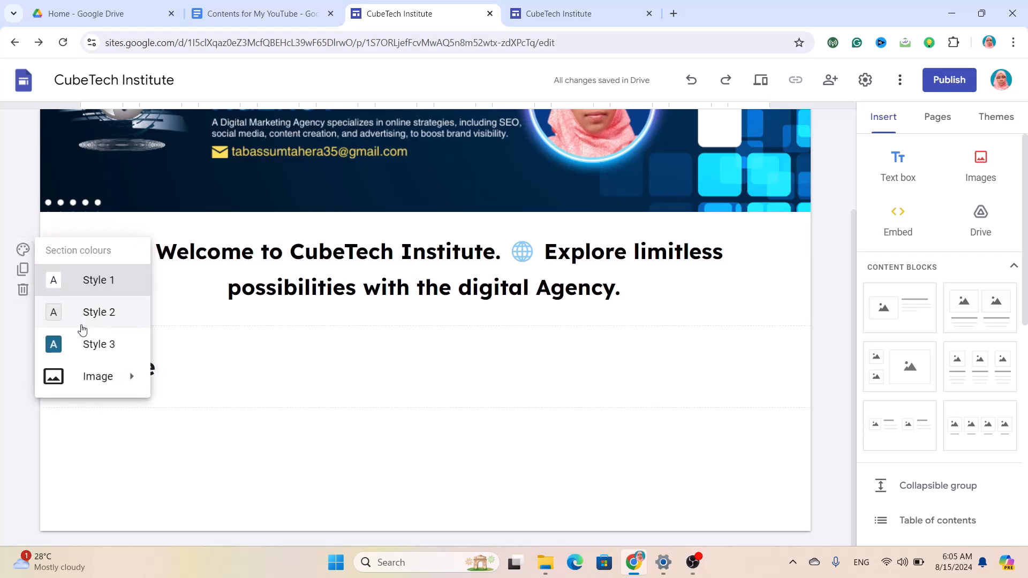
mouse_move(105, 382)
left_click(78, 312)
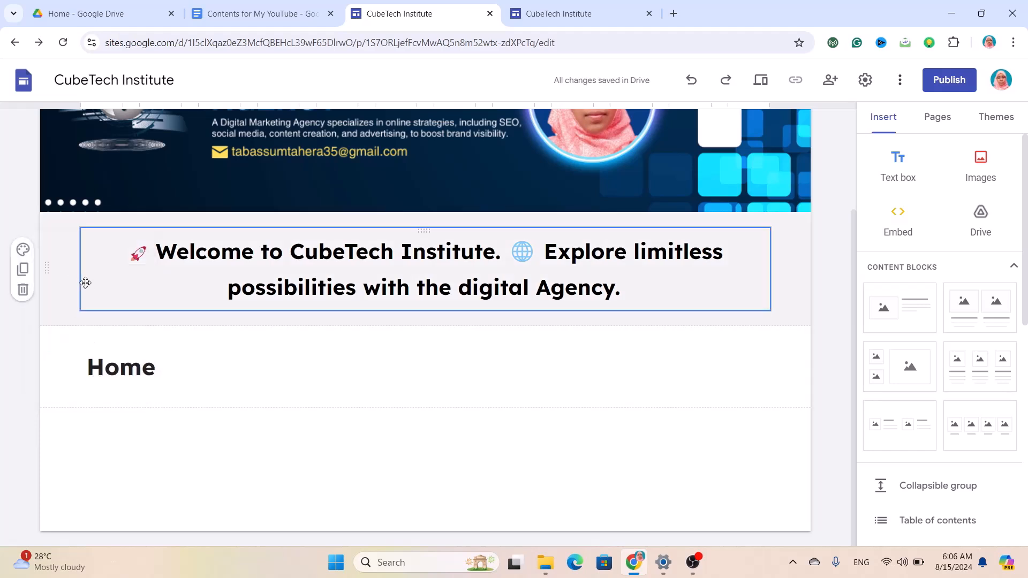
left_click(22, 250)
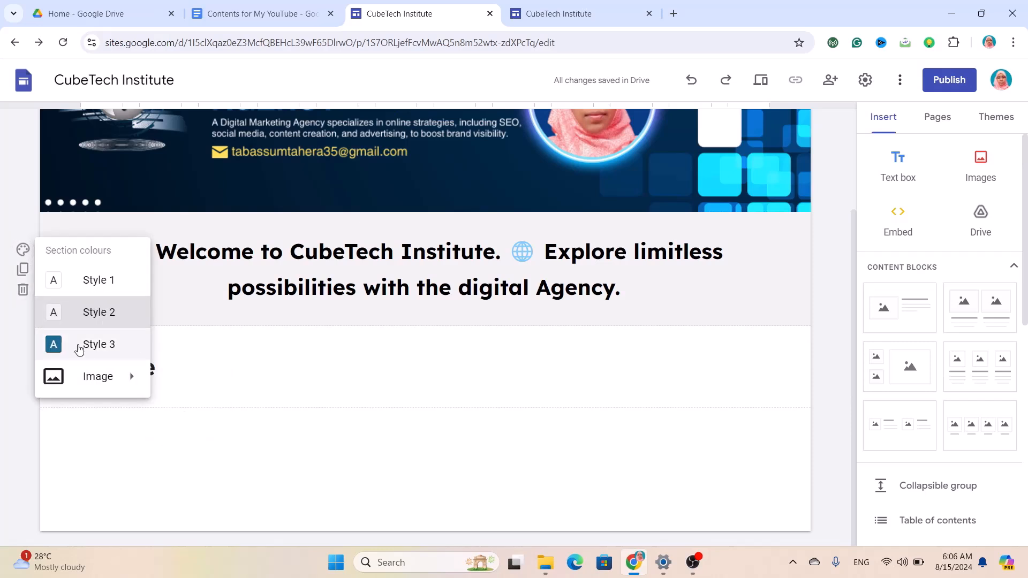
left_click(80, 346)
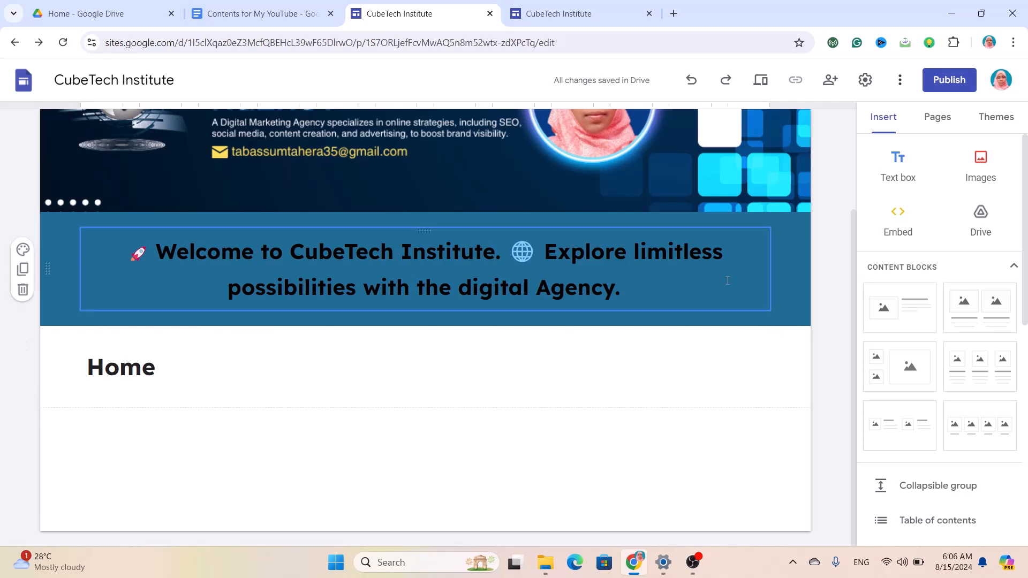
left_click(996, 117)
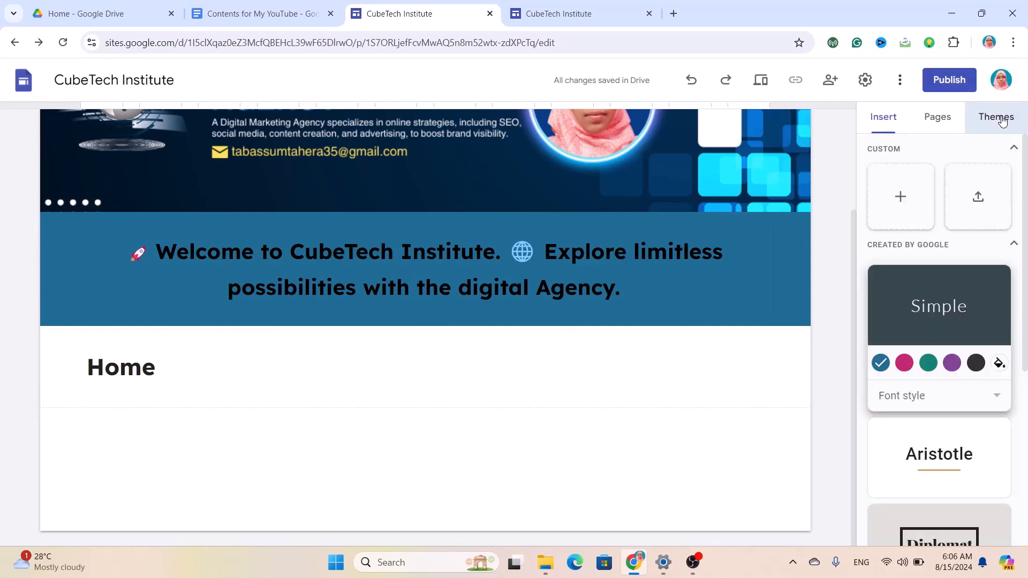
left_click(905, 363)
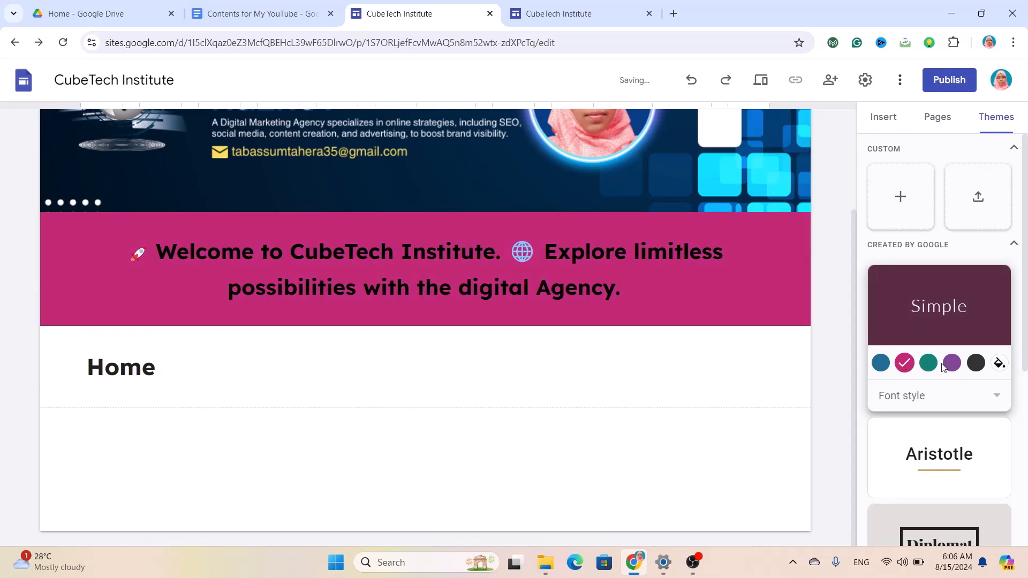
left_click(922, 364)
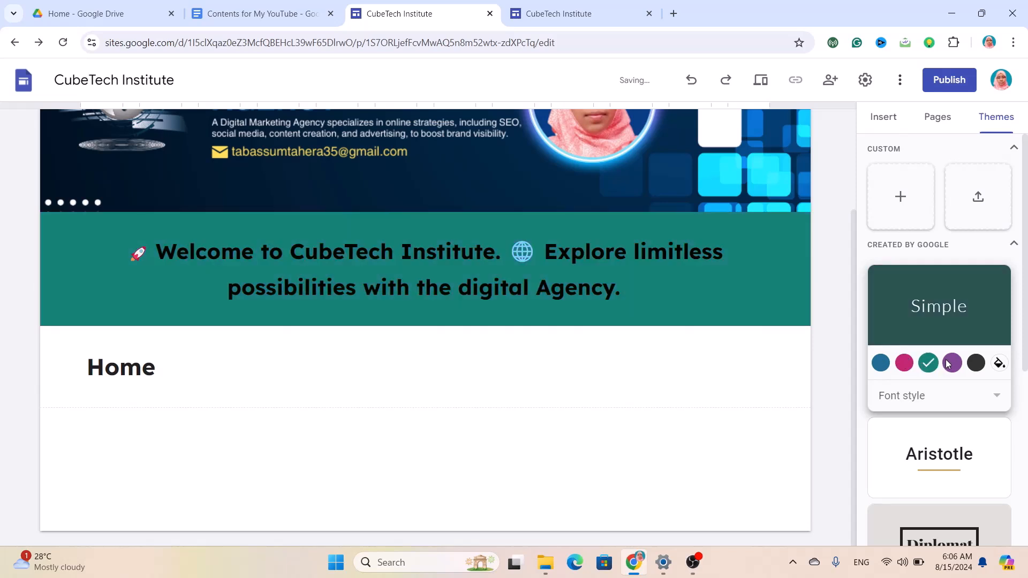
left_click(948, 364)
scroll(933, 450, "down", 2)
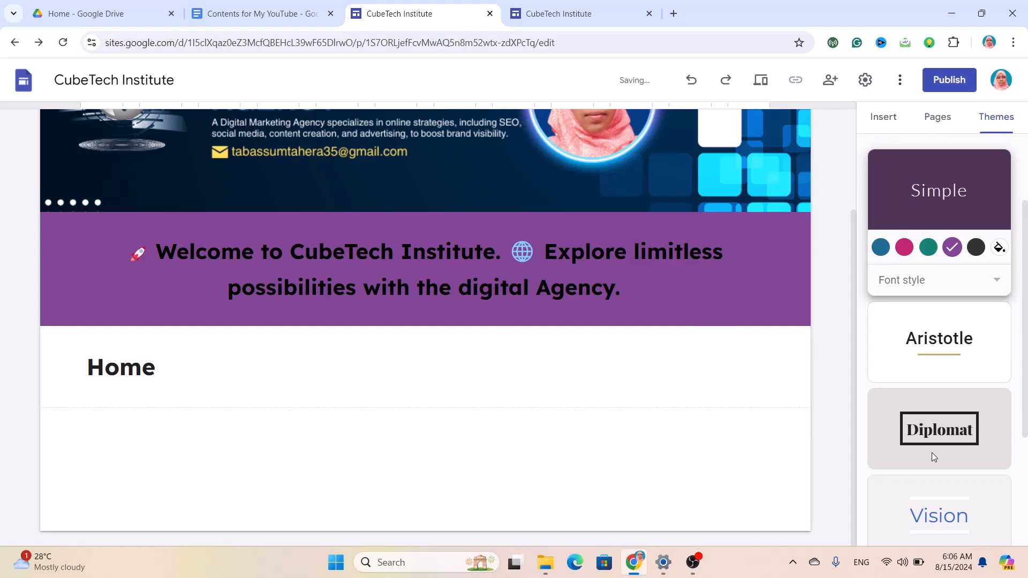
left_click(935, 358)
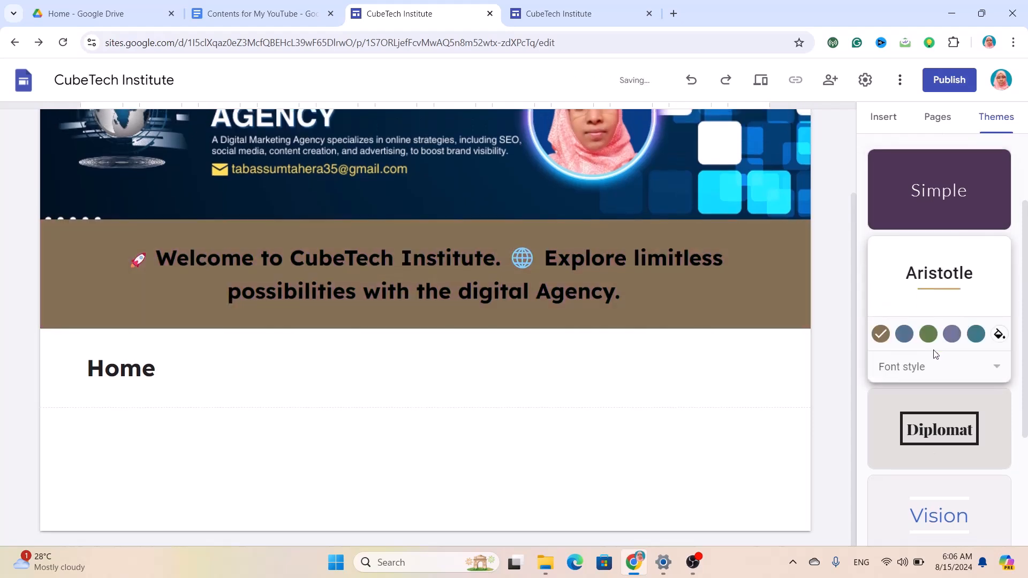
left_click(934, 446)
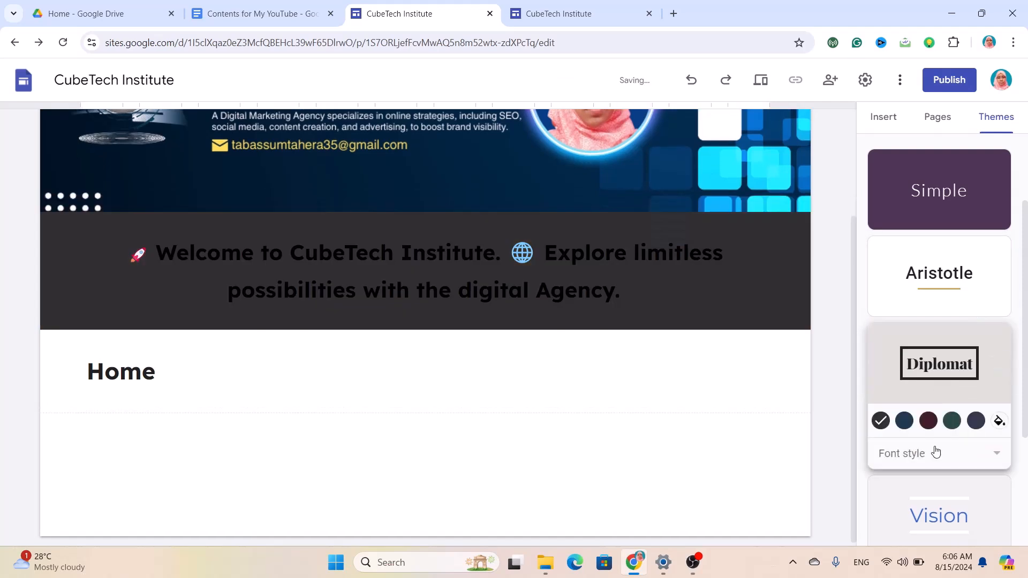
scroll(936, 452, "down", 2)
left_click(932, 415)
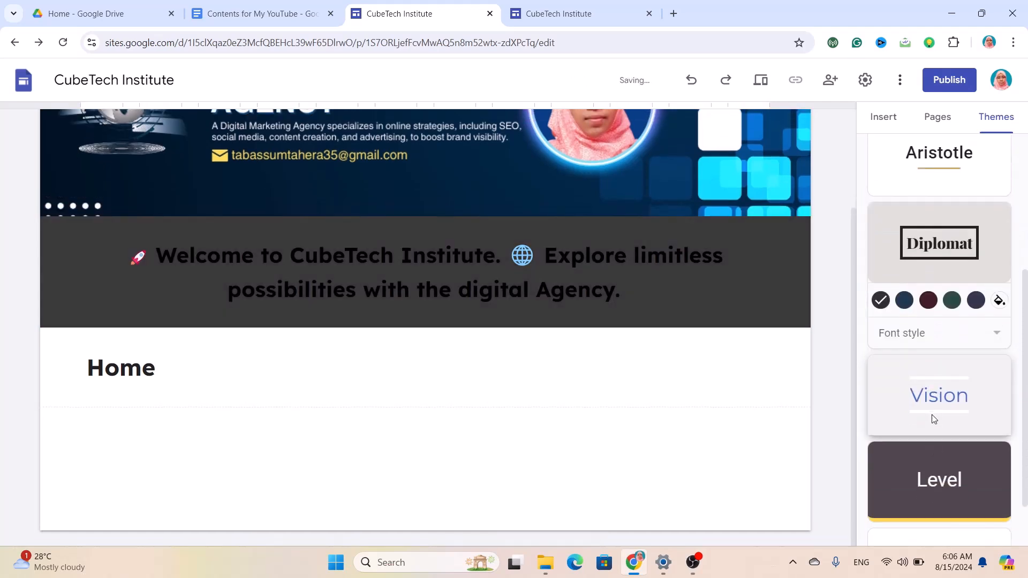
left_click(929, 489)
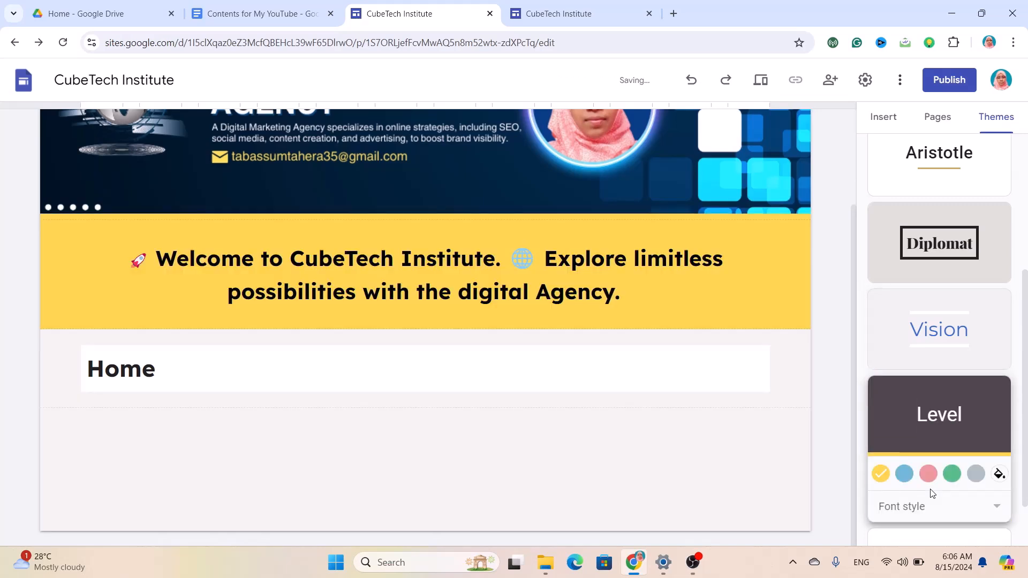
scroll(931, 492, "down", 1)
left_click(889, 506)
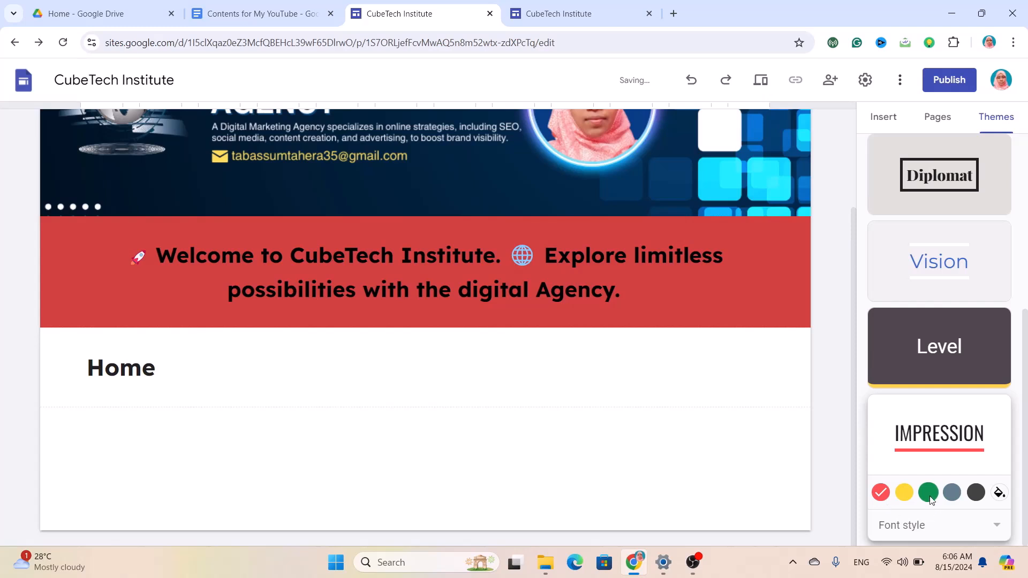
scroll(930, 499, "up", 5)
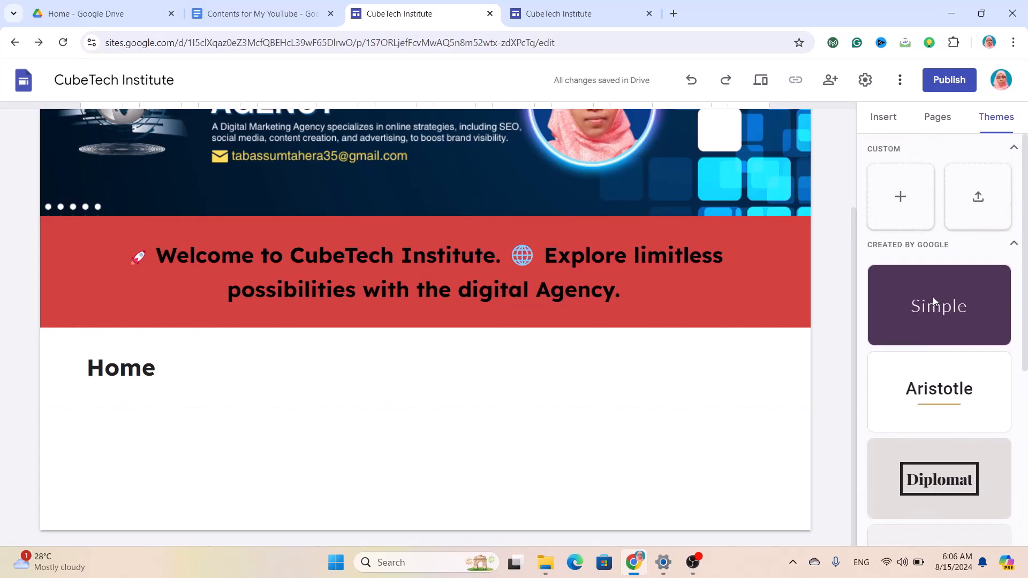
left_click(925, 310)
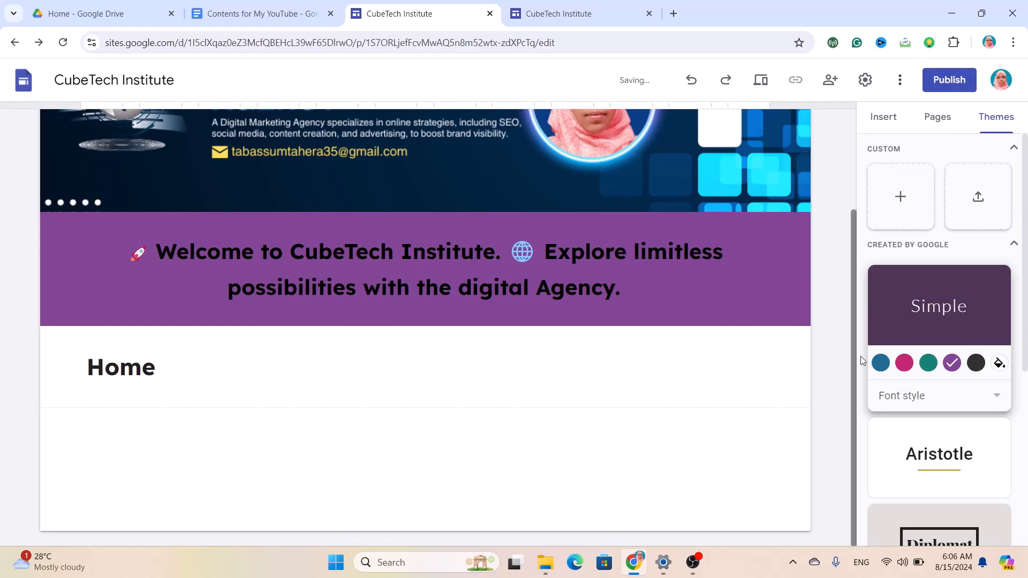
left_click(880, 363)
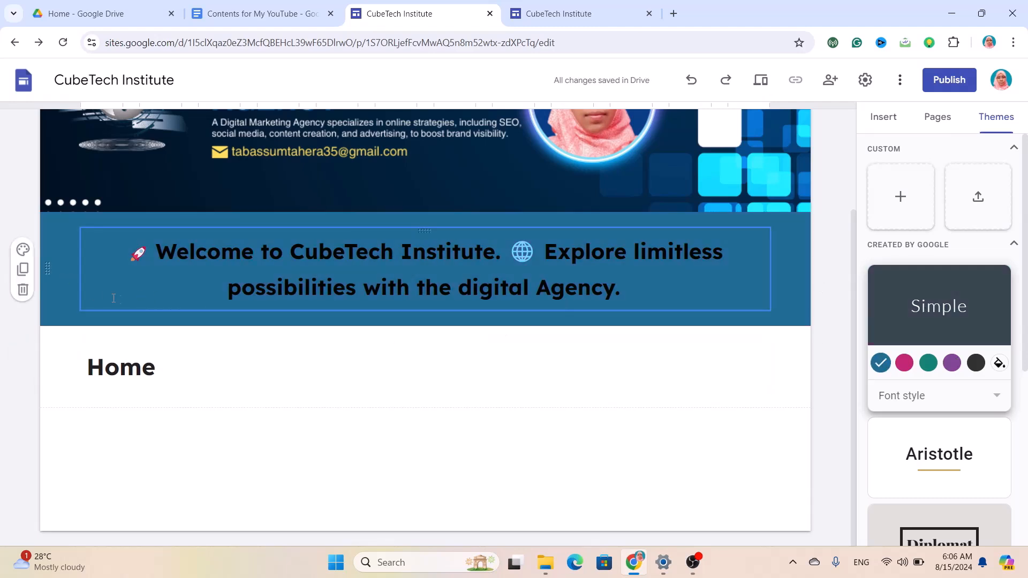
Switch the welcome section to light Style 2 and use Untitled design.png as the Home header background.
left_click(24, 251)
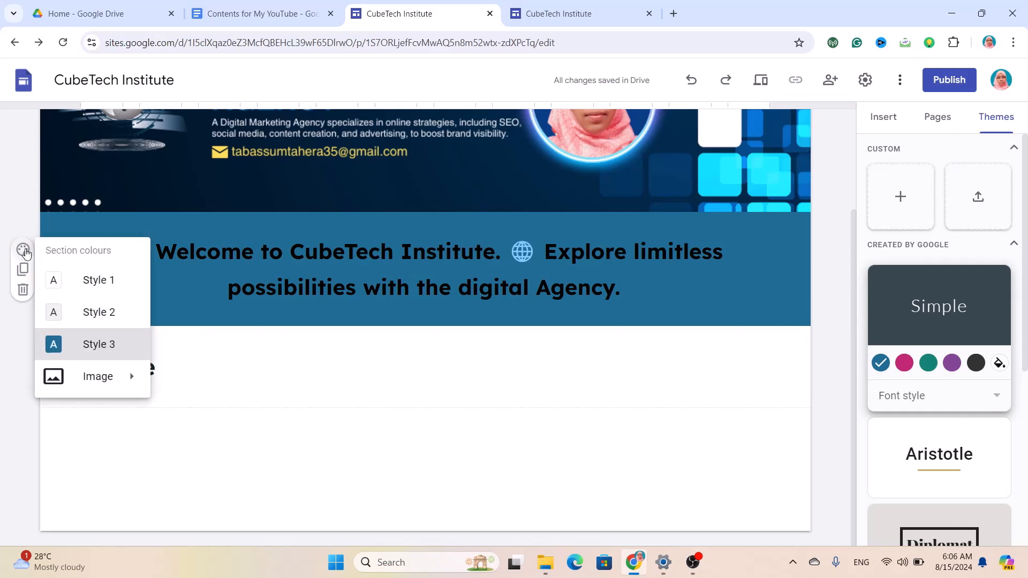
left_click(76, 320)
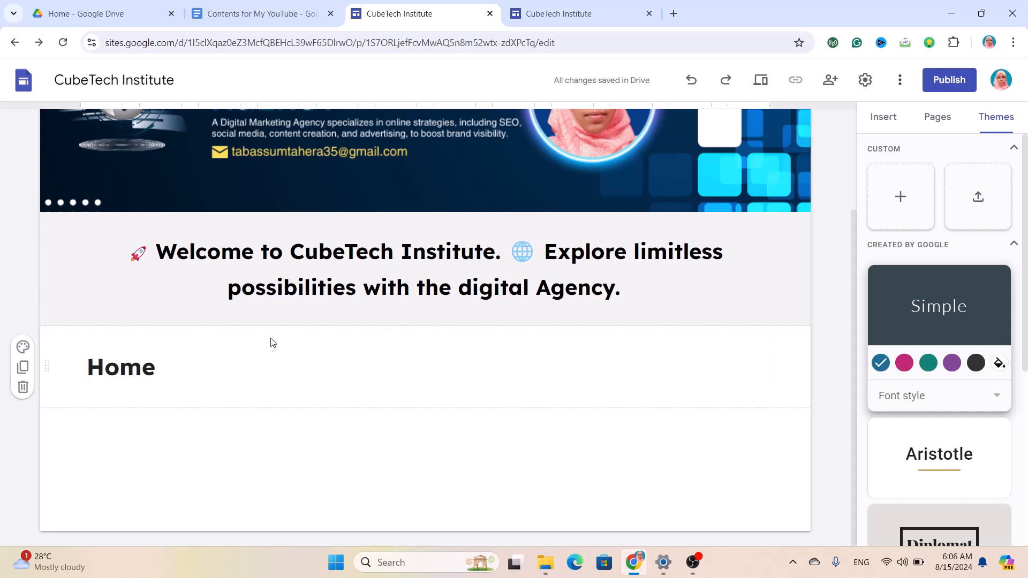
left_click(23, 347)
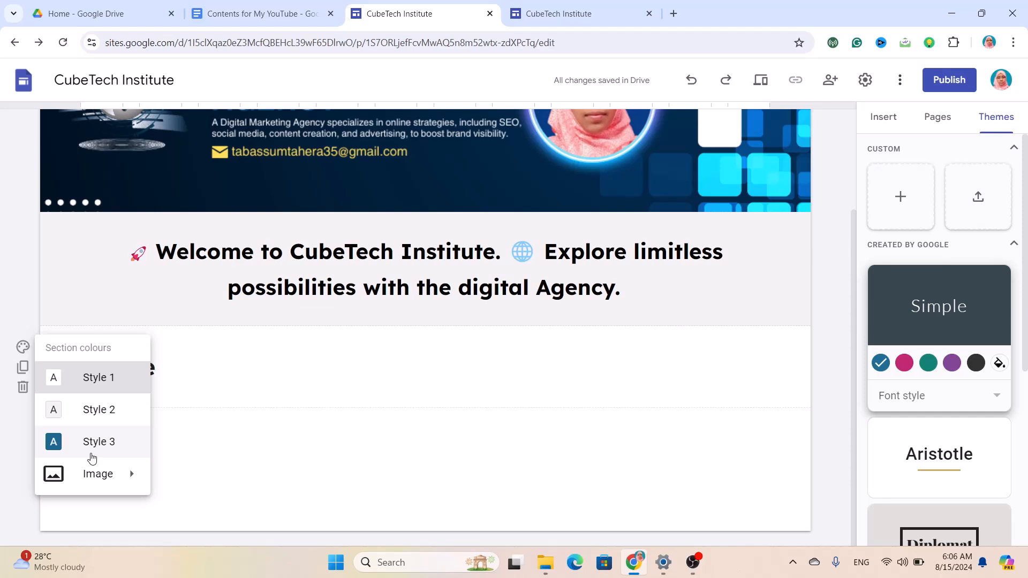
mouse_move(94, 485)
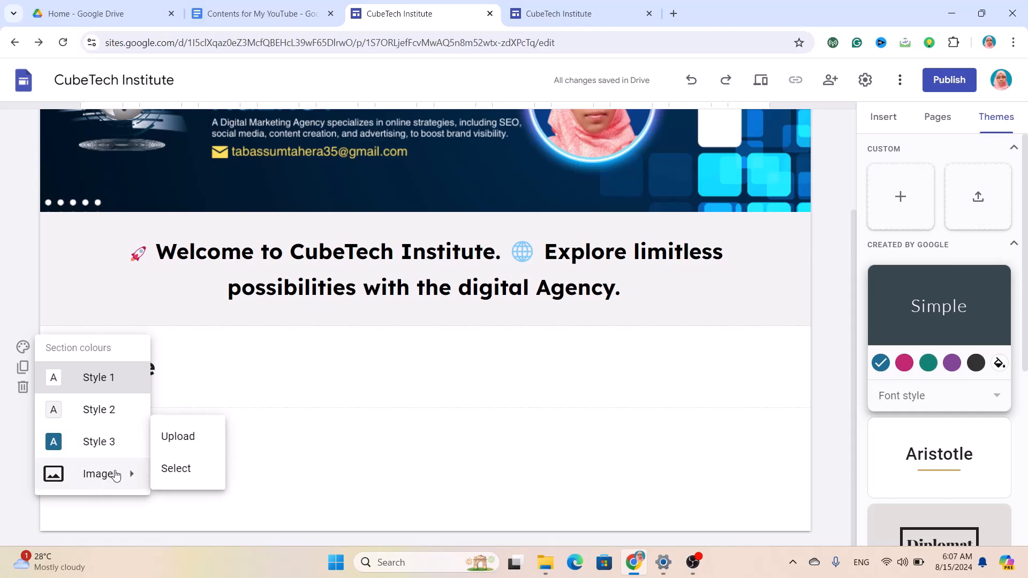
left_click(173, 438)
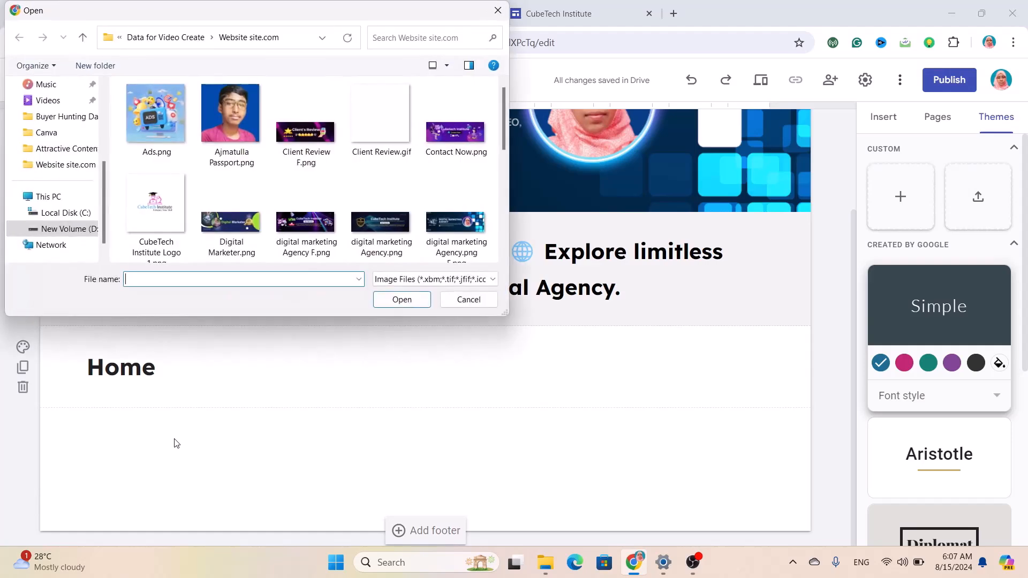
scroll(358, 203, "down", 2)
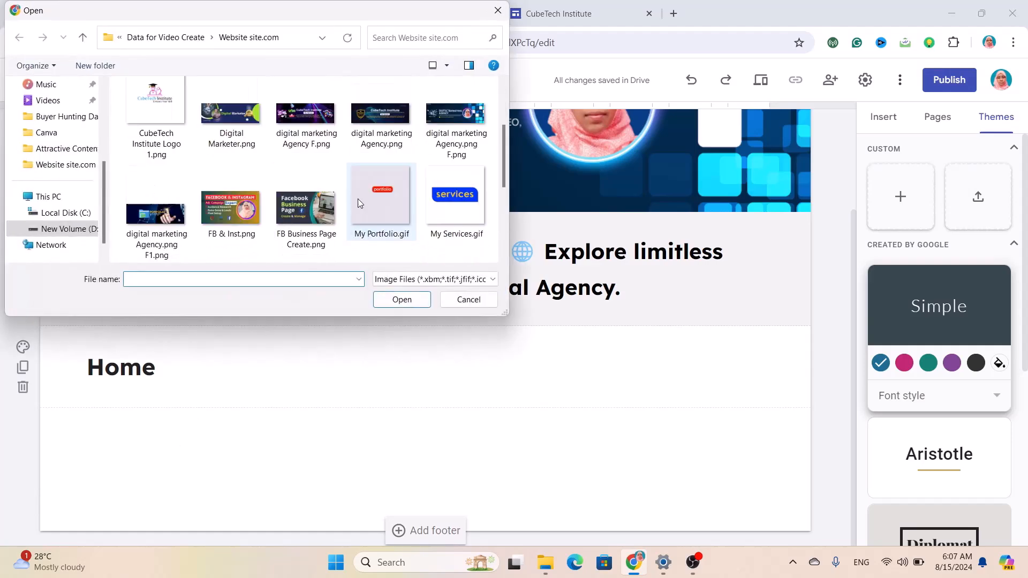
scroll(357, 203, "down", 2)
left_click(369, 242)
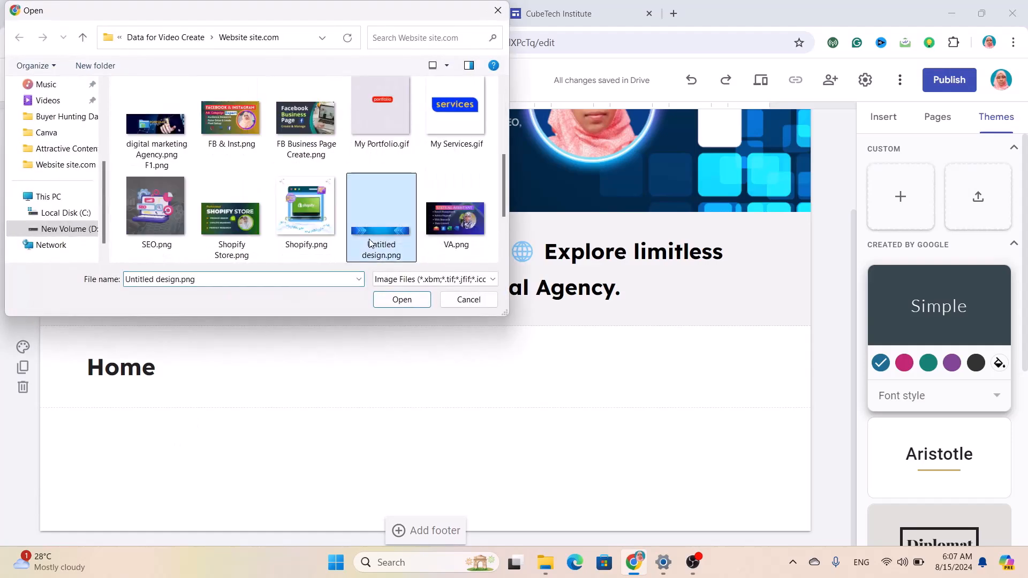
left_click(403, 300)
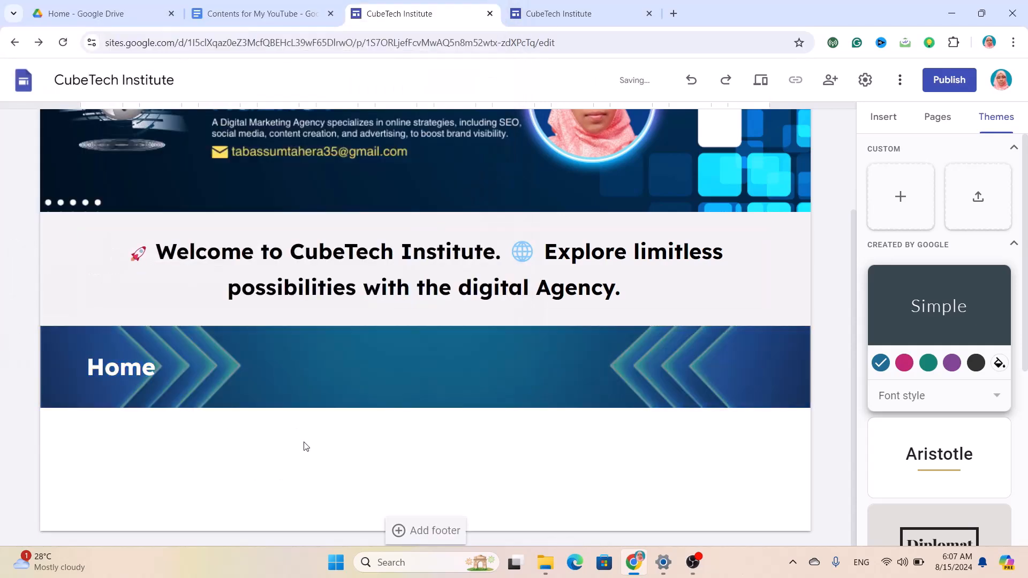
left_click(764, 391)
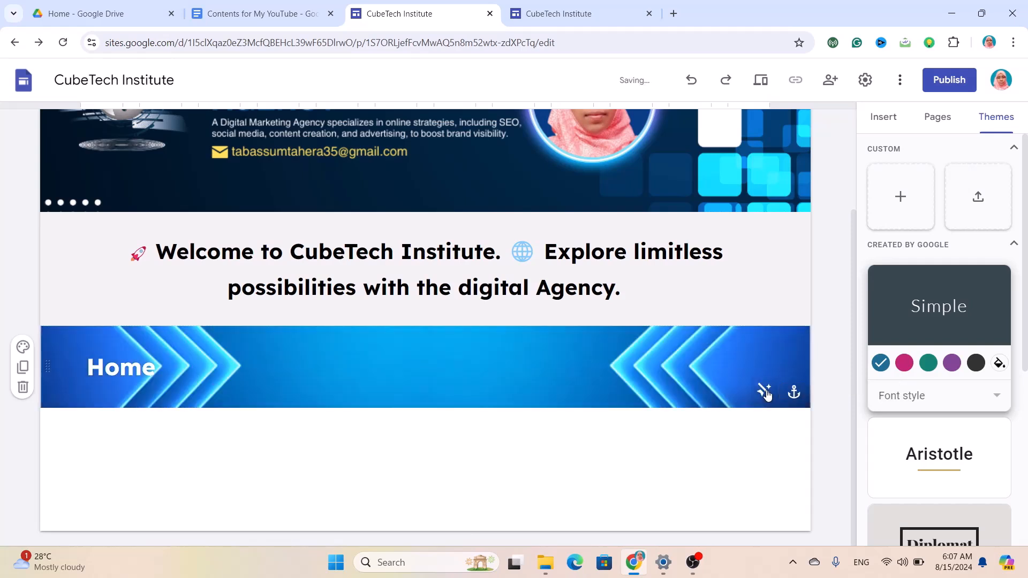
left_click(765, 393)
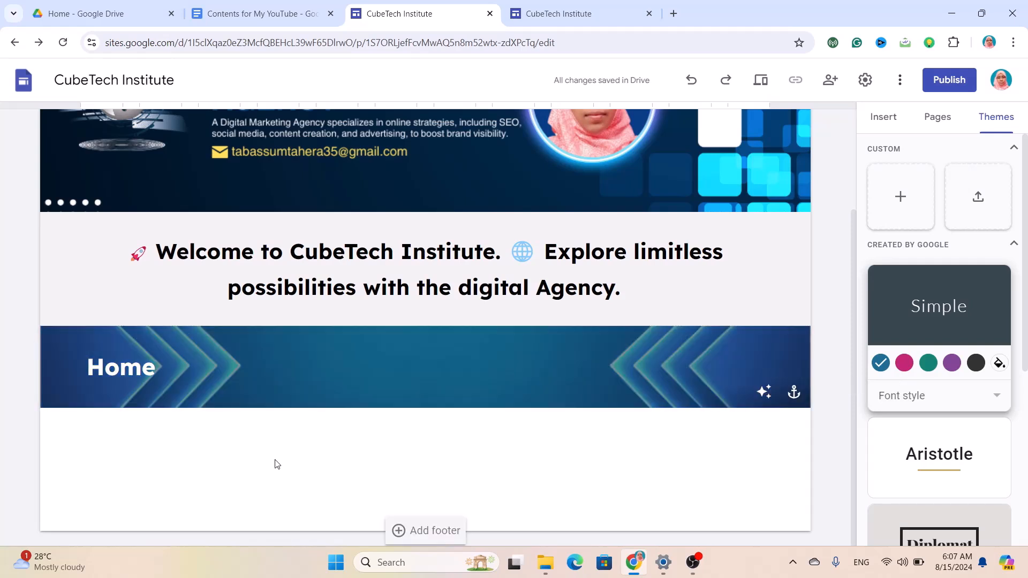
Add a four-image captioned block below Home and upload the passport portrait photo into its first slot.
left_click(875, 118)
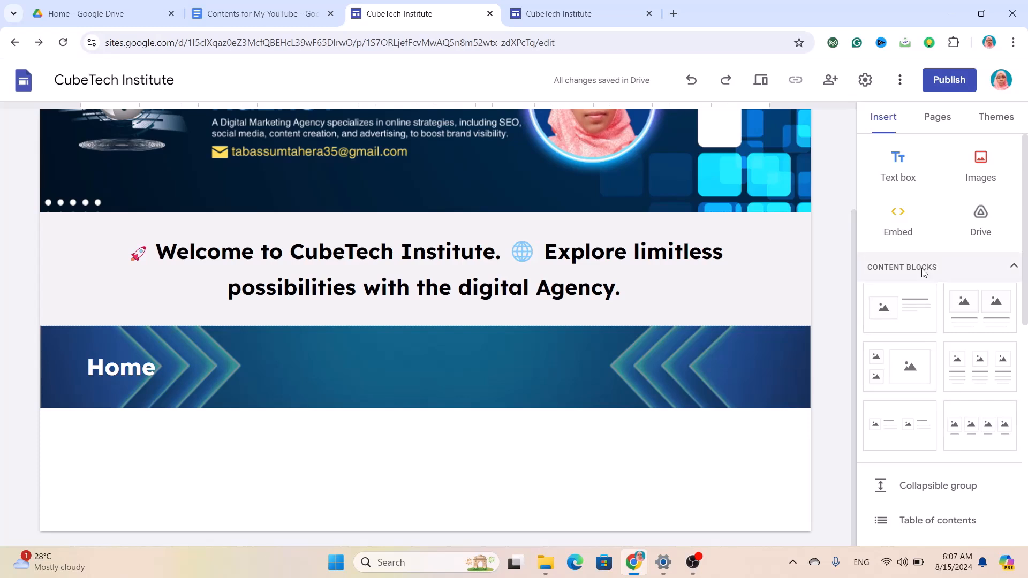
left_click(973, 423)
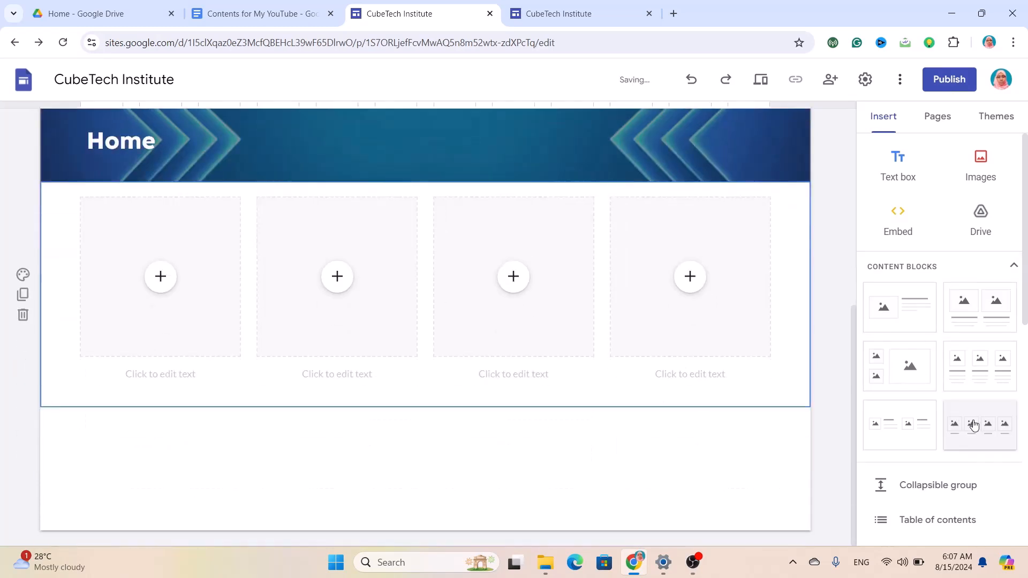
left_click(160, 282)
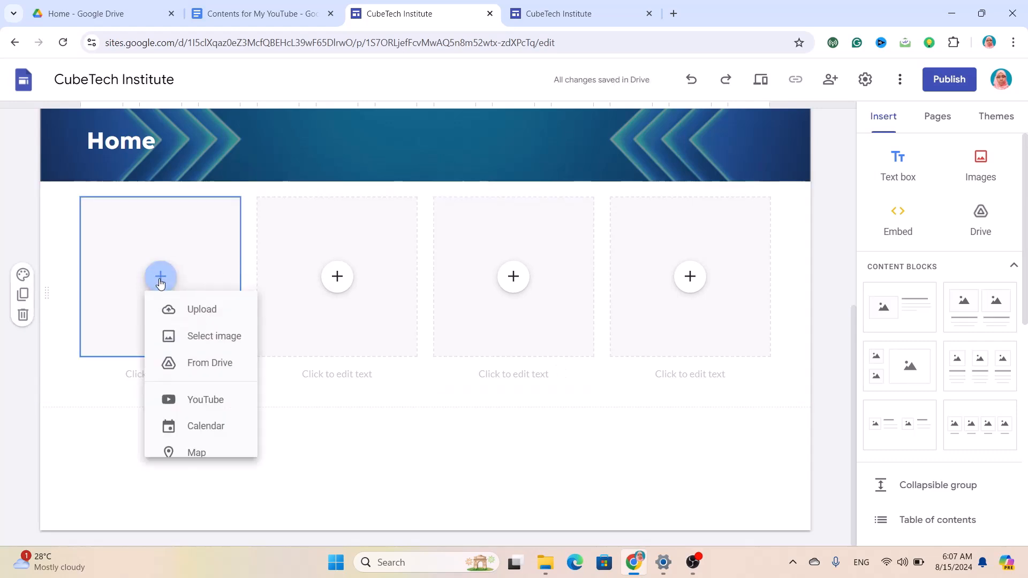
left_click(207, 319)
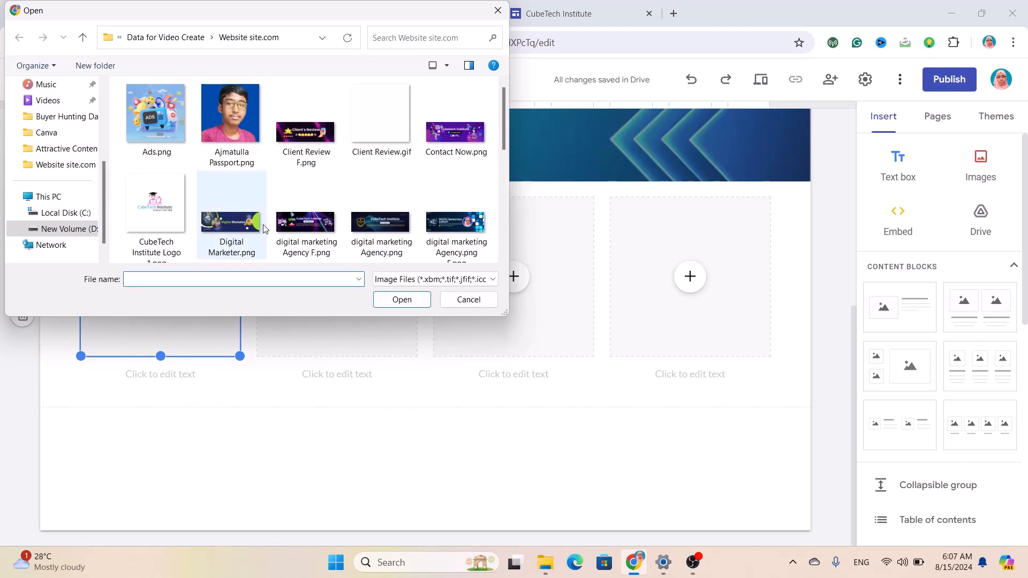
left_click(236, 119)
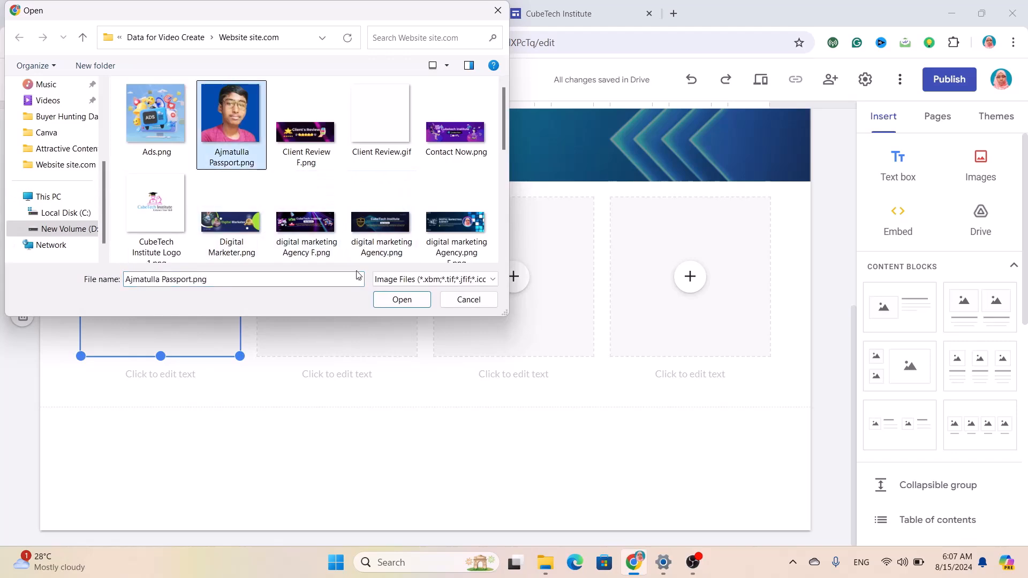
left_click(402, 304)
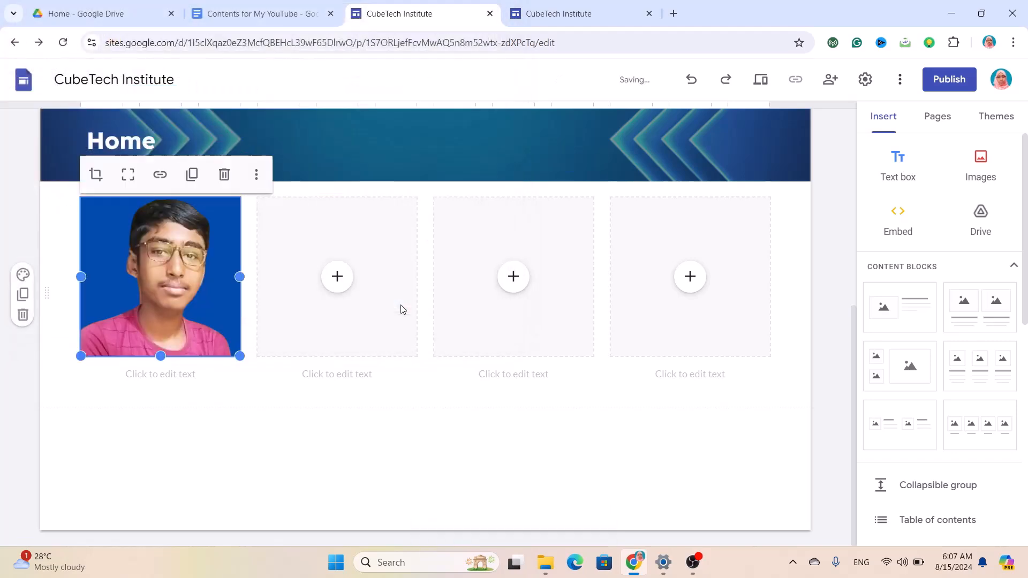
Type the caption 'About Me' under the first photo.
left_click(339, 285)
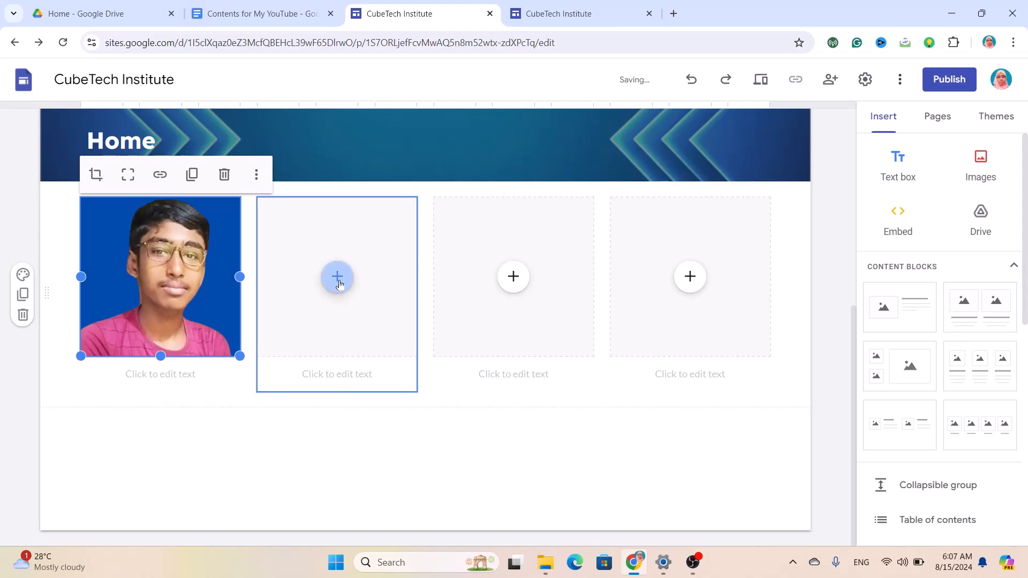
left_click(168, 372)
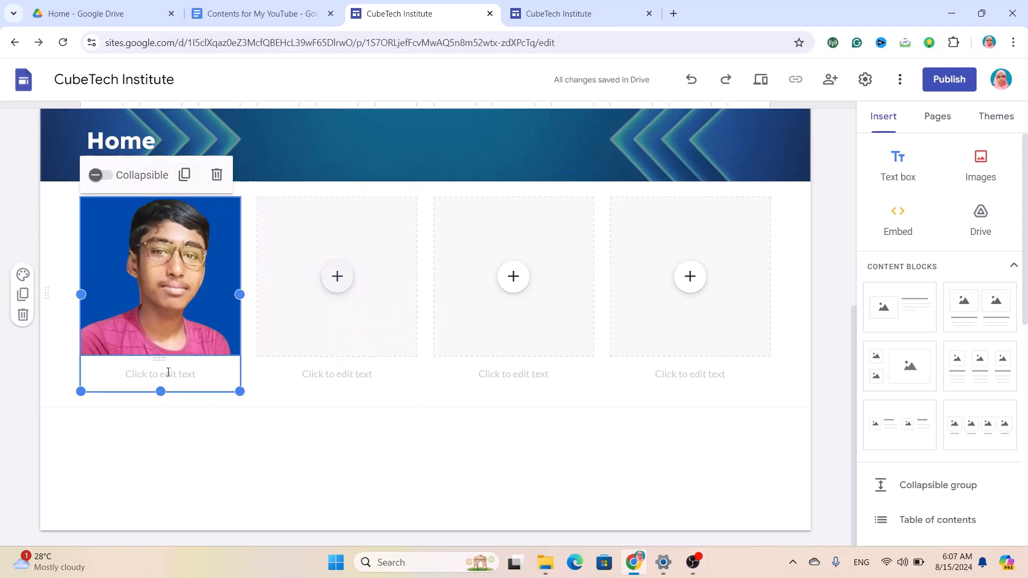
left_click(168, 372)
type("About ")
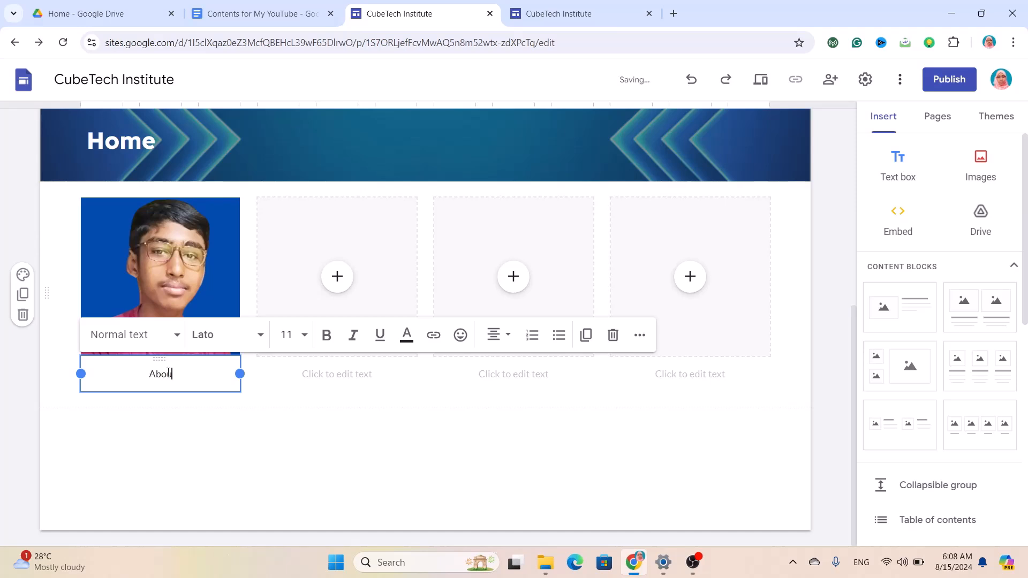
type("Me")
Format the About Me caption as bold Lexend at size 16.
left_click_drag(187, 375, 130, 376)
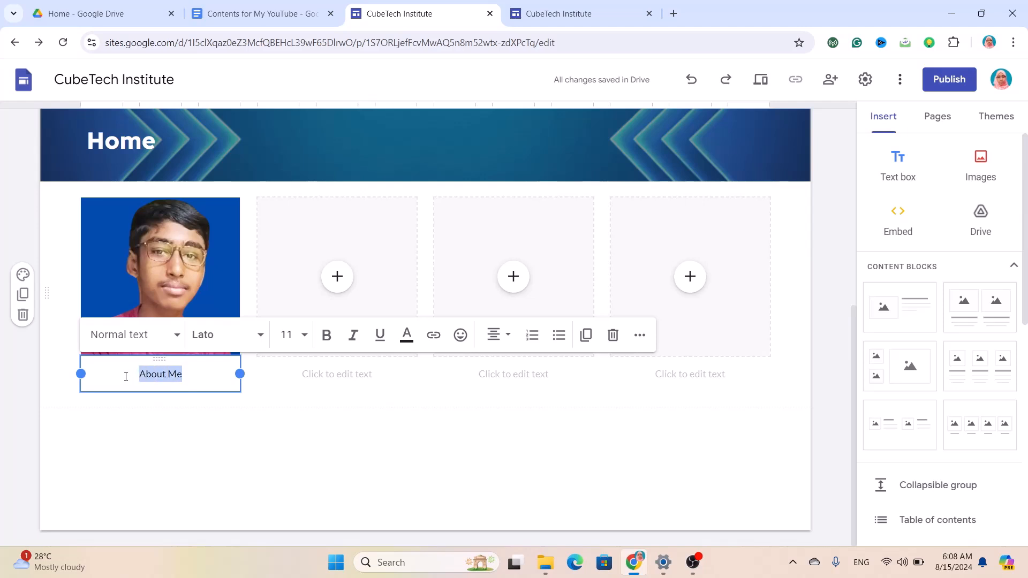
left_click(261, 336)
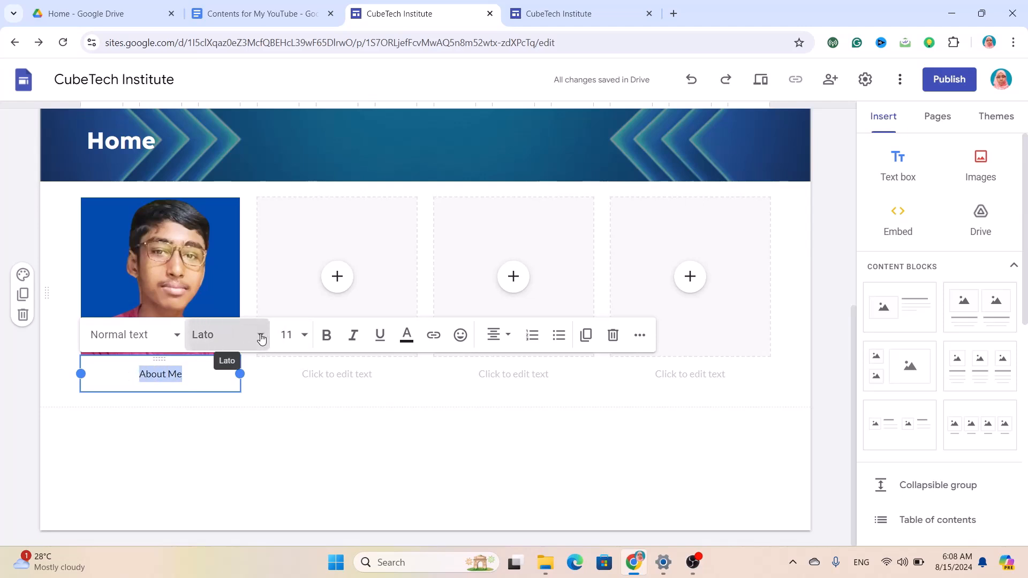
scroll(225, 436, "down", 3)
scroll(226, 442, "down", 2)
left_click(229, 523)
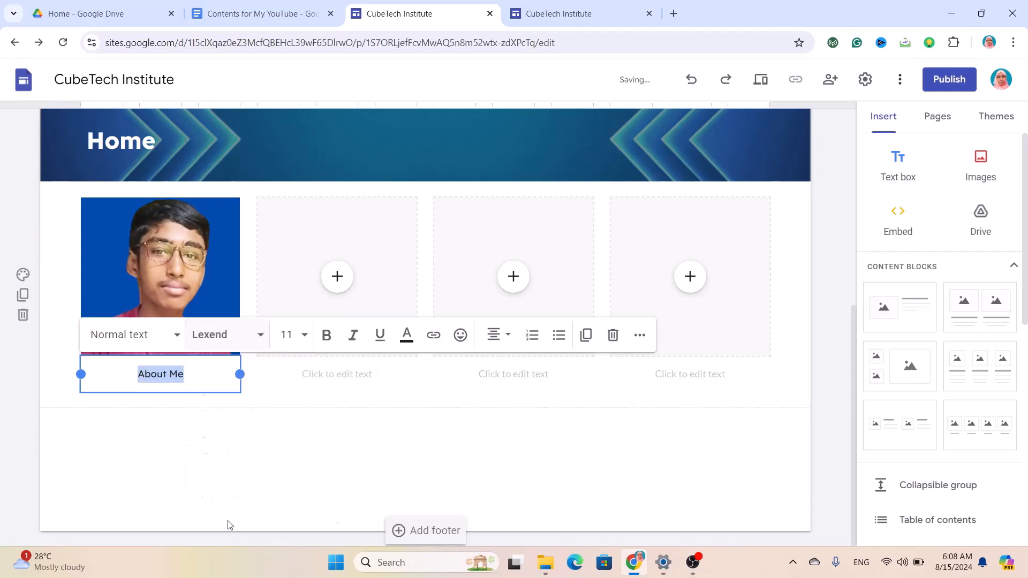
left_click(308, 341)
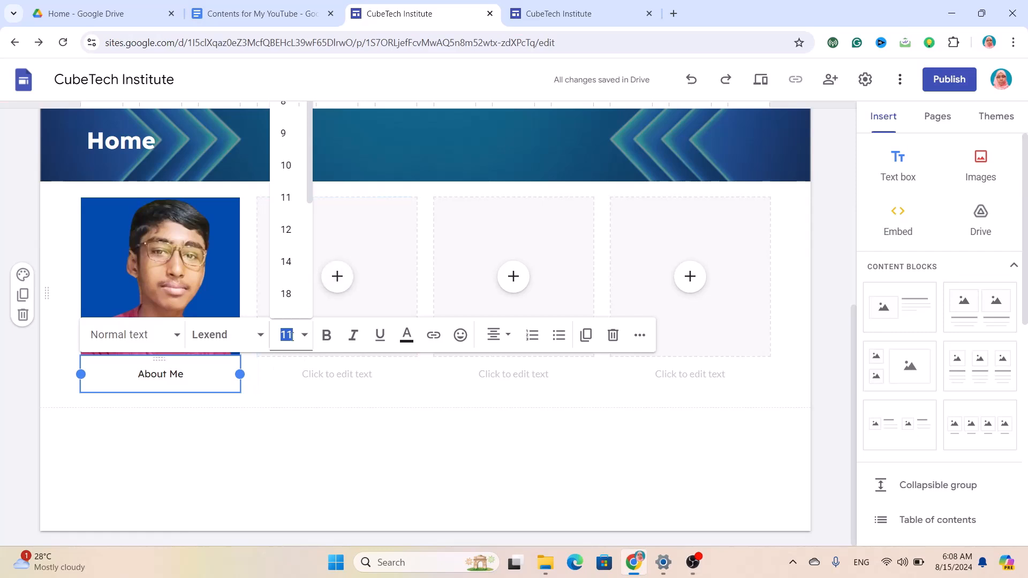
type("1")
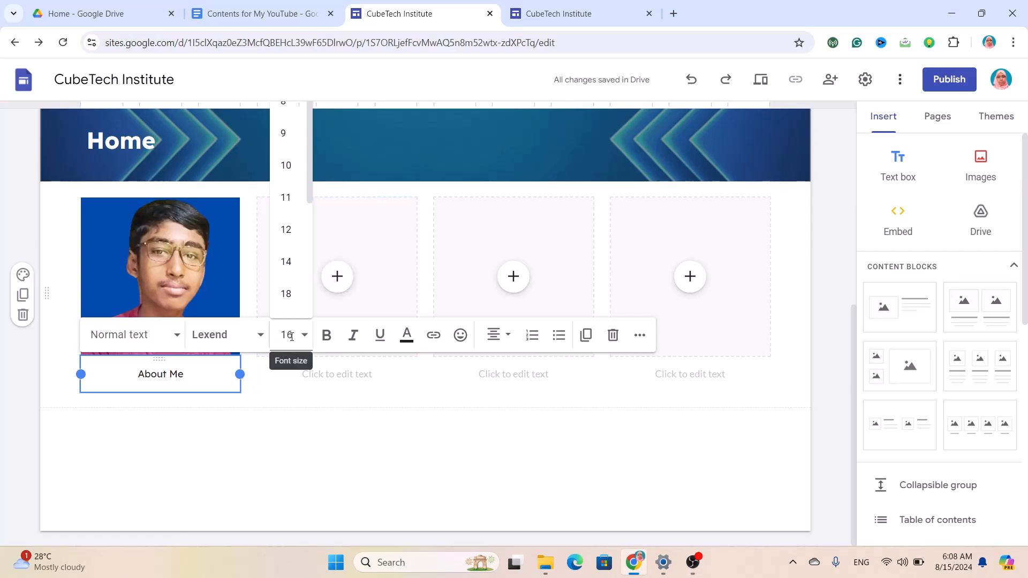
key("Return")
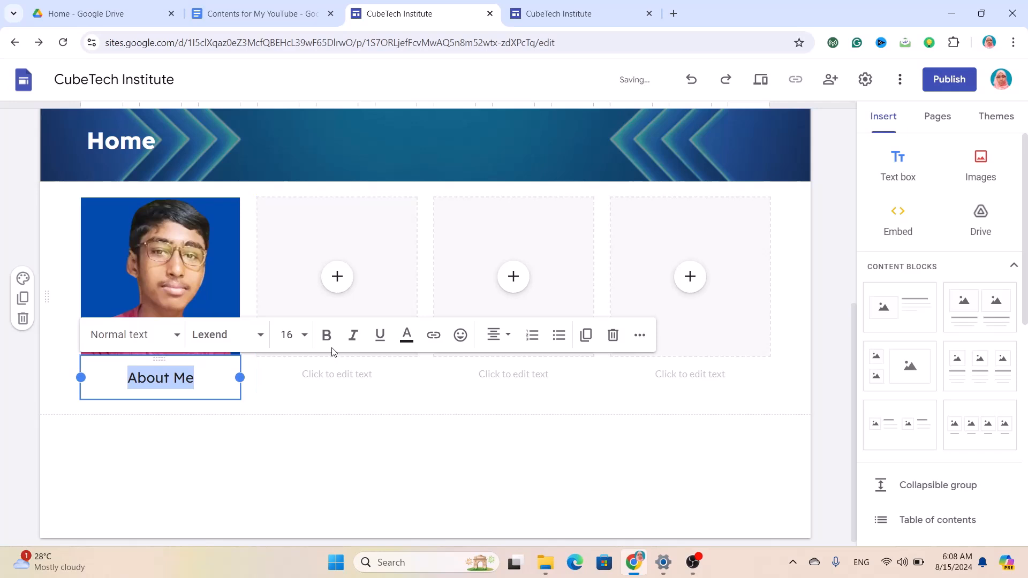
left_click(326, 335)
Caption the second image 'Services' in bold Lexend, size 16.
left_click(367, 376)
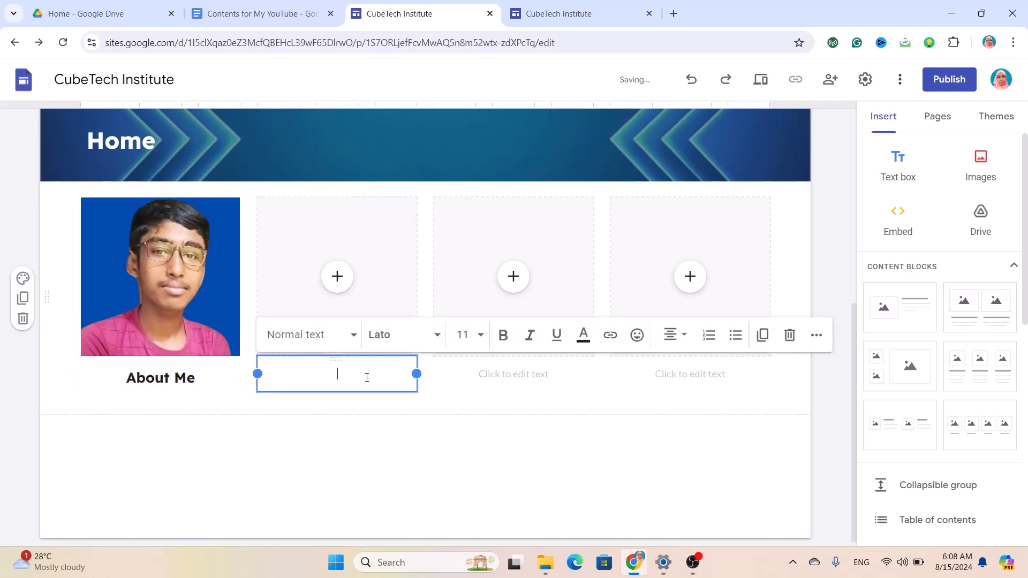
type("Services")
left_click_drag(365, 378, 310, 374)
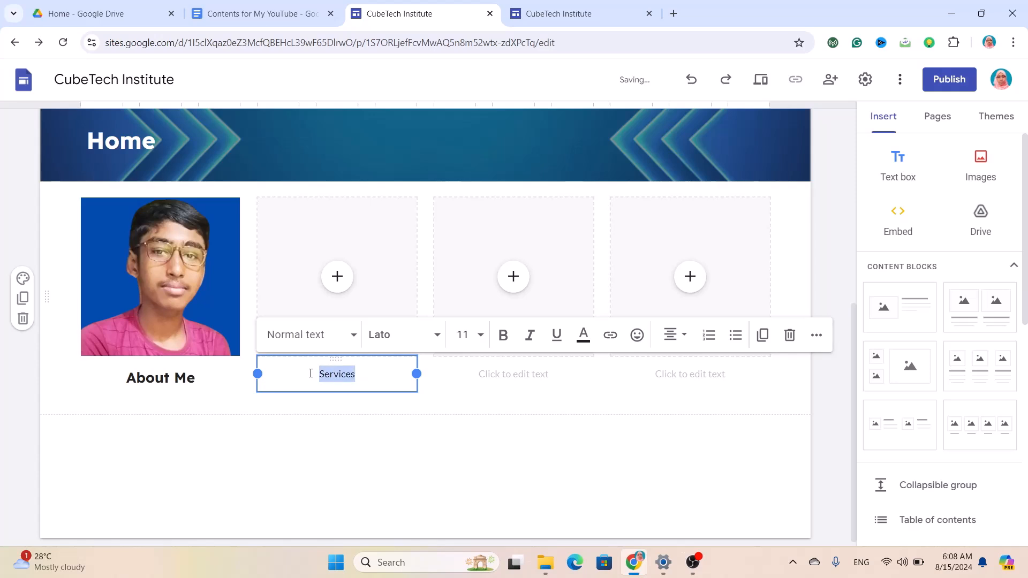
left_click(430, 331)
scroll(388, 489, "down", 5)
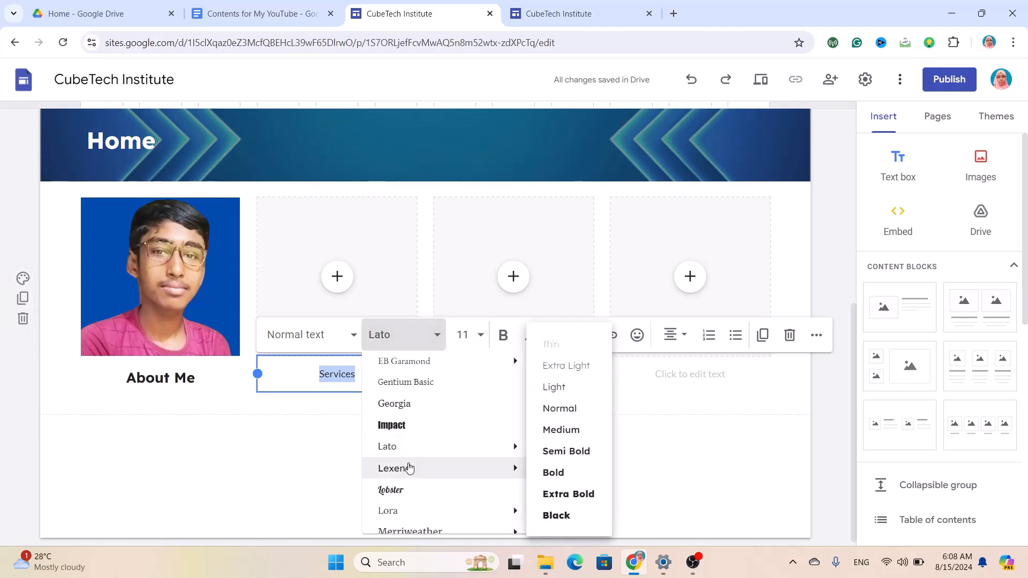
left_click(409, 467)
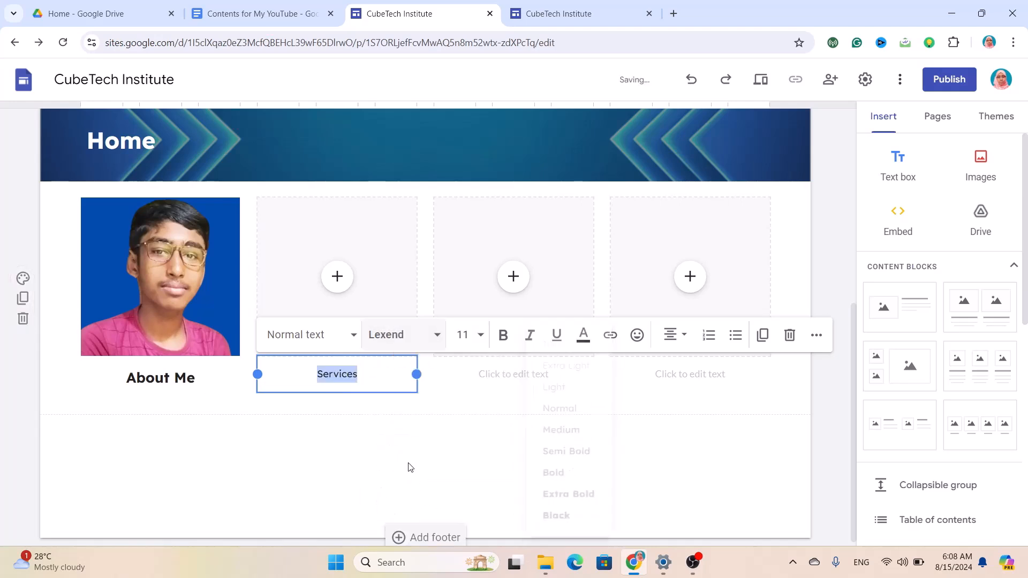
left_click(473, 335)
left_click(473, 335)
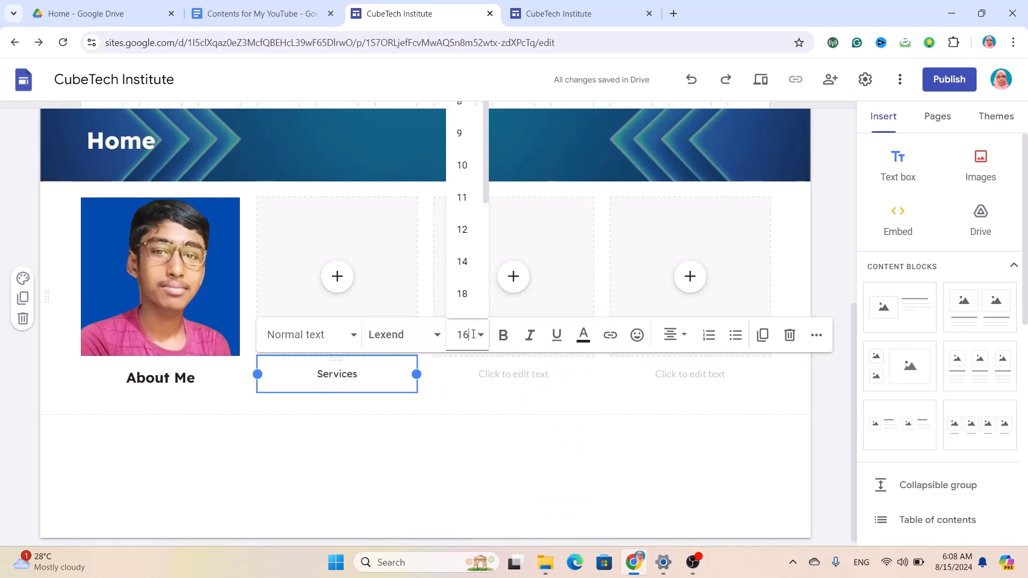
left_click(503, 335)
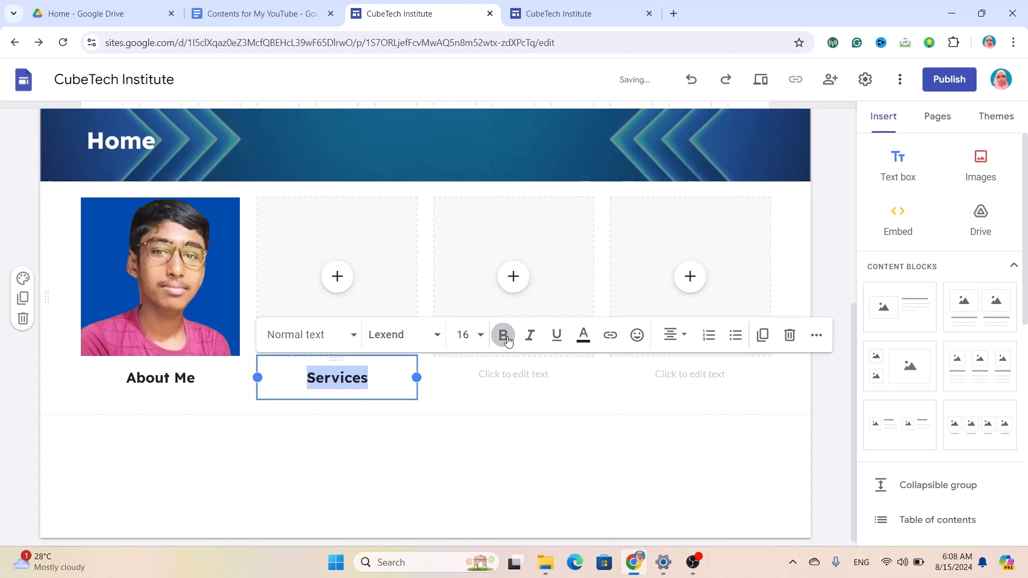
left_click(500, 376)
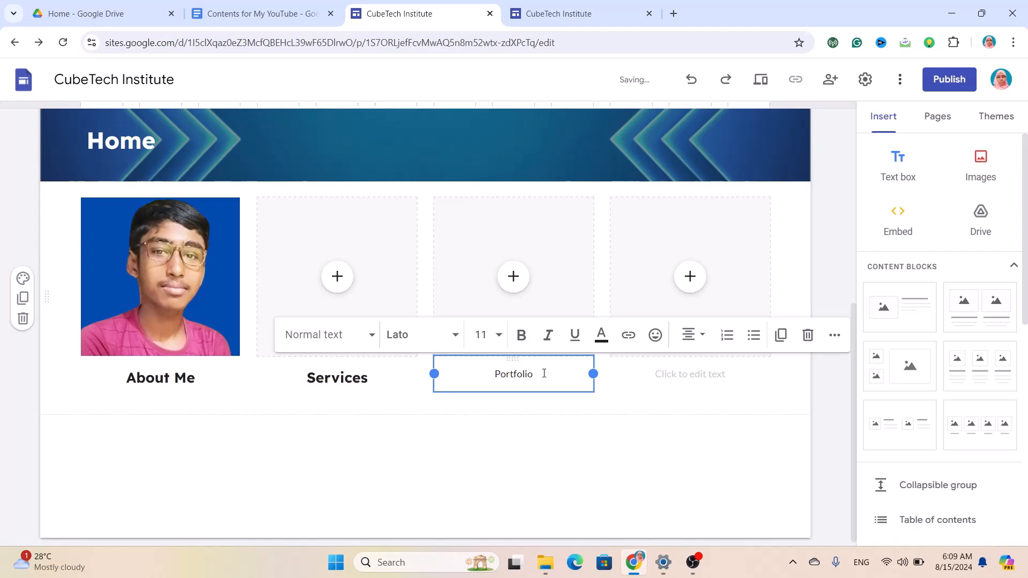
Format the Portfolio caption as bold Lexend at size 16.
left_click_drag(544, 374, 495, 376)
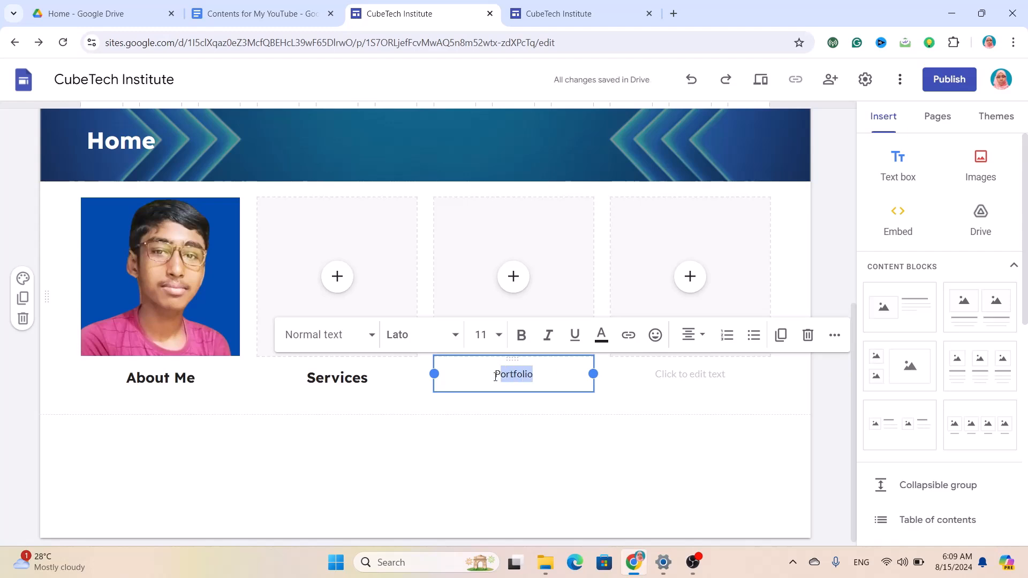
left_click(451, 337)
mouse_move(461, 513)
scroll(464, 514, "down", 1)
scroll(464, 514, "down", 2)
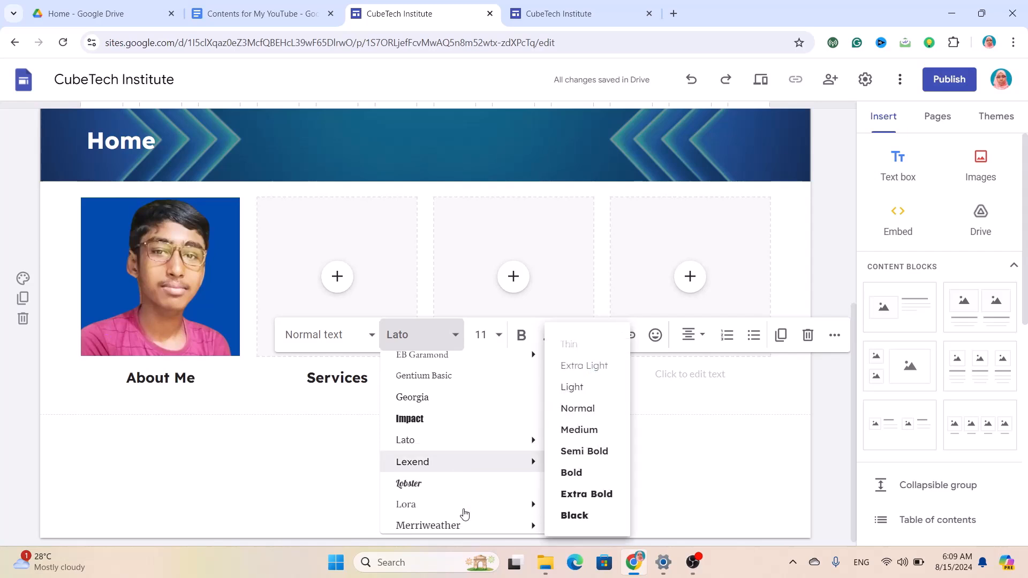
left_click(467, 470)
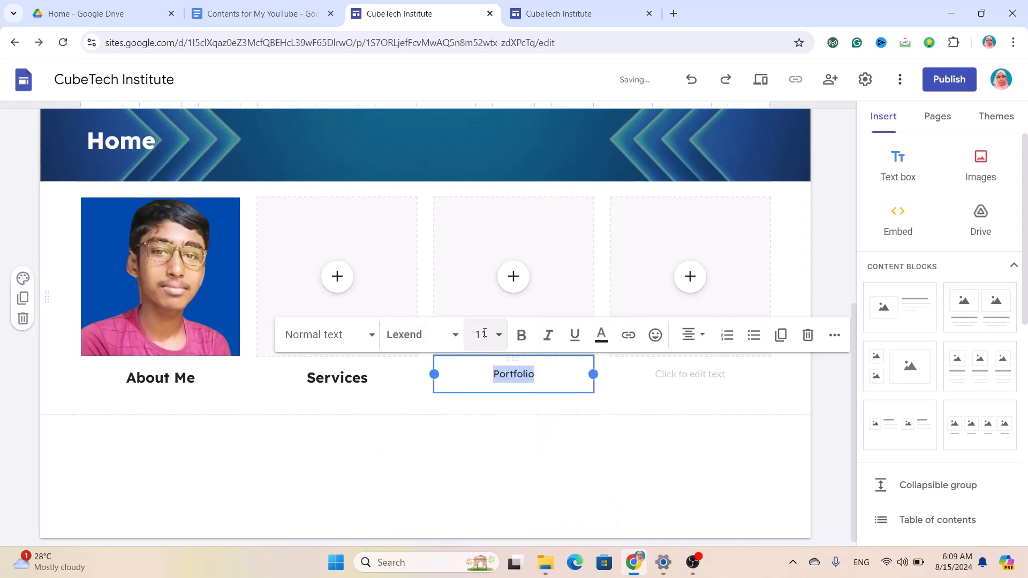
left_click(498, 336)
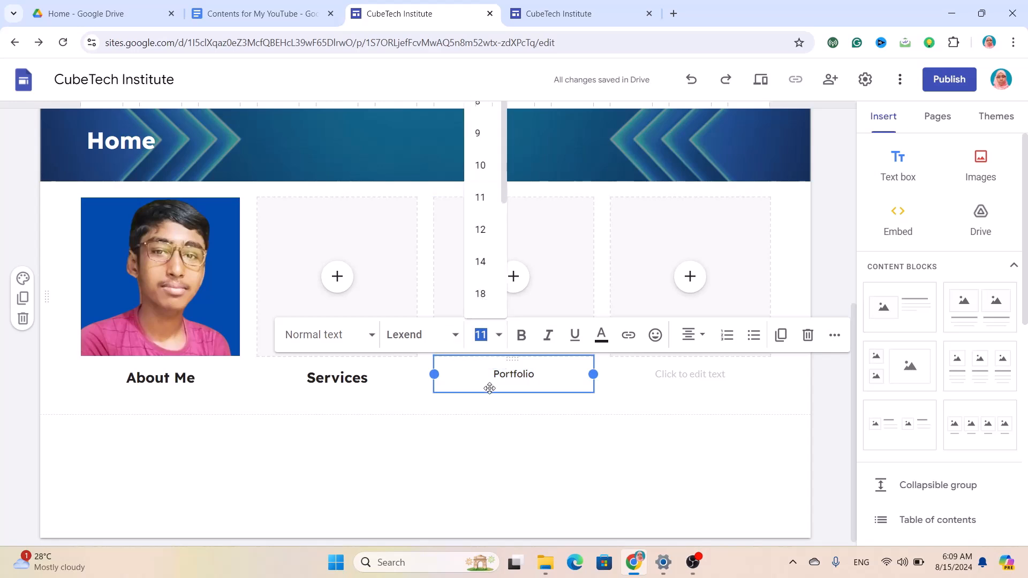
key("Return")
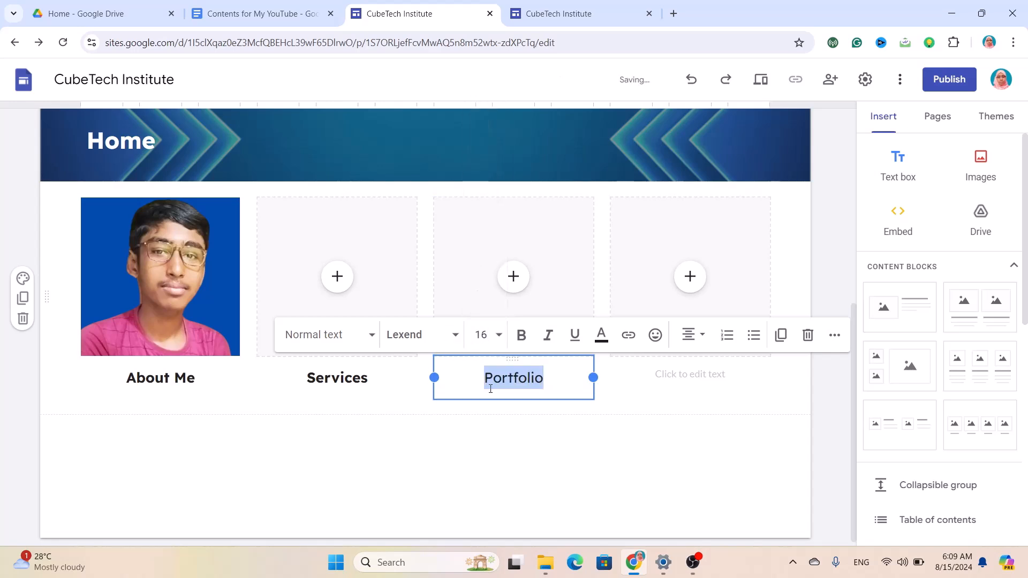
left_click(520, 336)
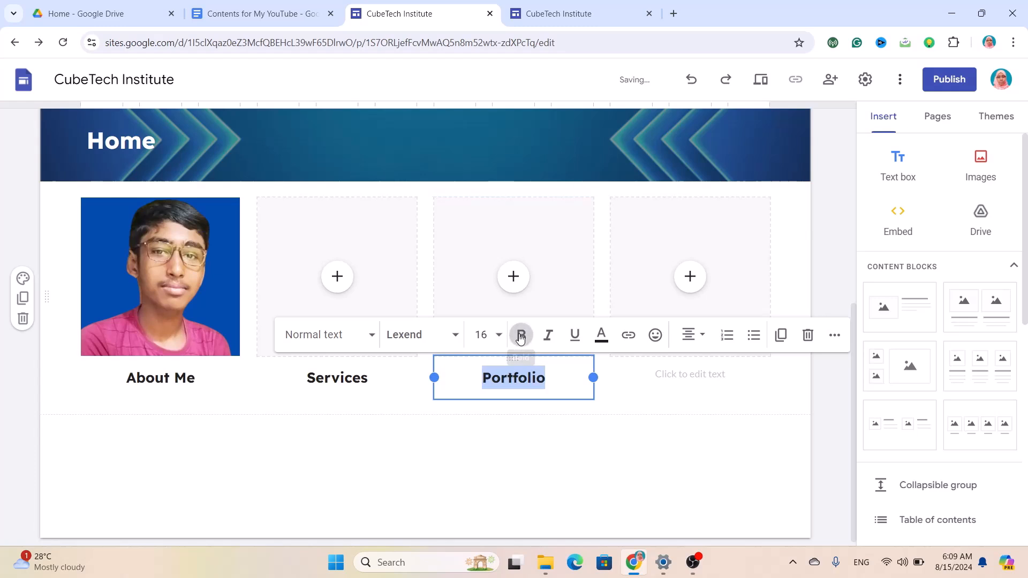
Caption the fourth image 'Client's Review' in bold Lexend, size 16.
left_click(683, 383)
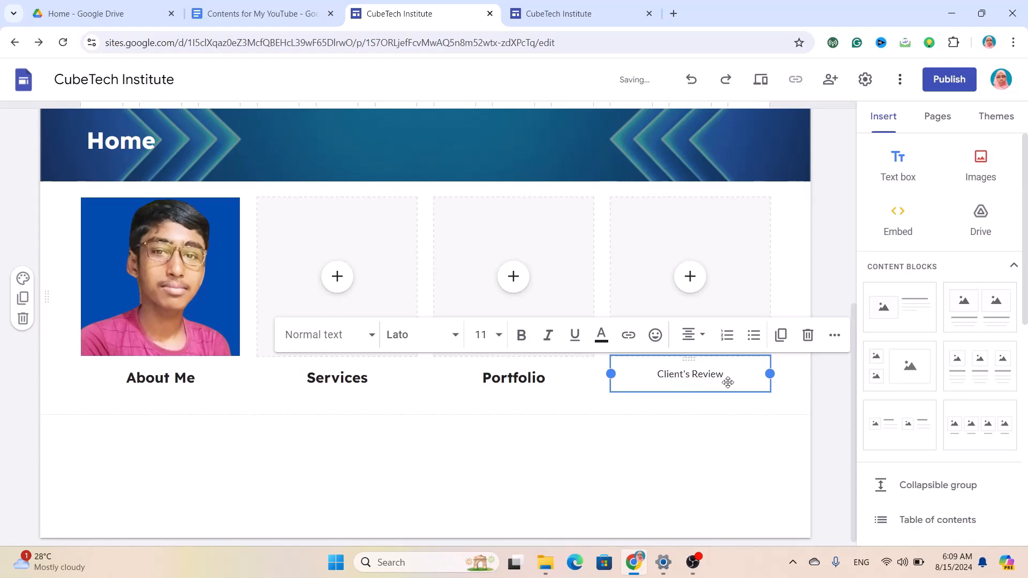
left_click_drag(735, 372, 626, 374)
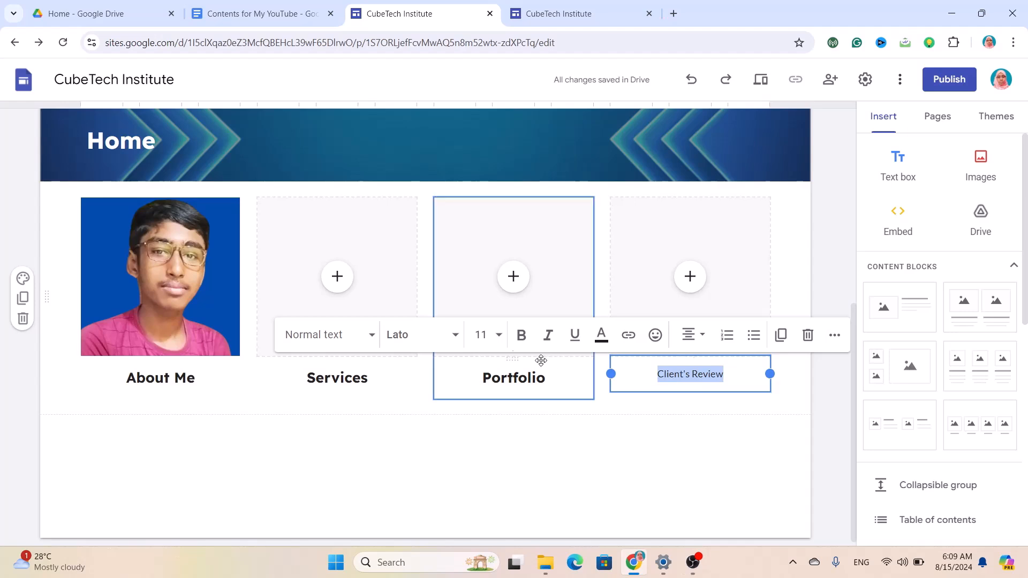
left_click(452, 341)
scroll(444, 465, "down", 5)
scroll(443, 464, "down", 2)
mouse_move(436, 427)
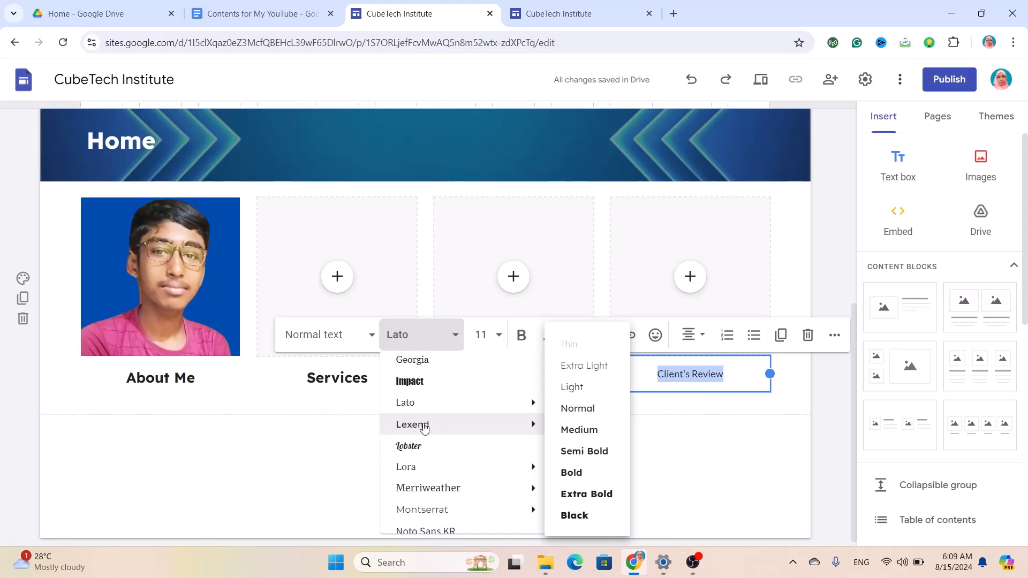
left_click(424, 426)
left_click(485, 333)
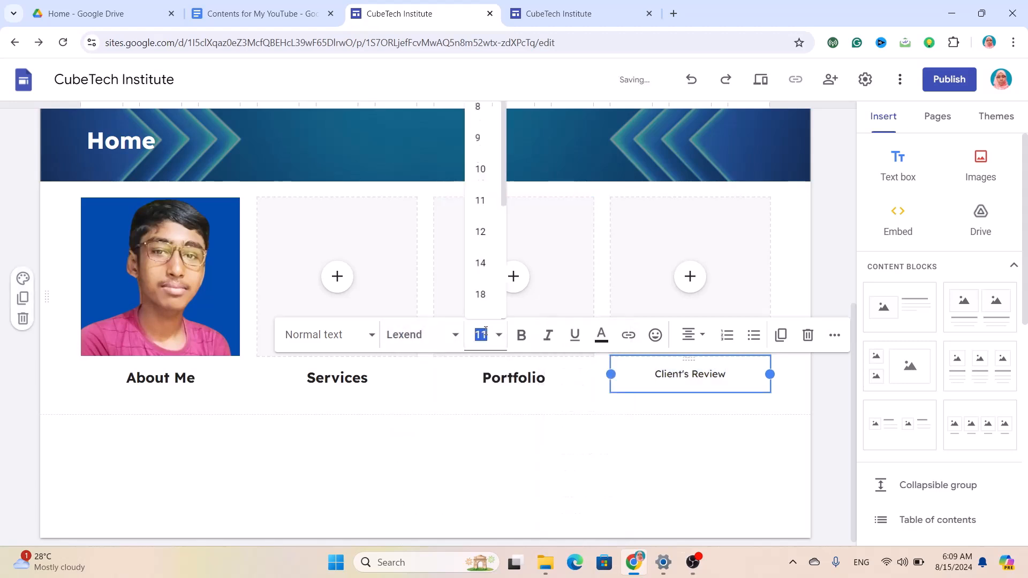
key("Return")
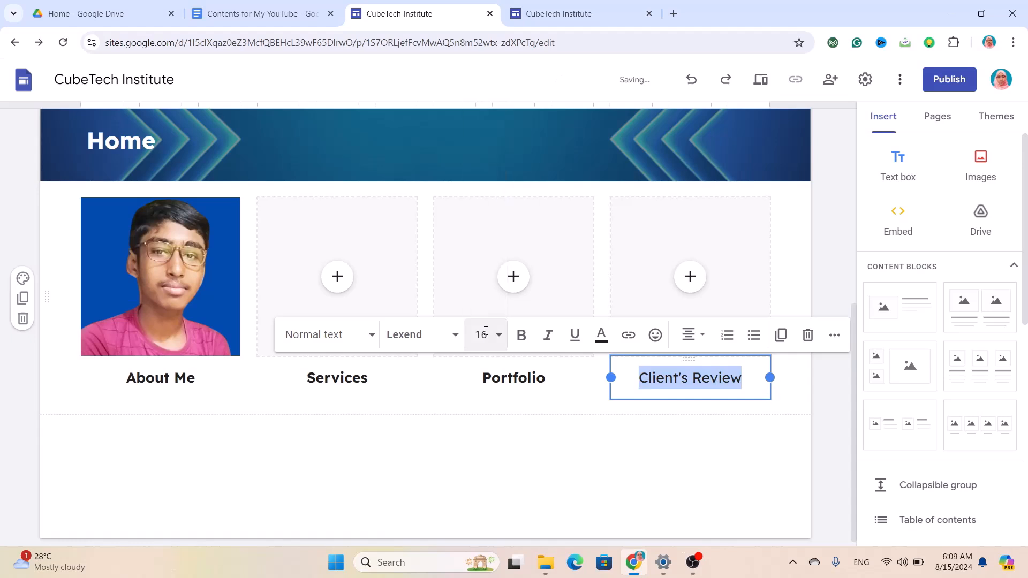
left_click(518, 345)
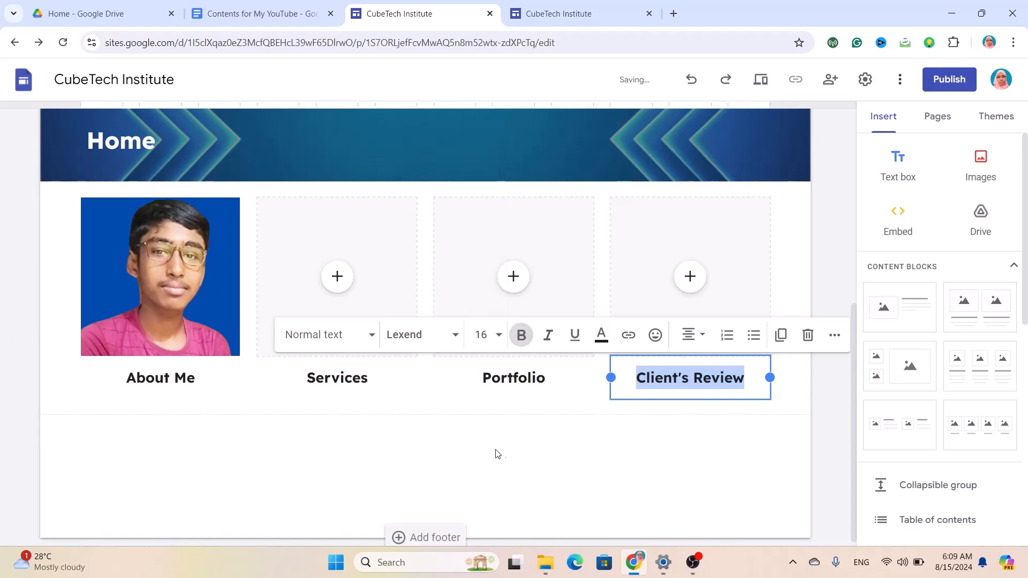
left_click(337, 276)
Upload My Services.gif into the Services image slot.
left_click(368, 320)
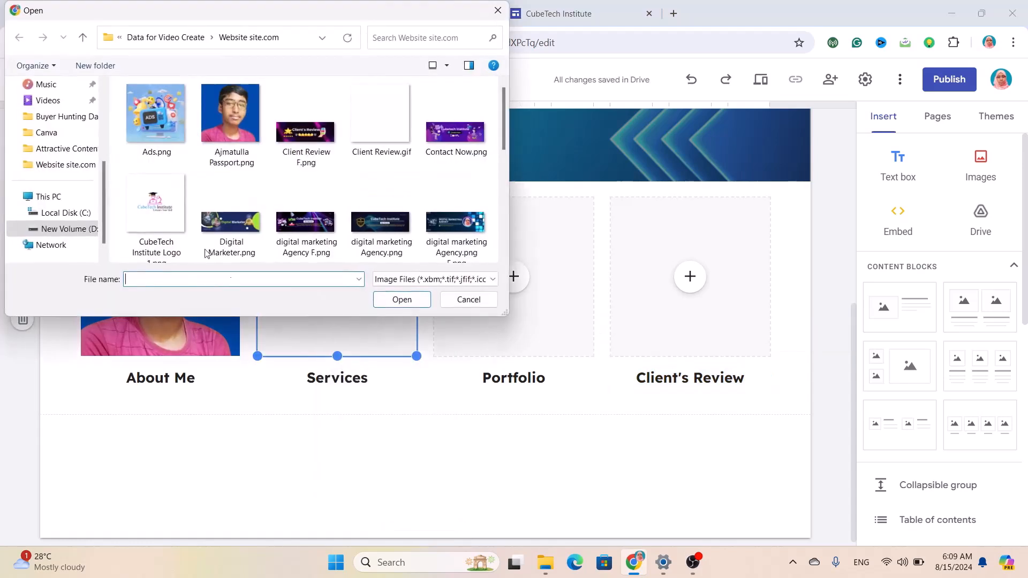
scroll(242, 225, "down", 3)
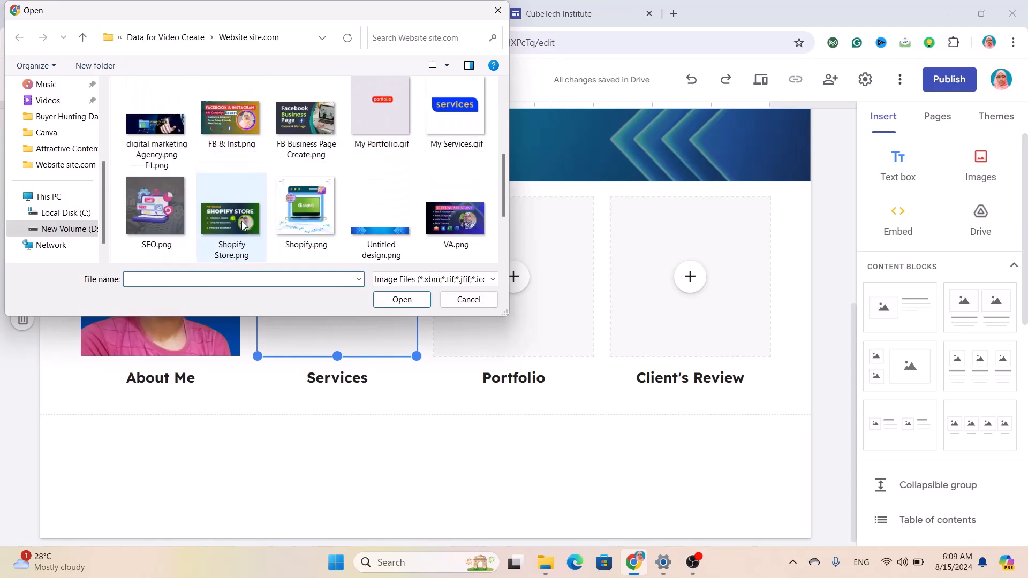
scroll(242, 225, "up", 2)
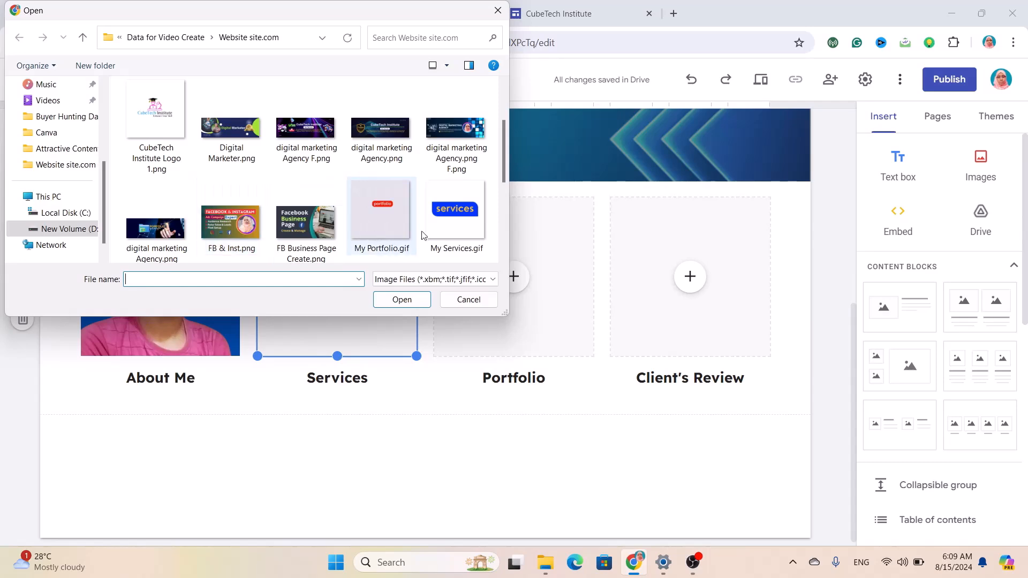
left_click(439, 234)
left_click(418, 304)
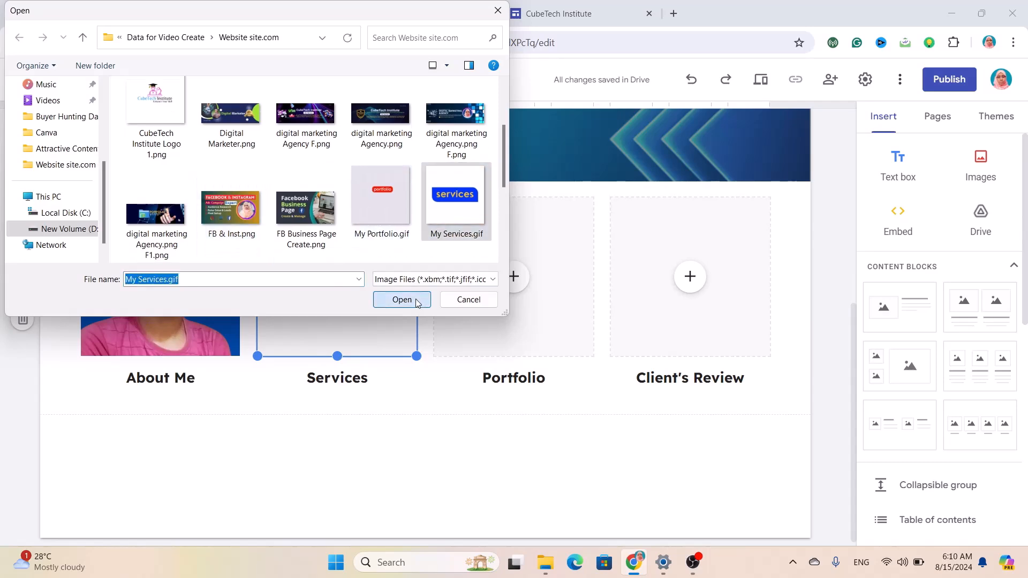
Upload My Portfolio.gif into the Portfolio image slot.
left_click(513, 276)
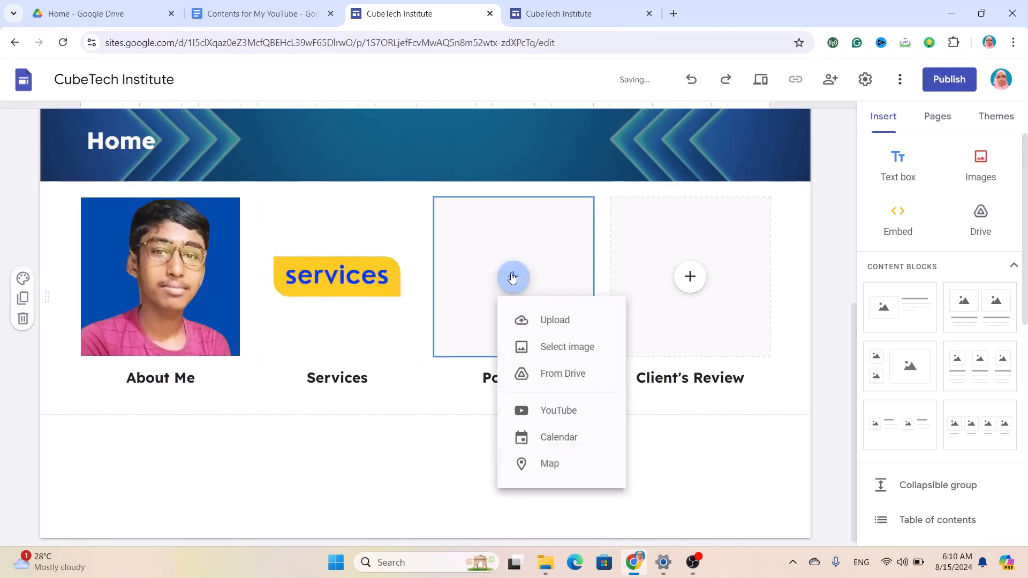
left_click(550, 321)
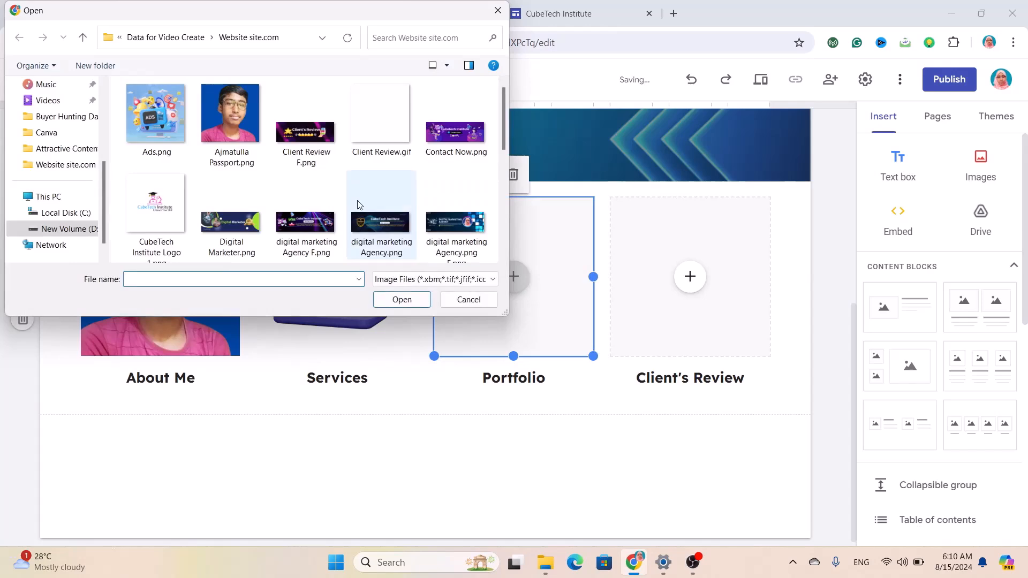
scroll(357, 201, "down", 2)
left_click(358, 201)
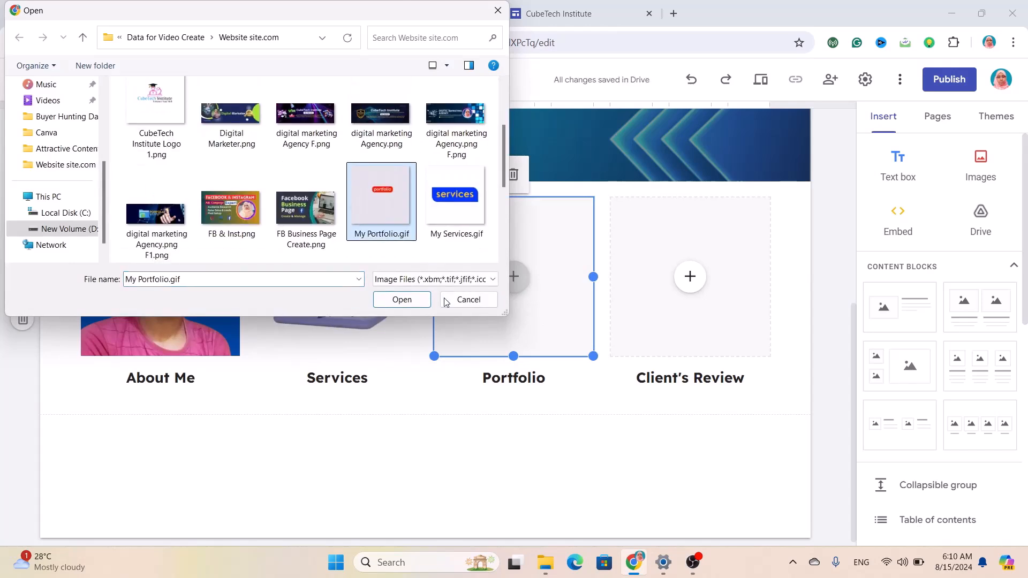
left_click(406, 298)
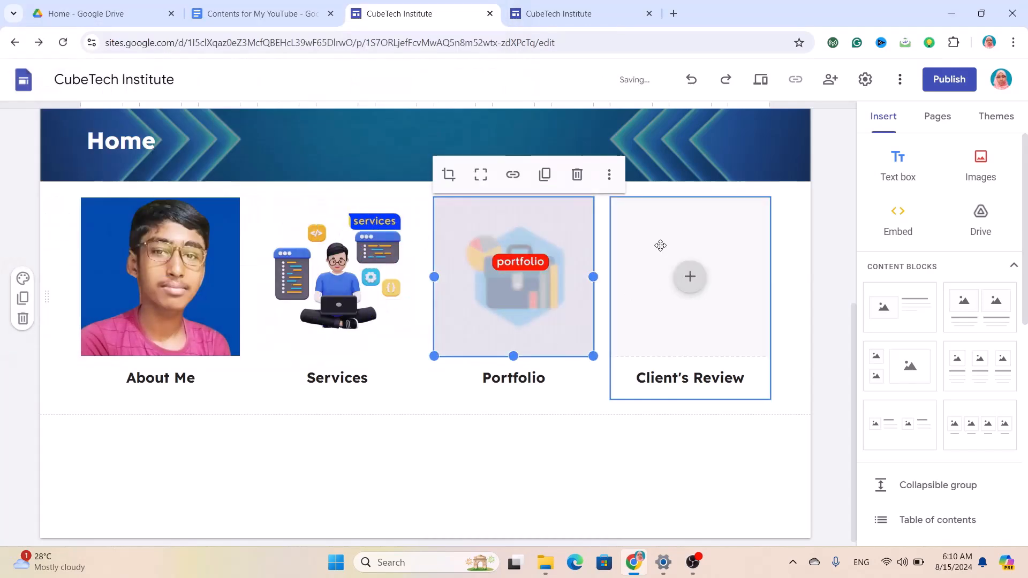
Upload Client Review.gif into the Client's Review image slot.
left_click(690, 277)
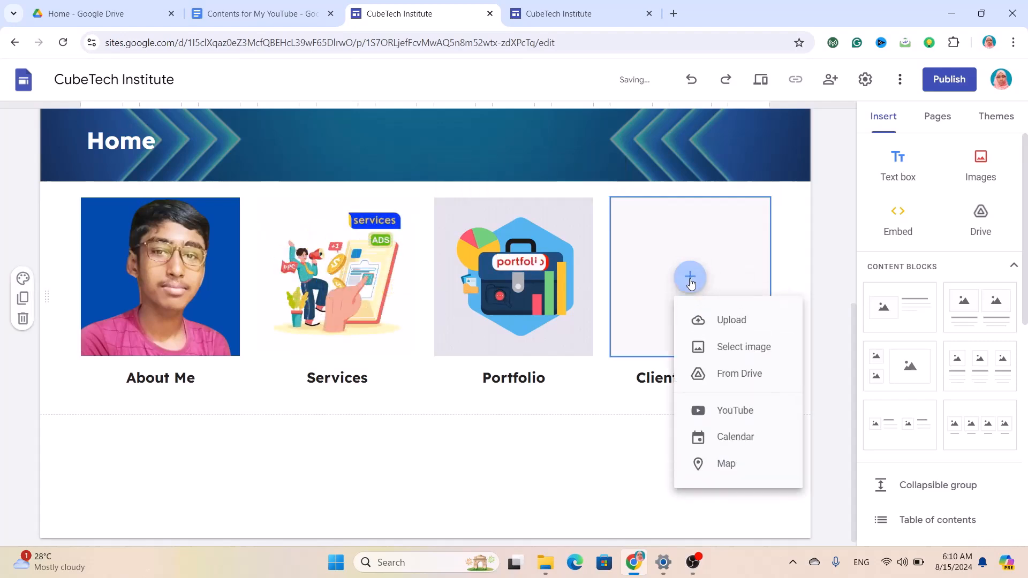
left_click(734, 332)
left_click(380, 115)
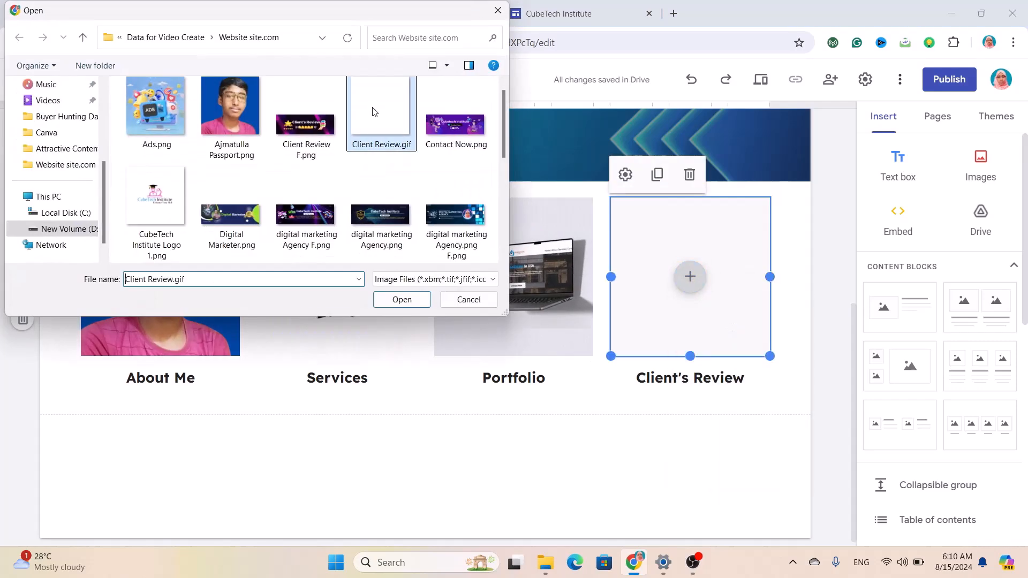
left_click(401, 300)
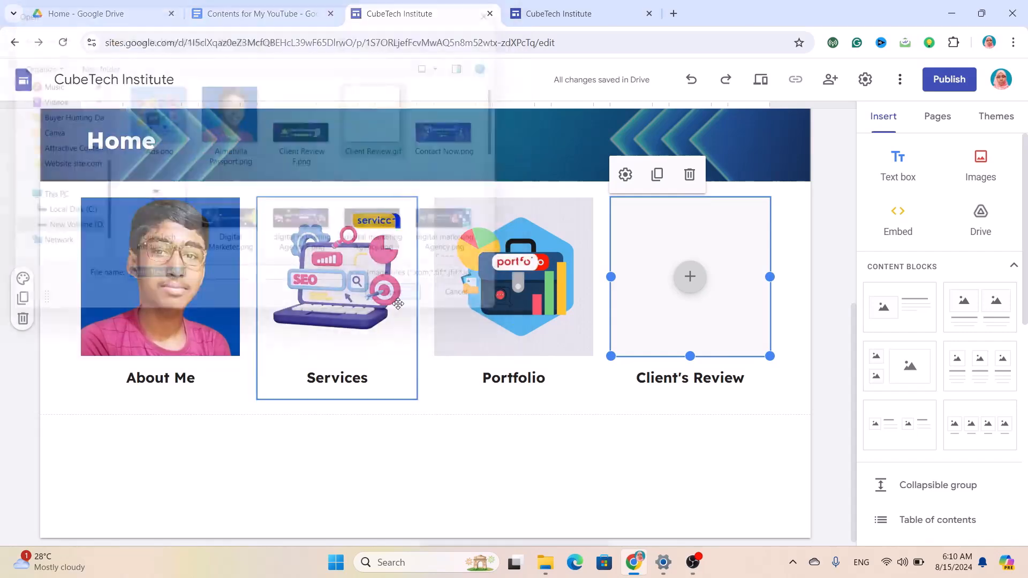
Link the first-slot passport photo to the site's About Me page.
left_click(182, 270)
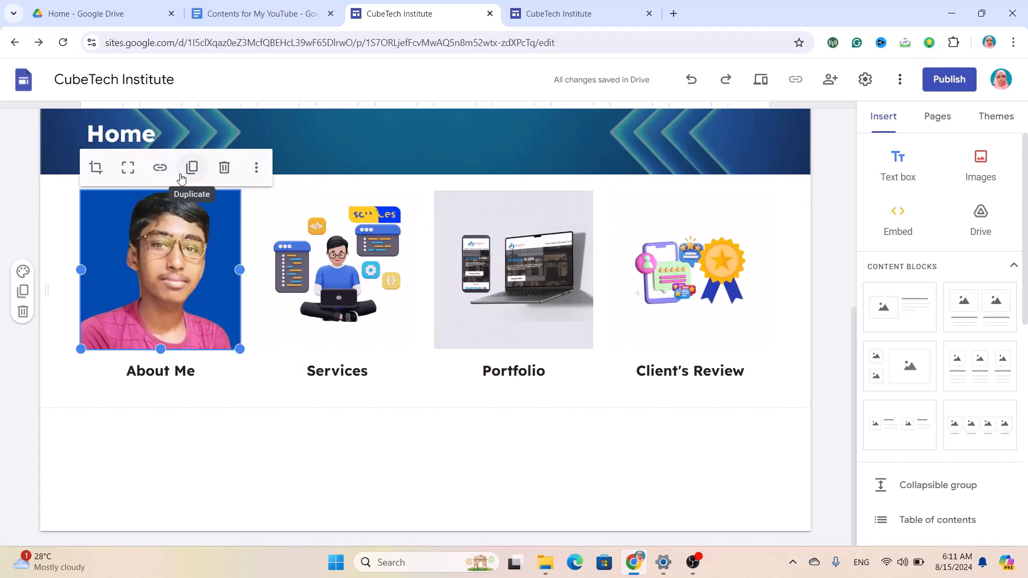
left_click(256, 168)
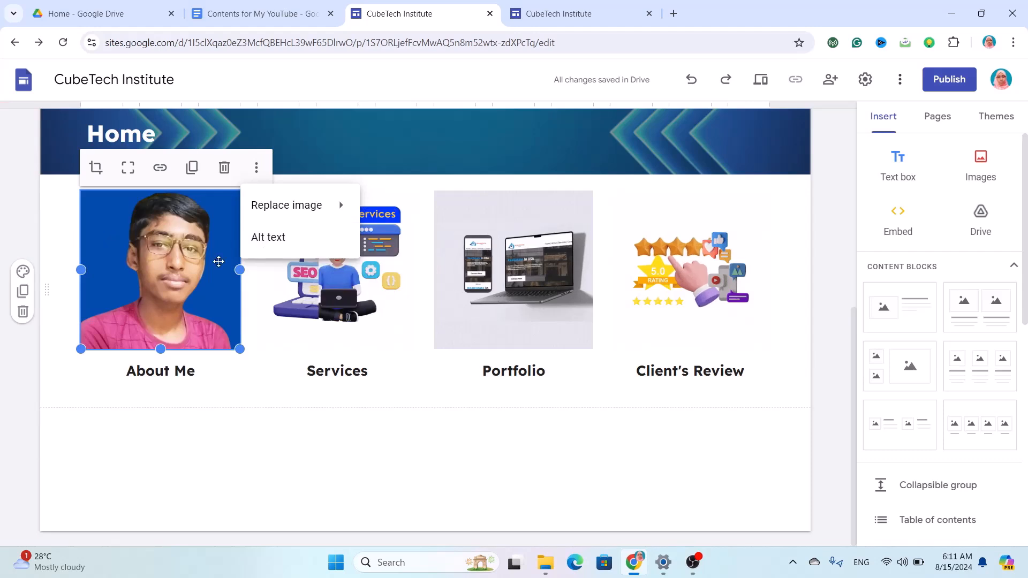
left_click(160, 167)
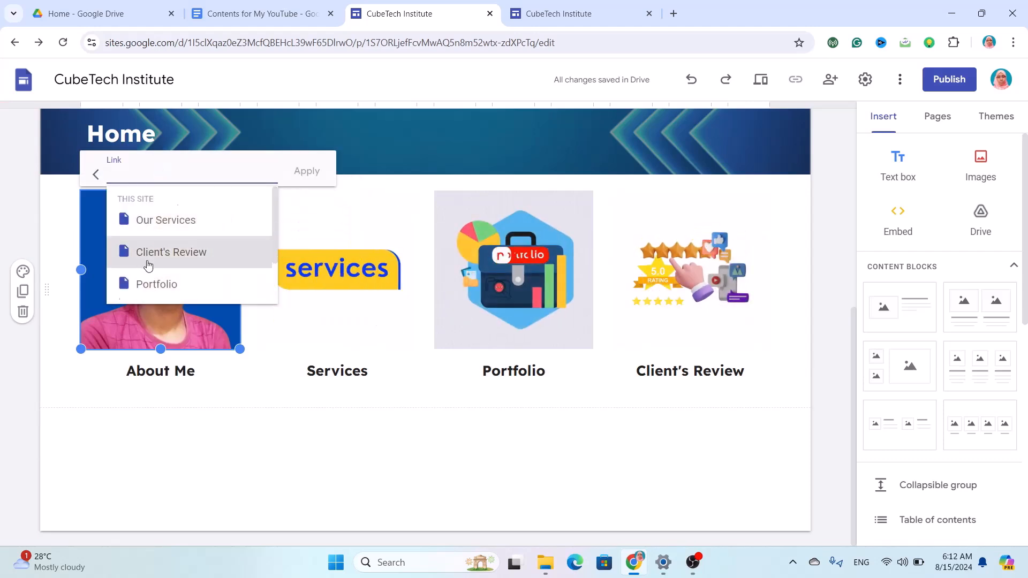
scroll(148, 266, "down", 1)
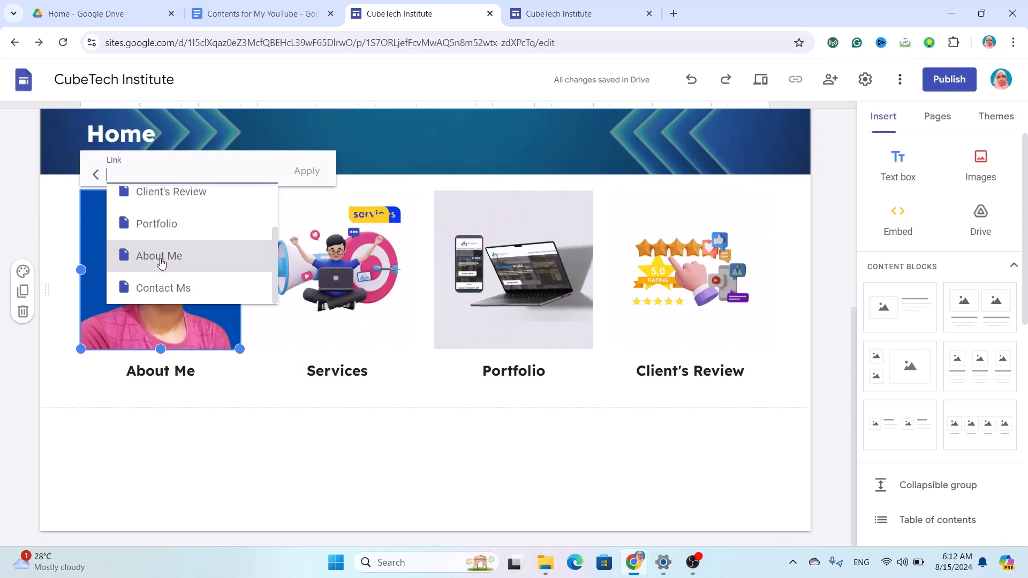
left_click(161, 262)
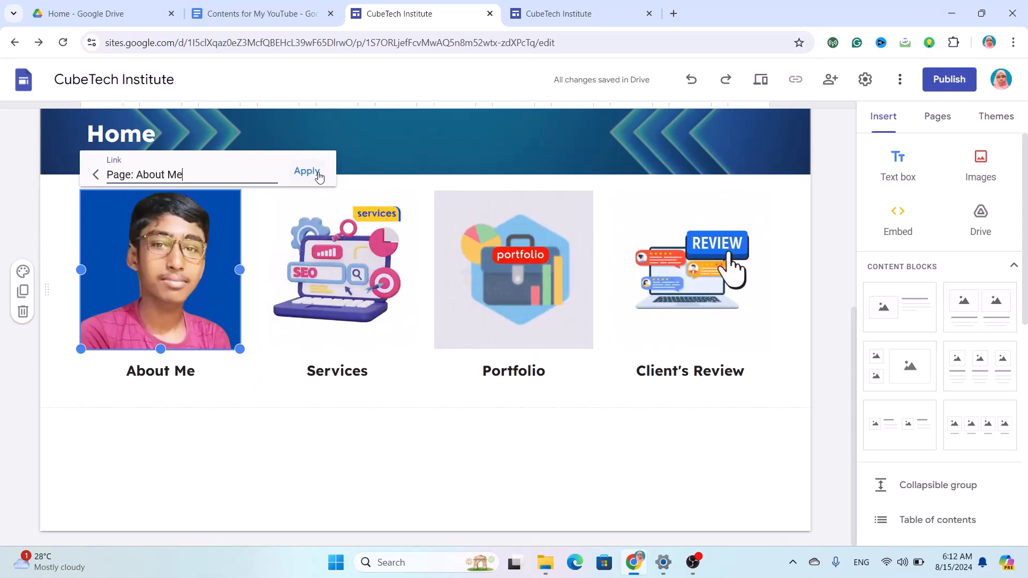
left_click(307, 171)
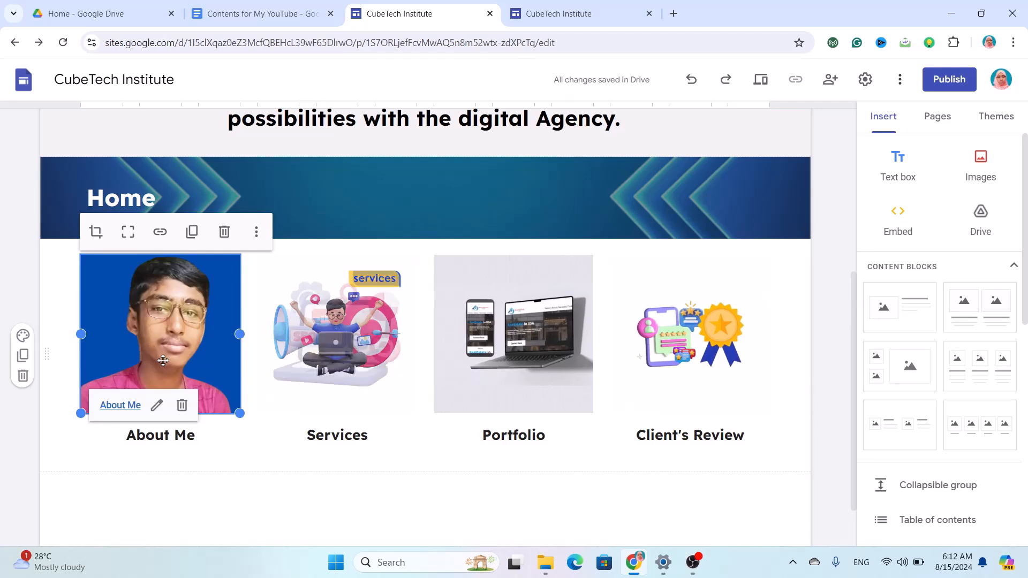
left_click(161, 432)
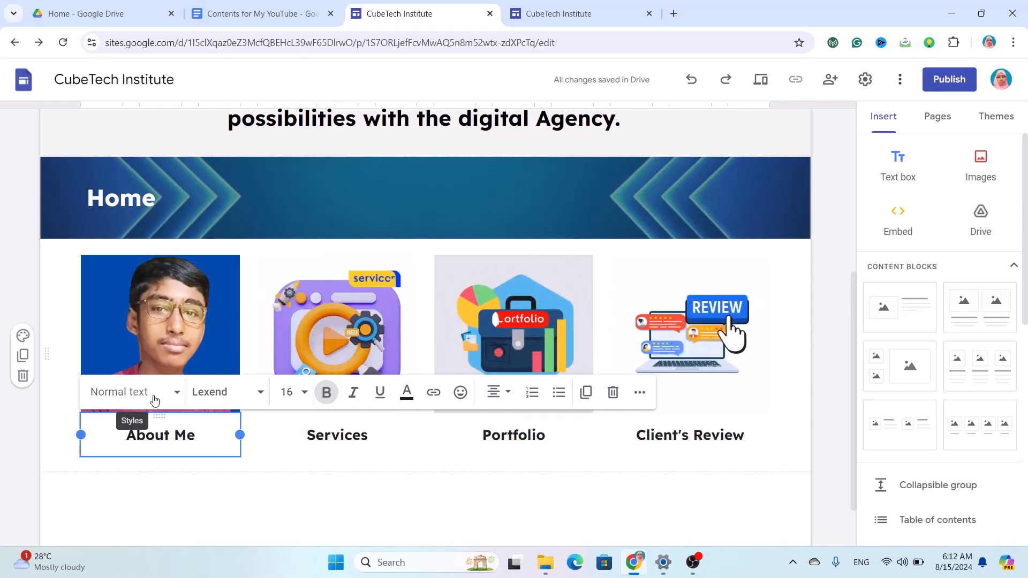
left_click(175, 394)
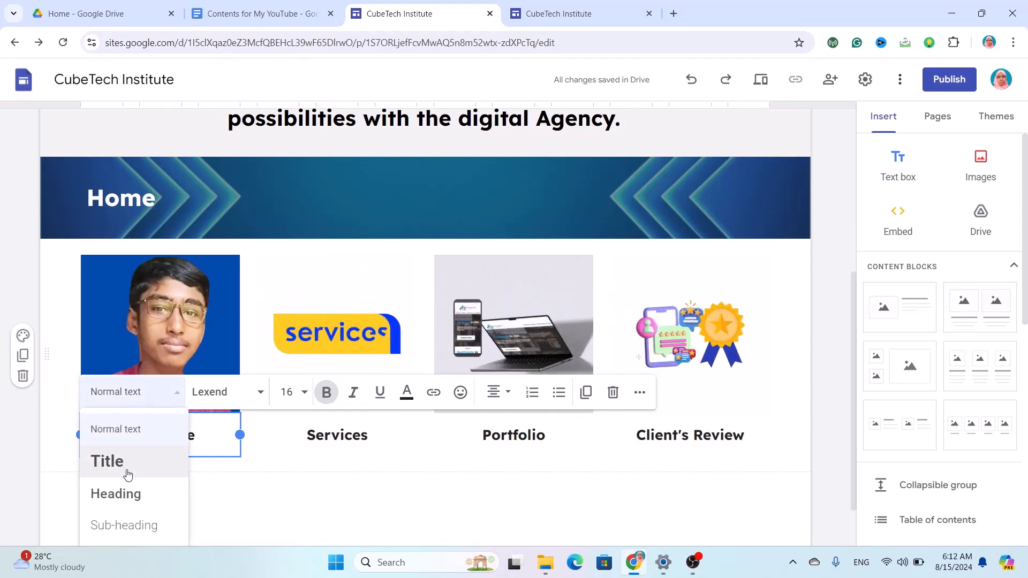
scroll(127, 474, "down", 1)
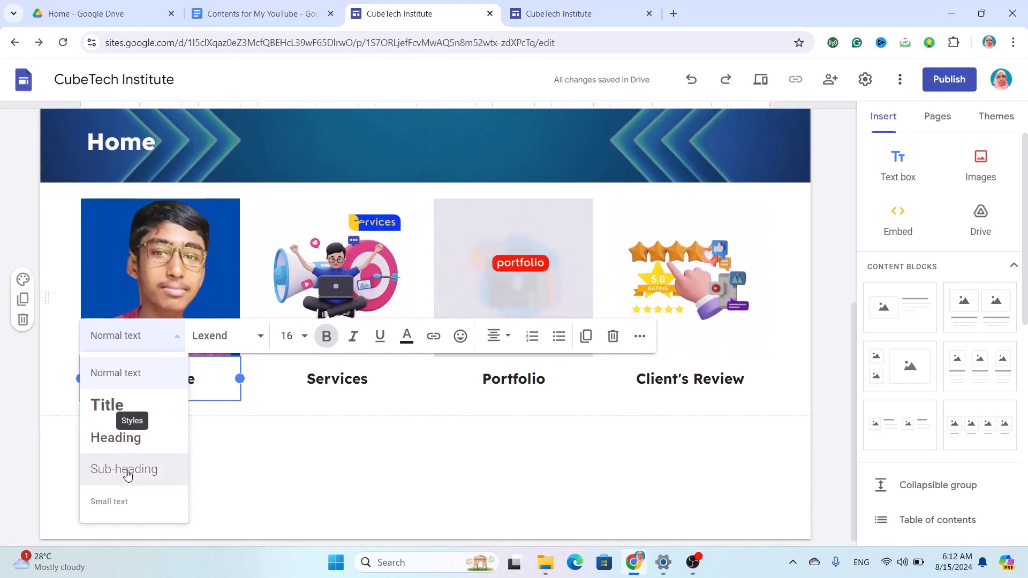
left_click(251, 340)
mouse_move(235, 425)
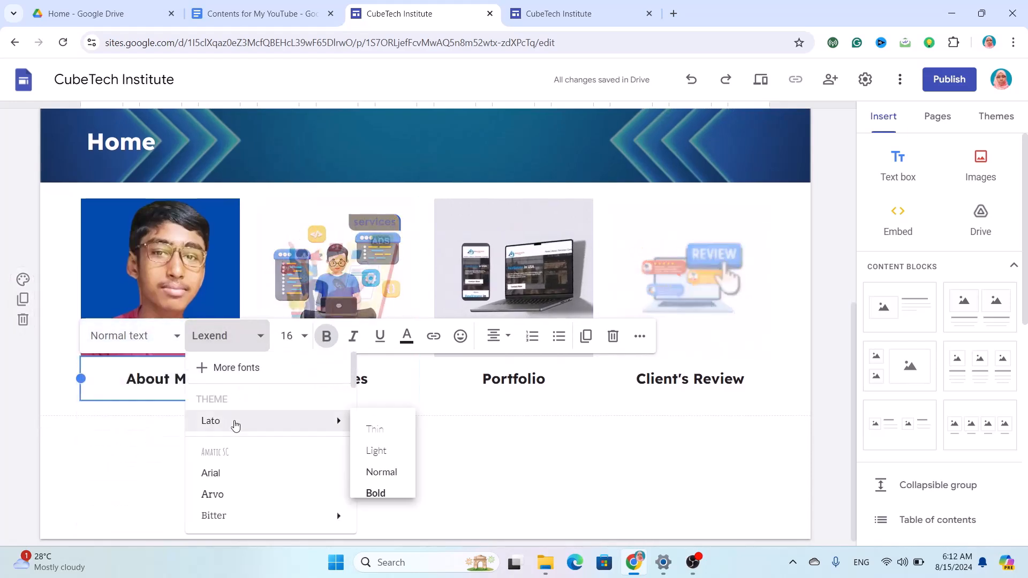
scroll(232, 471, "down", 3)
scroll(234, 470, "up", 3)
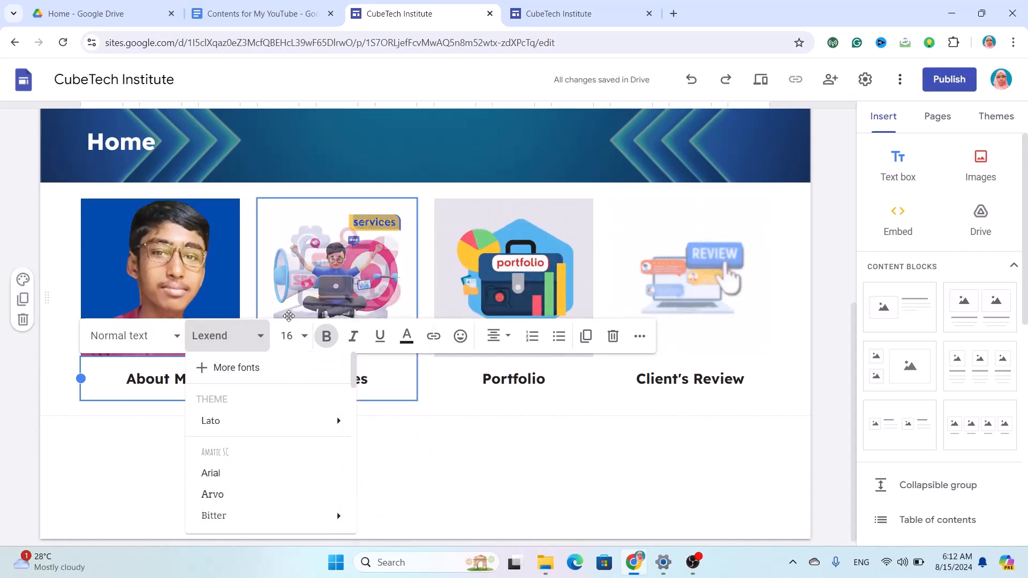
left_click(293, 332)
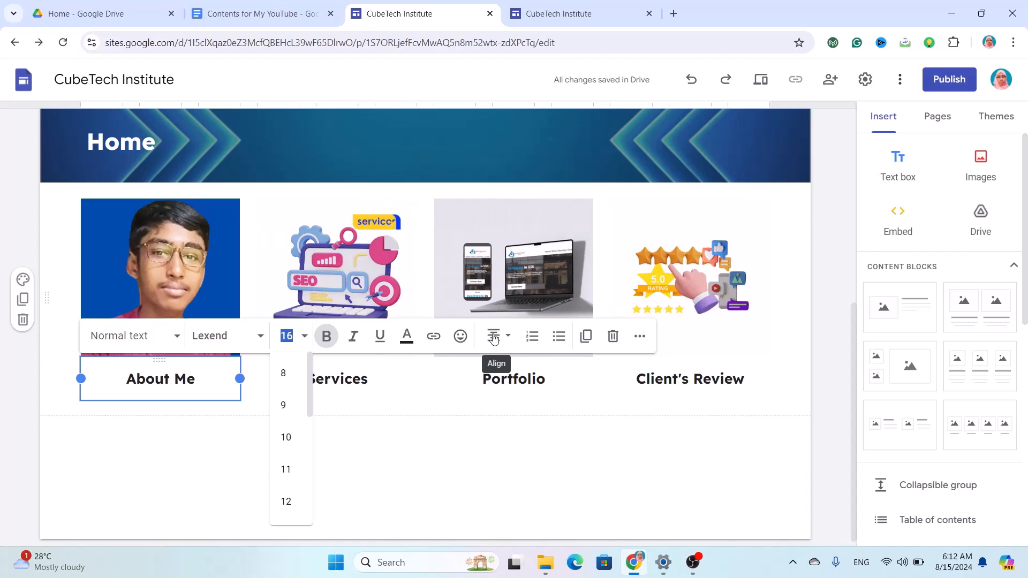
left_click(494, 336)
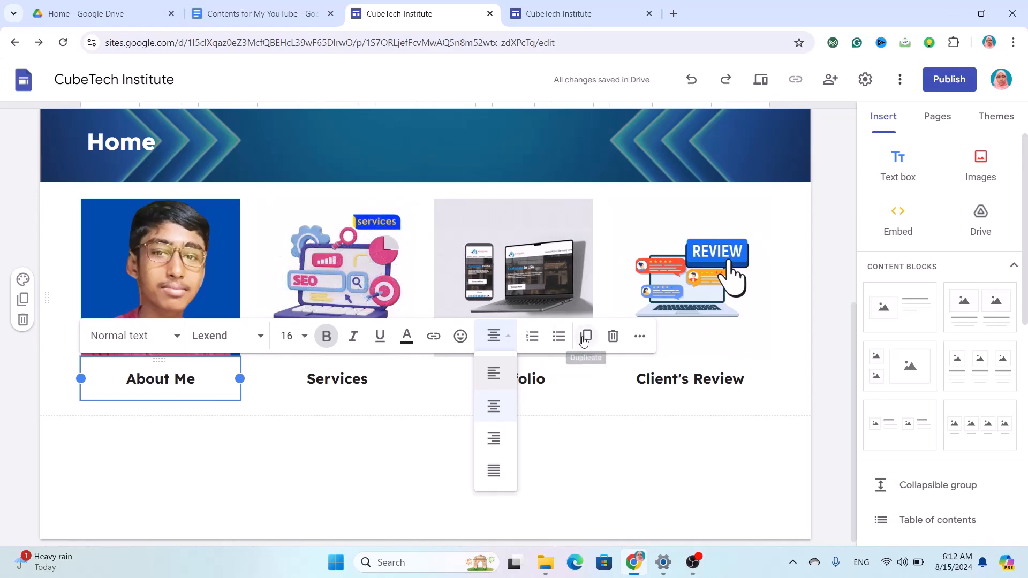
left_click(641, 337)
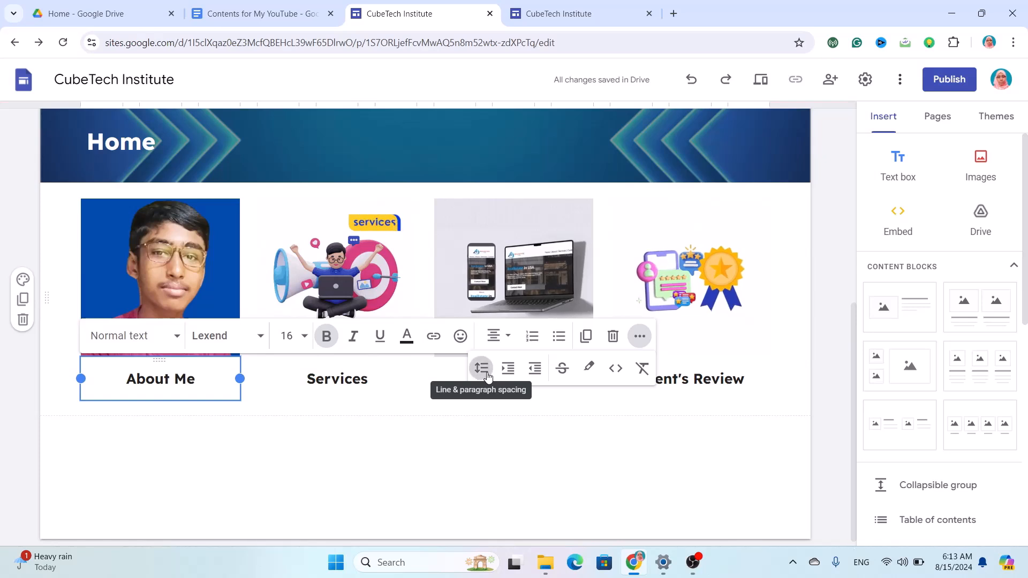
left_click(487, 376)
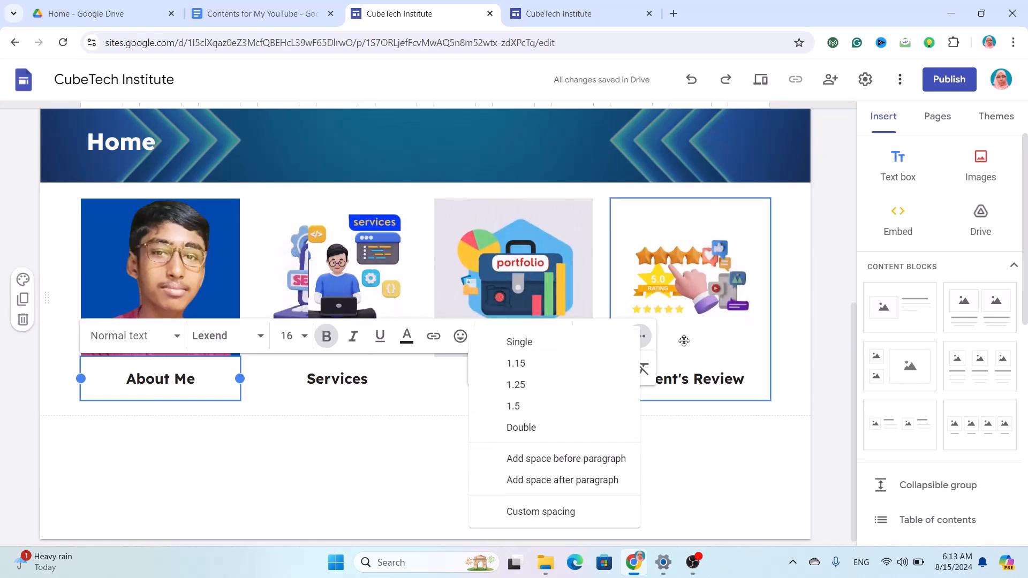
left_click(645, 346)
left_click(646, 346)
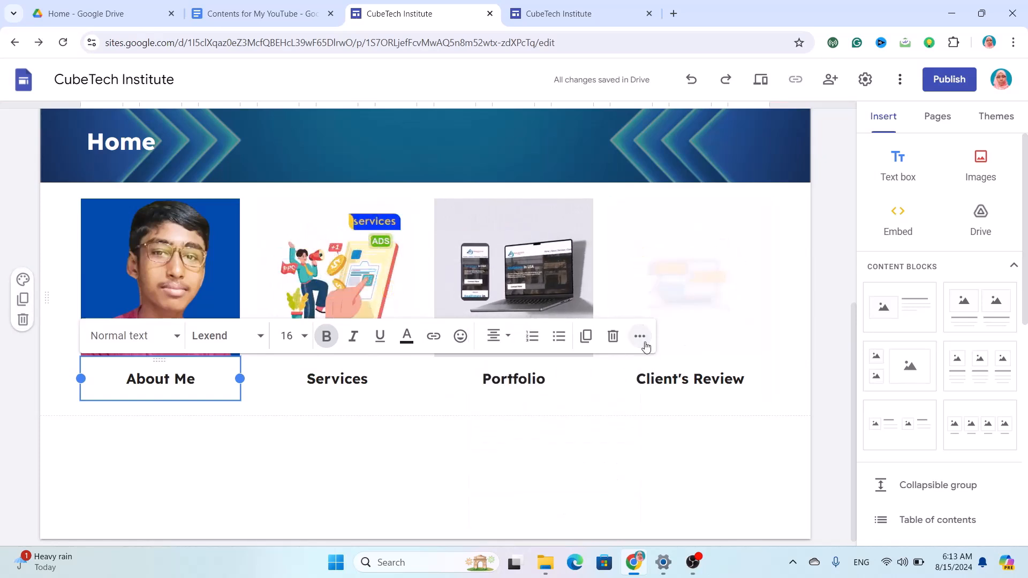
left_click(640, 337)
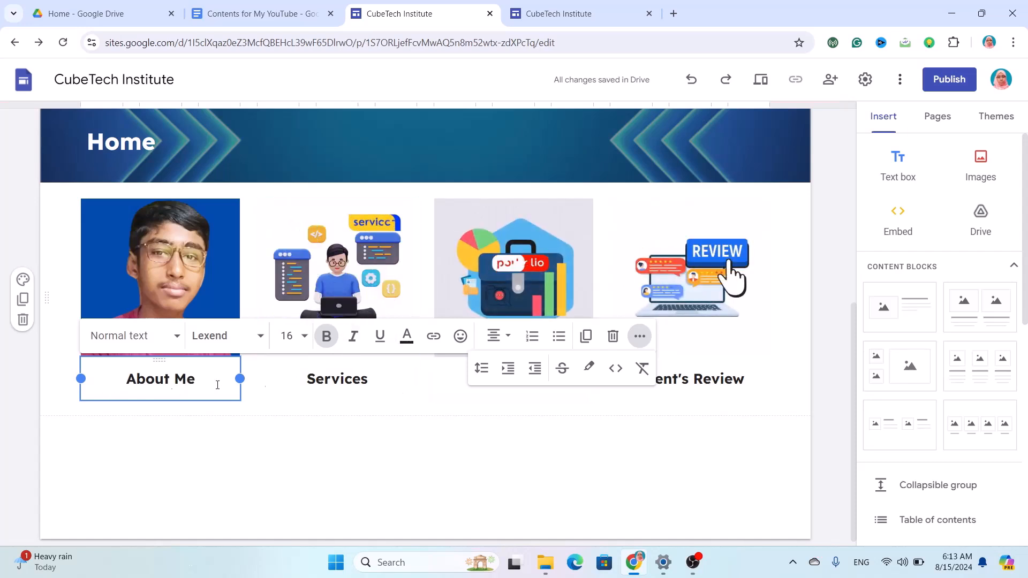
Link the About Me caption text to the About Me page.
left_click(435, 336)
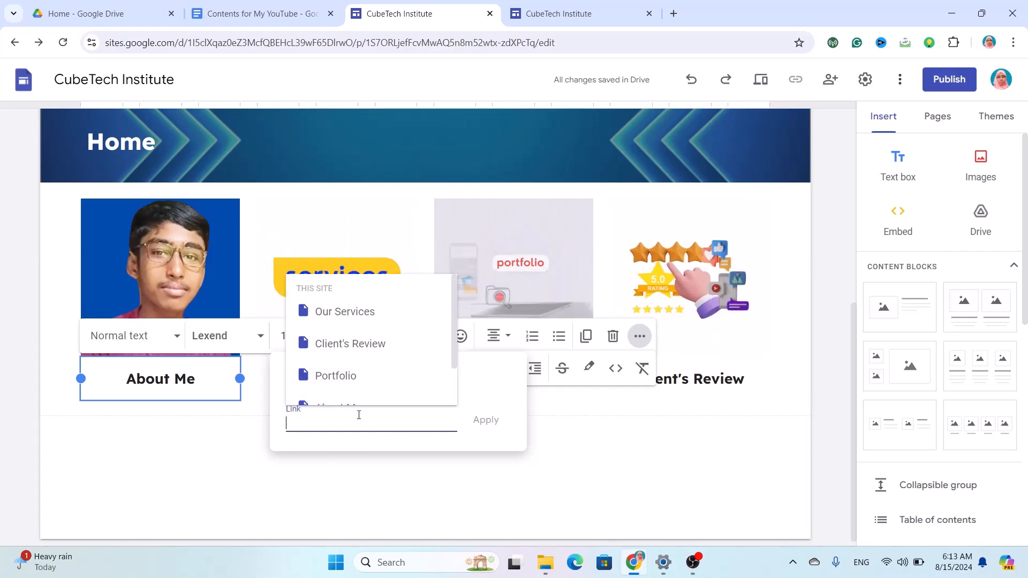
scroll(356, 374, "down", 1)
left_click(353, 363)
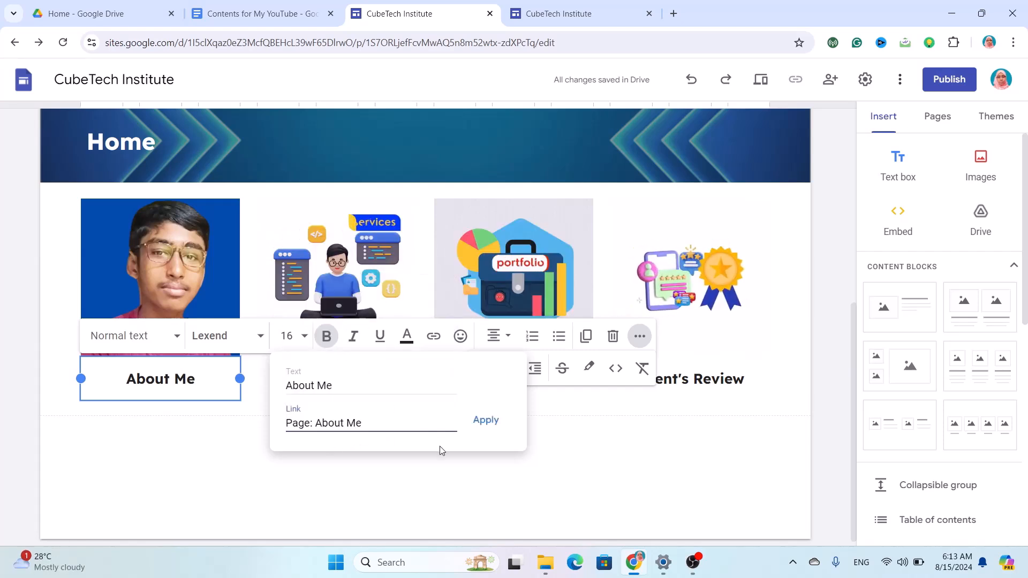
left_click(486, 421)
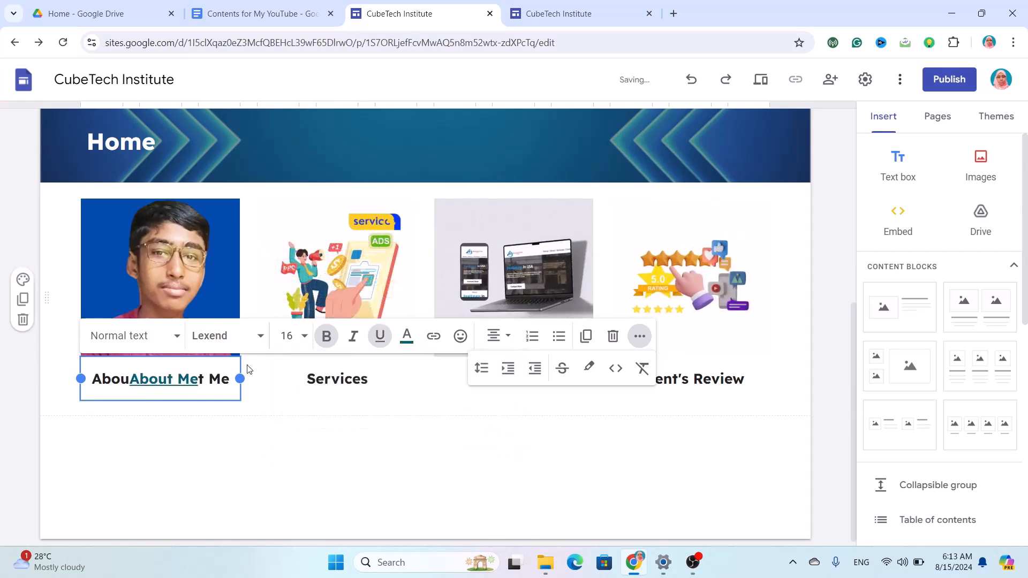
Delete the leftover duplicated 'Abou' text and centre the About Me caption.
left_click_drag(231, 384, 206, 386)
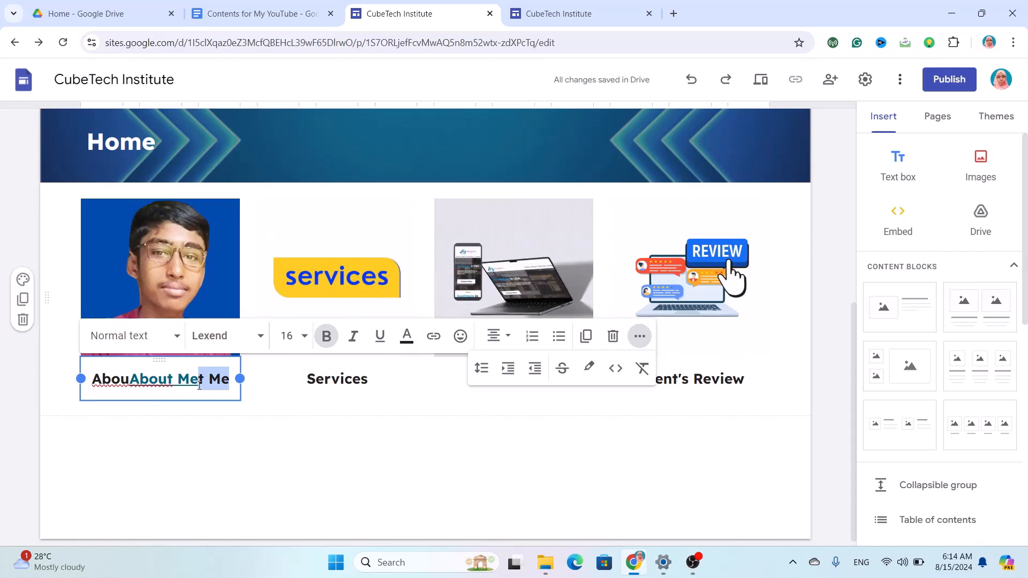
key("BackSpace")
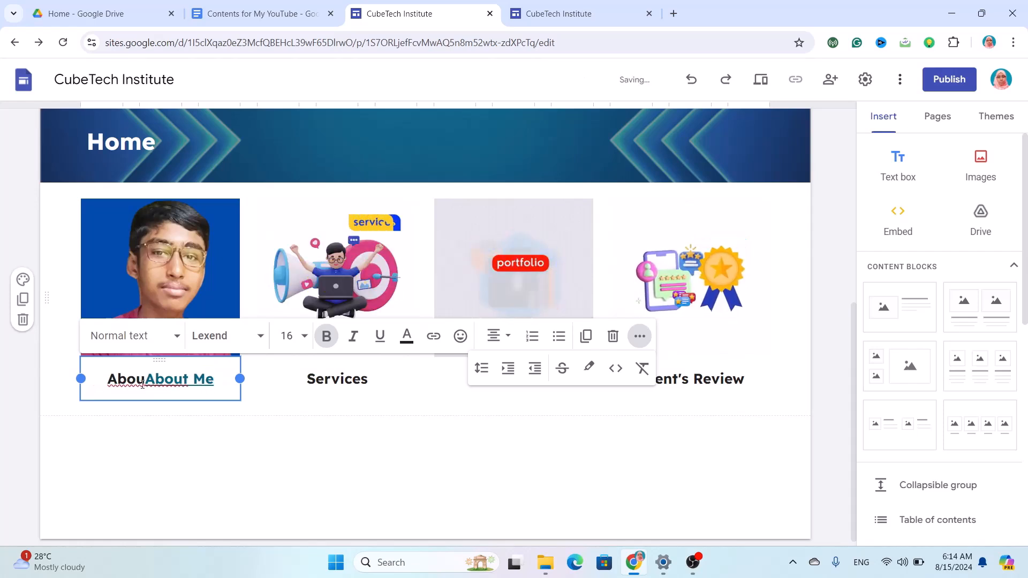
left_click(145, 381)
key("BackSpace")
key("BackSpace")
key("BackSpace")
key("BackSpace")
key("BackSpace")
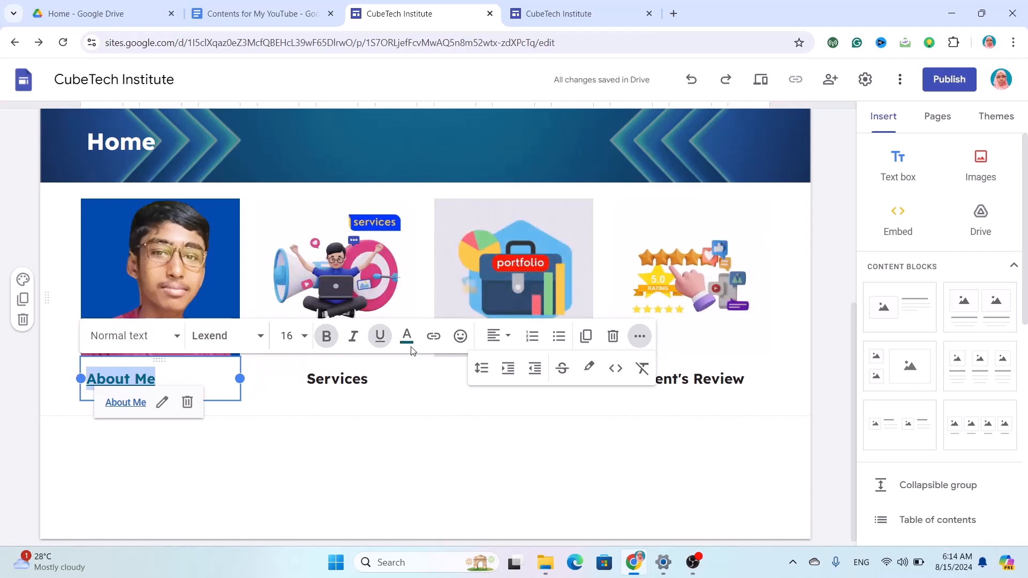
left_click(501, 337)
left_click(493, 405)
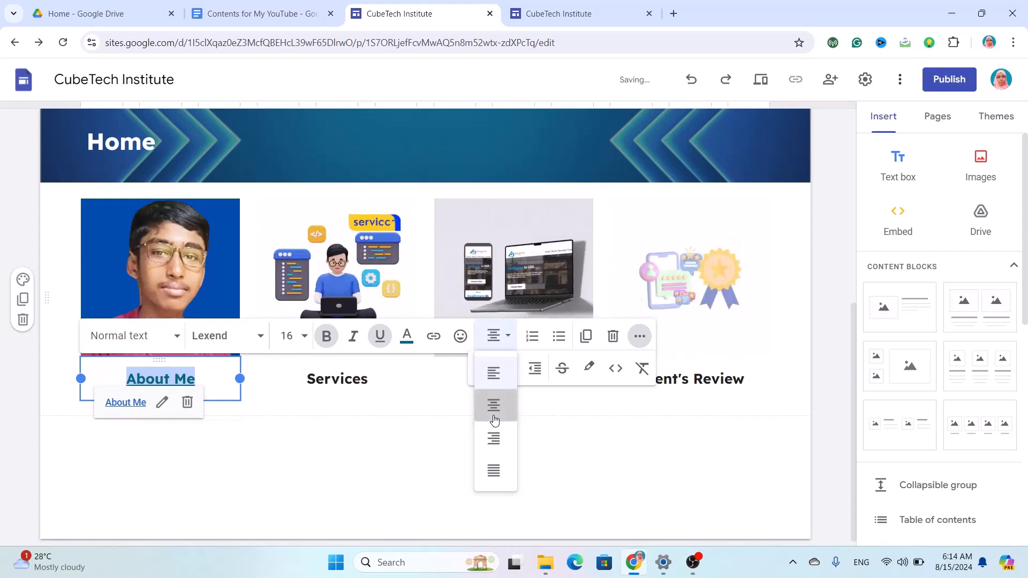
left_click(392, 379)
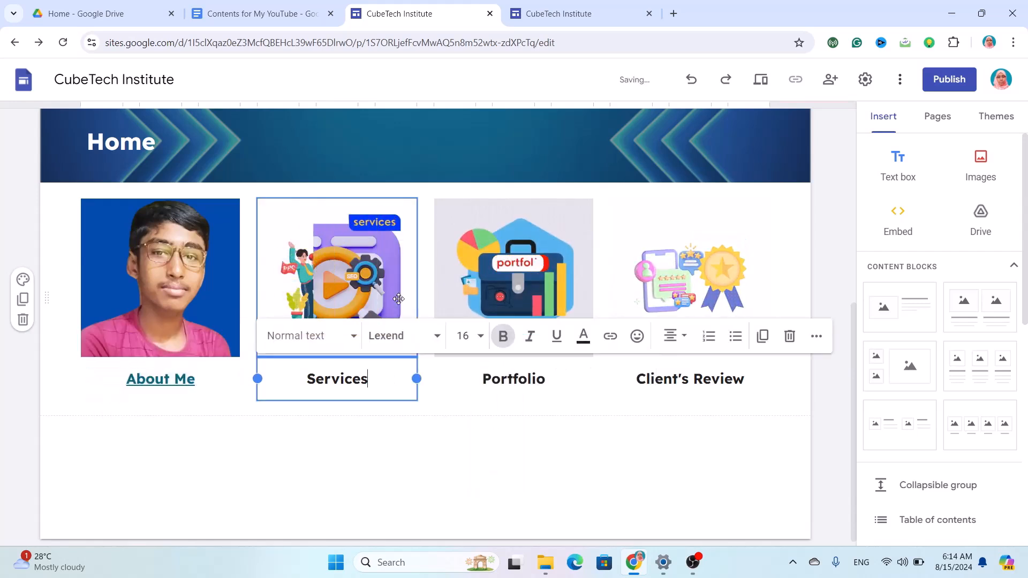
Link the Services image to the Our Services page.
left_click(398, 298)
left_click(398, 298)
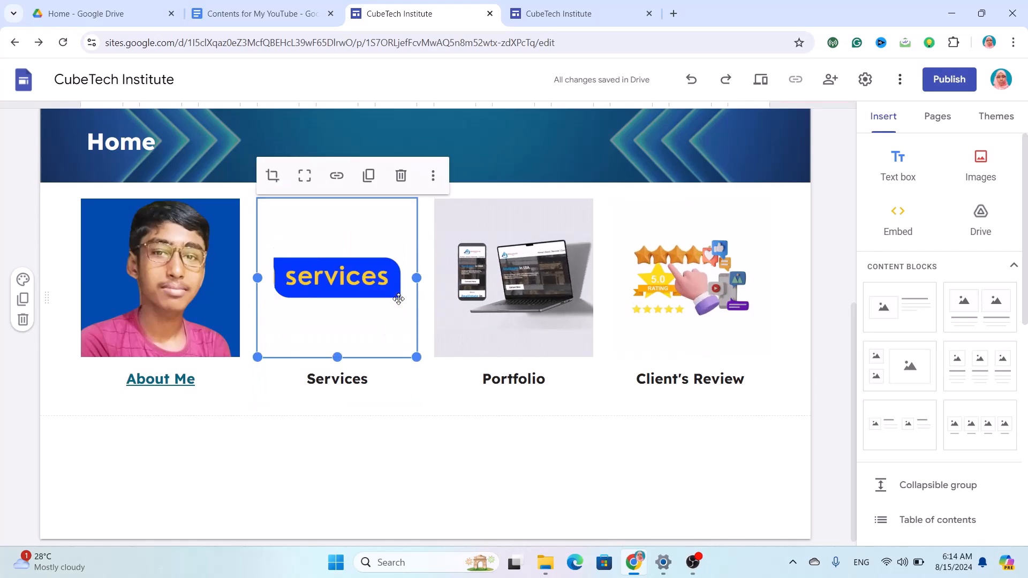
left_click(336, 187)
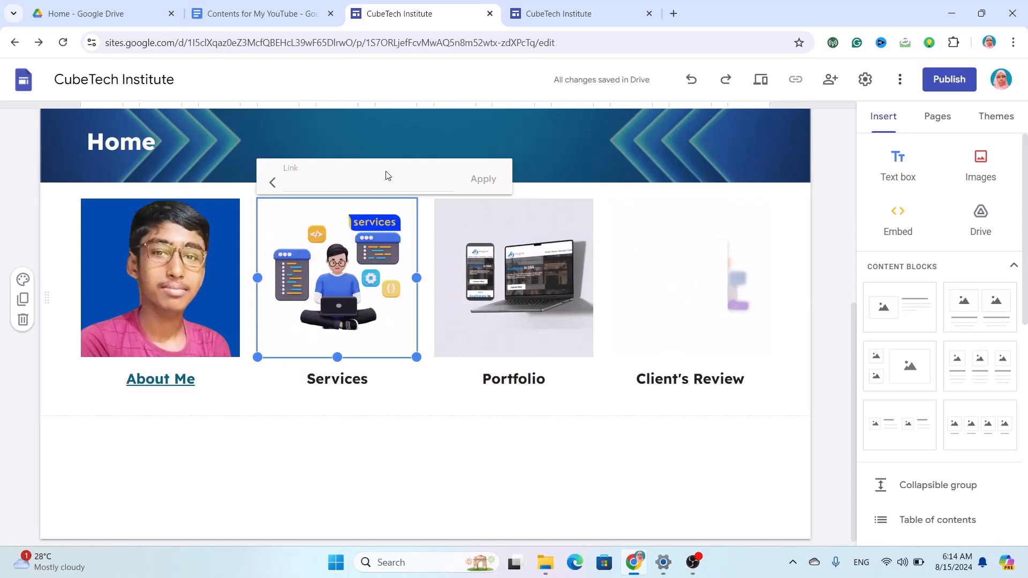
left_click(336, 181)
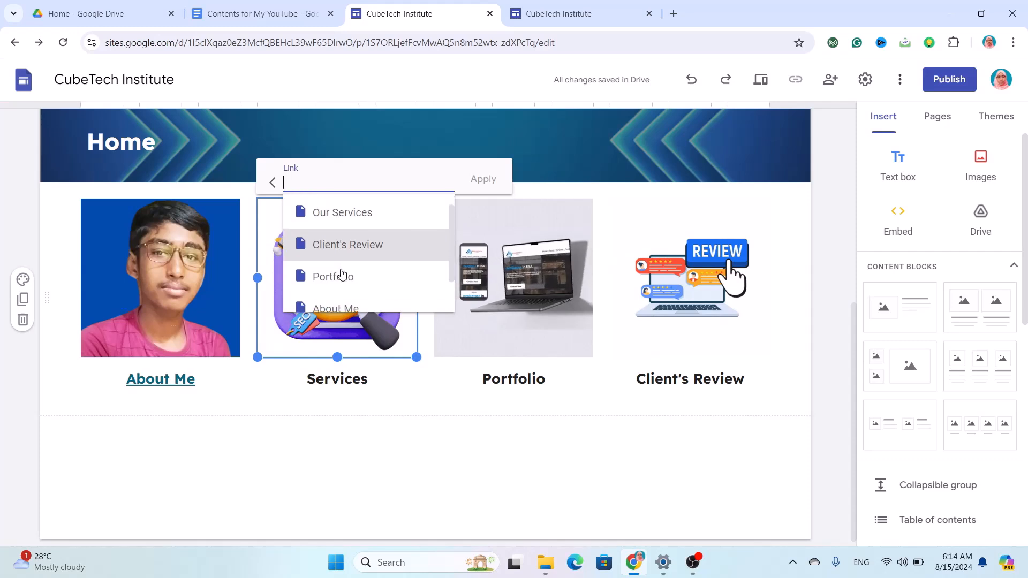
left_click(360, 226)
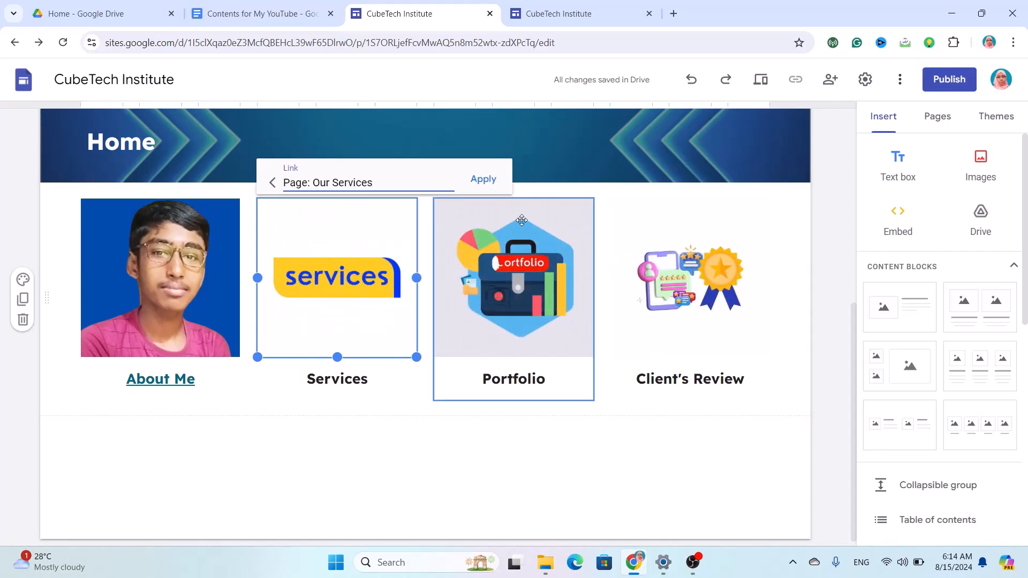
left_click(498, 179)
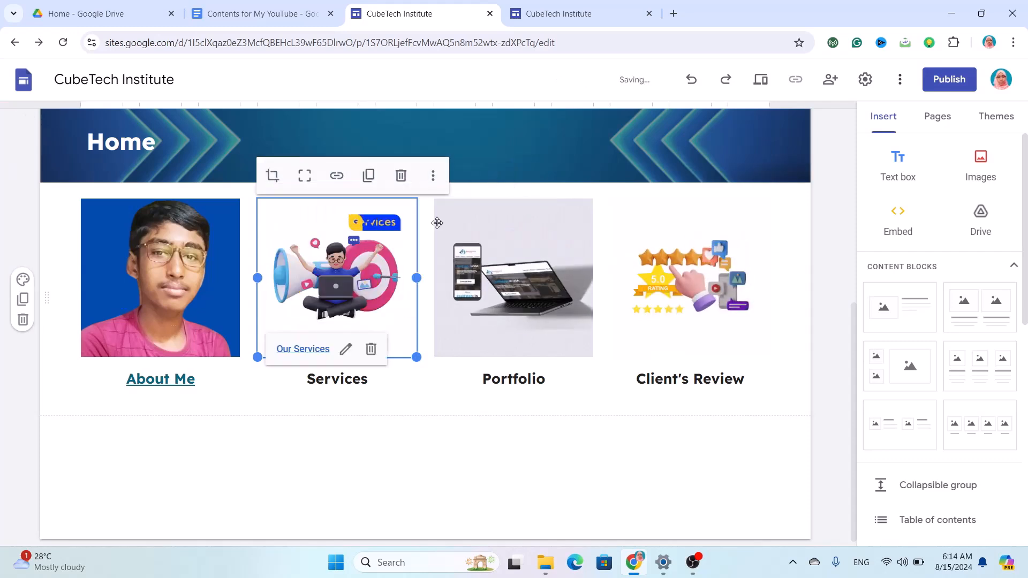
Link the Services caption text to the Our Services page.
left_click(348, 383)
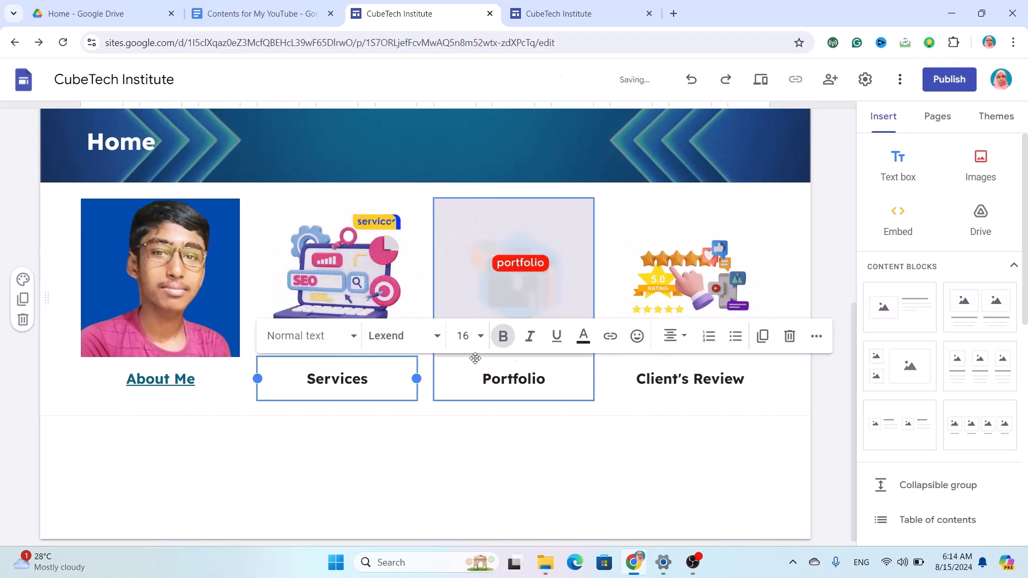
left_click(610, 341)
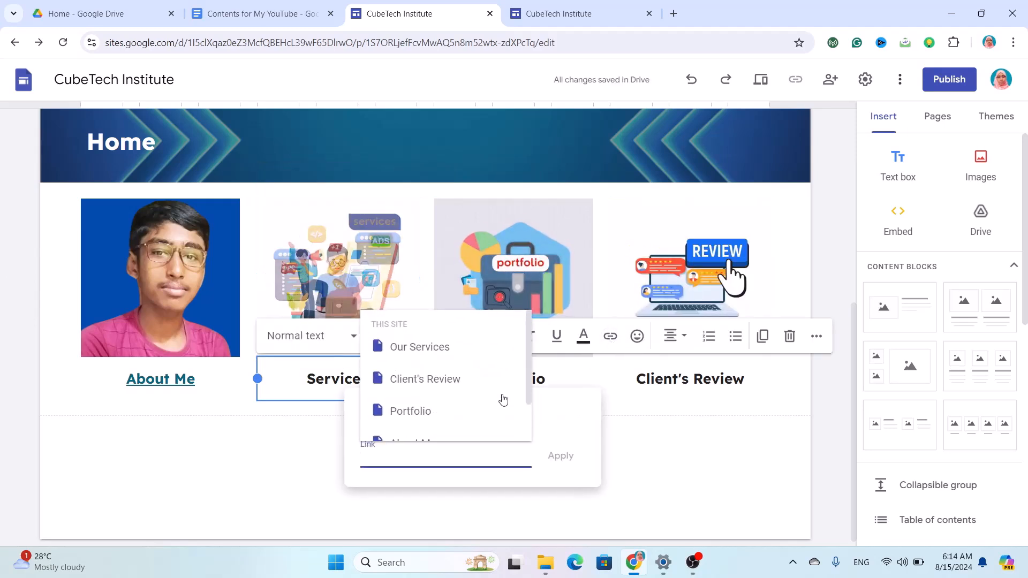
left_click(452, 351)
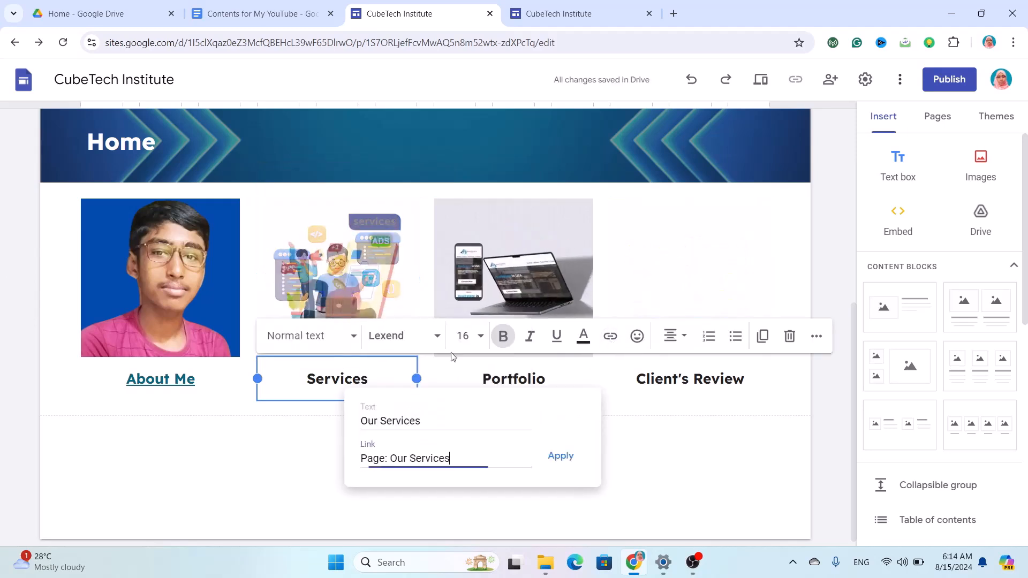
left_click(554, 455)
left_click(510, 381)
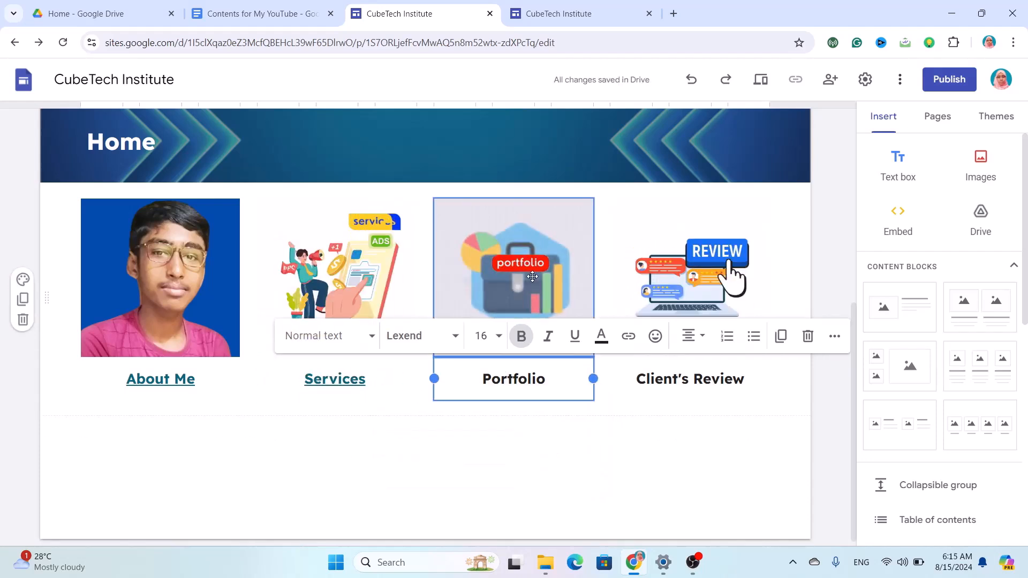
Link the Portfolio image to the Portfolio page.
left_click(532, 277)
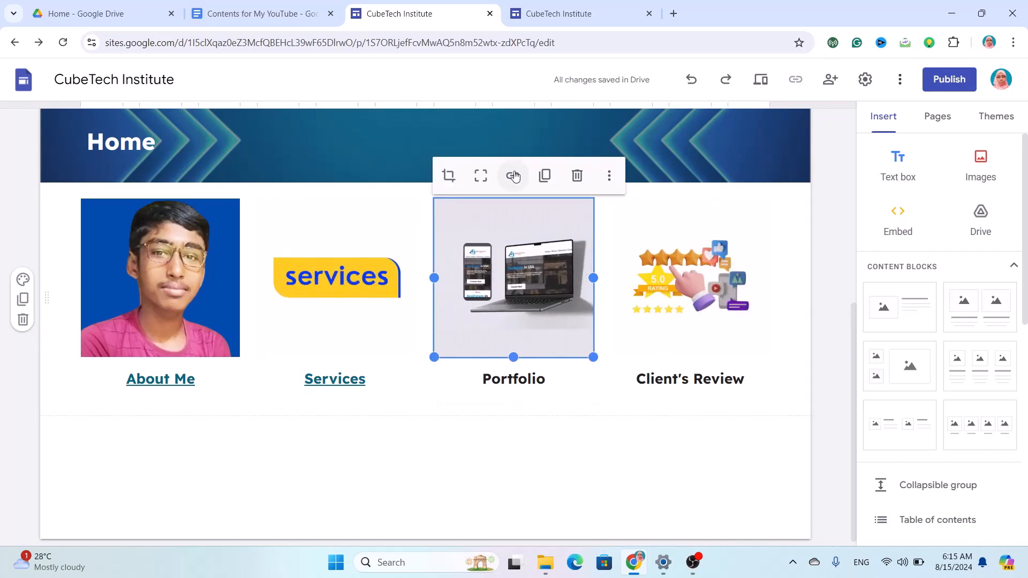
left_click(512, 175)
left_click(537, 290)
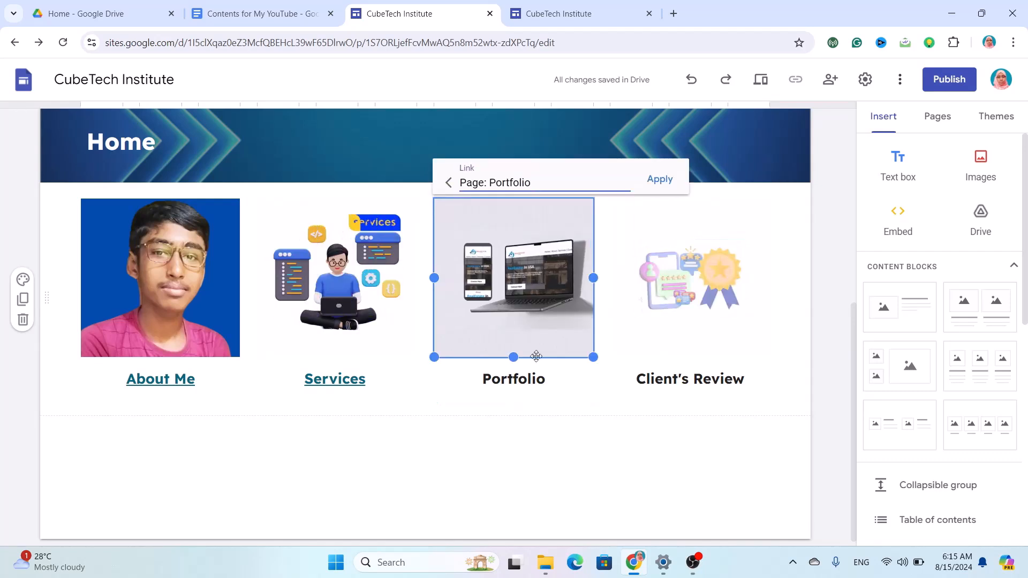
left_click(660, 180)
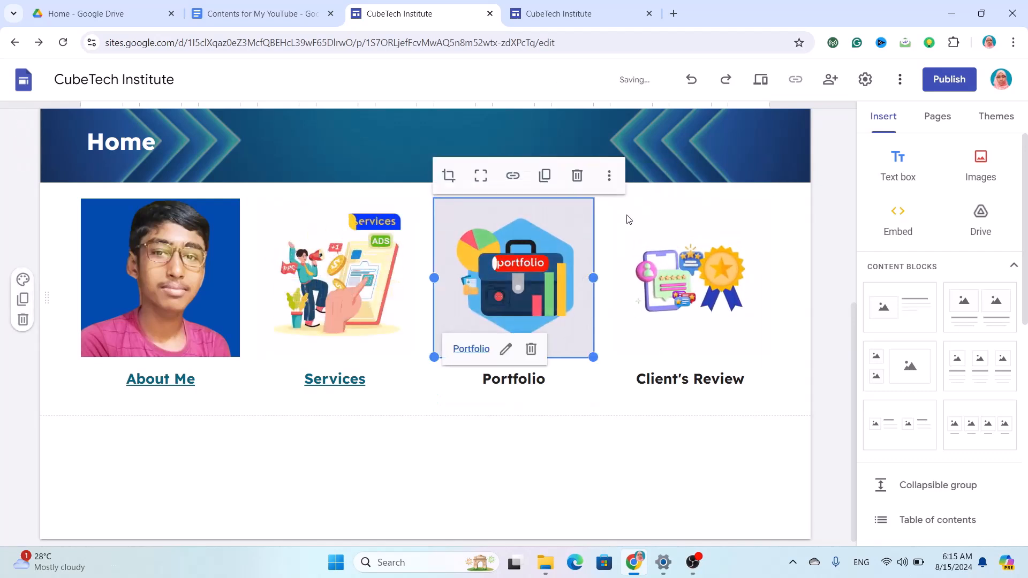
Link the Portfolio caption to the Portfolio page and select its leftover 'olio' letters.
left_click(519, 382)
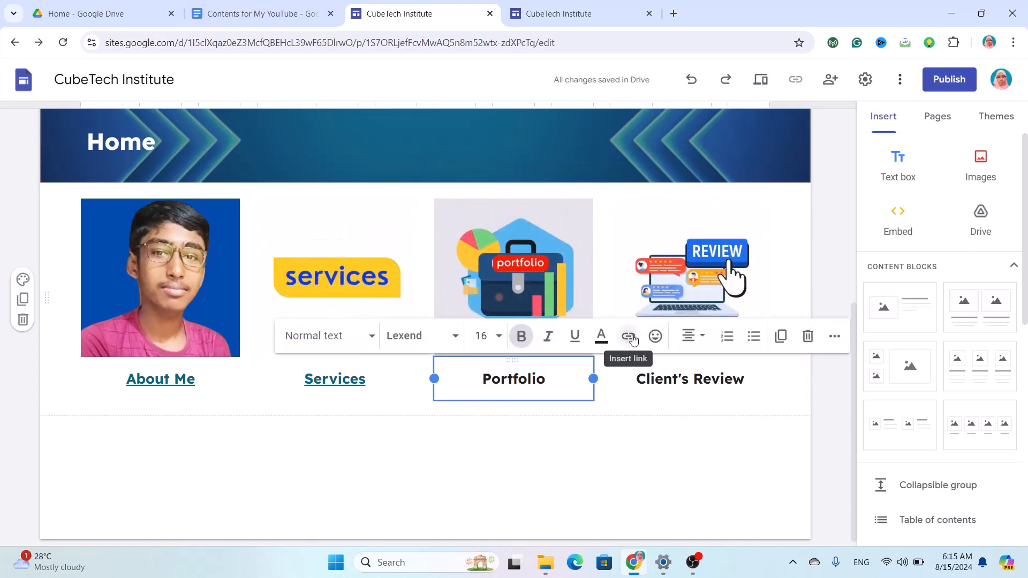
left_click(631, 337)
left_click(578, 411)
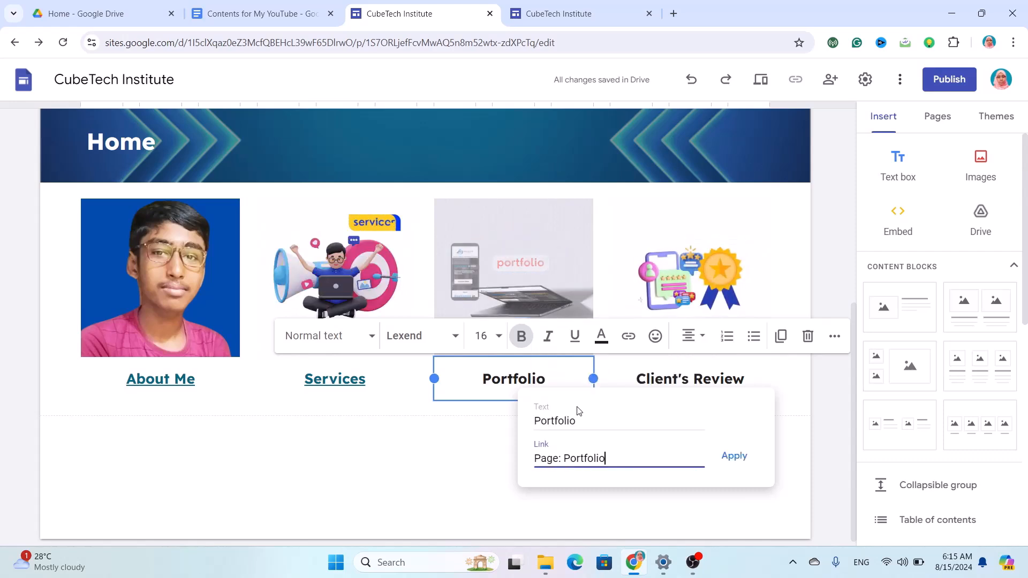
left_click(734, 463)
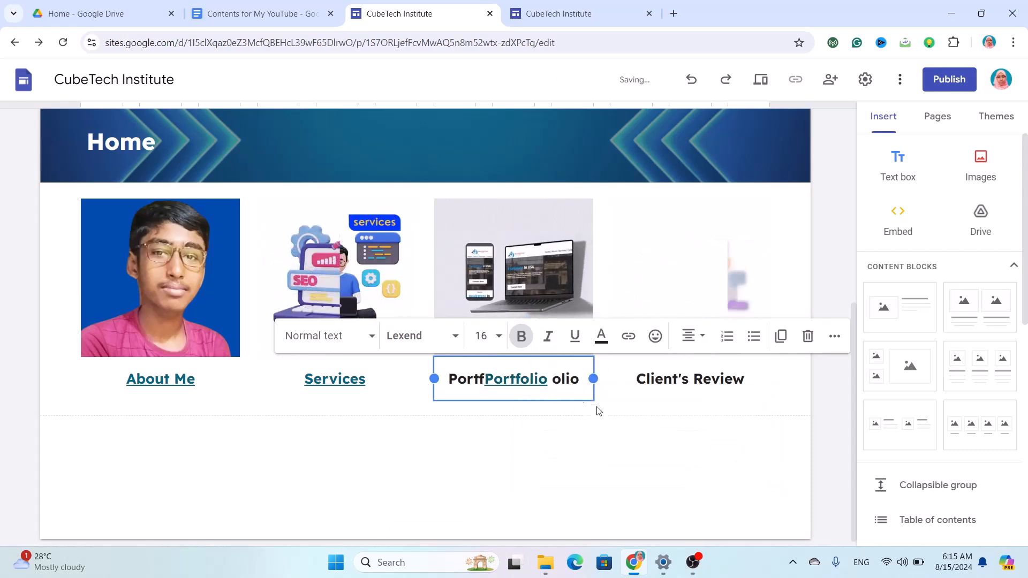
left_click_drag(579, 382, 553, 384)
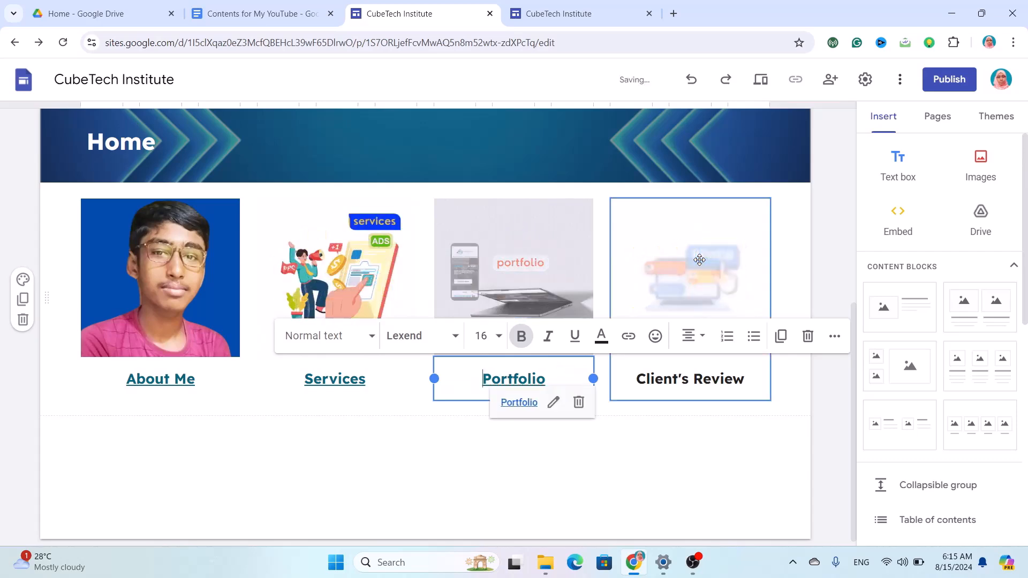
double_click(699, 260)
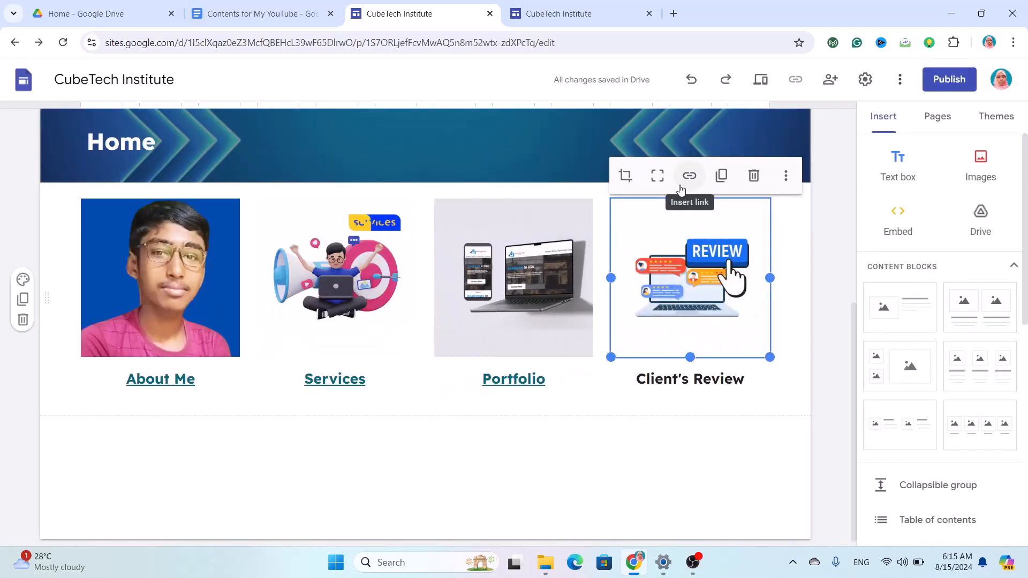
Link the Client's Review image to the Client's Review page.
left_click(684, 185)
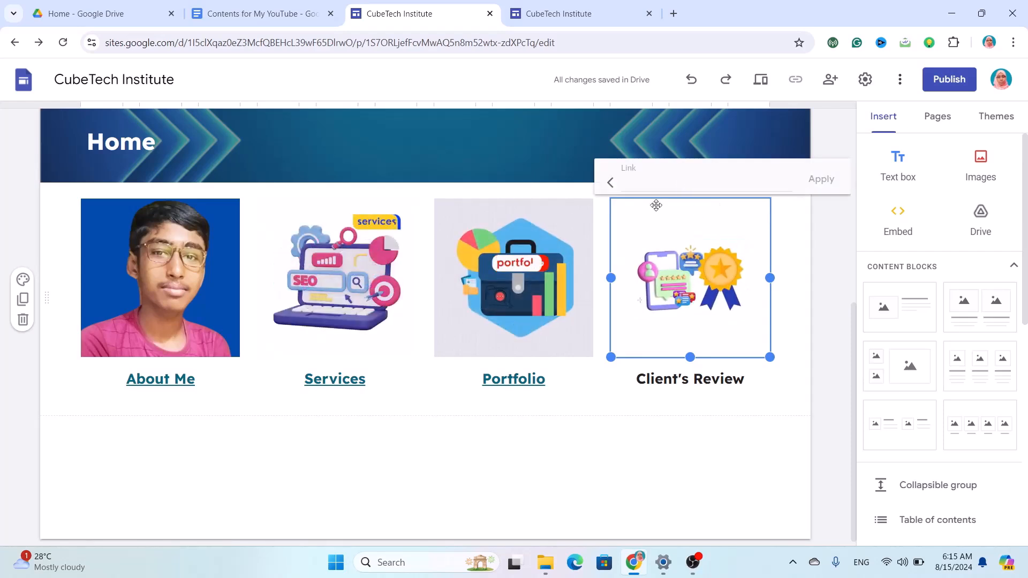
left_click(667, 181)
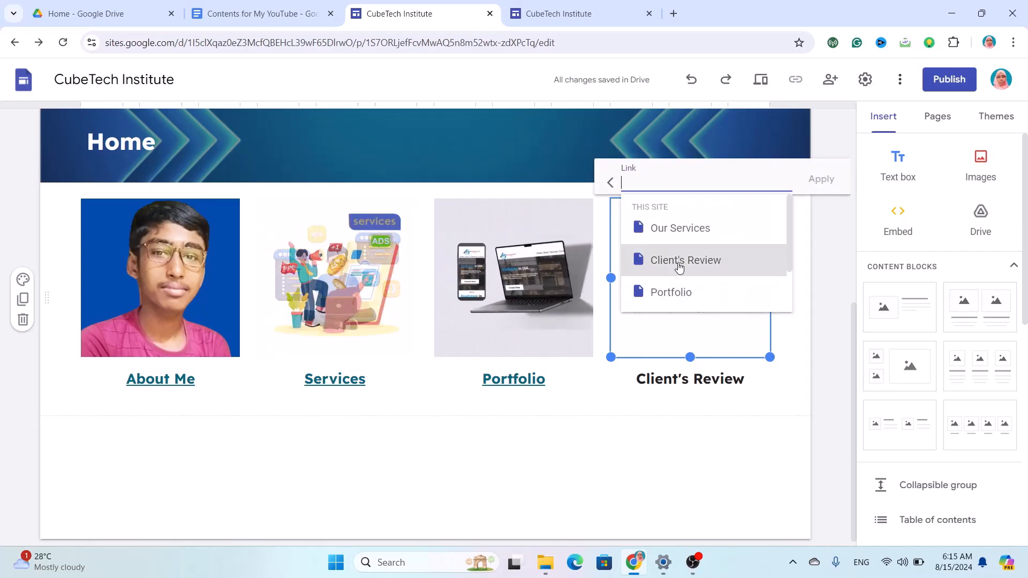
left_click(679, 261)
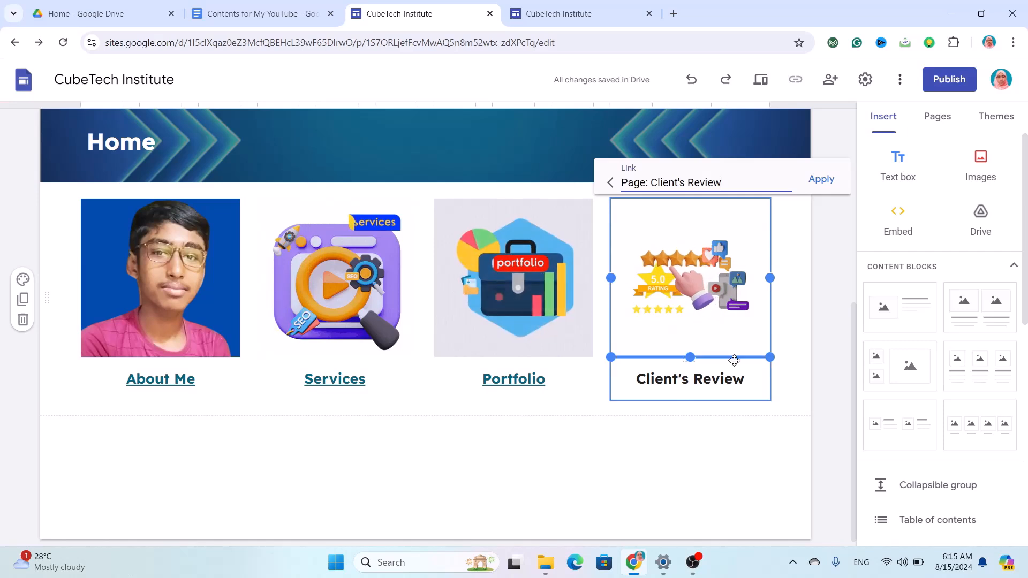
left_click(822, 179)
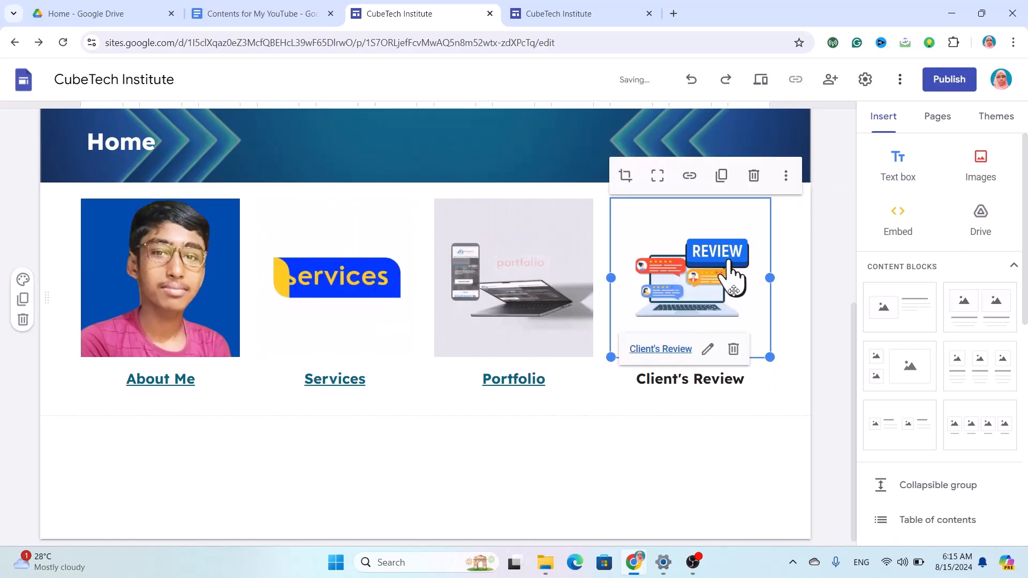
Link the Client's Review caption text to the Client's Review page.
left_click(717, 379)
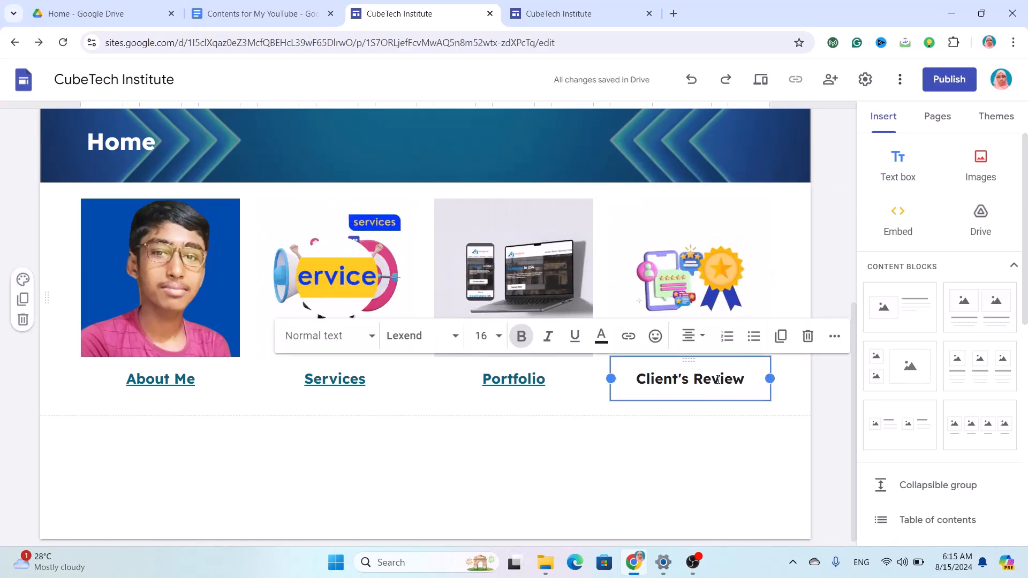
left_click(629, 338)
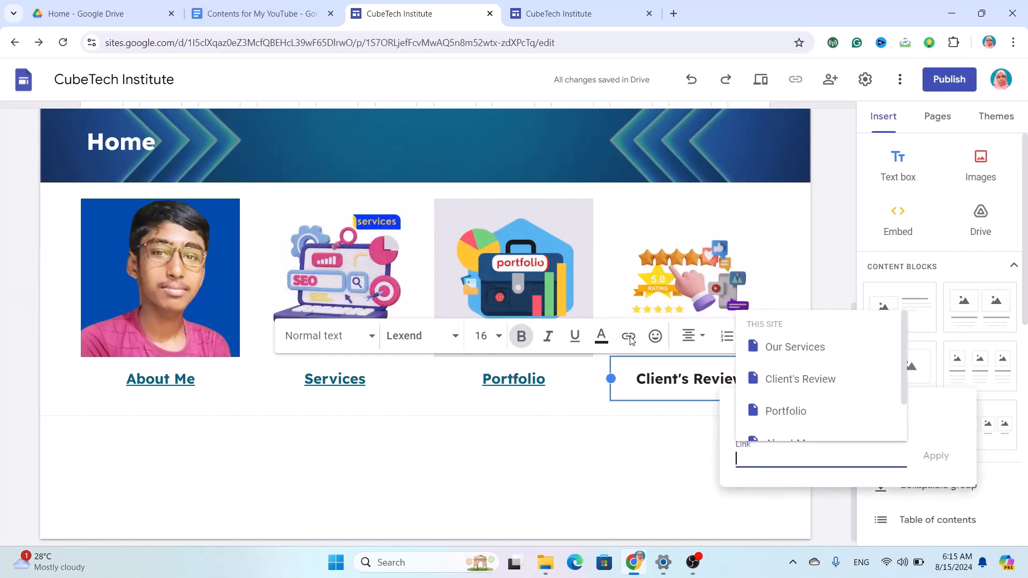
left_click(834, 381)
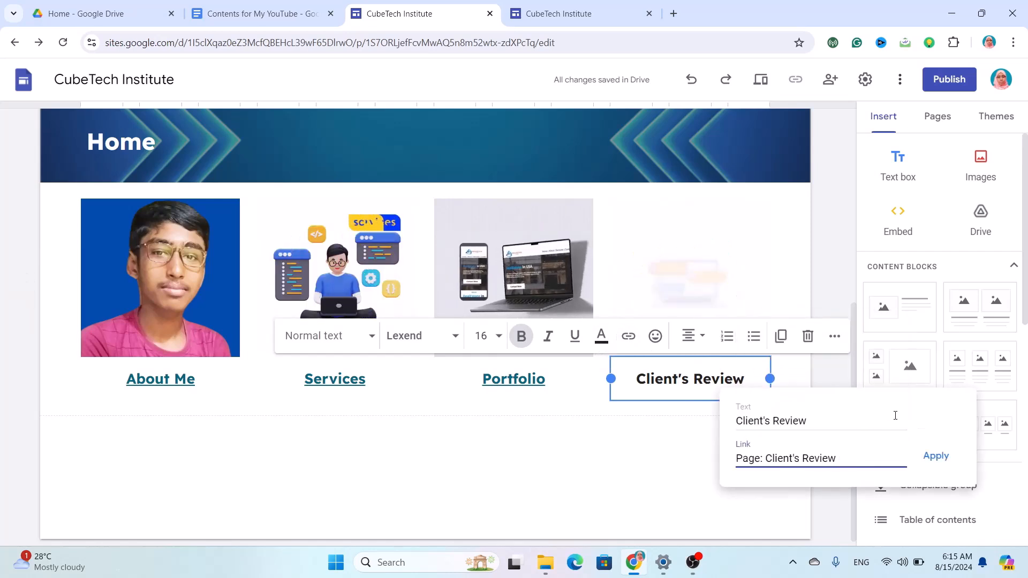
key("Return")
left_click(452, 489)
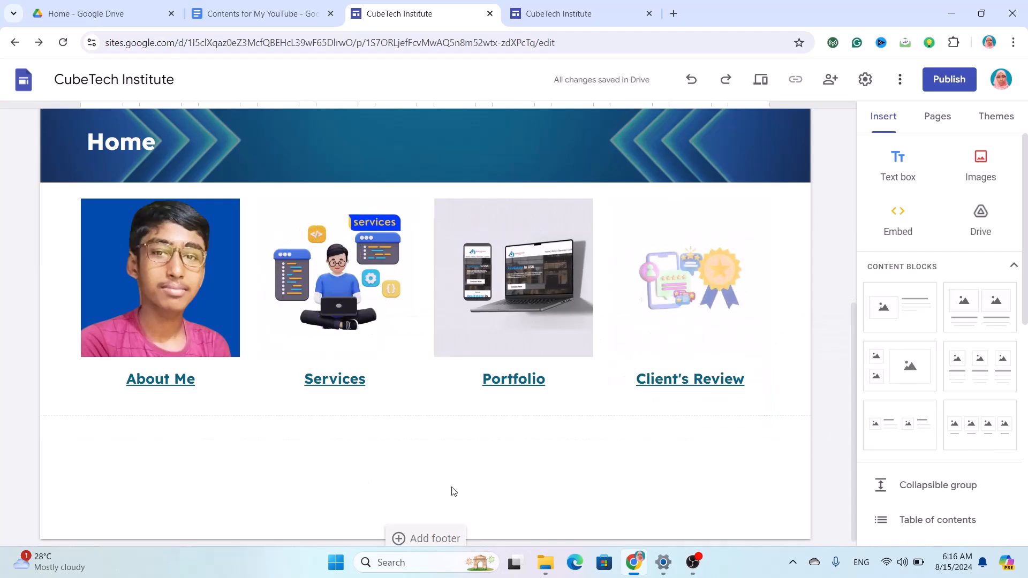
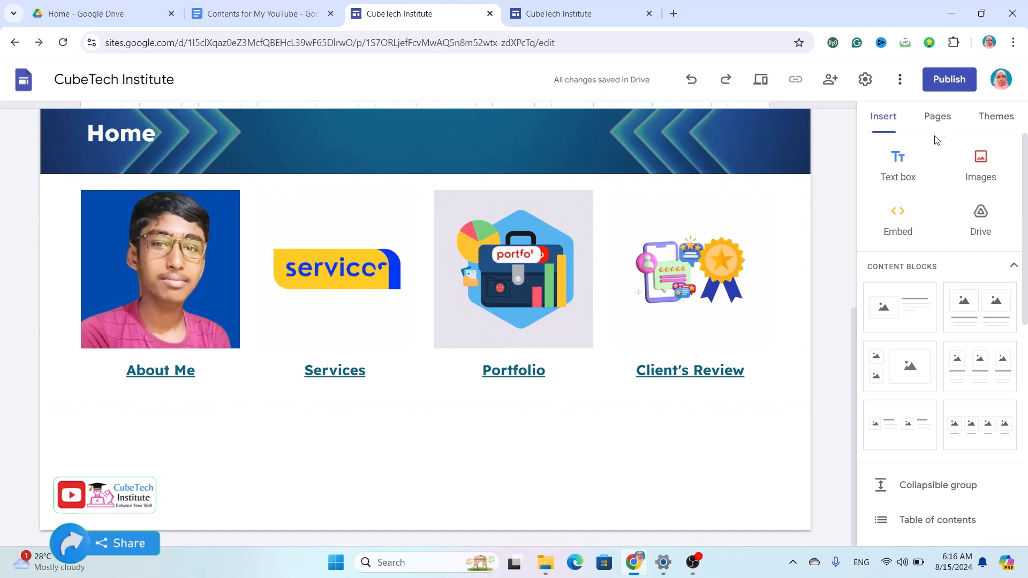
Add a 'Services' heading below the four cards in bold 26-point Lexend.
left_click(889, 182)
type("Ser")
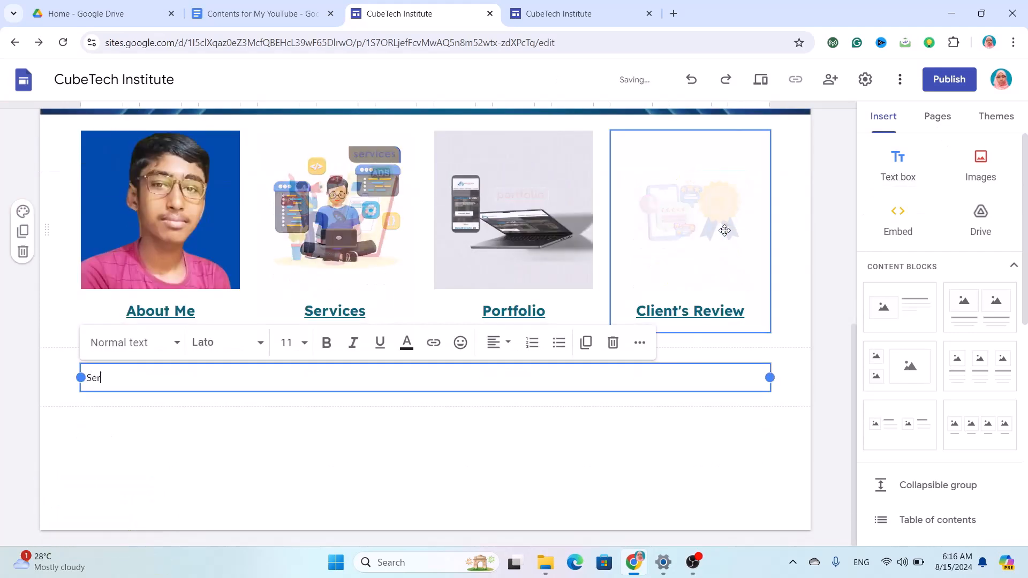
type("vices")
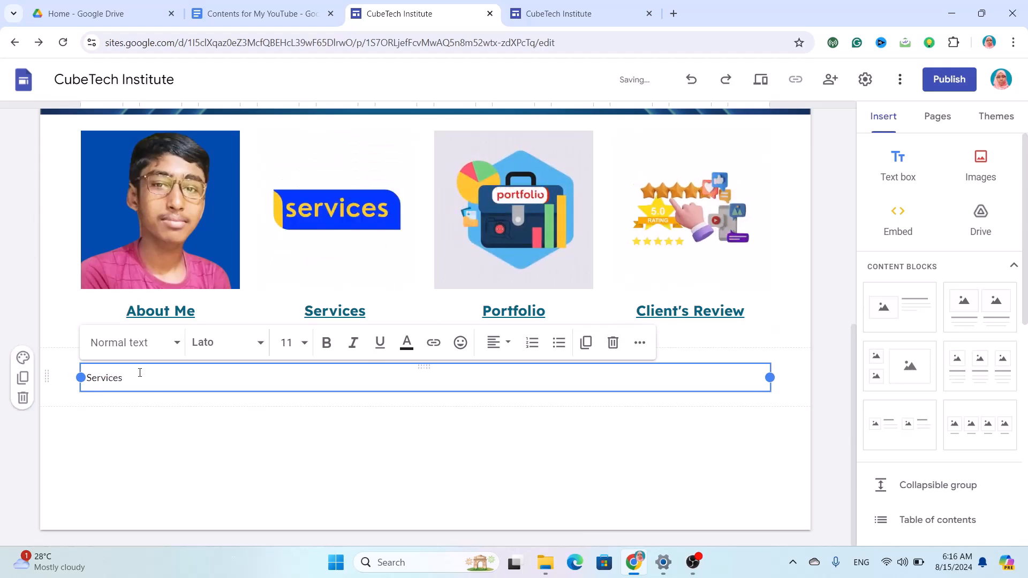
left_click_drag(140, 372, 101, 375)
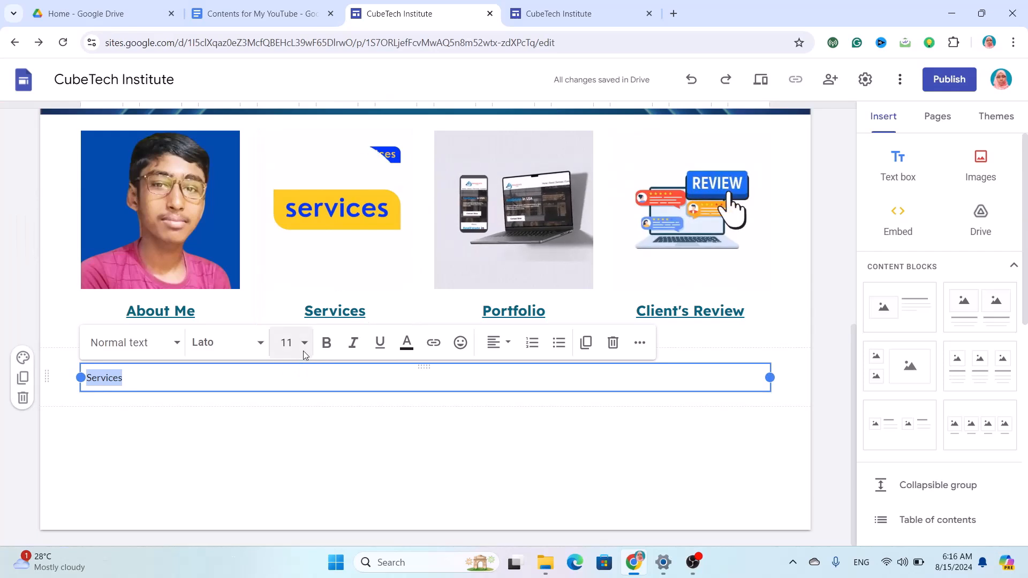
left_click(288, 344)
type("26")
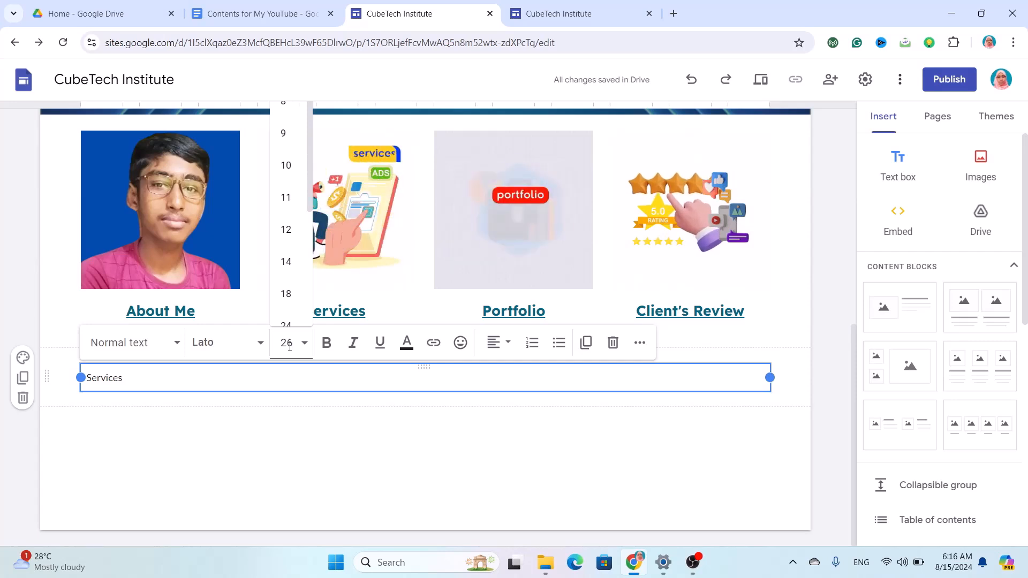
key("Return")
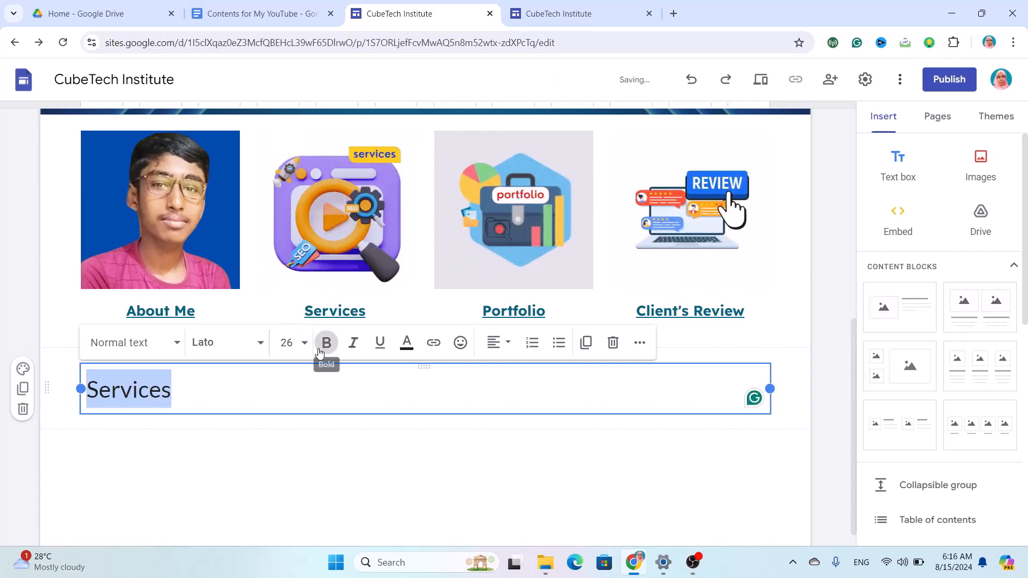
left_click(323, 345)
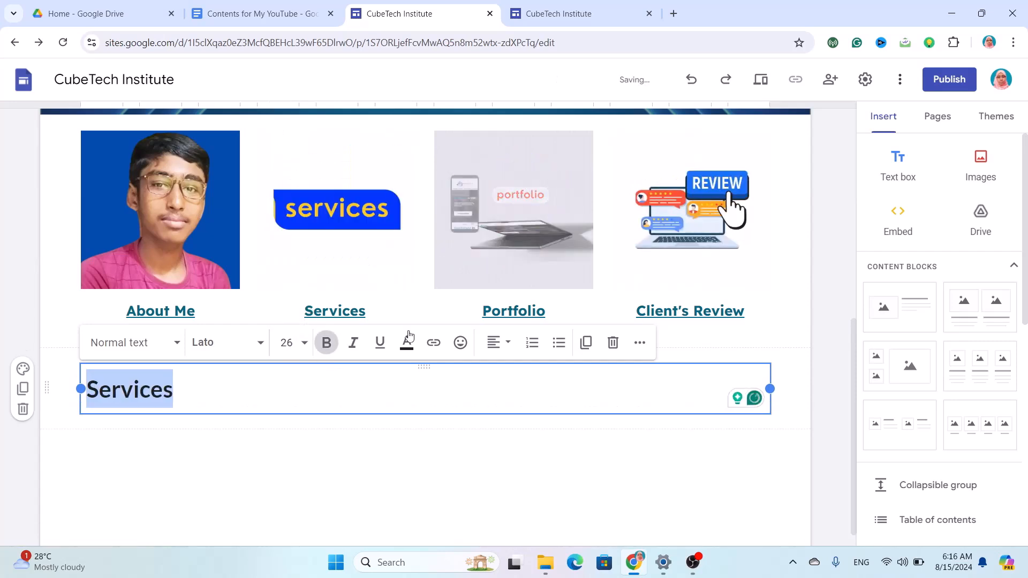
left_click(257, 343)
scroll(255, 492, "down", 5)
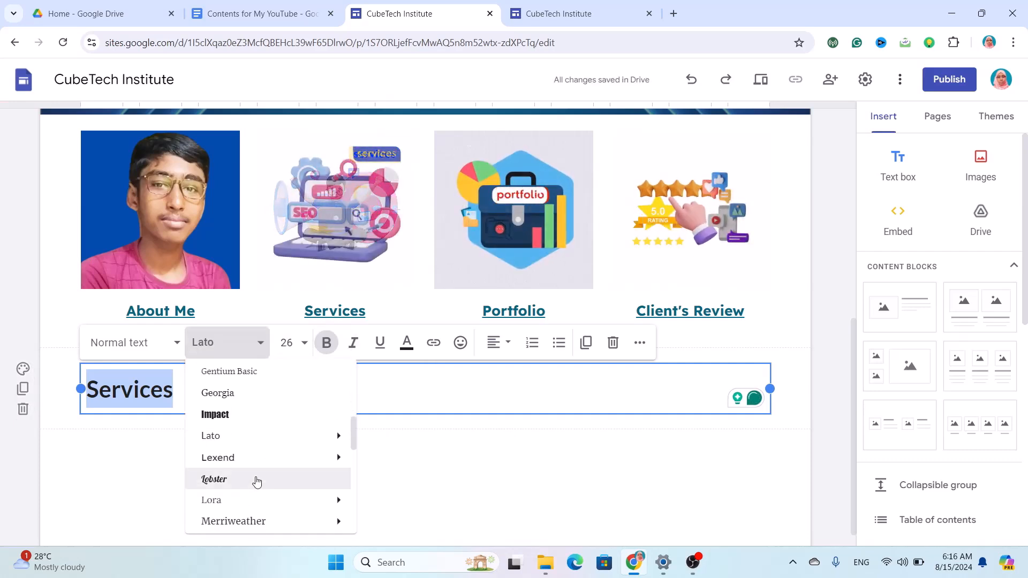
left_click(241, 458)
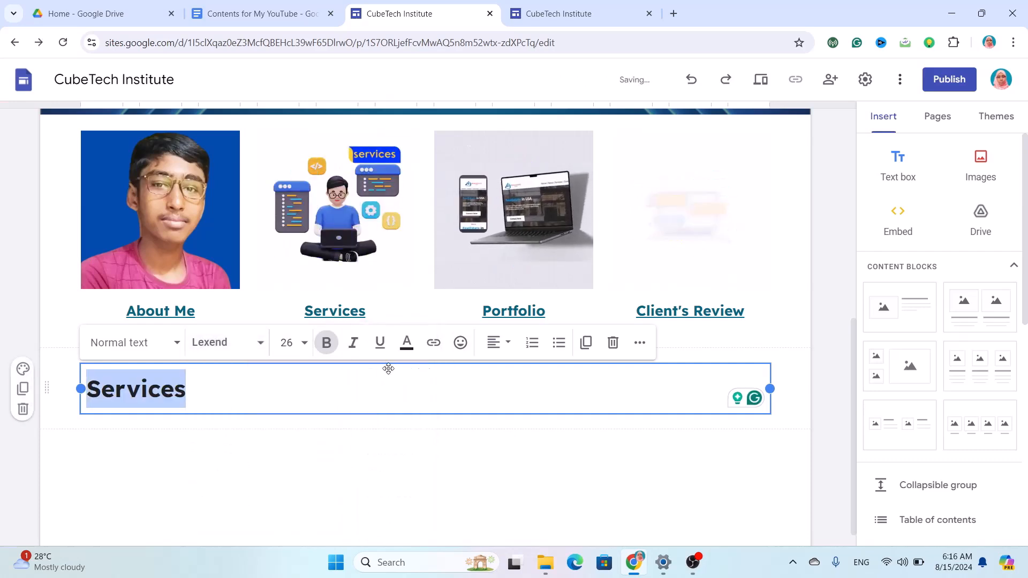
left_click(23, 369)
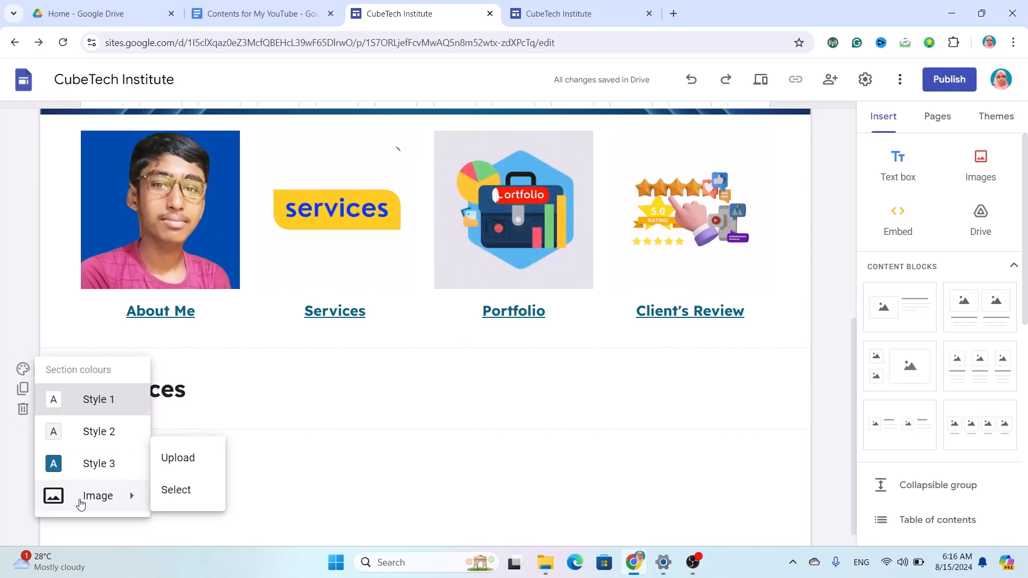
Set the Services section background to the Untitled design.png chevron banner image.
mouse_move(119, 496)
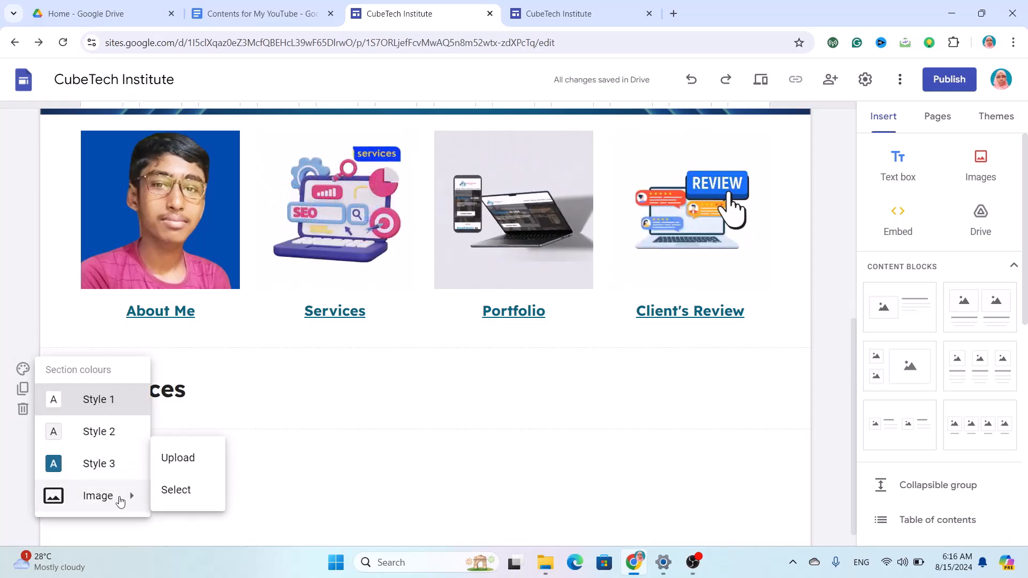
left_click(196, 457)
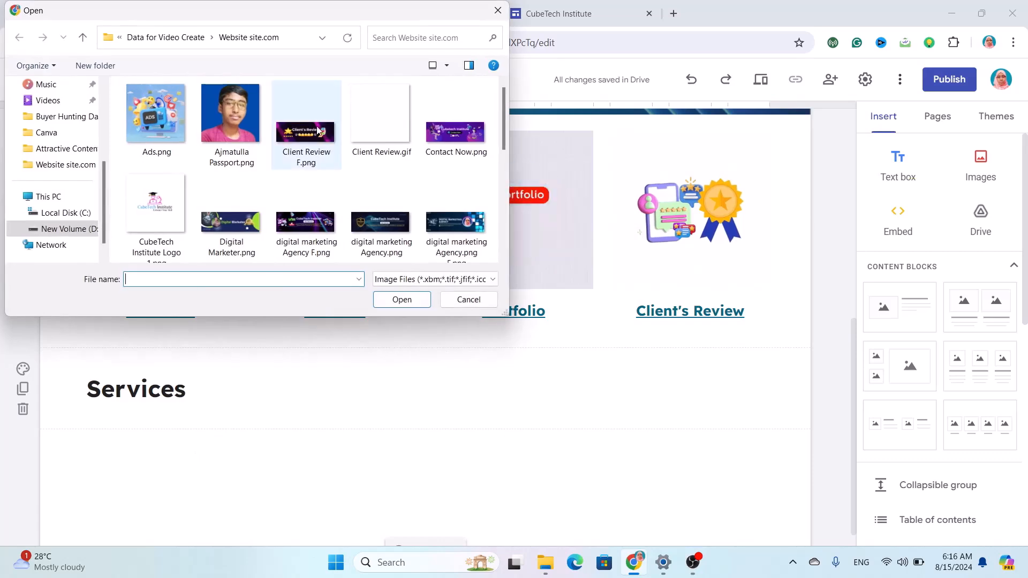
scroll(307, 172, "down", 3)
left_click(381, 214)
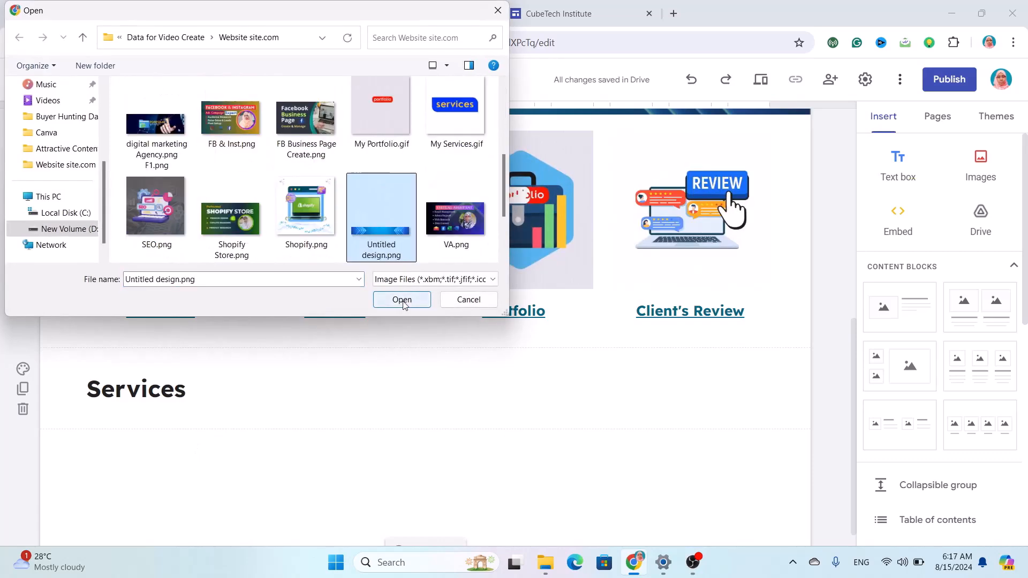
left_click(402, 299)
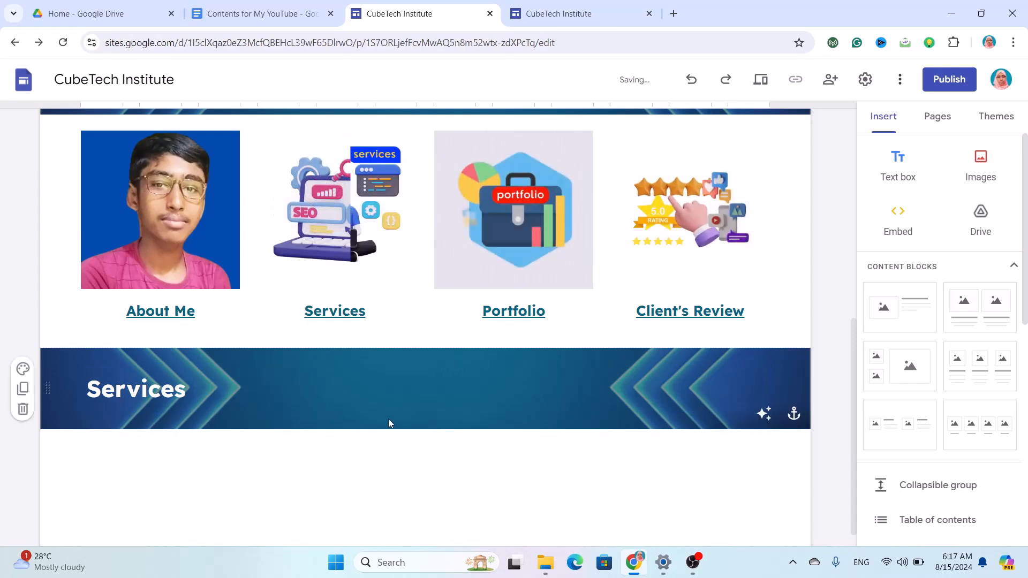
scroll(383, 502, "down", 1)
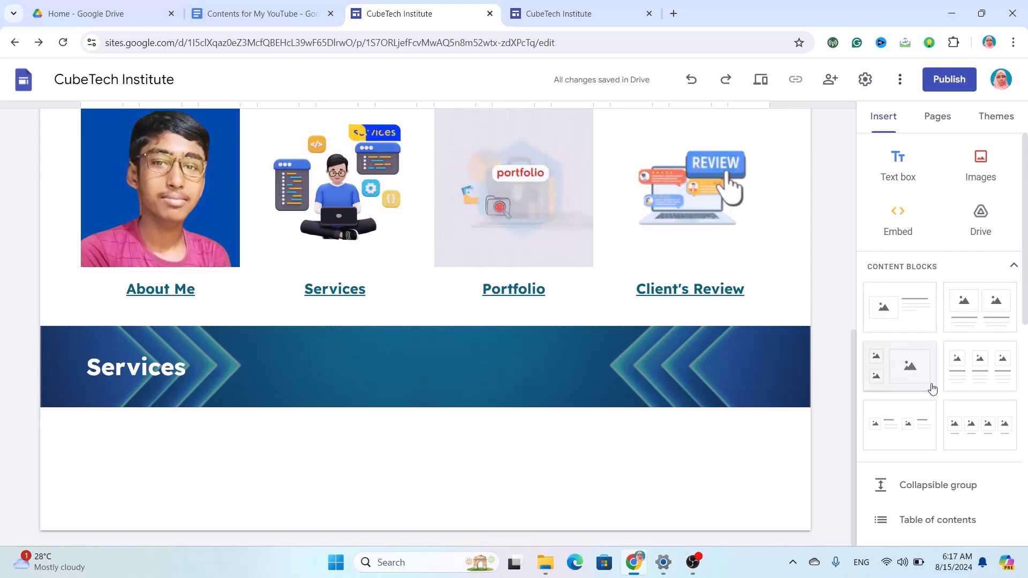
Insert a three-image block and fill its left and middle cards with Ads.png and YouTube Ads.png.
left_click(958, 375)
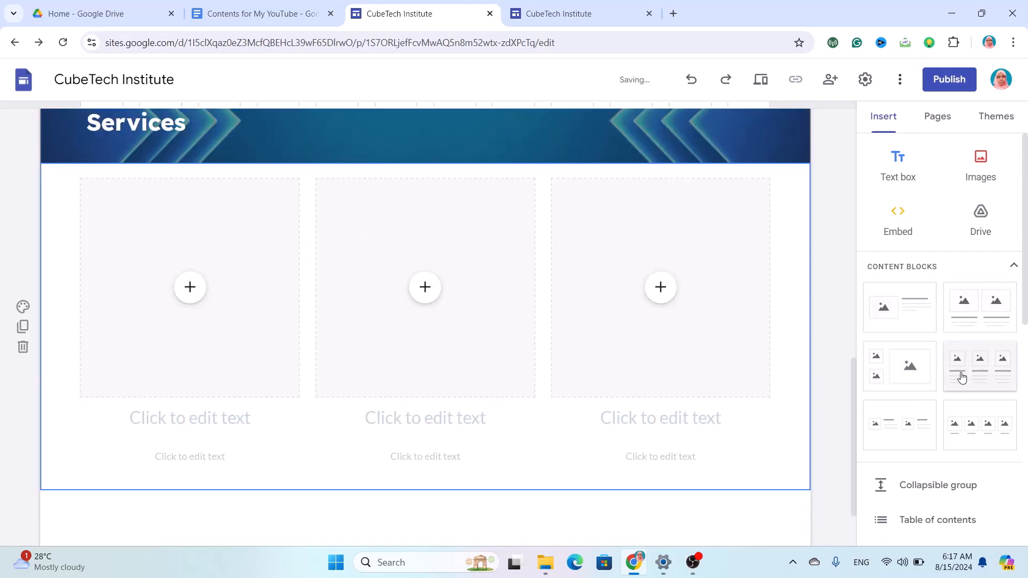
left_click(188, 288)
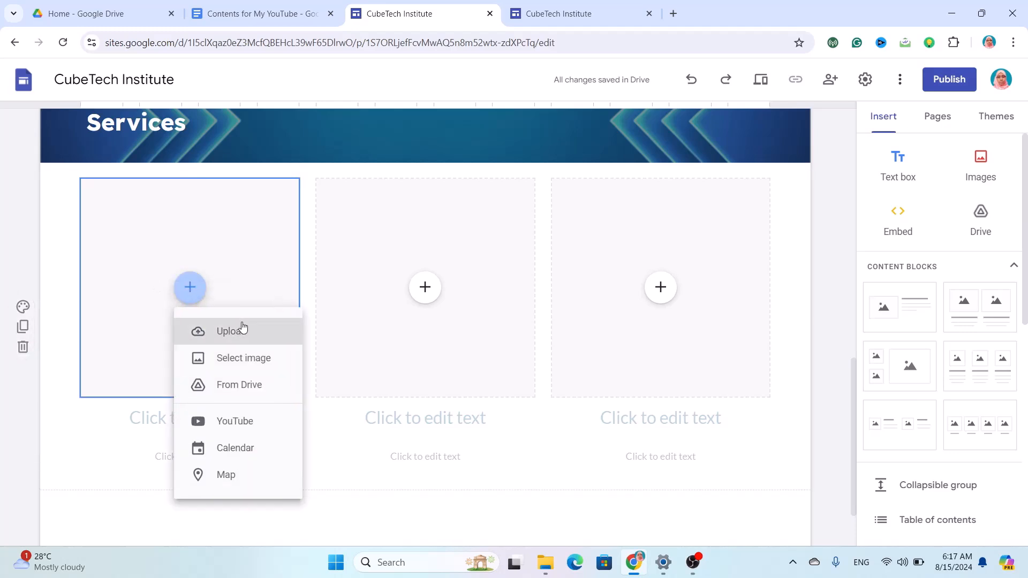
left_click(241, 332)
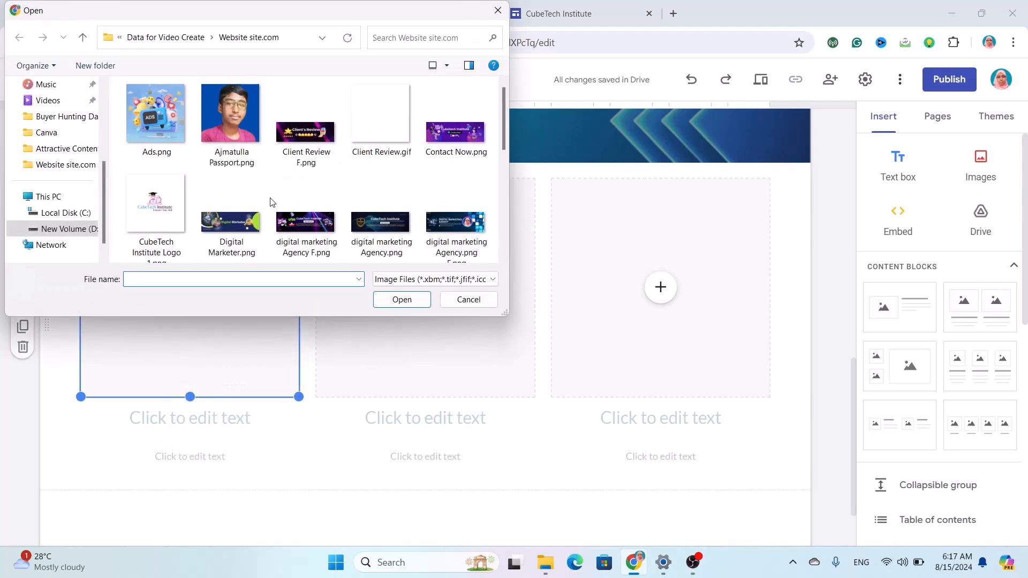
left_click(171, 129)
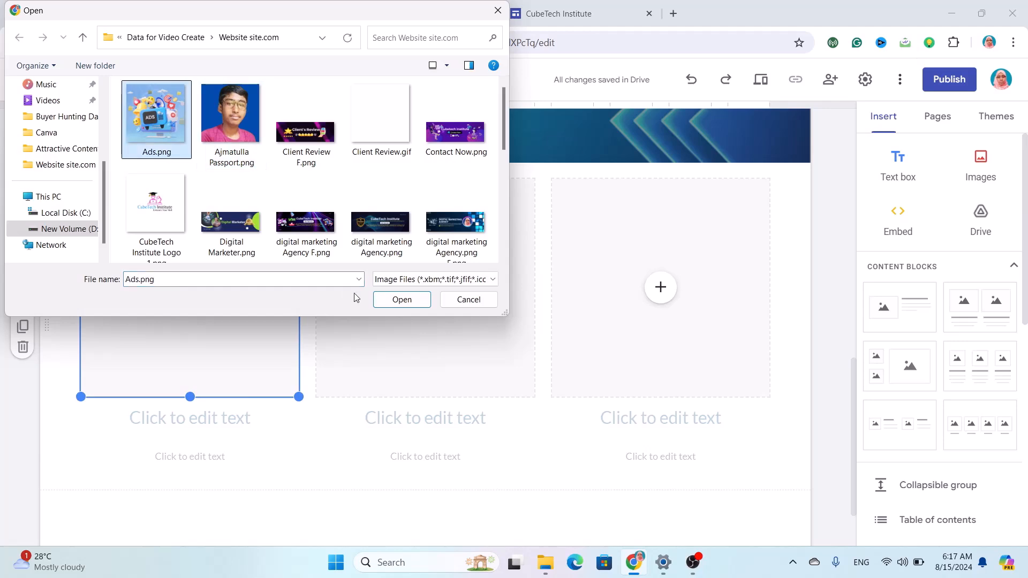
left_click(401, 300)
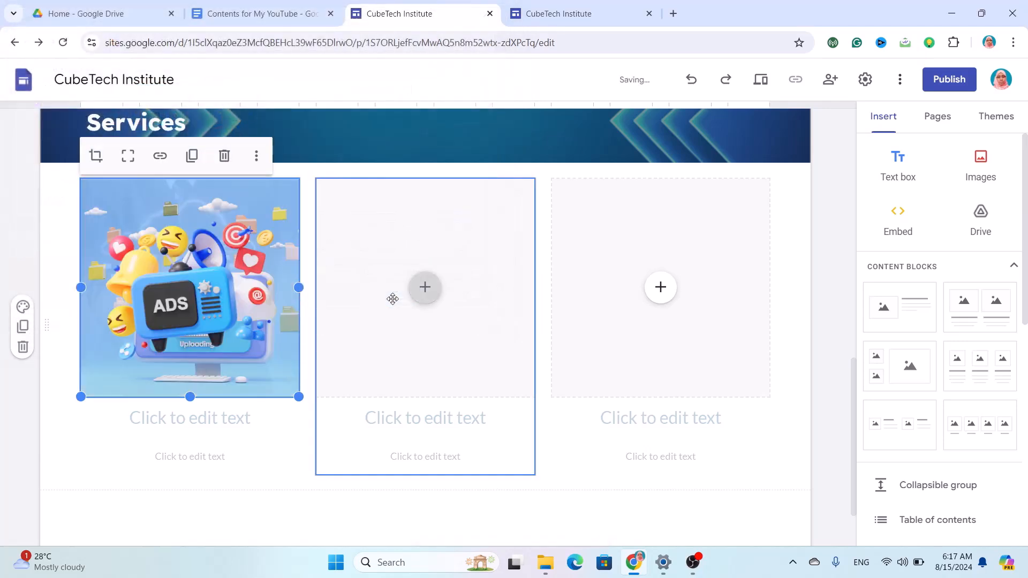
left_click(425, 289)
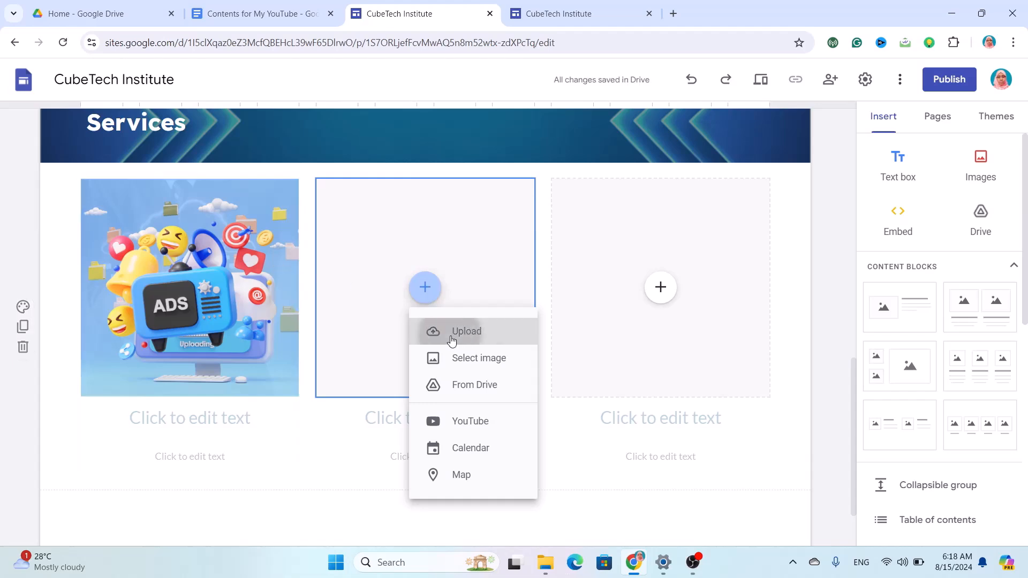
left_click(451, 331)
left_click(230, 214)
left_click(402, 300)
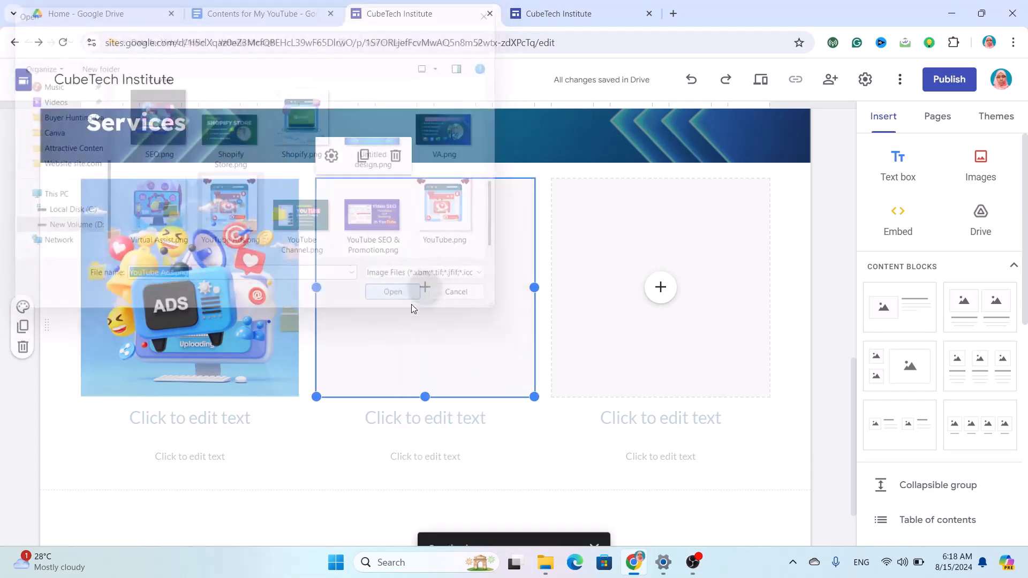
Upload SEO.png into the right card of the block.
left_click(661, 289)
left_click(689, 334)
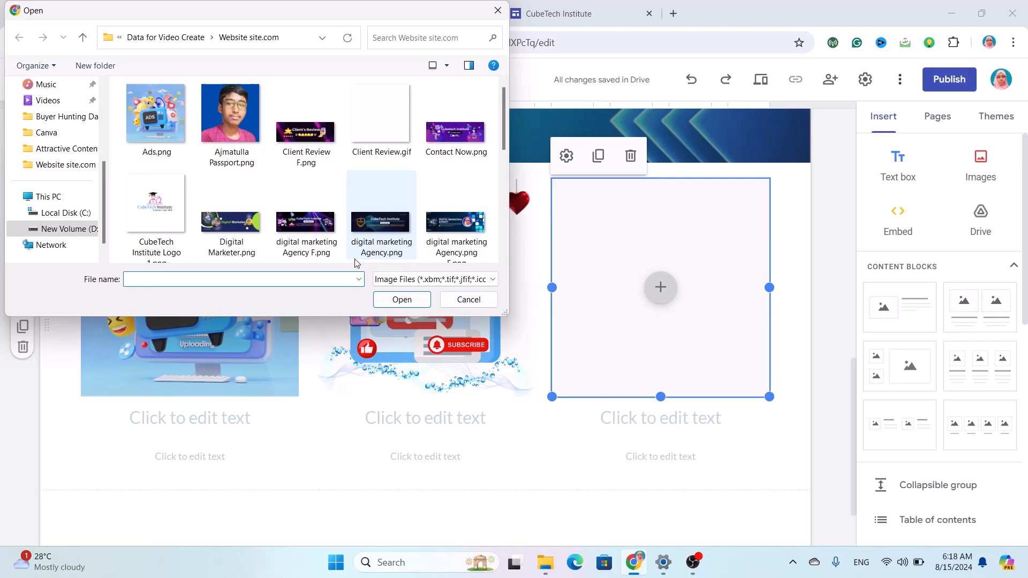
scroll(317, 228, "down", 2)
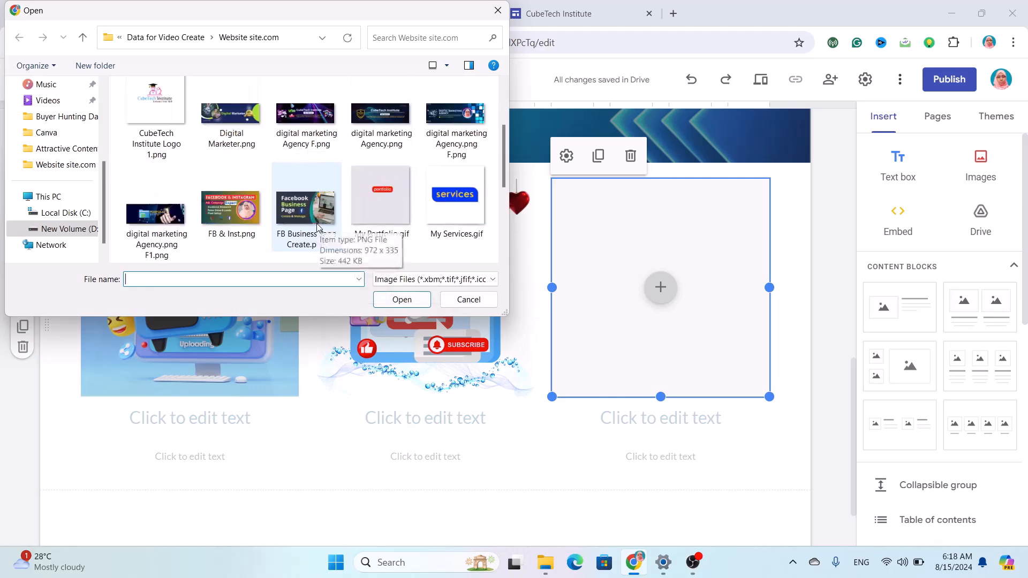
scroll(318, 228, "down", 4)
left_click(154, 171)
left_click(402, 300)
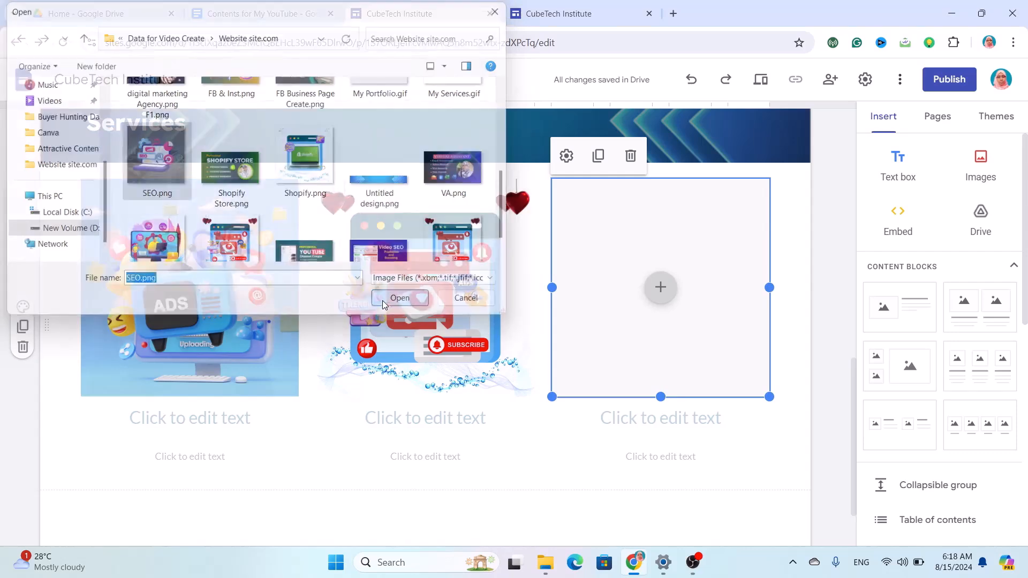
scroll(473, 420, "down", 2)
left_click(474, 421)
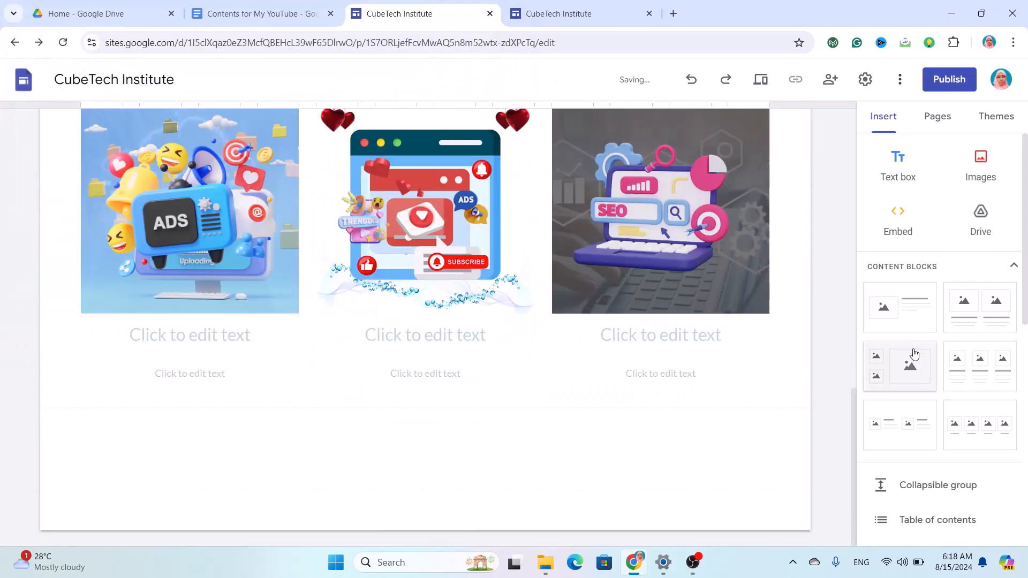
Add another three-image block with Virtual Assist.png in its first card.
left_click(975, 377)
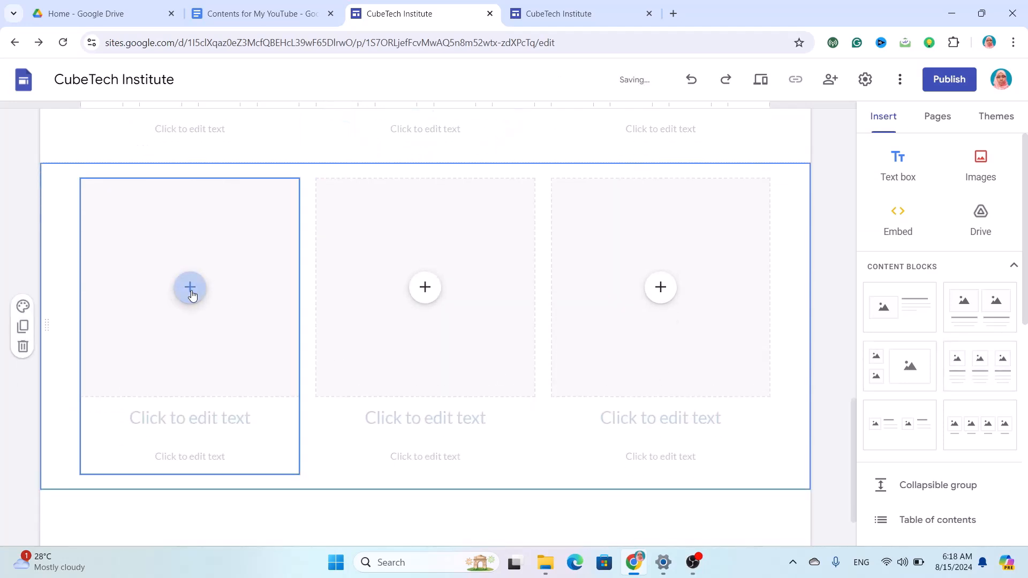
left_click(191, 294)
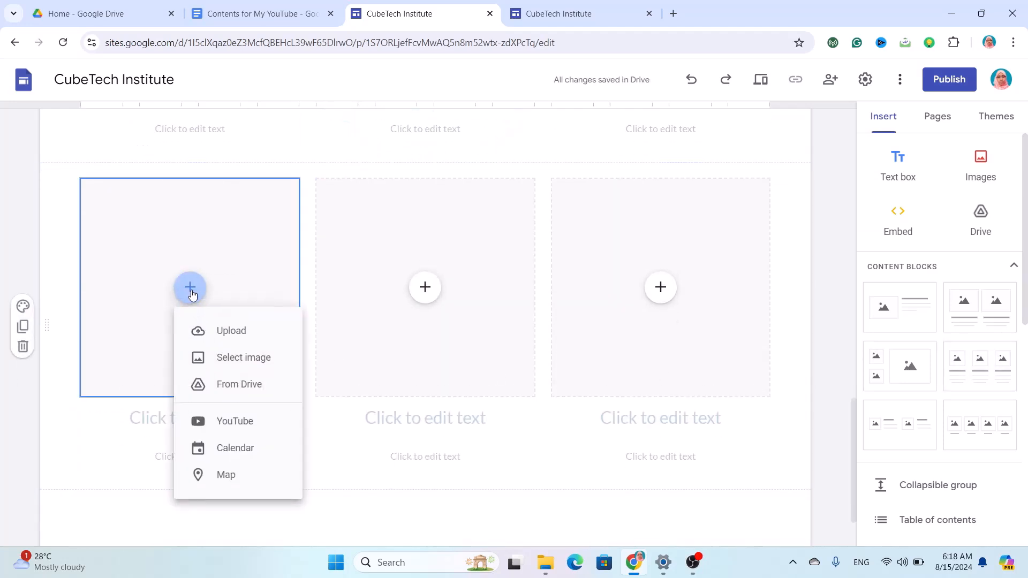
left_click(233, 339)
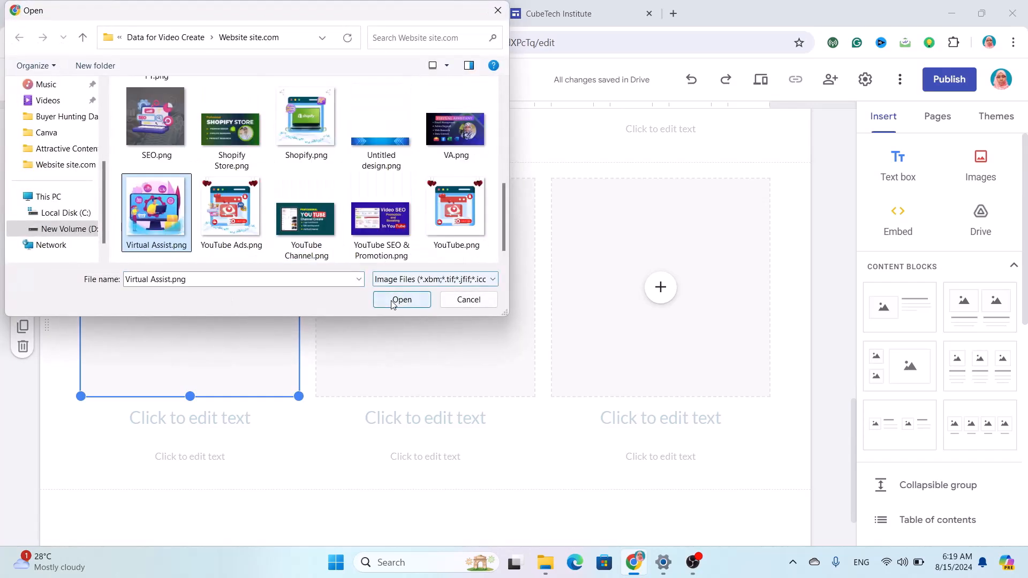
left_click(392, 303)
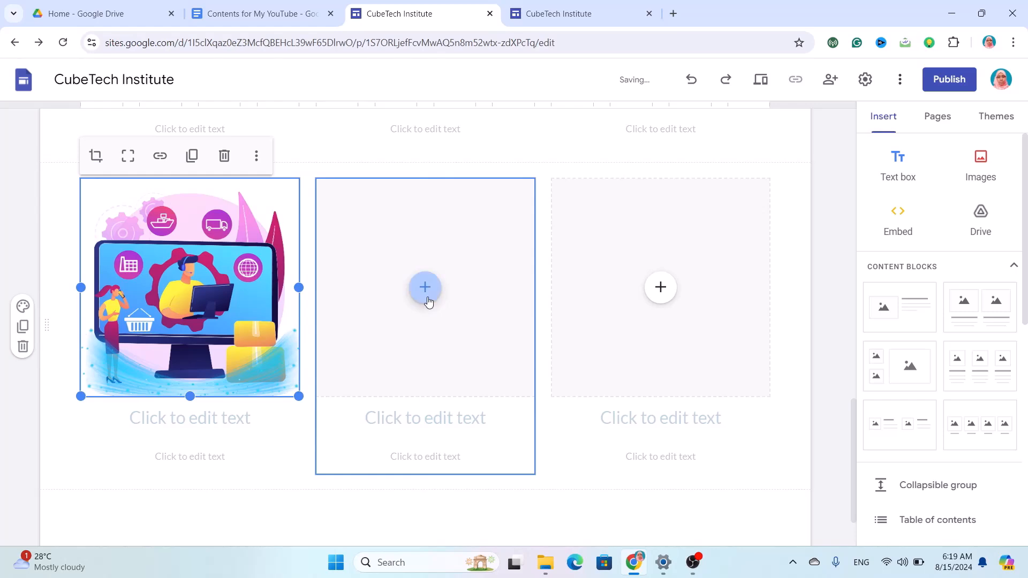
Upload Shopify.png into the middle card of the new row.
left_click(426, 300)
left_click(467, 331)
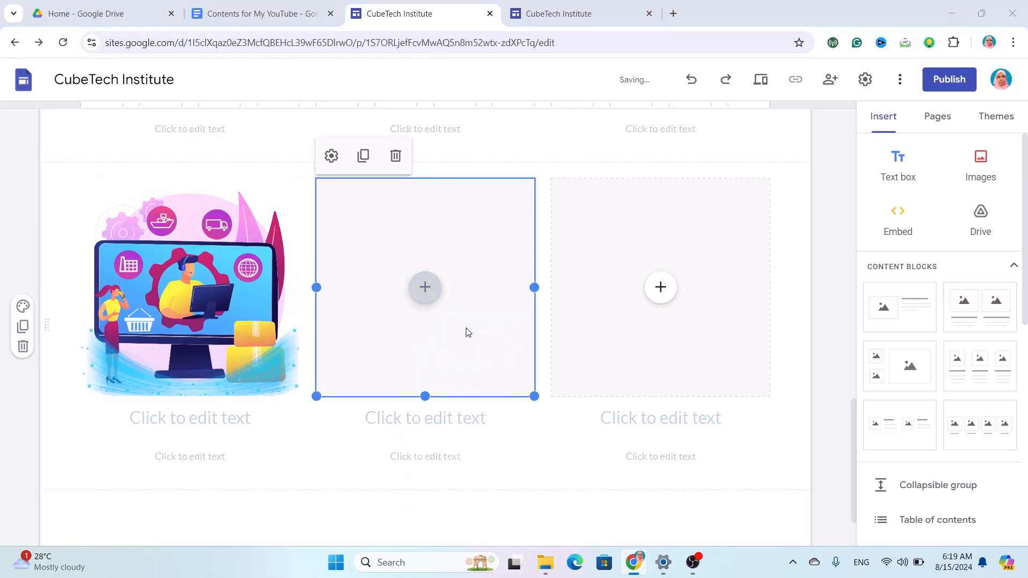
scroll(379, 205, "down", 3)
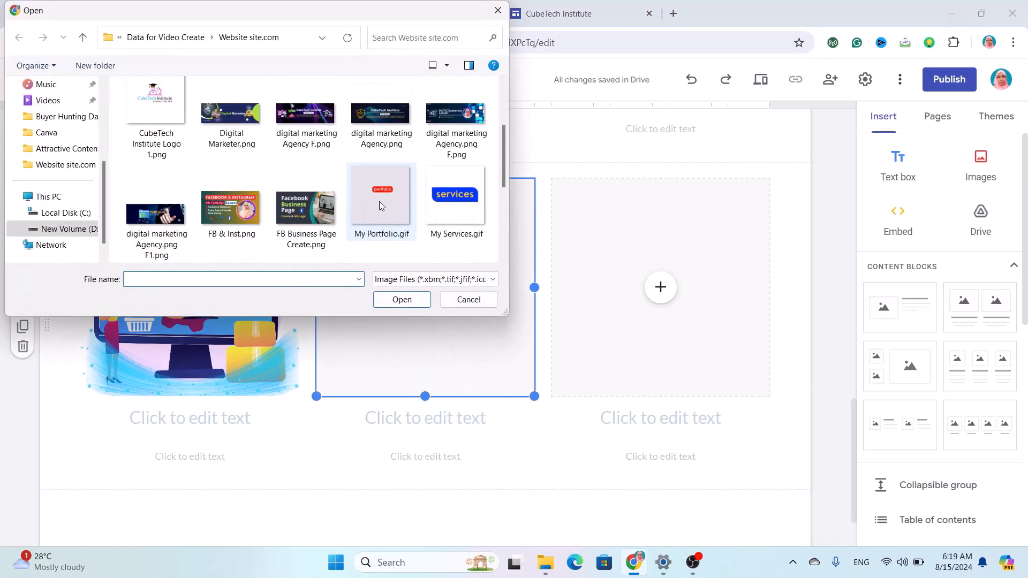
scroll(379, 206, "down", 5)
left_click(294, 138)
left_click(394, 298)
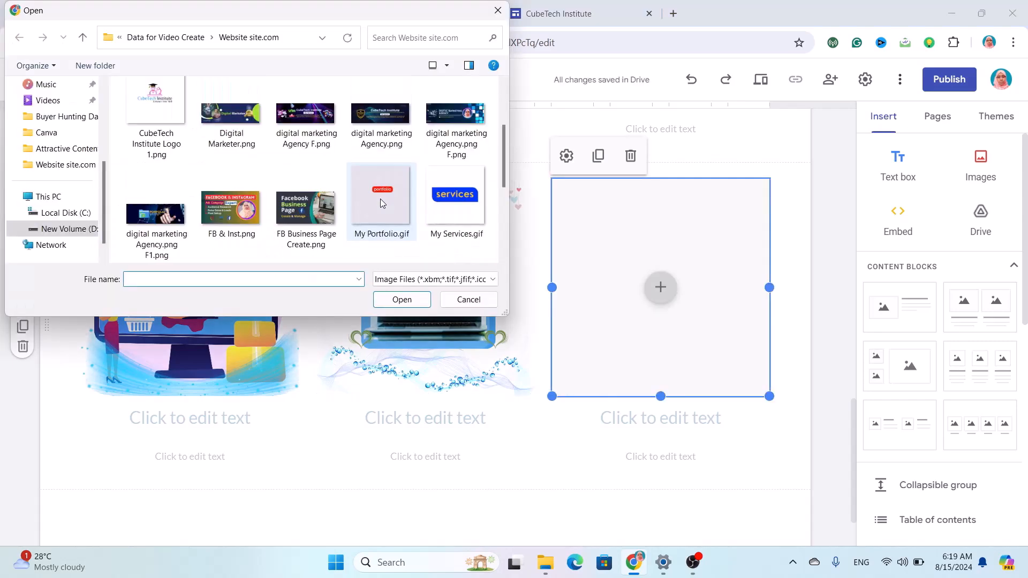
Upload YouTube.png into the third card of the new row.
scroll(380, 199, "down", 3)
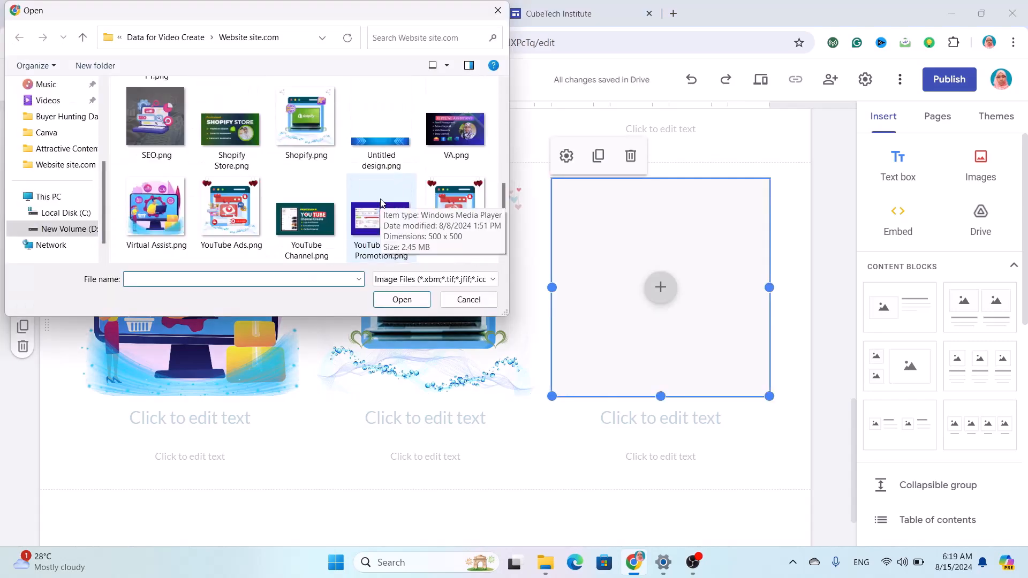
left_click(453, 200)
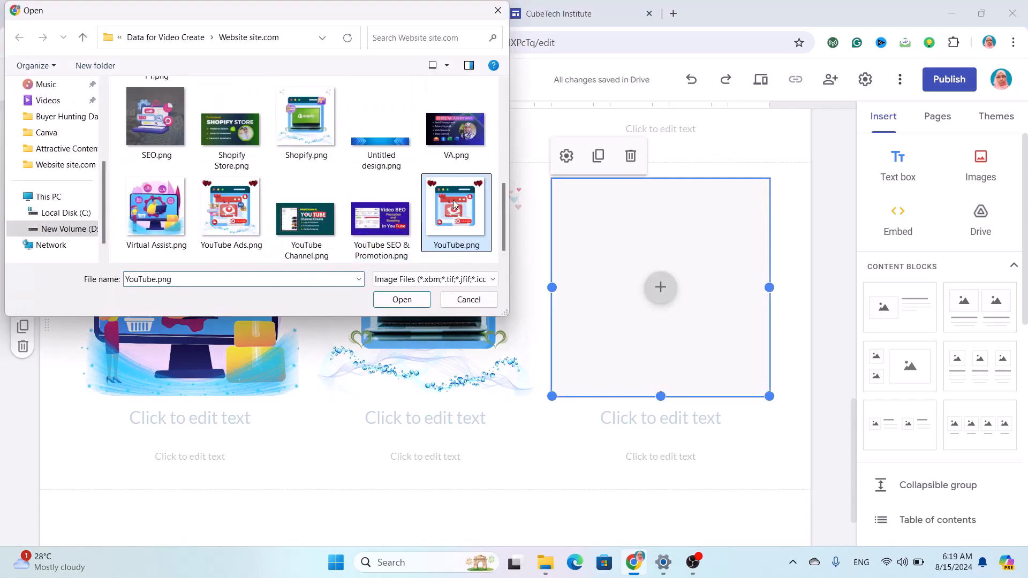
left_click(416, 302)
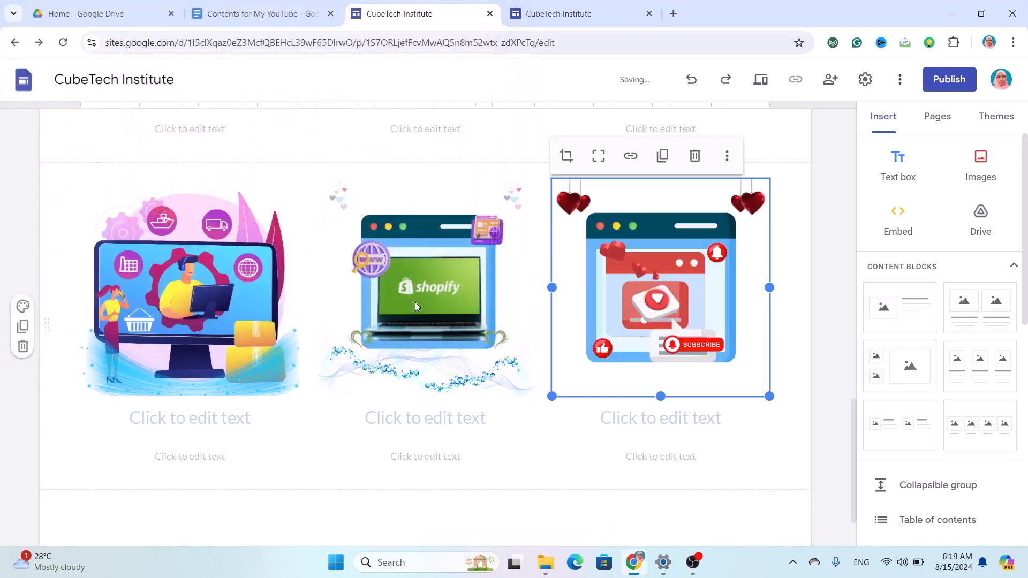
scroll(493, 304, "up", 3)
scroll(494, 304, "up", 1)
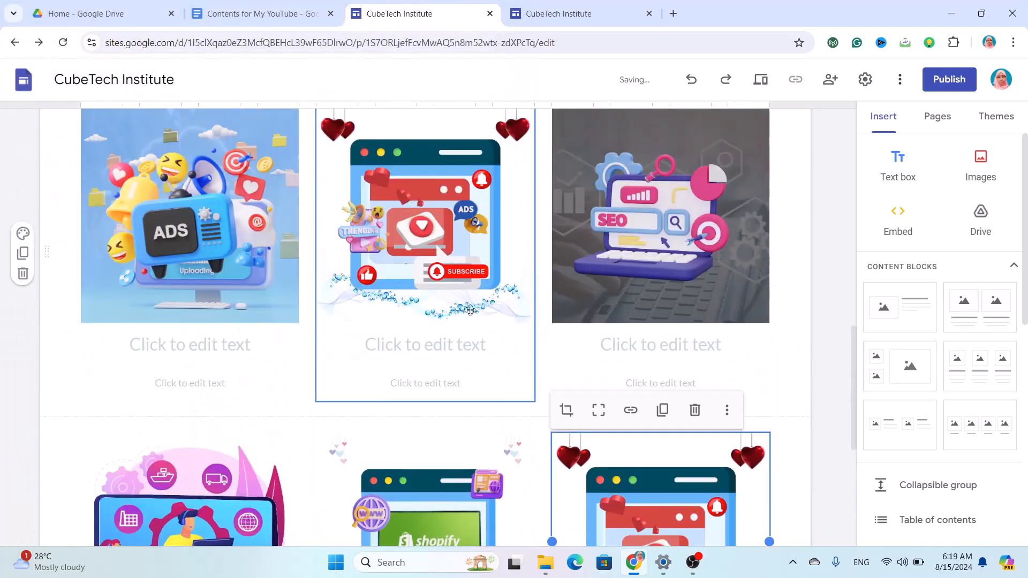
Caption the first card 'Advertising' in bold black 16-point Lexend.
left_click(207, 351)
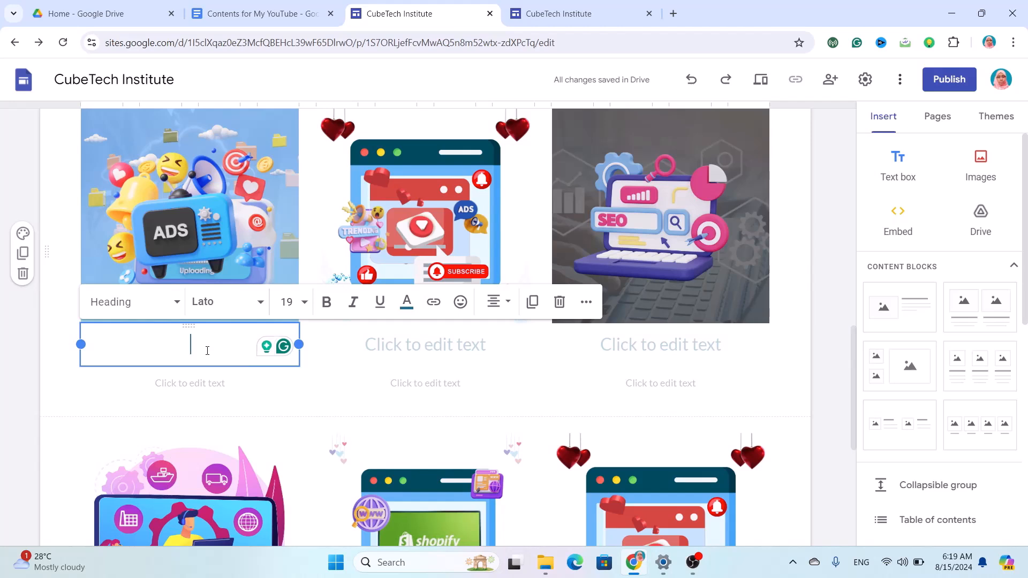
type("Adv")
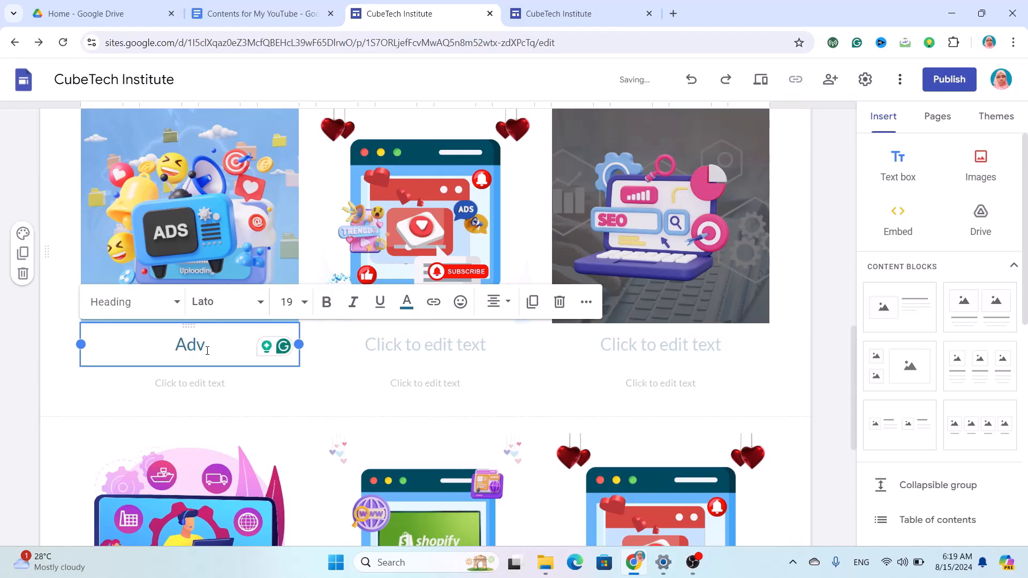
type("erti")
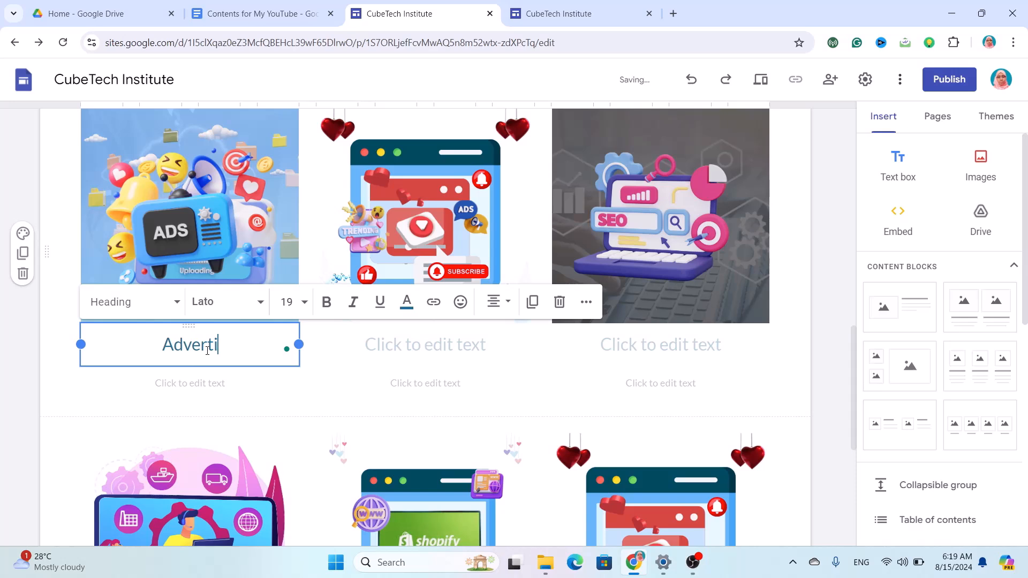
type("sing")
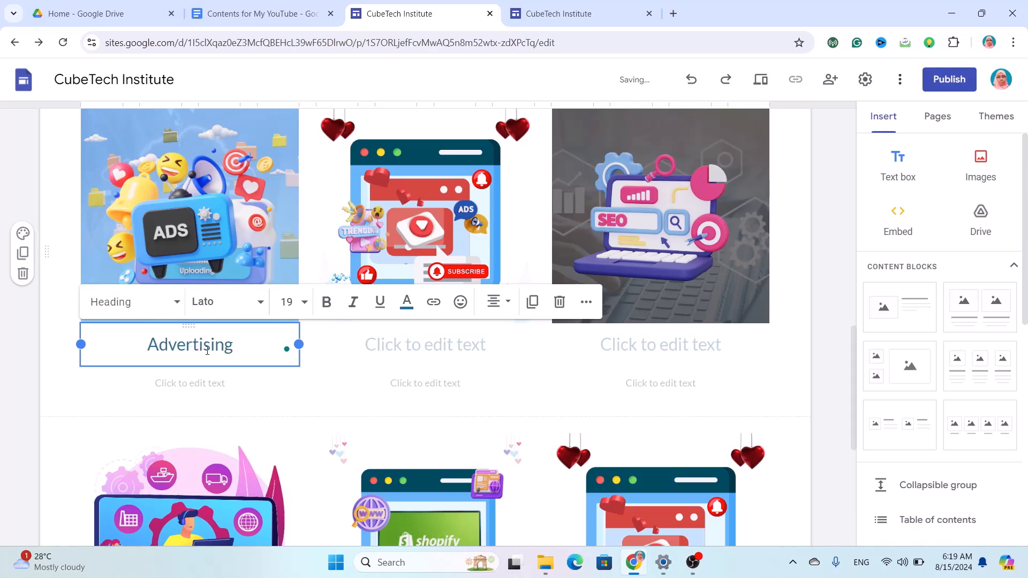
double_click(233, 345)
left_click(225, 302)
scroll(231, 489, "down", 2)
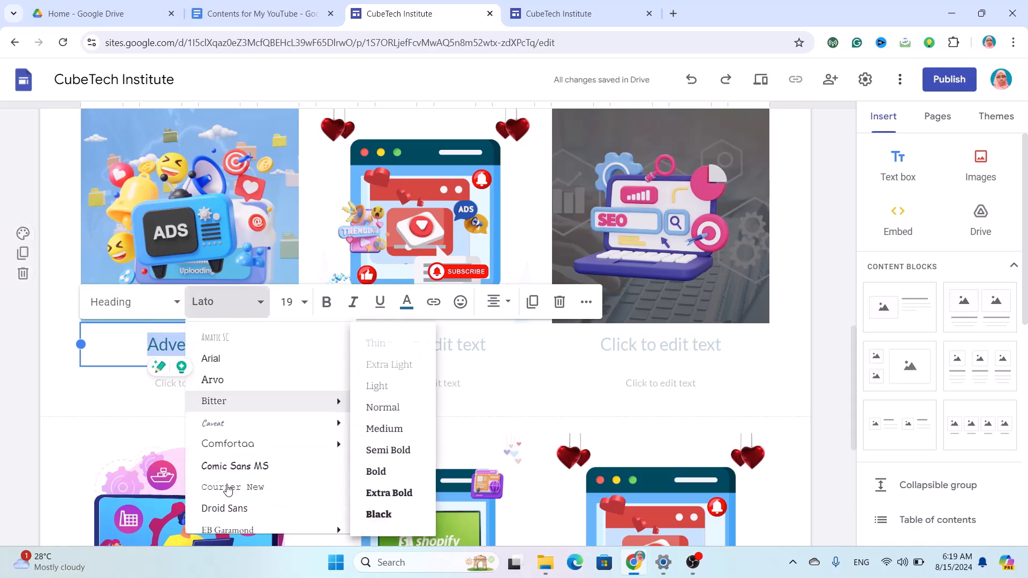
scroll(239, 502, "down", 3)
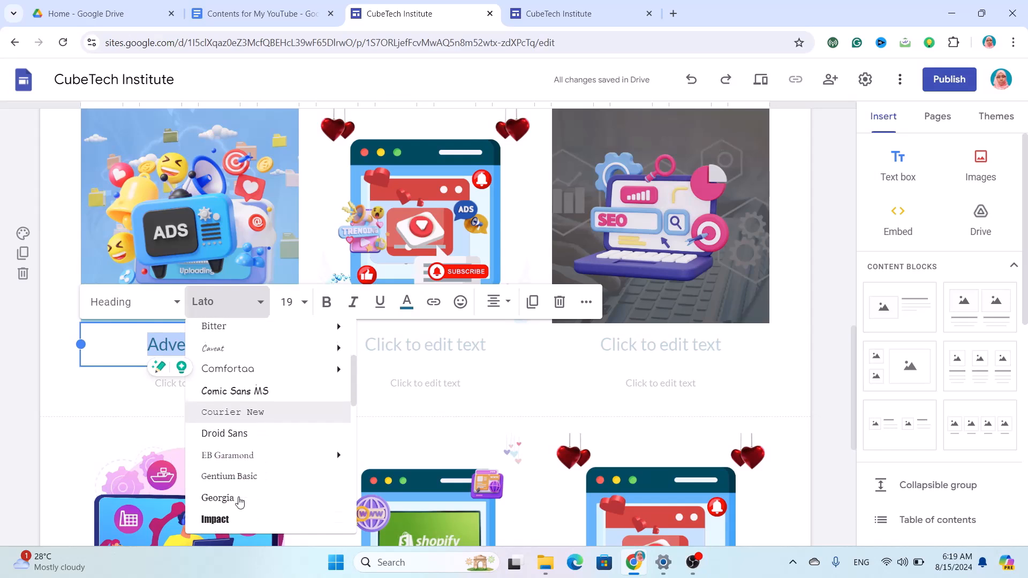
left_click(239, 485)
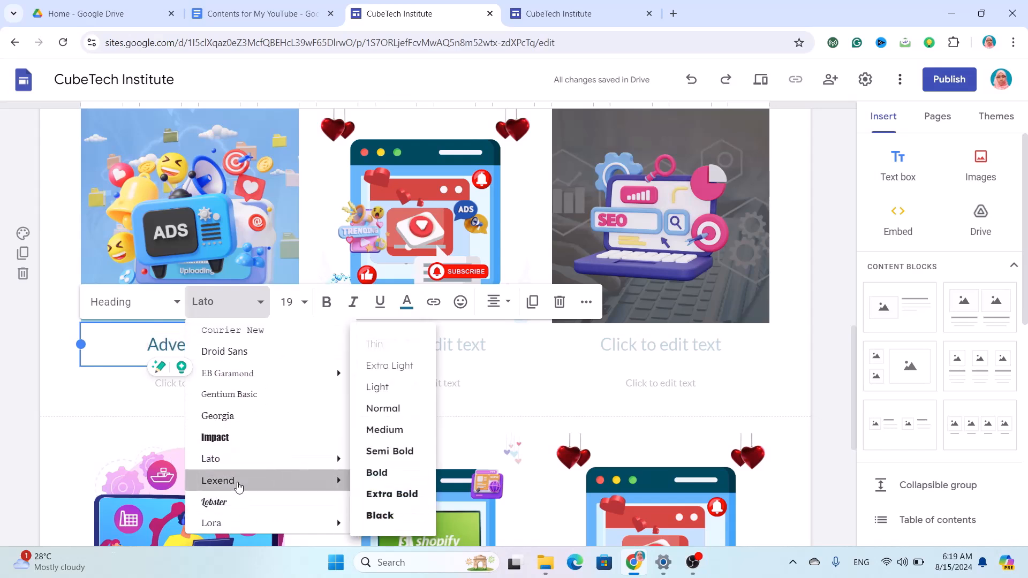
left_click(294, 303)
type("16")
left_click(326, 301)
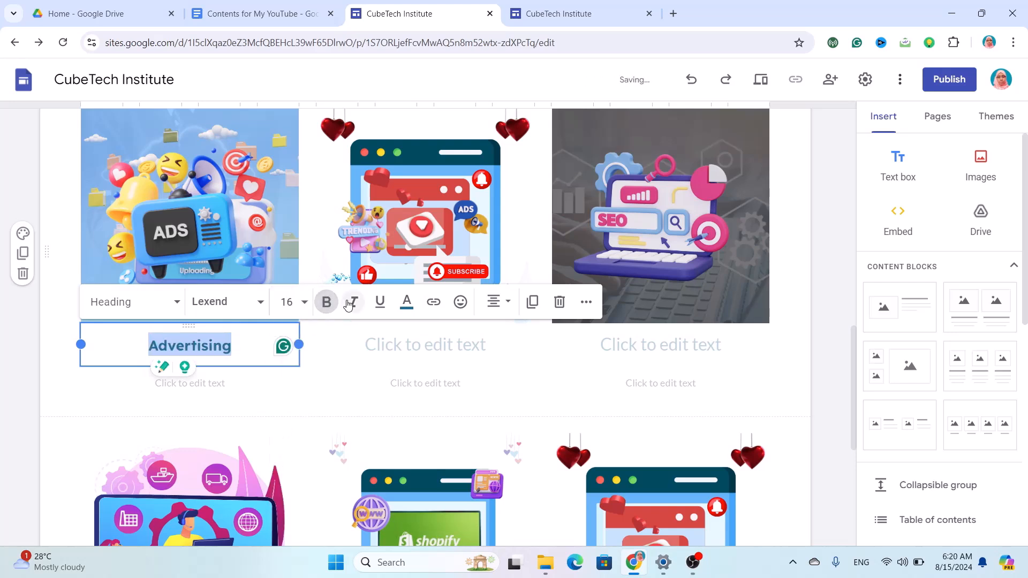
left_click(407, 301)
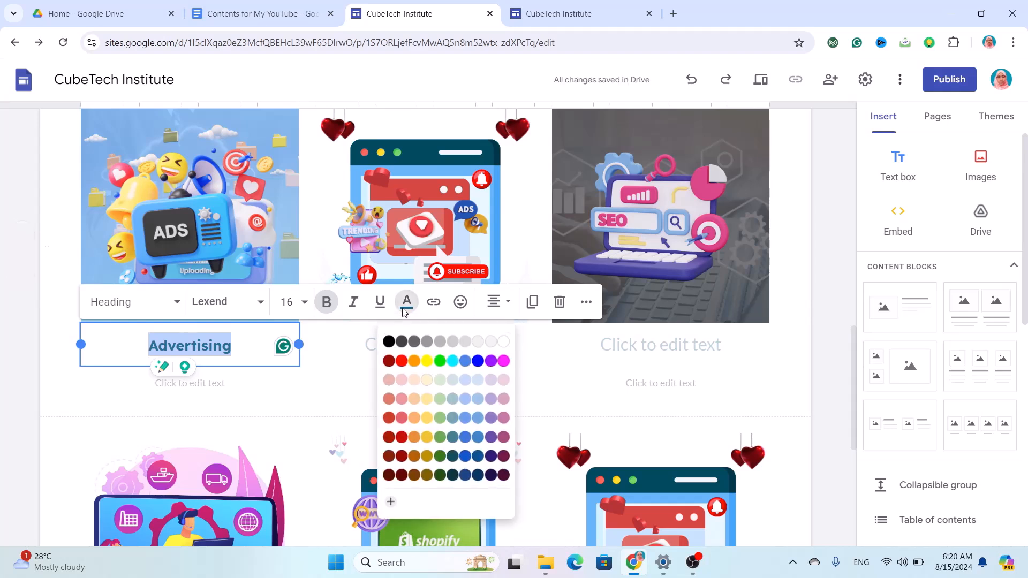
left_click(383, 337)
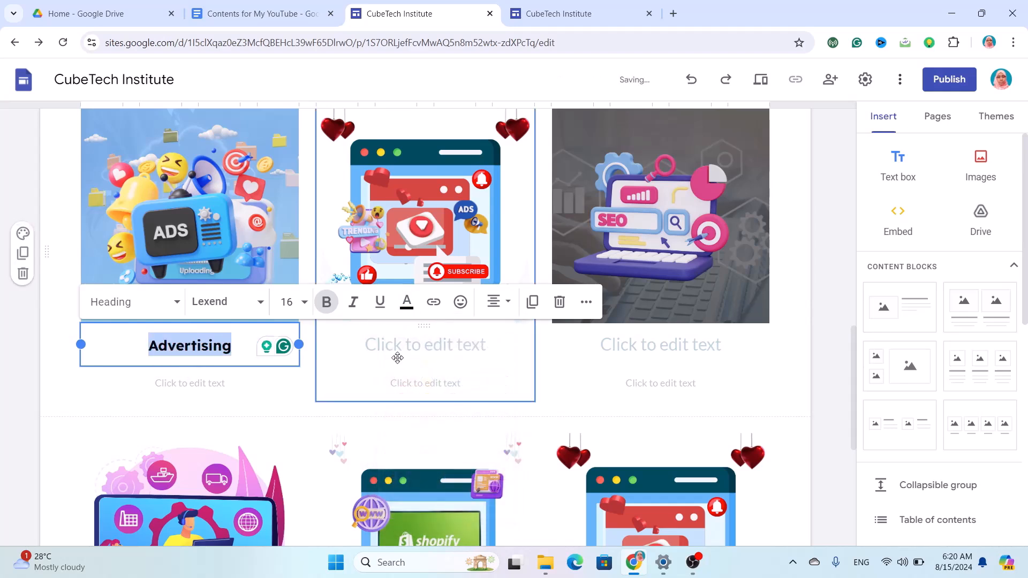
Delete the empty box under Advertising and caption the middle card 'YouTube SEO & Promotion'.
left_click(257, 385)
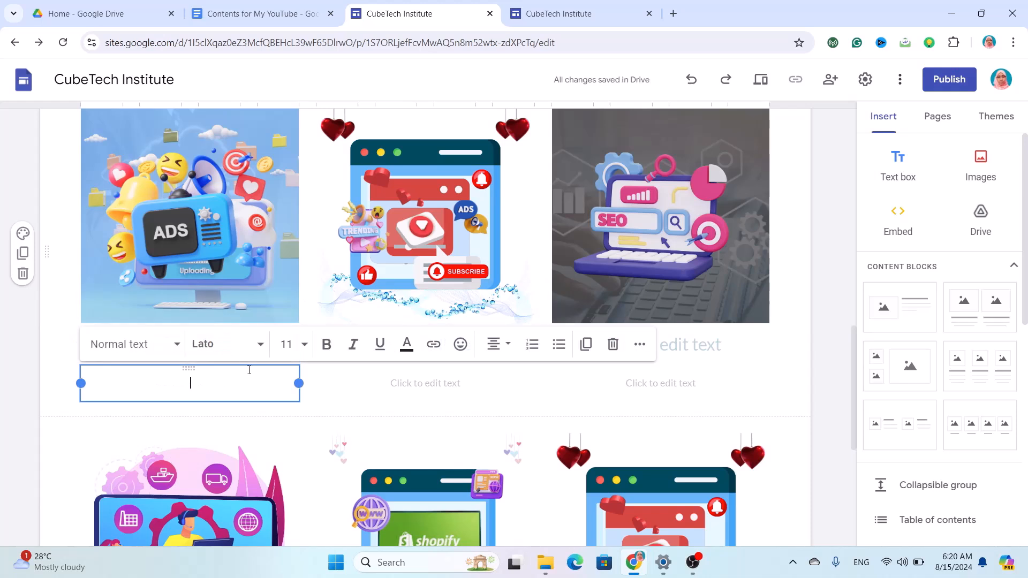
left_click(613, 345)
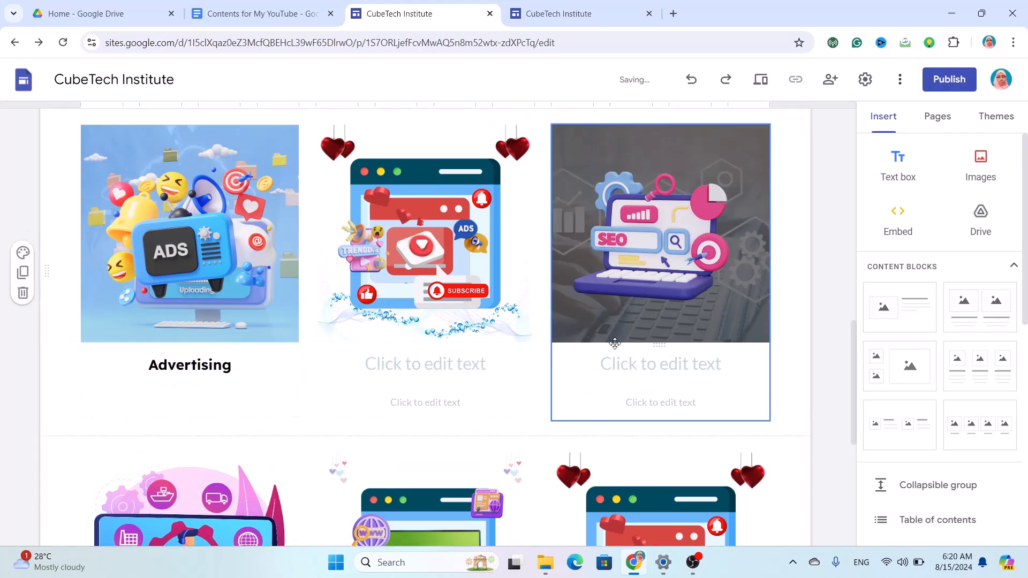
left_click(433, 370)
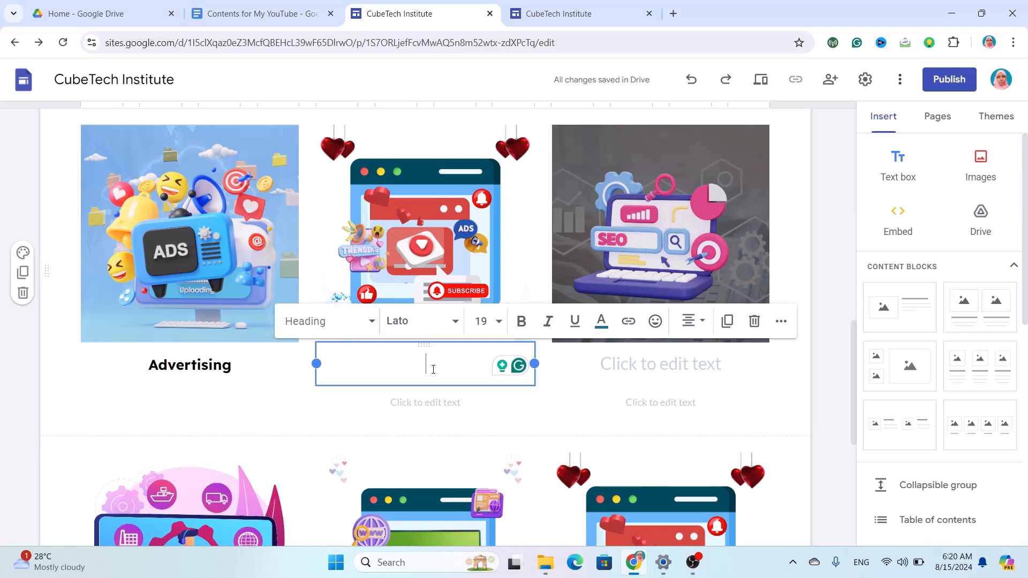
type("YouTub")
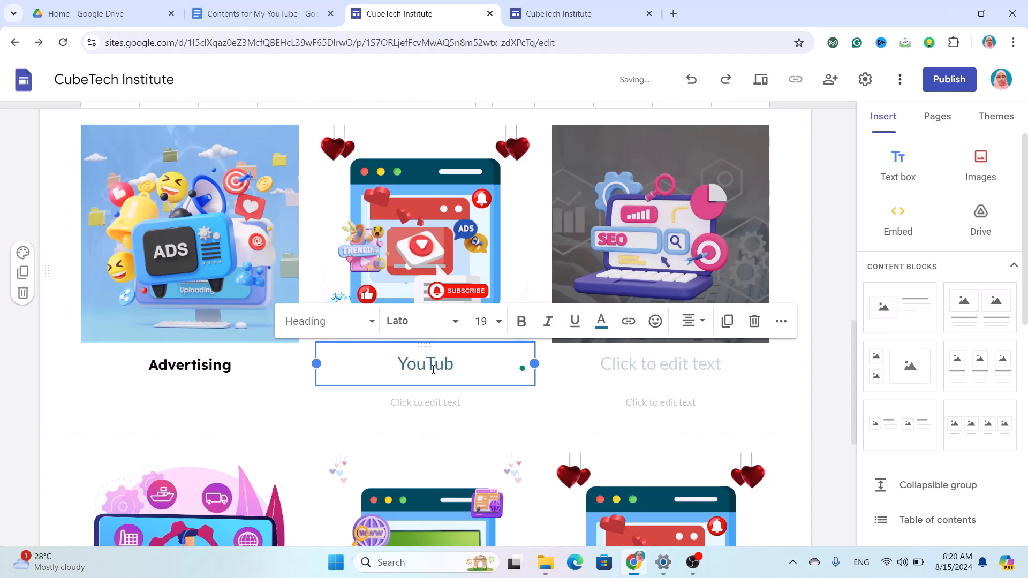
type("e SEO")
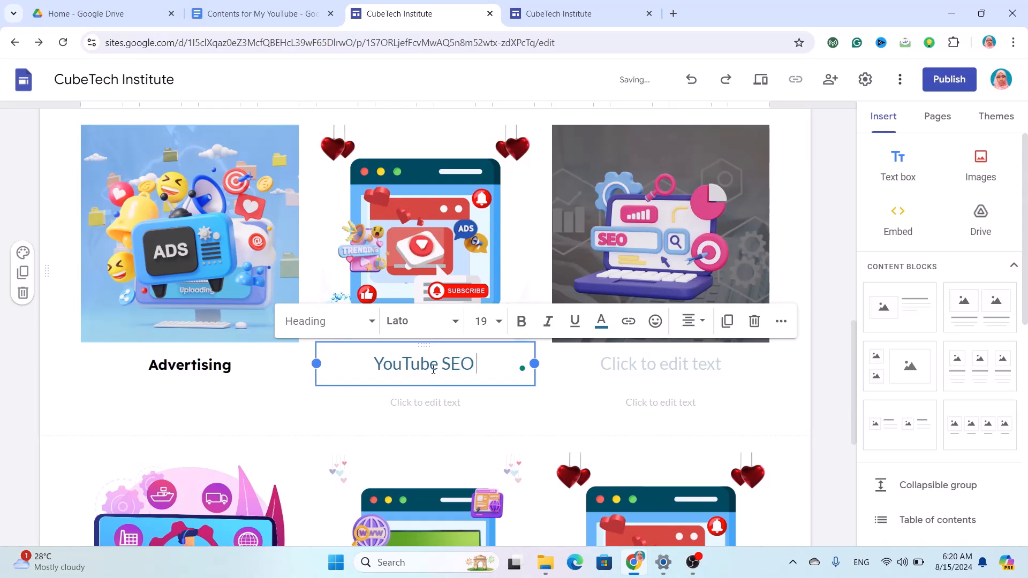
type(" & P")
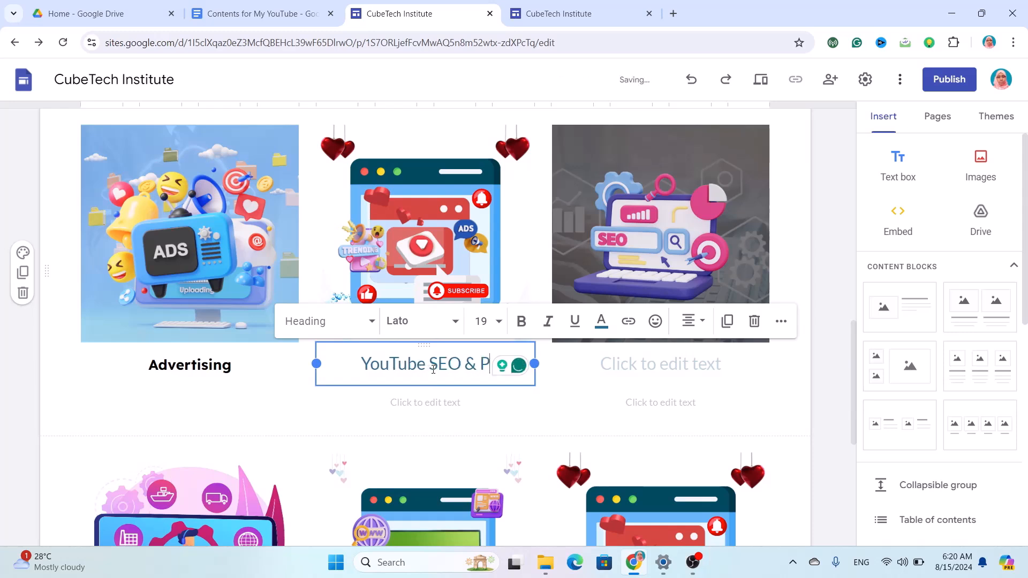
type("romotion")
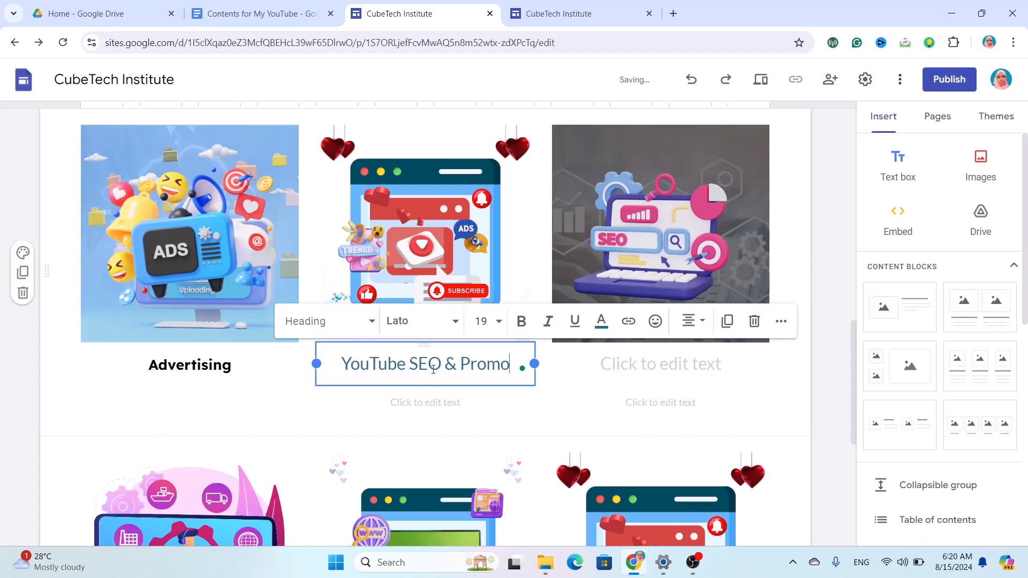
Format the YouTube SEO & Promotion caption in bold black 16-point Lexend.
key("ctrl+a")
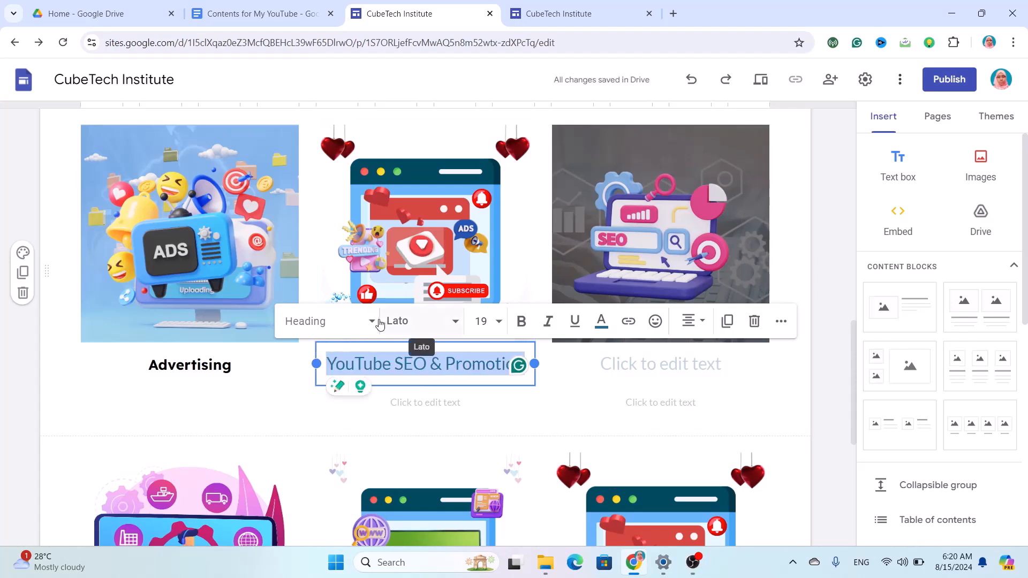
left_click(449, 327)
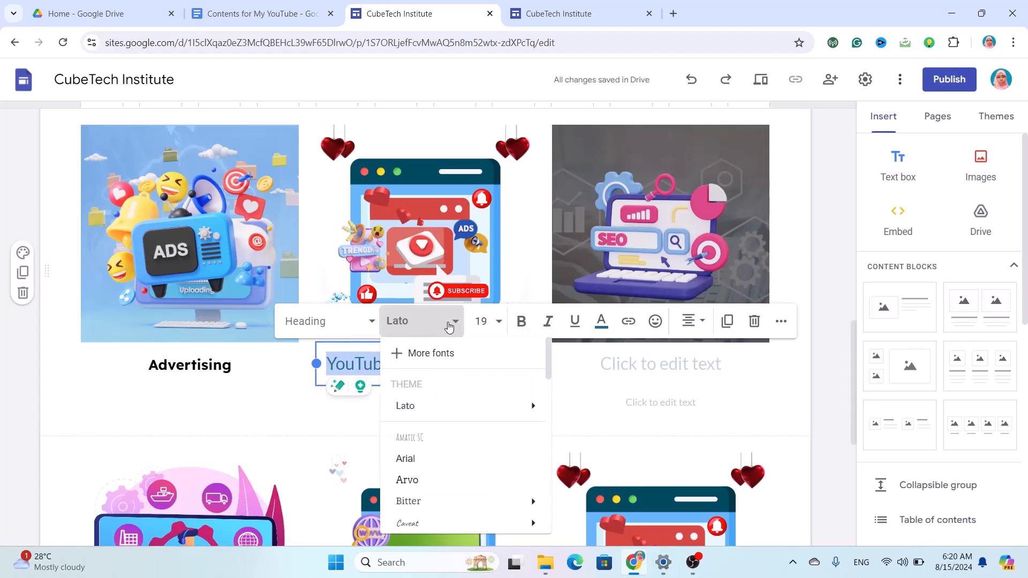
scroll(436, 465, "down", 3)
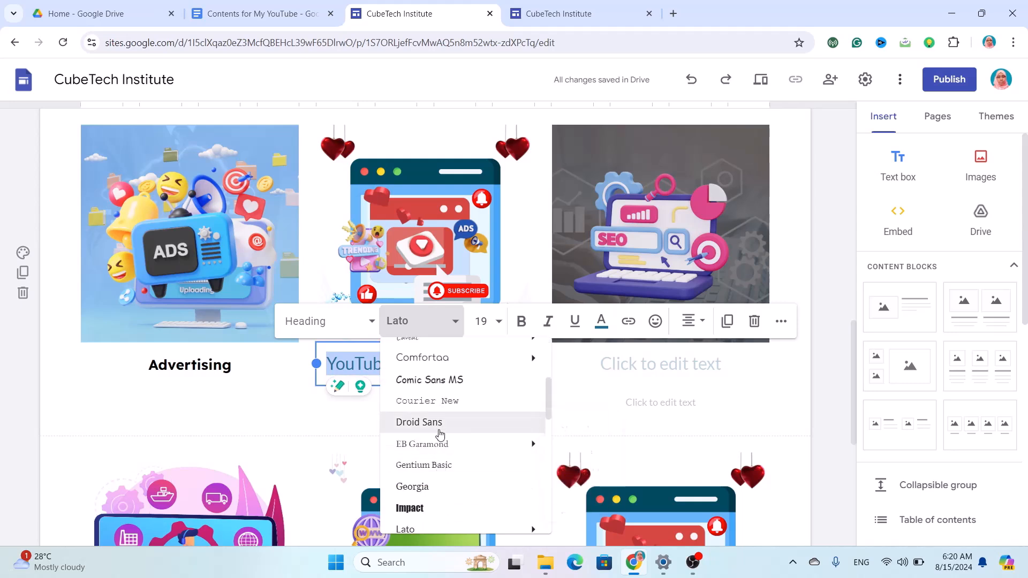
scroll(440, 515, "down", 2)
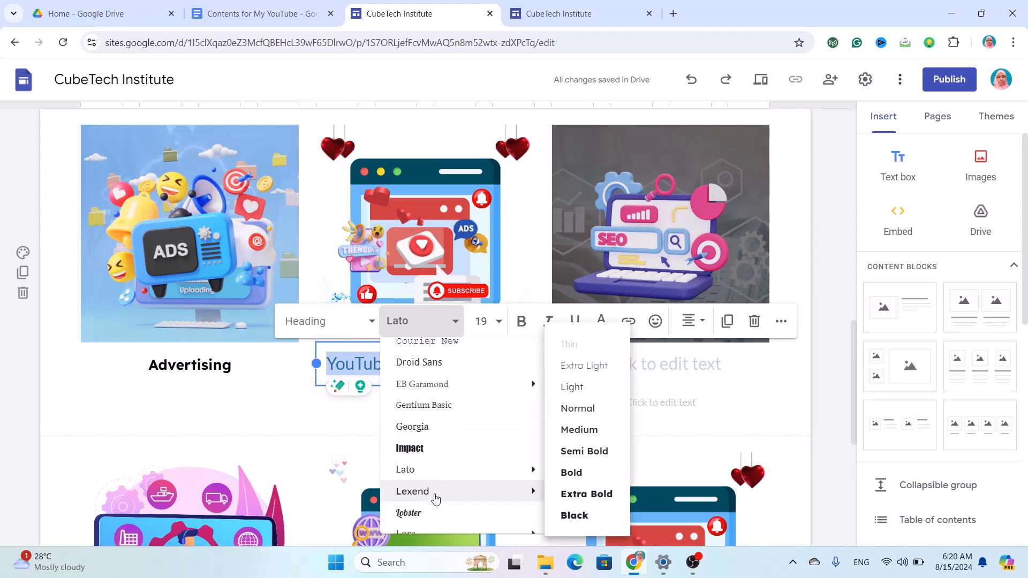
left_click(465, 491)
left_click(484, 332)
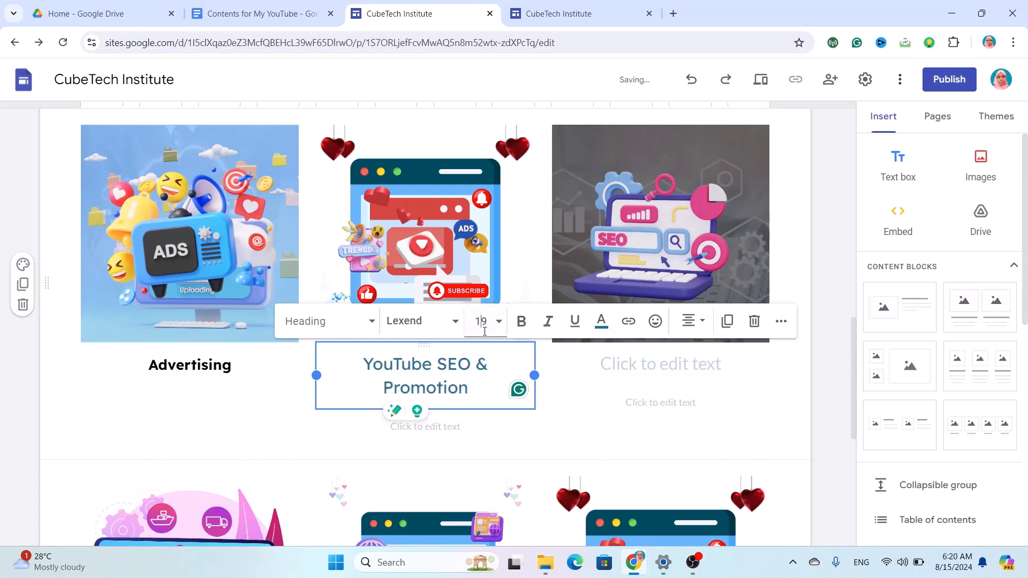
type("6")
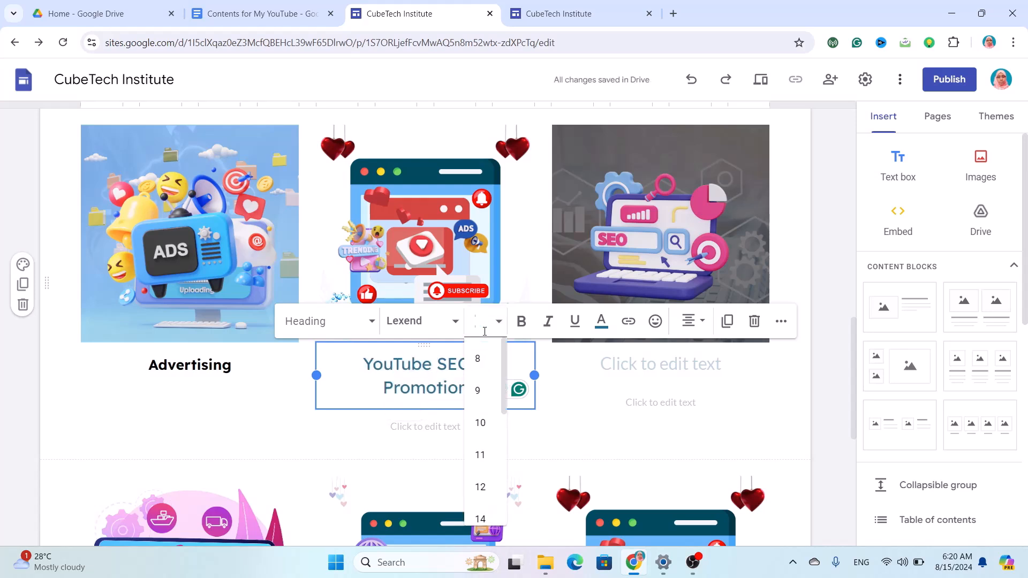
key("Return")
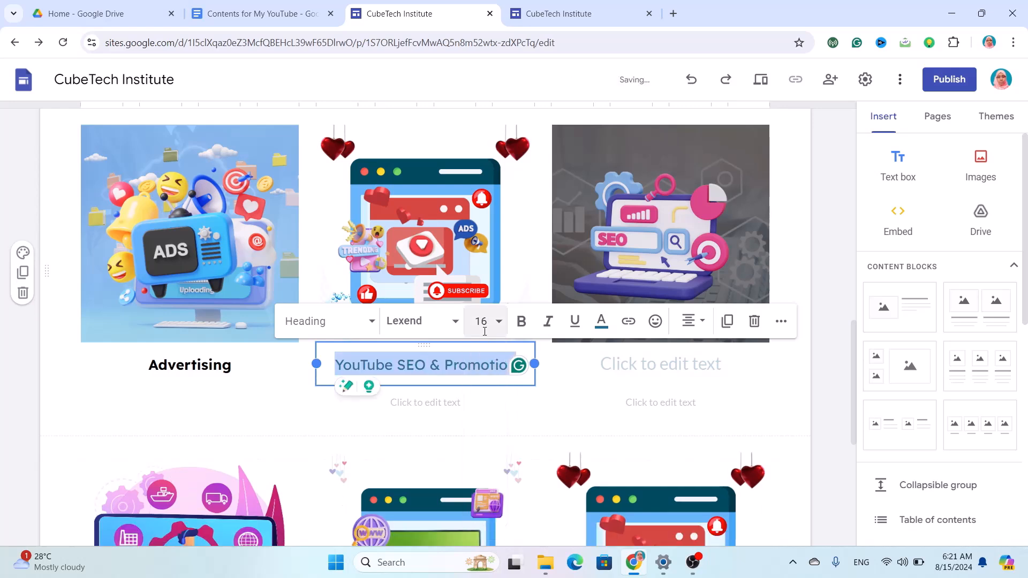
left_click(521, 321)
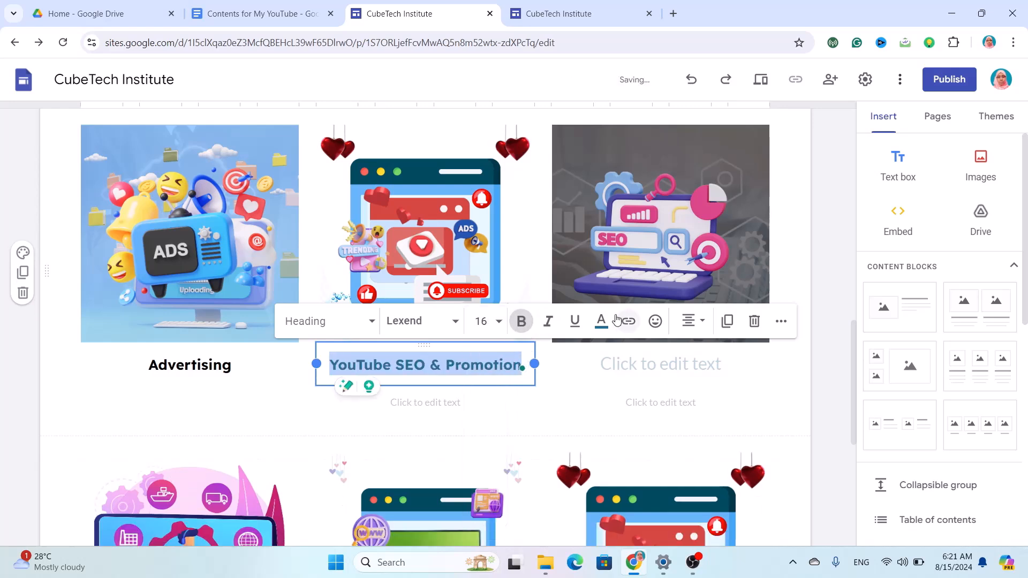
left_click(602, 324)
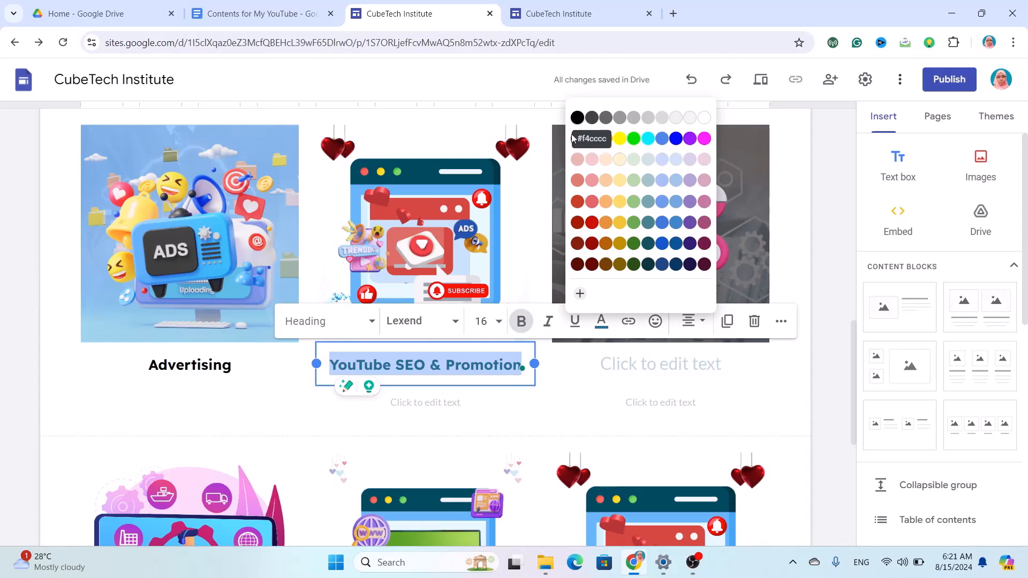
left_click(577, 118)
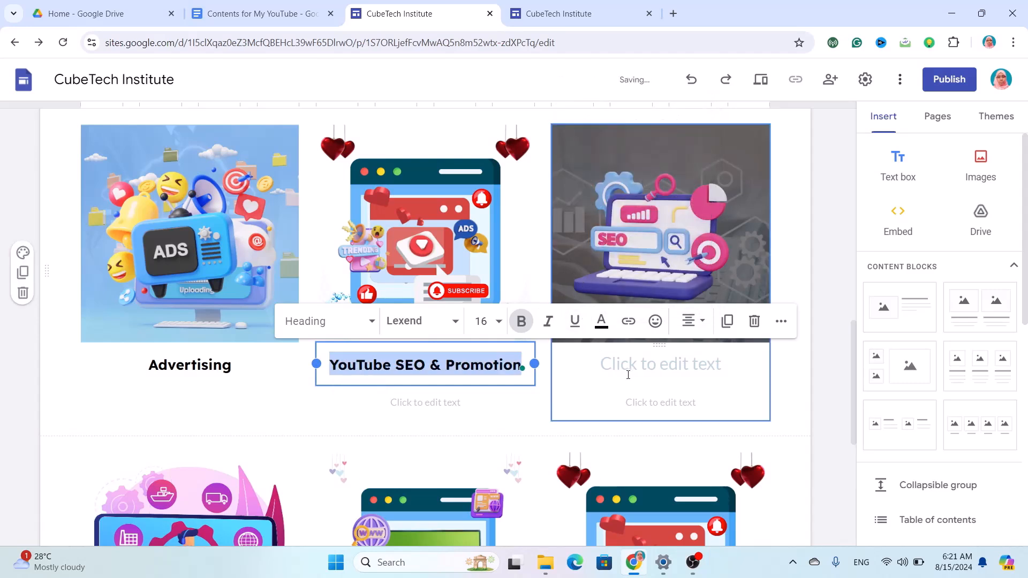
left_click(645, 360)
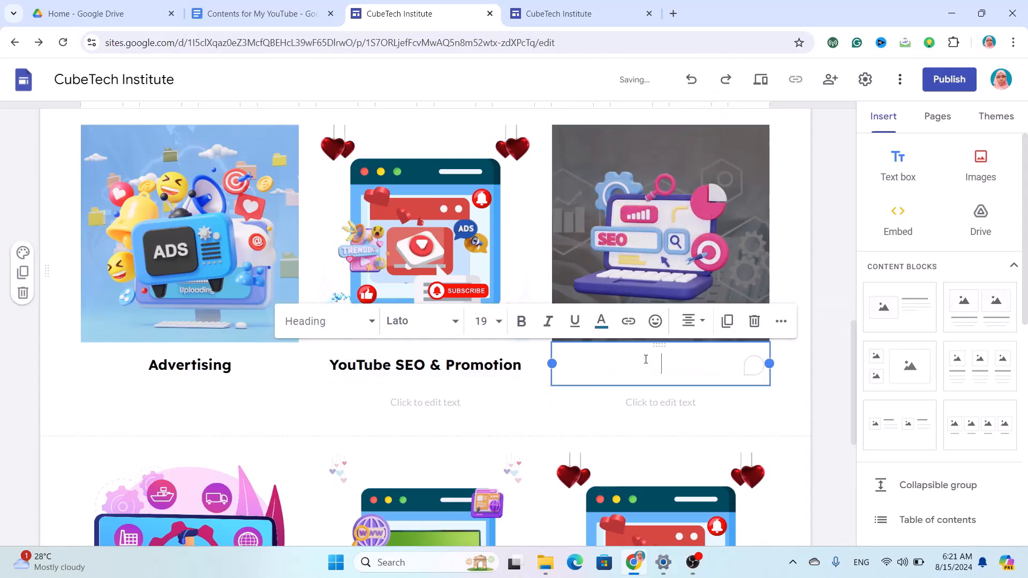
Delete the middle card's empty description box and caption the right card 'SEO Optimization'.
left_click(415, 408)
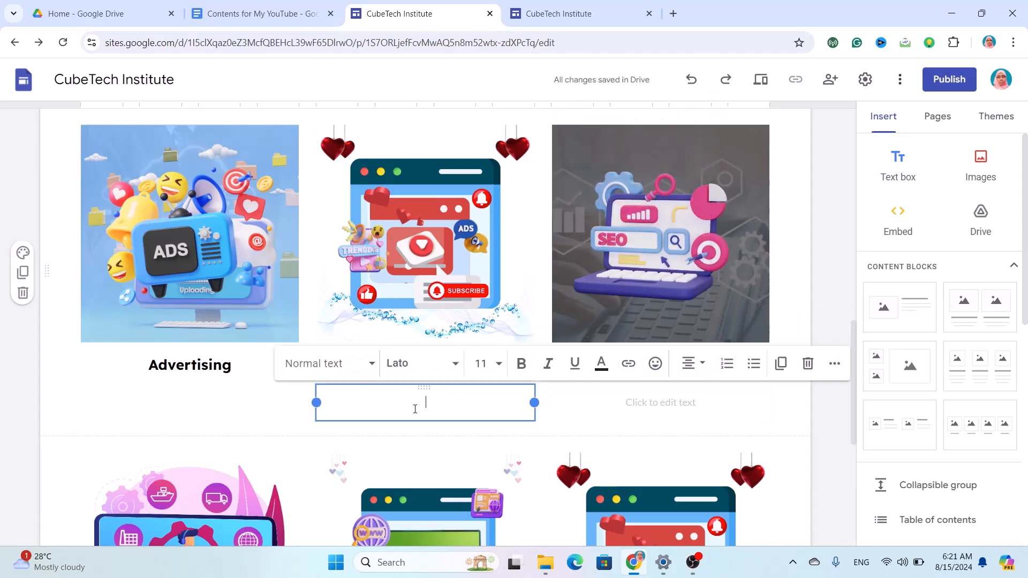
left_click(808, 363)
left_click(681, 356)
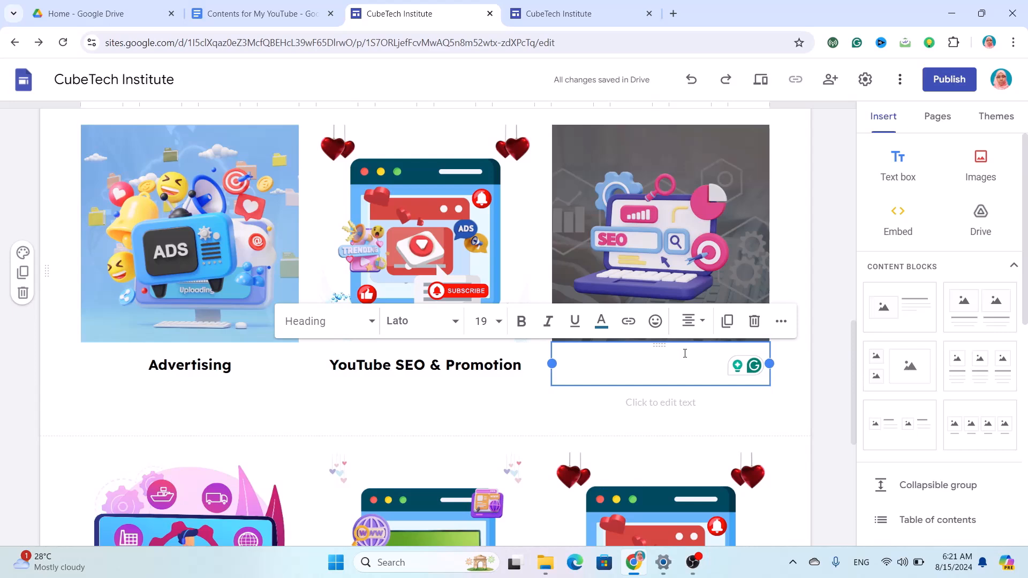
type("SEO ")
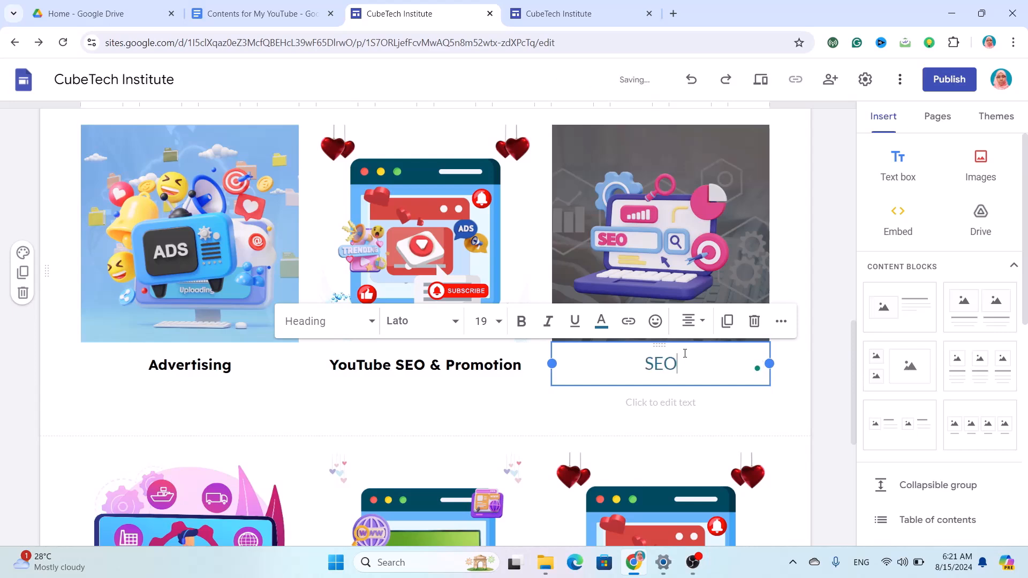
type("Optimization")
Format the SEO Optimization caption in bold black 16-point Lexend.
left_click_drag(592, 364, 728, 364)
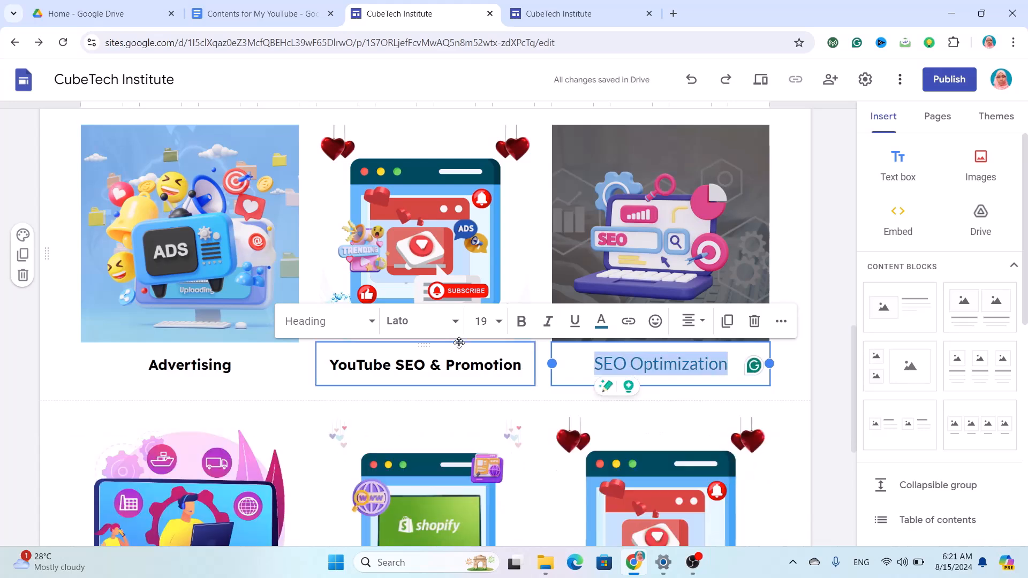
left_click(447, 332)
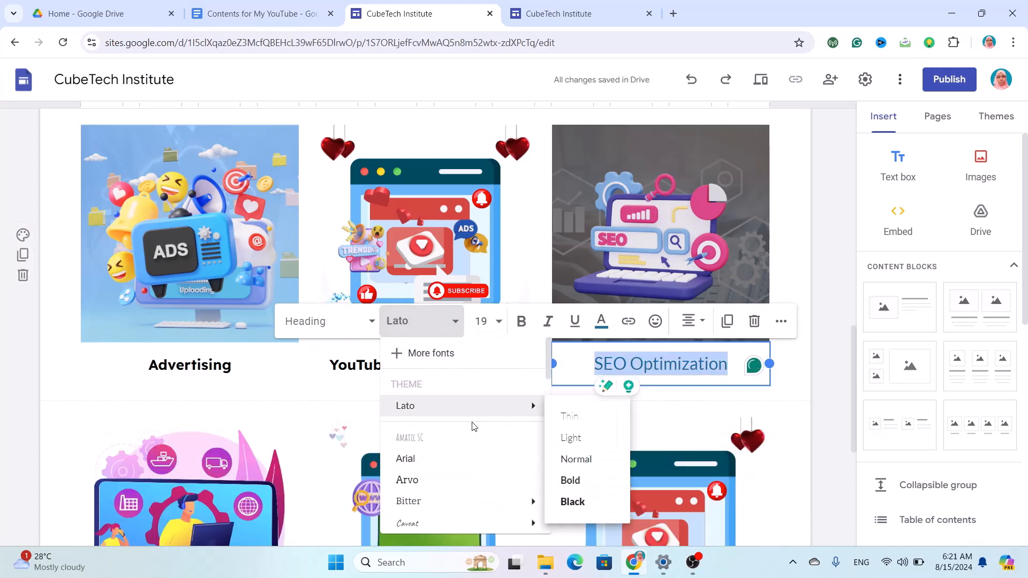
scroll(471, 427, "down", 2)
scroll(472, 427, "down", 2)
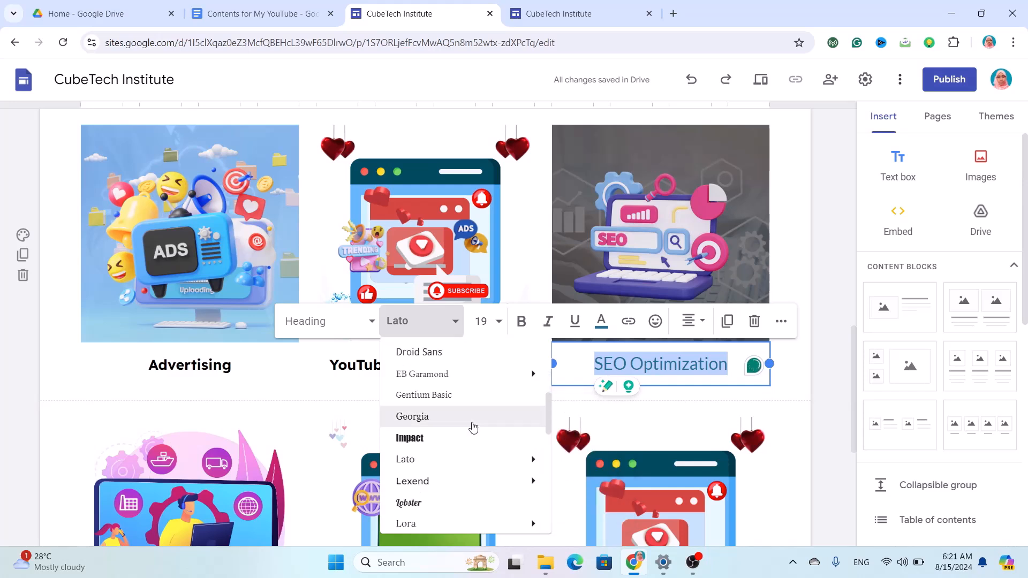
left_click(416, 485)
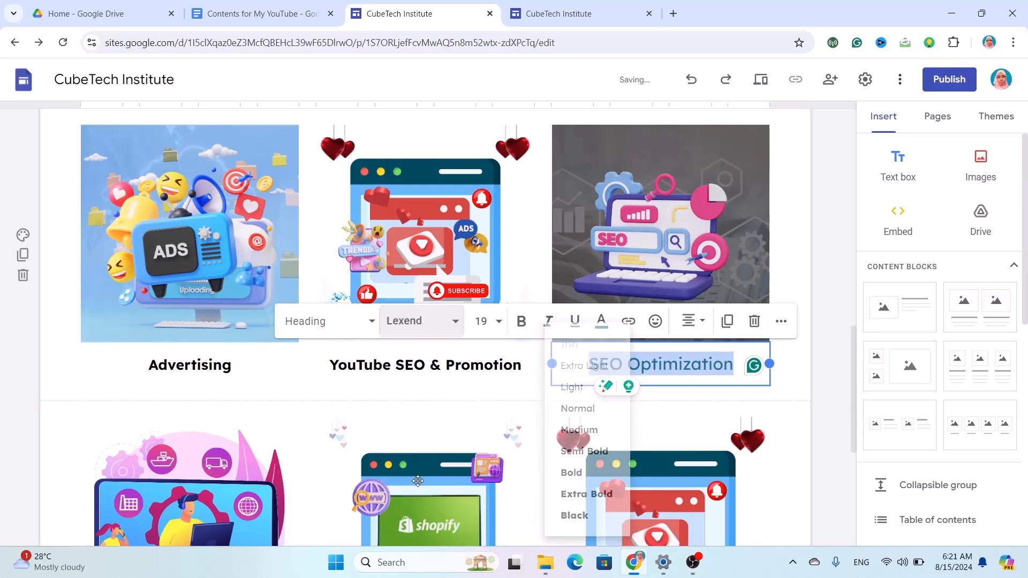
left_click(476, 330)
key("BackSpace")
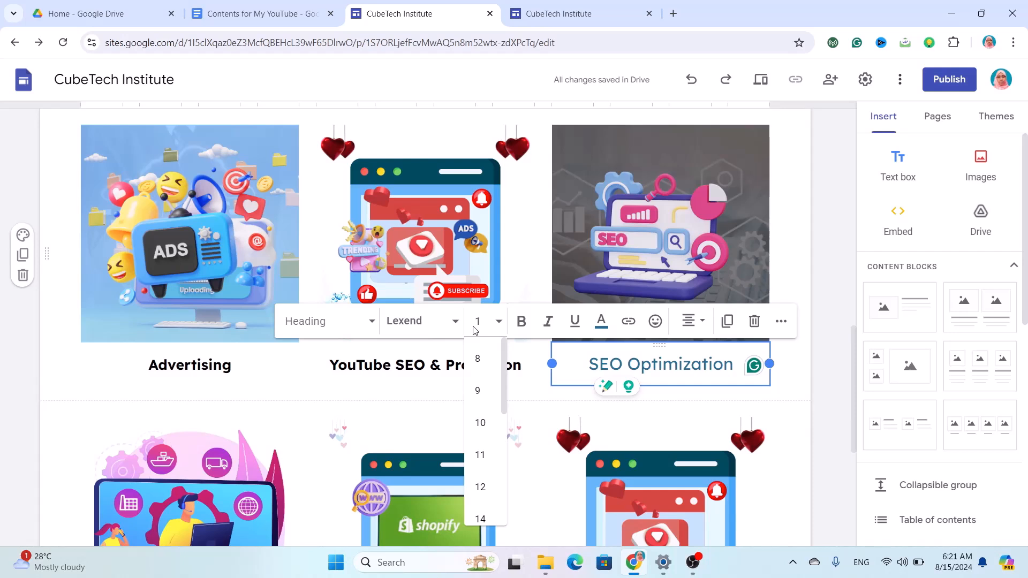
type("6")
key("Return")
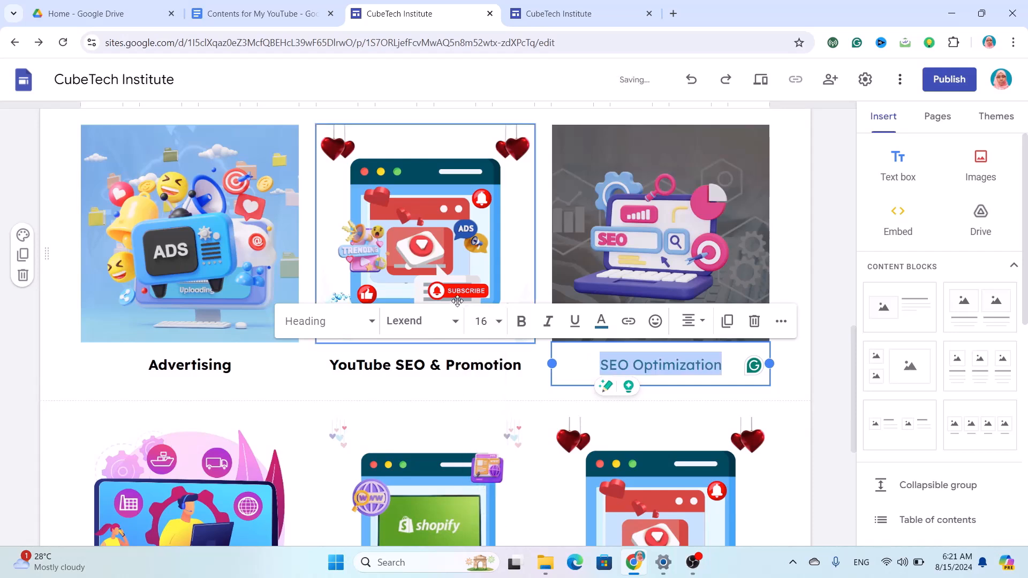
left_click(530, 321)
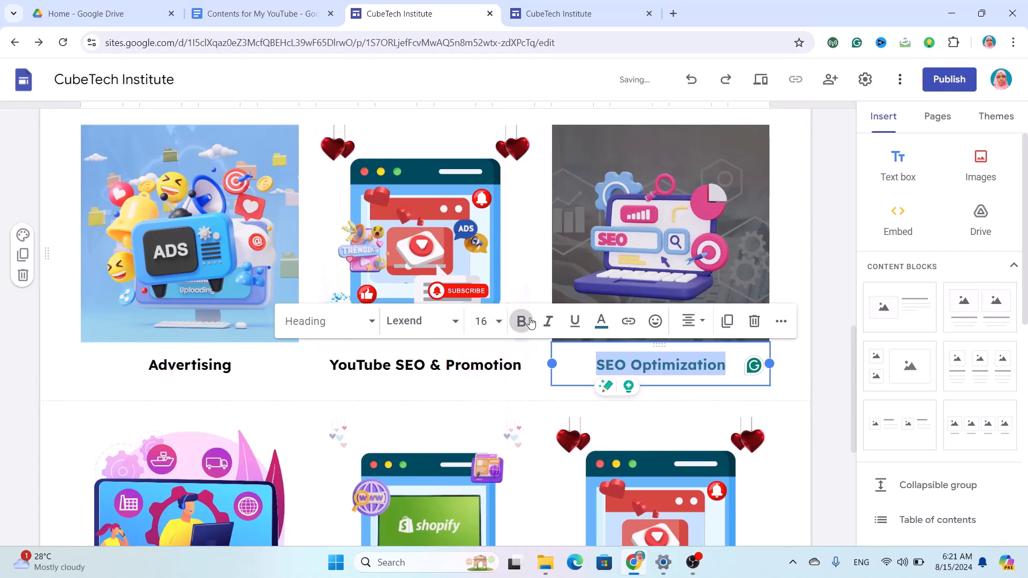
left_click(601, 328)
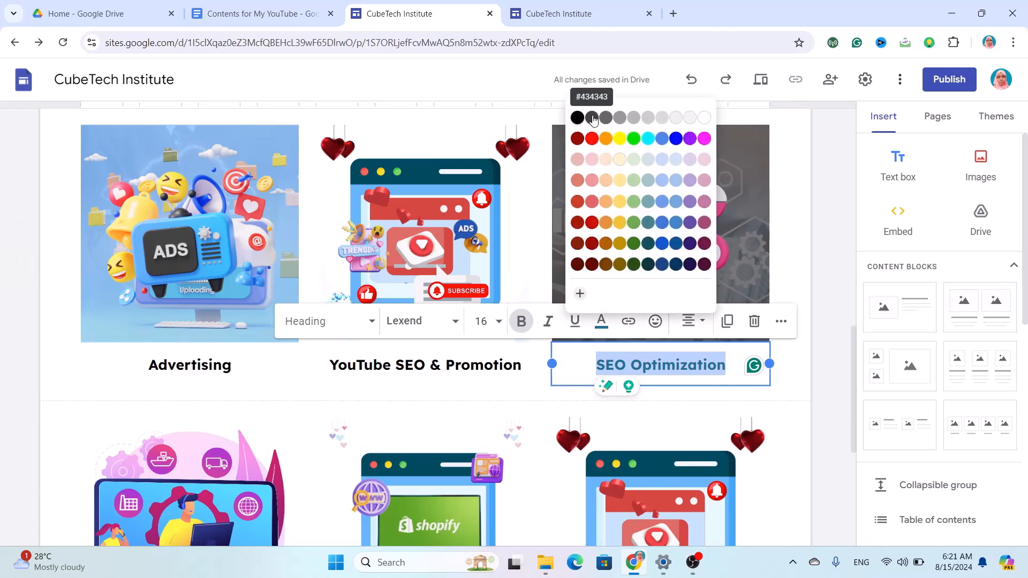
left_click(577, 123)
Delete the empty description boxes from the first two lower cards.
scroll(516, 306, "down", 6)
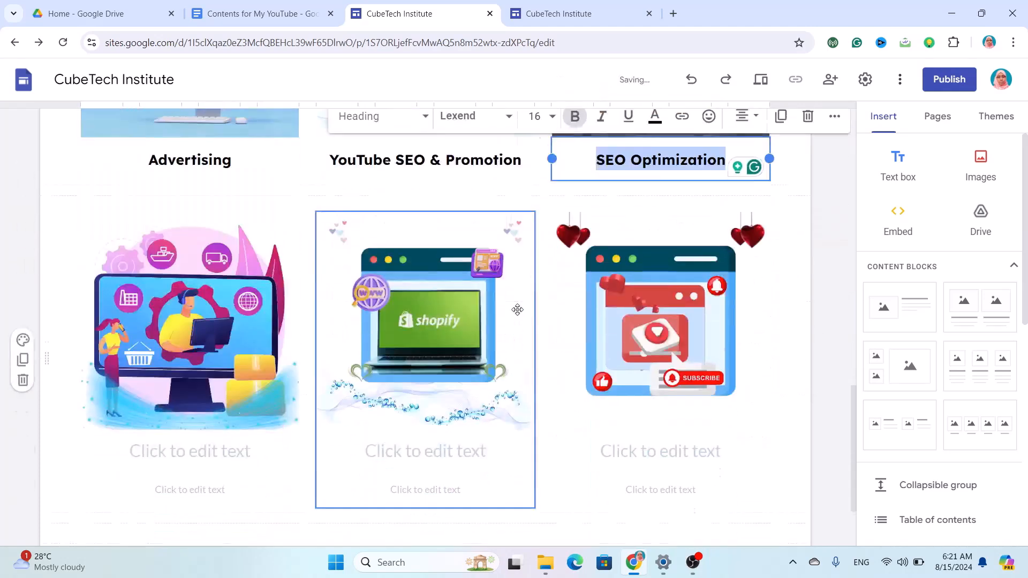
left_click(203, 339)
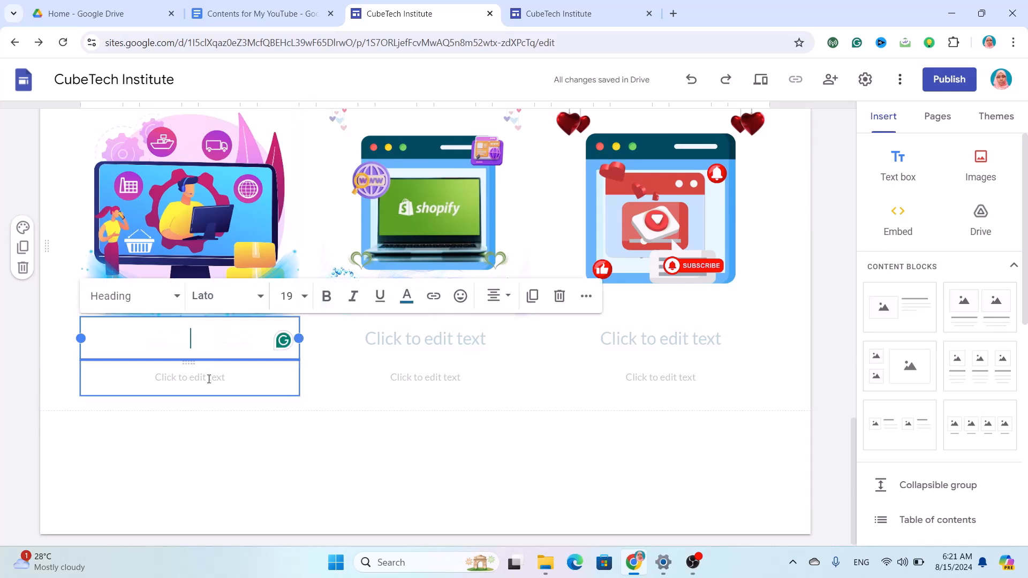
left_click(209, 378)
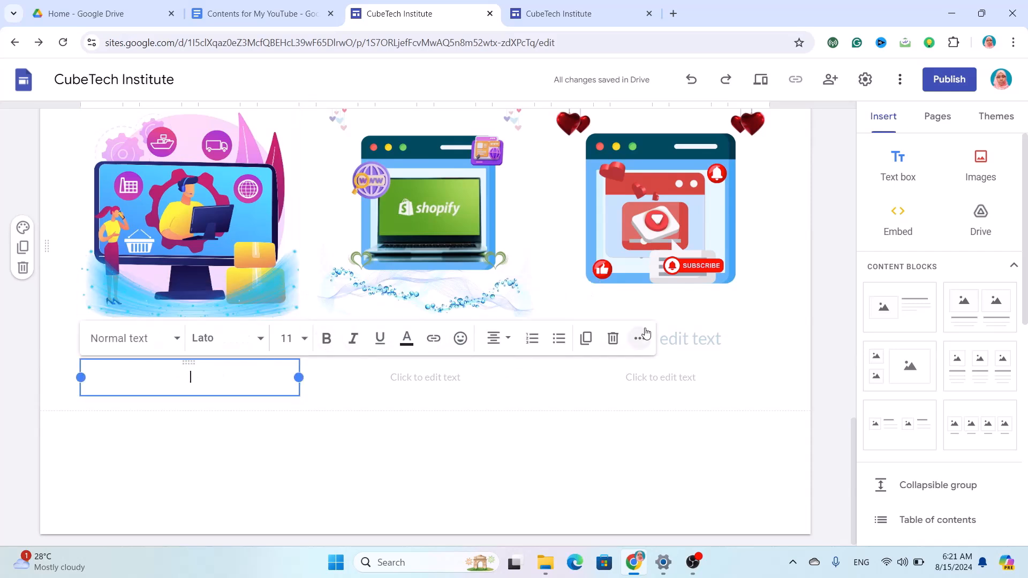
left_click(613, 339)
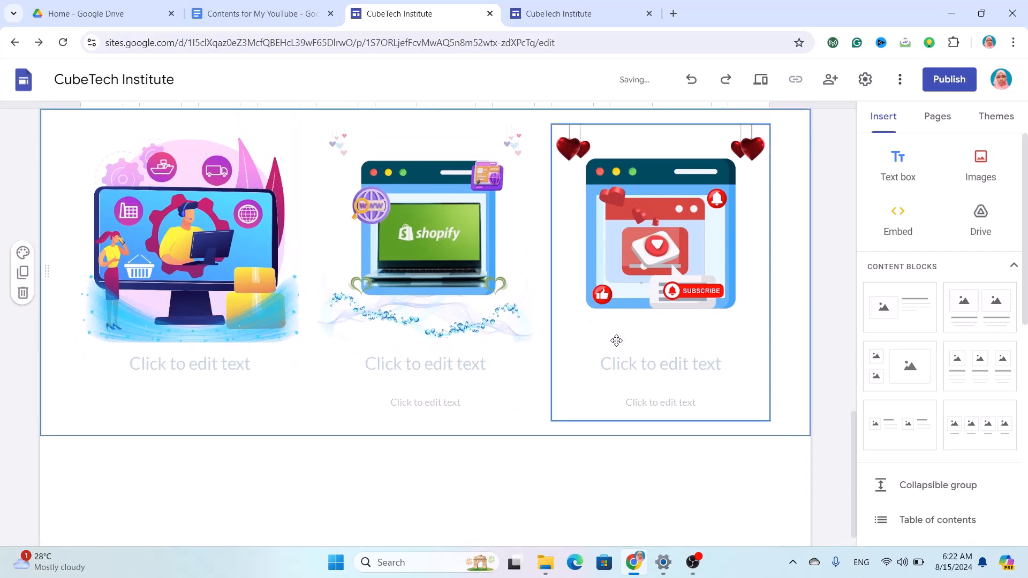
left_click(407, 410)
left_click(476, 400)
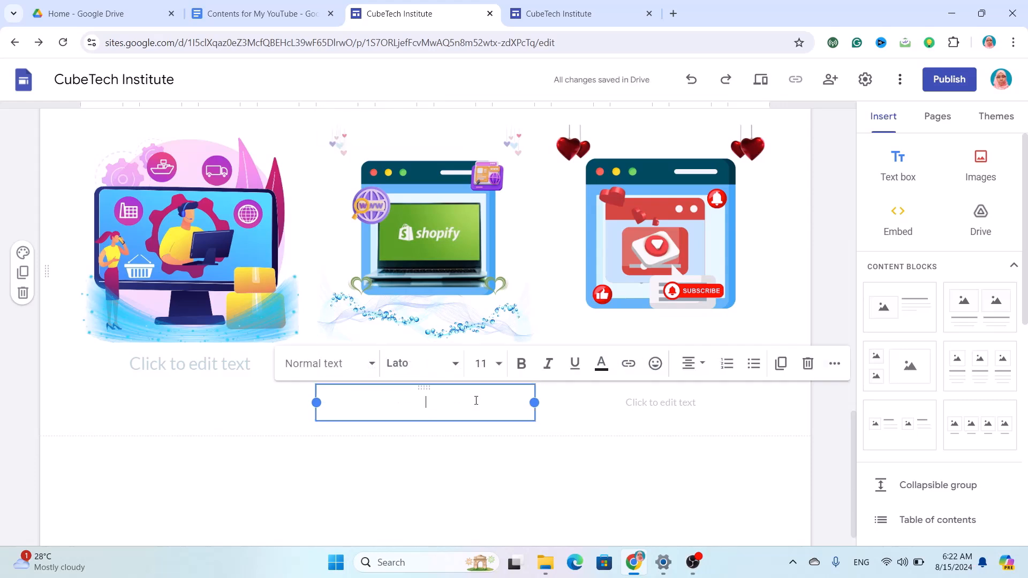
left_click(807, 365)
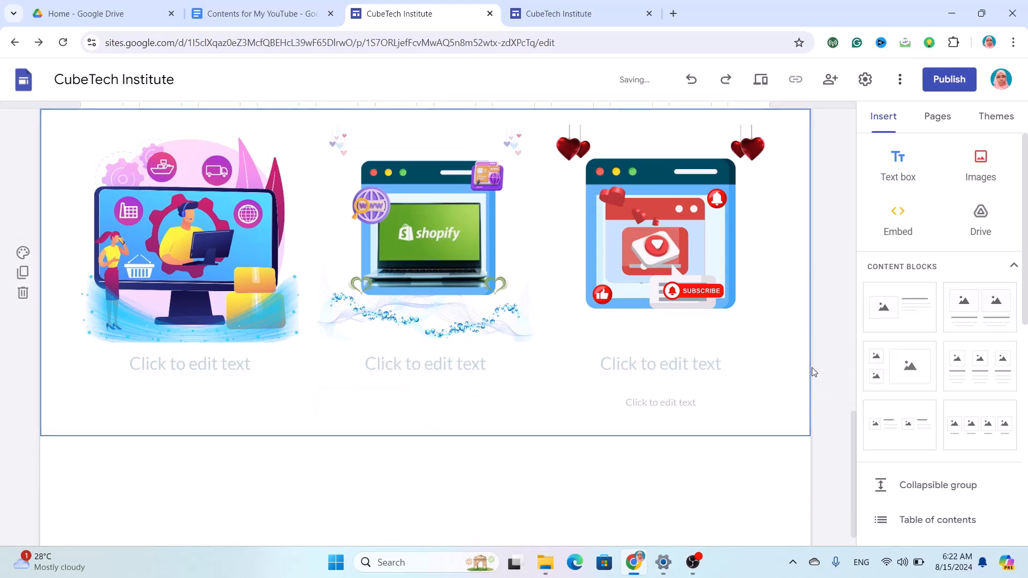
Remove the third card's empty description box, then start typing the first card's caption.
left_click(637, 392)
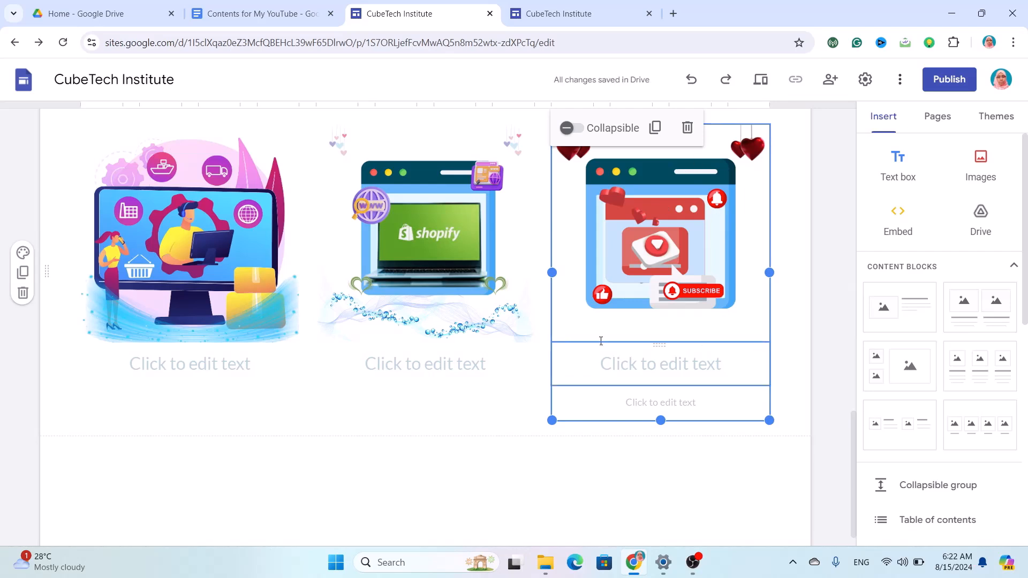
left_click(688, 128)
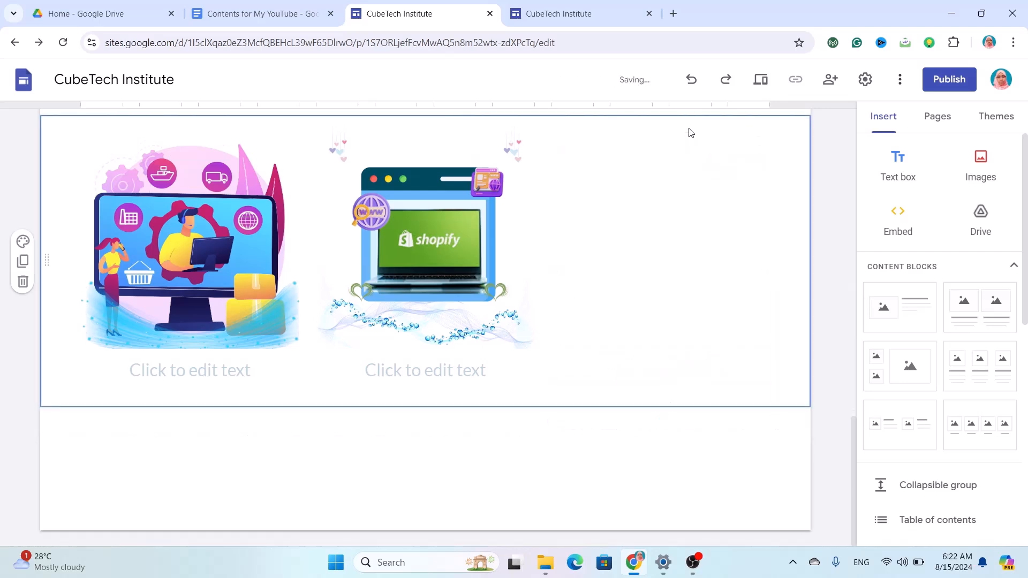
key("ctrl+z")
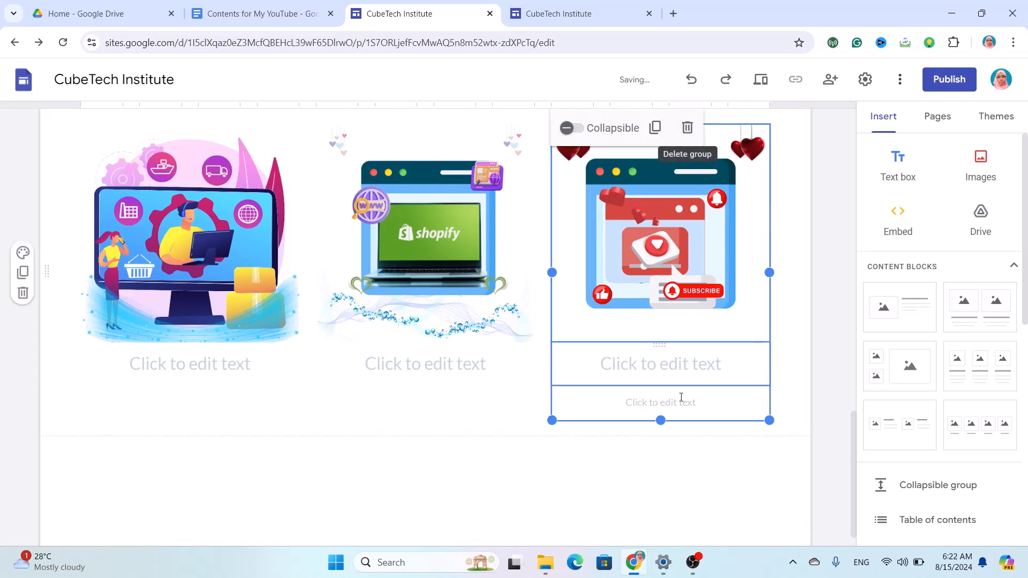
left_click(703, 418)
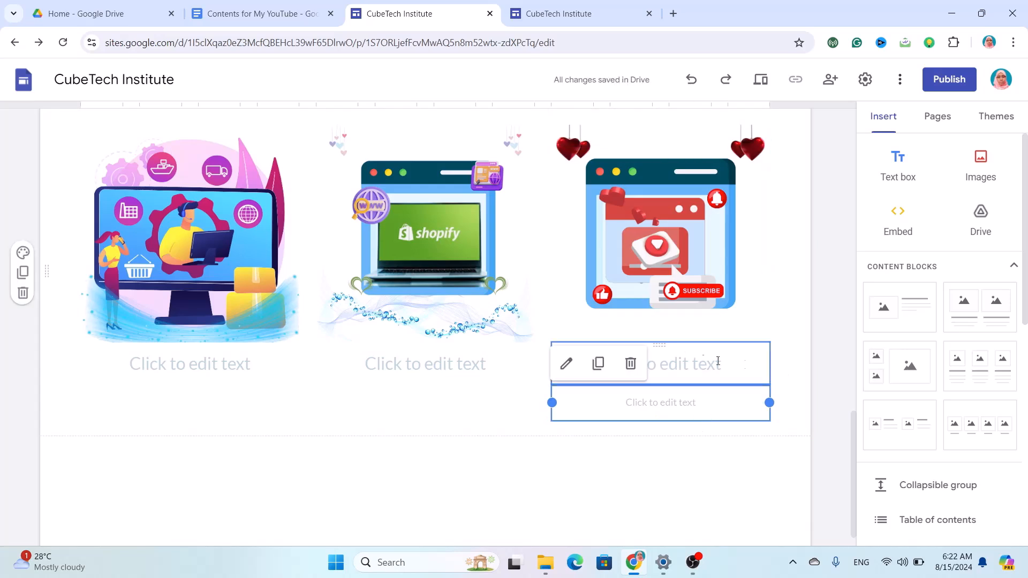
left_click(631, 363)
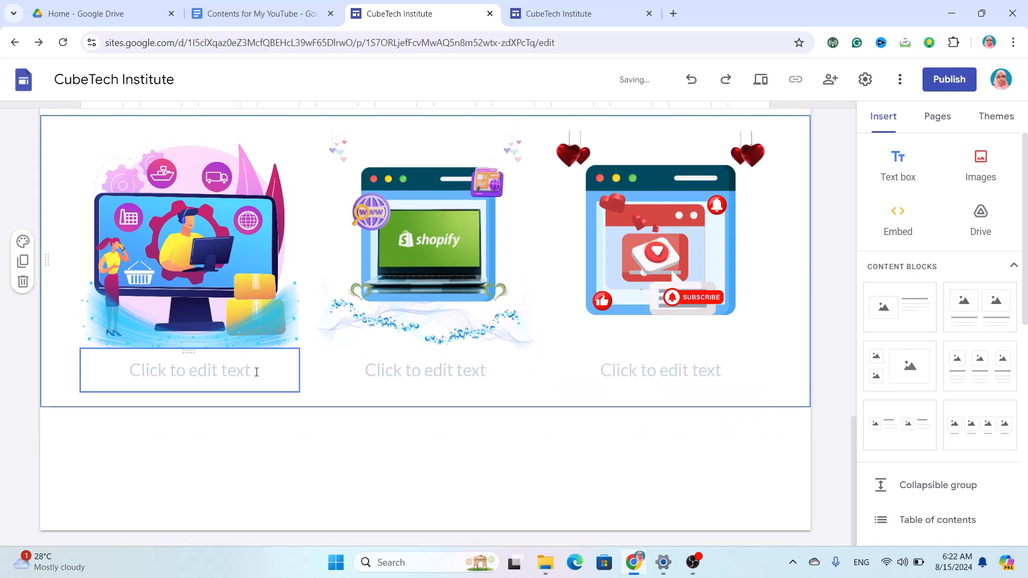
left_click(186, 374)
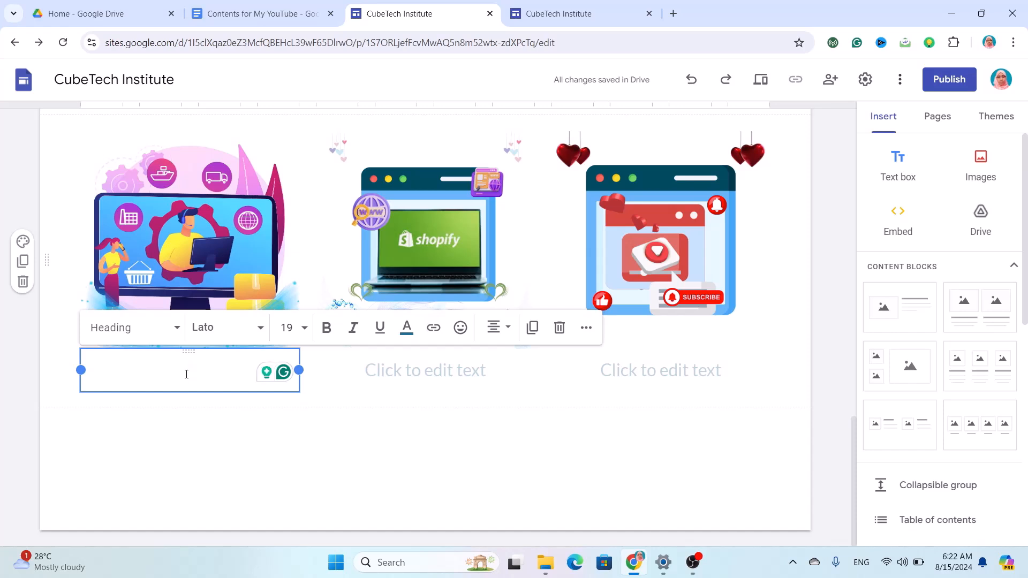
type("M")
type("i")
type("rt")
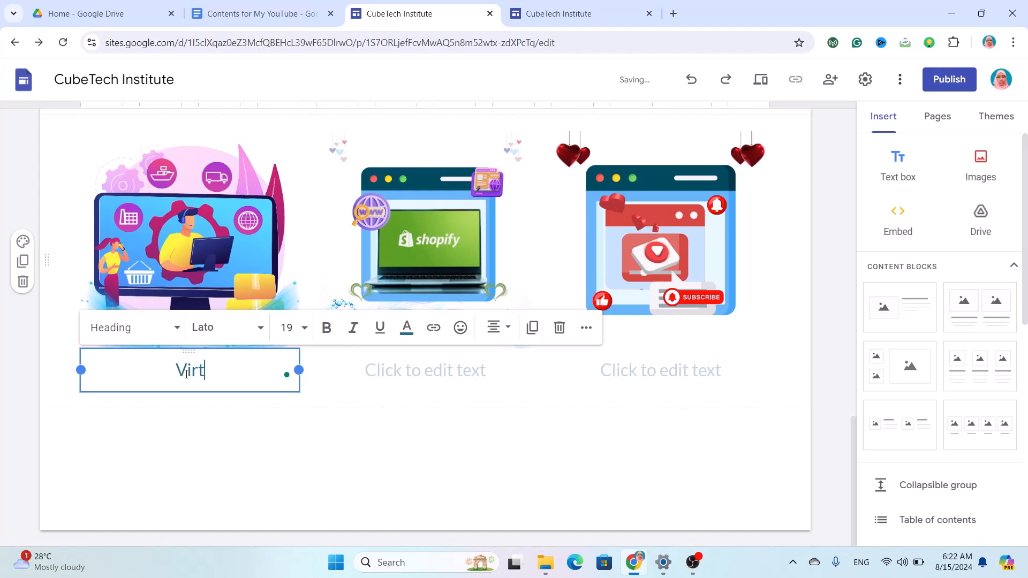
type("ual Assistant")
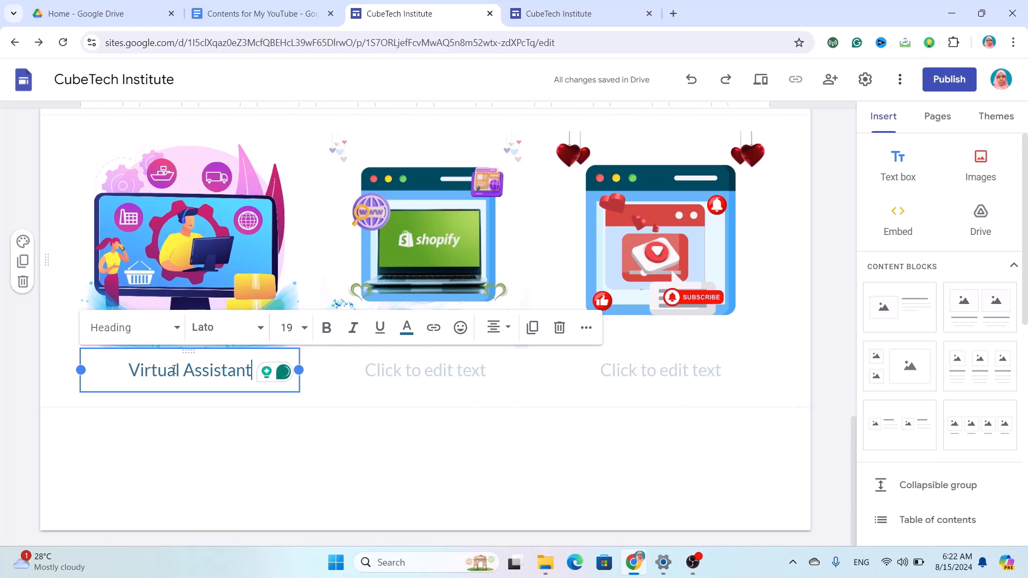
Format the Virtual Assistant caption in bold black 16-point Lexend.
double_click(174, 369)
triple_click(174, 370)
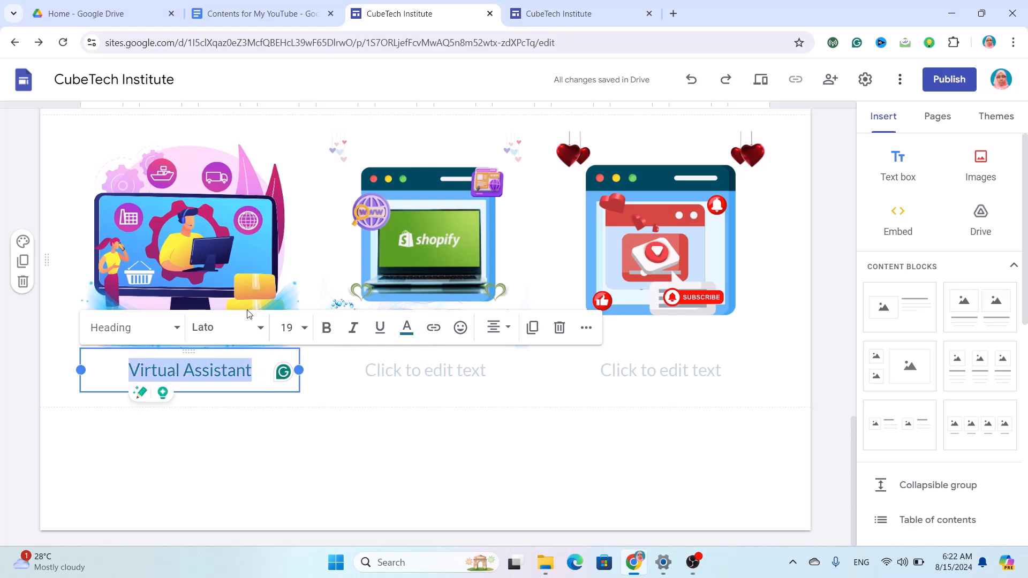
left_click(227, 326)
scroll(337, 445, "down", 3)
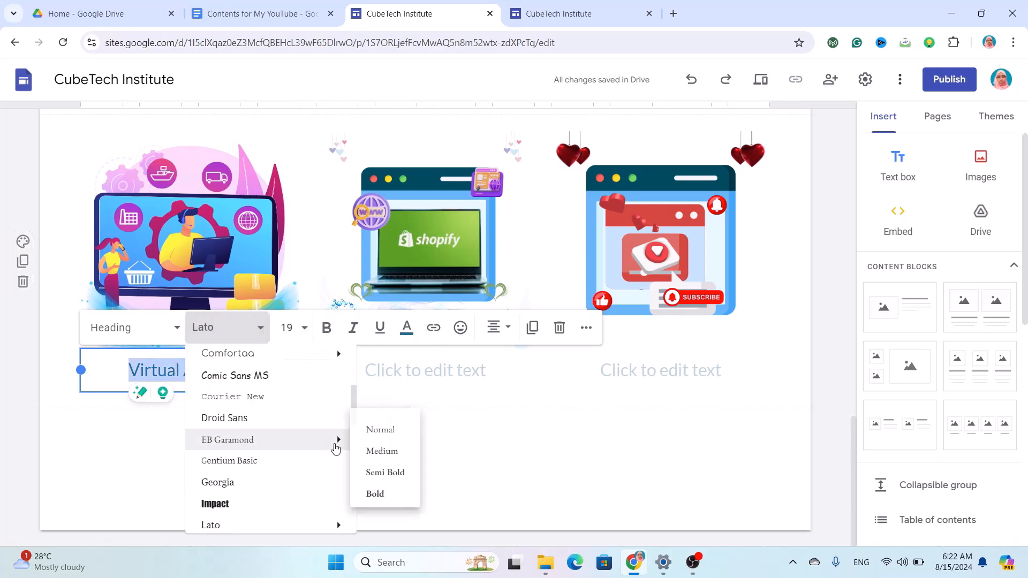
scroll(250, 498, "down", 2)
mouse_move(248, 467)
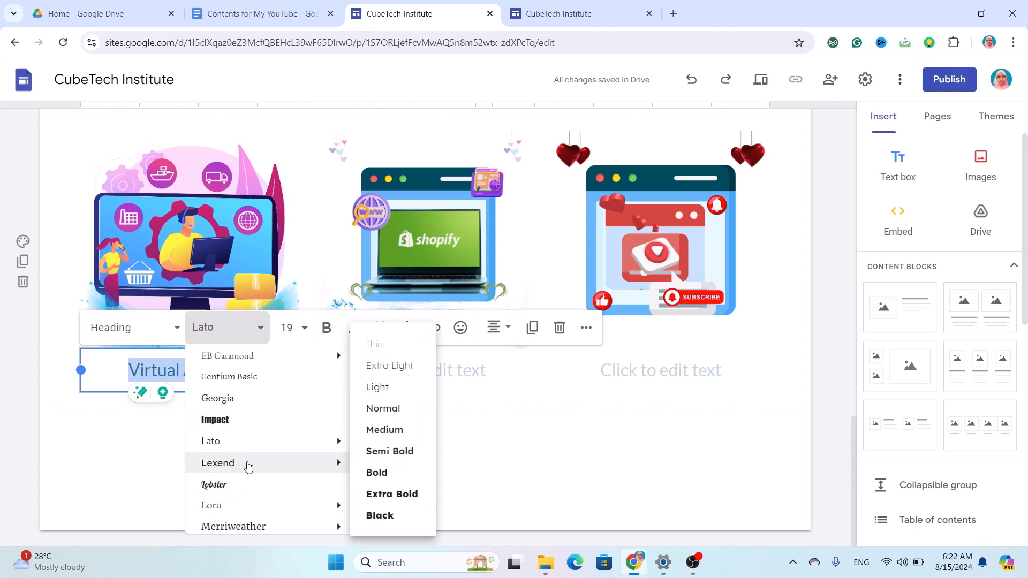
left_click(248, 467)
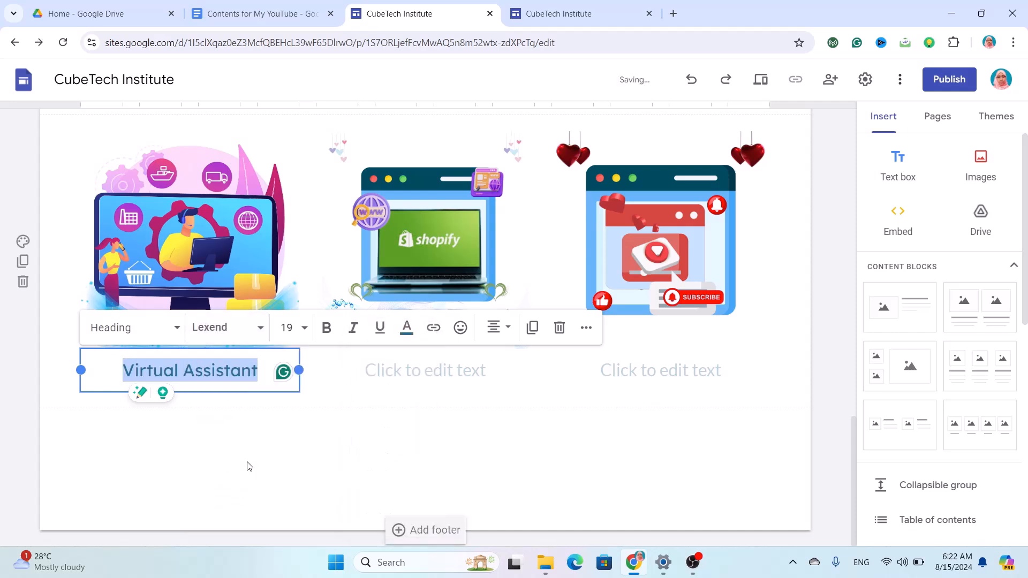
left_click(282, 328)
key("BackSpace")
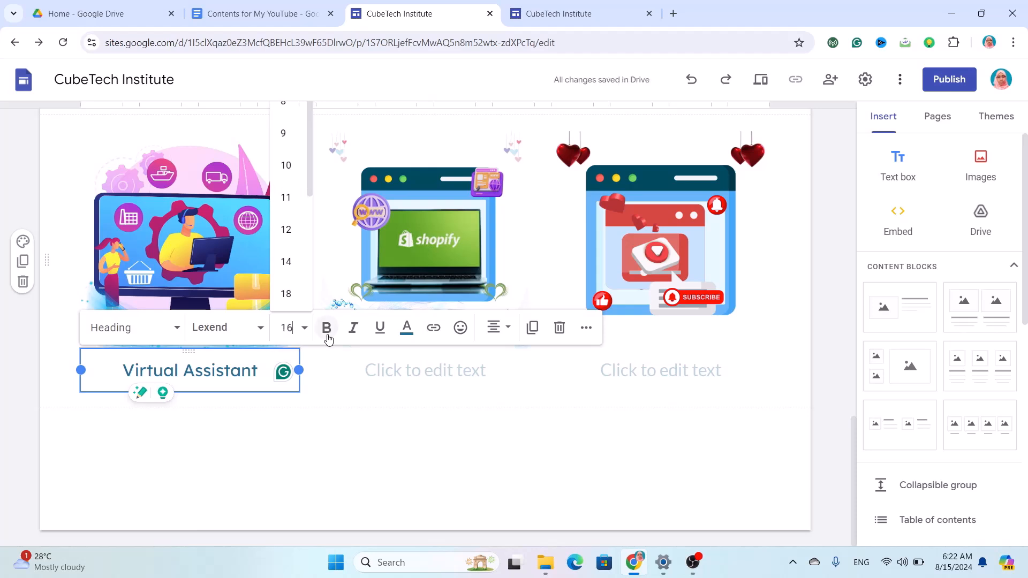
key("Return")
left_click(326, 328)
left_click(404, 331)
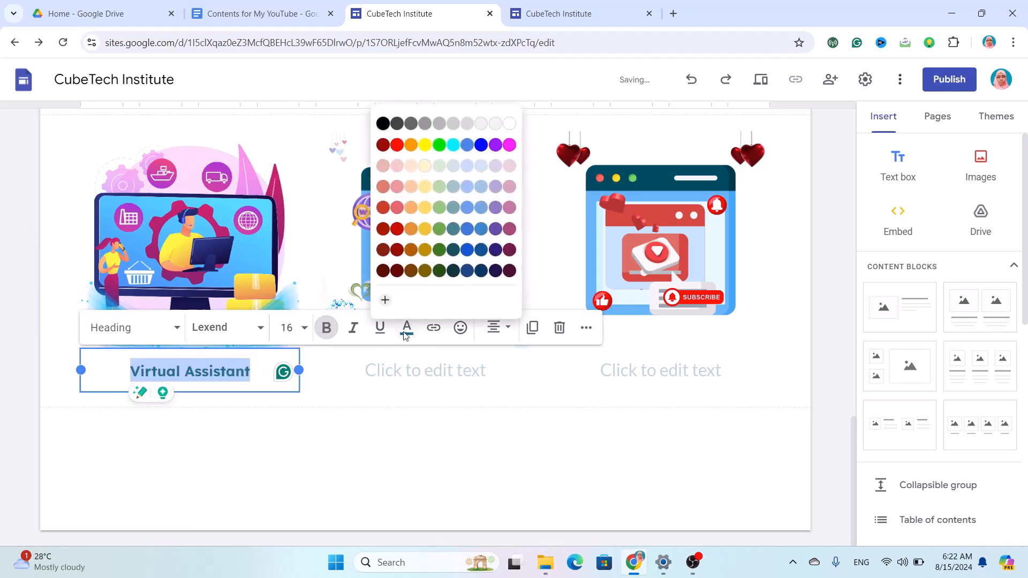
left_click(384, 123)
left_click(440, 373)
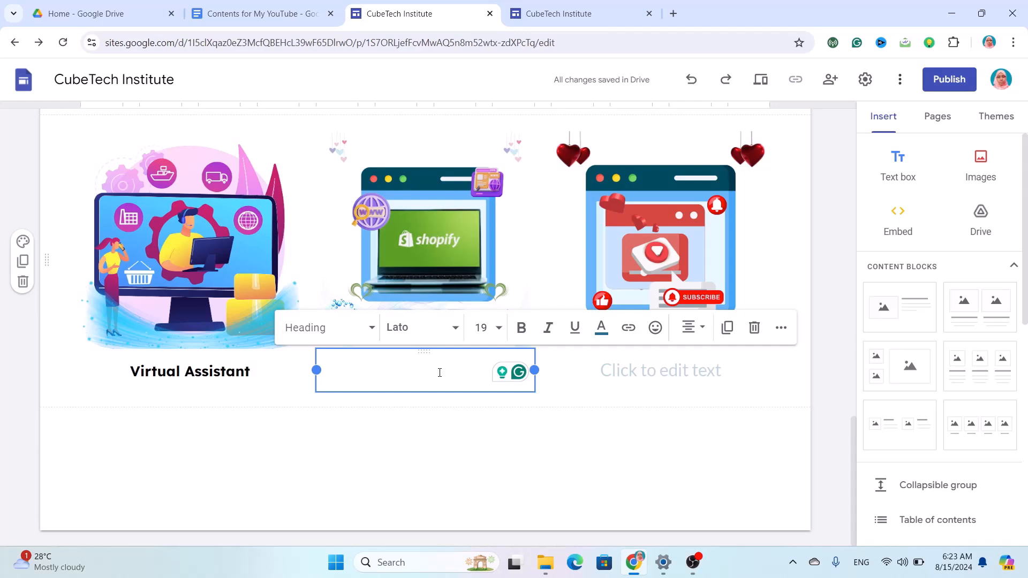
Caption the middle lower card 'Shopify Store Design' in the Lexend font.
type("Shopify Store ")
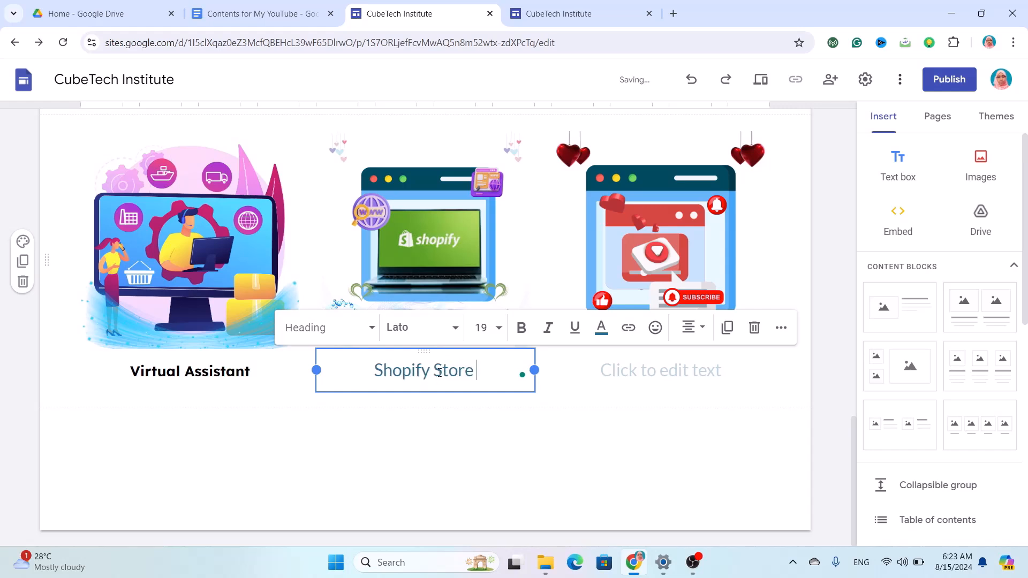
type("Desi")
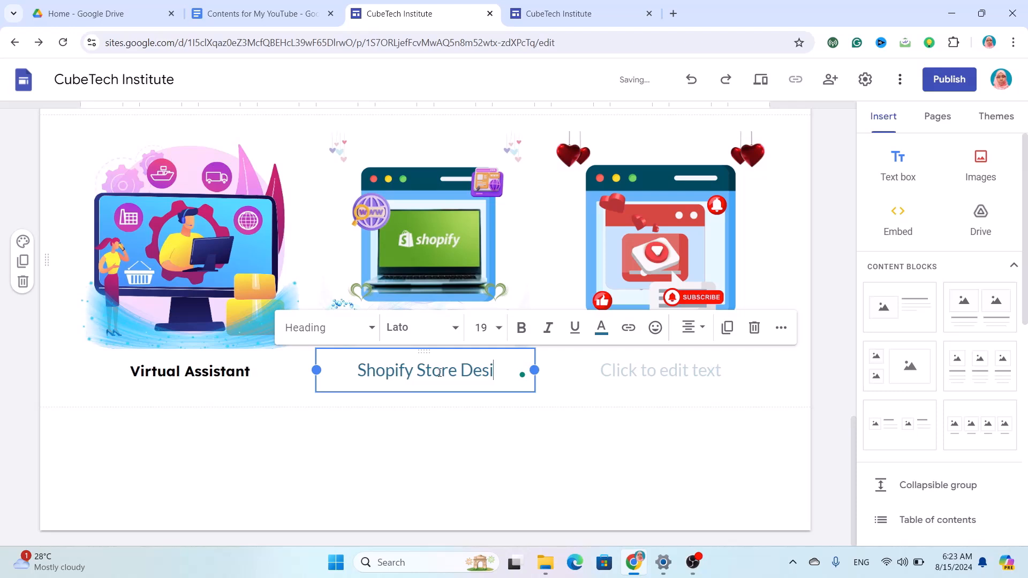
type("gn")
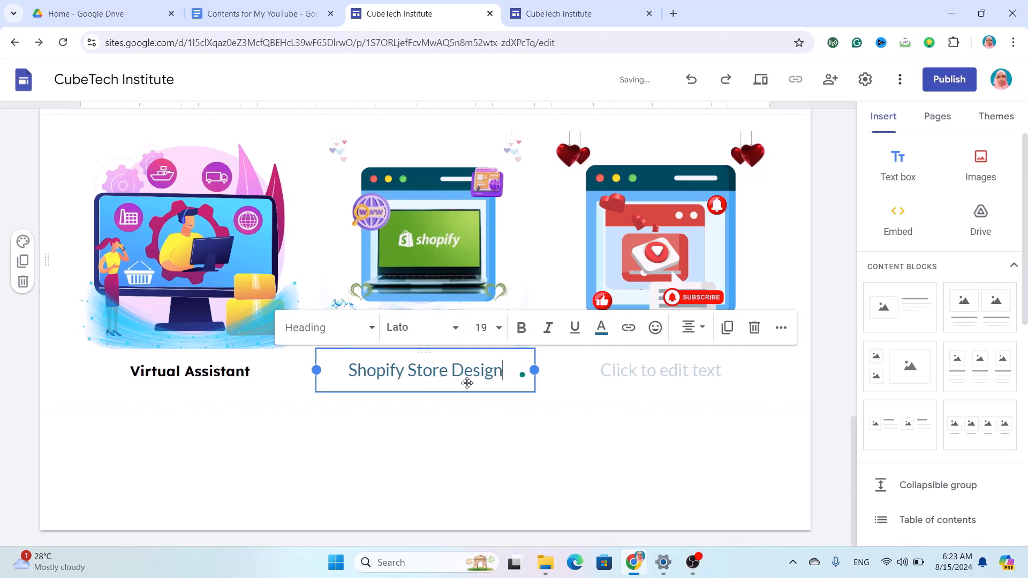
double_click(466, 368)
triple_click(466, 368)
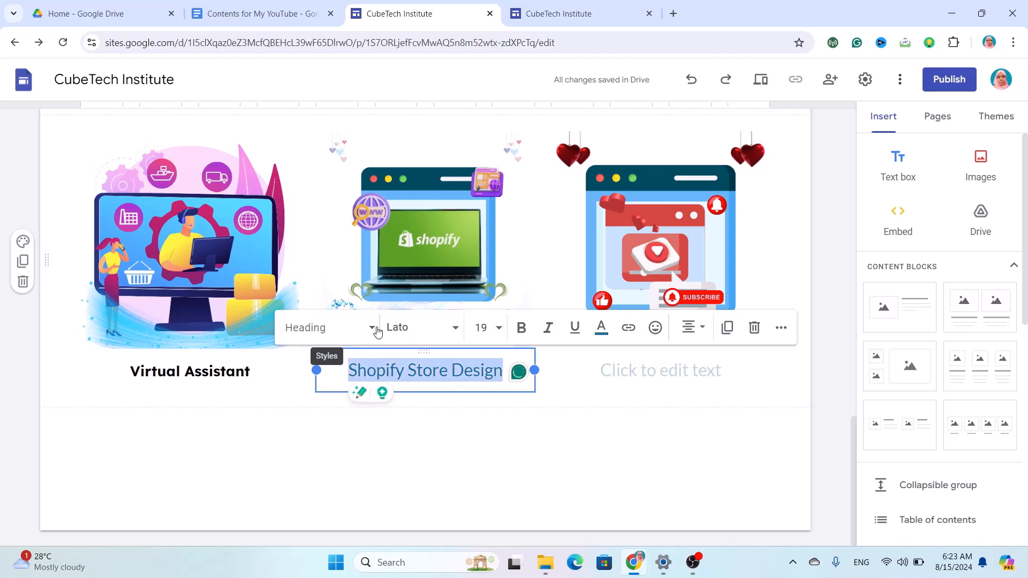
left_click(408, 328)
scroll(403, 456, "down", 2)
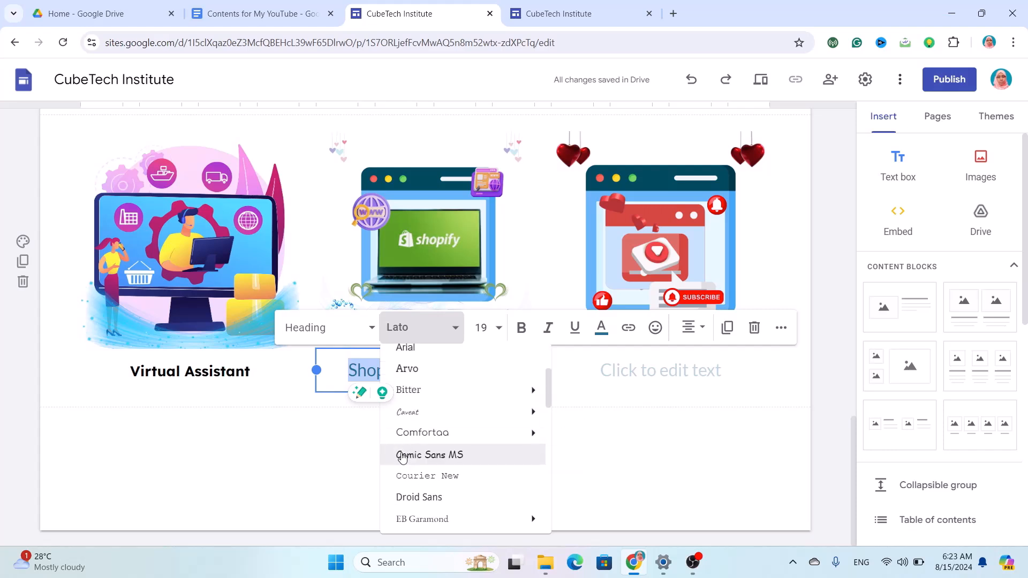
scroll(402, 456, "down", 2)
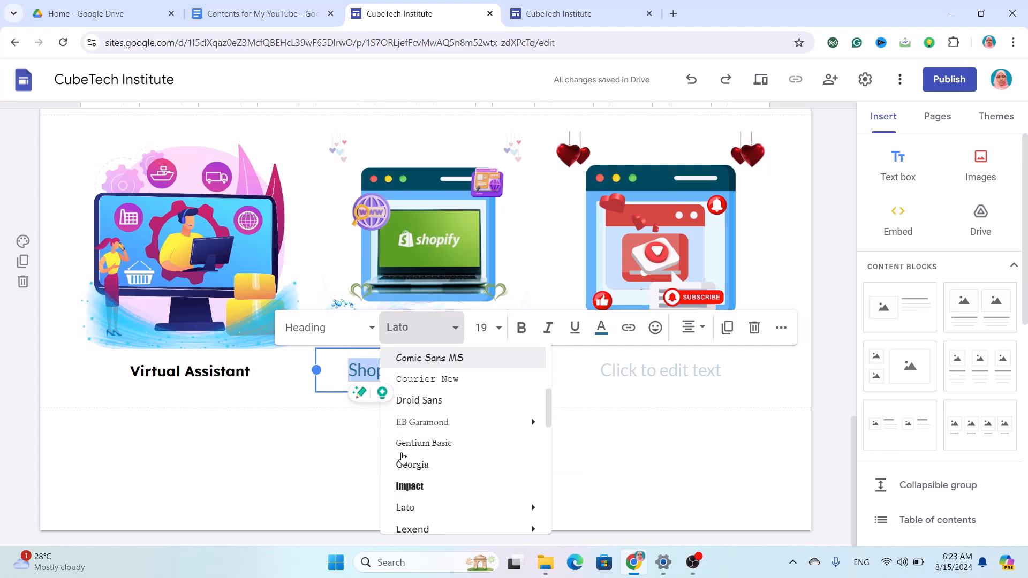
left_click(417, 525)
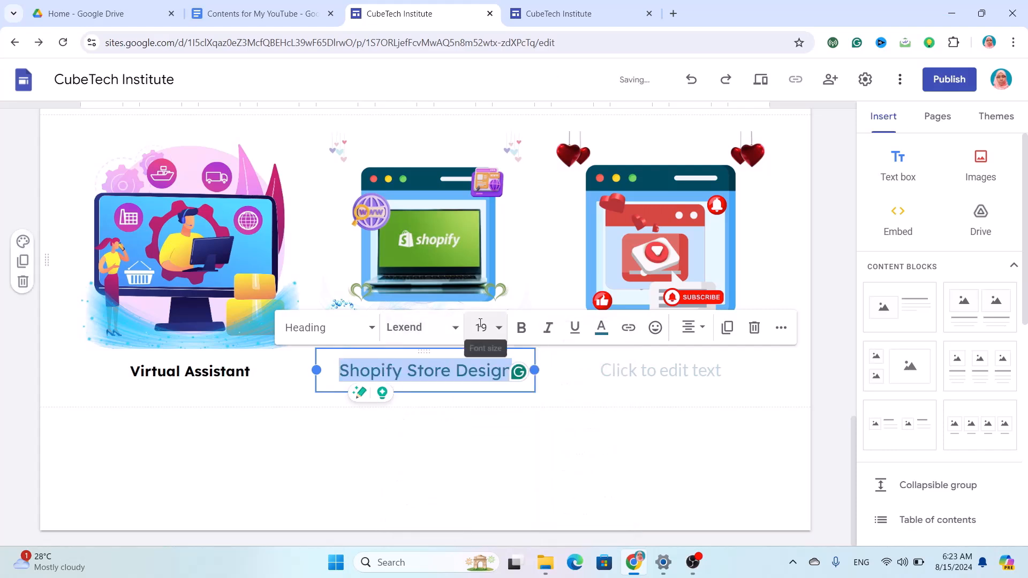
Make the Shopify Store Design caption bold, black and size 16.
left_click(481, 325)
type("1")
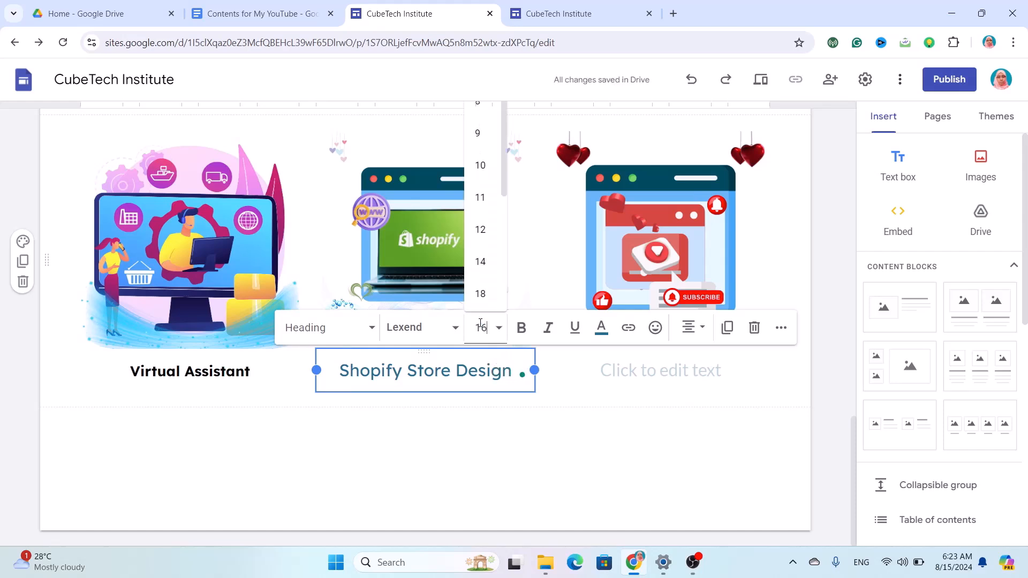
key("Return")
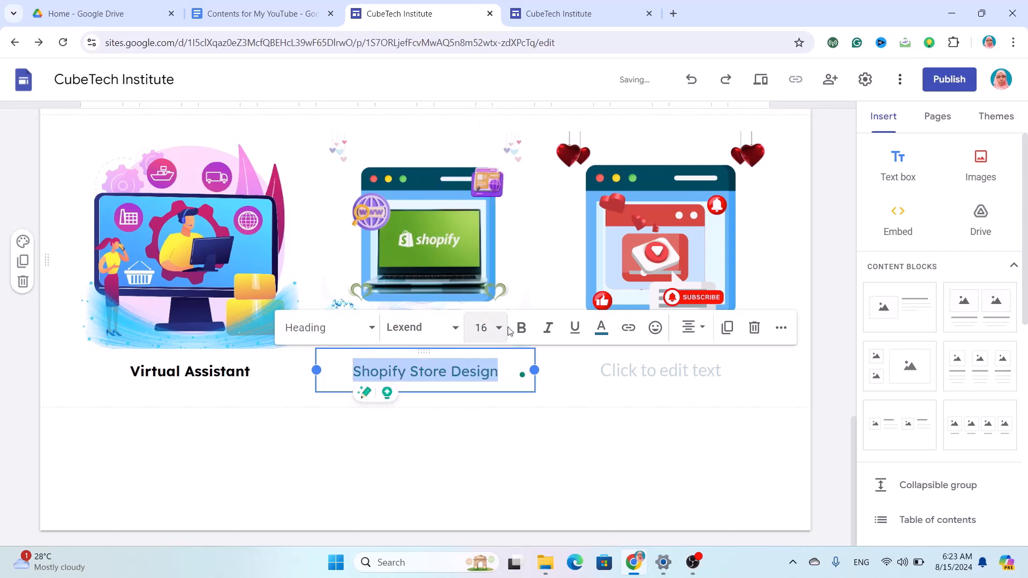
left_click(521, 328)
left_click(604, 340)
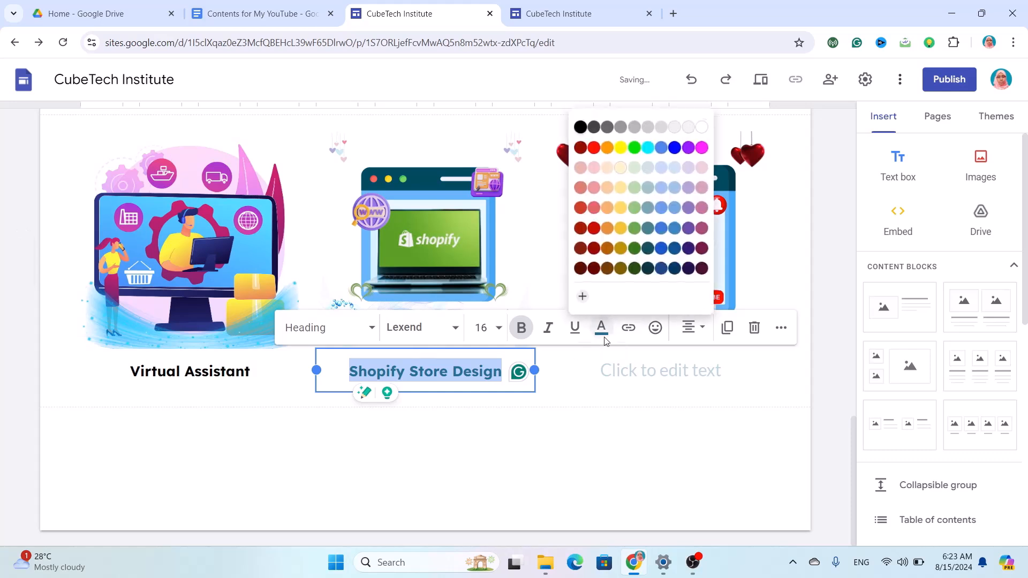
left_click(577, 125)
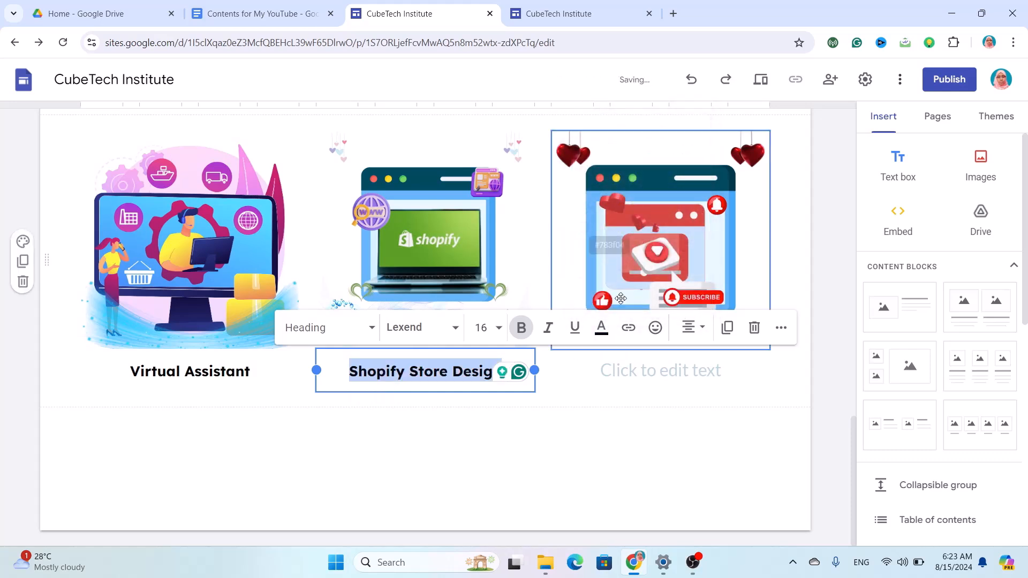
left_click(635, 368)
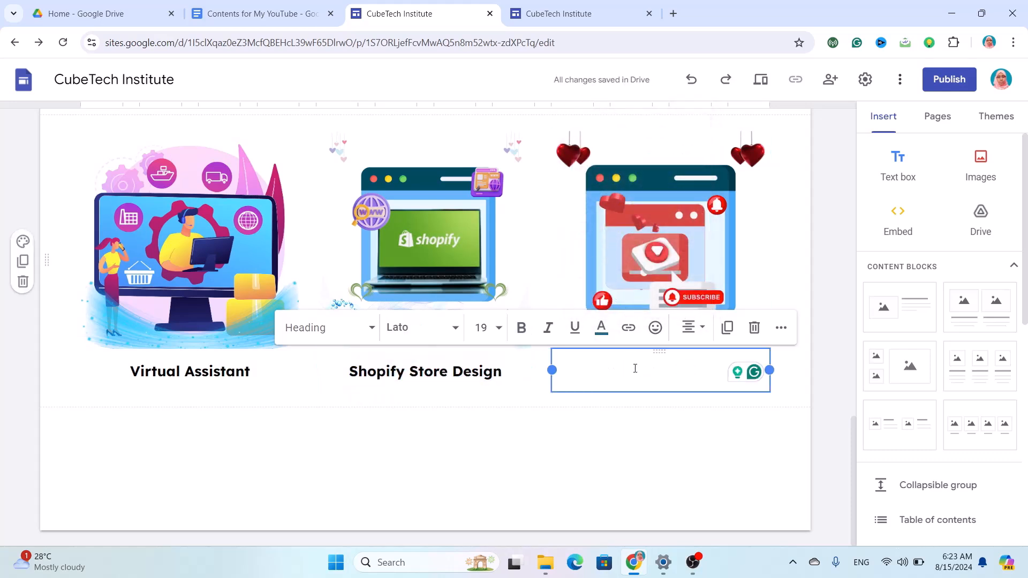
Type the caption 'YouTube Channel Create' and set its font to Lexend.
type("Y")
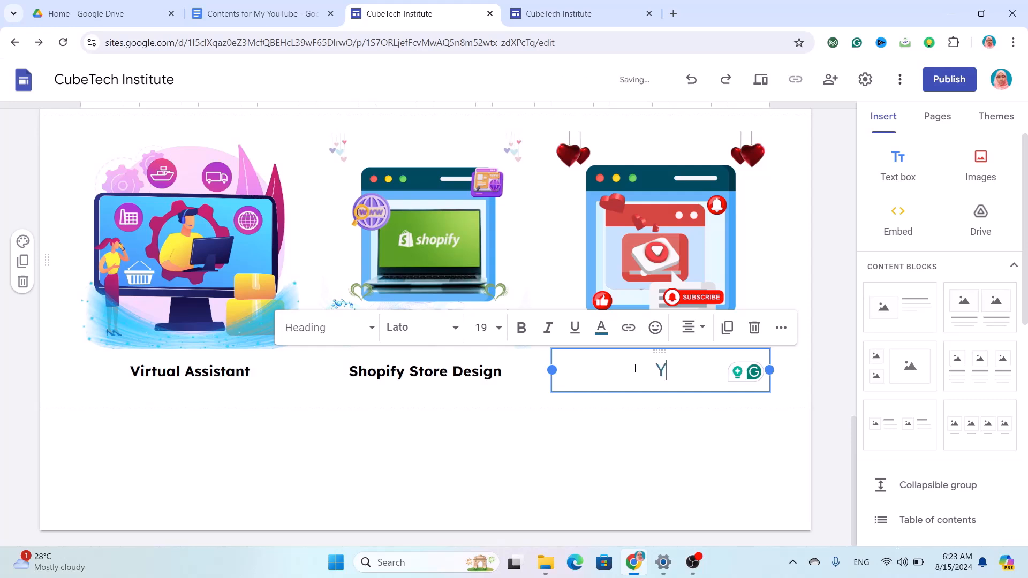
type("ouTu")
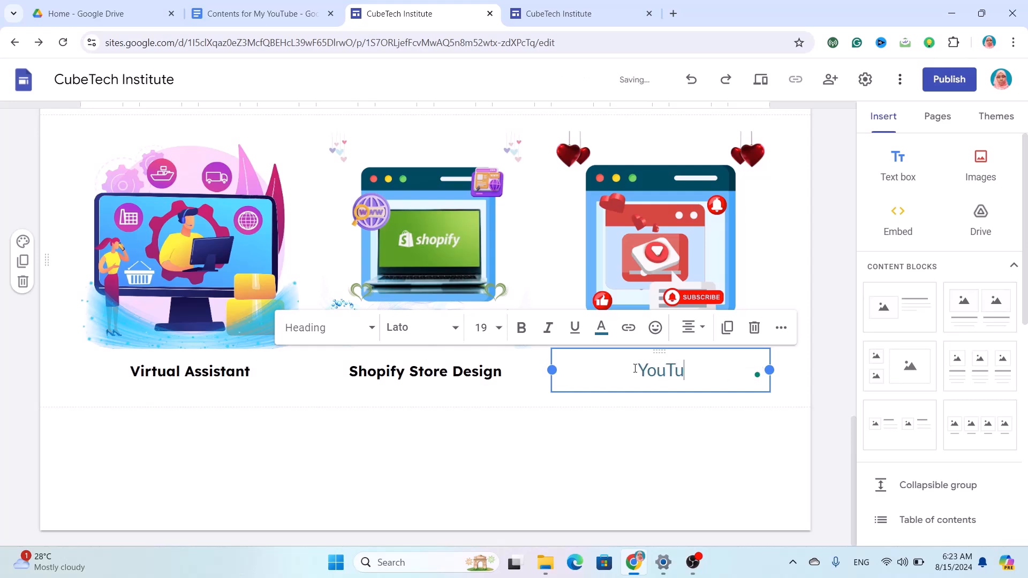
type("be C")
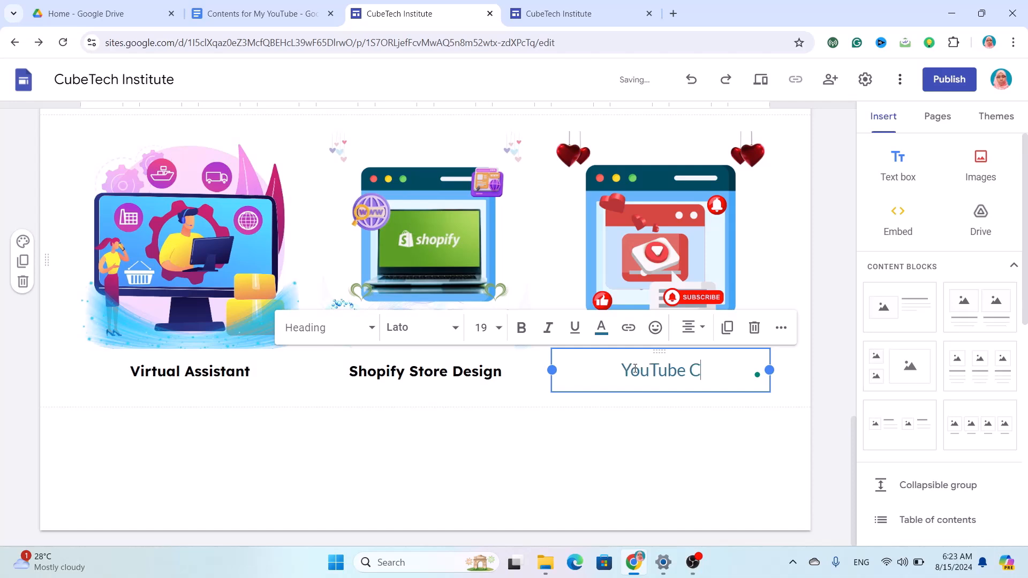
type("hann")
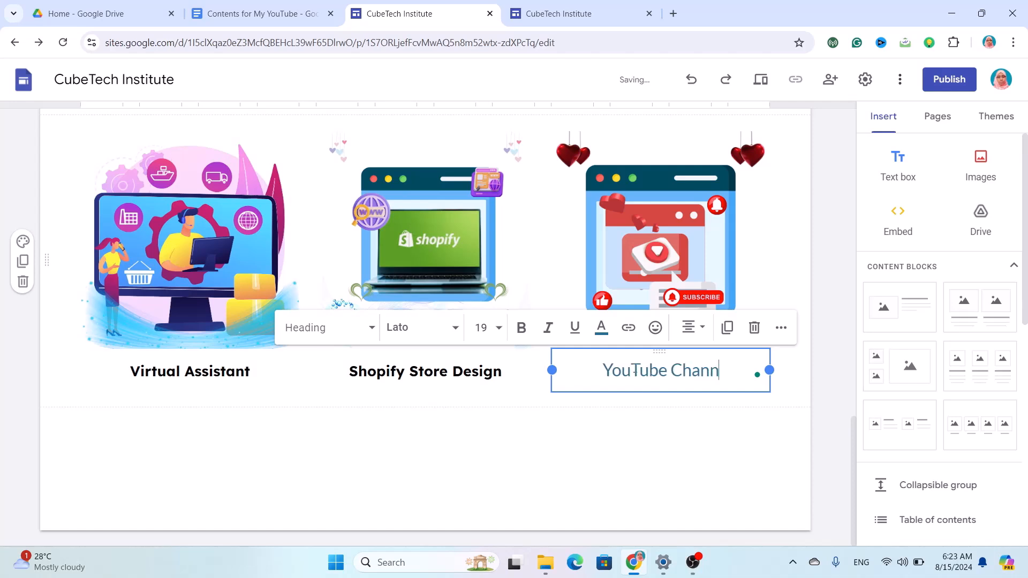
type("e")
type("l")
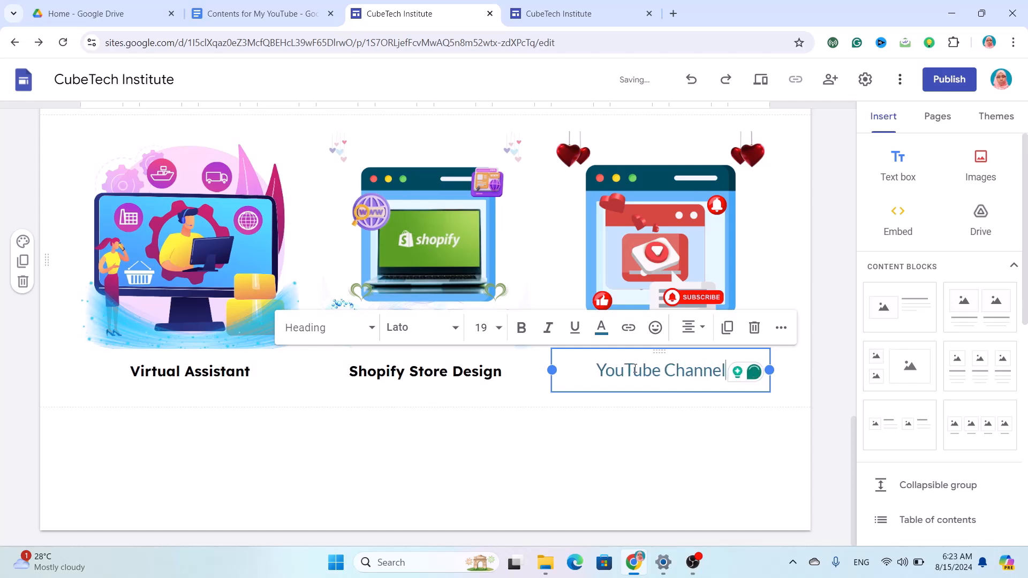
type(" Create")
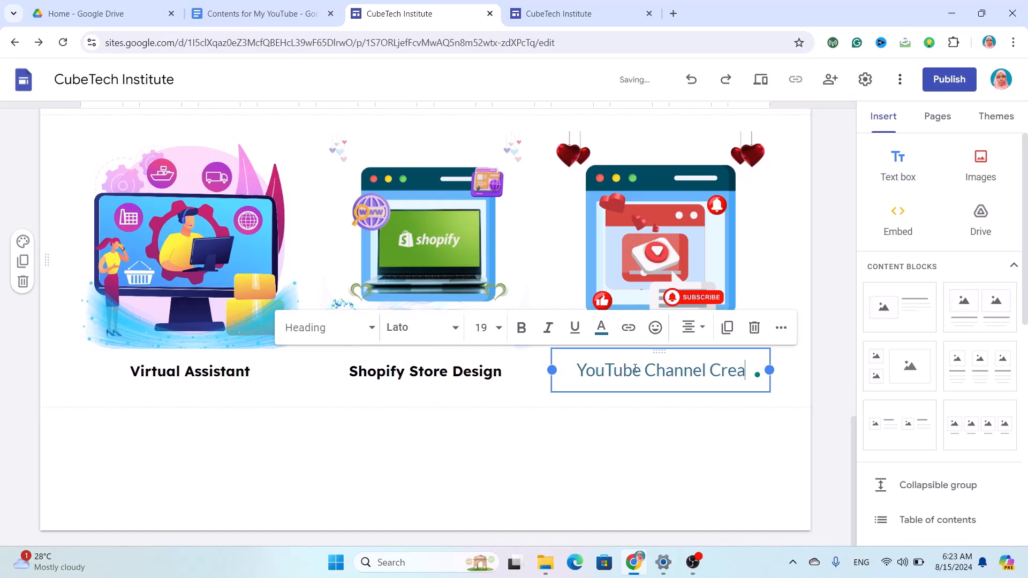
left_click(450, 327)
scroll(422, 472, "down", 3)
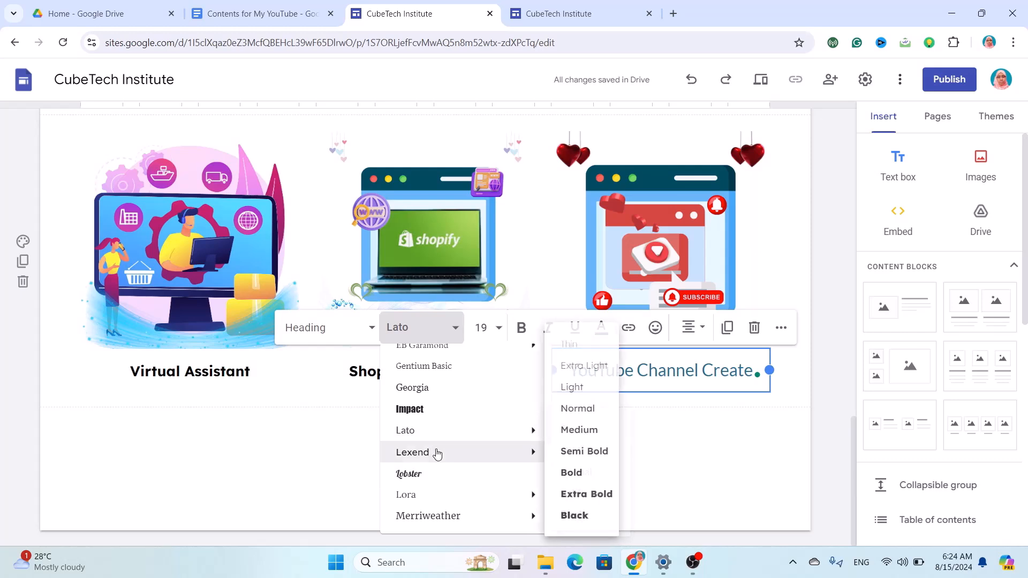
left_click(436, 453)
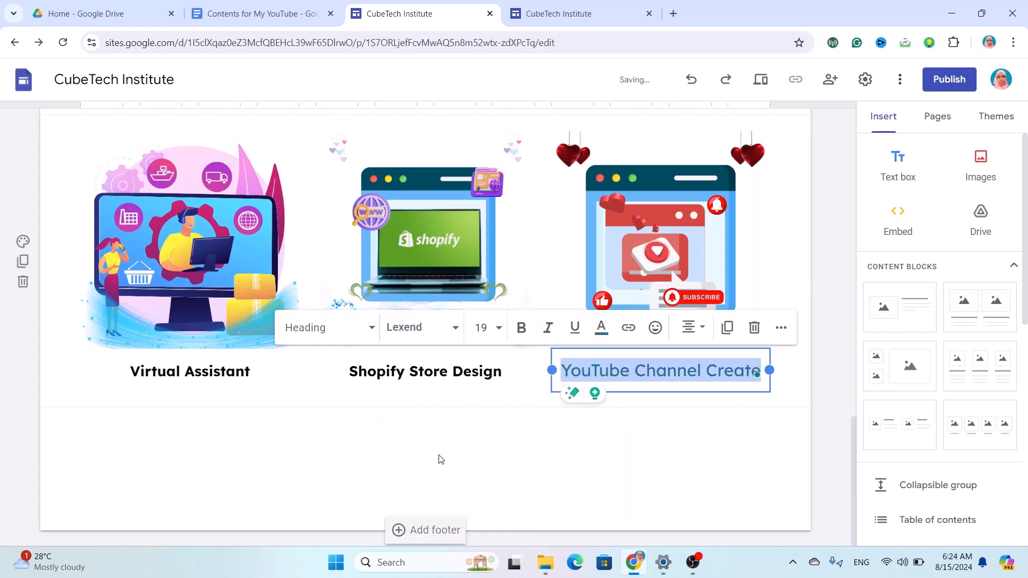
Make the YouTube Channel Create caption 16-point, bold and black.
left_click(486, 331)
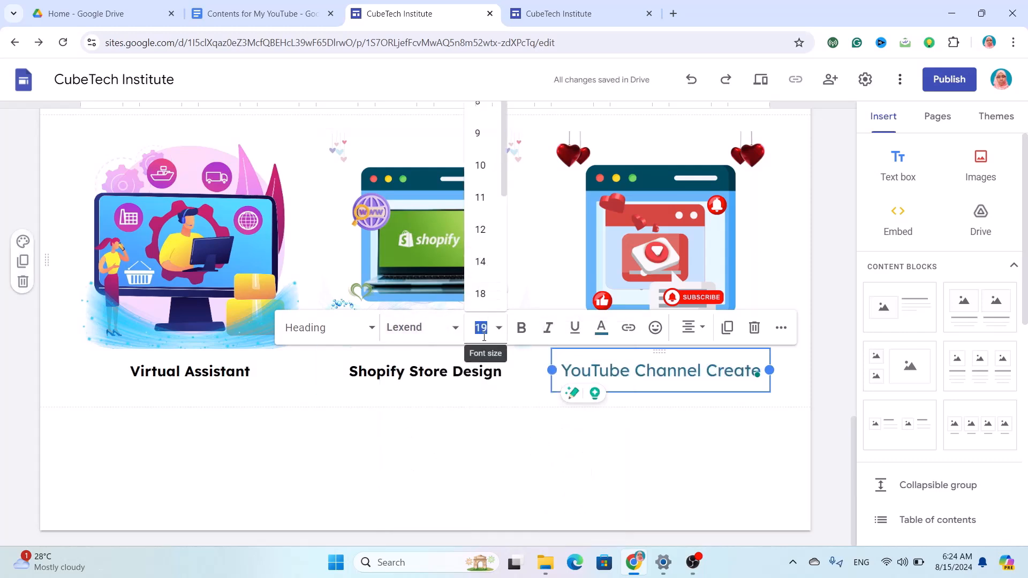
key("Return")
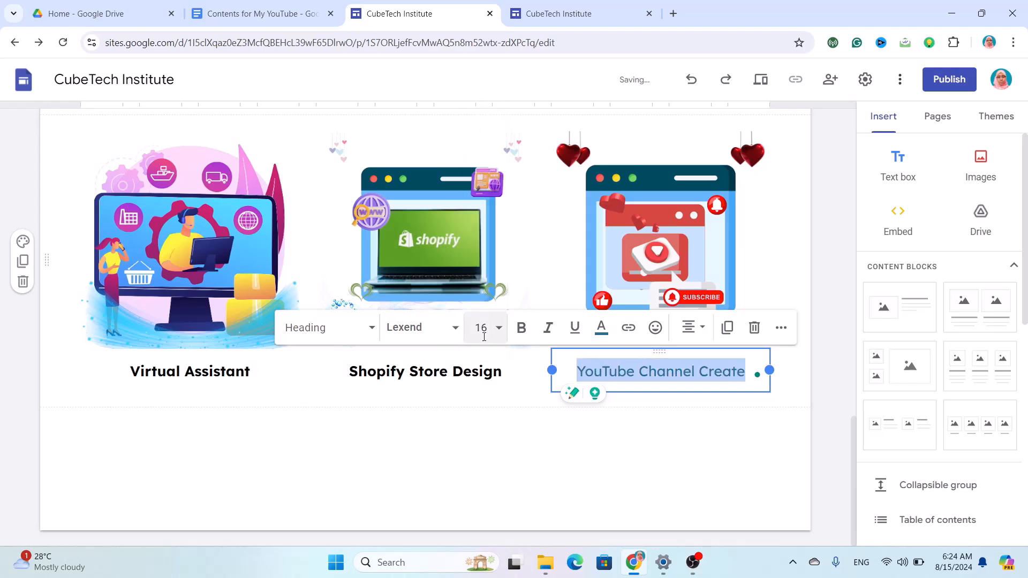
left_click(527, 338)
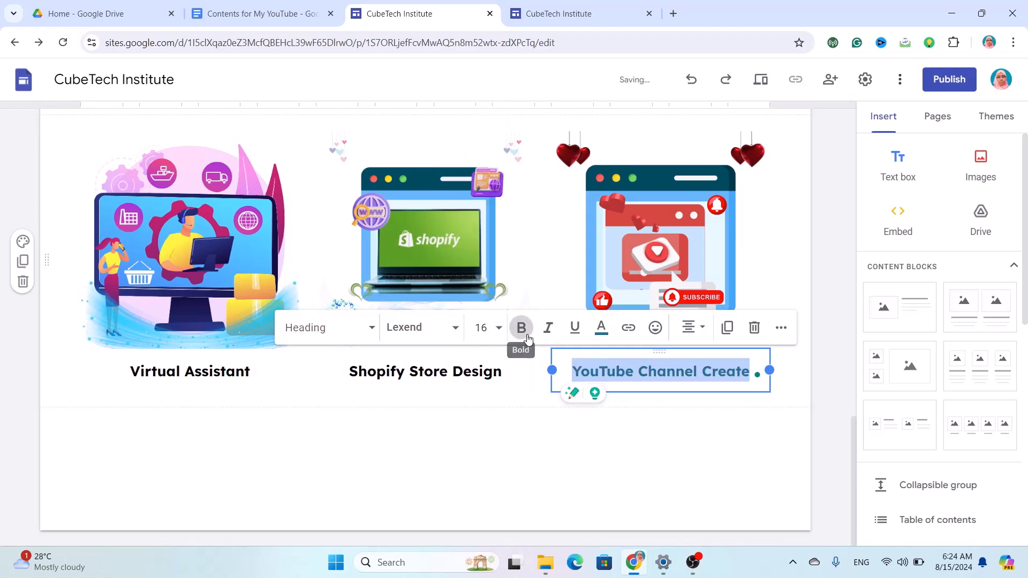
left_click(601, 328)
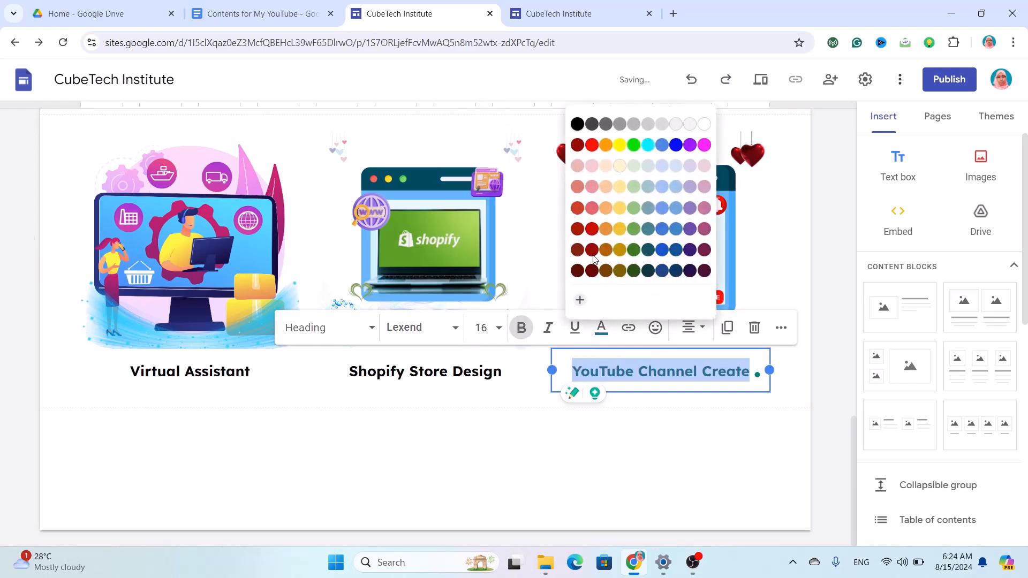
left_click(585, 126)
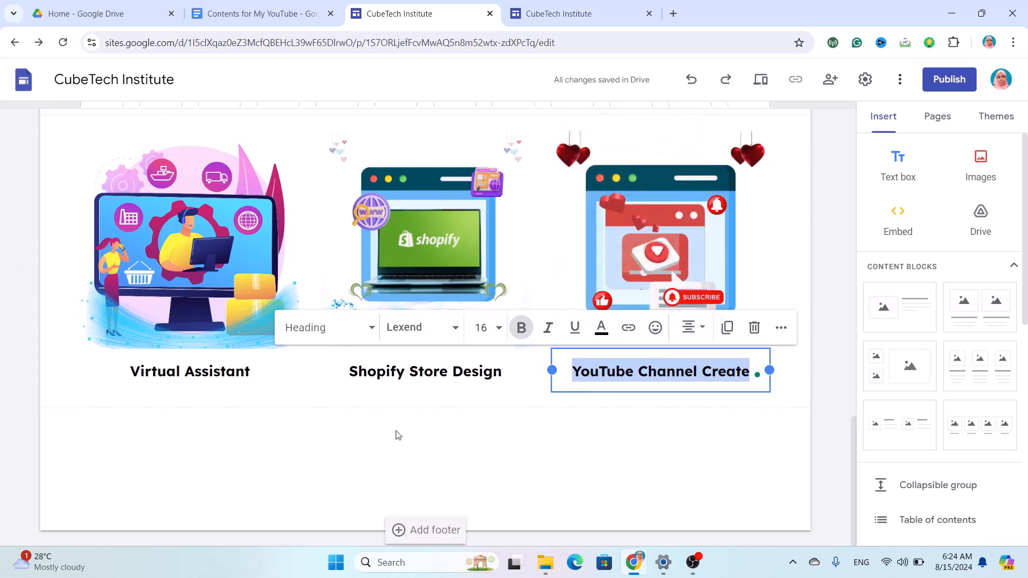
Add a Google Map pinned on Baruipur, West Bengal, India below the service cards.
left_click(601, 457)
scroll(940, 411, "down", 1)
scroll(940, 411, "down", 5)
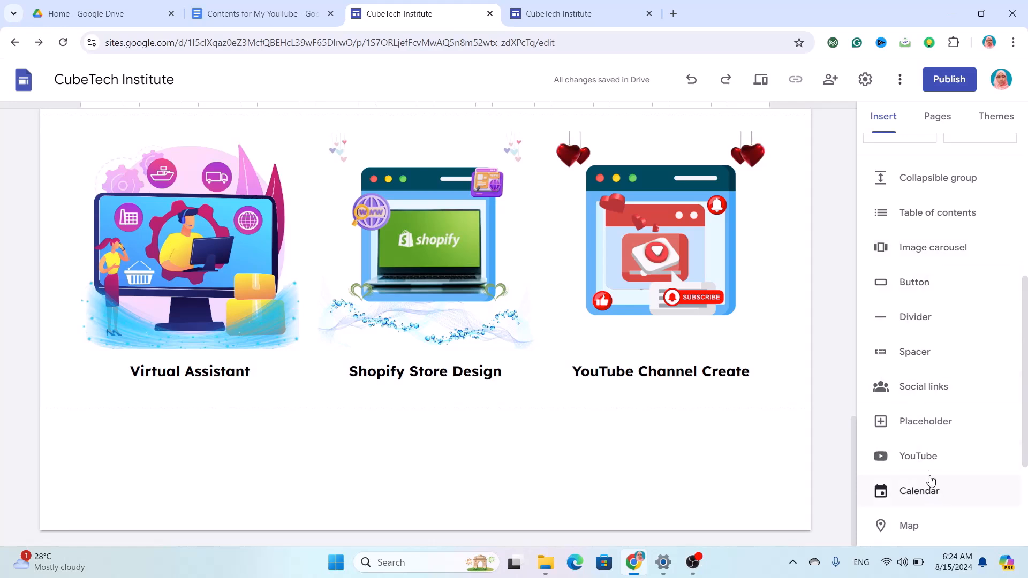
scroll(943, 496, "down", 2)
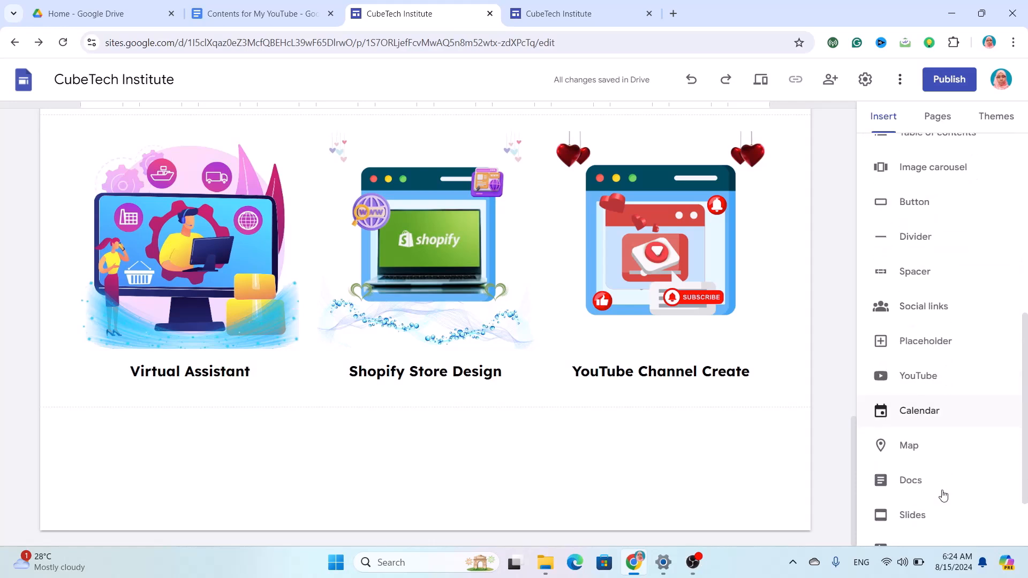
scroll(941, 494, "down", 1)
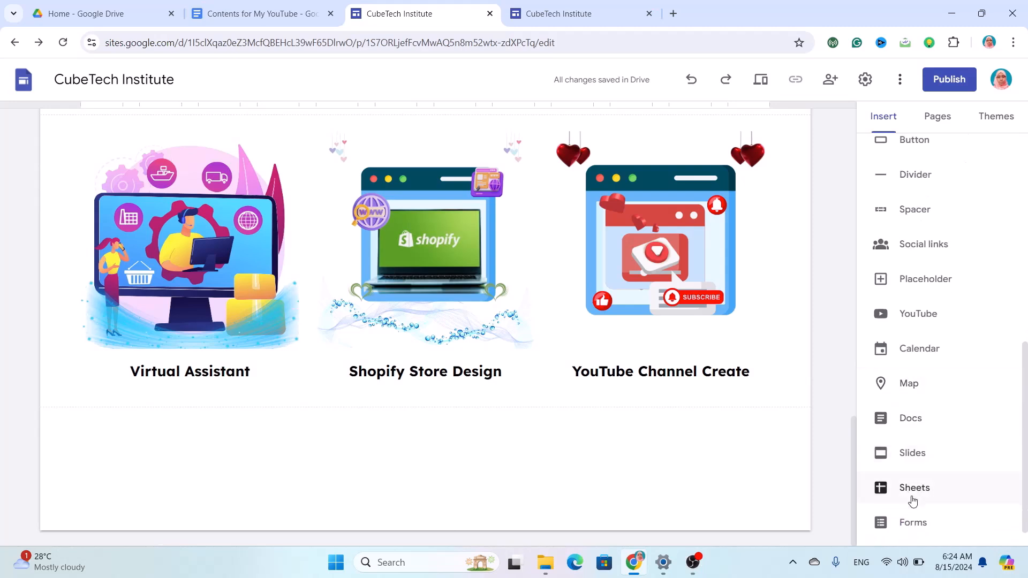
scroll(912, 519, "down", 1)
left_click(909, 358)
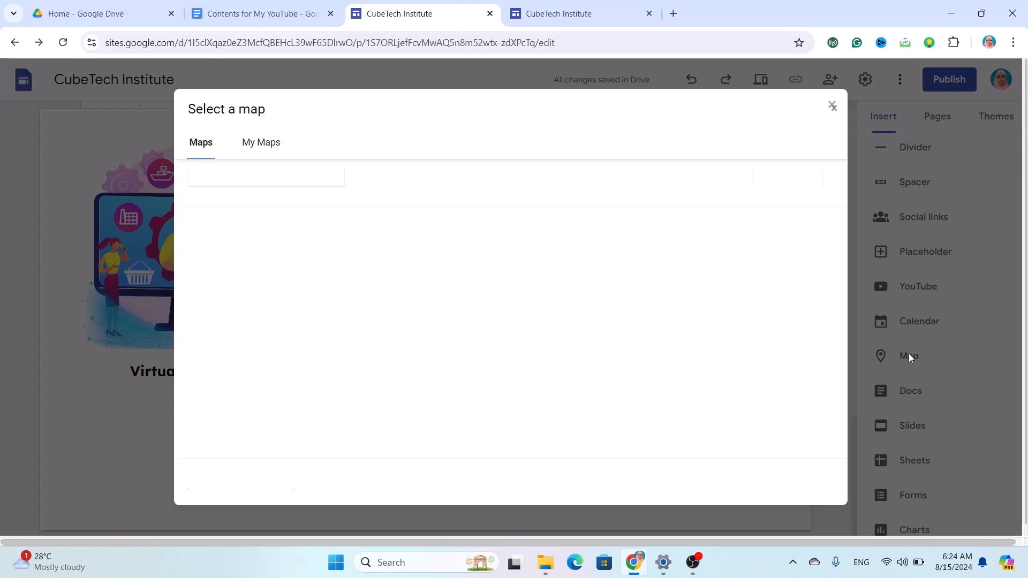
type("B")
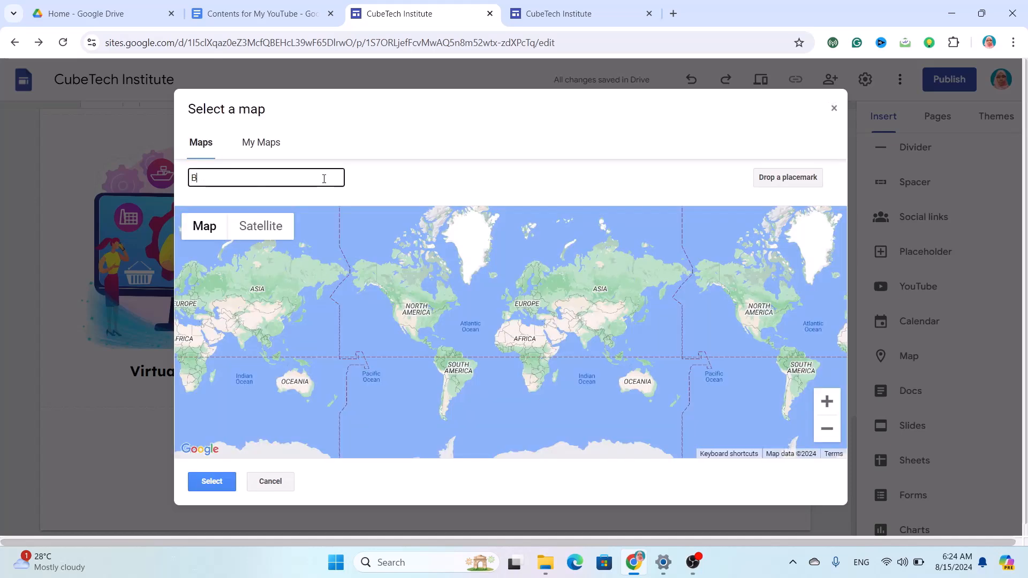
type("aruipur")
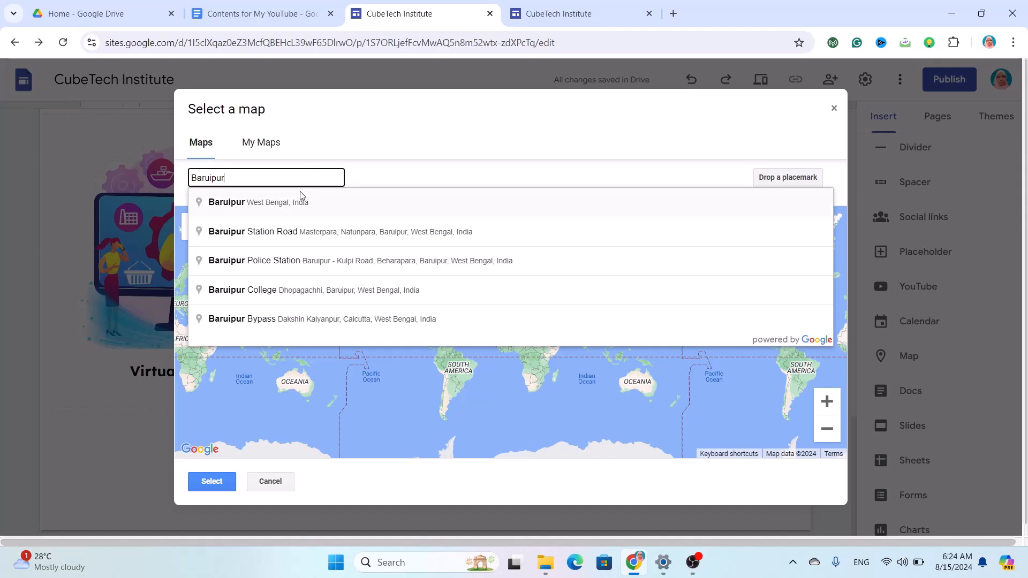
left_click(301, 199)
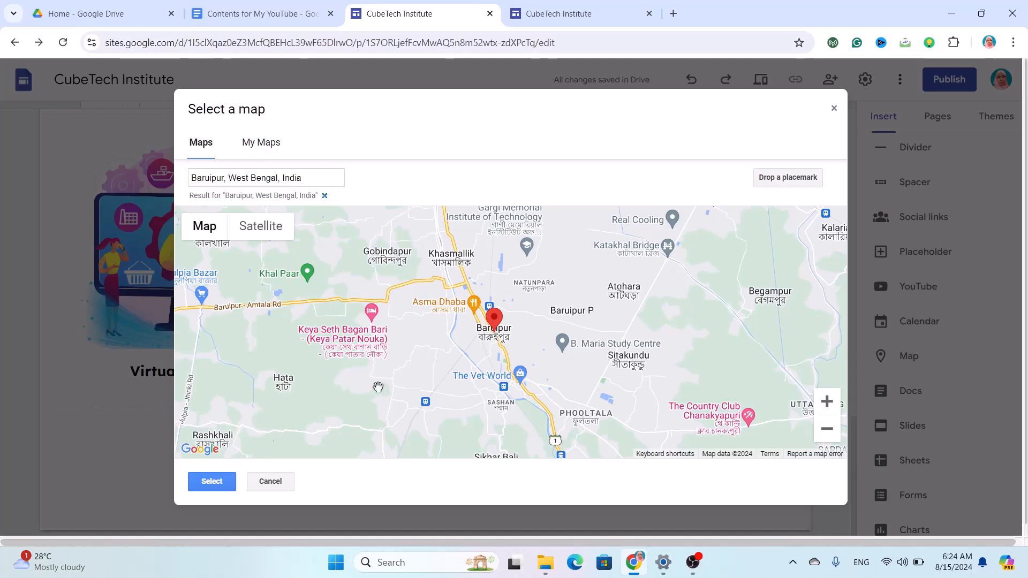
left_click(209, 482)
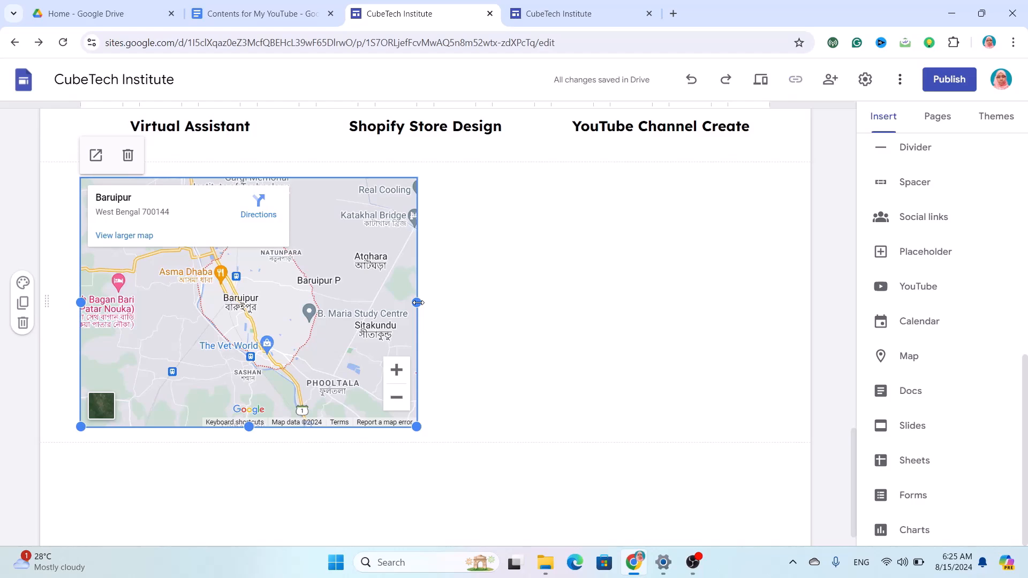
Stretch the Baruipur map to full page width, shorten it, and delete the empty footer text box.
left_click_drag(417, 303, 773, 268)
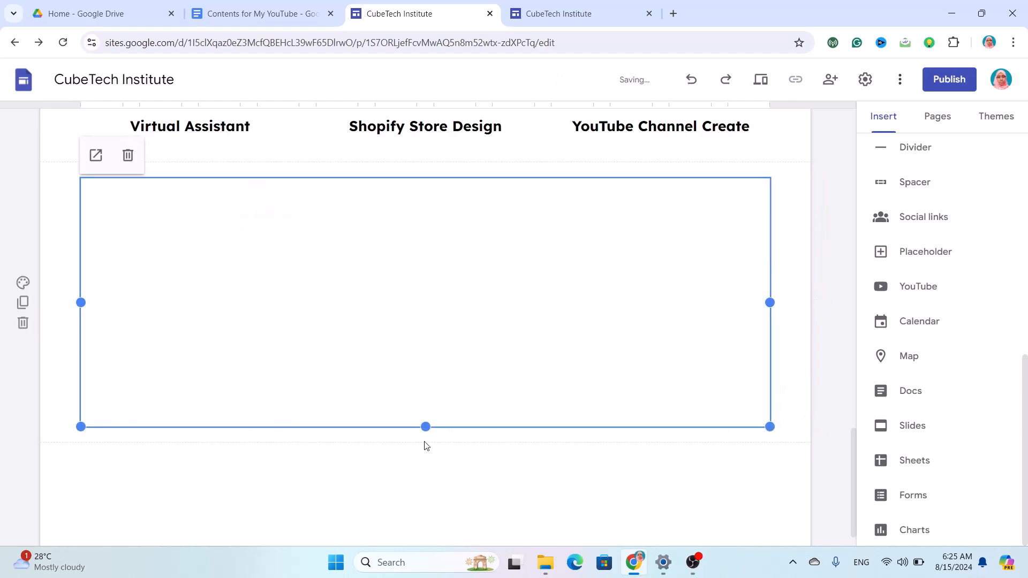
left_click_drag(425, 427, 433, 299)
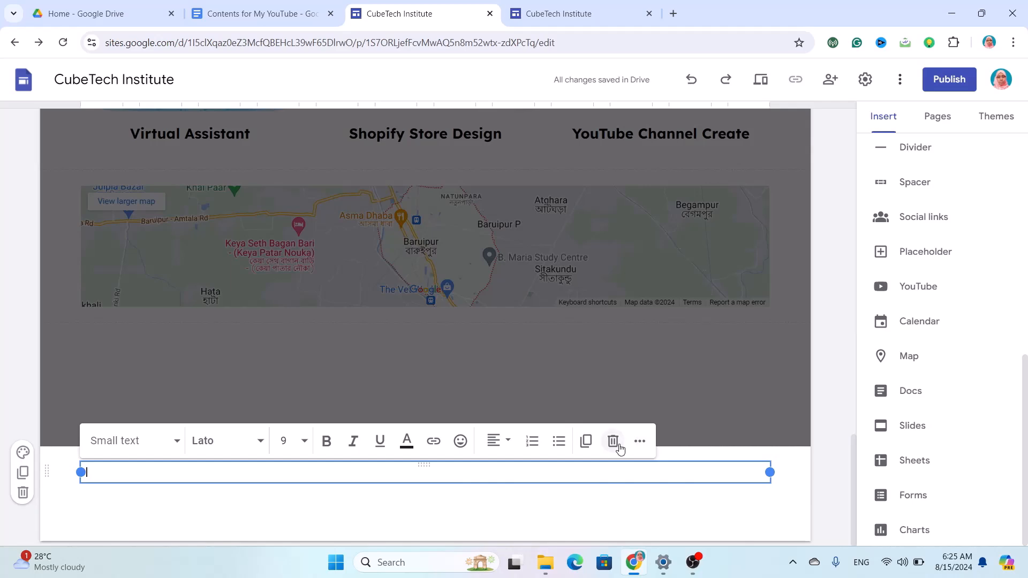
left_click(618, 445)
left_click(637, 459)
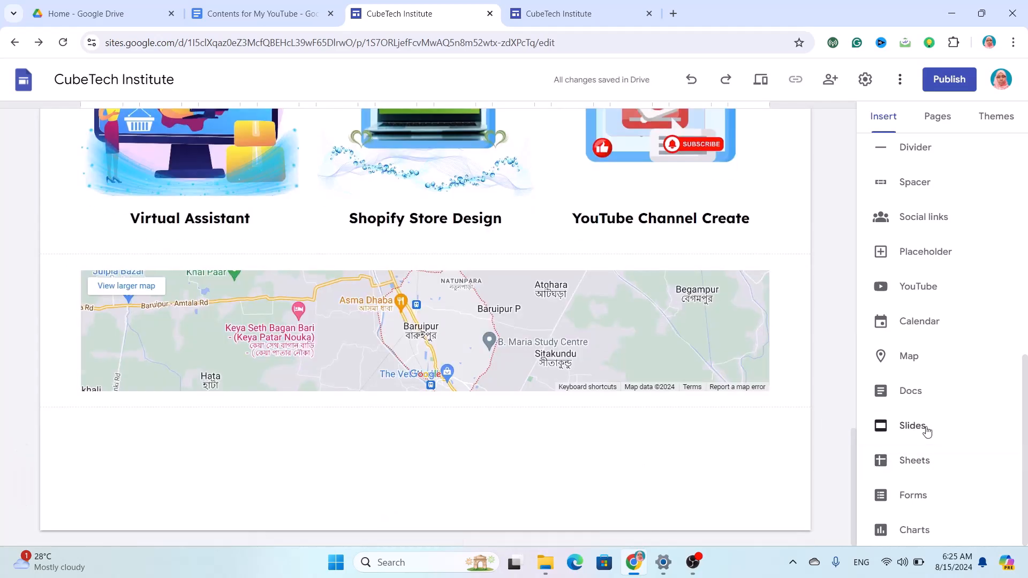
Start a Social media links block and open a new blank browser tab.
left_click(925, 219)
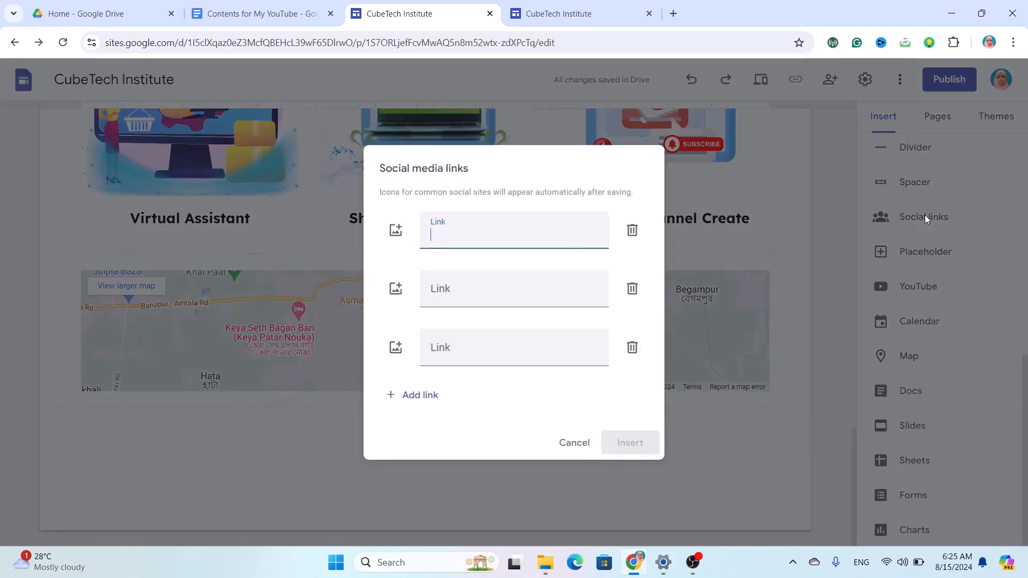
left_click(674, 14)
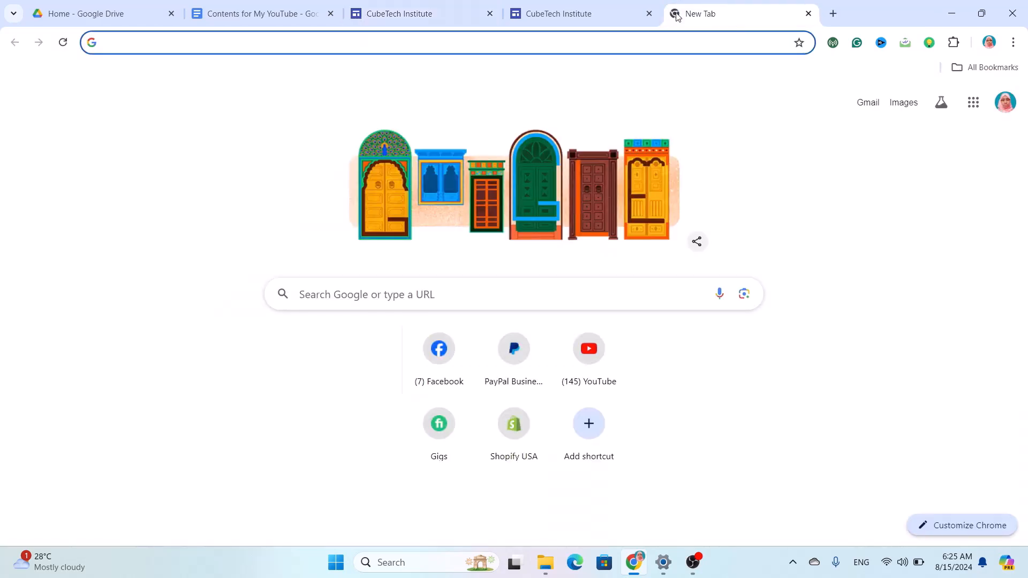
Copy the Facebook profile URL into the first social link field.
left_click(441, 357)
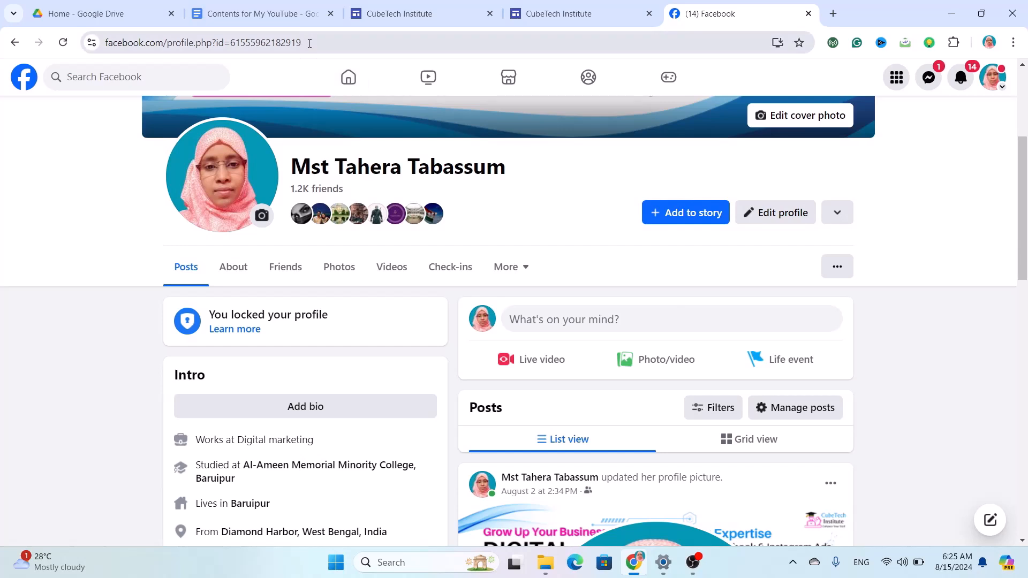
left_click(309, 43)
key("ctrl+c")
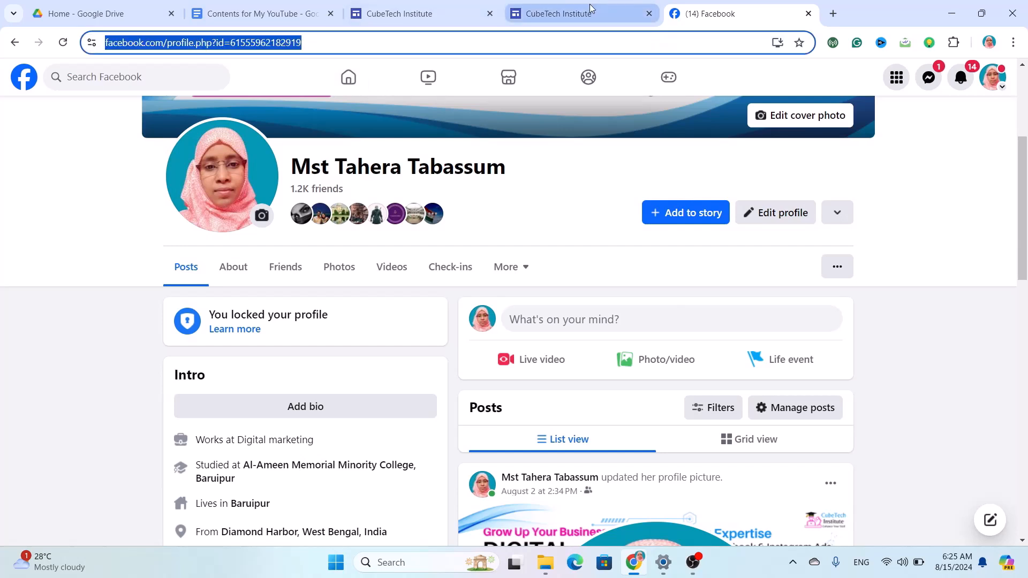
left_click(454, 12)
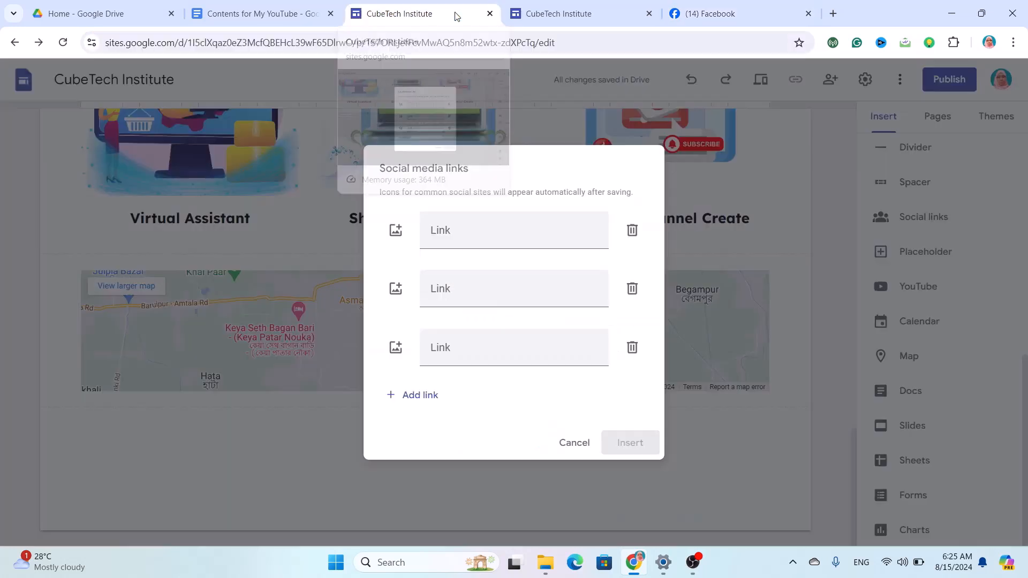
key("ctrl+v")
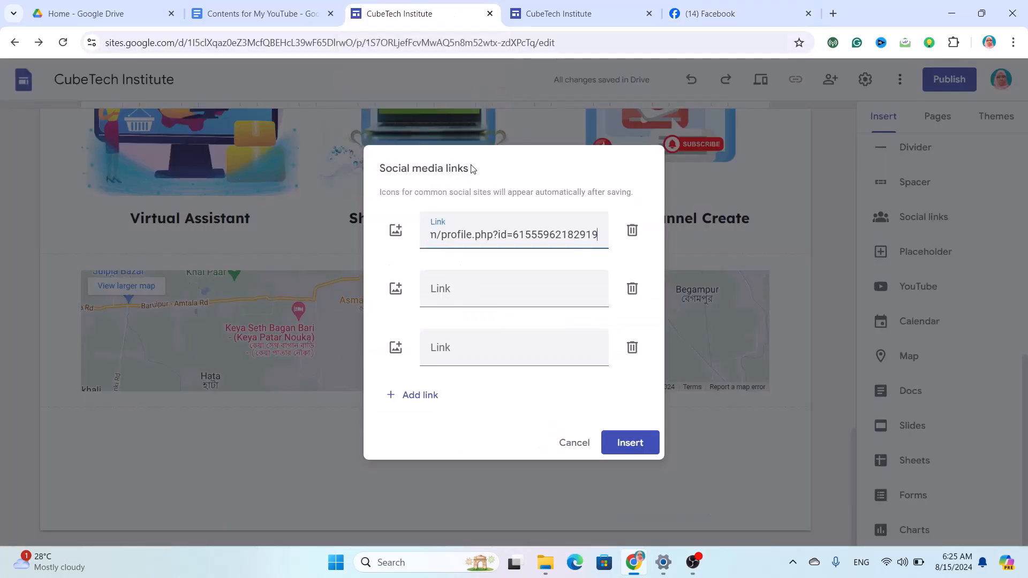
left_click(469, 294)
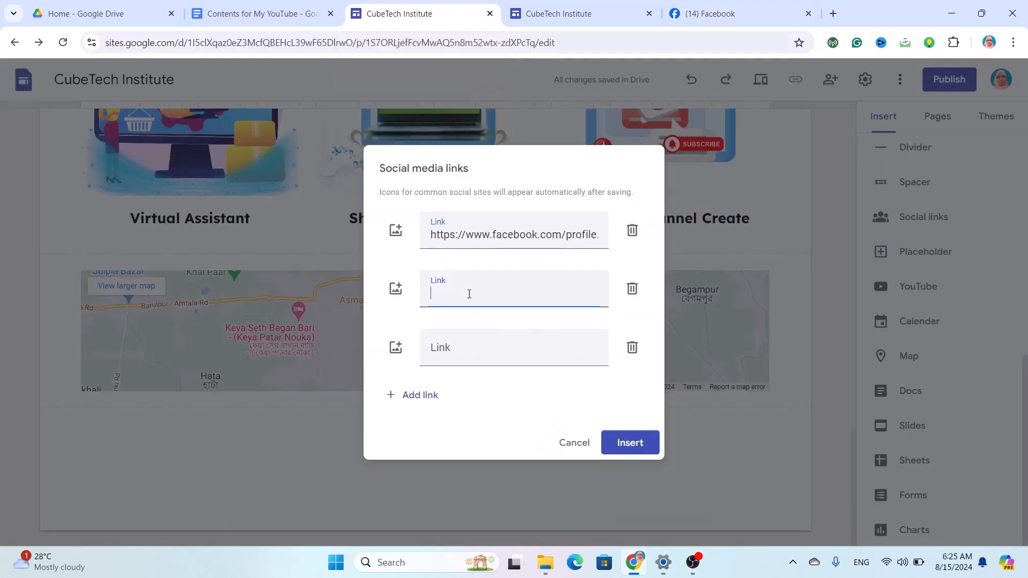
Paste the CubeTech Institute Instagram profile address into the second social link field.
left_click(834, 13)
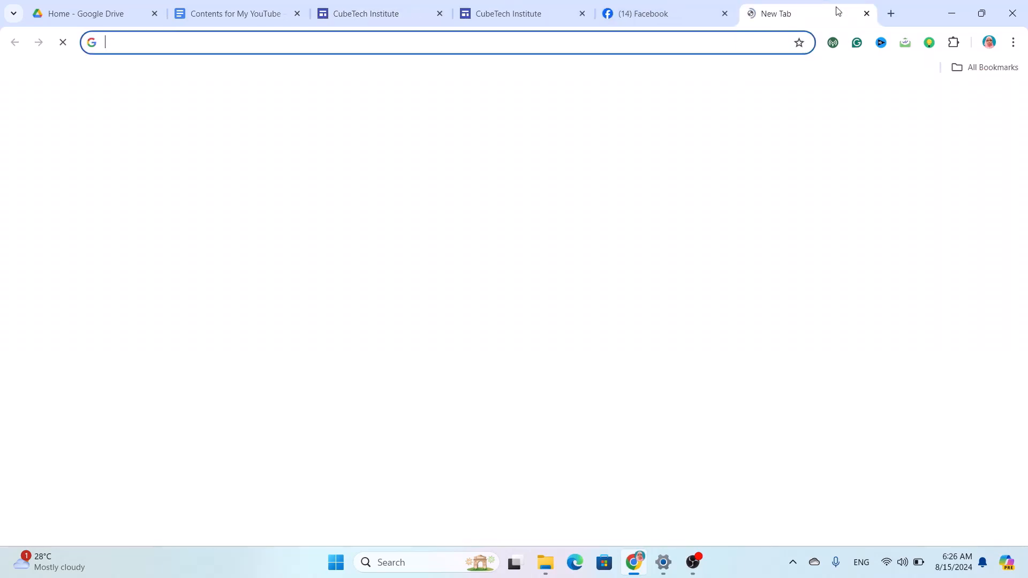
type("ins")
left_click(247, 150)
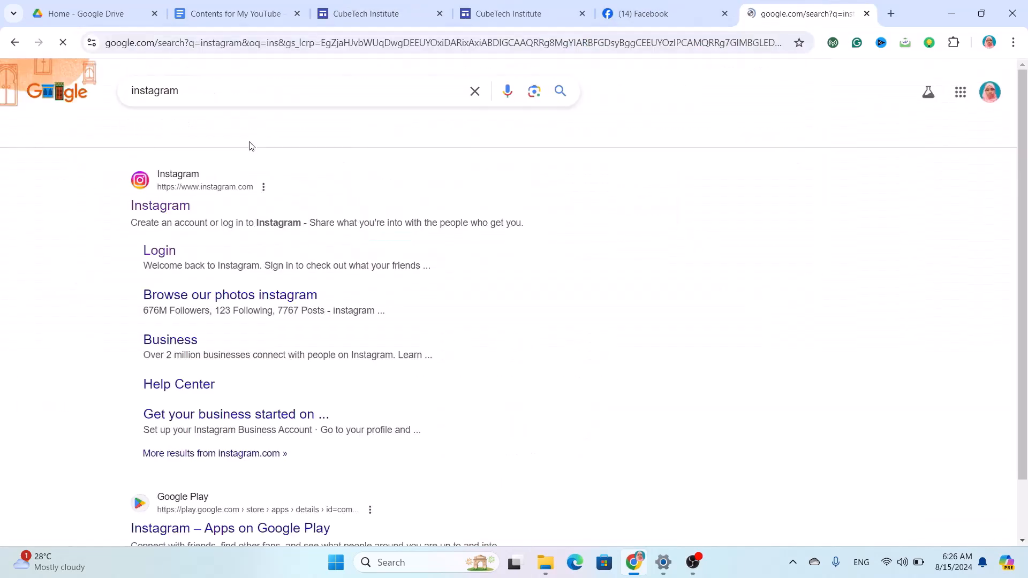
left_click(165, 205)
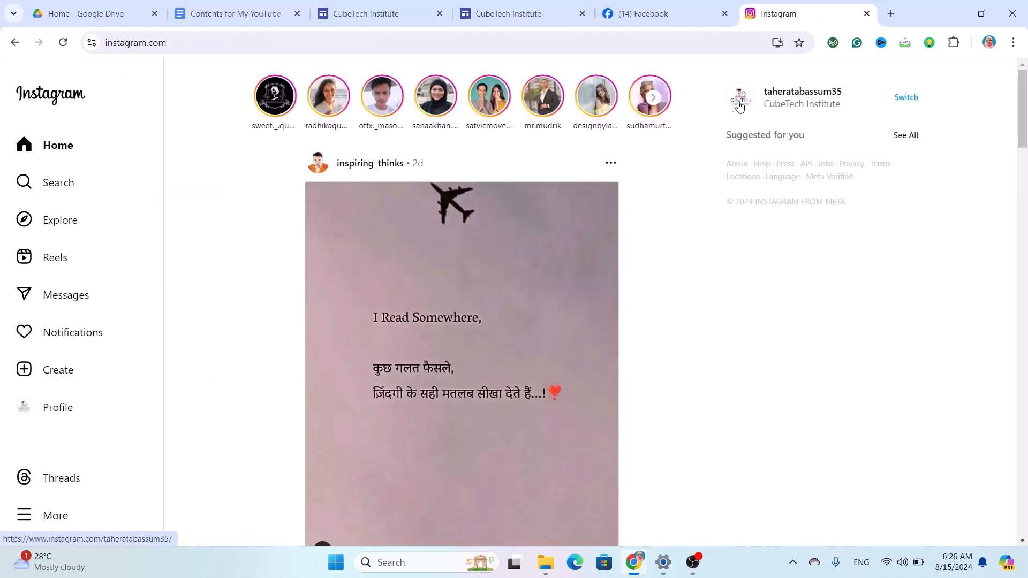
left_click(750, 104)
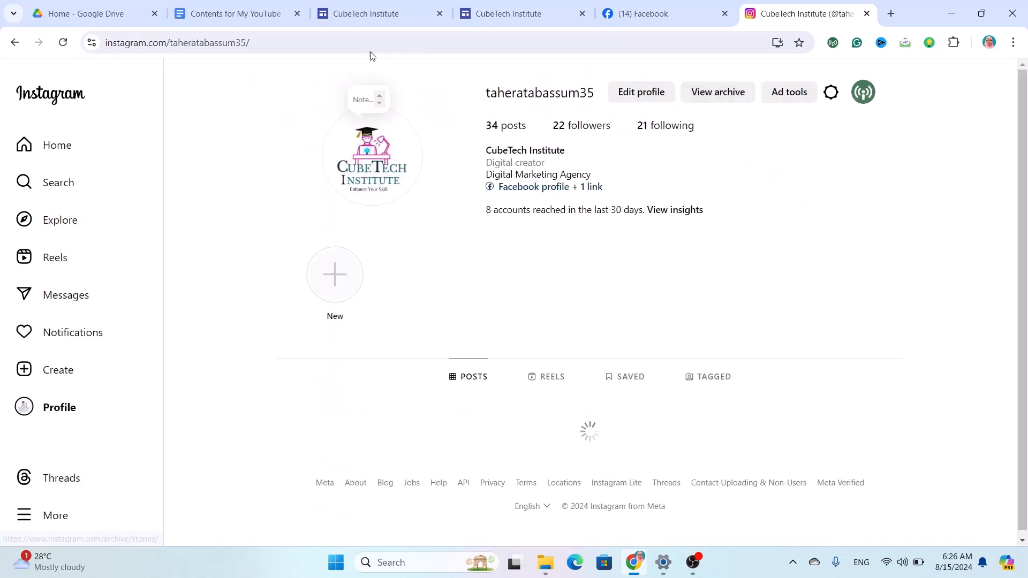
left_click(367, 44)
key("ctrl+c")
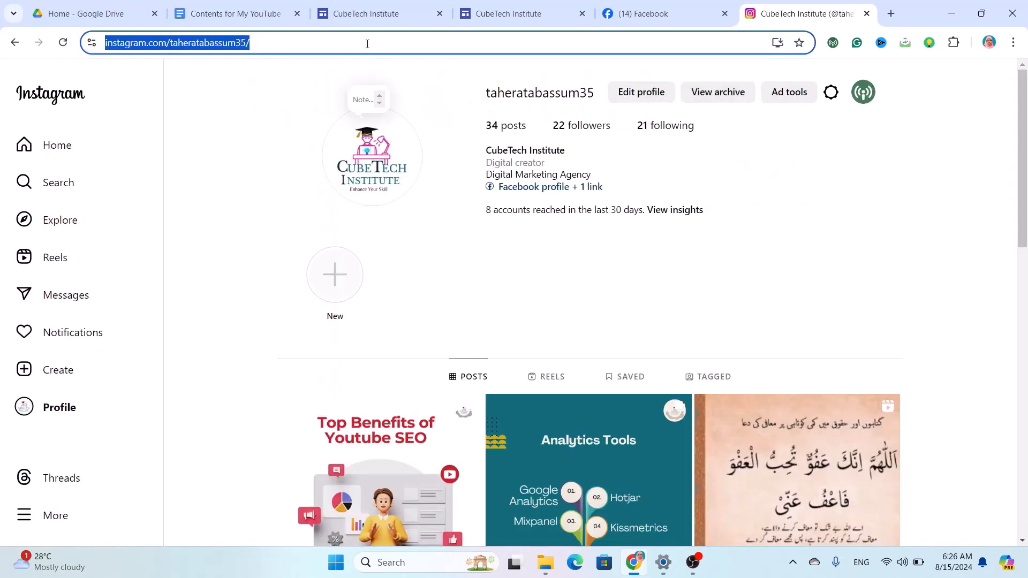
left_click(369, 4)
key("ctrl+v")
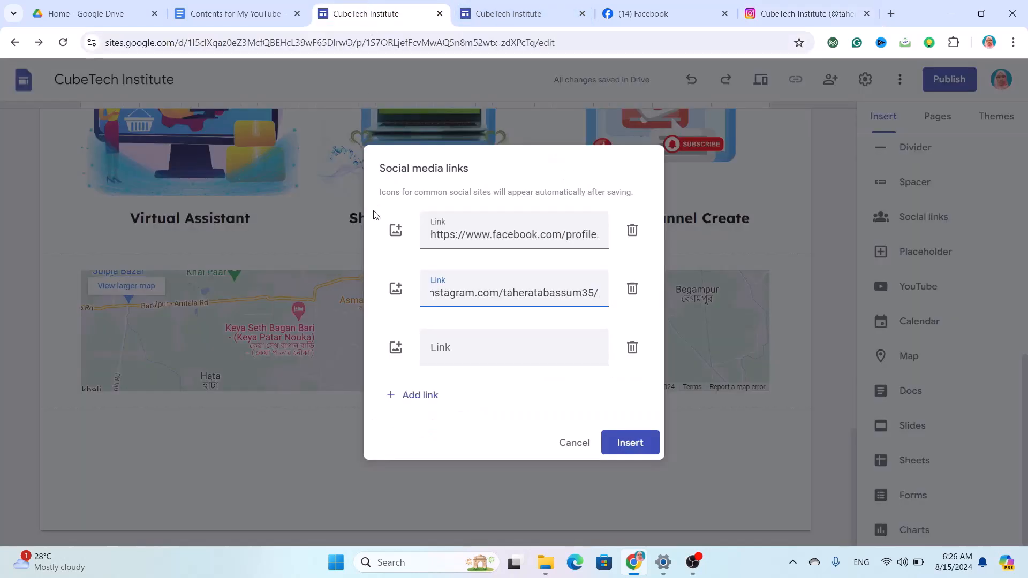
left_click(497, 361)
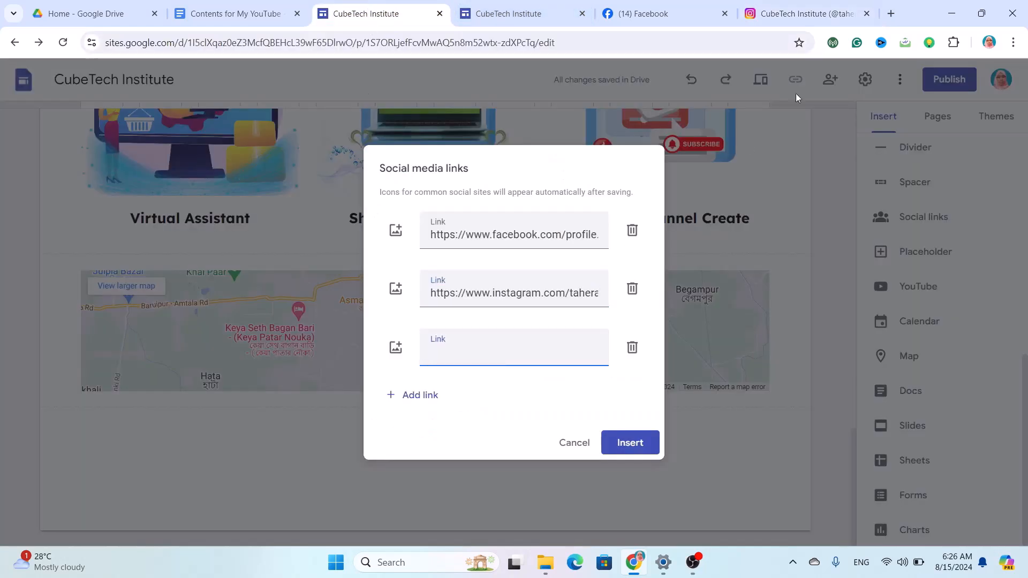
left_click(891, 13)
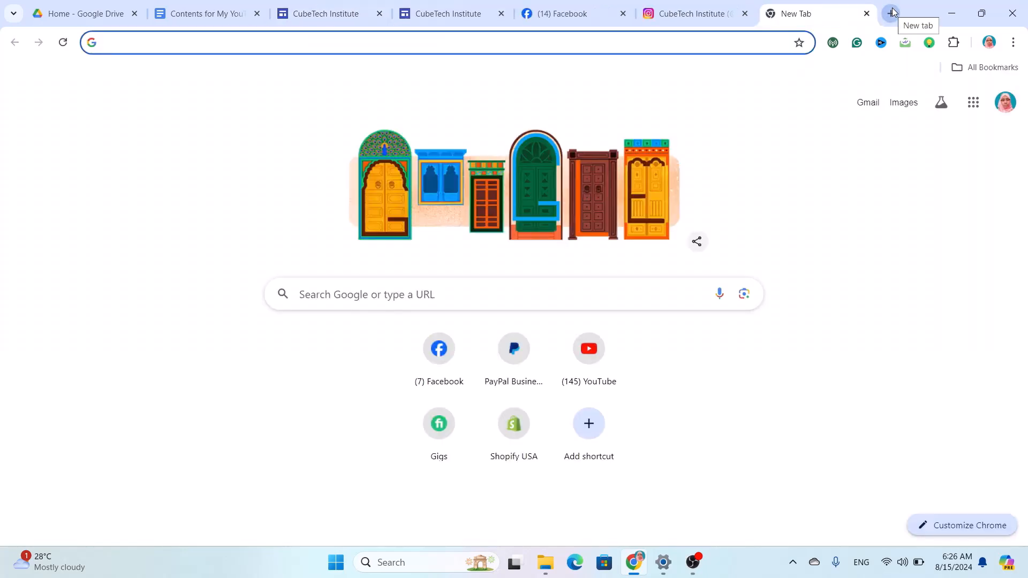
Open the owner's LinkedIn profile and copy its page address.
type("l")
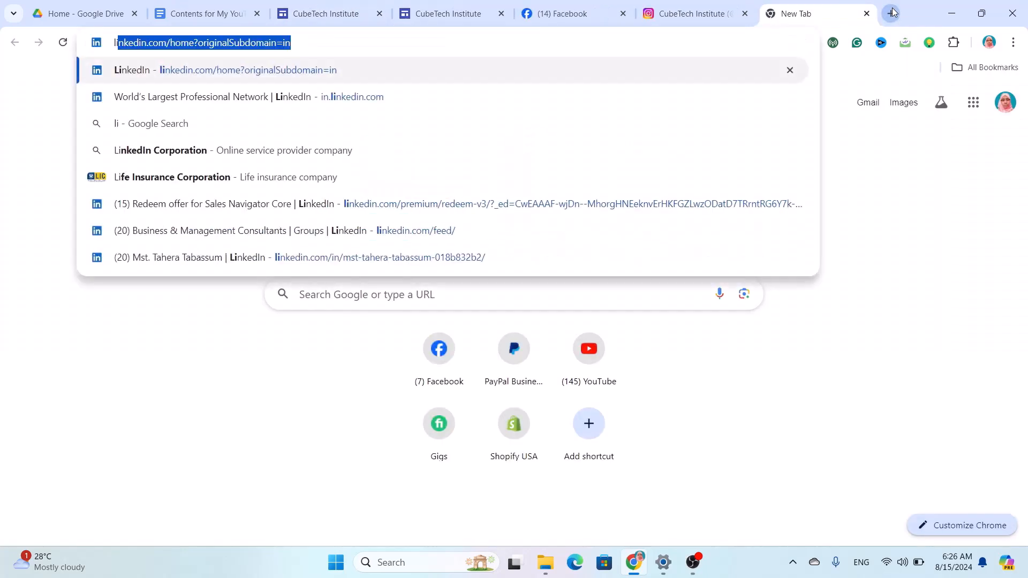
key("Return")
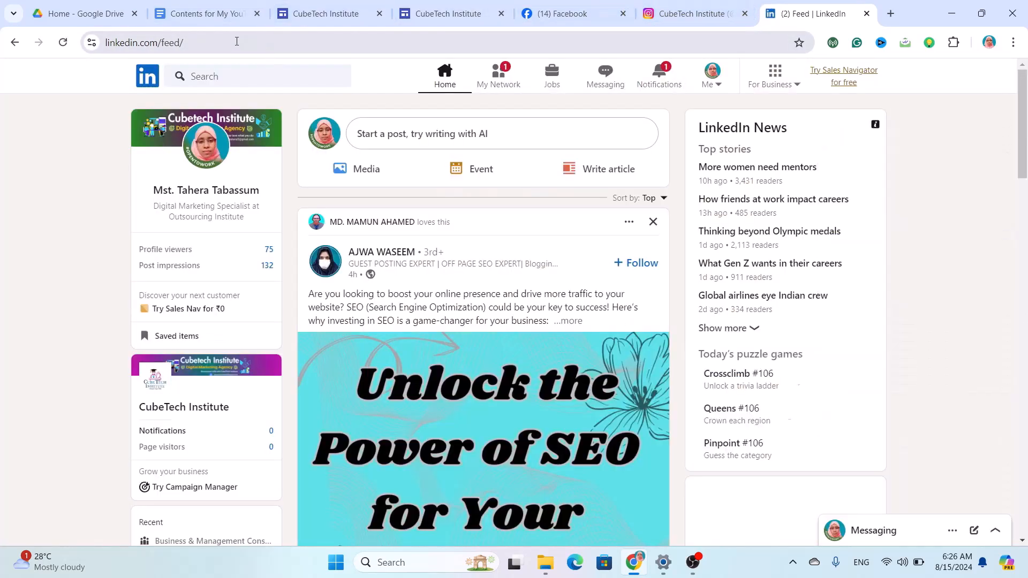
left_click(230, 194)
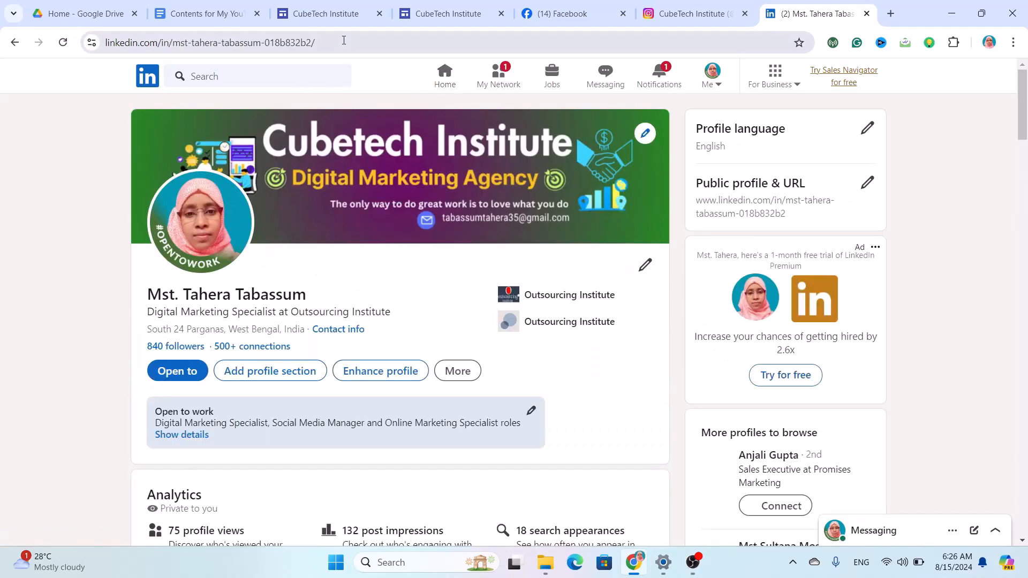
left_click(344, 40)
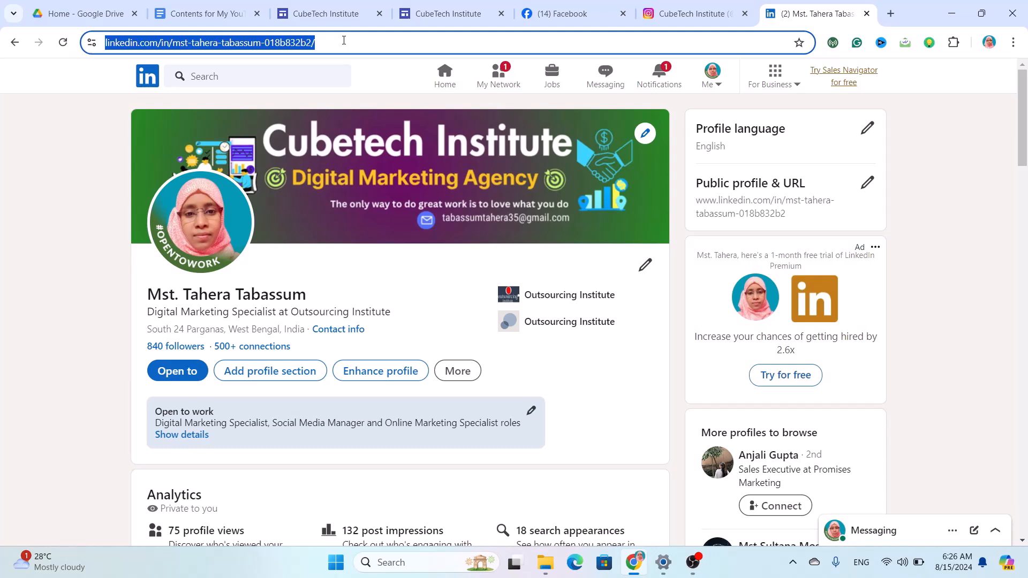
left_click(339, 11)
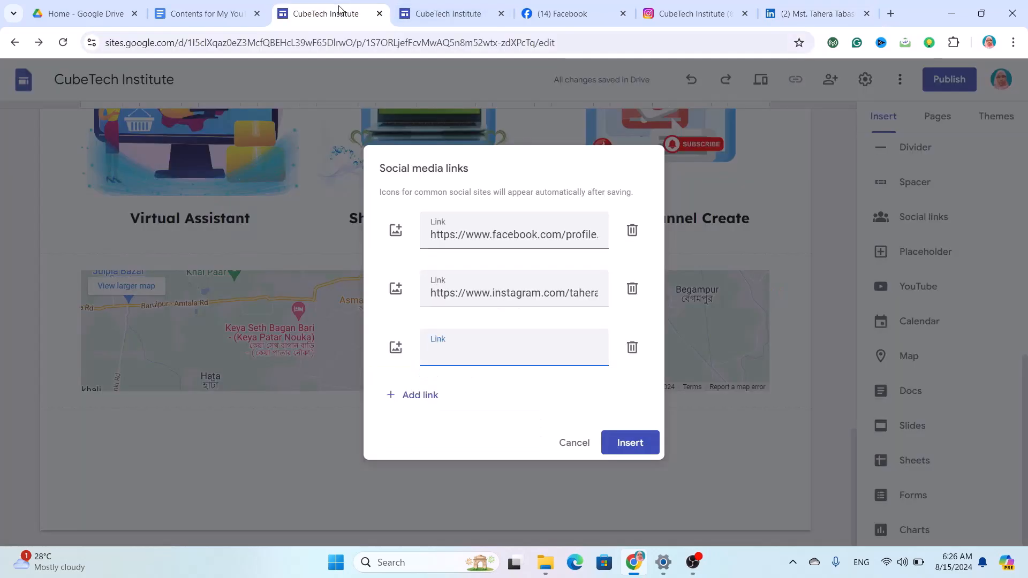
Add the LinkedIn link as the third link and insert the Facebook, Instagram and LinkedIn icons.
key("ctrl+v")
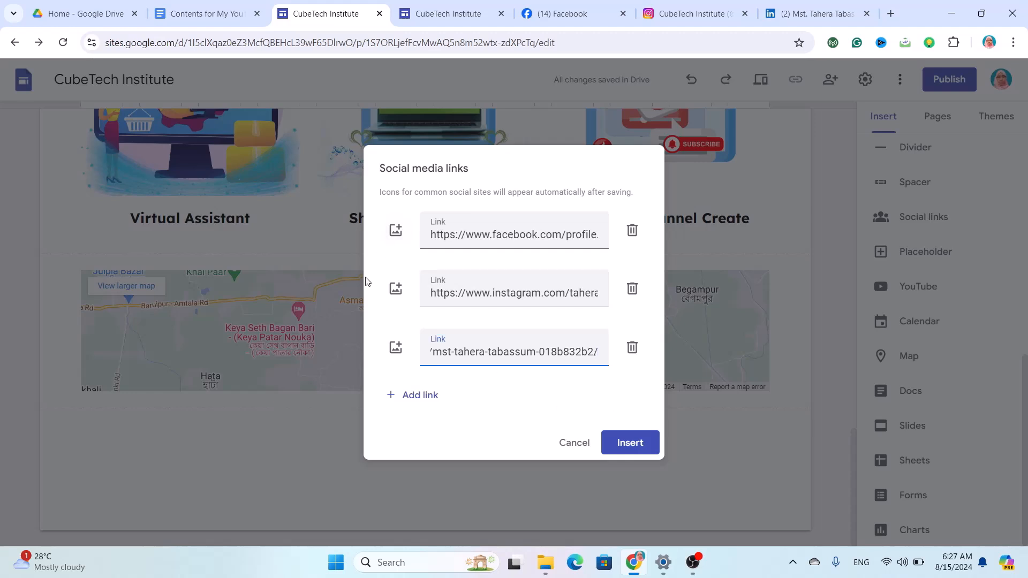
left_click(395, 230)
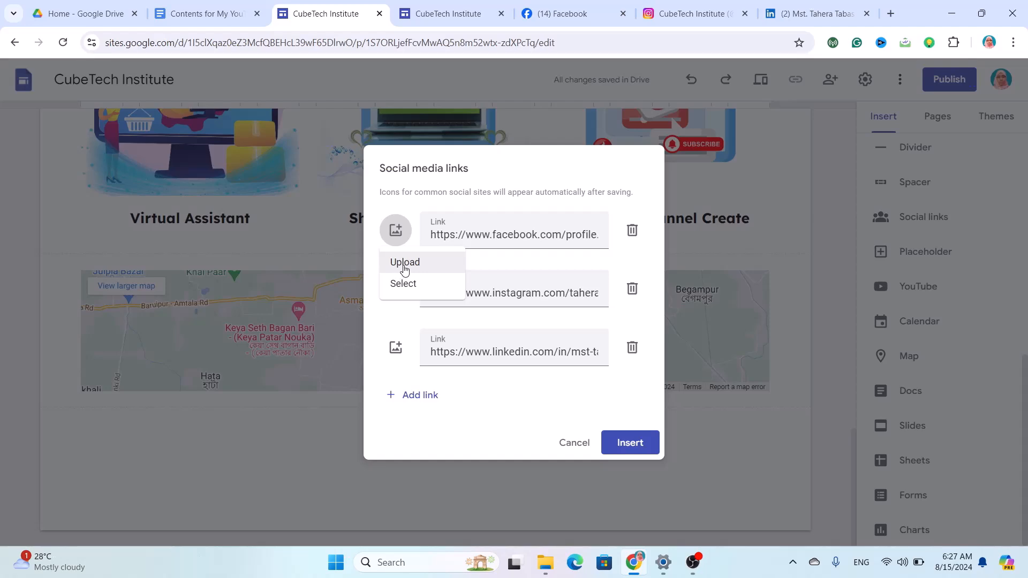
left_click(628, 442)
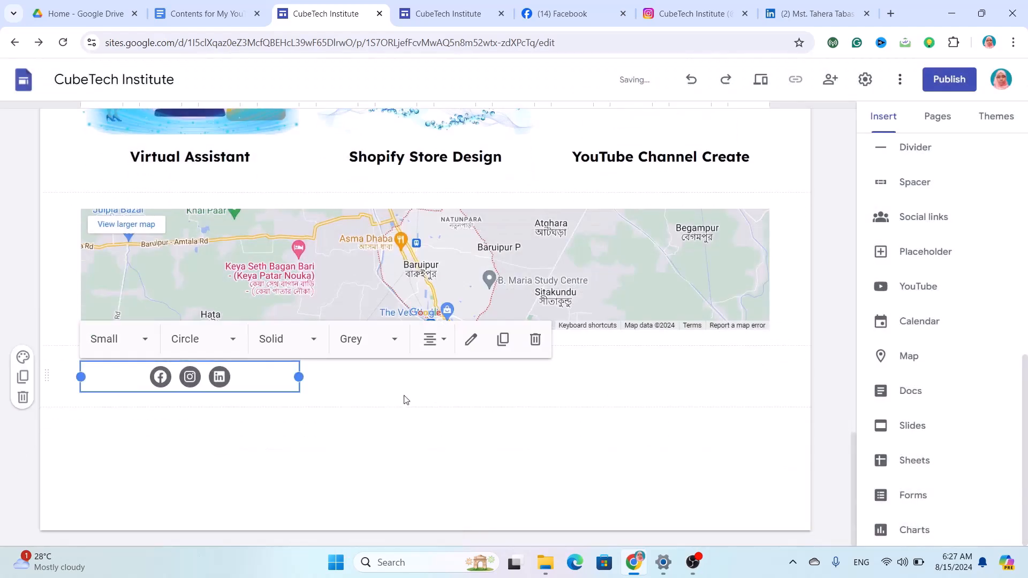
Stretch the social links block to full page width and add a page footer.
left_click_drag(300, 377, 783, 409)
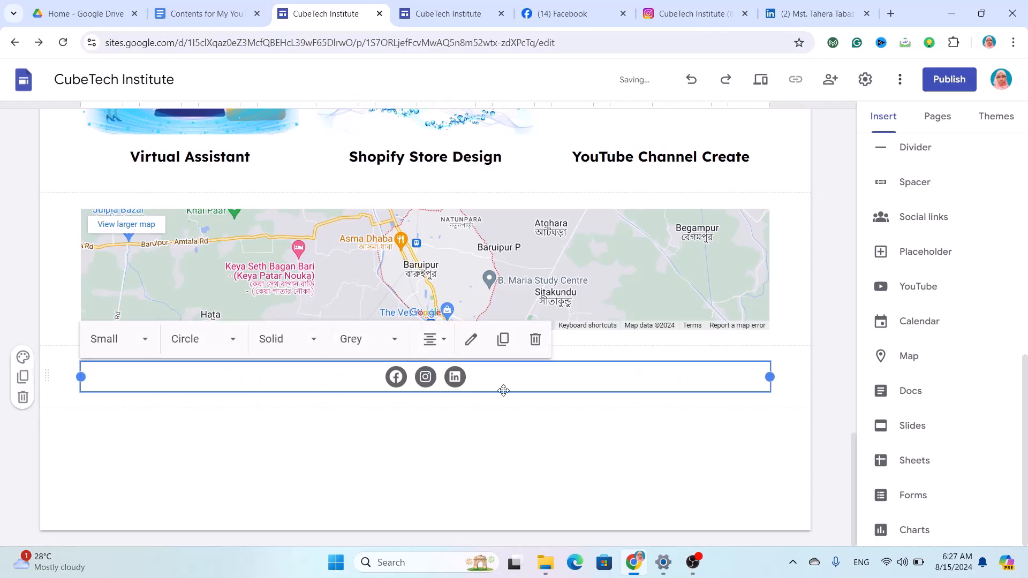
left_click(396, 454)
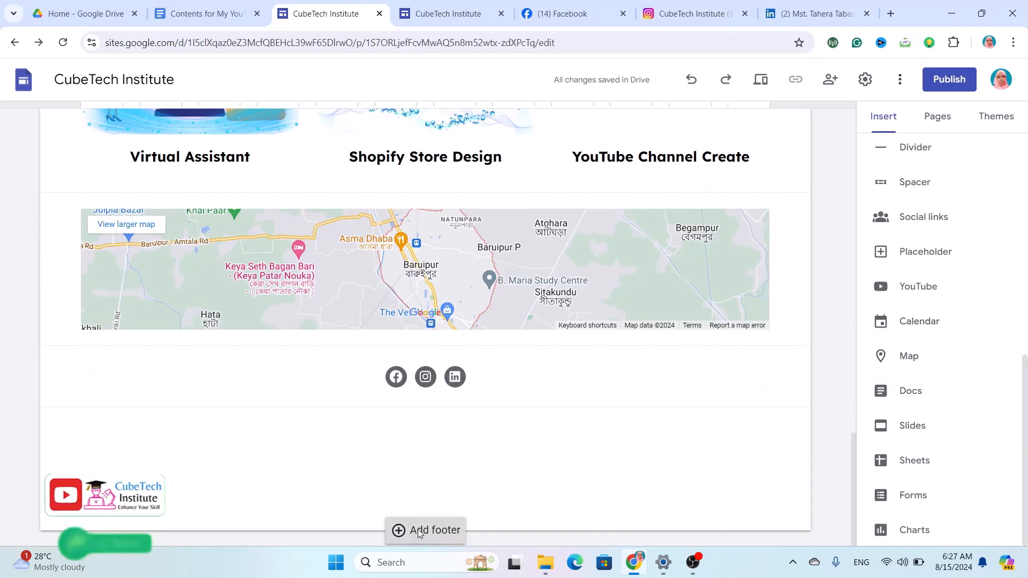
left_click(418, 531)
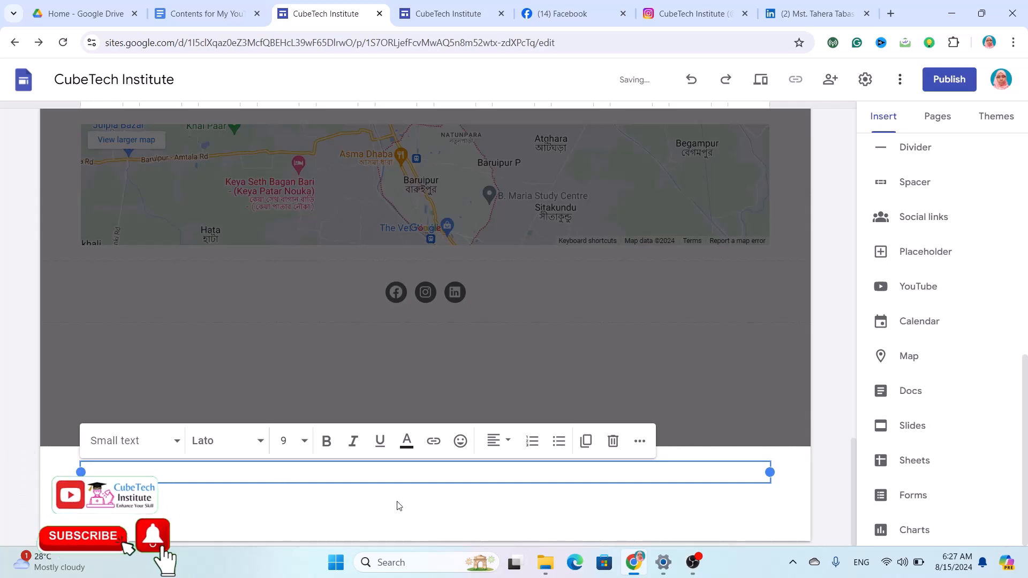
Copy the copyright footer line from the website content document in Google Docs.
left_click(227, 9)
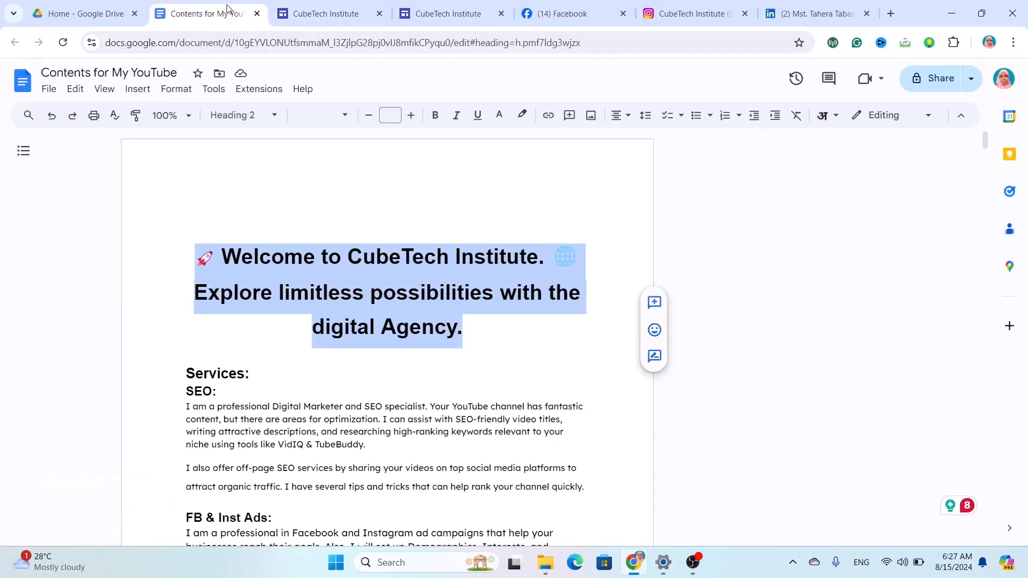
scroll(353, 335, "down", 20)
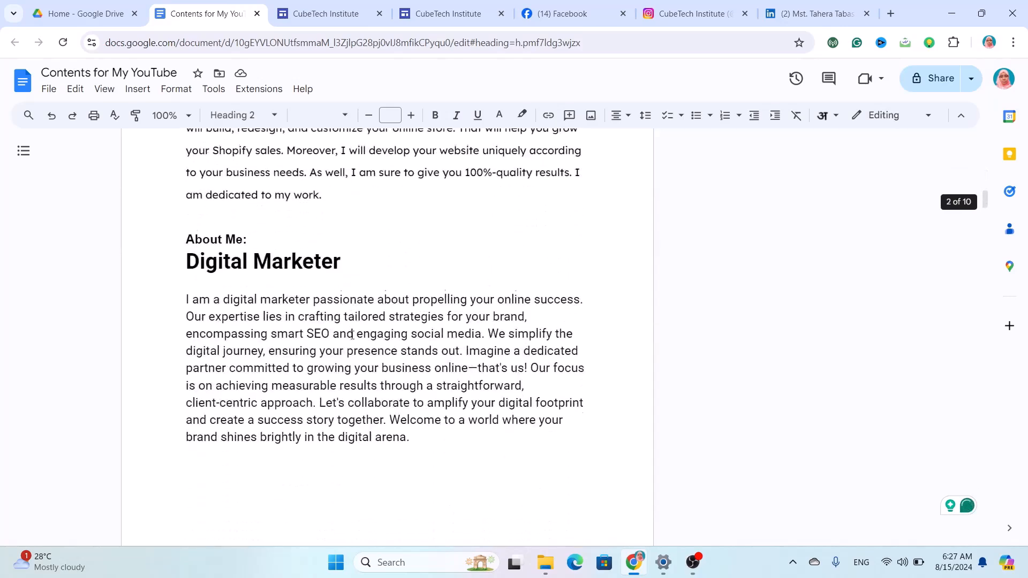
scroll(353, 335, "down", 10)
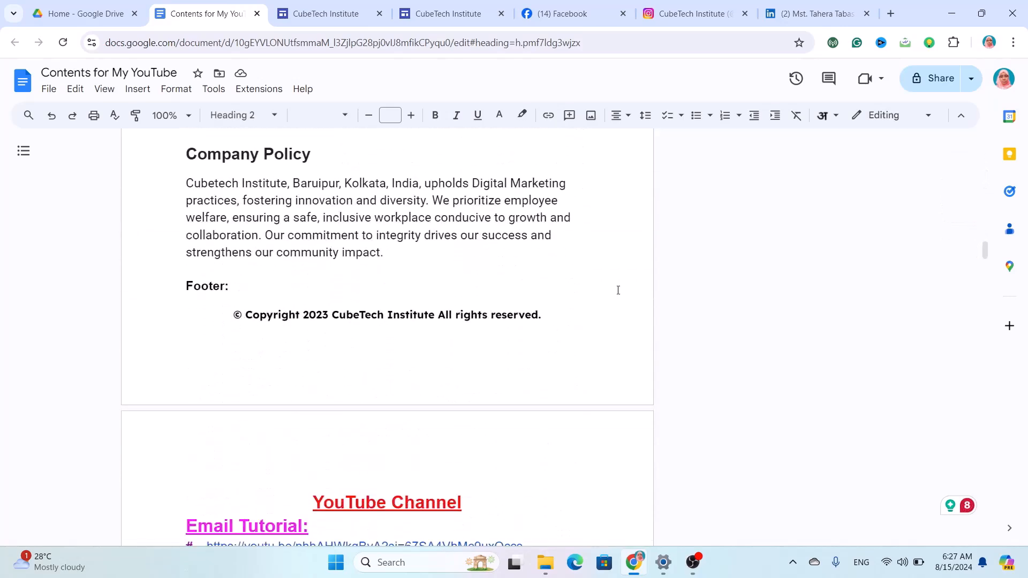
left_click_drag(560, 321, 262, 294)
key("ctrl+c")
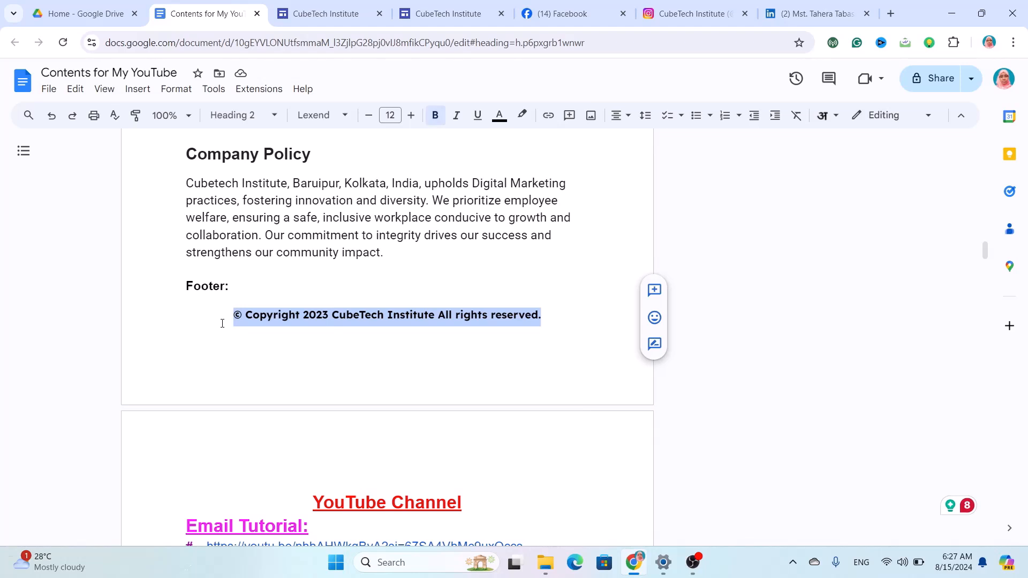
left_click(332, 14)
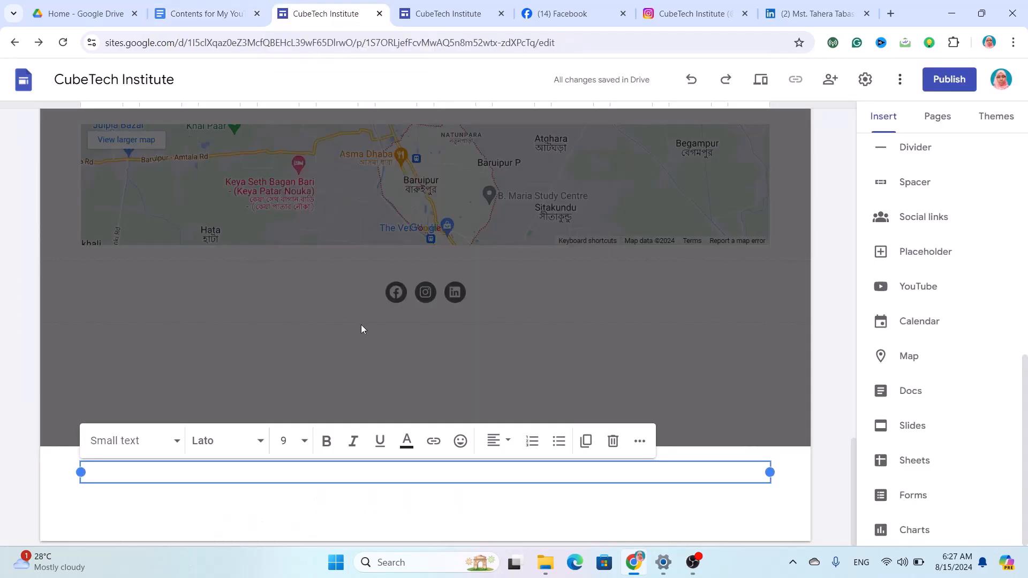
Paste '© Copyright 2023 CubeTech Institute All rights reserved.' into the footer and centre it.
key("ctrl+v")
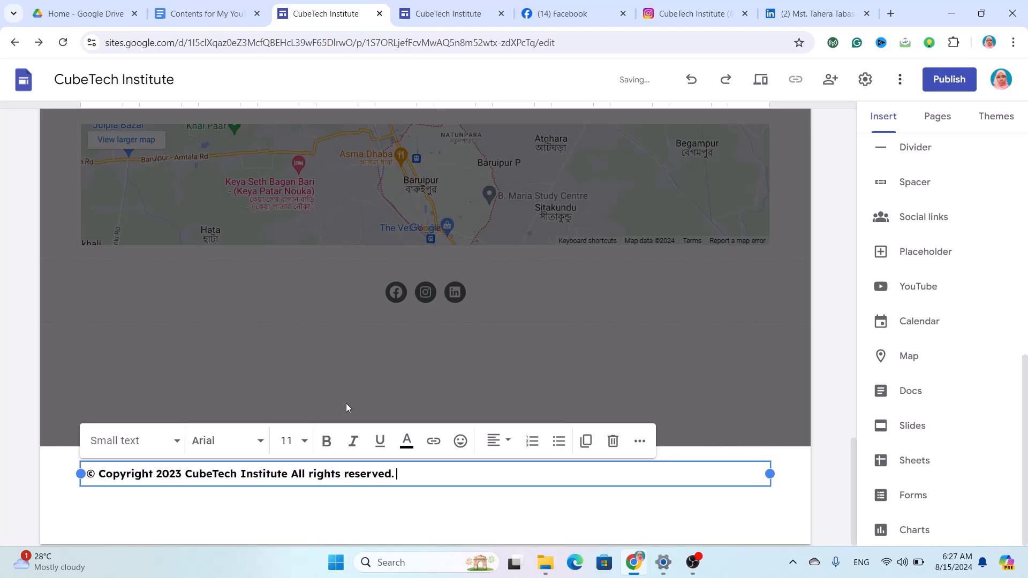
left_click_drag(406, 471, 84, 474)
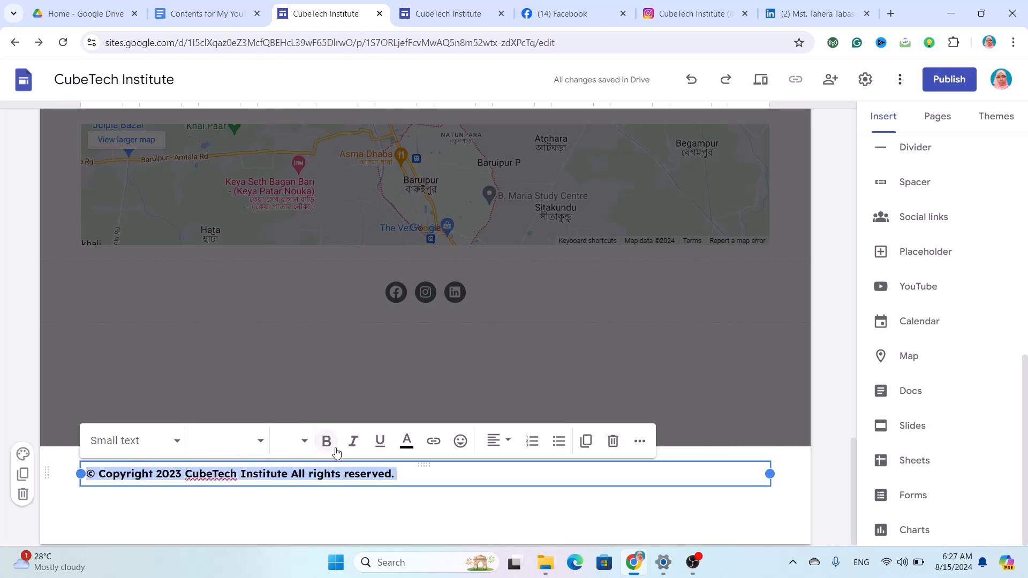
left_click(498, 442)
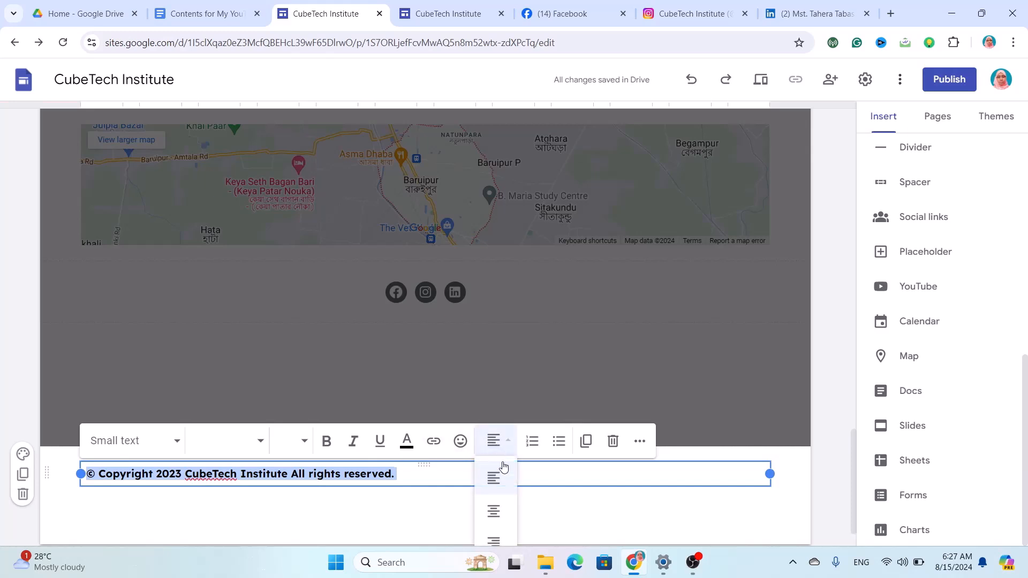
left_click(497, 519)
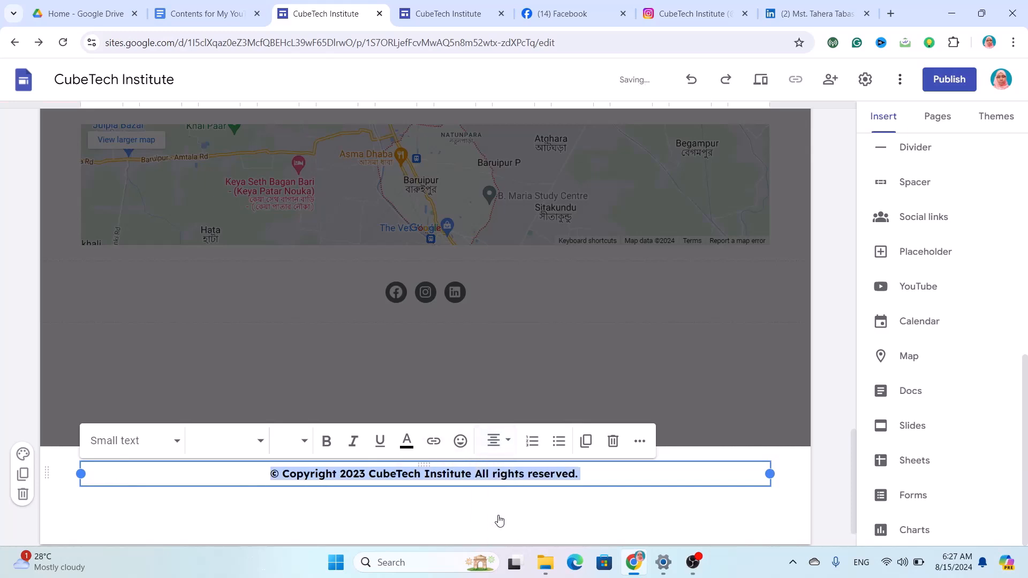
Set the footer copyright line in the Lexend font.
left_click(259, 444)
scroll(263, 506, "down", 5)
scroll(262, 506, "down", 5)
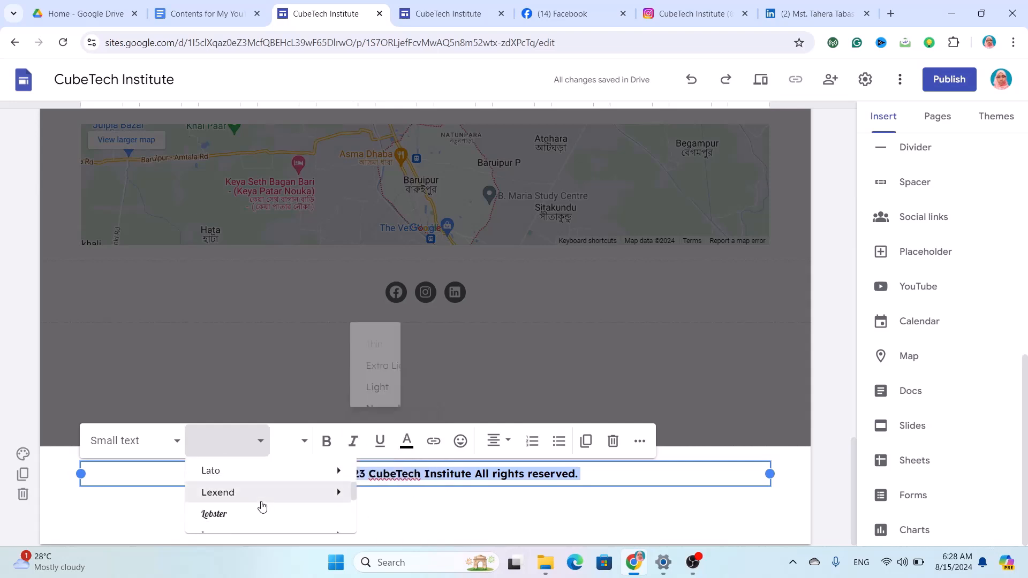
left_click(254, 497)
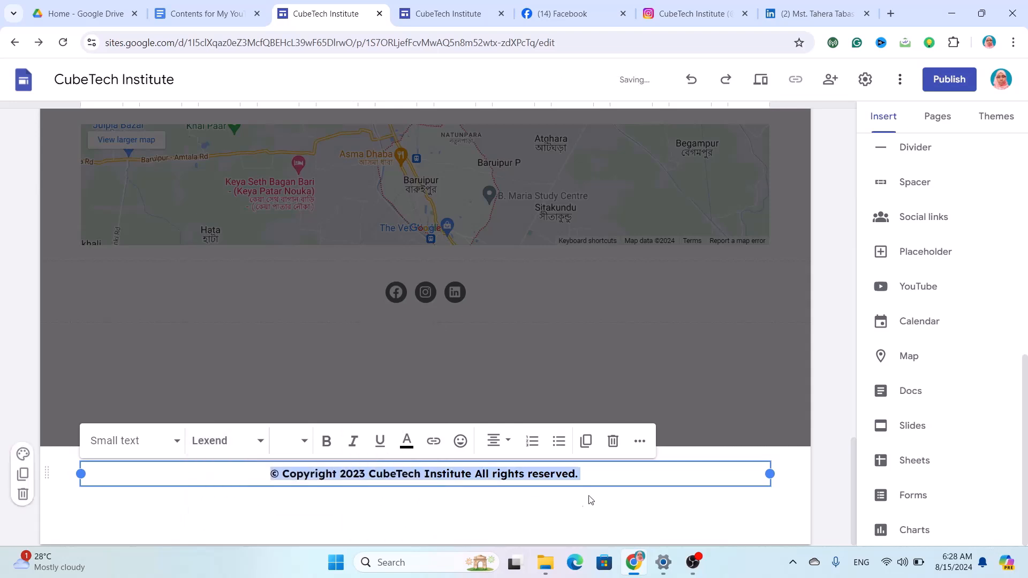
left_click(622, 502)
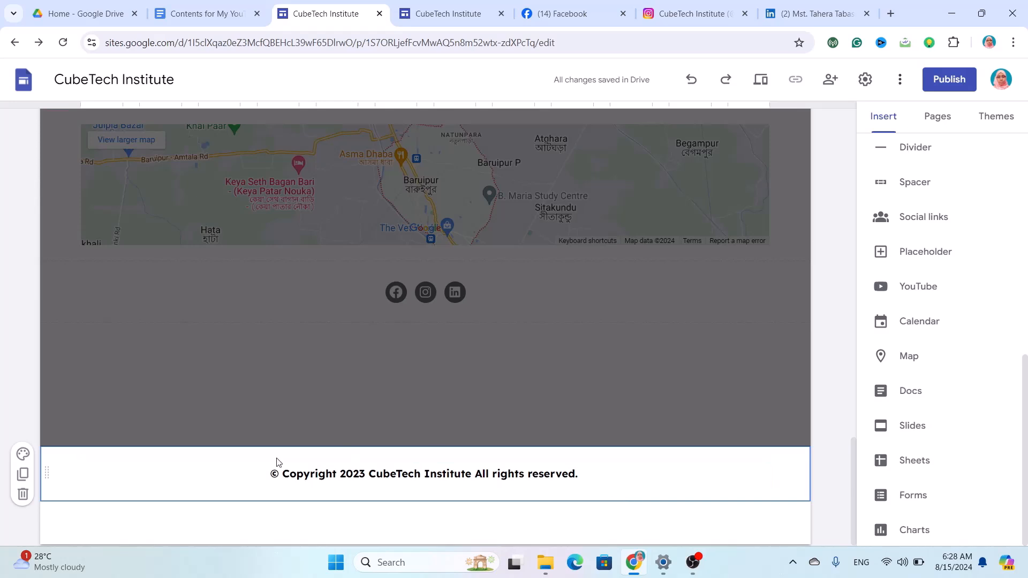
Give the footer the blue Style 3 background and recolour the copyright text white.
left_click(22, 454)
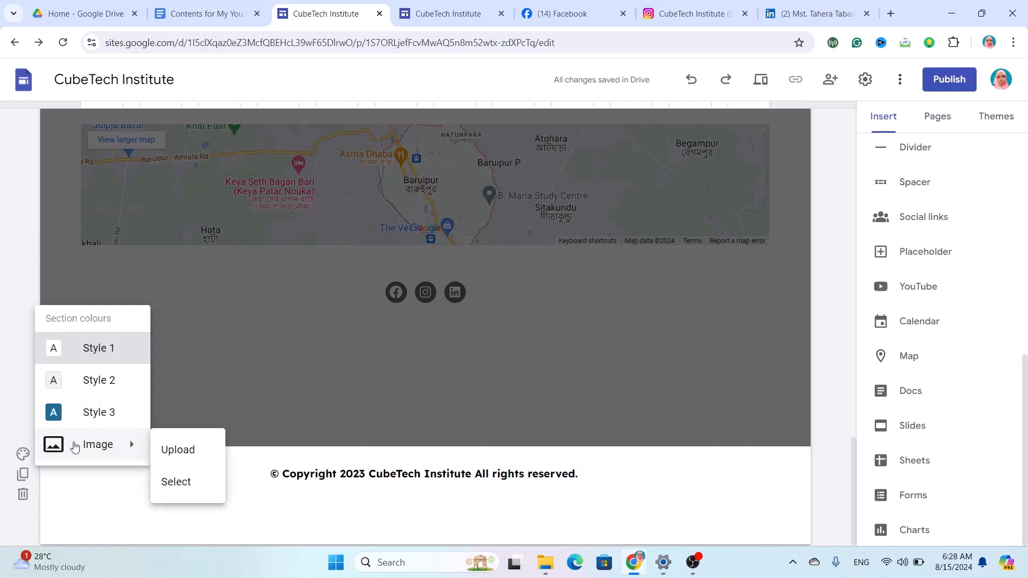
left_click(82, 413)
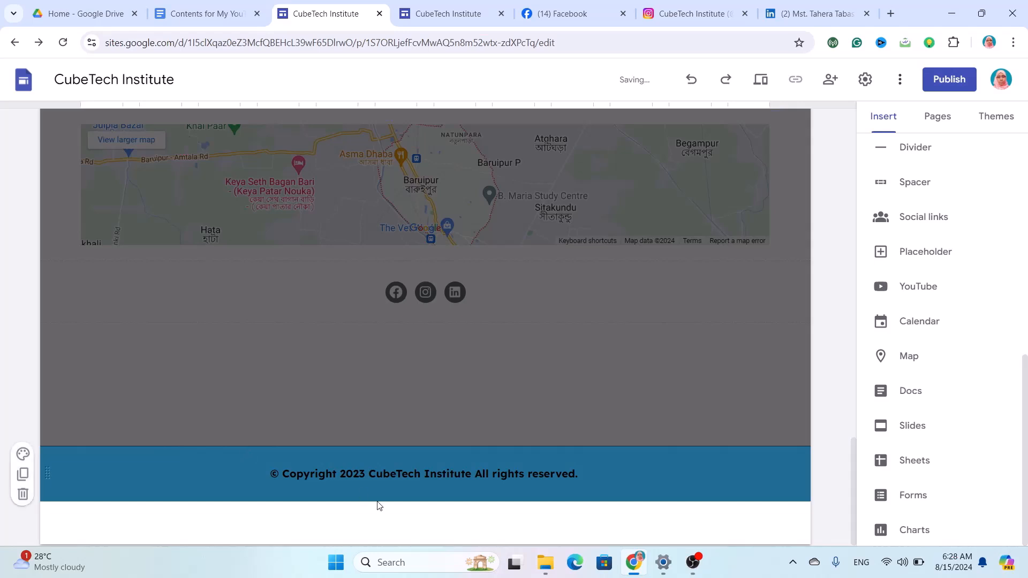
left_click(435, 473)
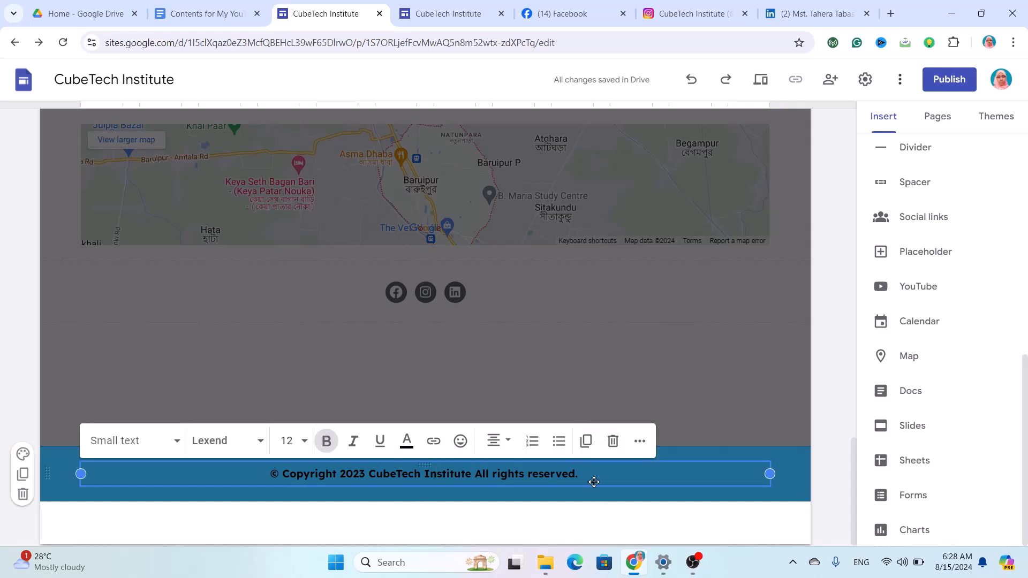
left_click_drag(591, 473, 269, 480)
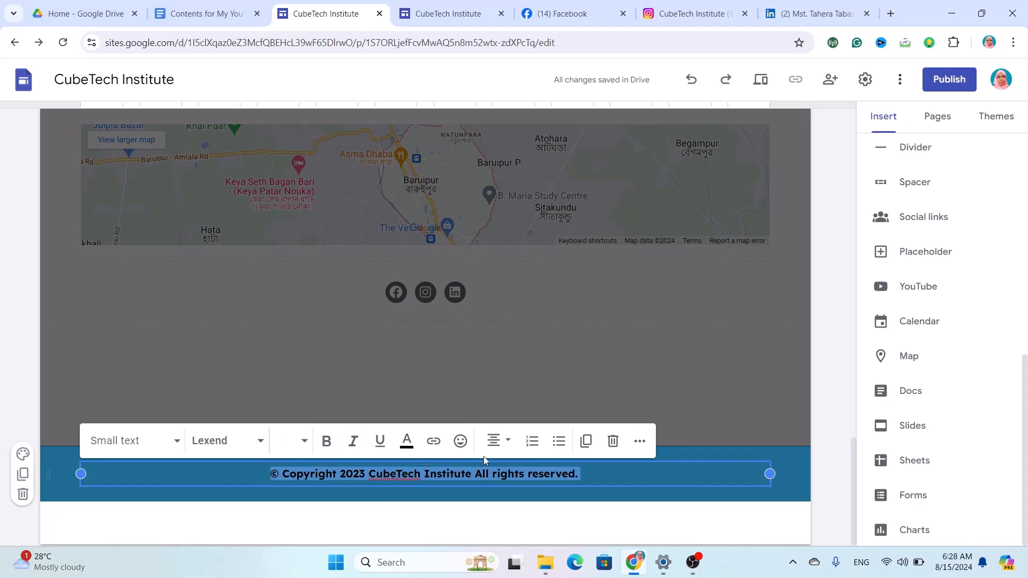
left_click(407, 442)
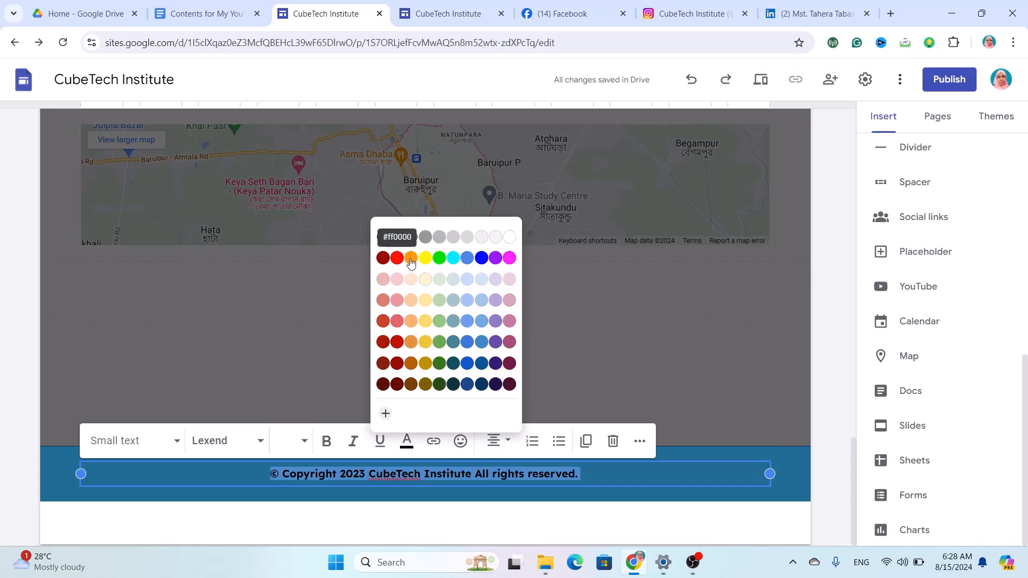
left_click(510, 238)
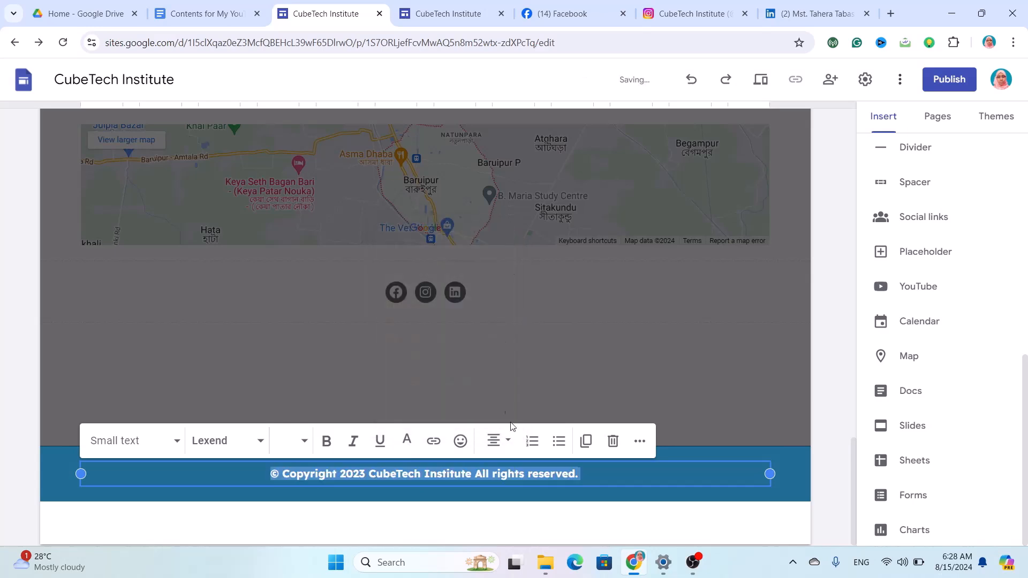
Finish editing the footer and go to the Our Services page from the site navigation.
left_click(583, 511)
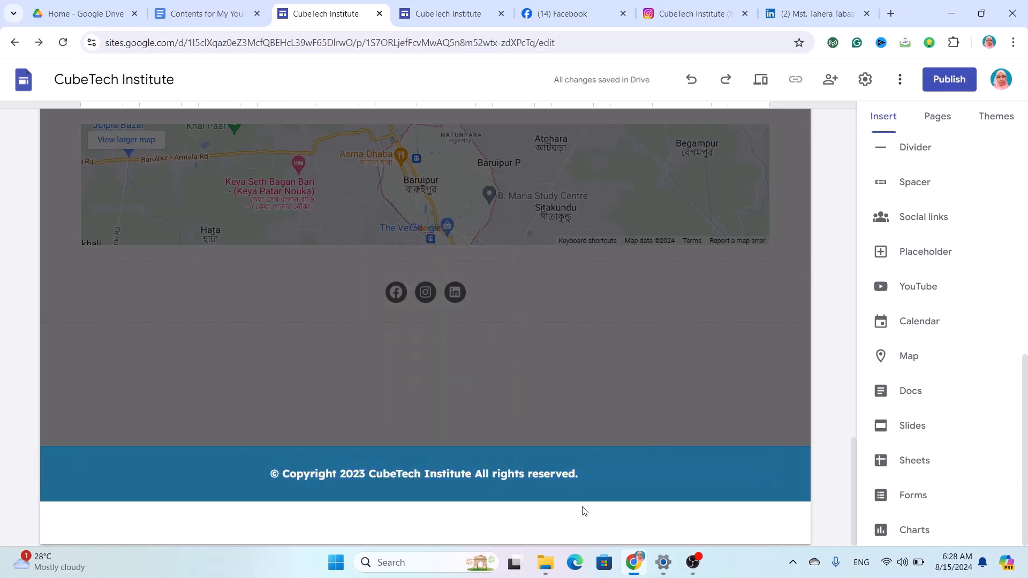
scroll(577, 376, "up", 4)
scroll(578, 376, "up", 15)
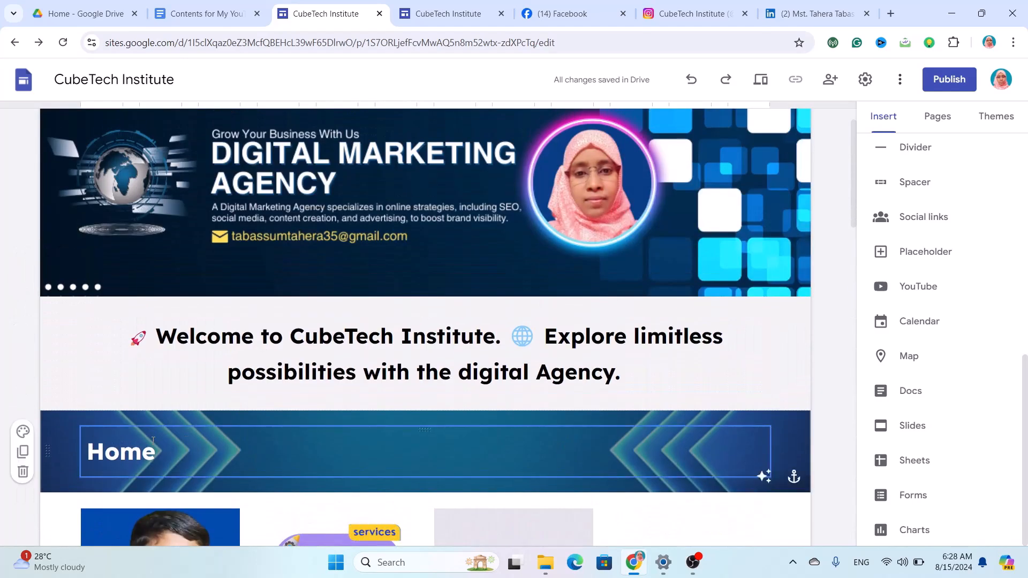
scroll(153, 439, "down", 3)
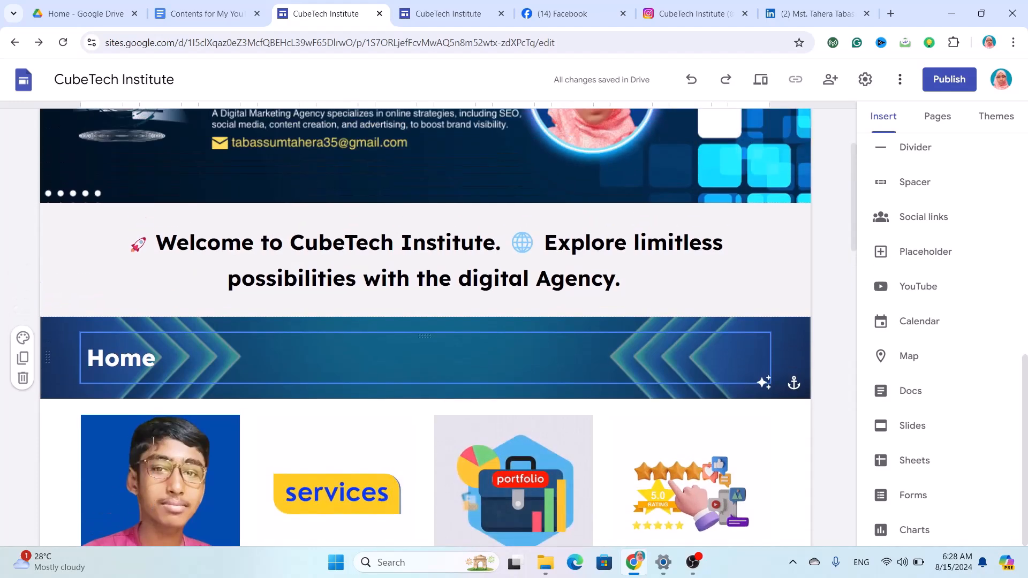
scroll(152, 442, "down", 5)
scroll(152, 441, "up", 10)
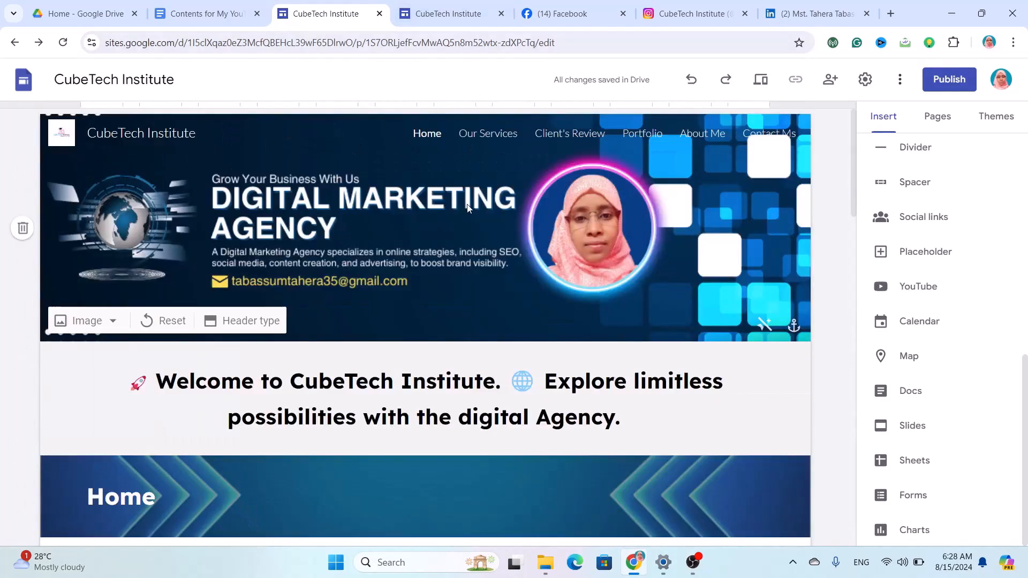
left_click(487, 134)
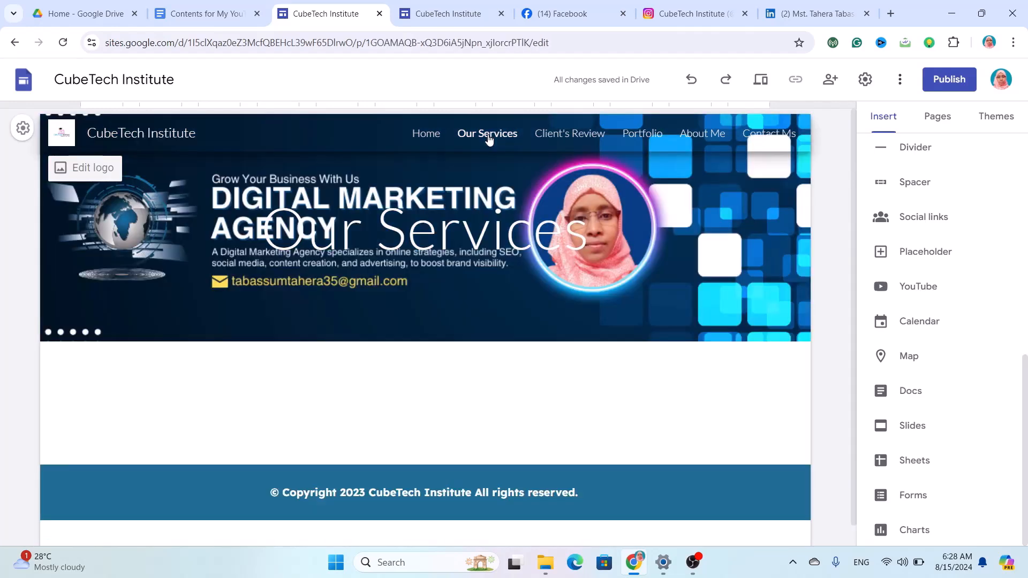
Remove the Our Services header title and upload 'digital marketing Agency F.png' as the header banner.
left_click(478, 224)
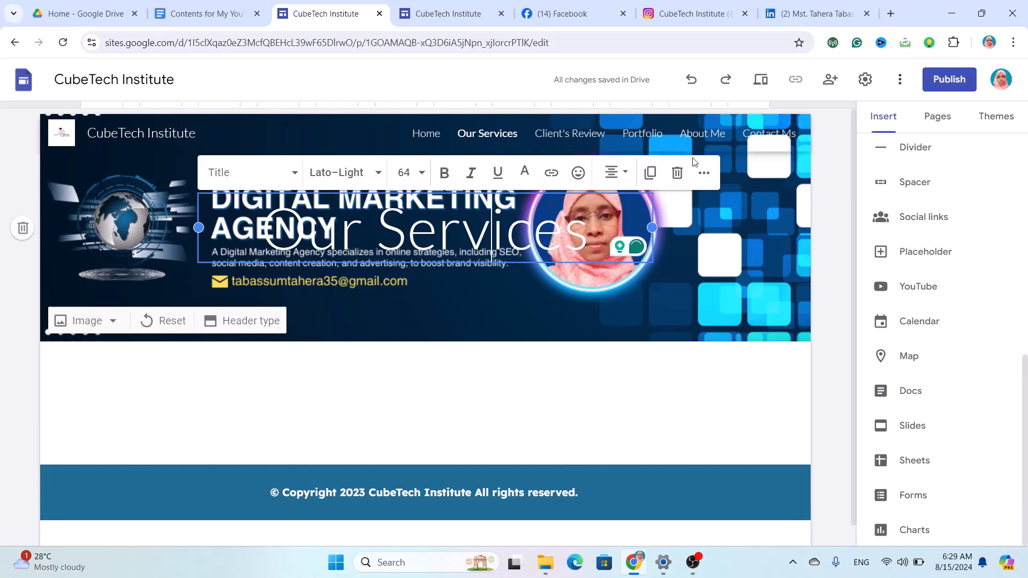
left_click(677, 172)
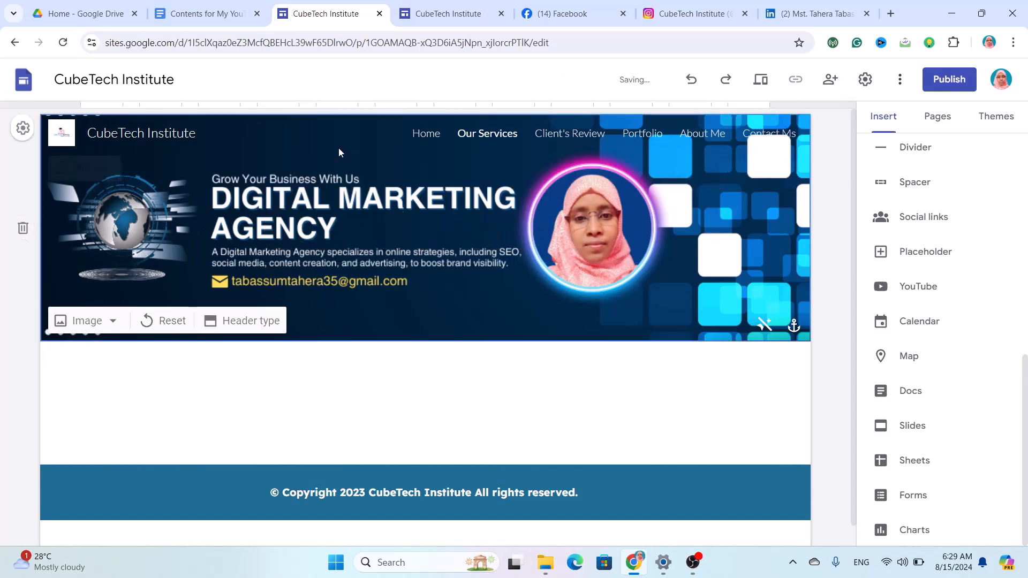
left_click(96, 324)
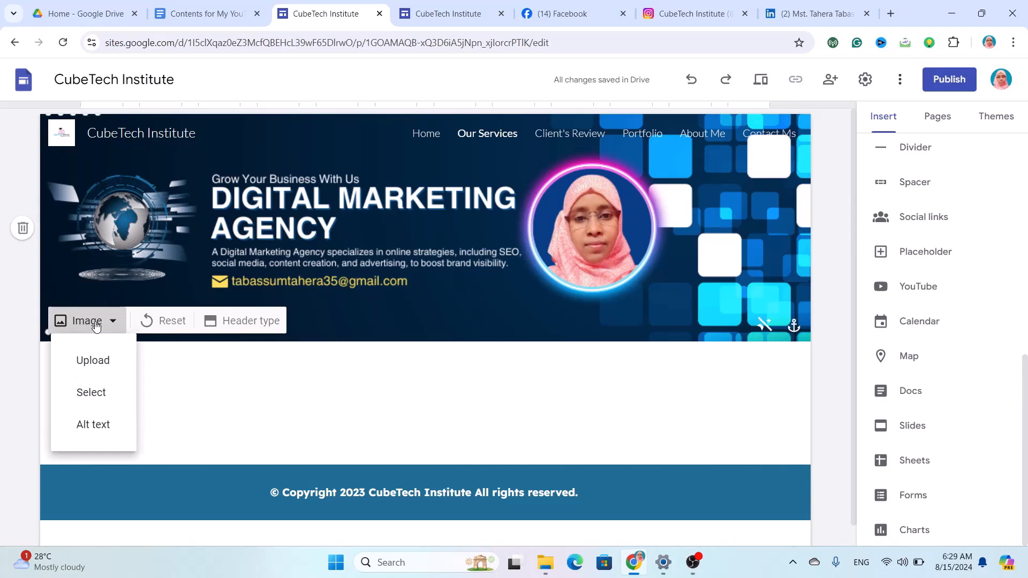
left_click(88, 364)
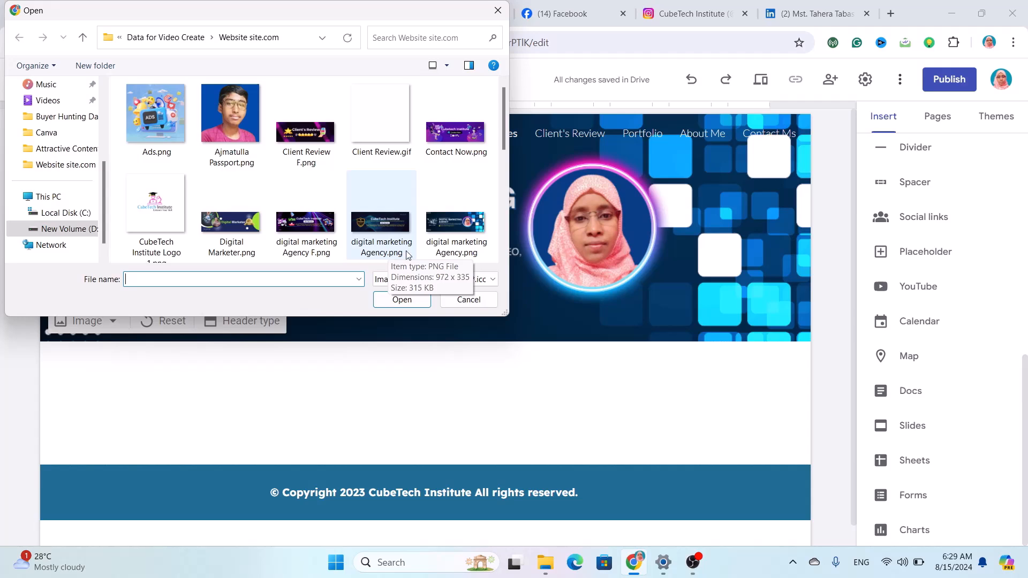
left_click(315, 220)
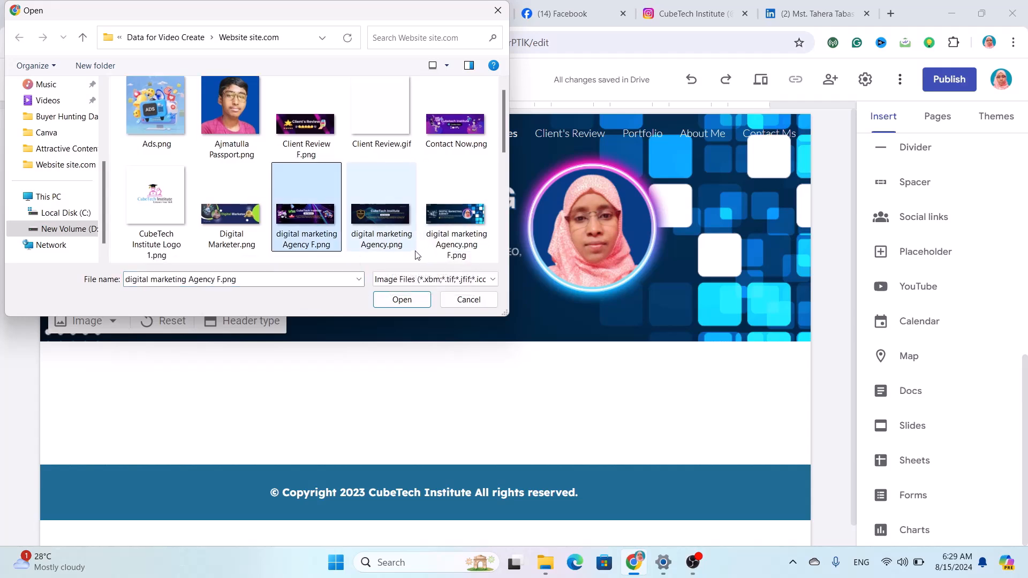
left_click(400, 300)
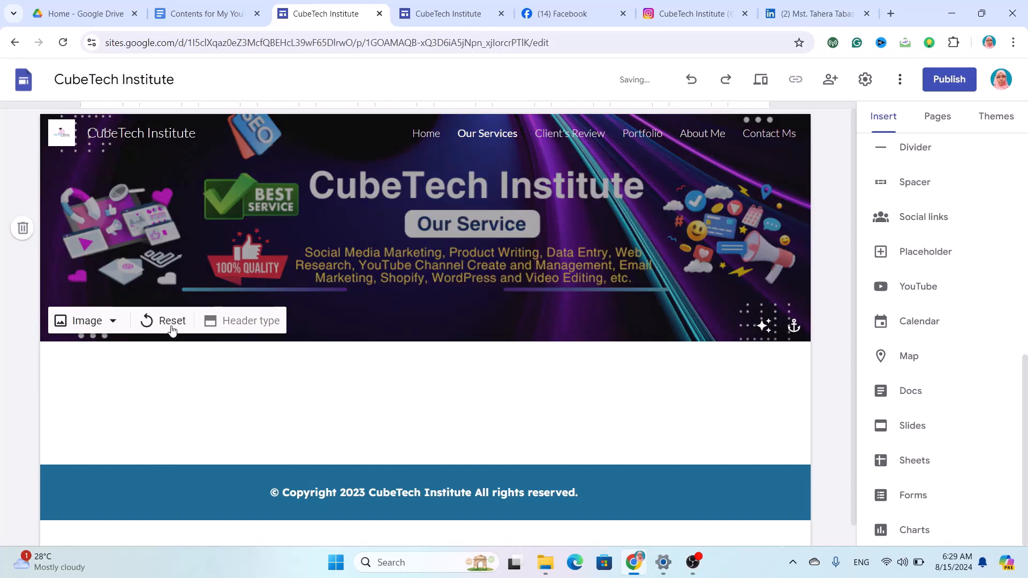
left_click(170, 324)
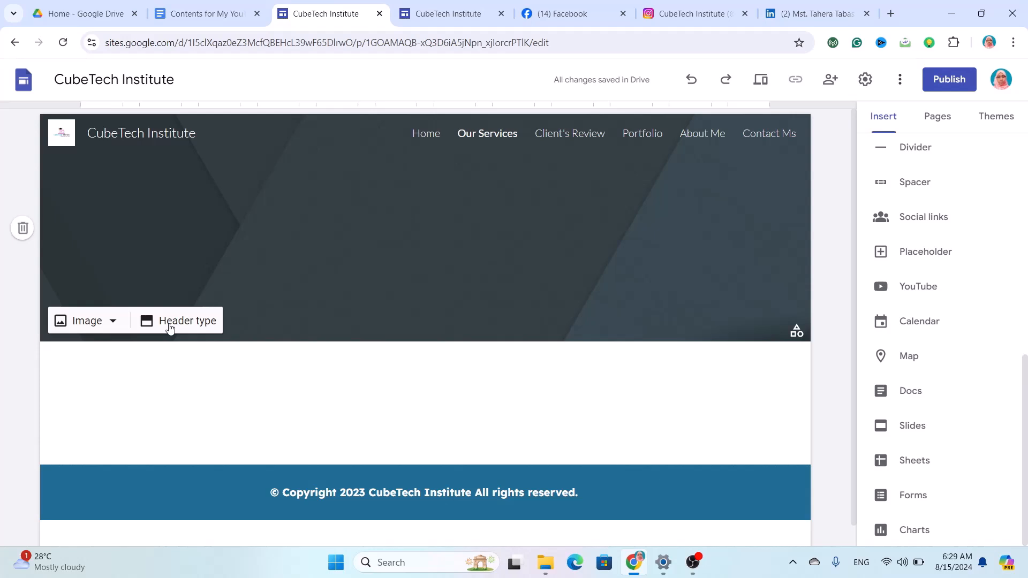
left_click(92, 323)
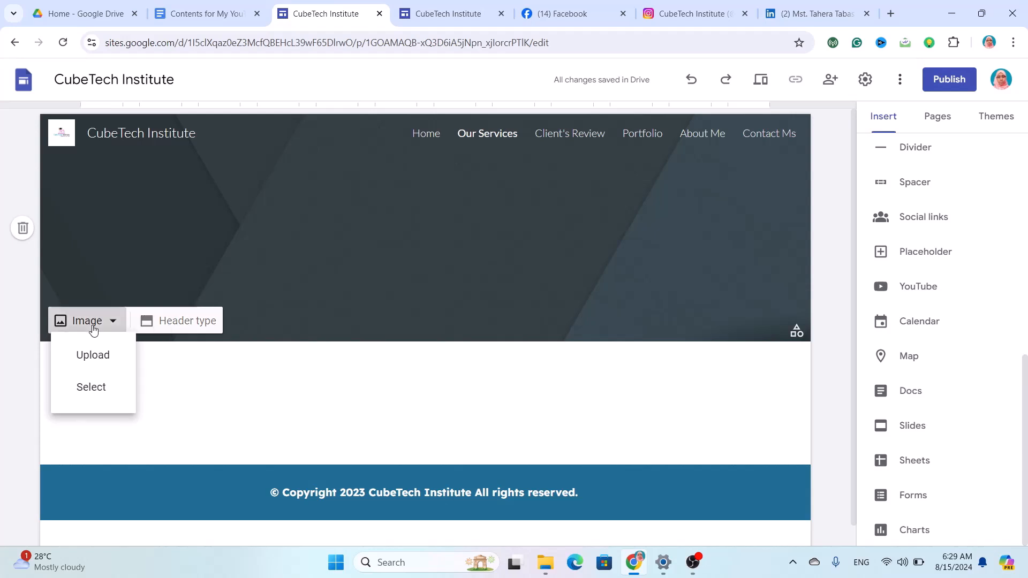
left_click(113, 363)
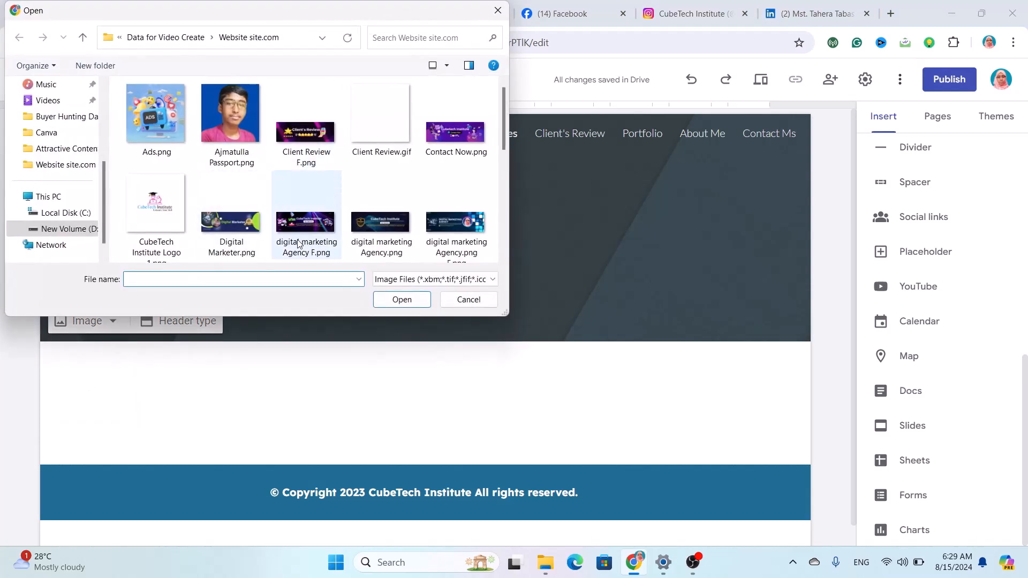
left_click(303, 243)
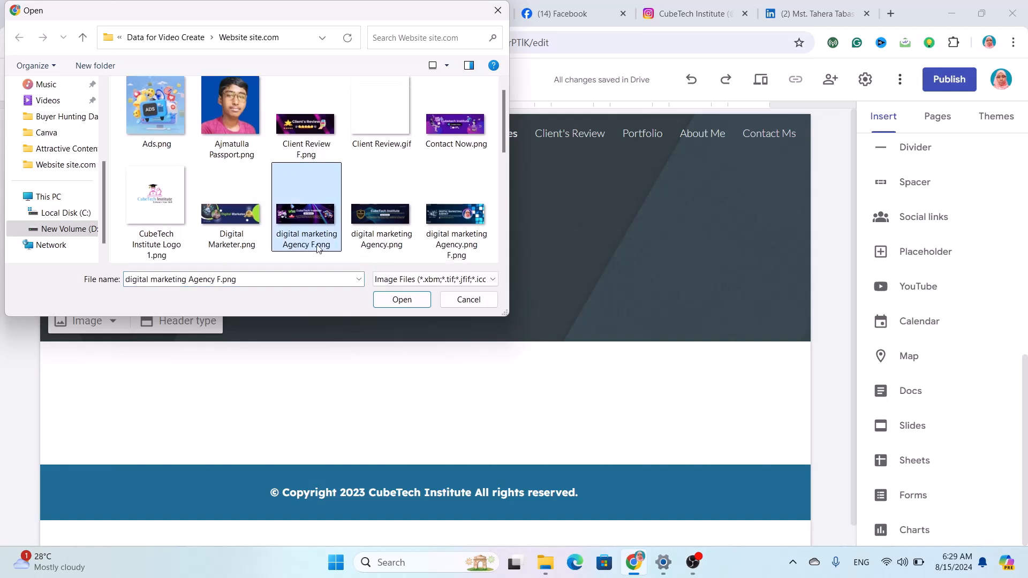
left_click(402, 299)
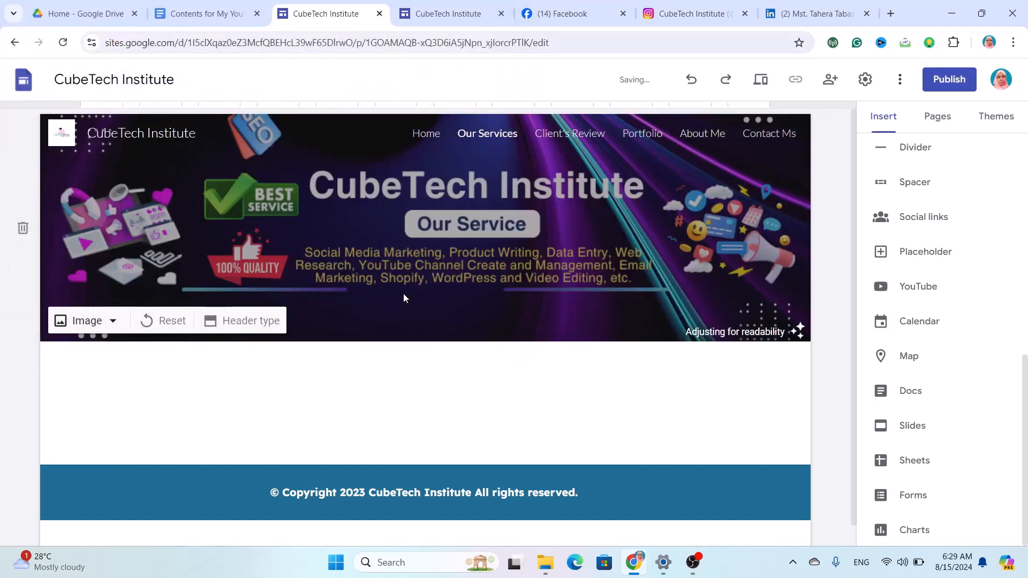
left_click(238, 321)
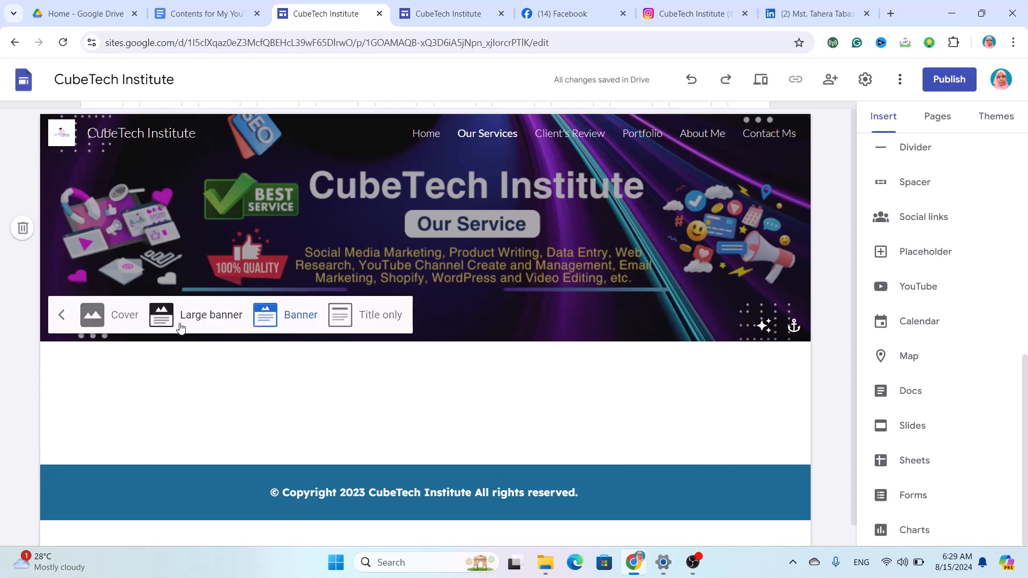
left_click(101, 322)
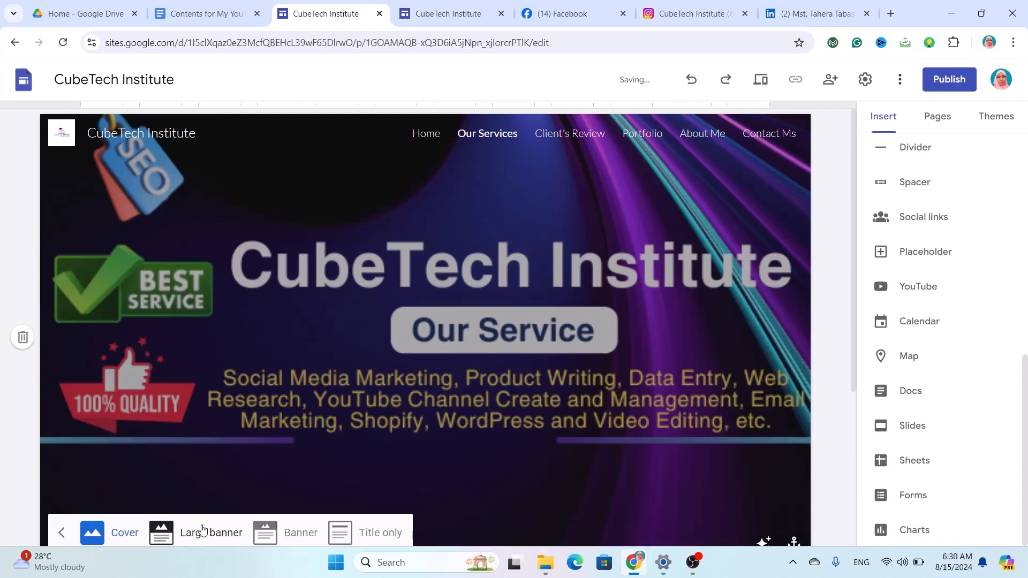
left_click(211, 532)
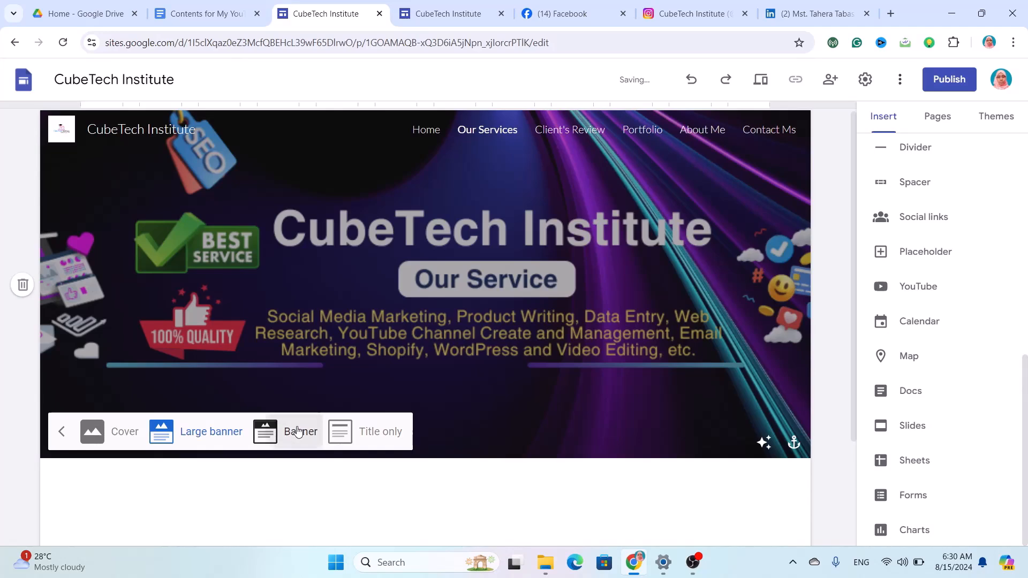
left_click(298, 430)
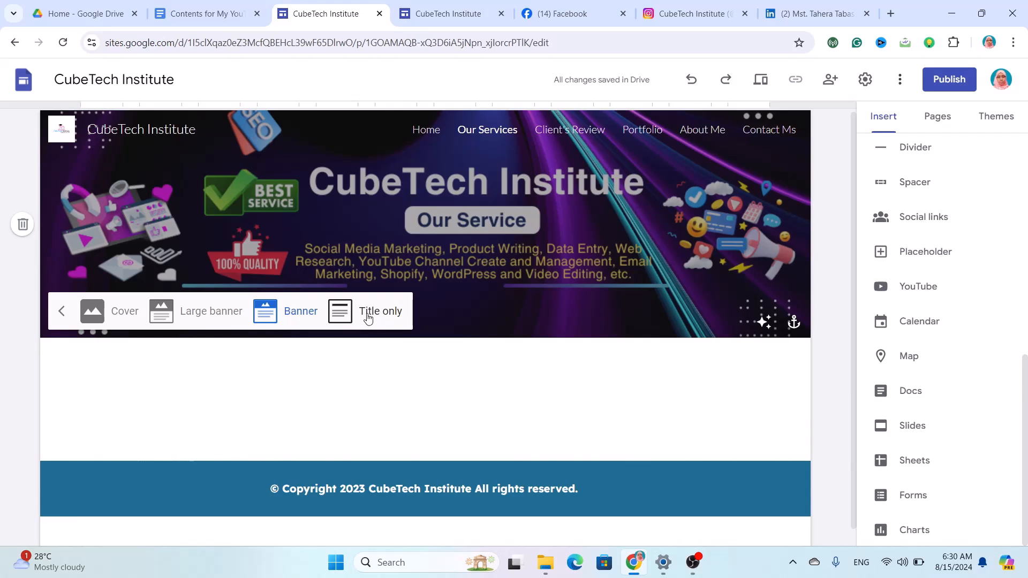
left_click(368, 316)
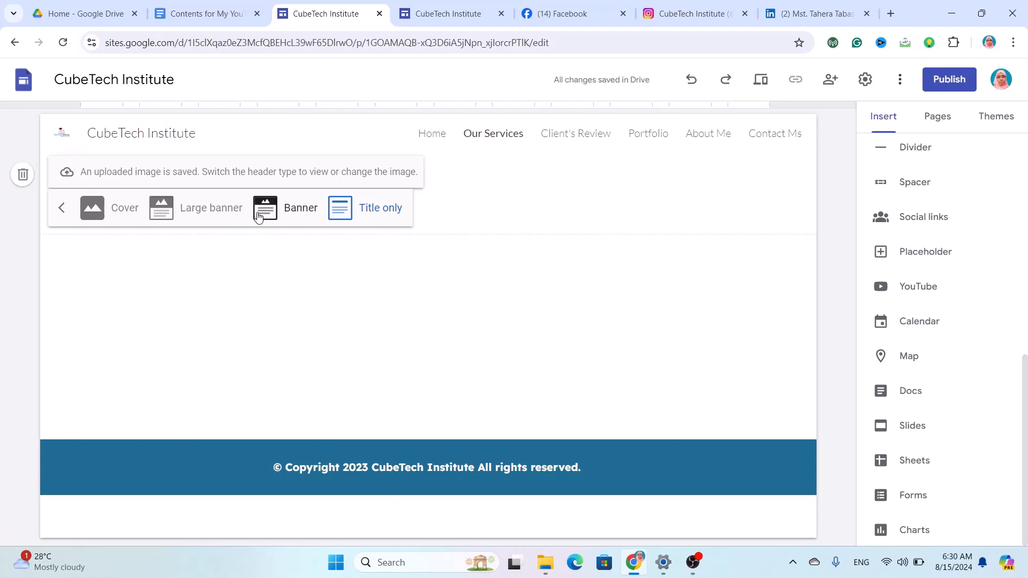
left_click(312, 216)
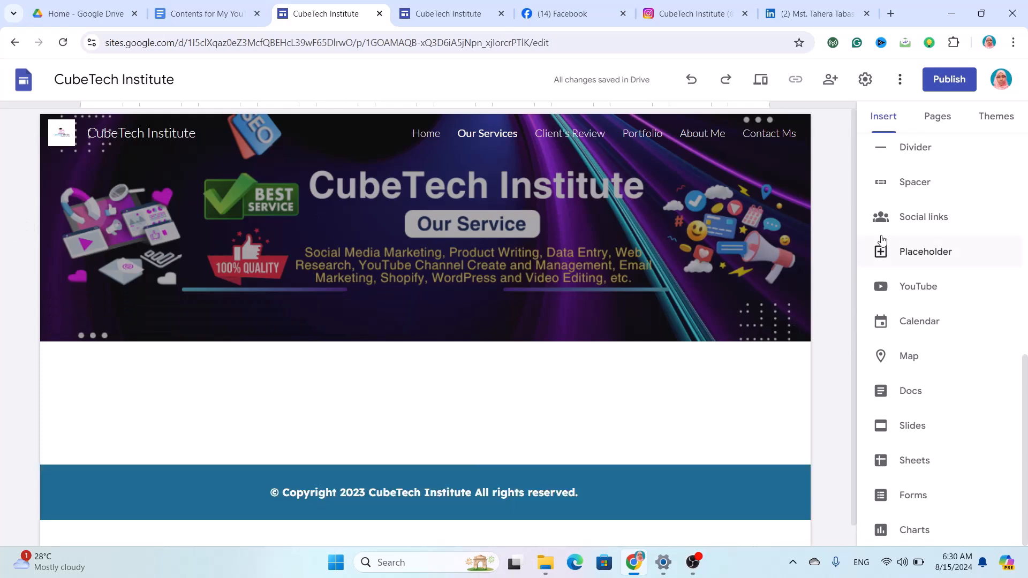
Add a text box below the header reading 'Services'.
scroll(913, 283, "up", 5)
scroll(915, 281, "up", 3)
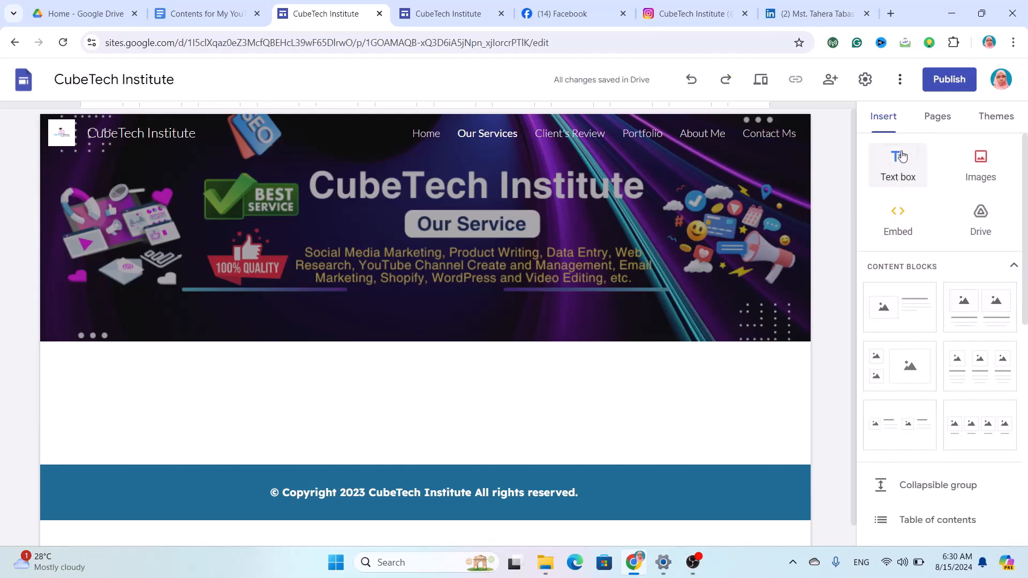
left_click(902, 155)
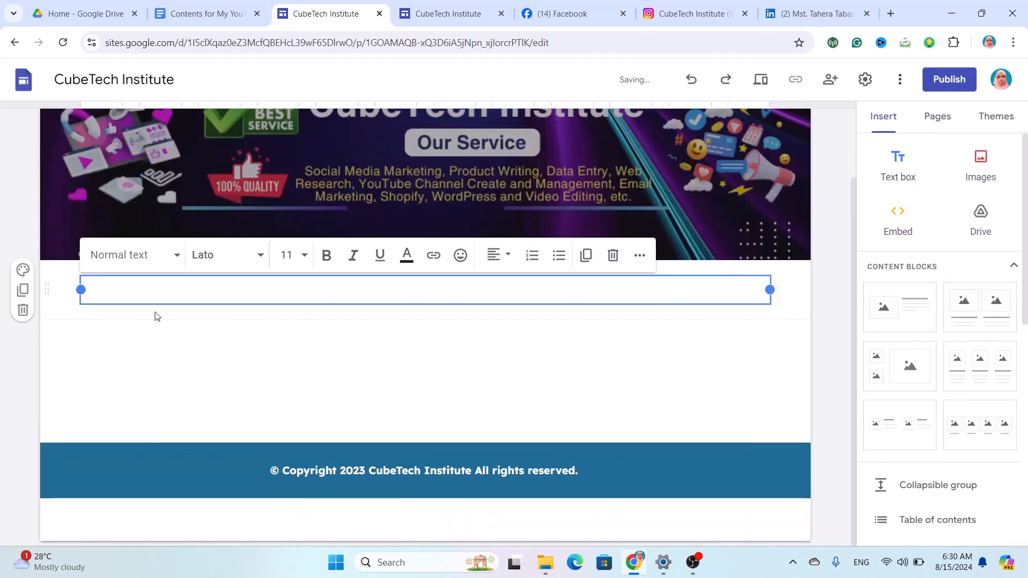
type("Serv")
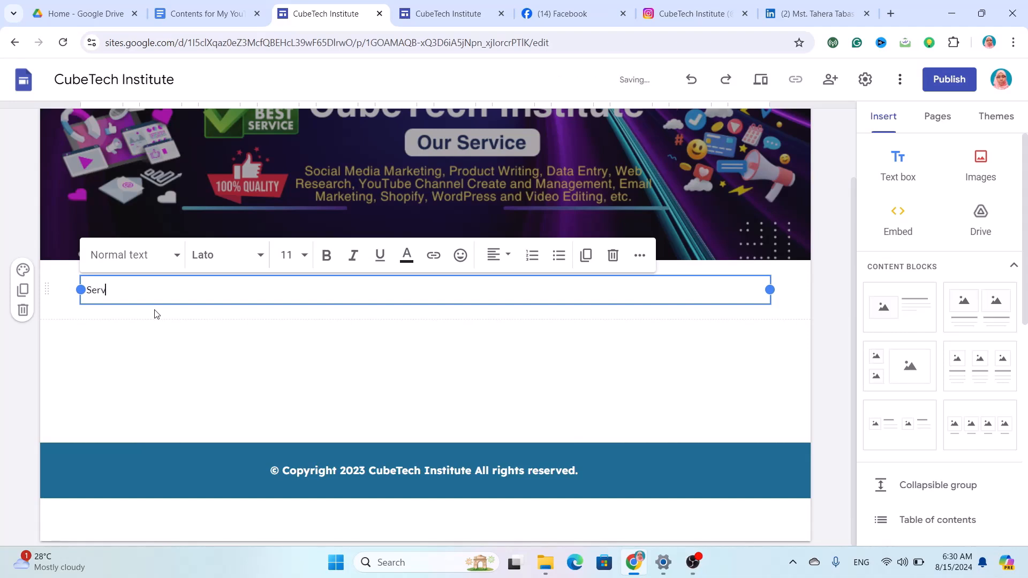
type("ices")
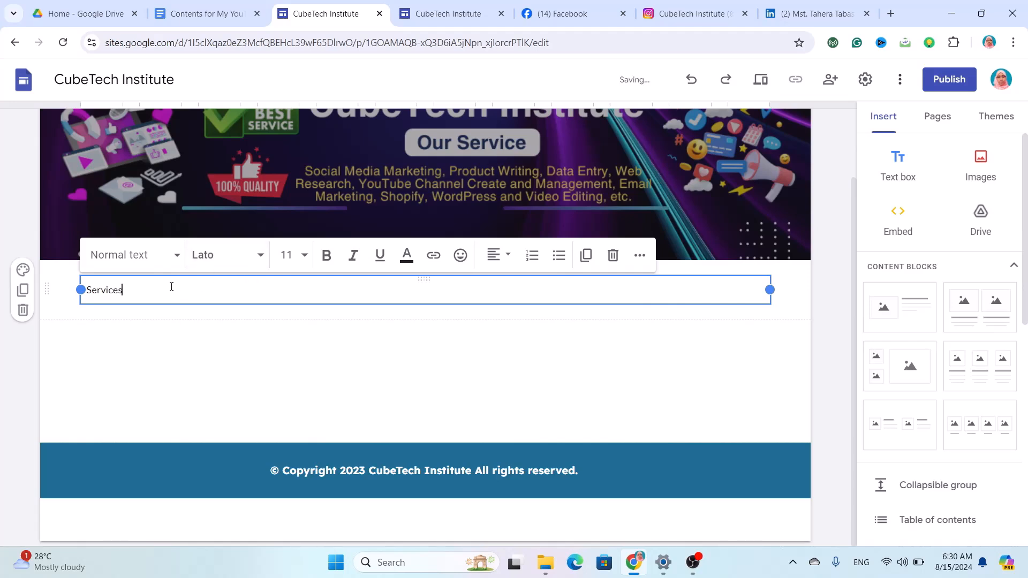
Format the Services heading in Lexend, 26 pt, bold.
left_click_drag(172, 286, 41, 294)
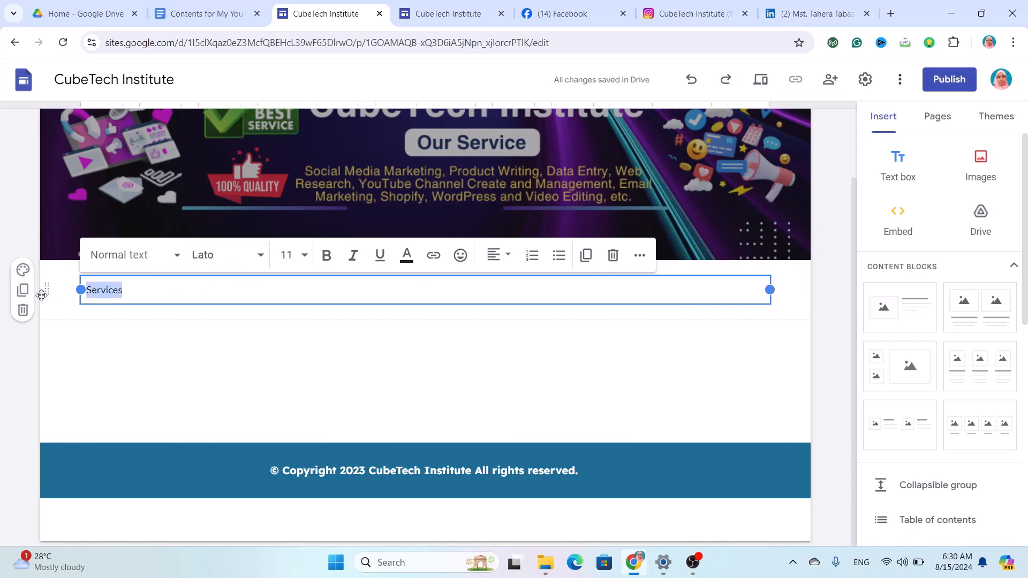
left_click(243, 259)
scroll(252, 436, "down", 4)
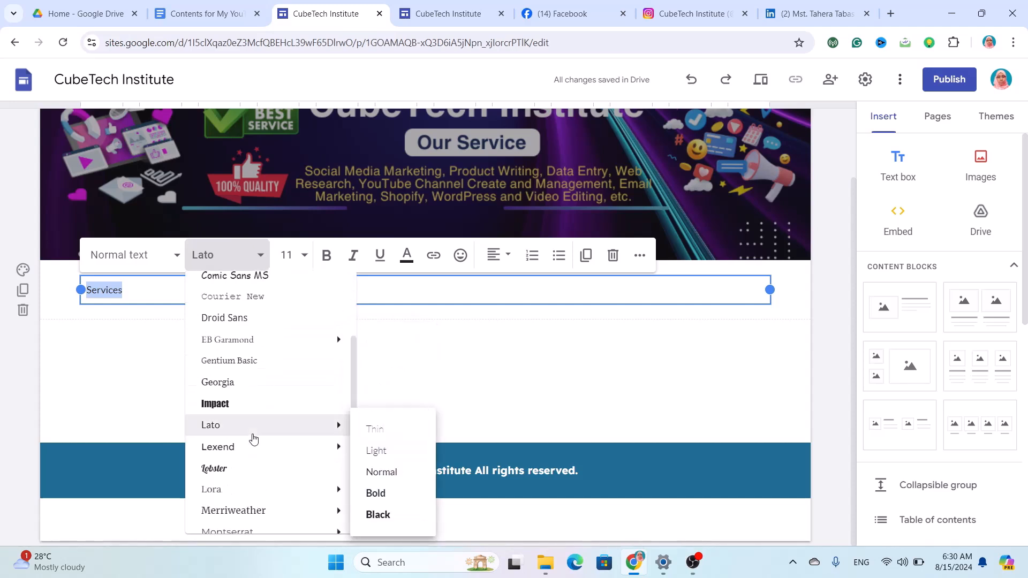
left_click(248, 449)
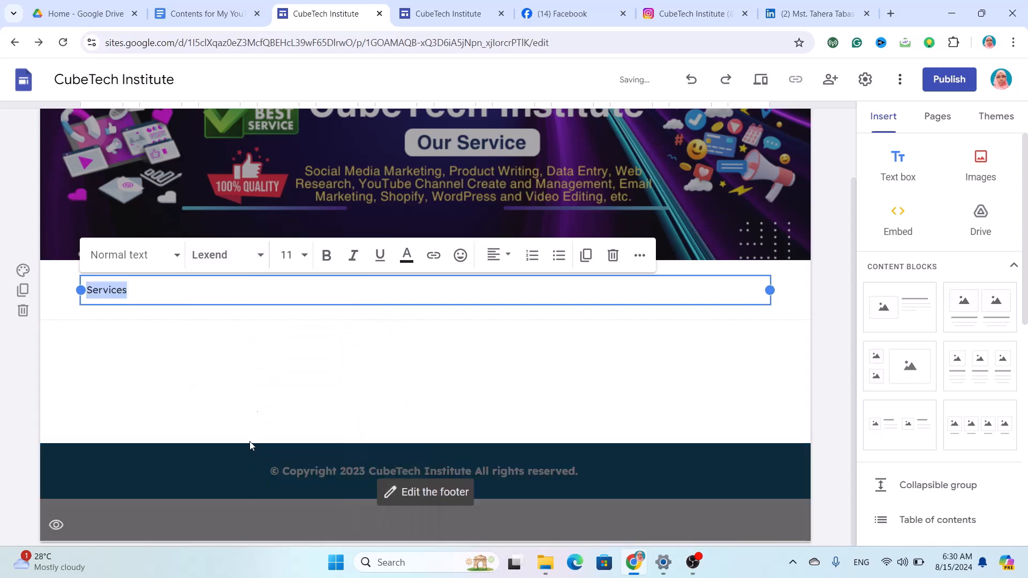
left_click(283, 256)
left_click(289, 255)
left_click(289, 255)
left_click(289, 255)
left_click(289, 255)
left_click(289, 255)
left_click(289, 255)
type("26")
left_click(326, 255)
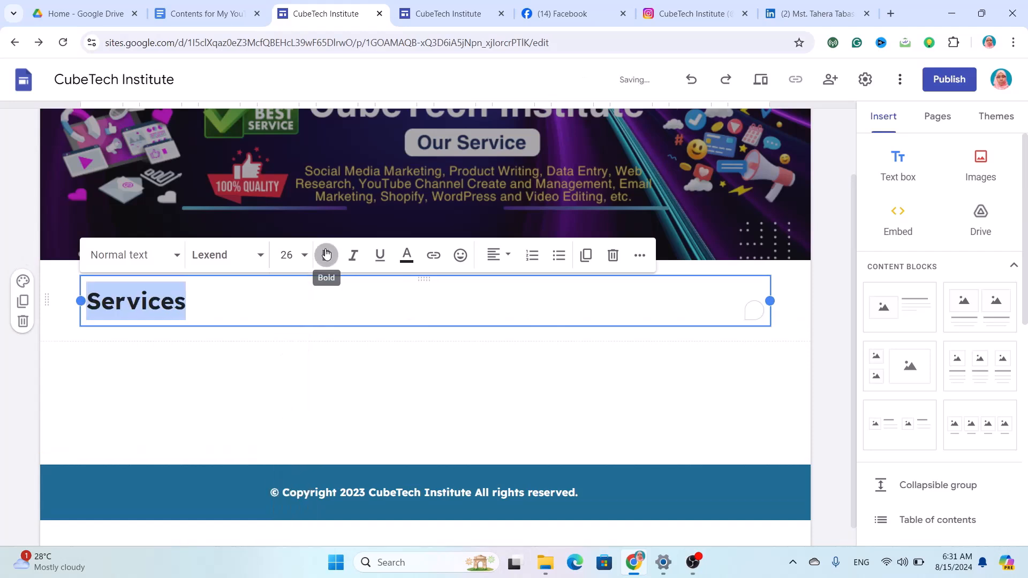
Give the Services section the light grey Style 2 background.
left_click(21, 282)
left_click(84, 343)
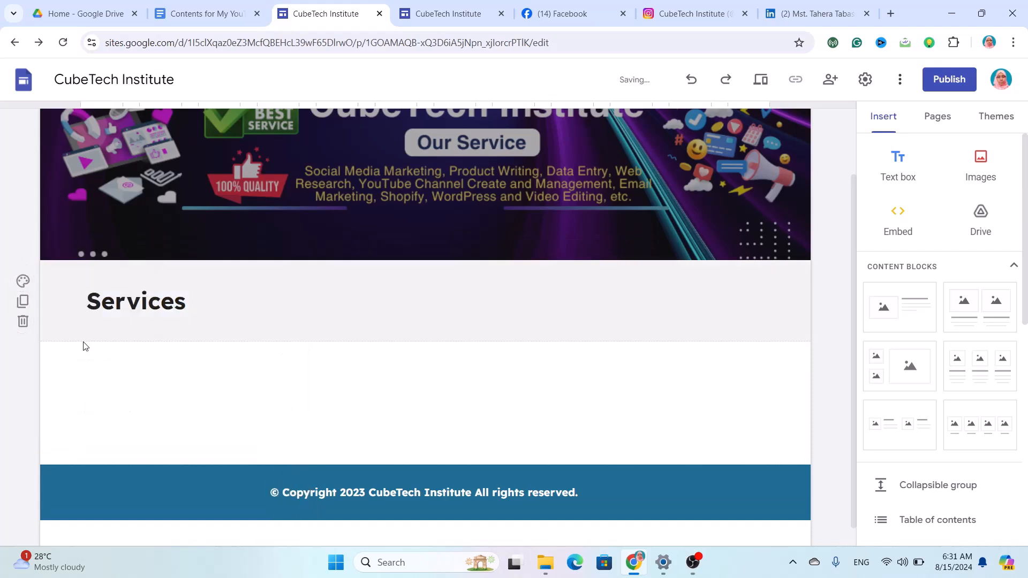
scroll(252, 371, "down", 1)
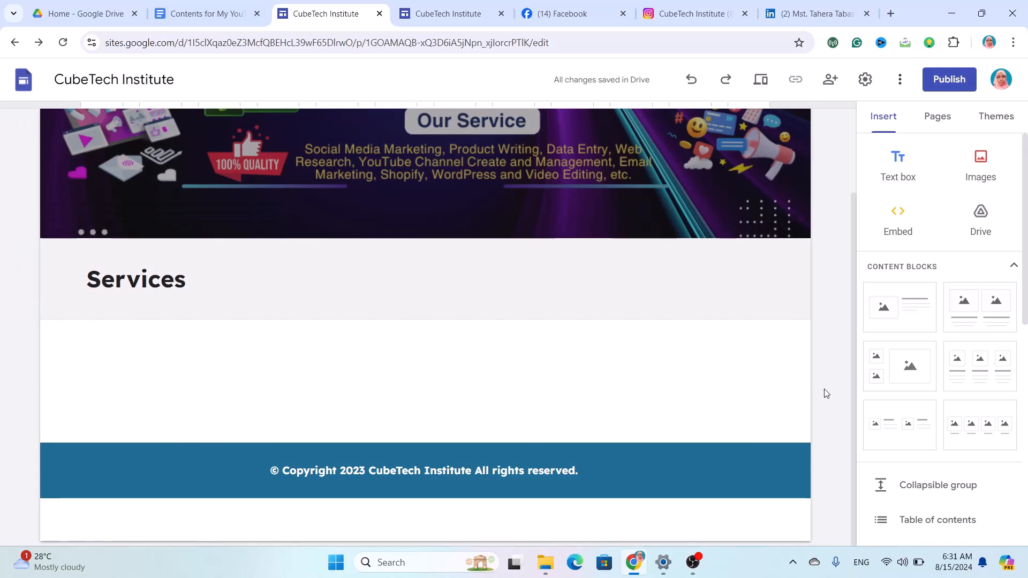
Add a two-image block below Services with 'YouTube SEO & Promotion.png' in the left slot.
left_click(987, 312)
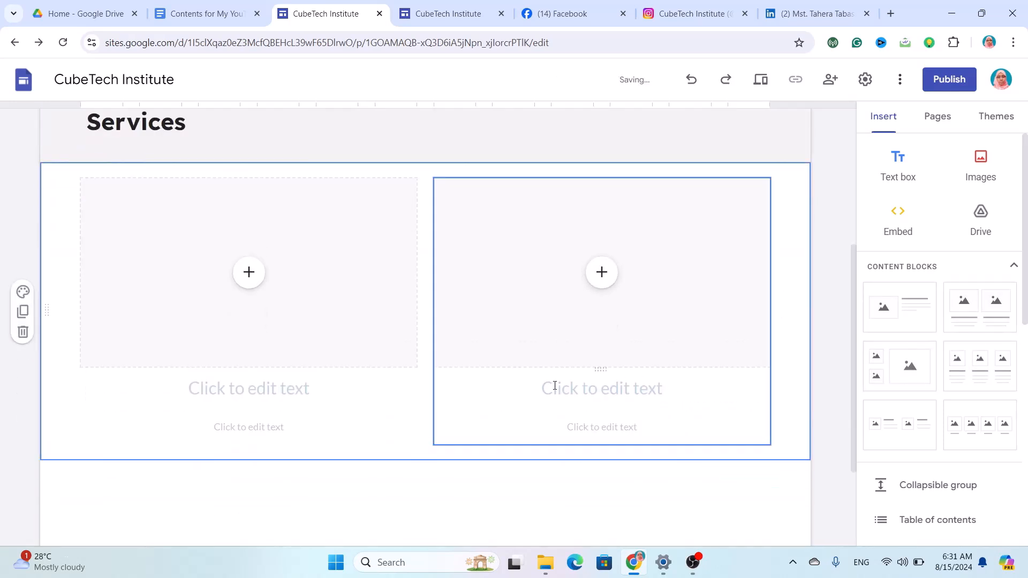
left_click(246, 390)
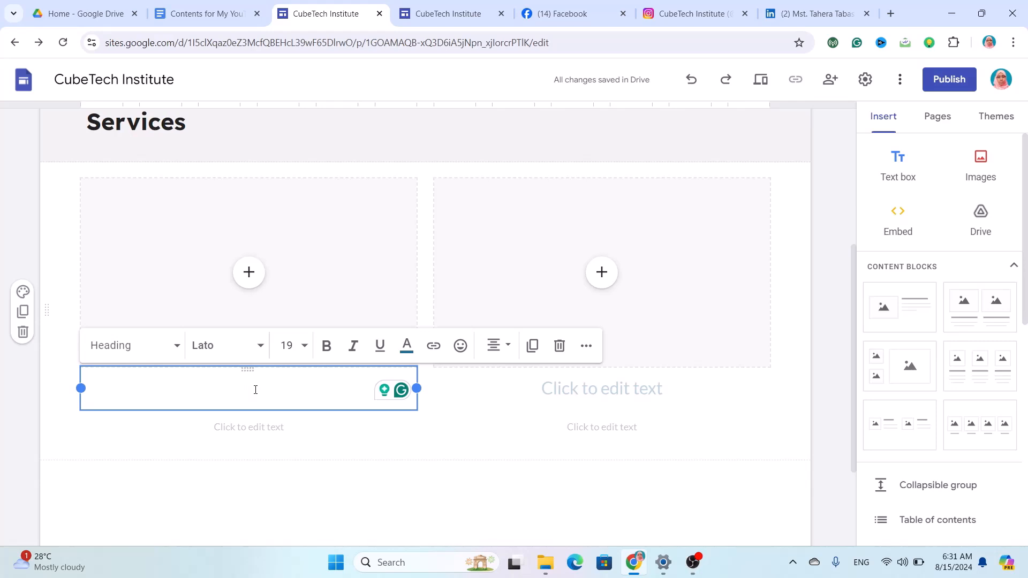
left_click(249, 272)
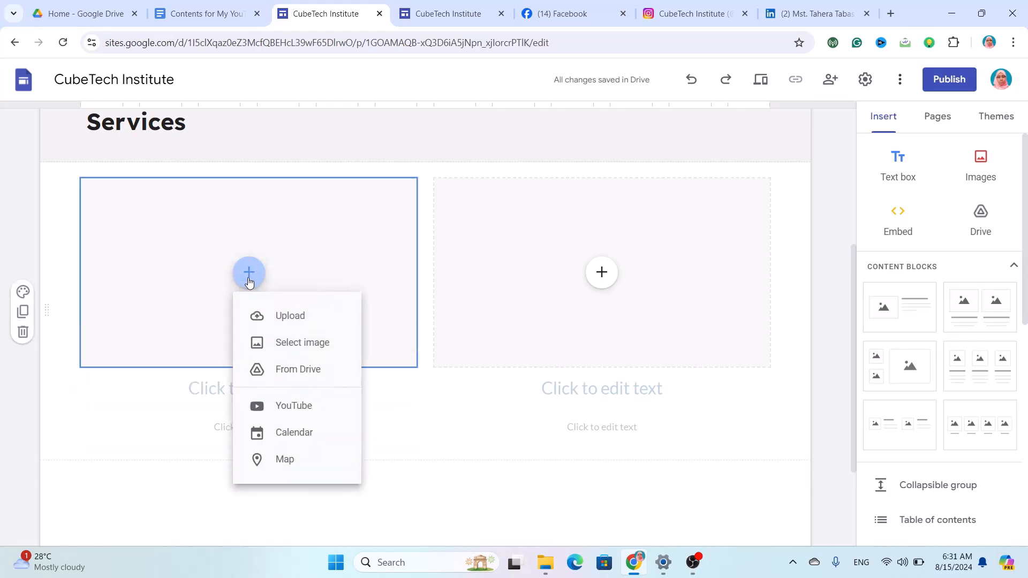
left_click(274, 324)
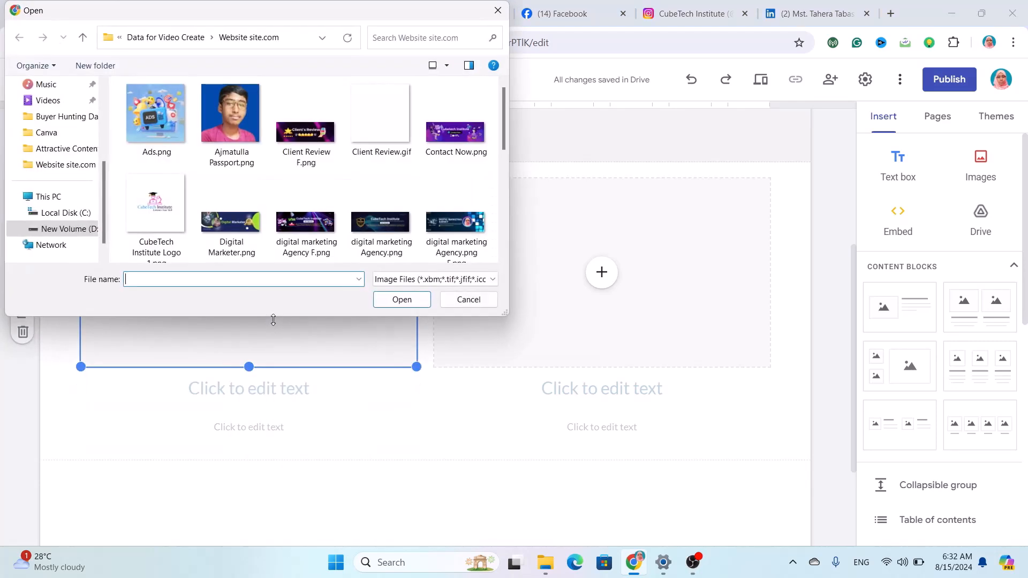
scroll(341, 219, "down", 5)
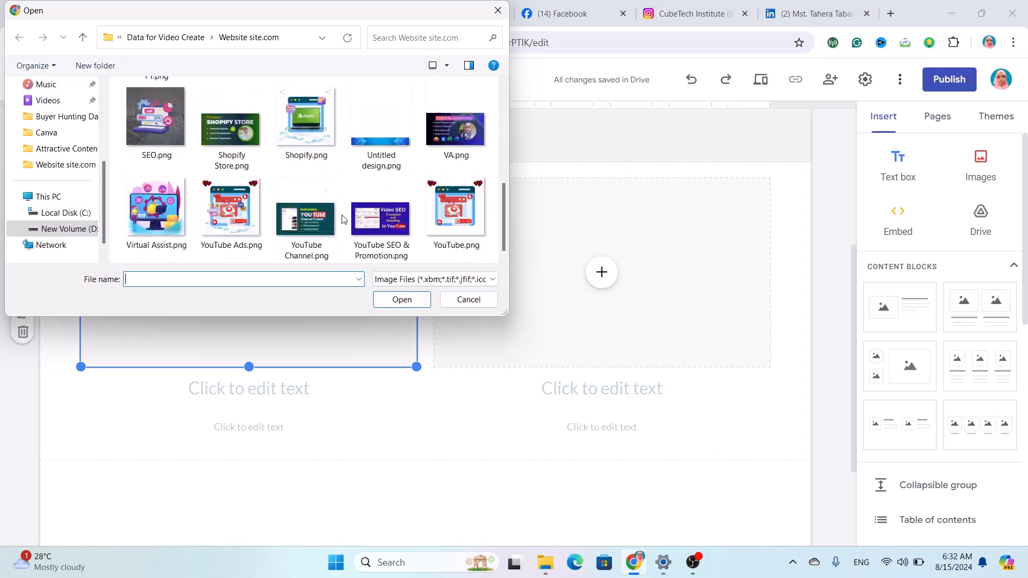
left_click(389, 227)
left_click(402, 300)
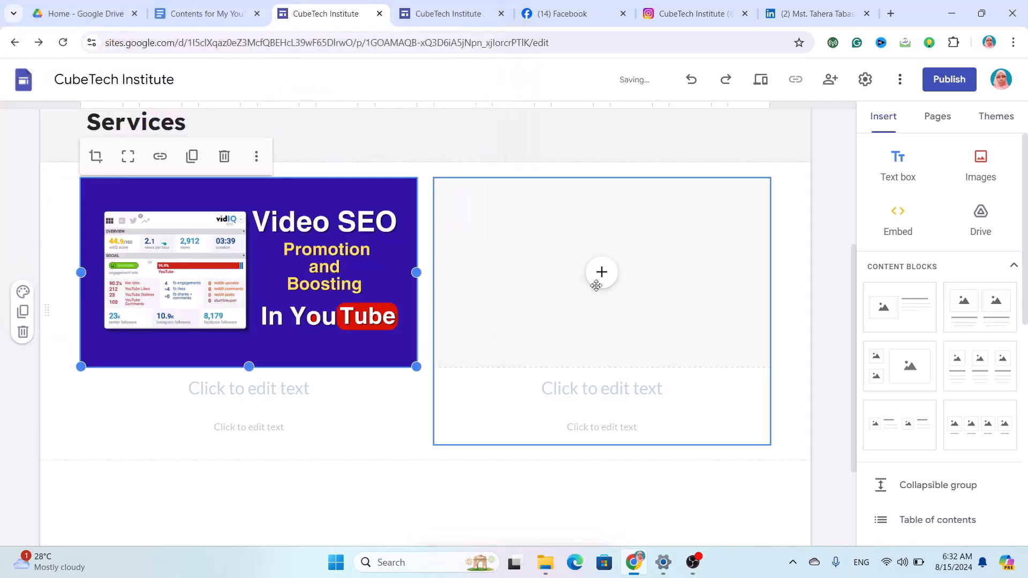
Upload 'FB & Inst.png' into the right slot and add another two-image block below.
left_click(603, 273)
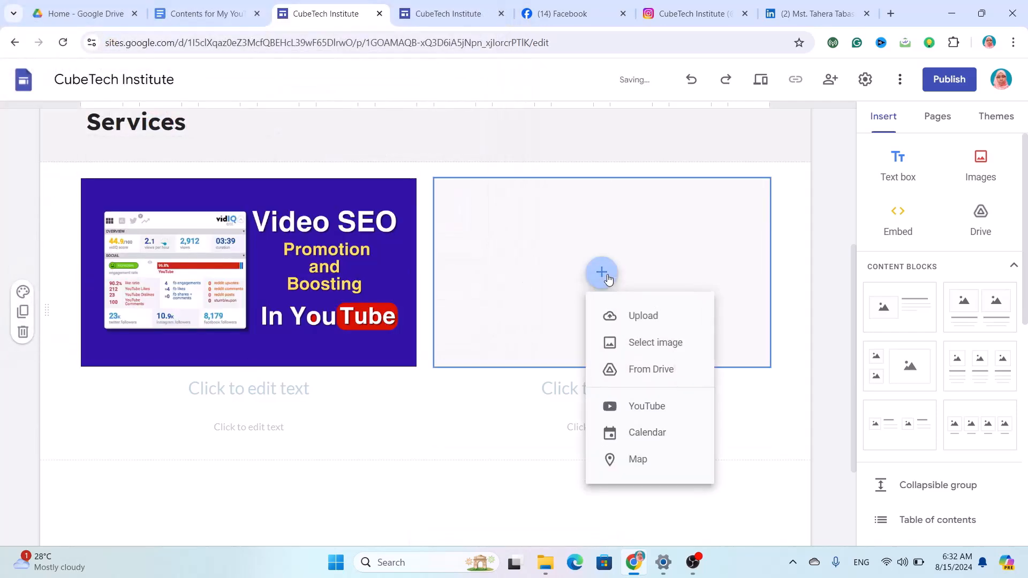
left_click(644, 317)
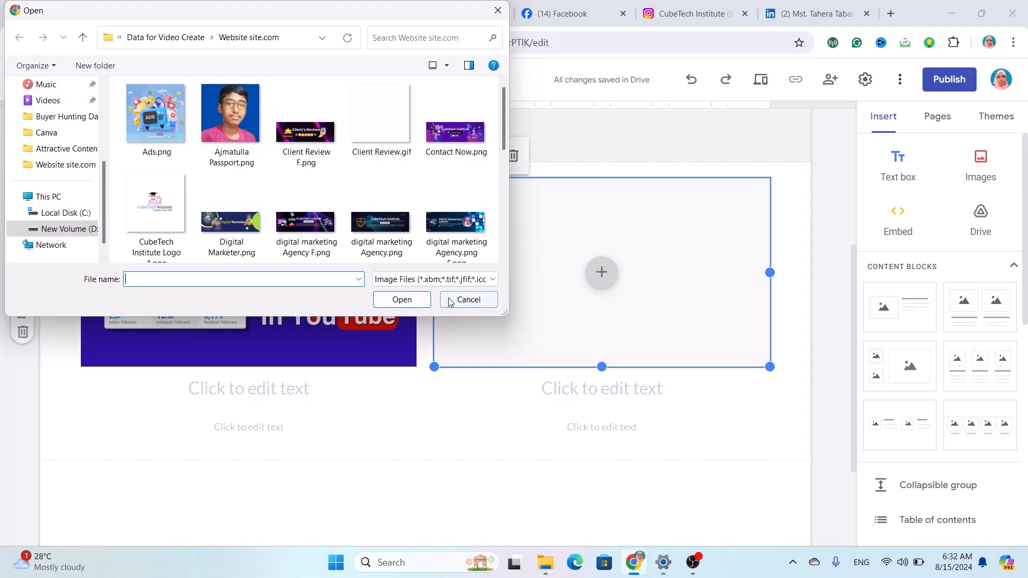
scroll(303, 222, "down", 2)
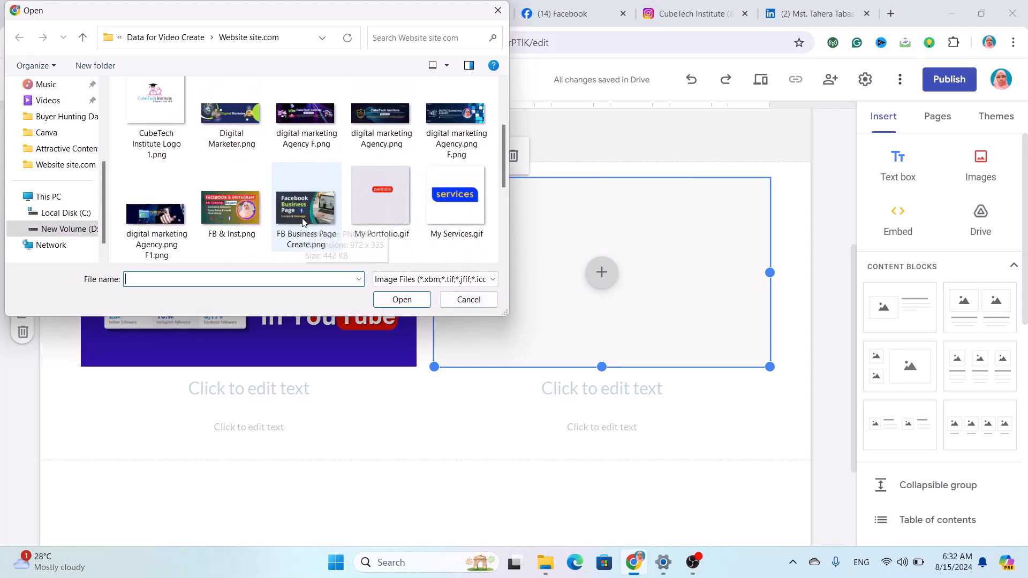
left_click(226, 213)
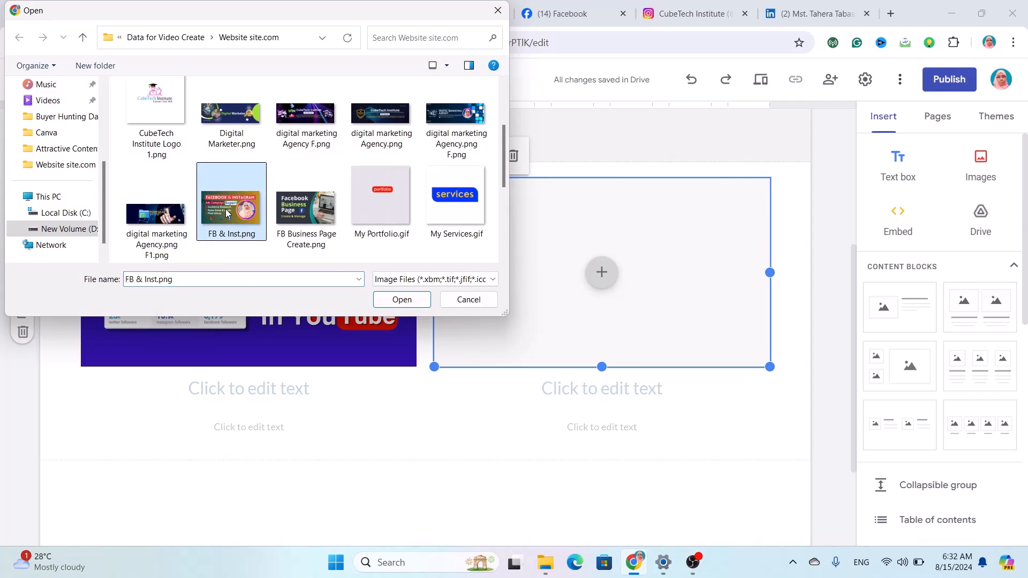
left_click(401, 299)
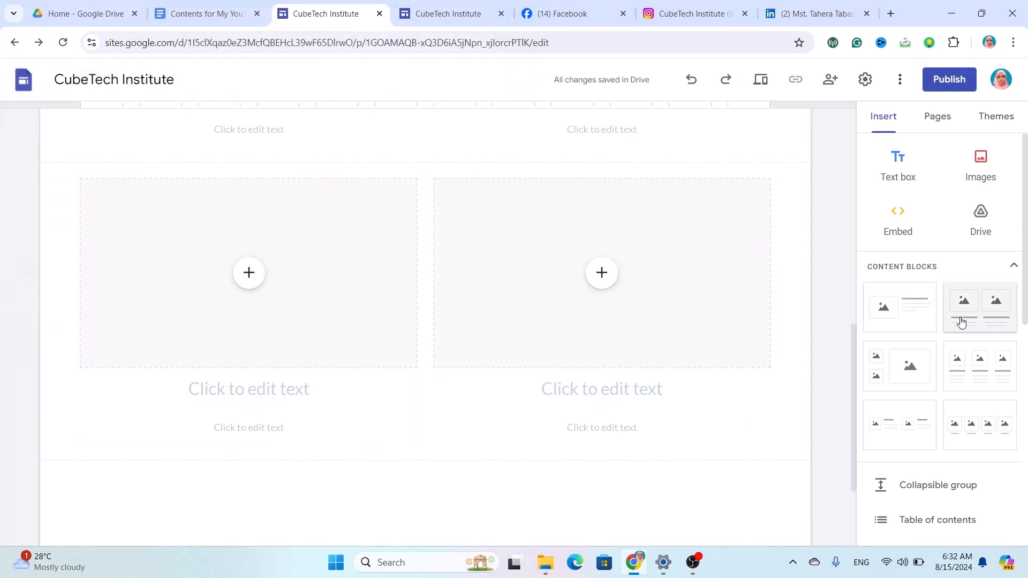
left_click(963, 323)
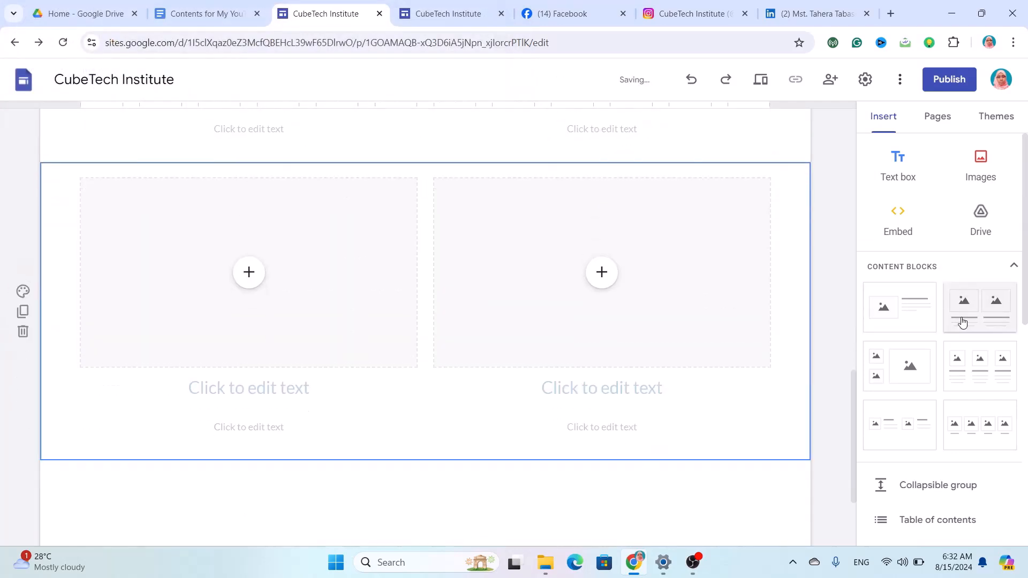
Upload 'FB Business Page Create.png' into the new block's left image slot.
scroll(667, 412, "up", 6)
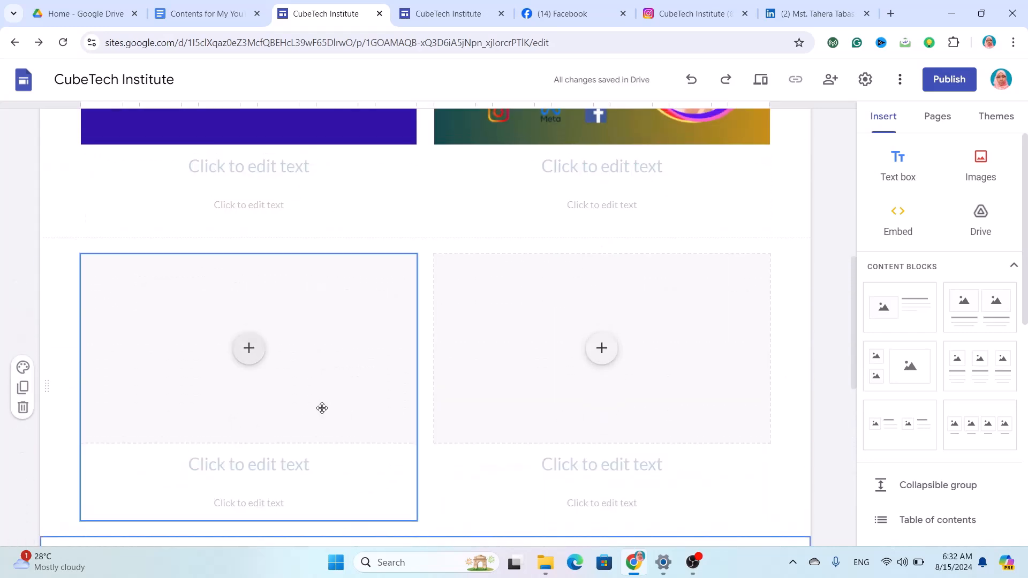
left_click(250, 349)
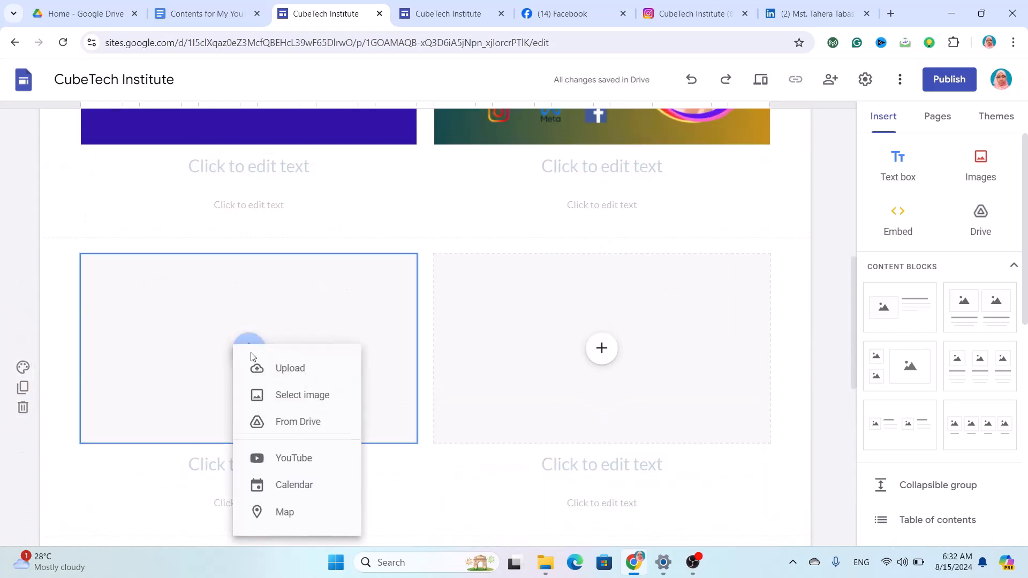
left_click(306, 365)
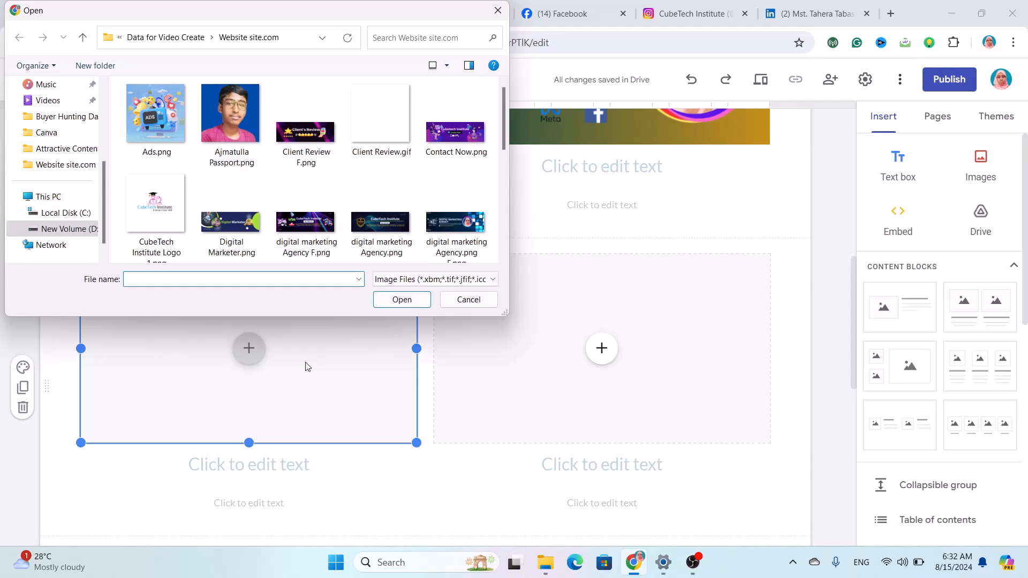
scroll(318, 212, "down", 2)
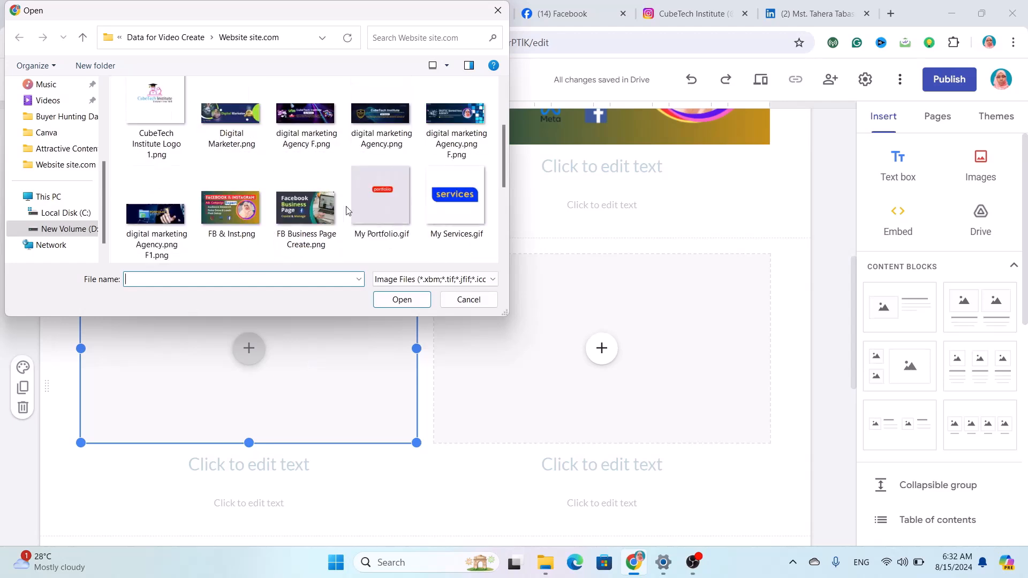
left_click(318, 212)
left_click(408, 303)
Upload 'VA.png' into the new block's right image slot.
left_click(602, 349)
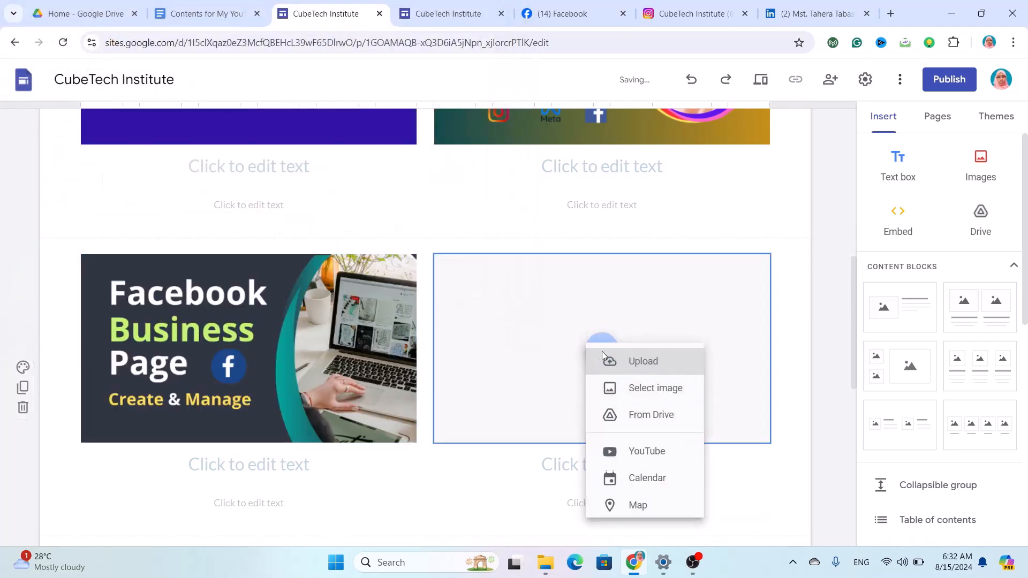
left_click(611, 368)
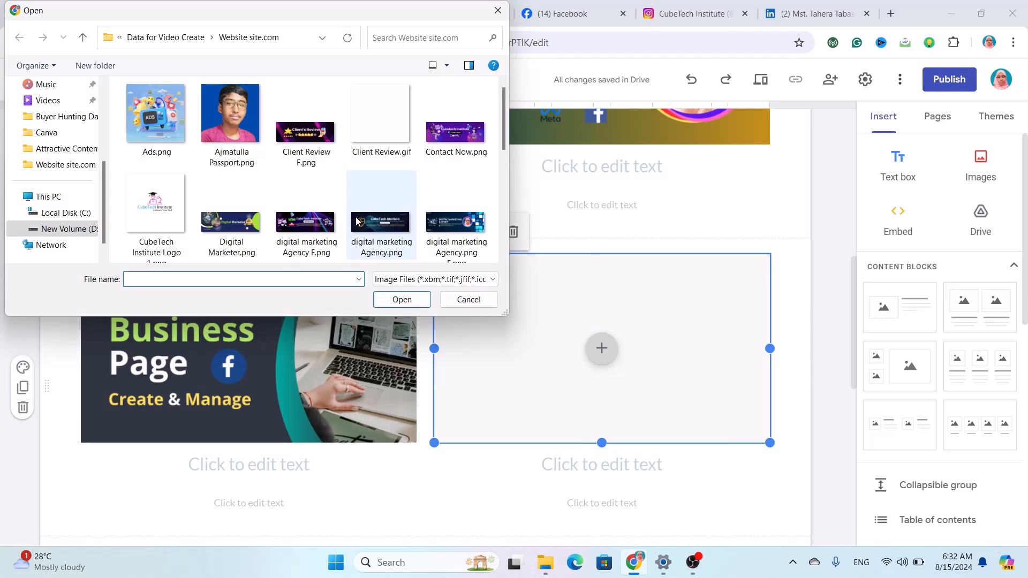
scroll(357, 221, "down", 1)
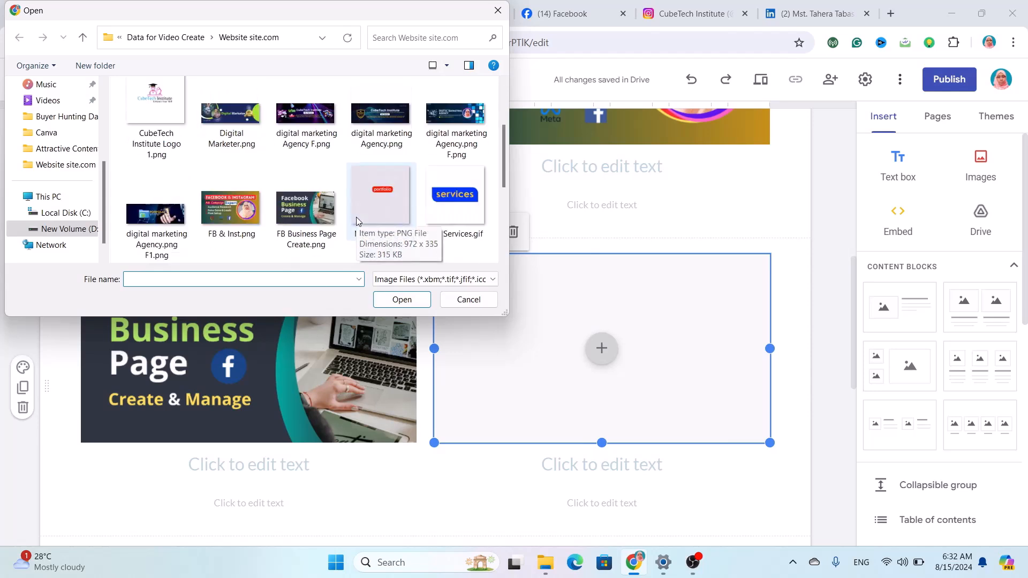
scroll(356, 221, "down", 2)
left_click(455, 128)
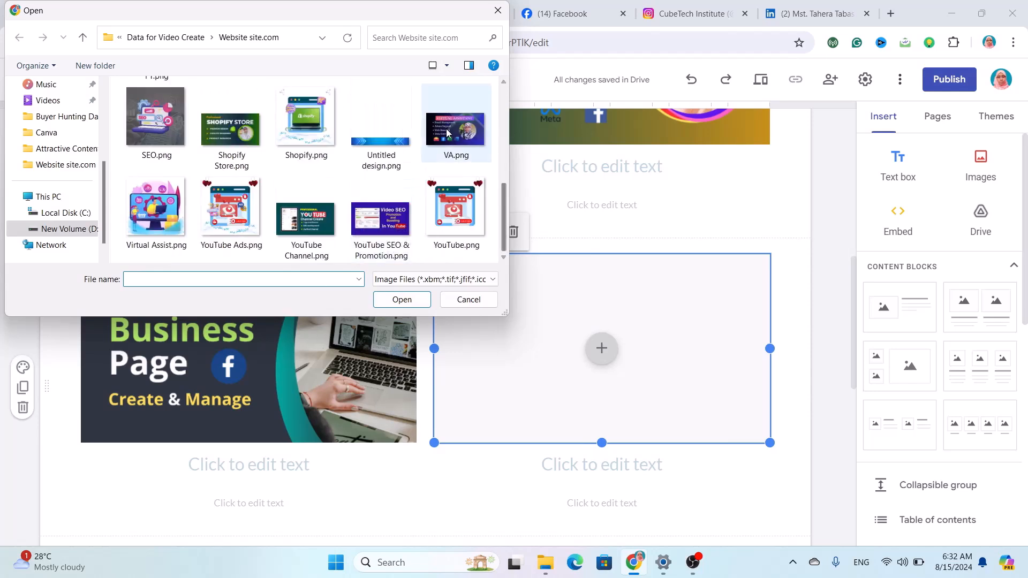
left_click(401, 300)
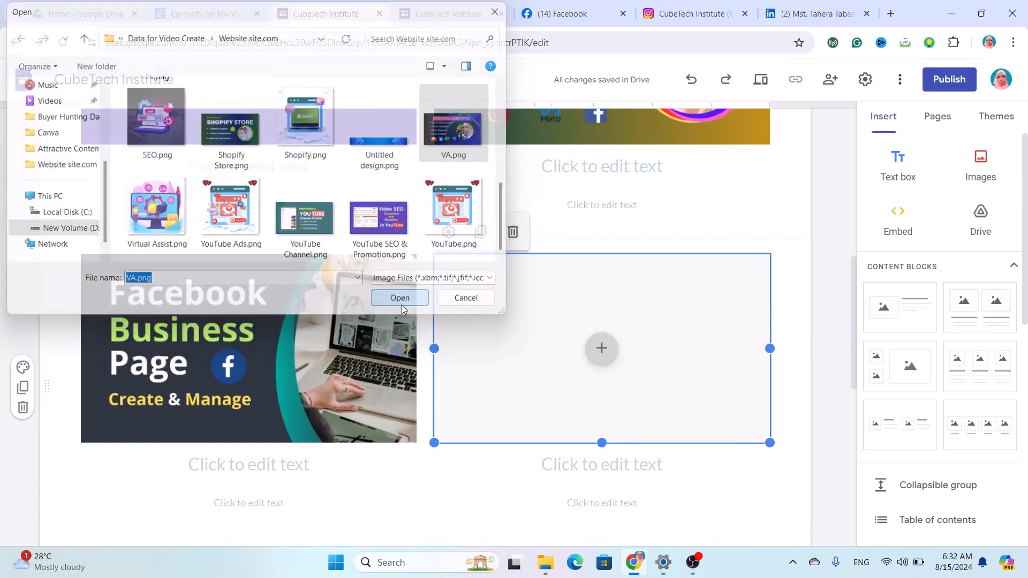
scroll(423, 367, "down", 3)
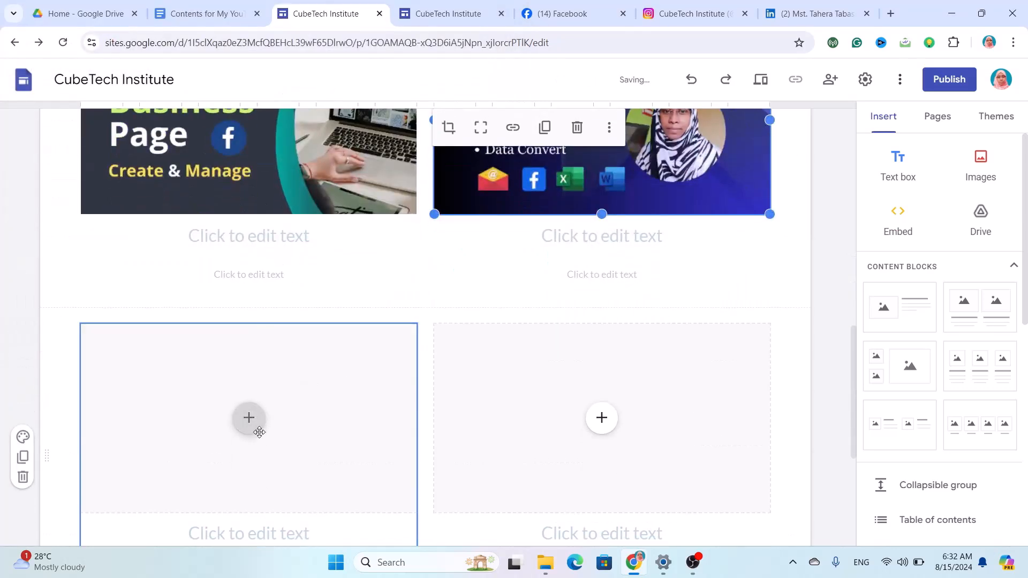
Upload 'YouTube Channel.png' into the third row's left image slot.
left_click(248, 416)
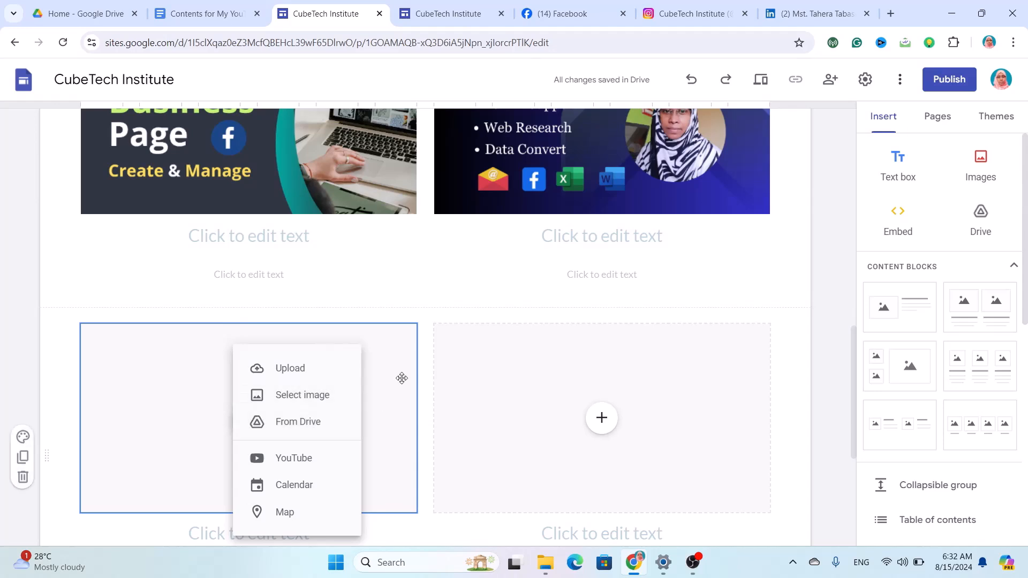
left_click(302, 372)
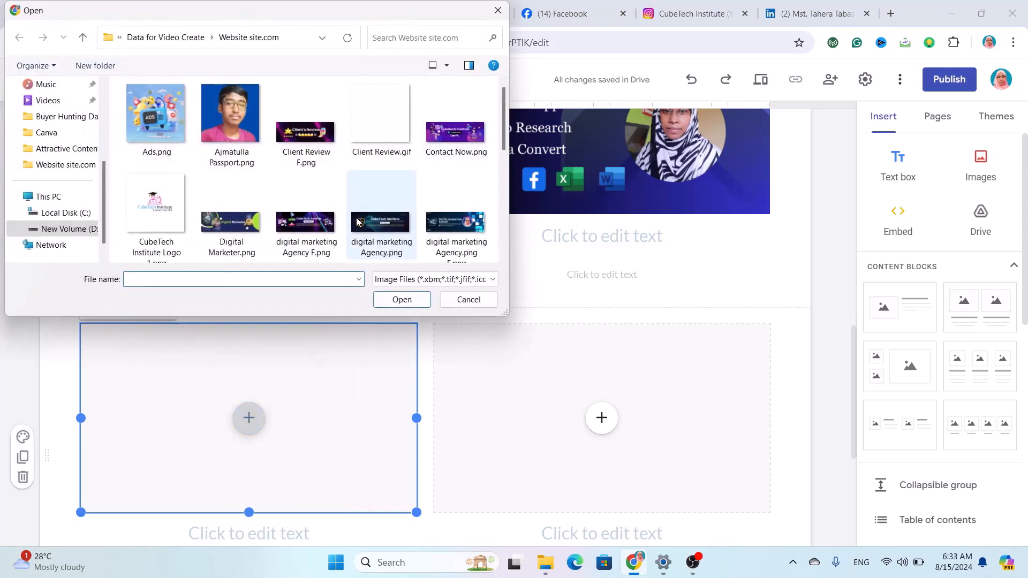
scroll(355, 218, "down", 3)
scroll(356, 217, "down", 2)
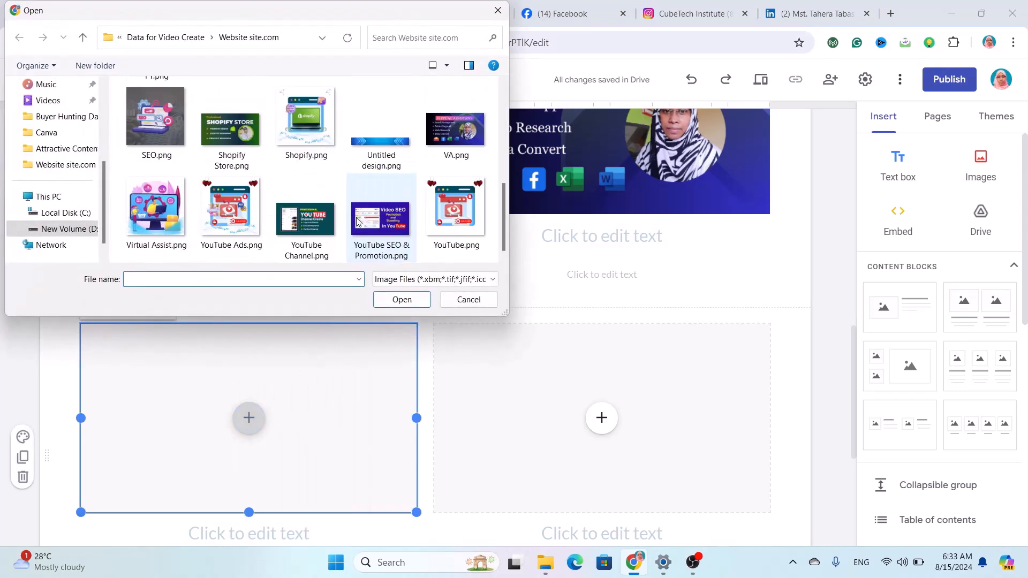
left_click(306, 219)
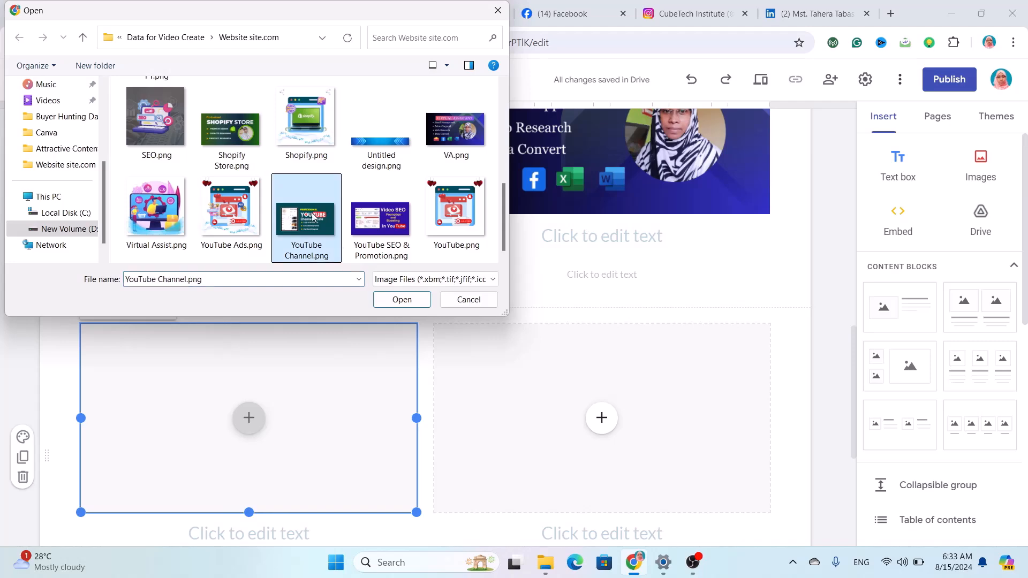
left_click(402, 299)
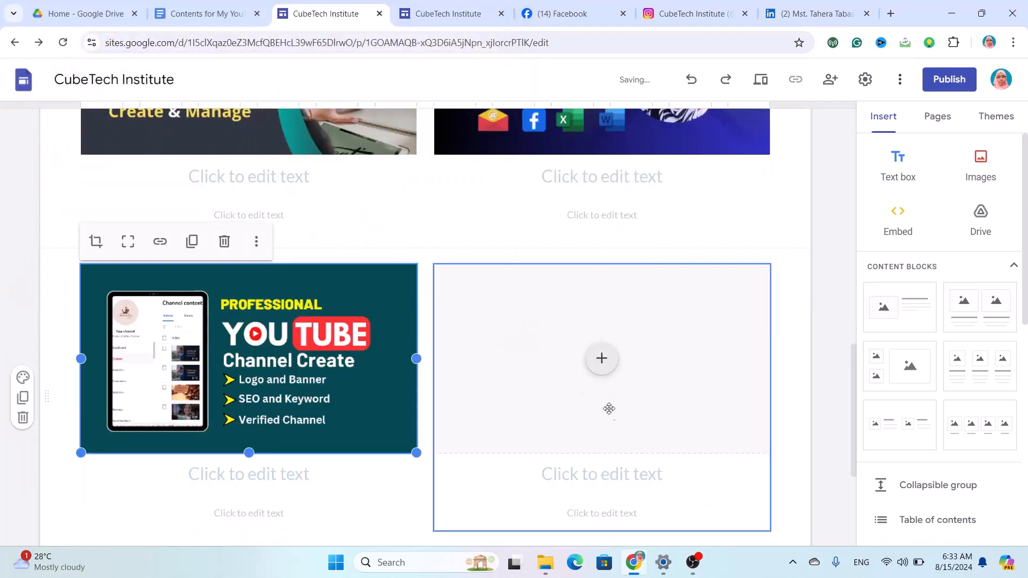
Upload 'Shopify Store.png' into the third row's right image slot.
left_click(599, 362)
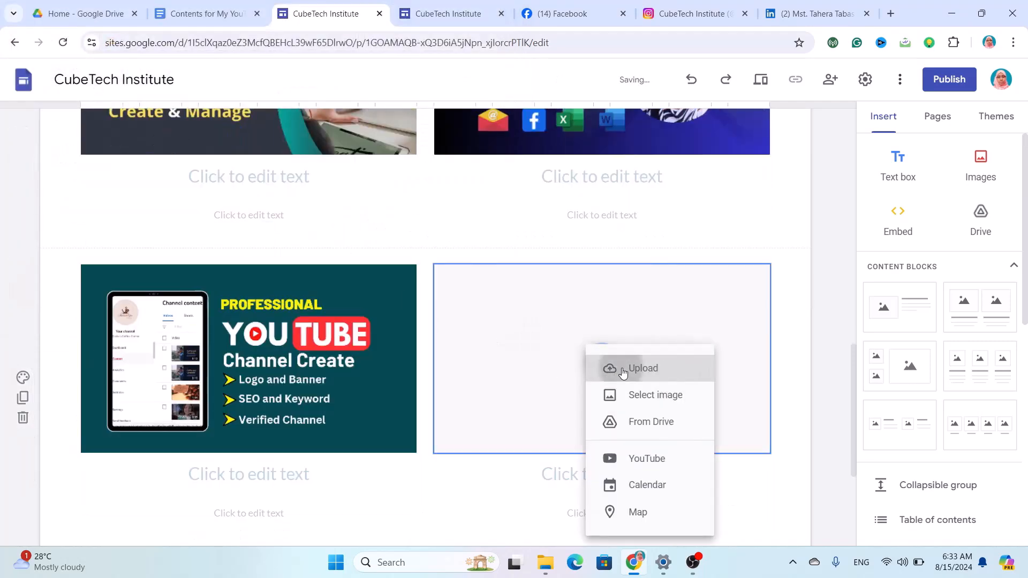
left_click(615, 368)
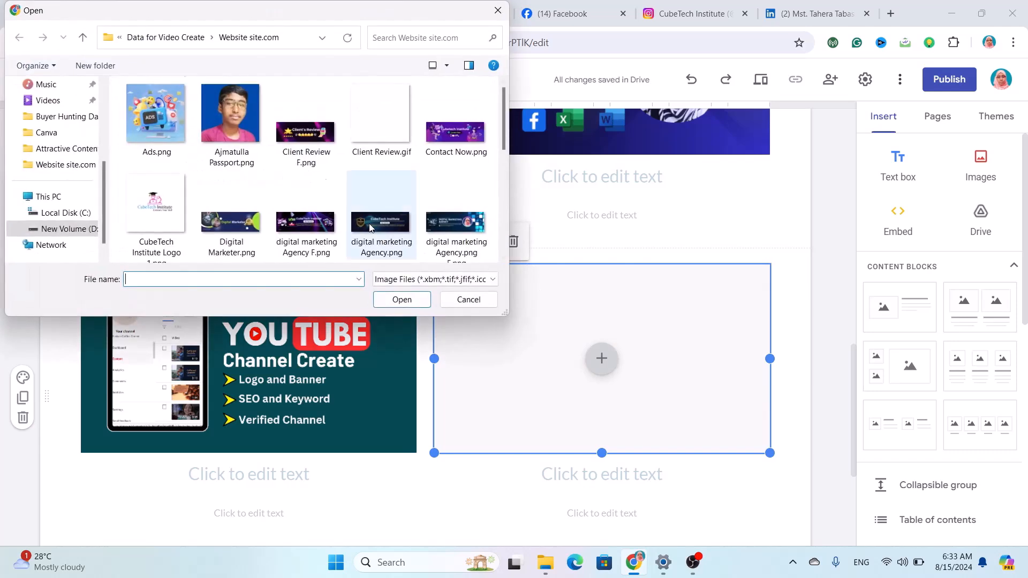
scroll(225, 128, "down", 5)
left_click(219, 127)
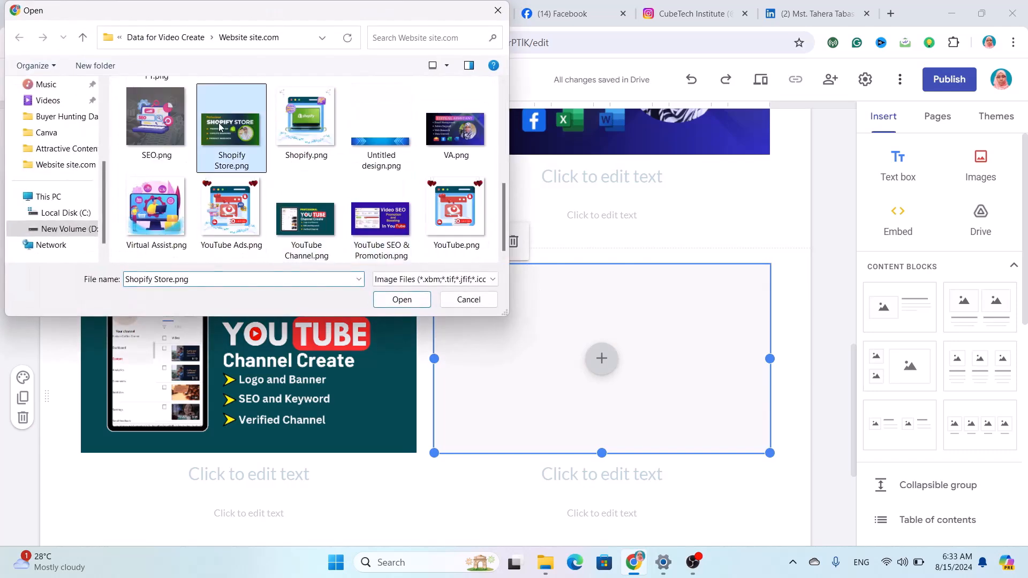
left_click(402, 300)
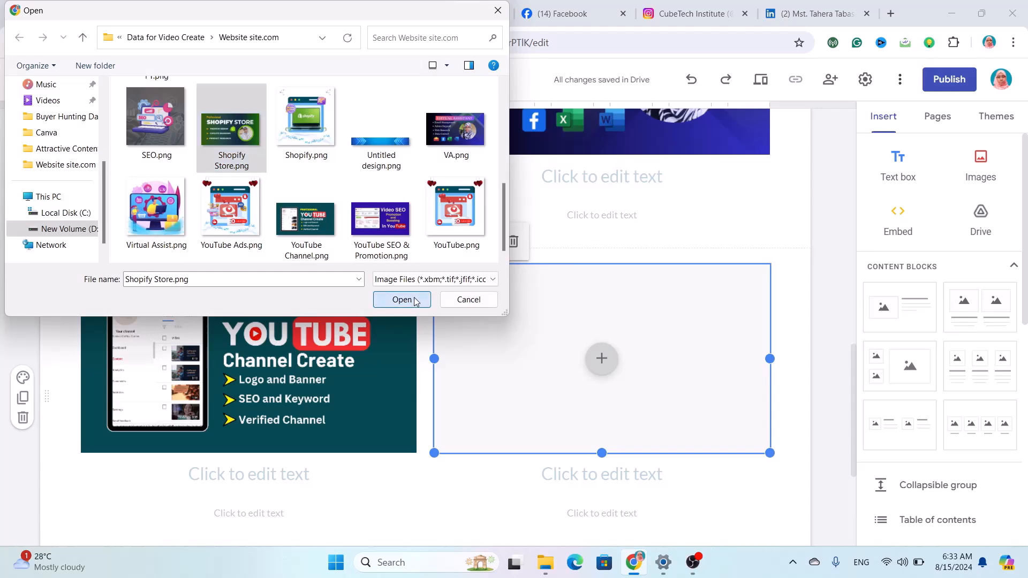
scroll(499, 392, "up", 3)
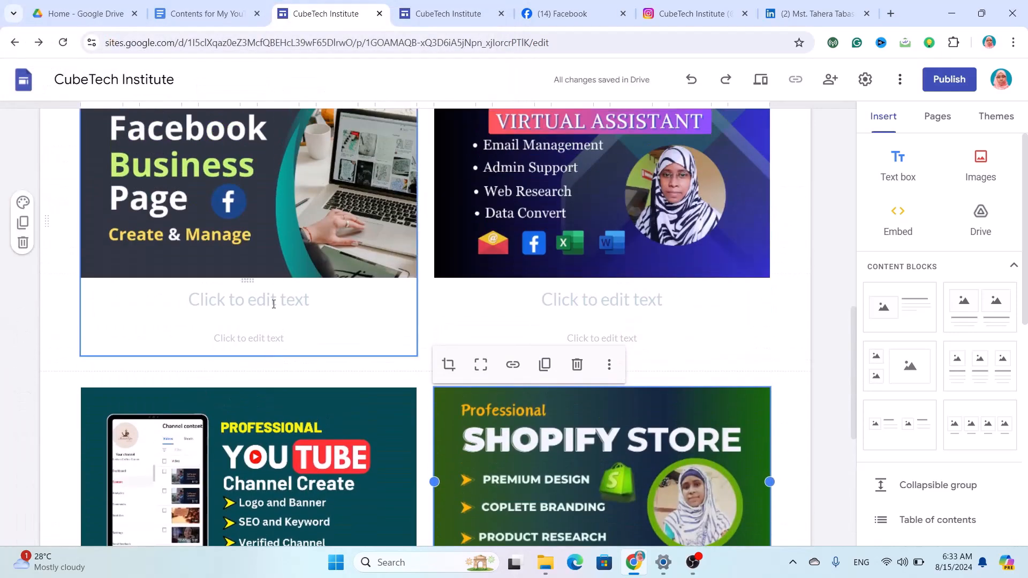
Copy the SEO heading and its description from the Contents for My YouTube doc into the Facebook card caption.
left_click(274, 304)
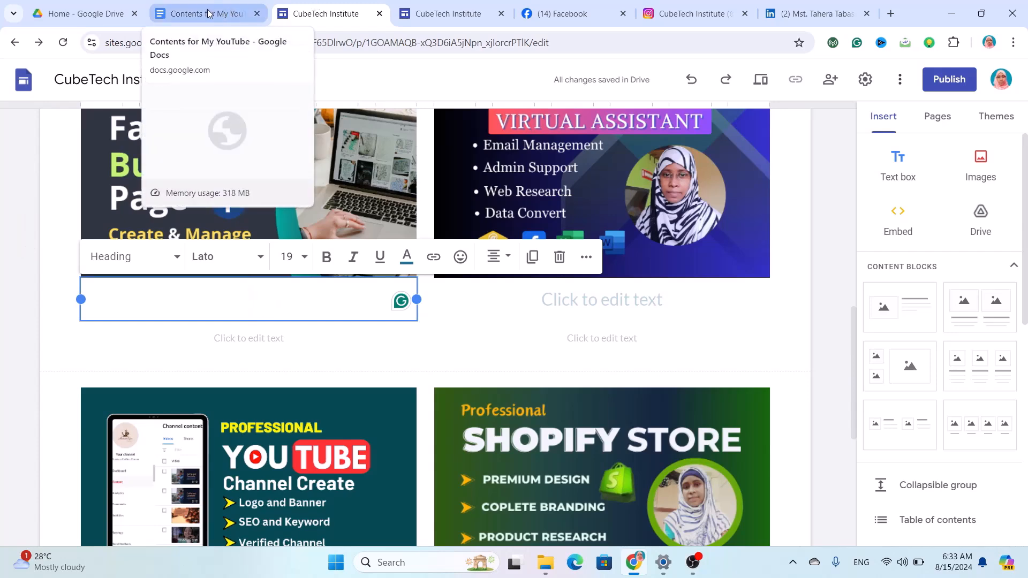
left_click(208, 14)
scroll(571, 331, "up", 15)
left_click_drag(594, 335, 187, 240)
key("ctrl+c")
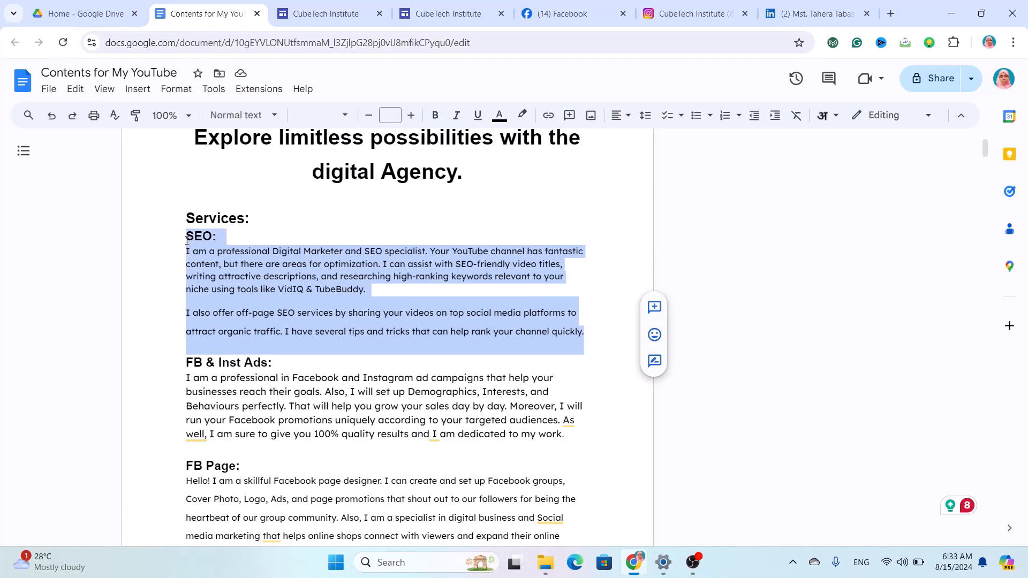
left_click(311, 7)
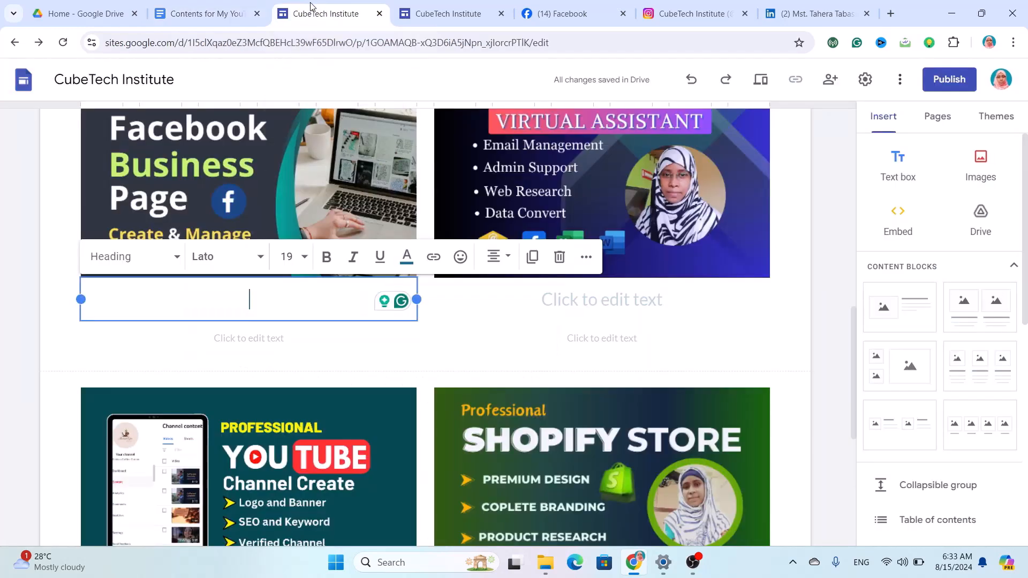
key("ctrl+v")
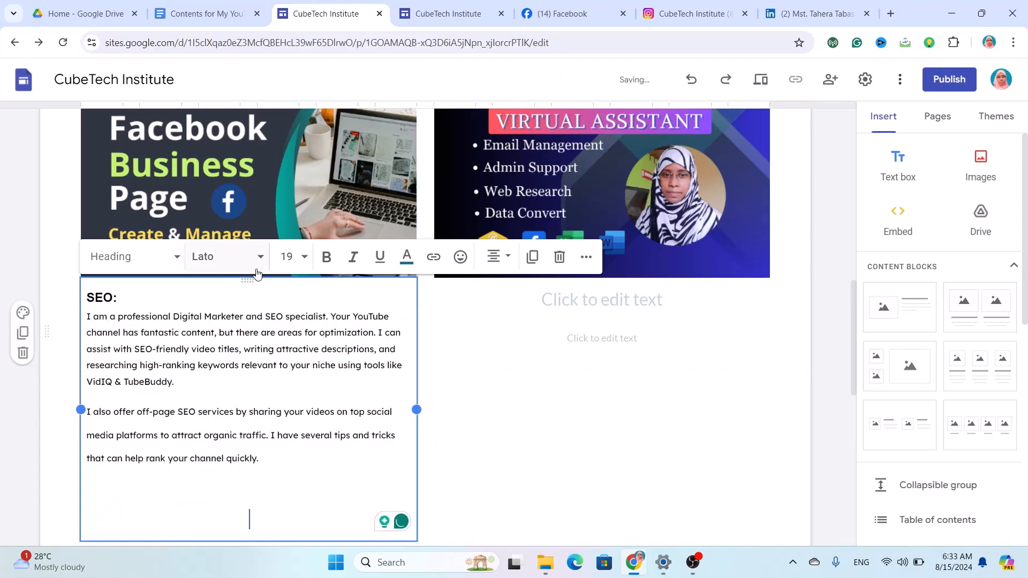
key("BackSpace")
key("BackSpace")
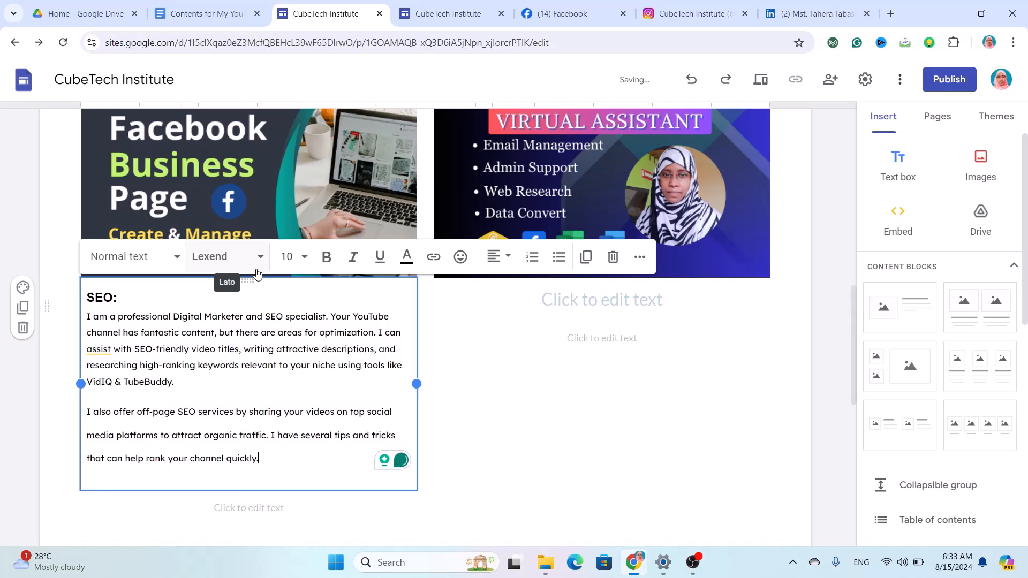
left_click(629, 302)
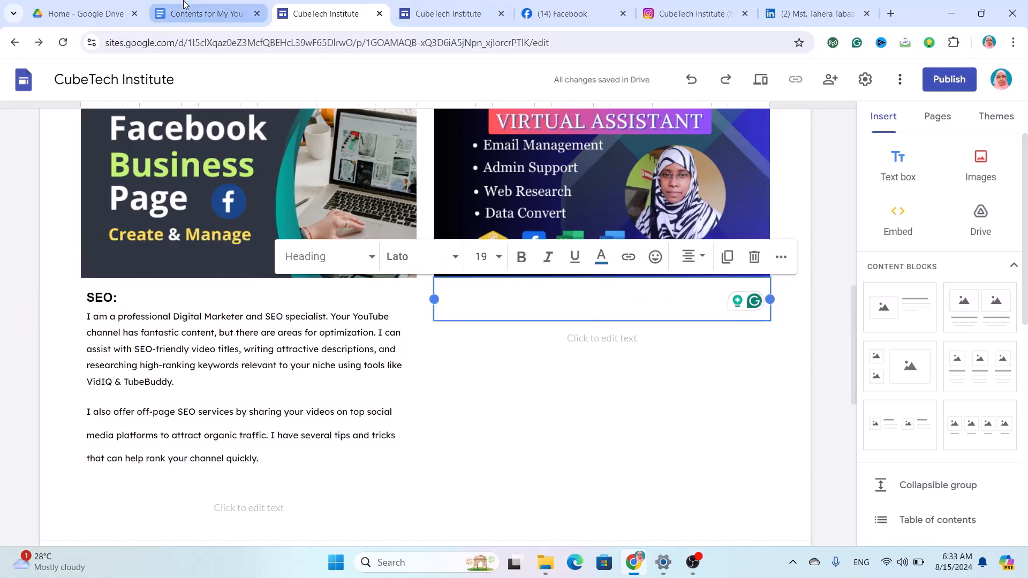
Copy the FB & Inst Ads heading and paragraph from the doc into the Virtual Assistant card caption.
left_click(183, 13)
scroll(312, 320, "down", 2)
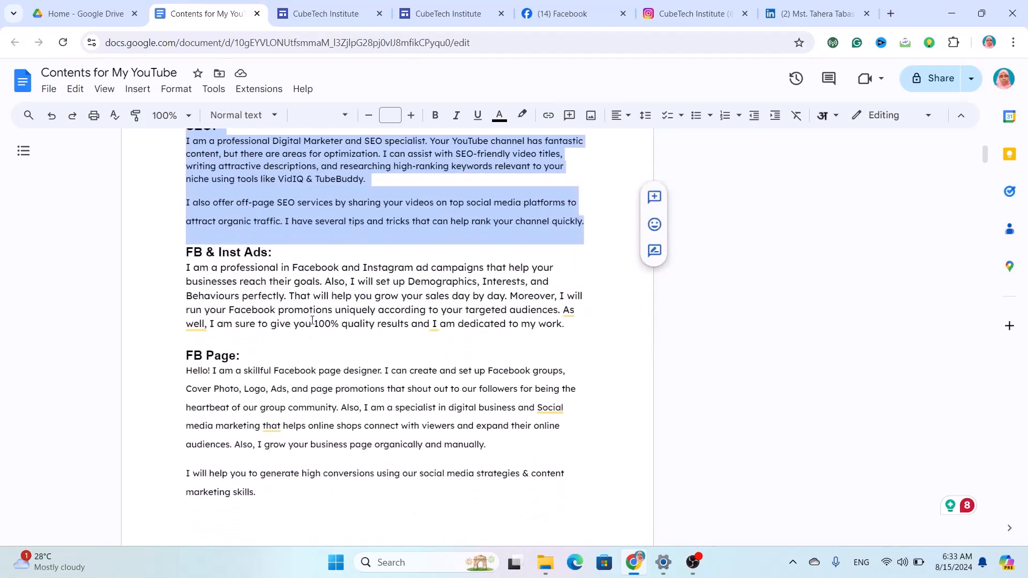
left_click_drag(574, 327, 163, 250)
key("ctrl+c")
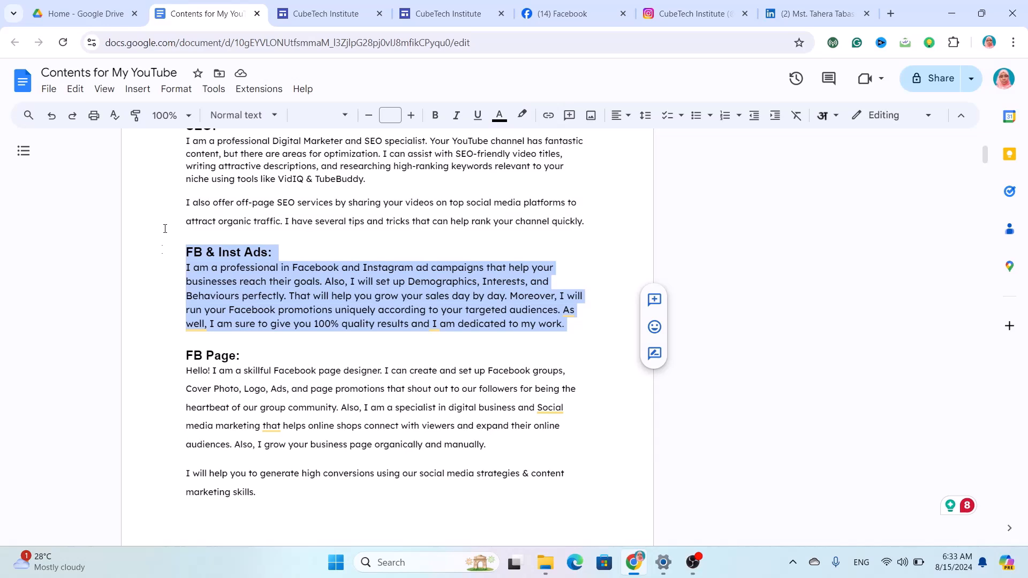
left_click(325, 14)
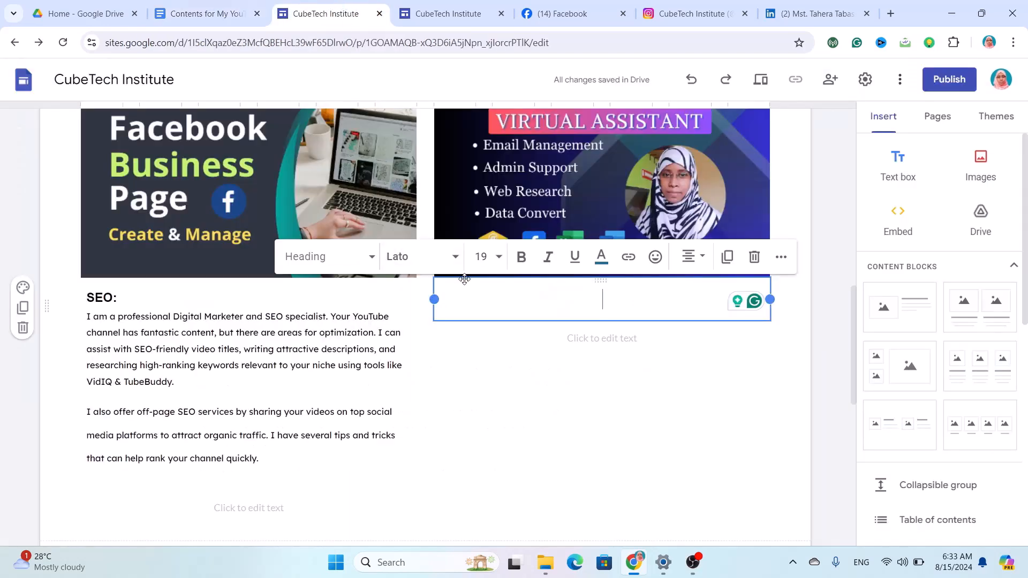
key("ctrl+v")
Left-align the description paragraph and change the heading's 'Inst' to 'Instagram'.
left_click_drag(632, 478, 439, 333)
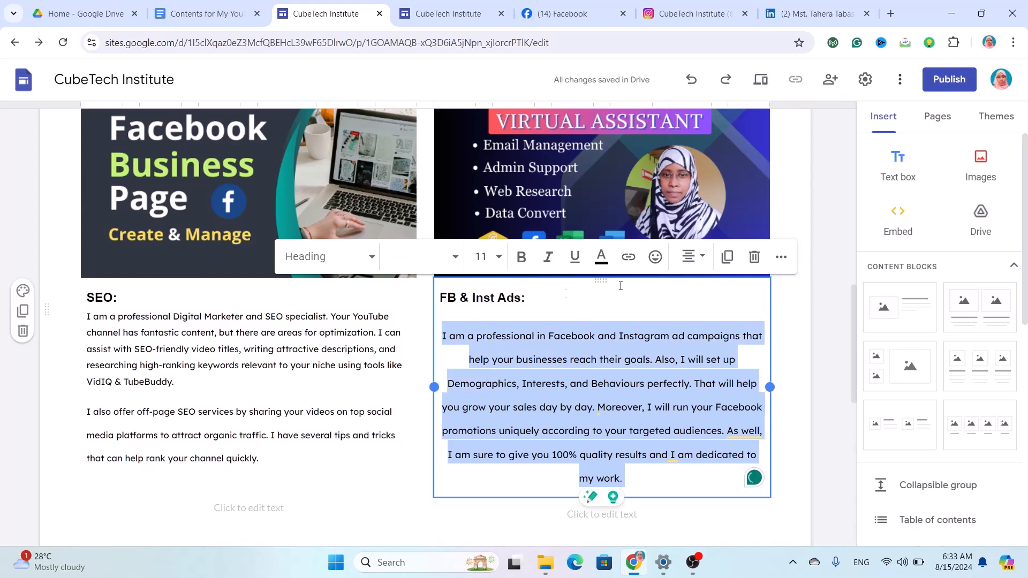
left_click(690, 258)
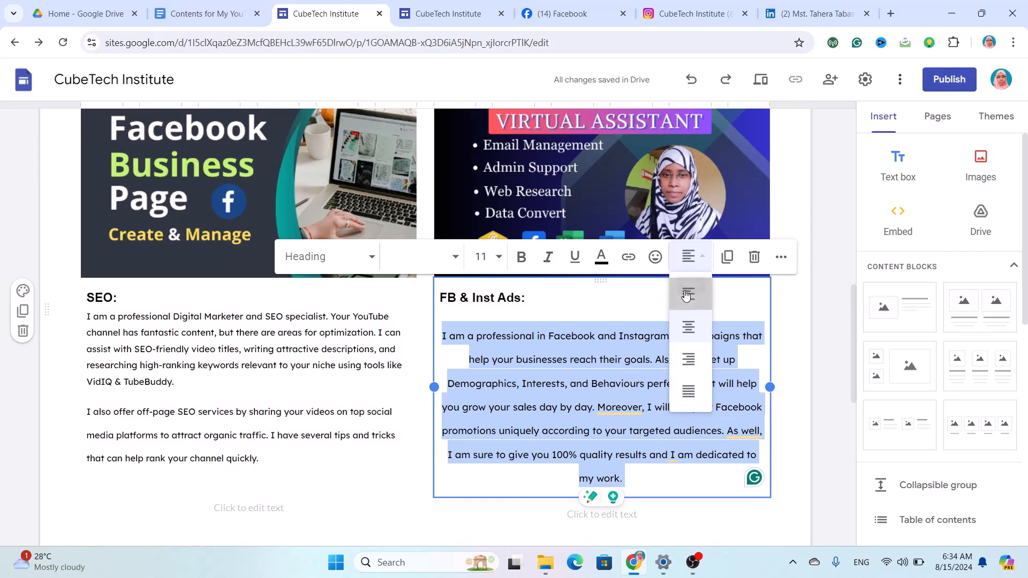
left_click(687, 295)
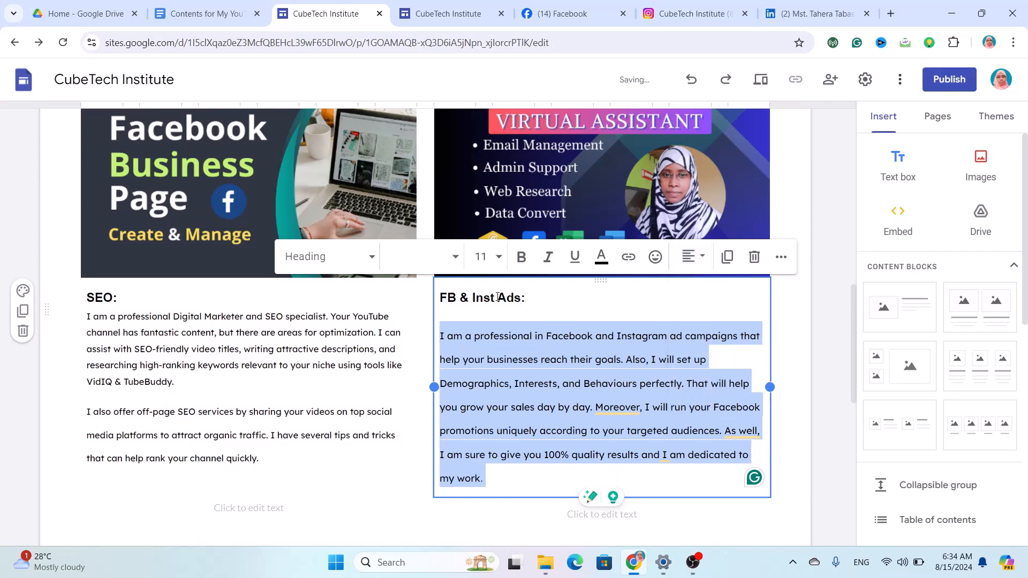
left_click(495, 297)
type("agram")
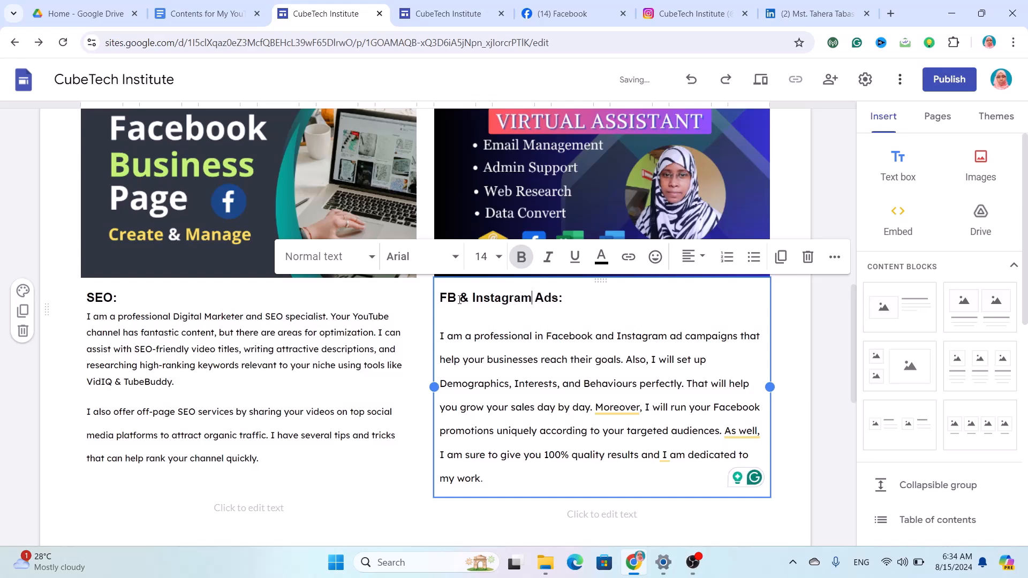
scroll(570, 384, "down", 4)
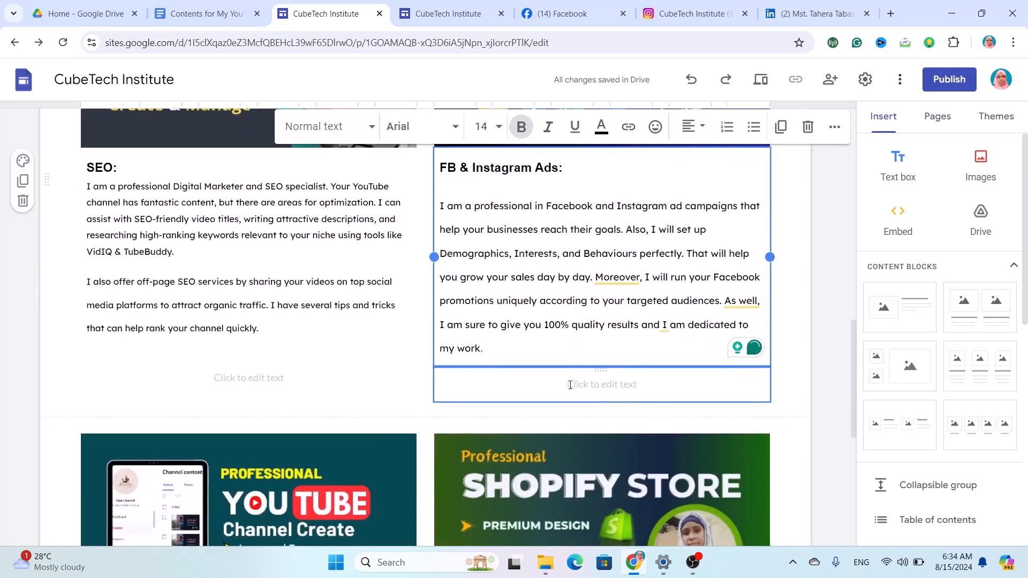
Delete the empty leftover text box beneath the SEO description.
left_click(320, 290)
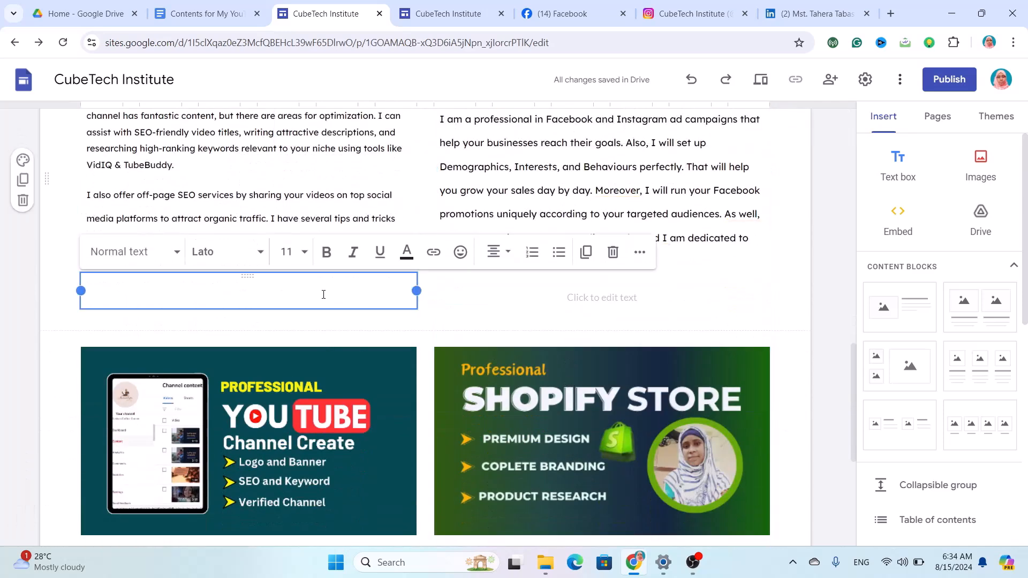
left_click(612, 252)
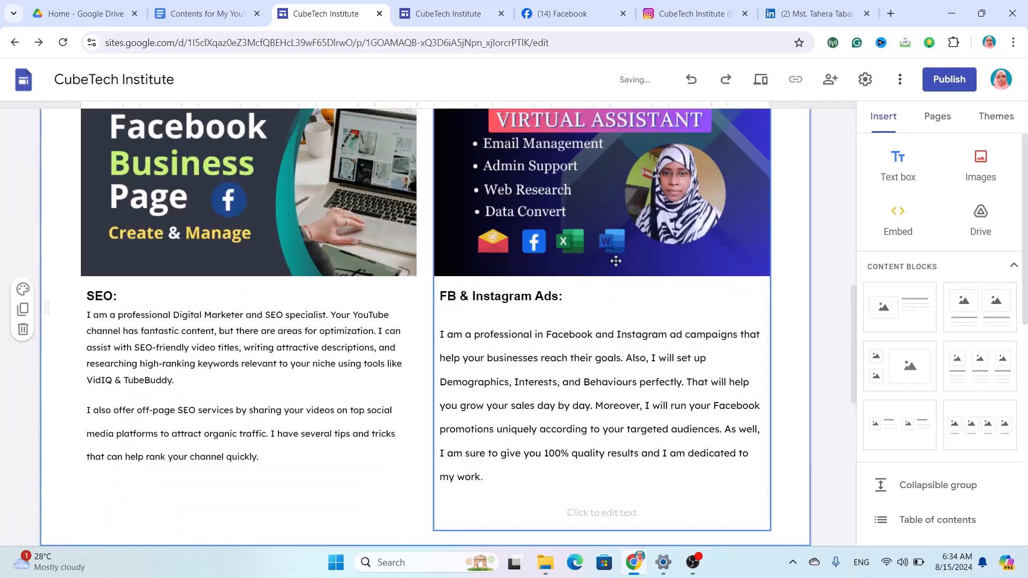
scroll(557, 470, "down", 4)
Delete the empty leftover text box beneath the FB & Instagram Ads description.
left_click(600, 289)
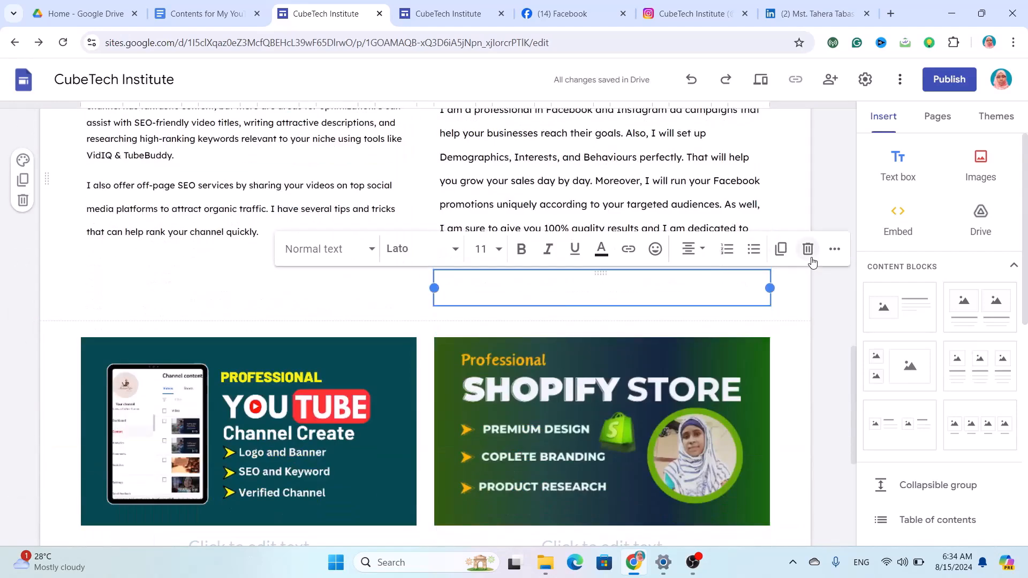
left_click(808, 252)
scroll(583, 429, "down", 8)
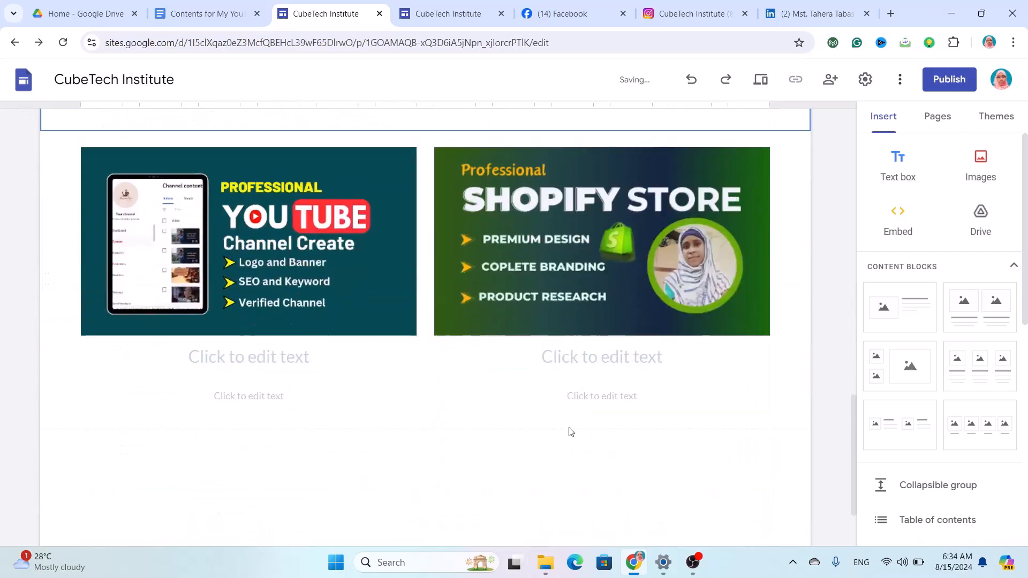
left_click(297, 356)
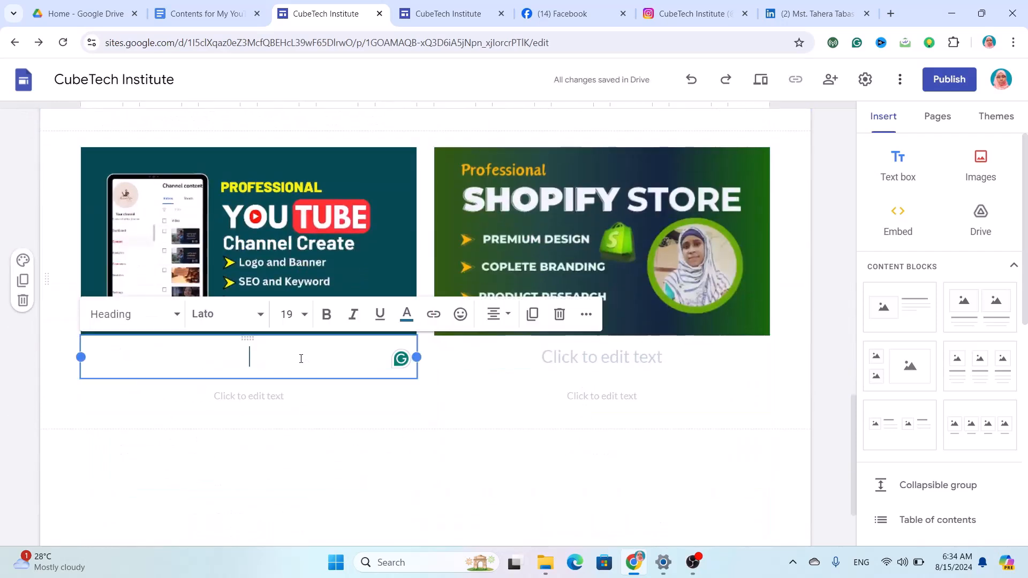
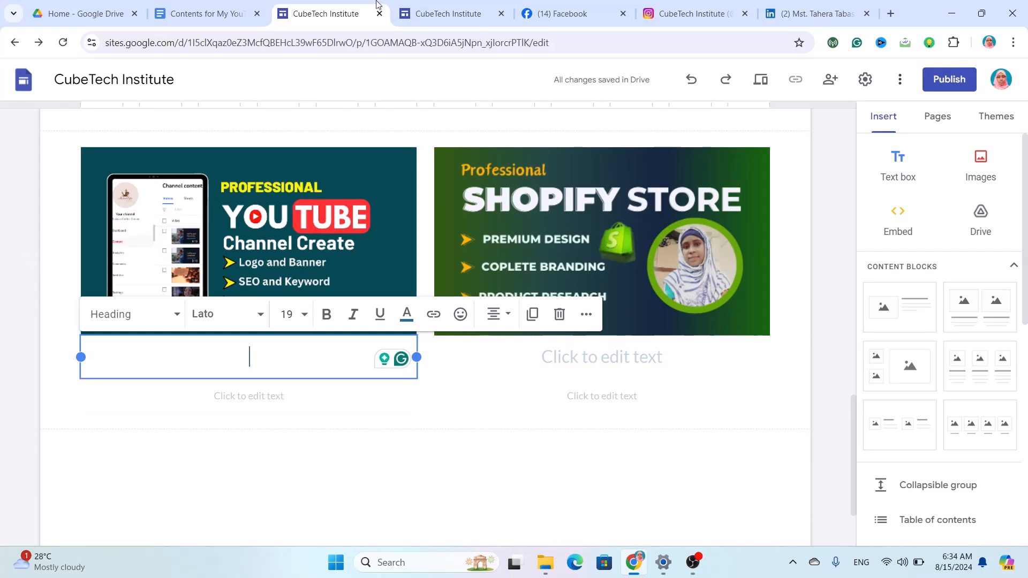
Copy the YouTube Channel Create section from the notes and paste it under the YouTube image.
left_click(208, 15)
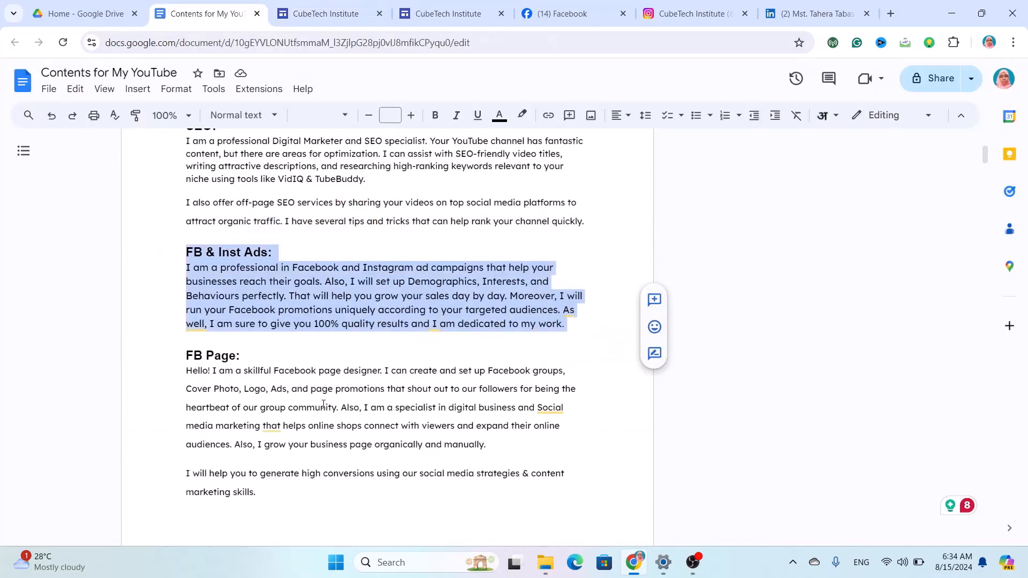
scroll(323, 404, "down", 2)
scroll(323, 404, "up", 5)
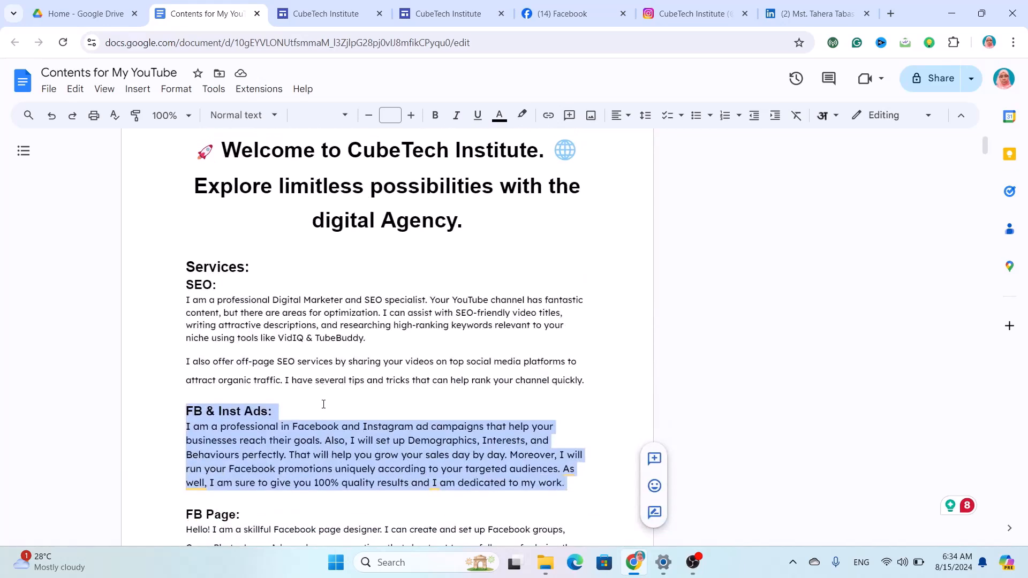
scroll(323, 404, "down", 12)
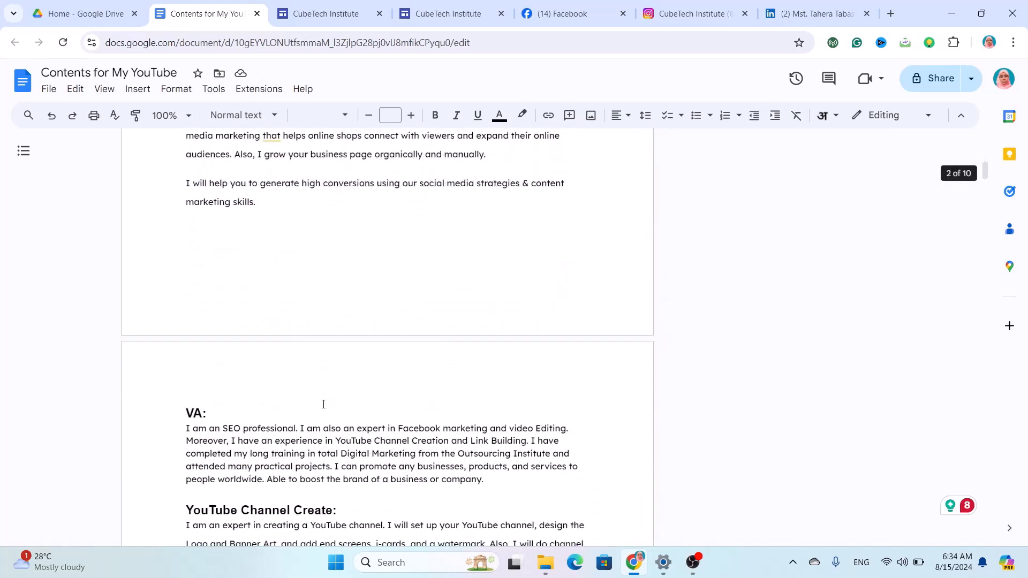
scroll(324, 405, "down", 1)
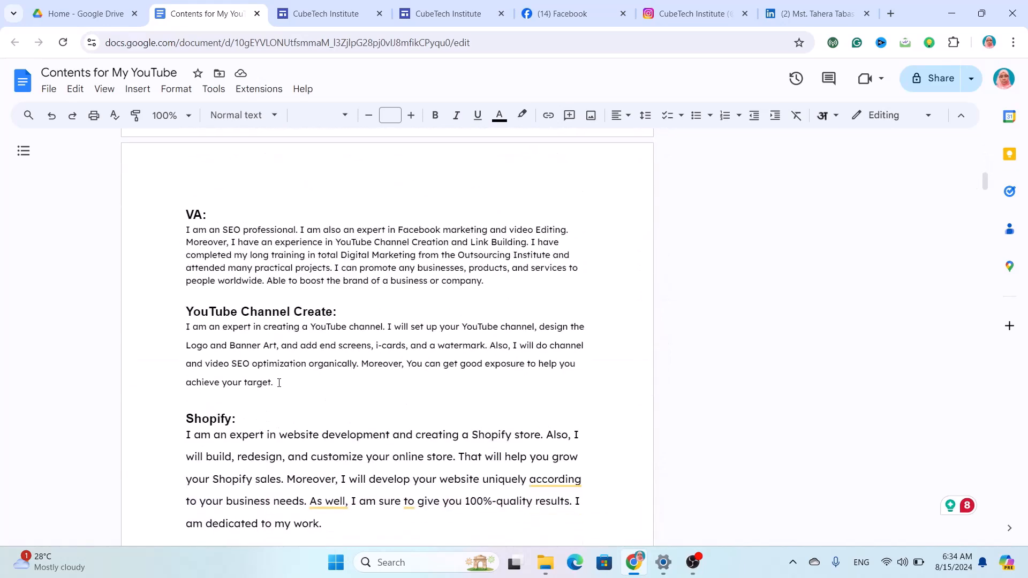
left_click(182, 305, "shift")
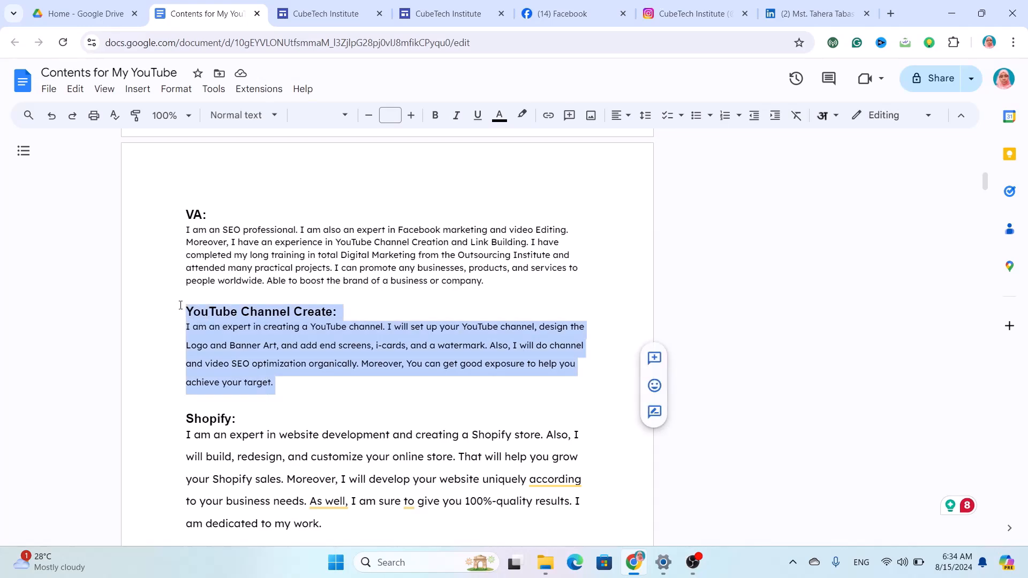
key("ctrl+c")
key("ctrl+Tab")
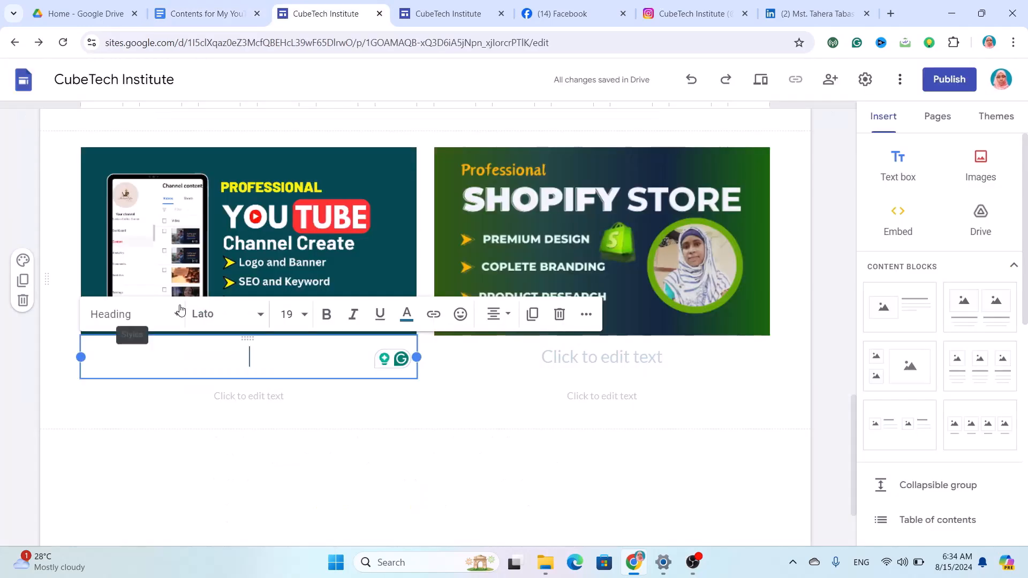
key("ctrl+v")
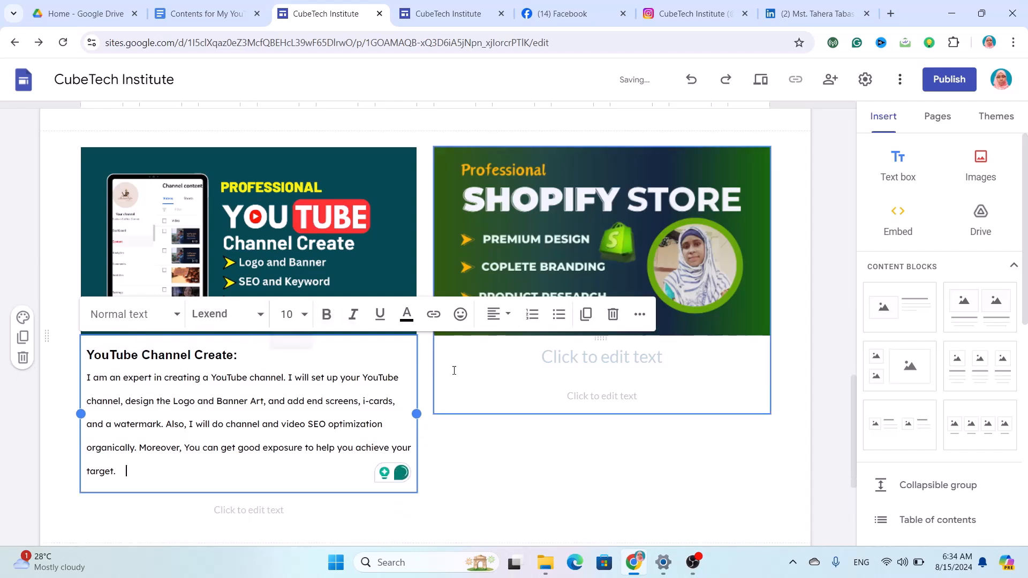
Paste the Shopify section under the Shopify Store image and remove the trailing empty line.
left_click(525, 365)
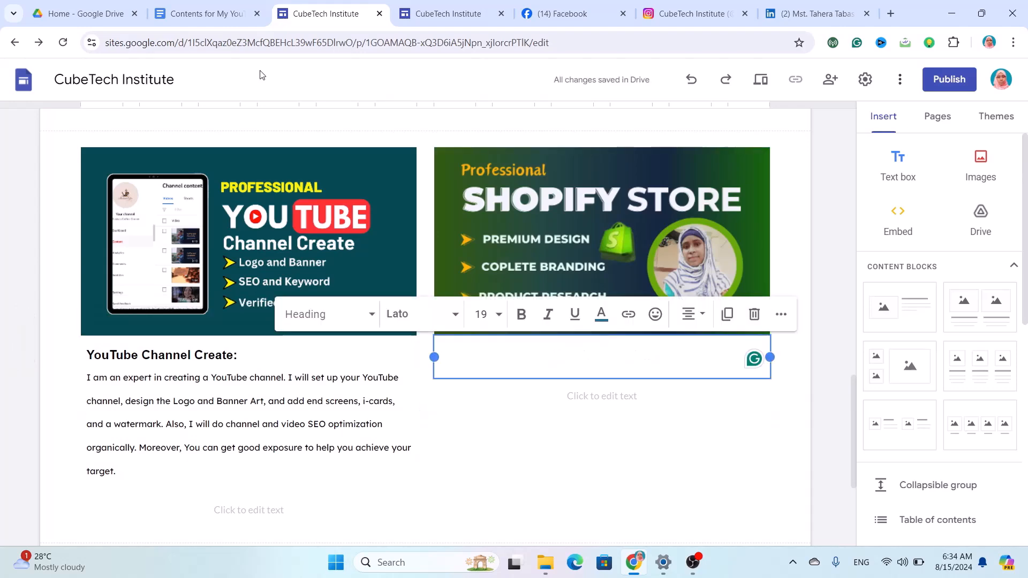
key("ctrl+shift+Tab")
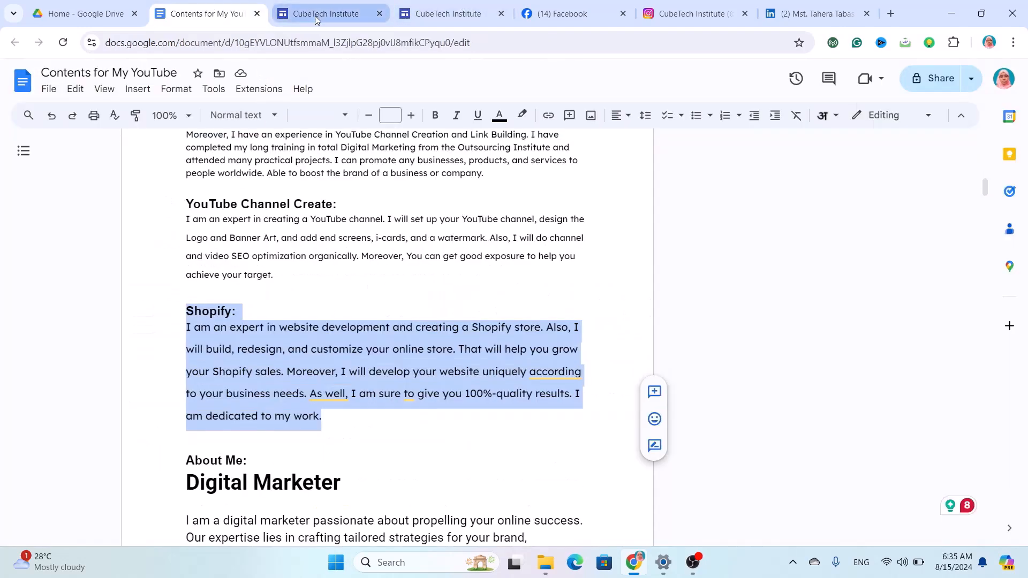
left_click(317, 19)
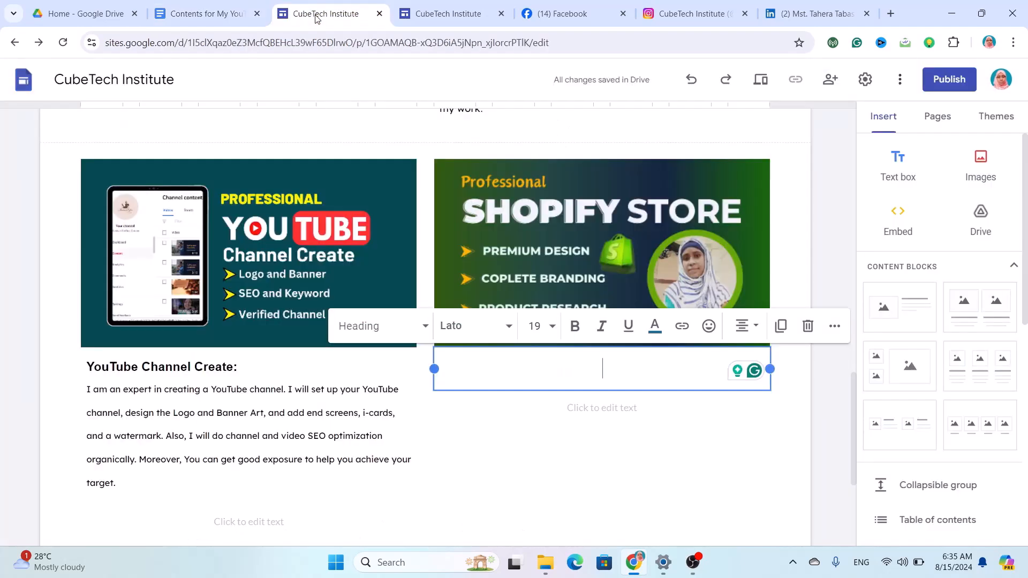
key("ctrl+v")
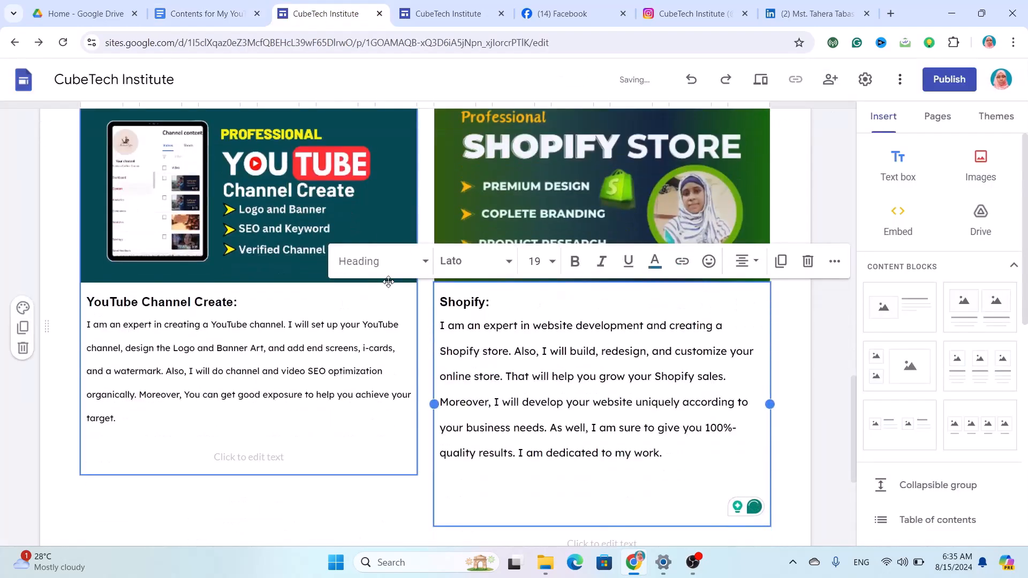
key("BackSpace")
key("BackSpace")
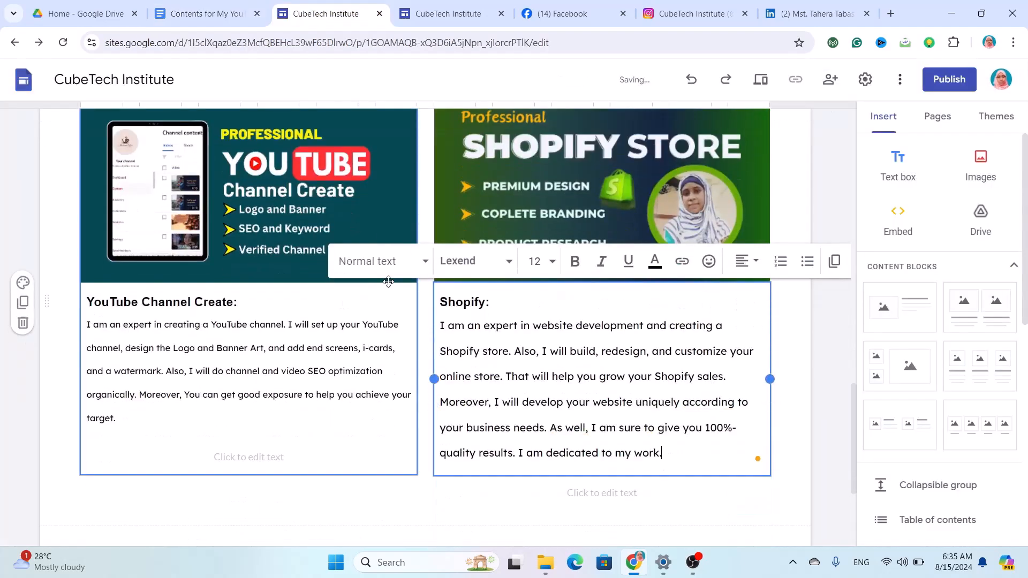
Delete the empty leftover text box under the YouTube Channel Create text.
left_click(326, 454)
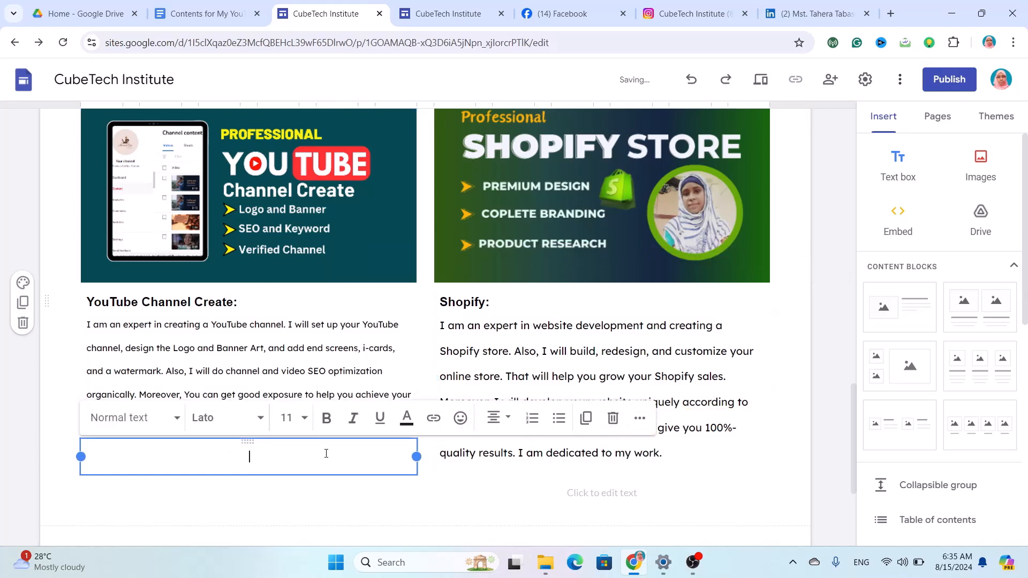
left_click(613, 418)
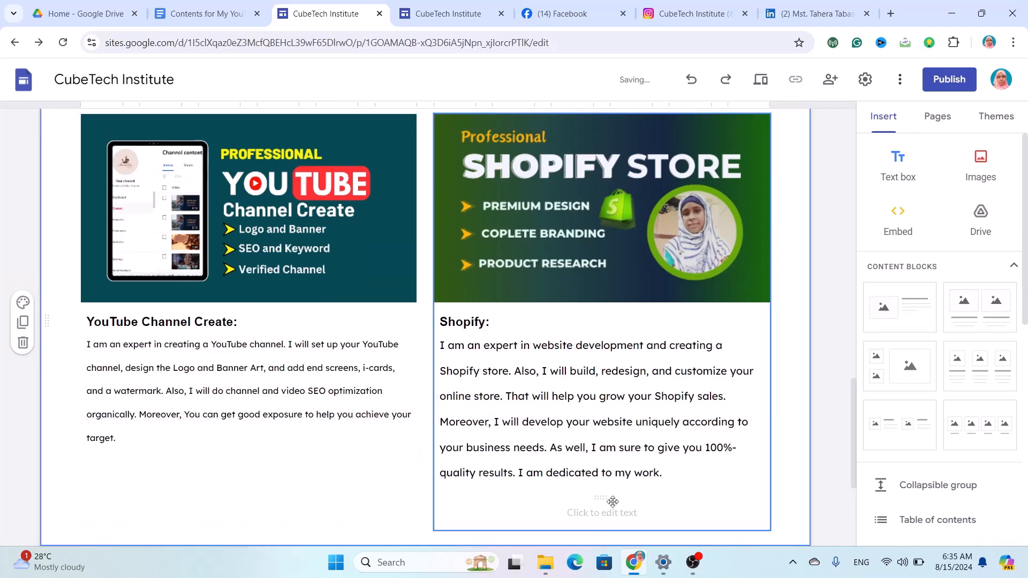
left_click(605, 513)
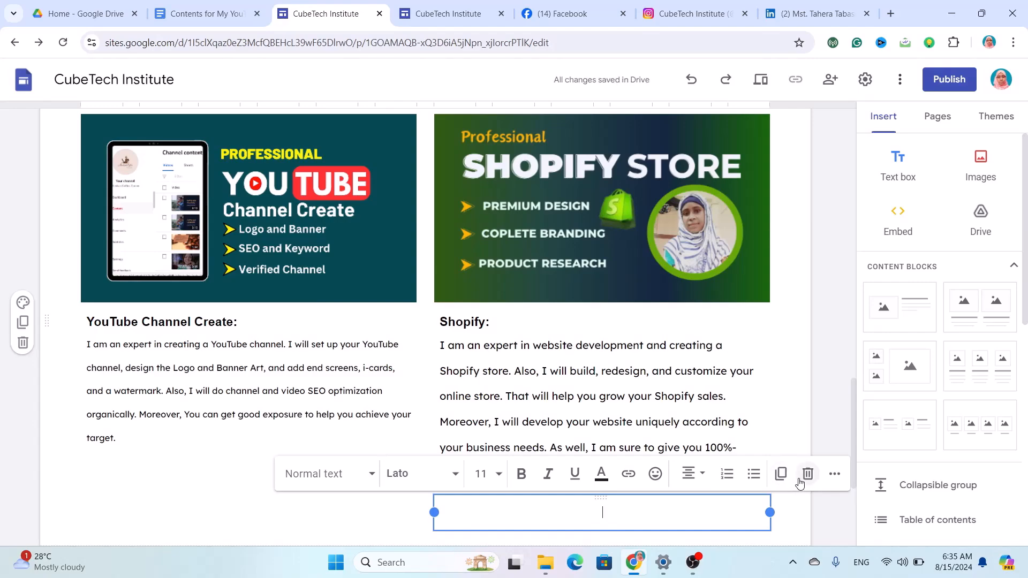
Move the SEO text into the card under the Boosting In YouTube image and delete the empty box.
scroll(559, 388, "down", 15)
scroll(560, 389, "down", 3)
left_click(286, 347)
left_click_drag(285, 346, 87, 186)
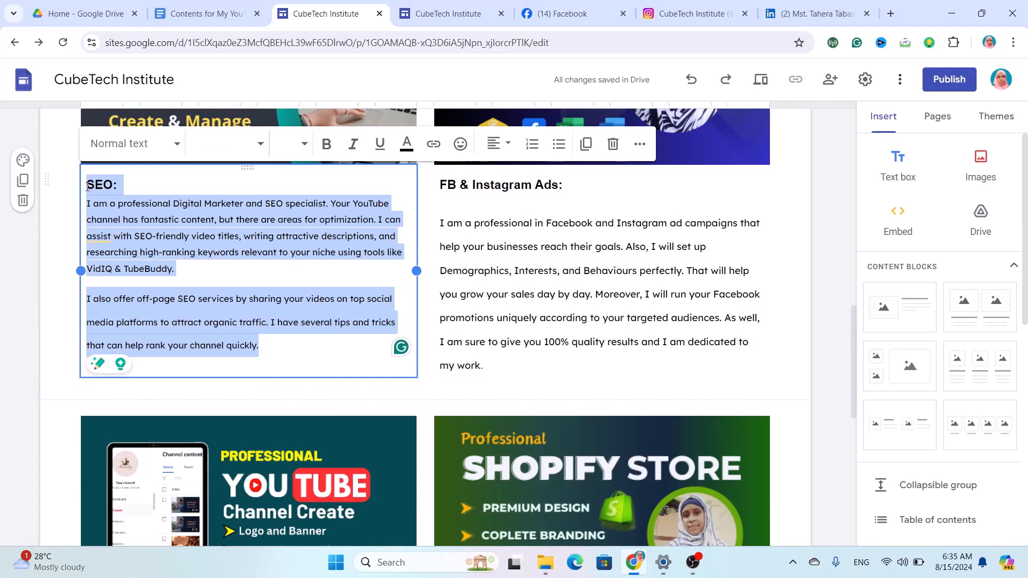
key("Delete")
scroll(85, 188, "up", 5)
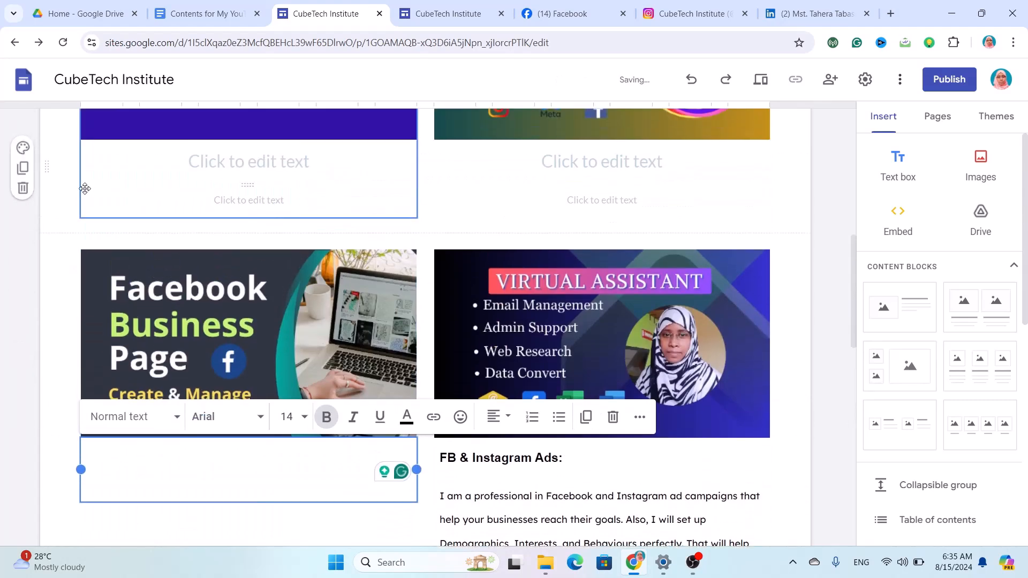
left_click(171, 154)
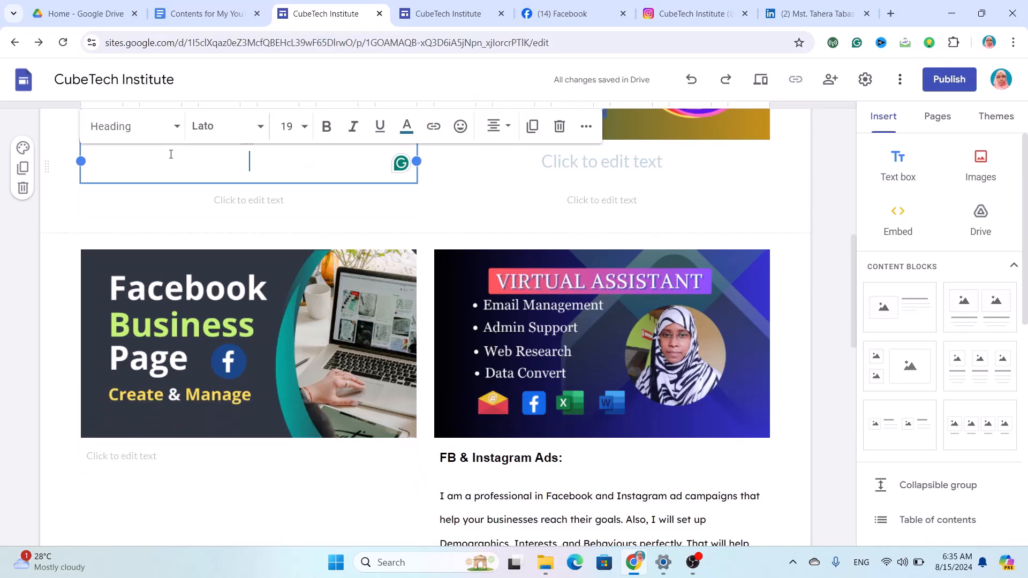
key("ctrl+v")
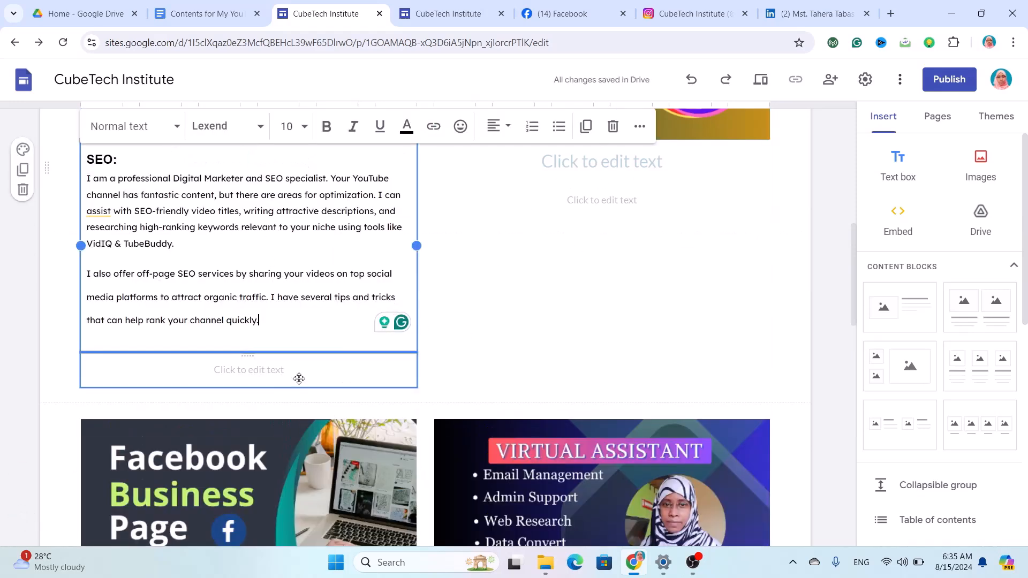
left_click(299, 378)
left_click(377, 377)
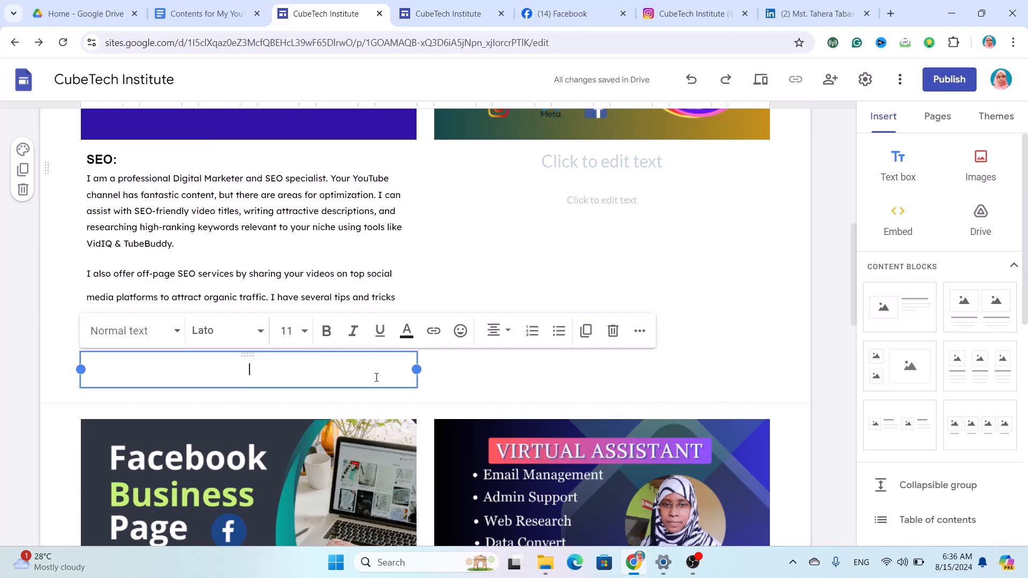
left_click(612, 330)
left_click(618, 340)
Move the FB & Instagram Ads text into the card beside SEO and delete the empty box.
scroll(618, 340, "down", 7)
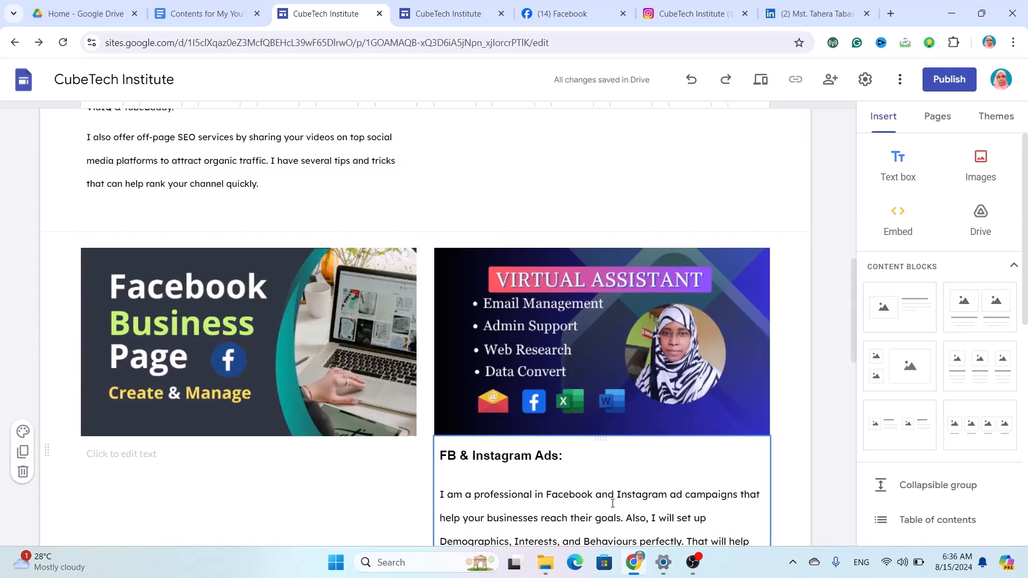
scroll(611, 503, "down", 4)
left_click(507, 415)
left_click_drag(507, 415, 428, 191)
key("ctrl+c")
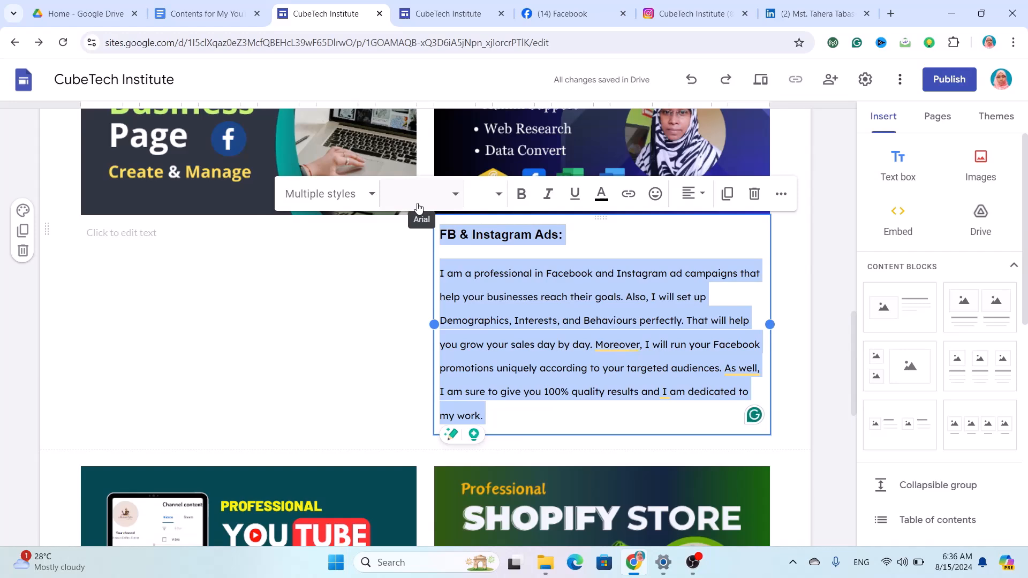
key("BackSpace")
scroll(418, 207, "up", 7)
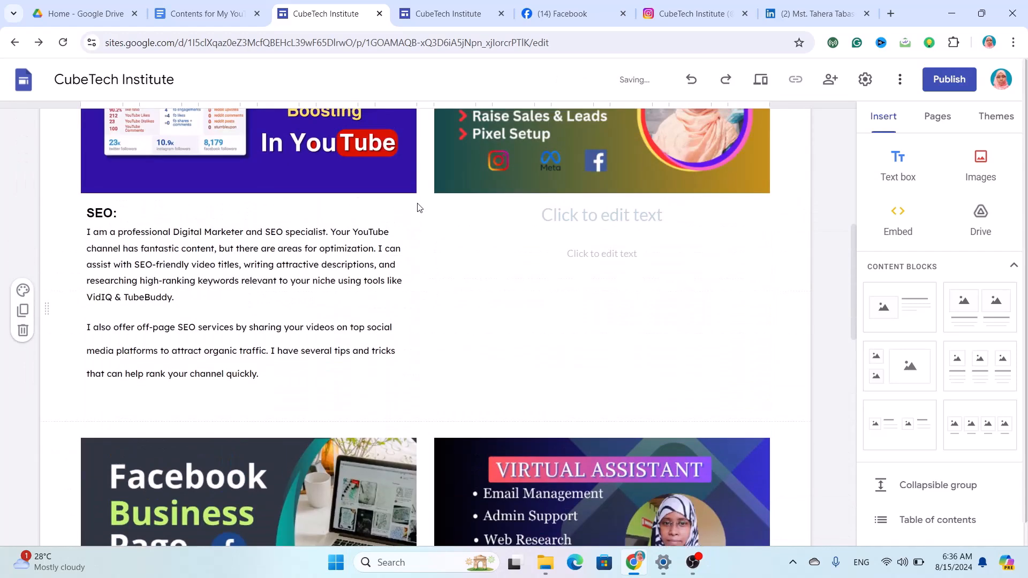
left_click(519, 209)
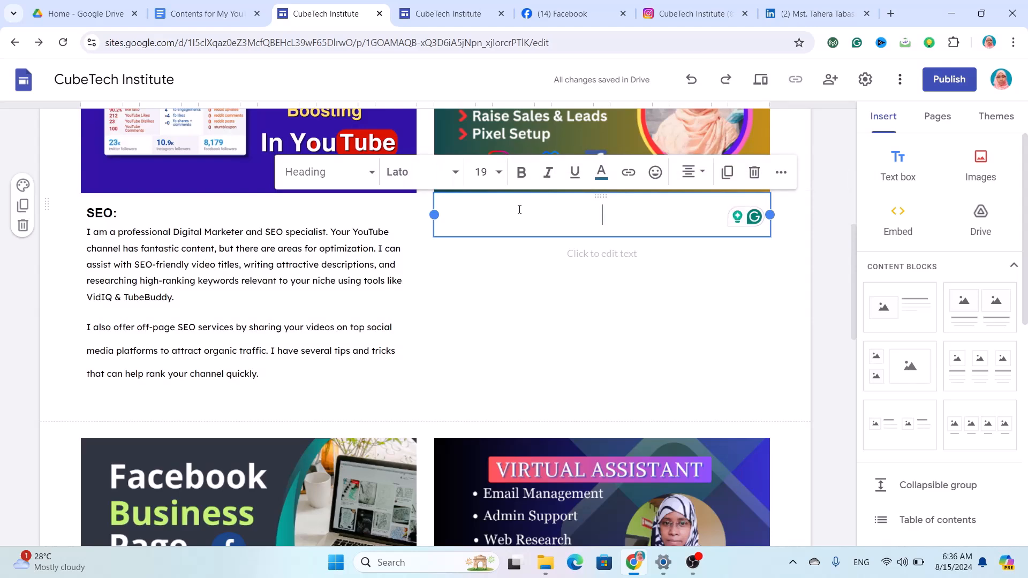
key("ctrl+v")
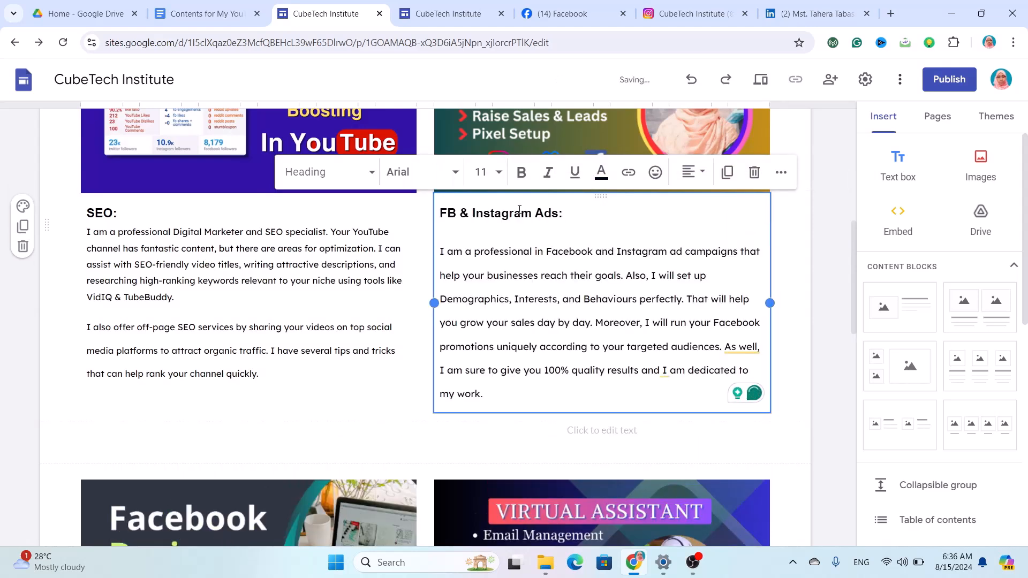
scroll(572, 389, "down", 8)
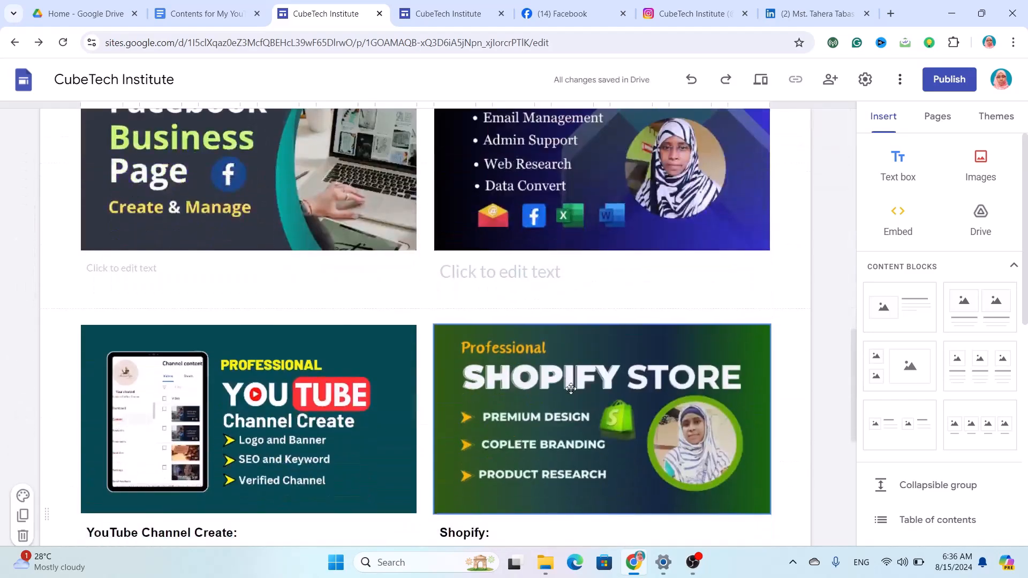
scroll(520, 308, "up", 6)
left_click(521, 309)
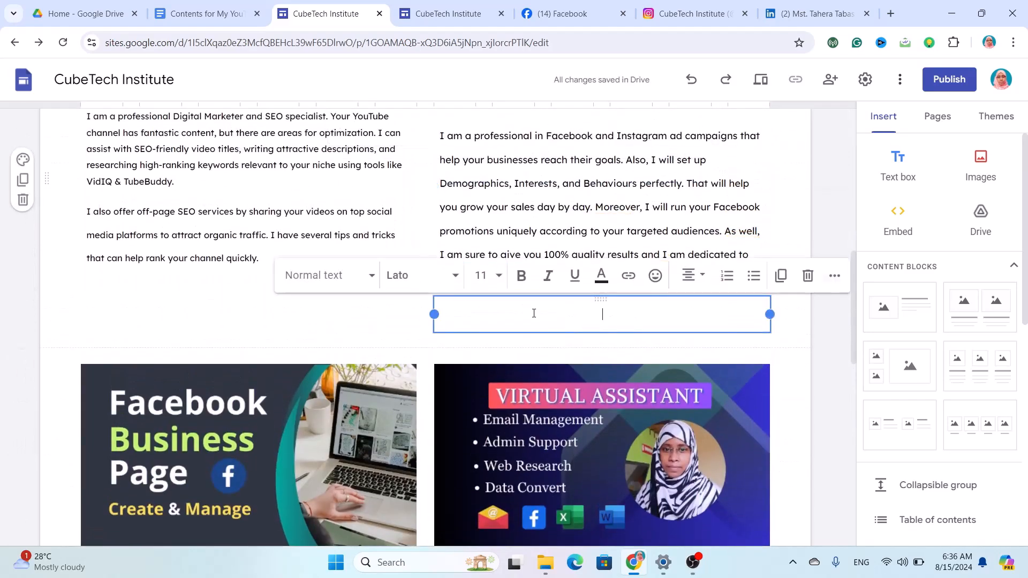
left_click(807, 276)
scroll(426, 346, "down", 5)
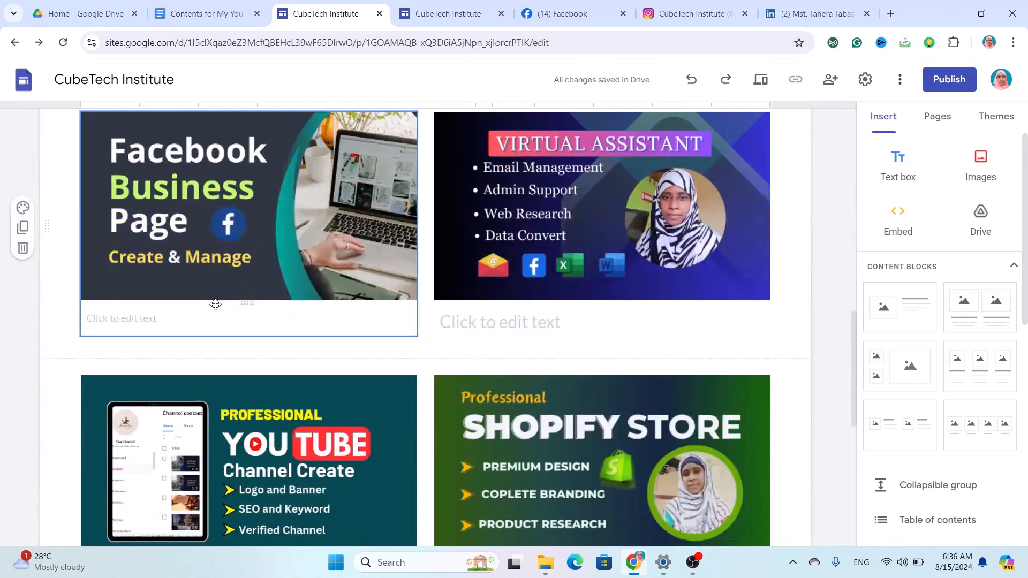
Paste the FB Page section from the notes under the Facebook Business Page image.
left_click(224, 315)
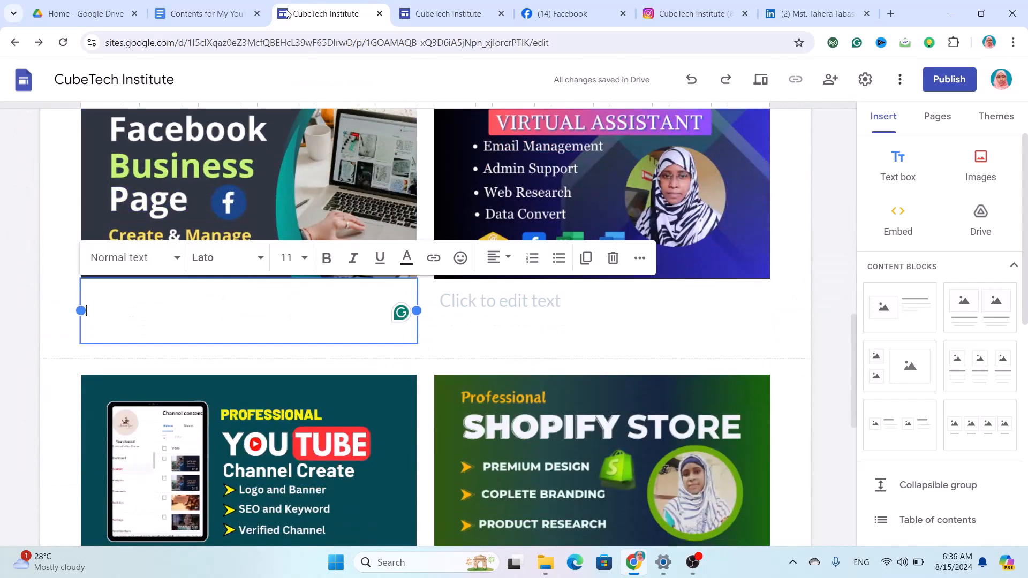
left_click(214, 13)
scroll(329, 256, "up", 5)
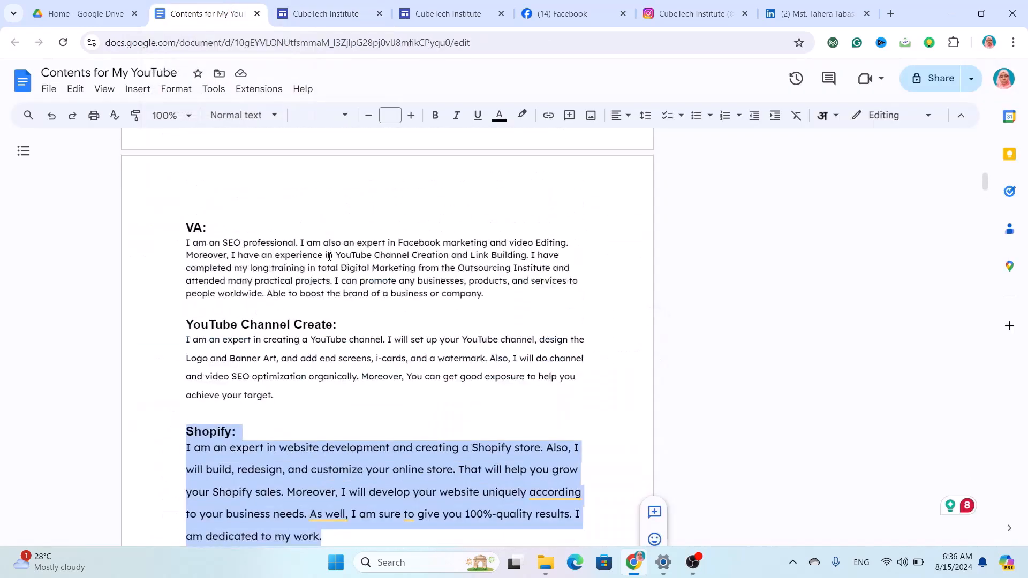
scroll(329, 256, "up", 3)
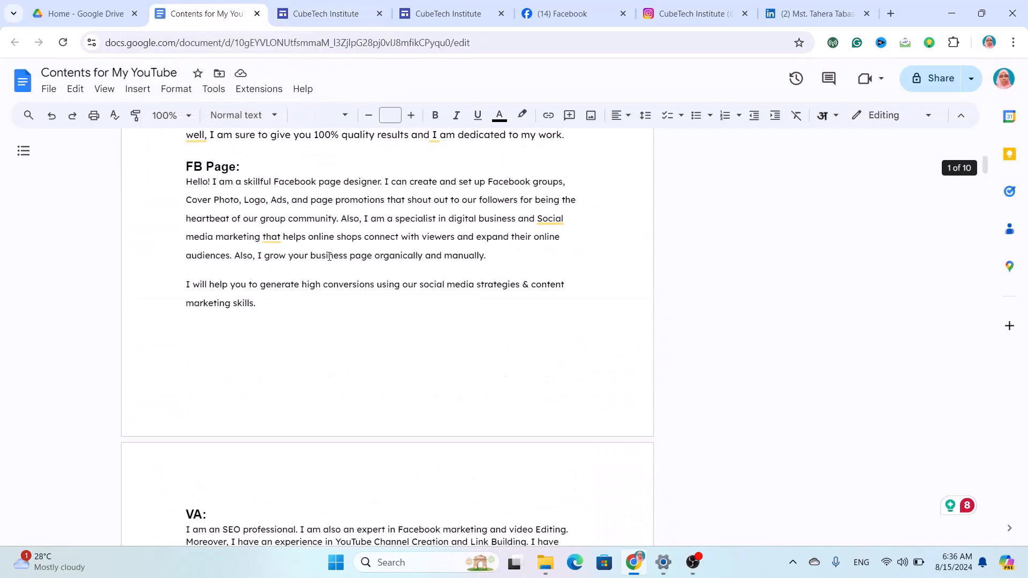
scroll(273, 317, "up", 1)
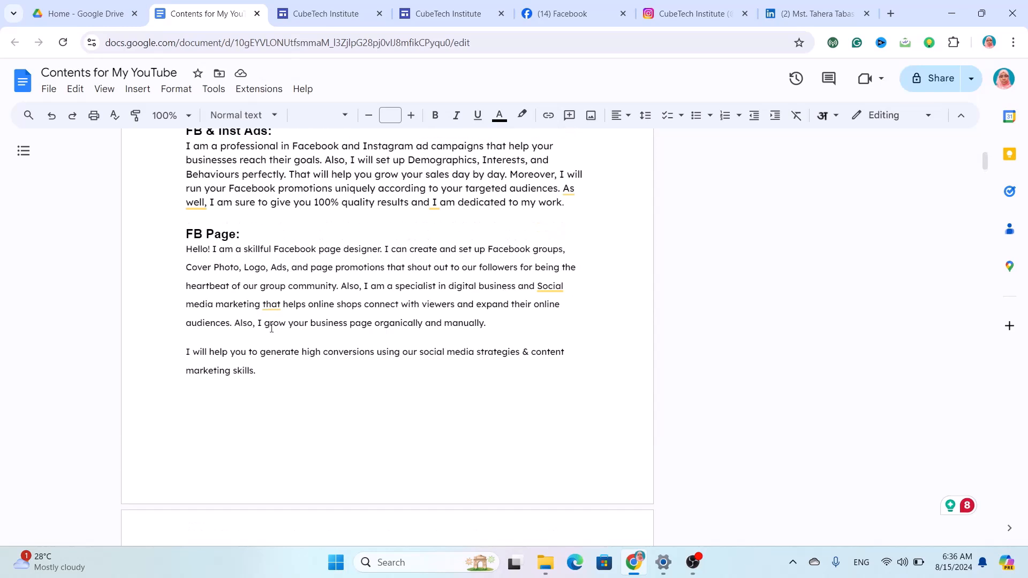
left_click_drag(272, 386, 178, 239)
key("ctrl+c")
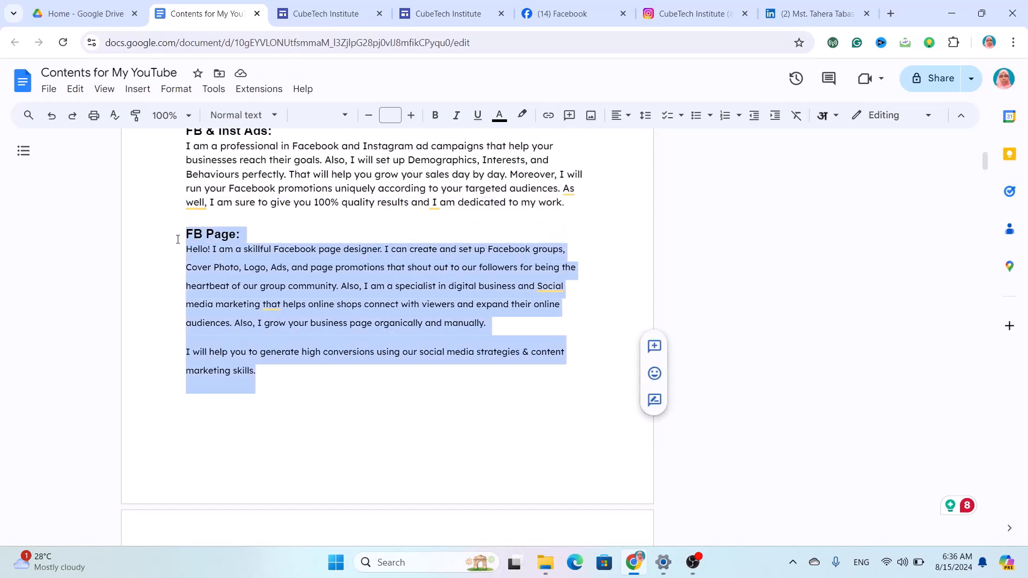
left_click(302, 6)
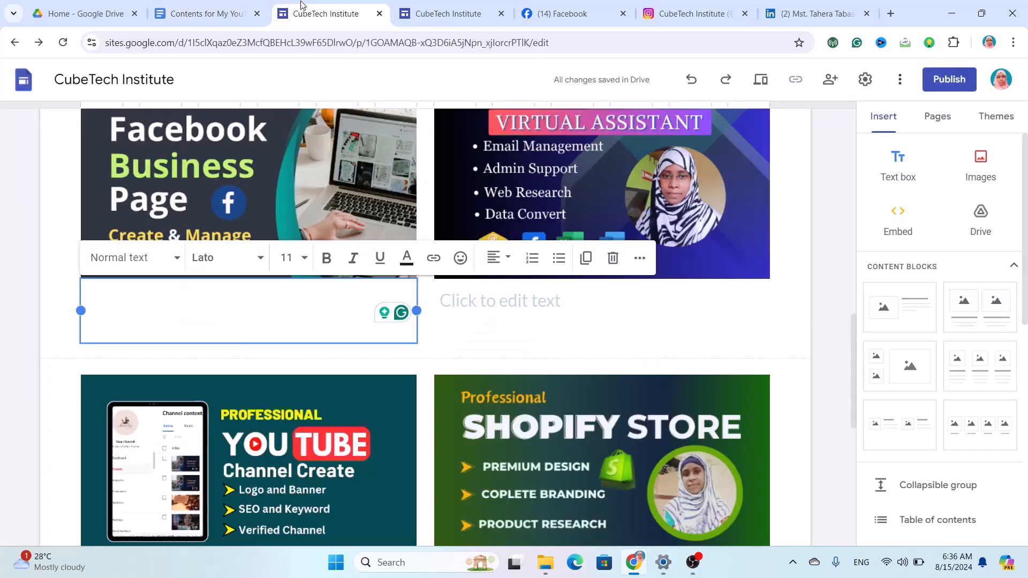
key("ctrl+v")
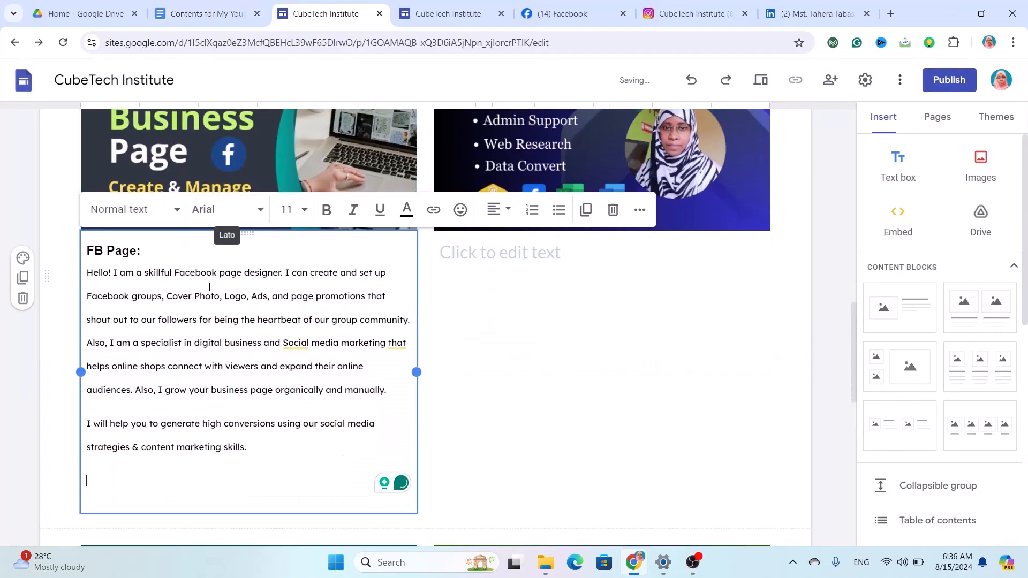
key("BackSpace")
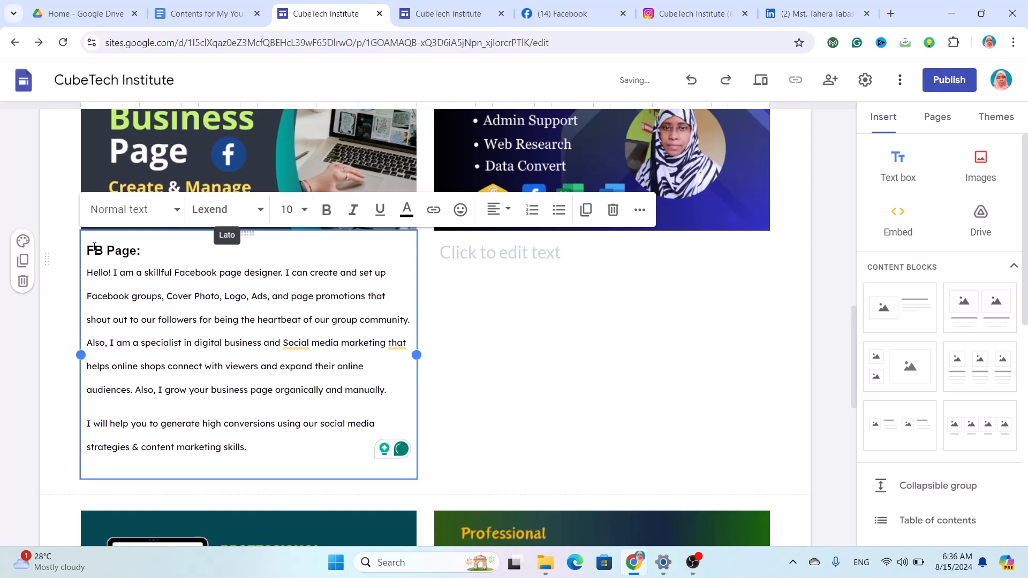
Change the pasted heading to 'FB Business Page:'.
left_click(108, 252)
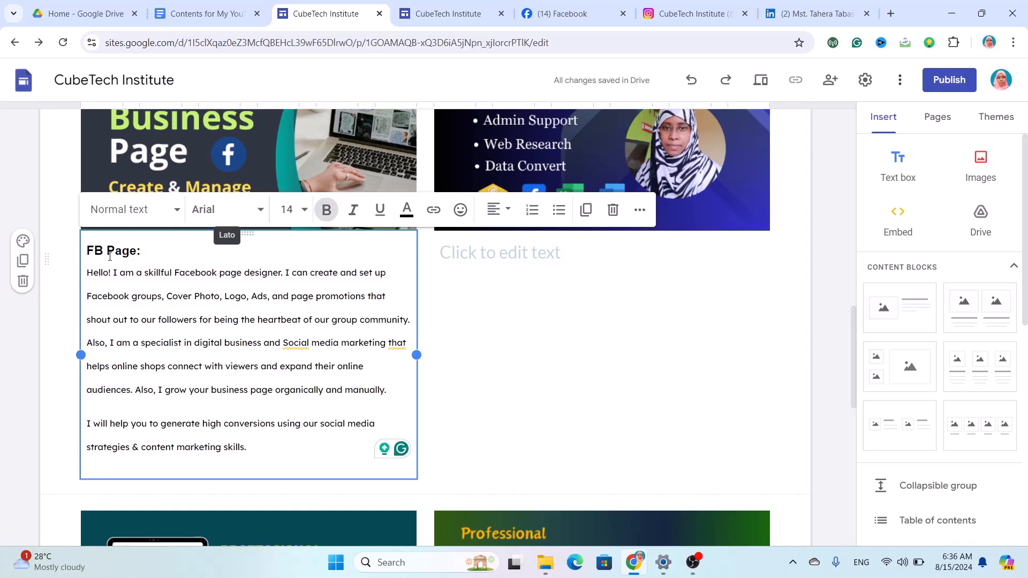
type("Busin")
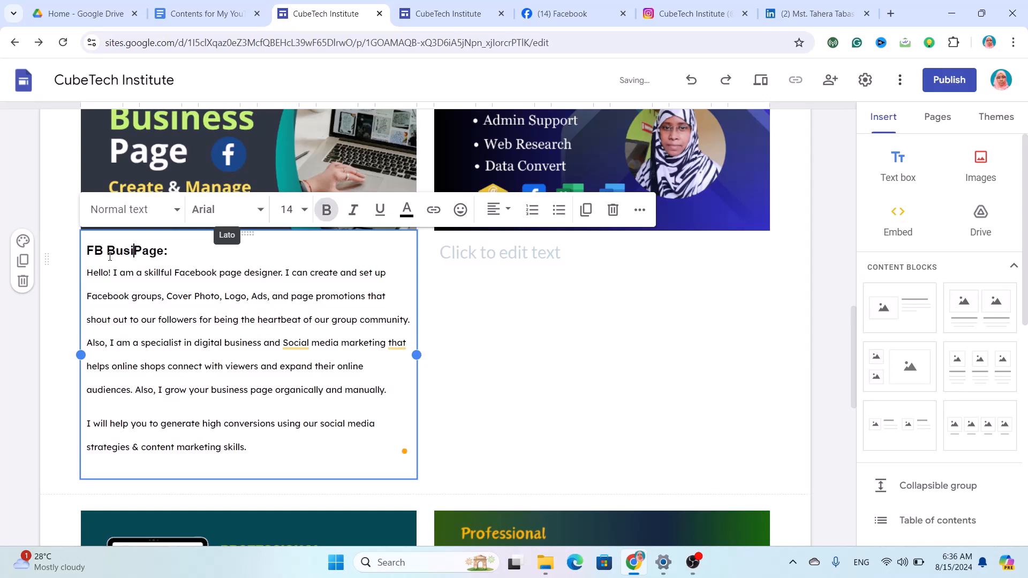
type("ess")
scroll(464, 297, "up", 5)
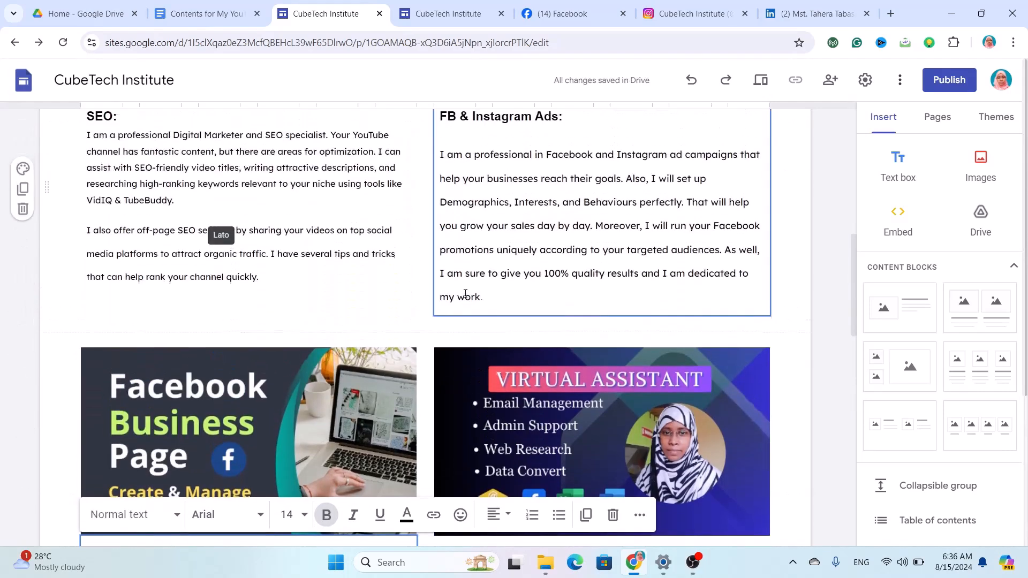
scroll(464, 293, "down", 3)
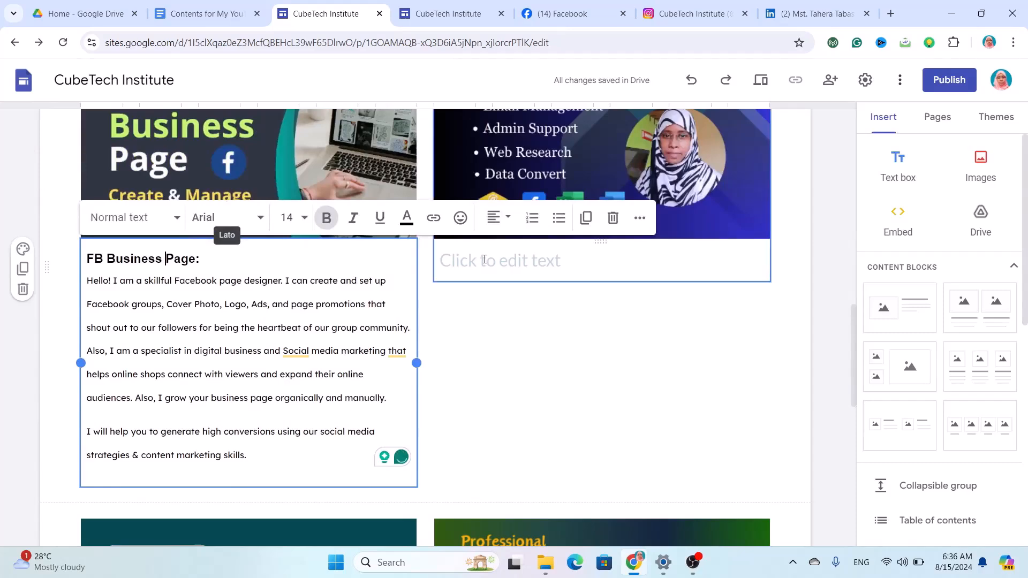
left_click(484, 261)
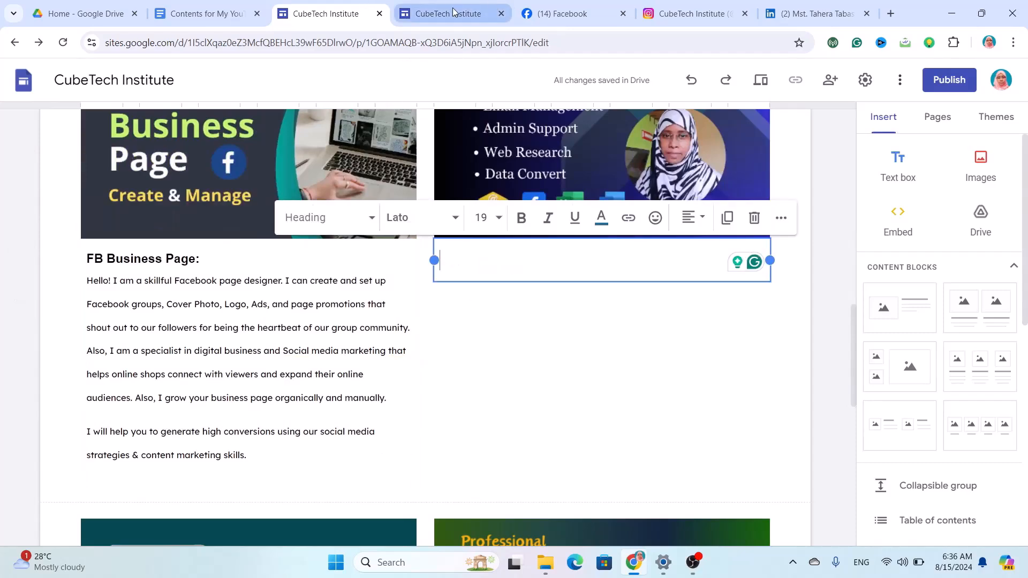
Copy the VA section, from 'VA:' through 'company.', from the notes document.
left_click(199, 14)
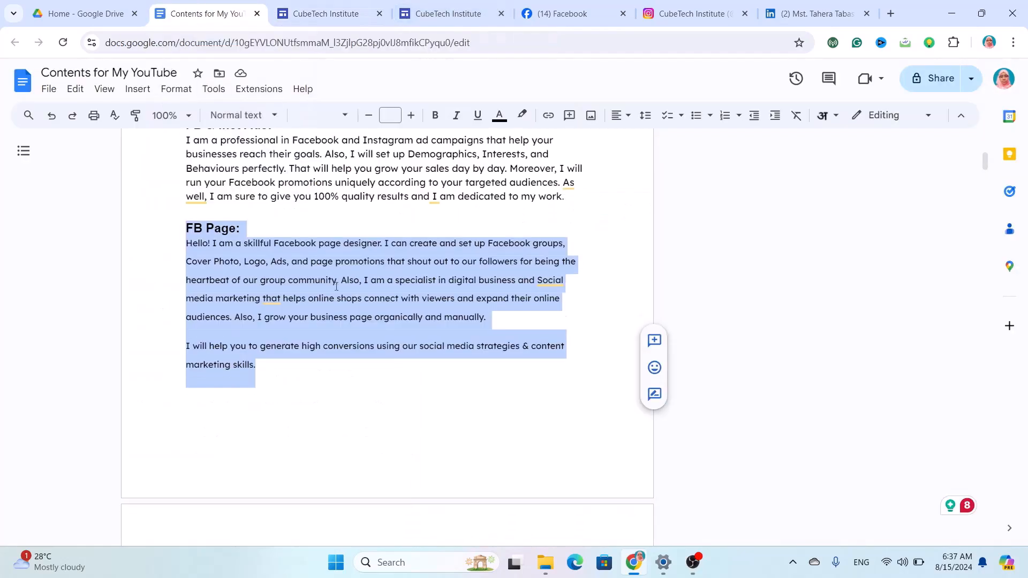
scroll(336, 287, "down", 4)
left_click_drag(485, 407, 147, 331)
key("ctrl+c")
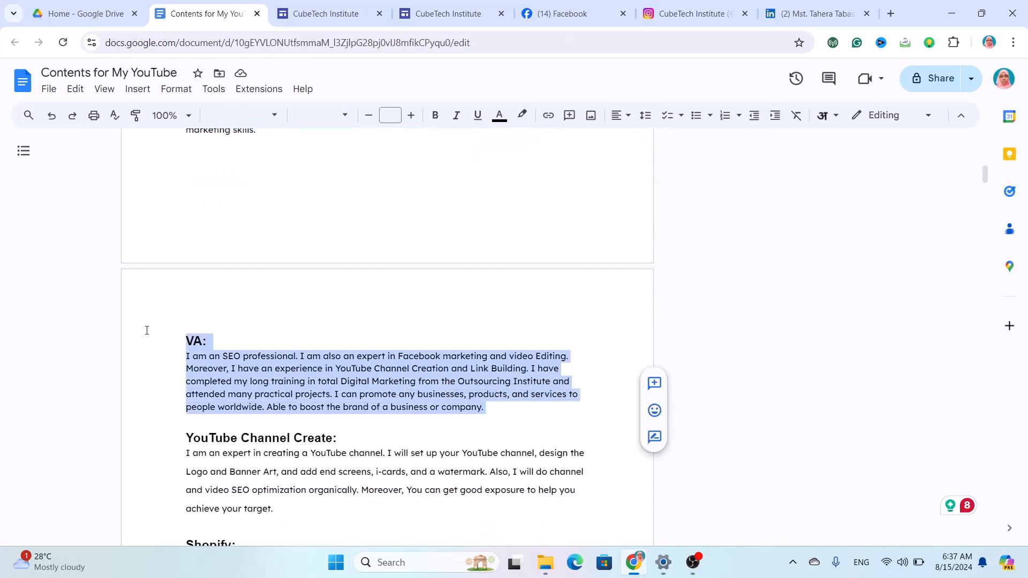
left_click(324, 13)
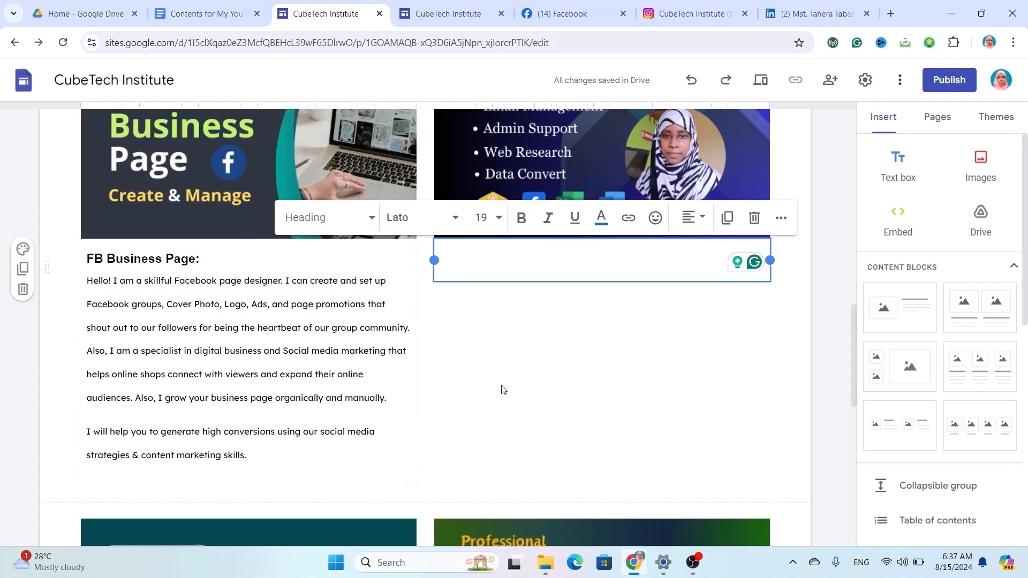
Paste the VA section under the Virtual Assistant image, removing the trailing empty line.
scroll(501, 385, "up", 3)
scroll(501, 385, "down", 2)
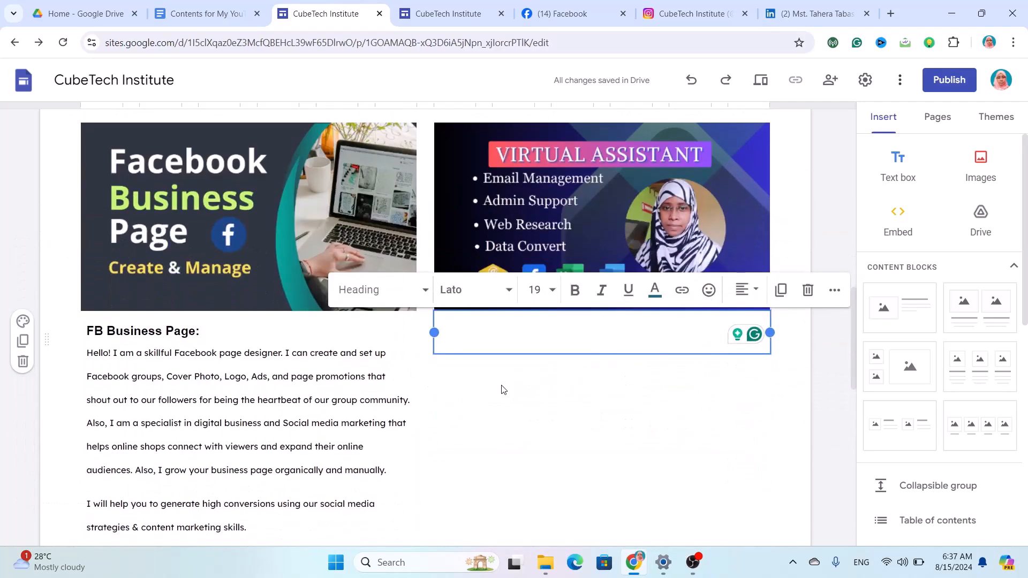
key("ctrl+v")
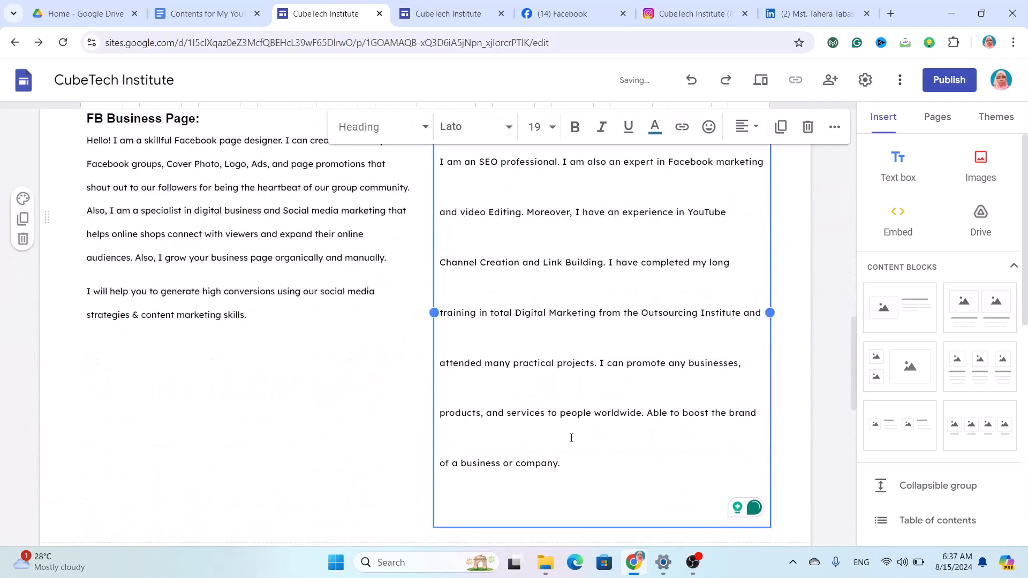
key("BackSpace")
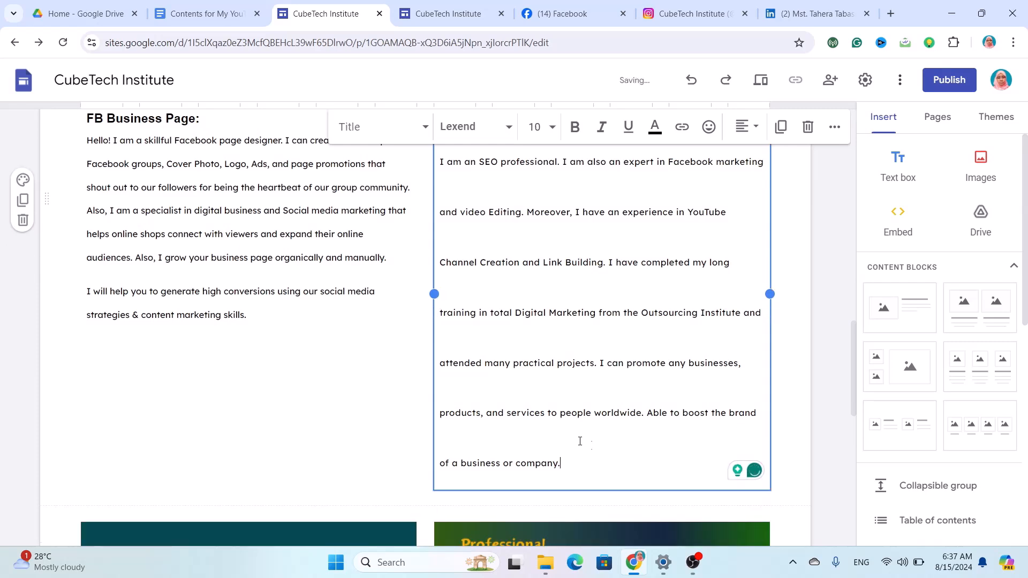
Start rewriting the 'VA:' heading to read 'Virtual Assistant:'.
left_click_drag(600, 465, 434, 129)
scroll(622, 300, "up", 3)
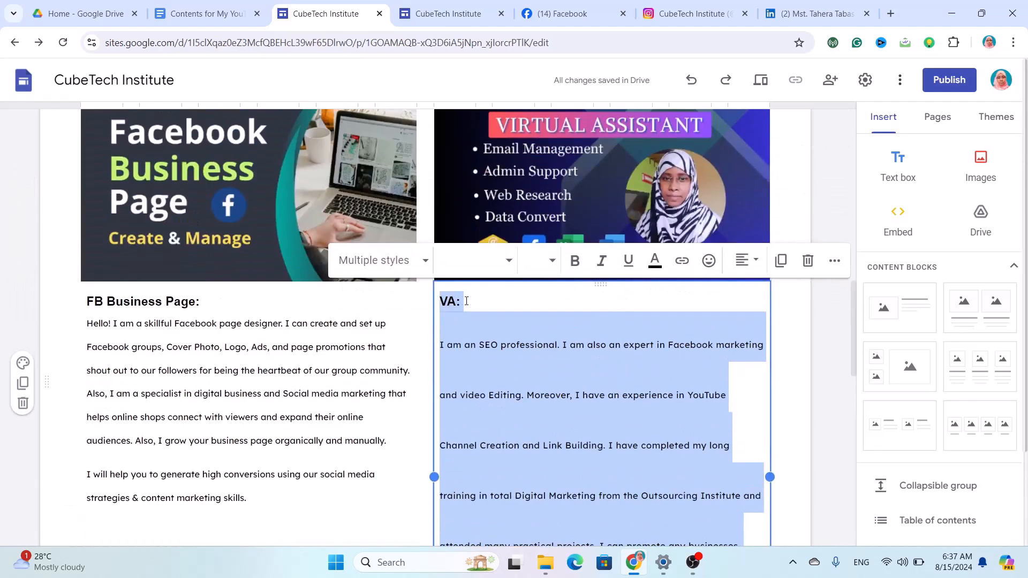
left_click(455, 302)
key("BackSpace")
type("irtual Assita")
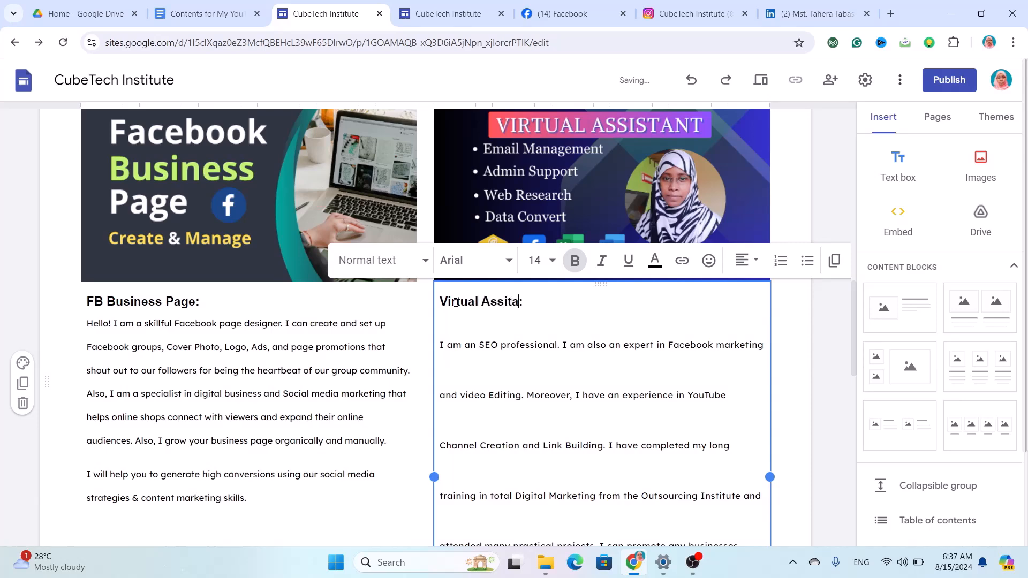
scroll(207, 288, "up", 7)
Remove the colon from the SEO heading and set the SEO text to Lexend.
left_click(133, 311)
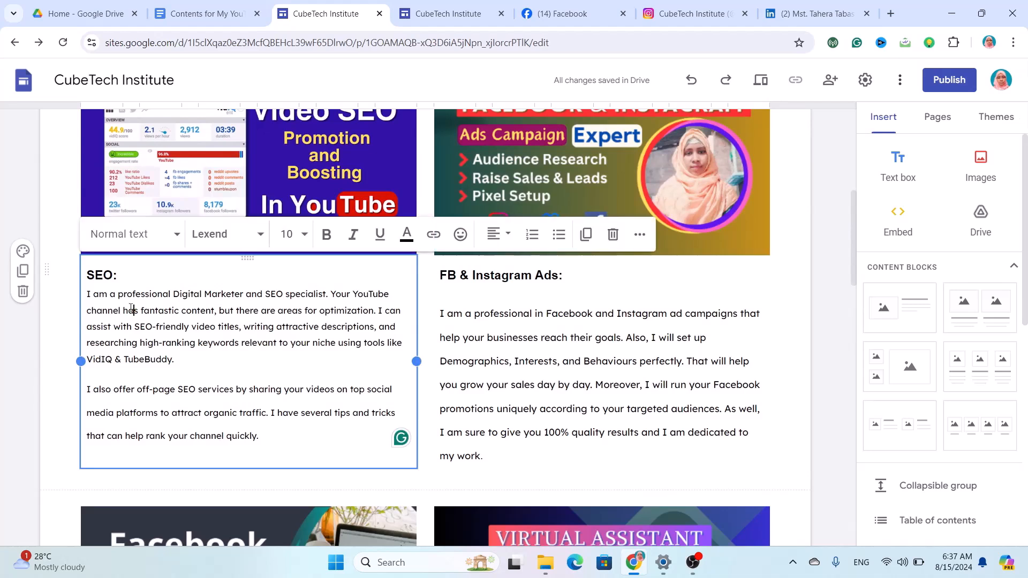
left_click(118, 280)
key("BackSpace")
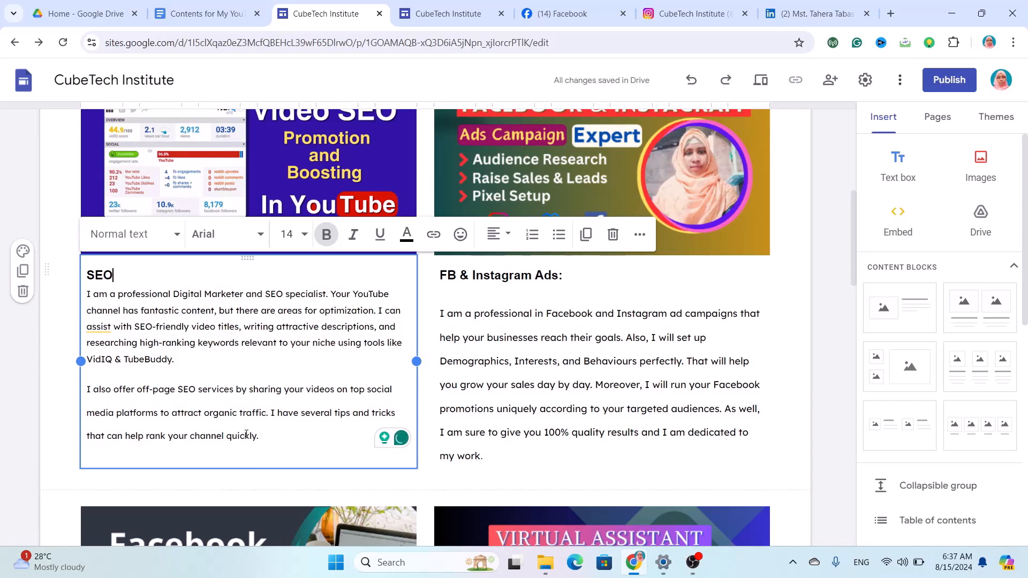
left_click_drag(261, 436, 85, 271)
left_click(257, 236)
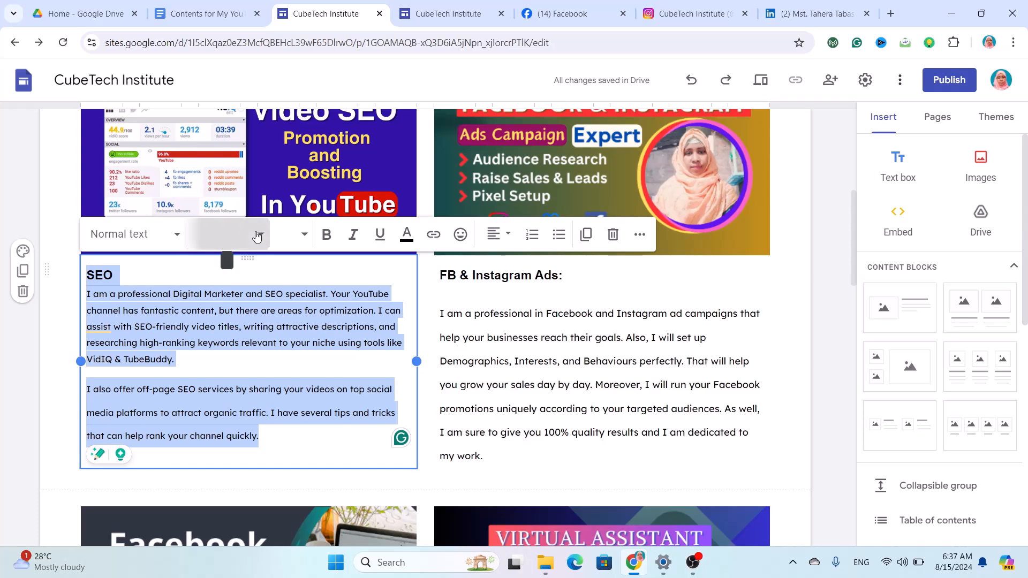
scroll(237, 400, "down", 3)
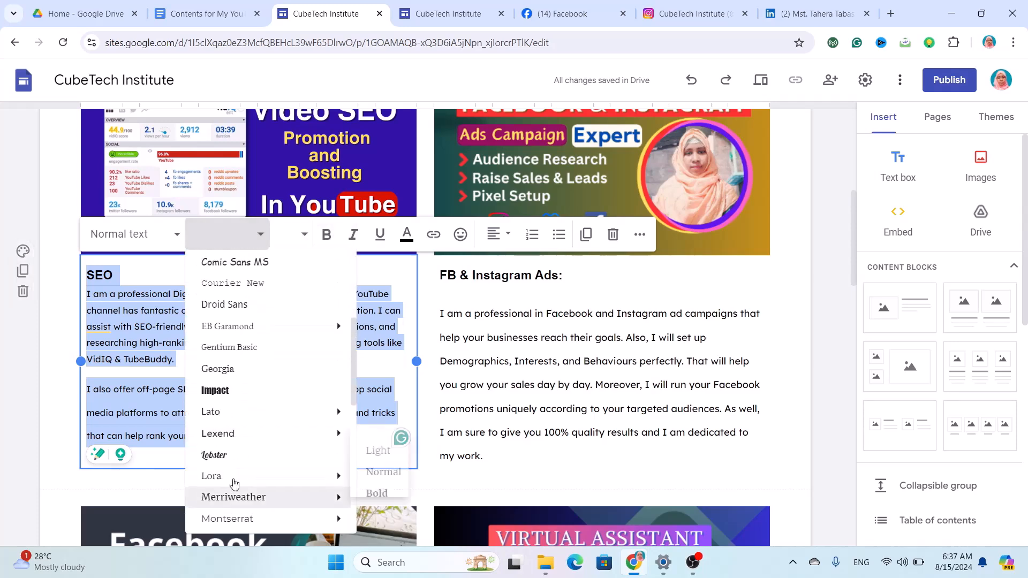
left_click(251, 431)
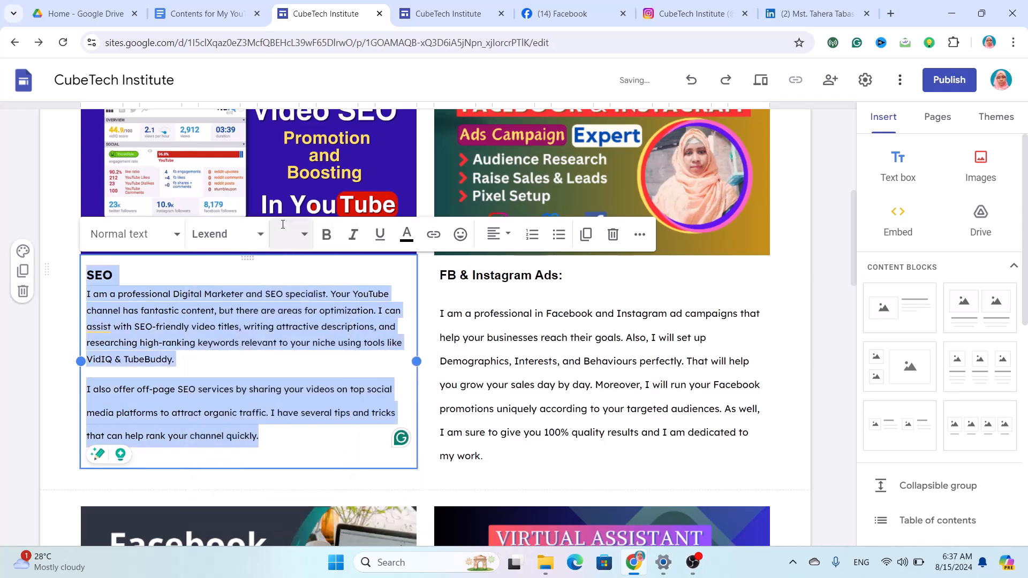
Set the SEO box's heading and paragraphs to 1.15 line spacing.
left_click(303, 236)
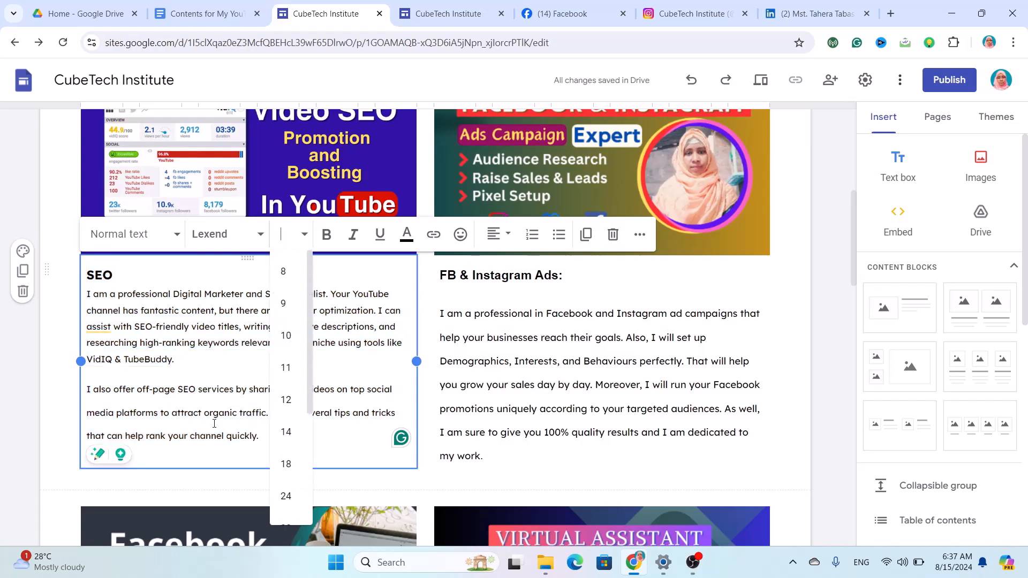
left_click_drag(261, 439, 80, 298)
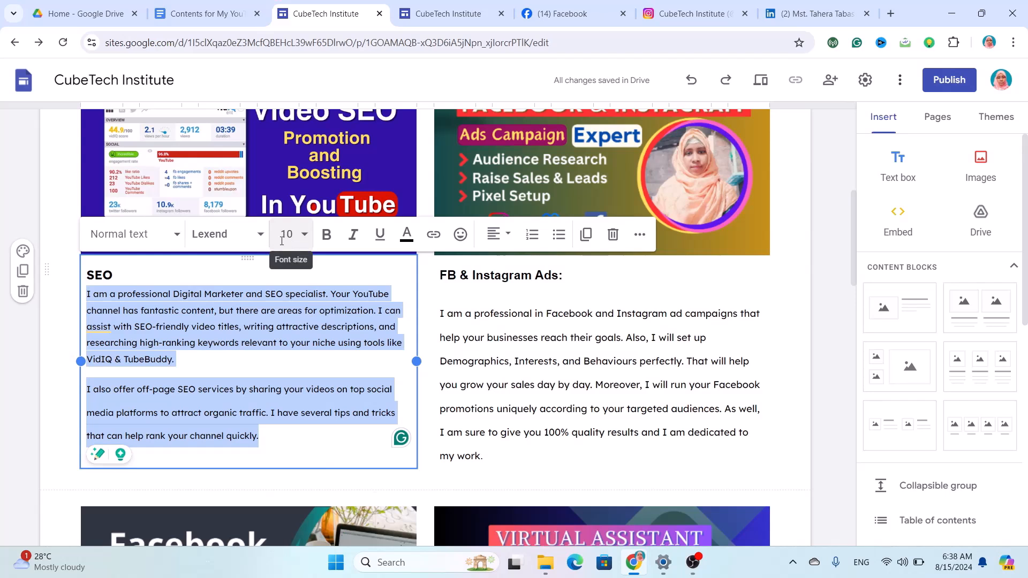
left_click_drag(113, 274, 83, 275)
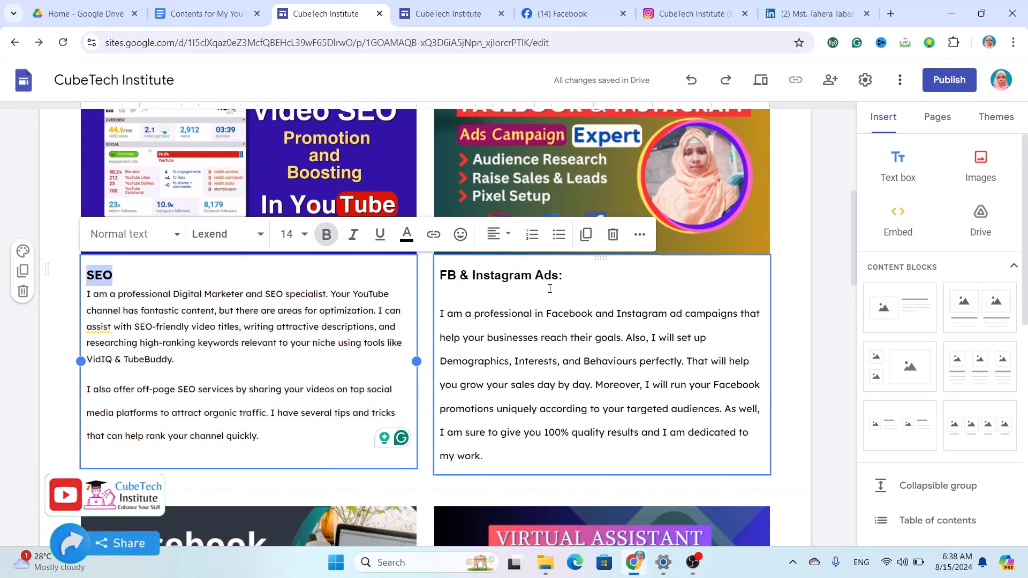
left_click(644, 280)
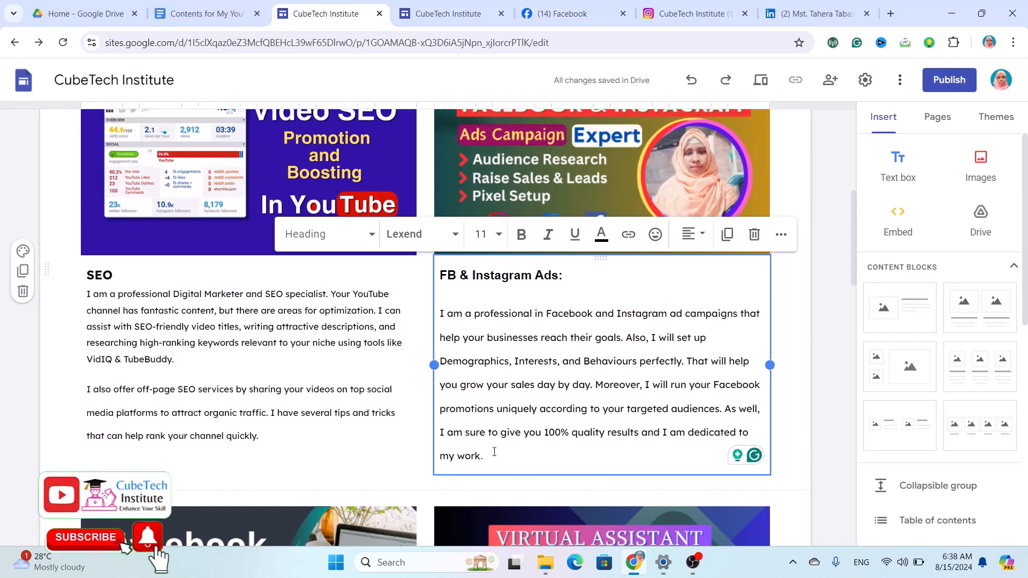
triple_click(209, 352)
key("ctrl+a")
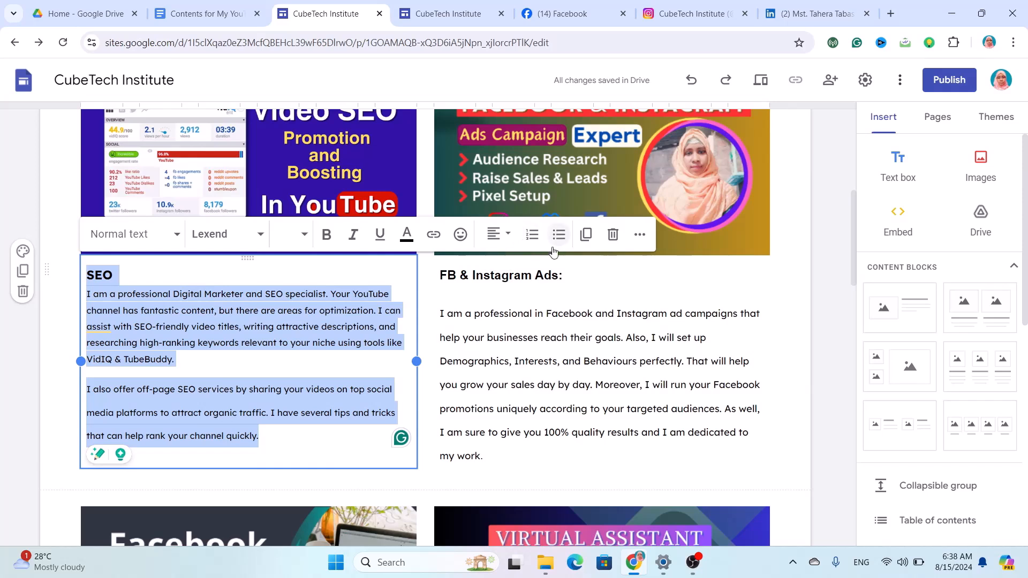
left_click(637, 233)
left_click(485, 267)
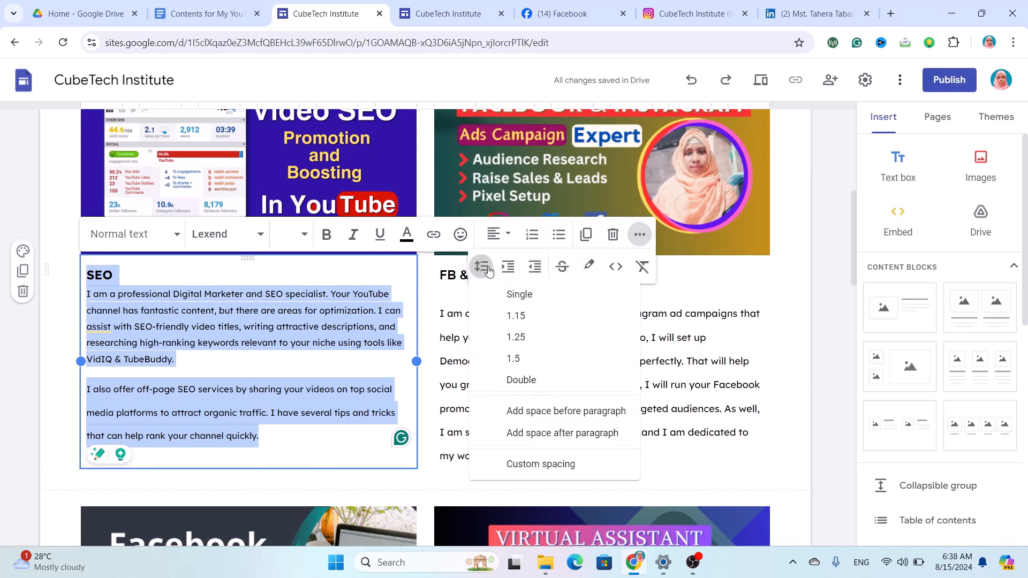
left_click(540, 320)
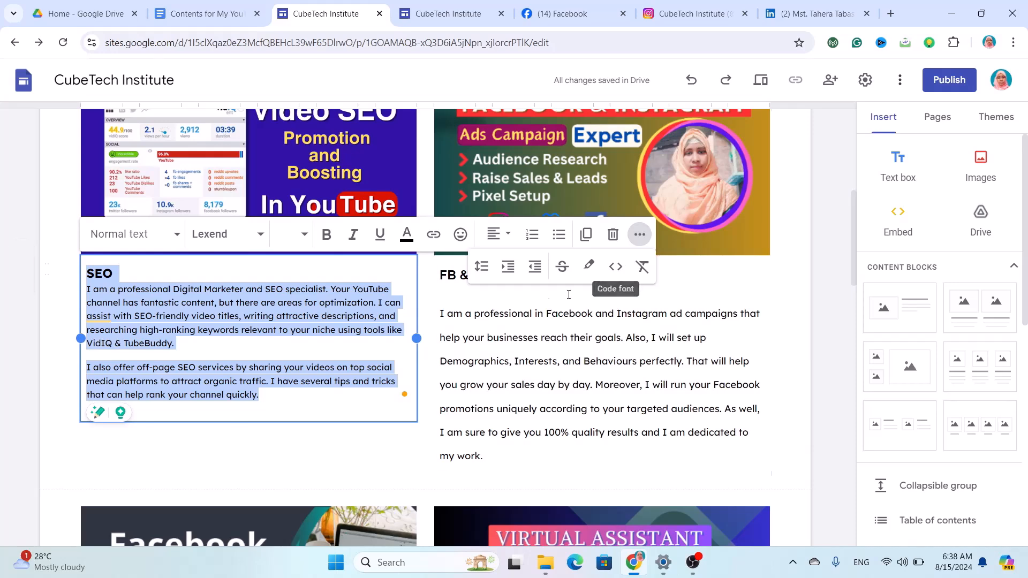
left_click(478, 306)
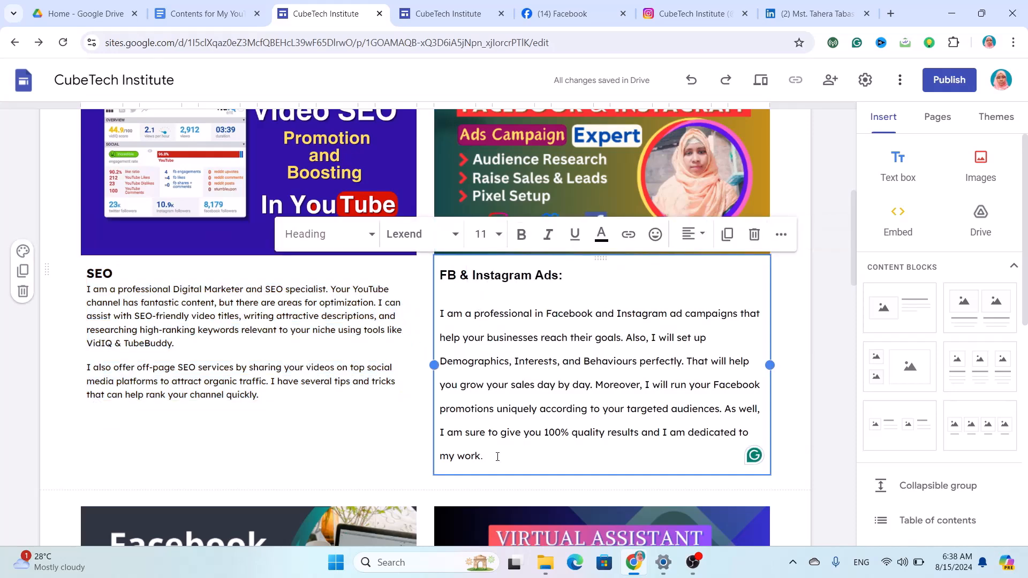
Set all the FB & Instagram Ads text to the Lexend font.
left_click_drag(495, 454, 440, 247)
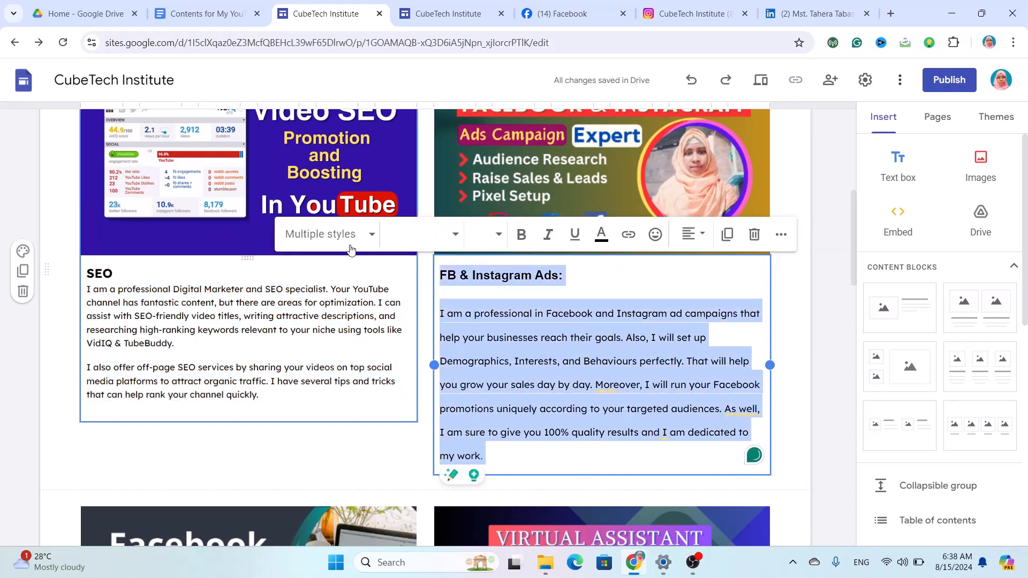
left_click(428, 235)
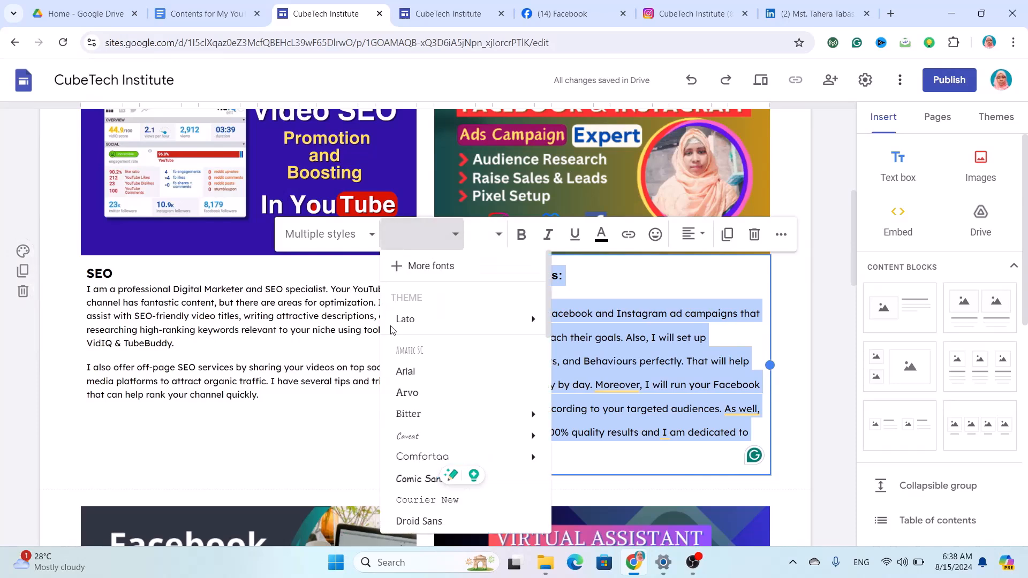
scroll(416, 438, "down", 5)
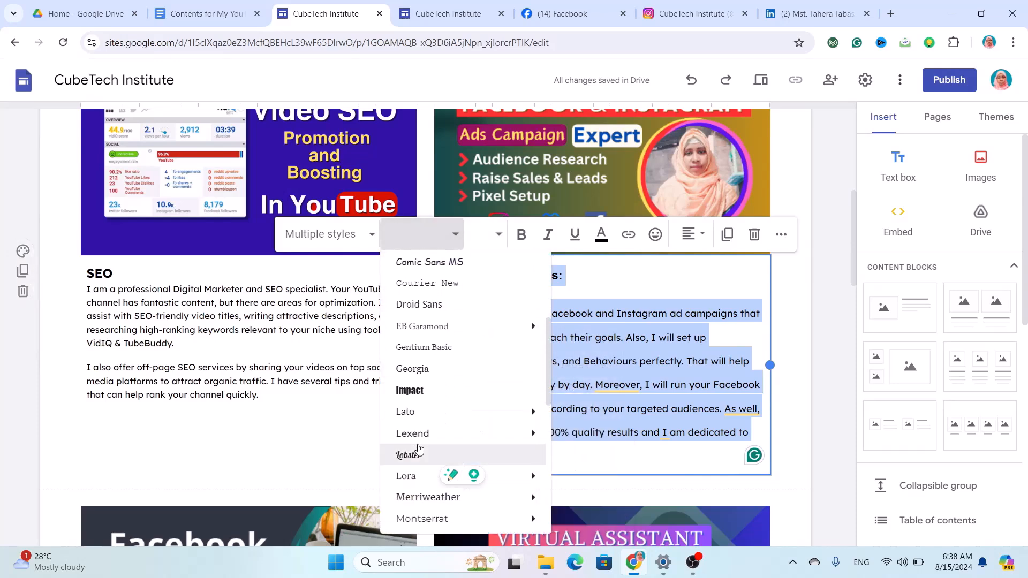
left_click(422, 437)
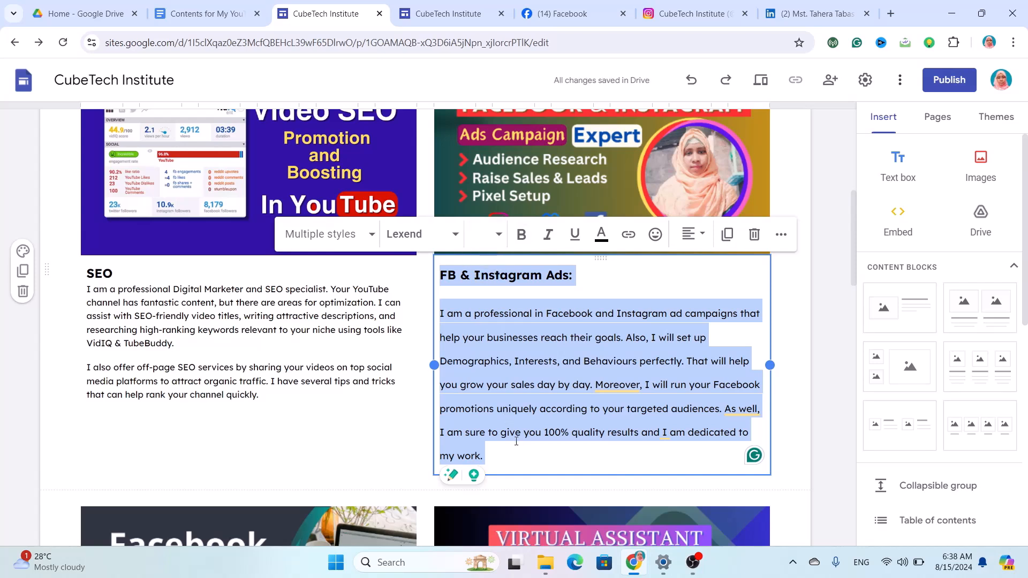
Set the FB & Instagram Ads body paragraph to font size 10.
left_click(504, 456)
left_click_drag(504, 456, 442, 318)
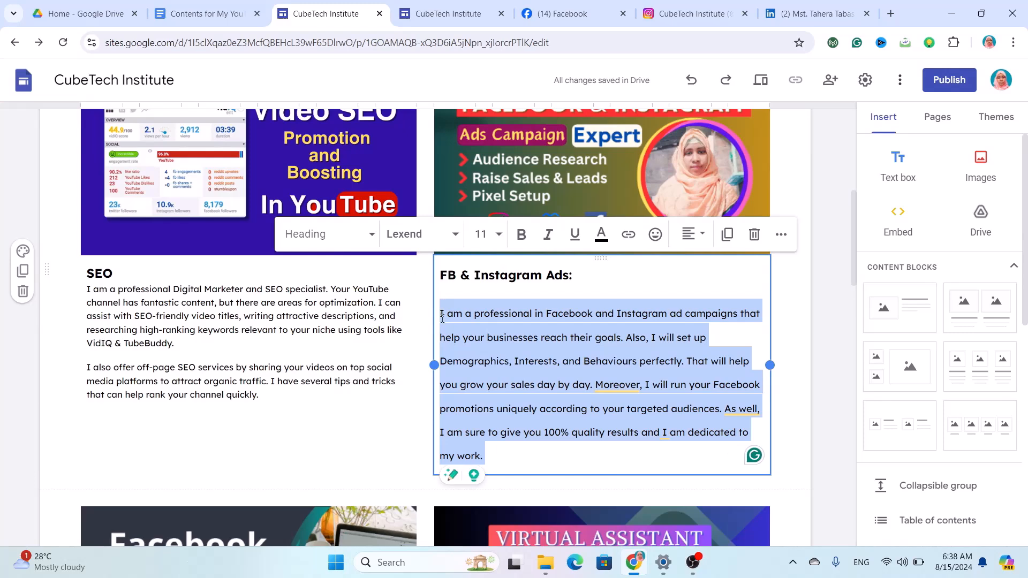
left_click(495, 235)
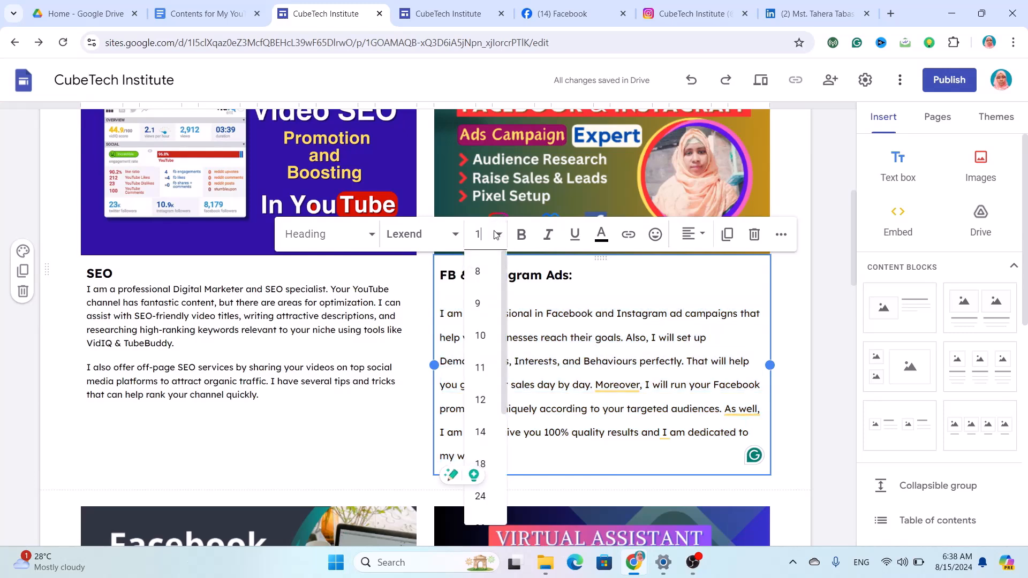
type("0")
key("Return")
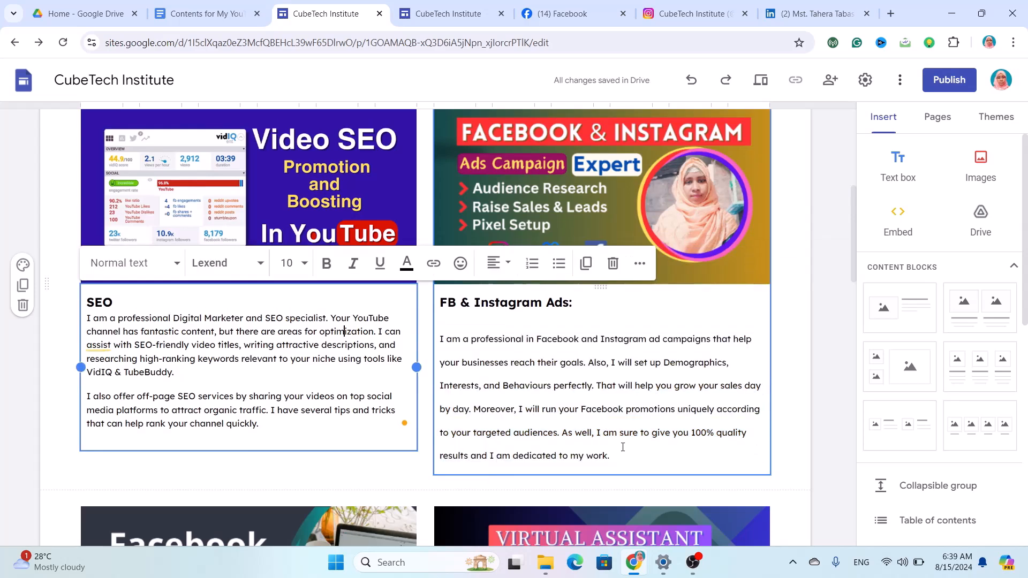
Apply the Normal text style to the whole FB & Instagram Ads box.
left_click_drag(619, 454, 436, 305)
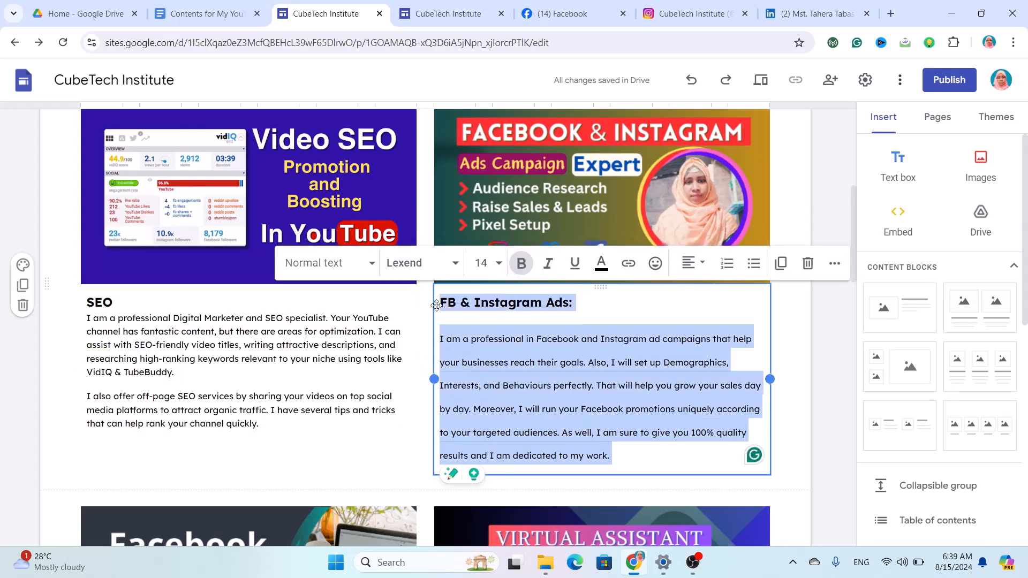
left_click(372, 263)
left_click(327, 330)
scroll(553, 426, "down", 3)
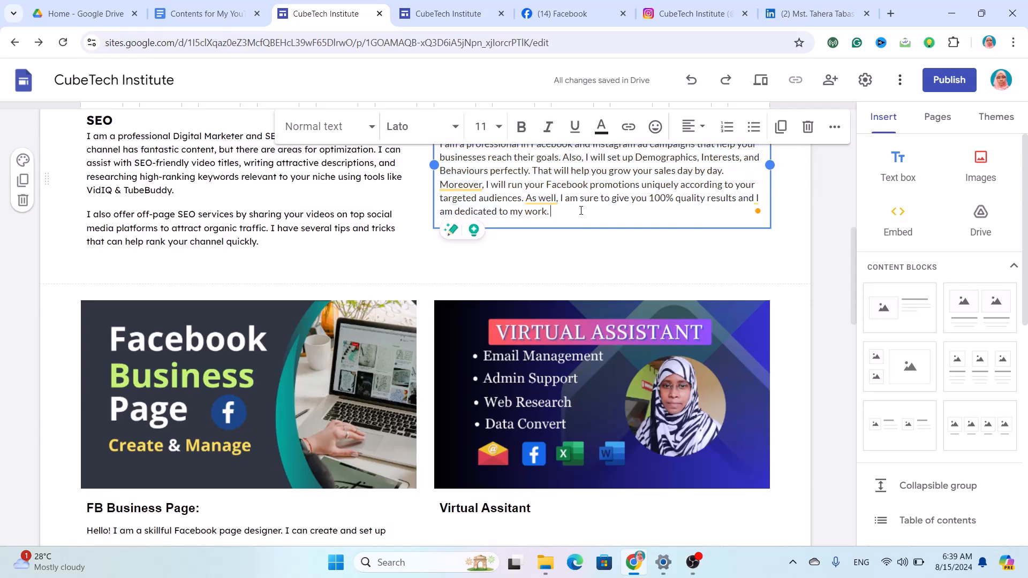
Set all the FB Business Page text to the Lexend font.
scroll(545, 393, "down", 4)
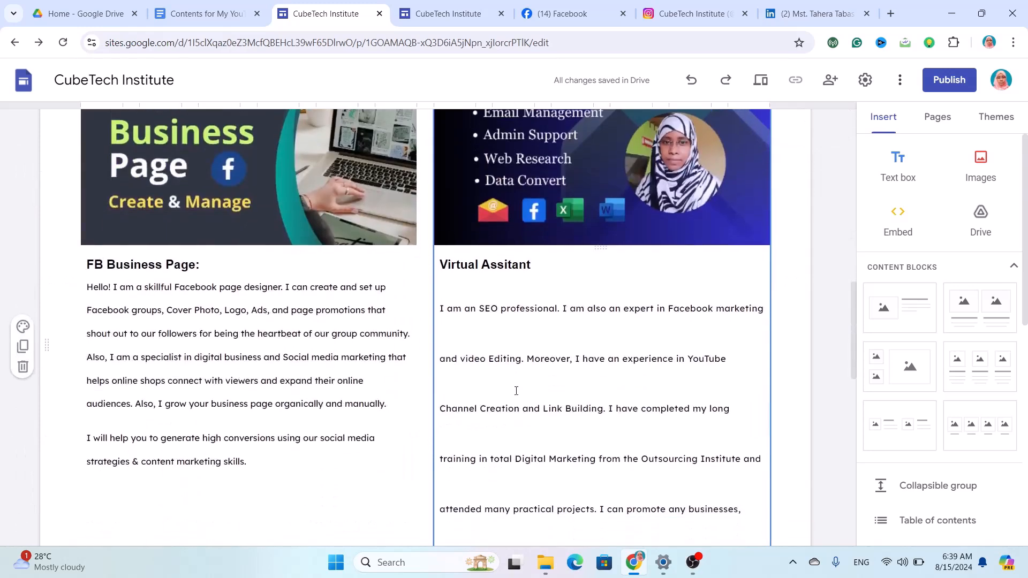
left_click_drag(268, 466, 87, 264)
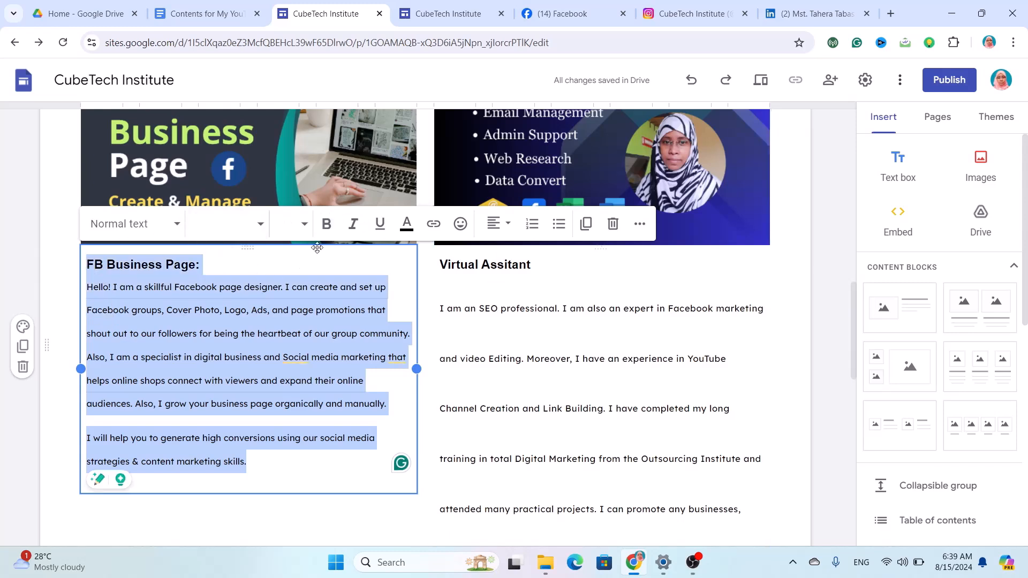
left_click(256, 224)
scroll(246, 486, "down", 5)
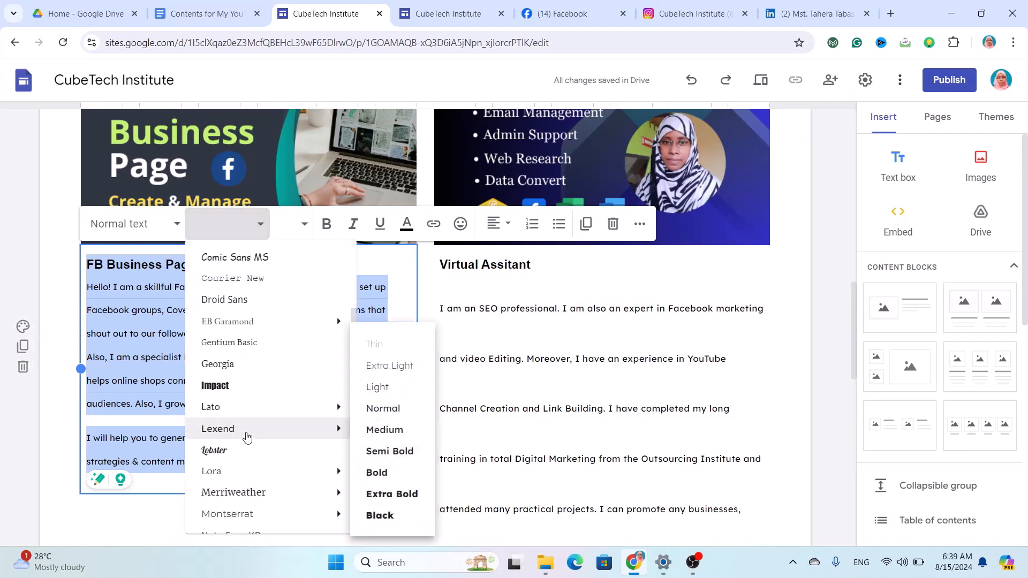
left_click(246, 430)
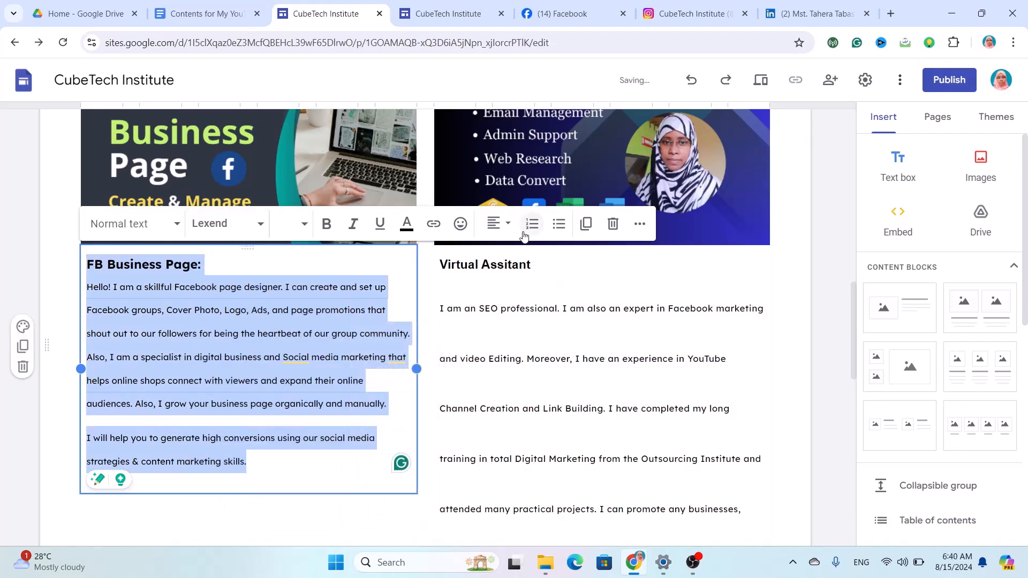
Give the FB Business Page text 1.15 line spacing.
left_click(639, 224)
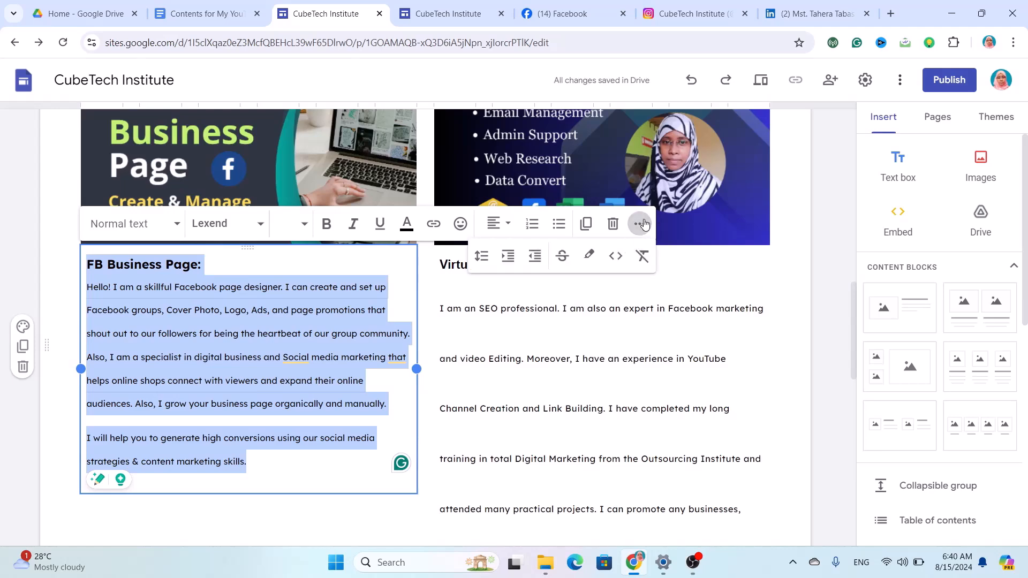
left_click(482, 256)
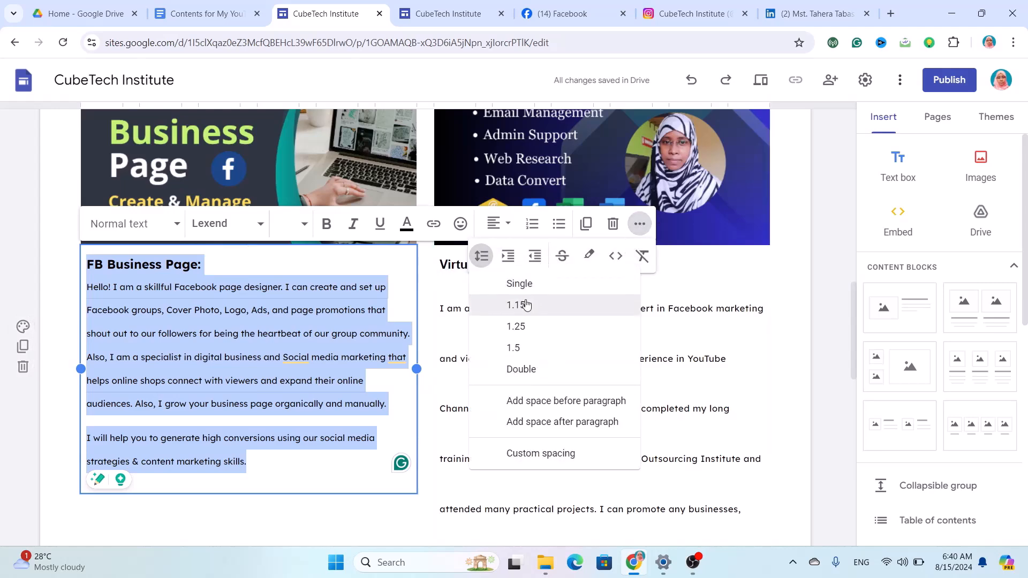
left_click(526, 304)
scroll(589, 321, "down", 5)
left_click_drag(560, 424, 435, 440)
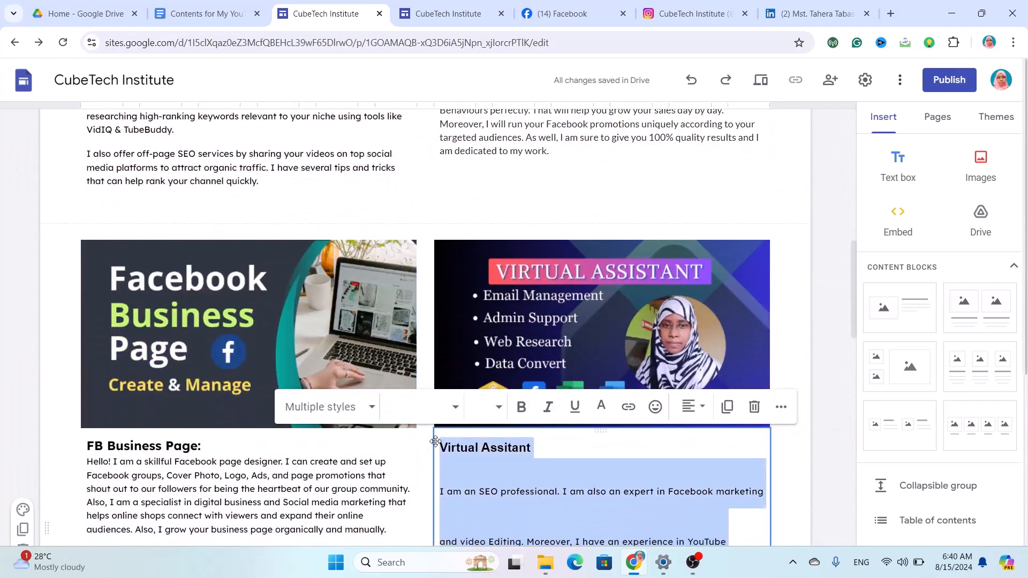
Make the Virtual Assistant text Normal text style in the Lexend font.
left_click(370, 405)
scroll(303, 474, "down", 1)
scroll(303, 473, "down", 2)
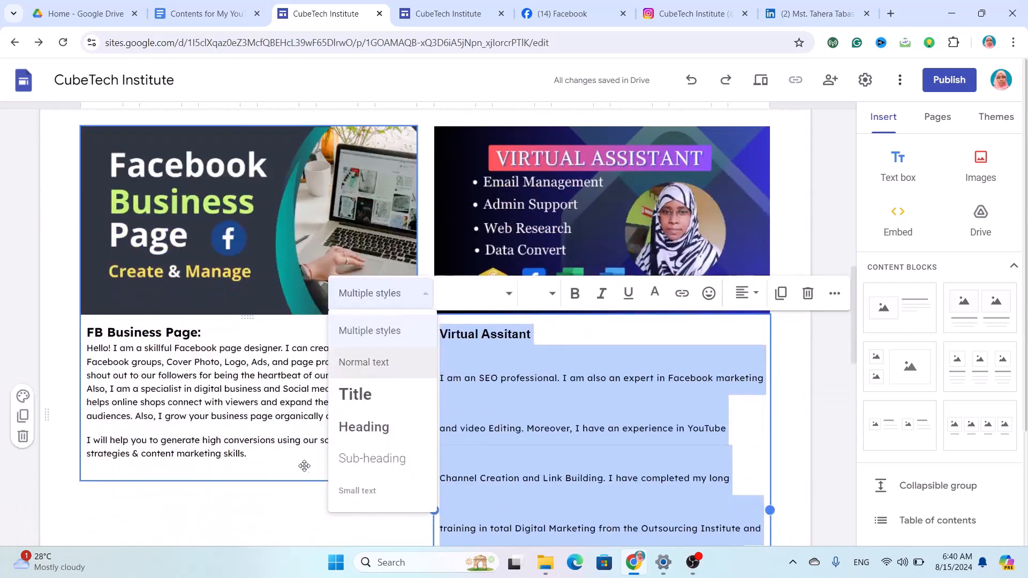
left_click(362, 363)
left_click(475, 293)
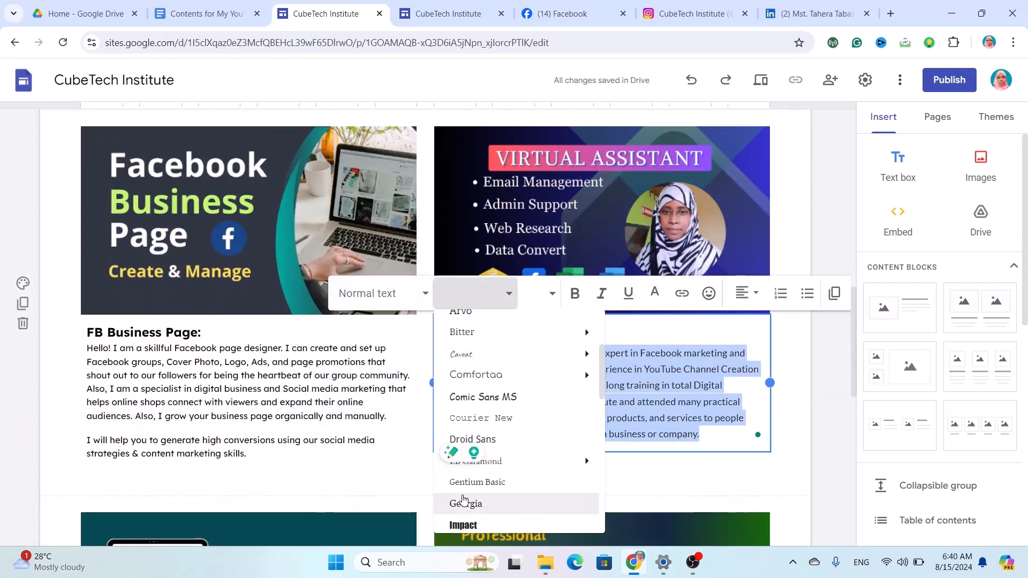
scroll(463, 499, "down", 2)
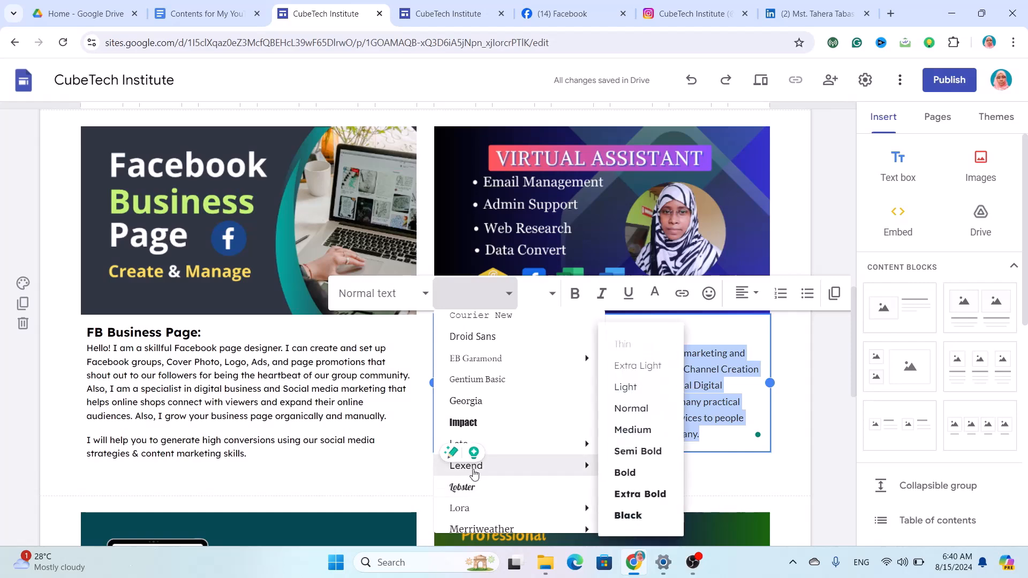
left_click(466, 465)
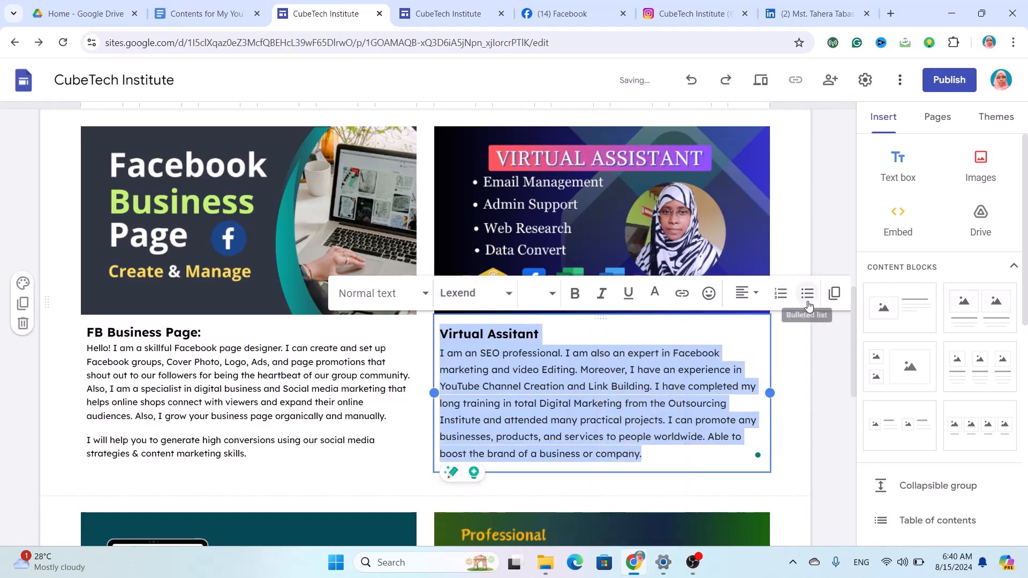
Give the Virtual Assistant text 1.15 line spacing.
left_click_drag(642, 454, 440, 335)
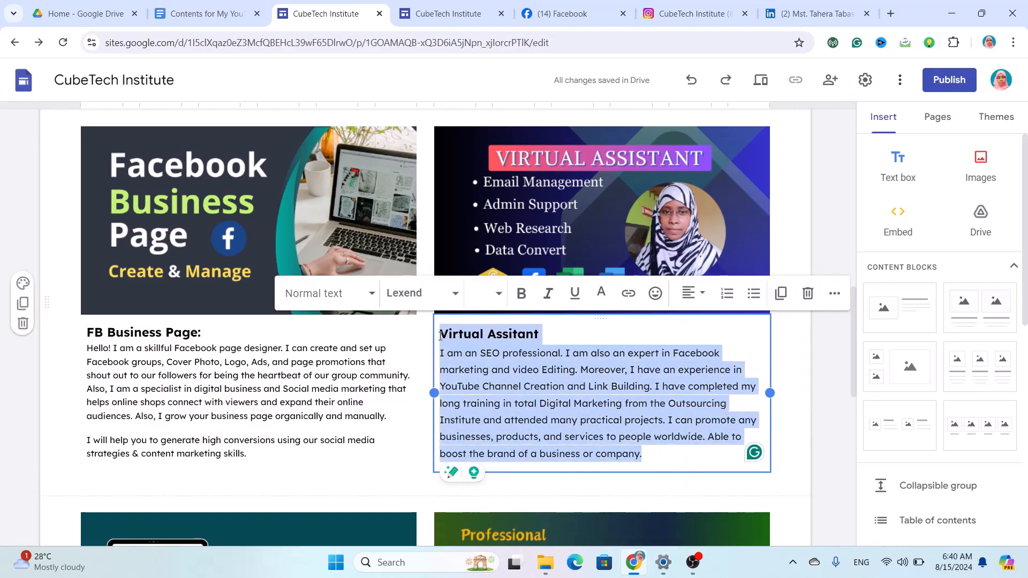
left_click(833, 294)
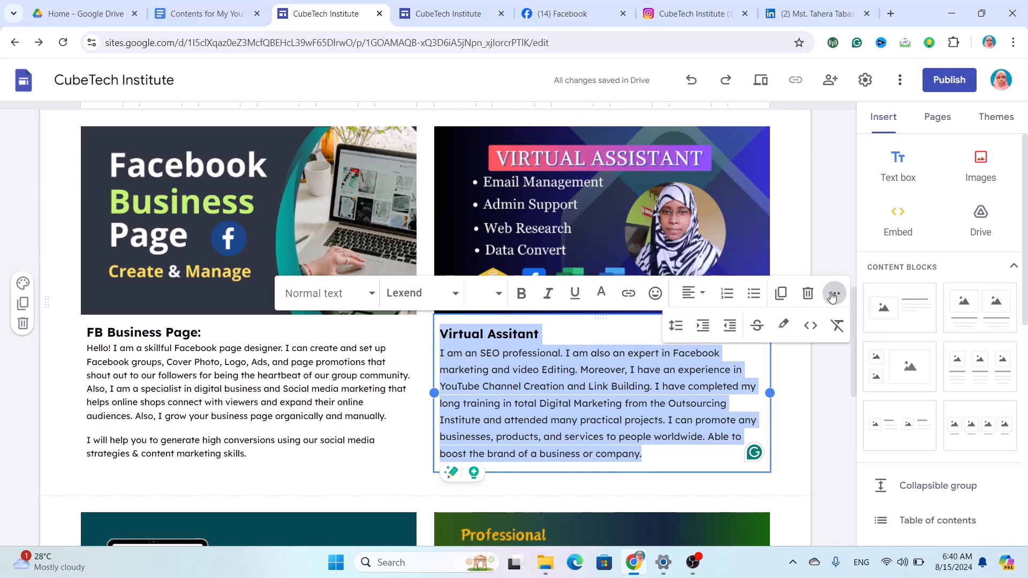
left_click(676, 327)
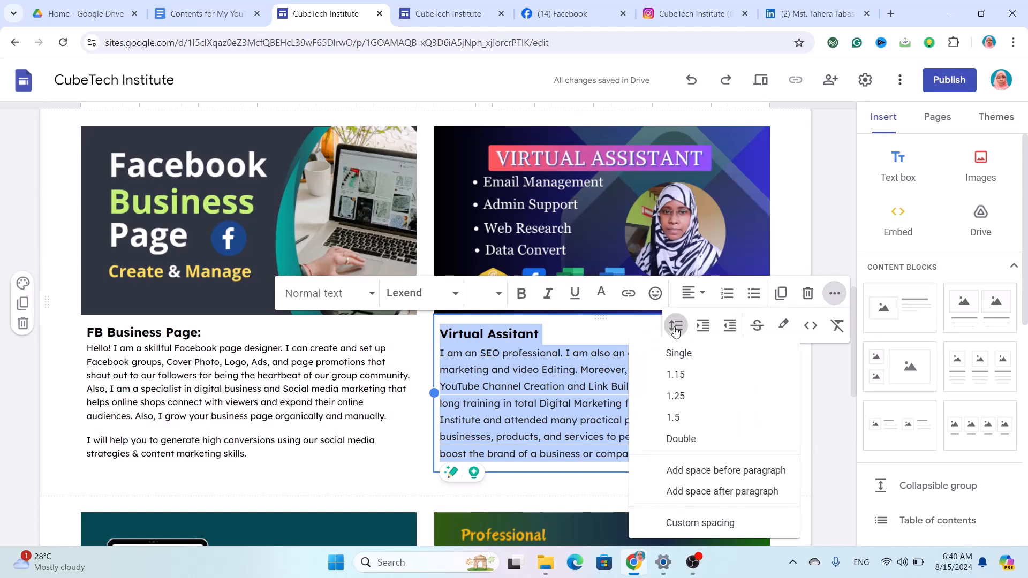
left_click(684, 373)
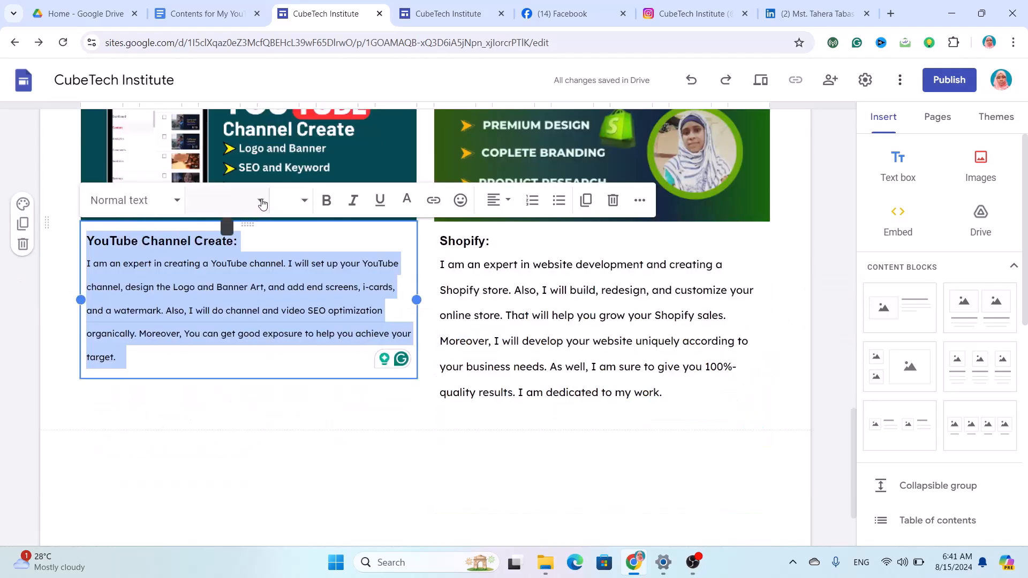
Set the YouTube Channel Create text to Lexend with 1.15 line spacing.
left_click(263, 202)
scroll(234, 406, "down", 4)
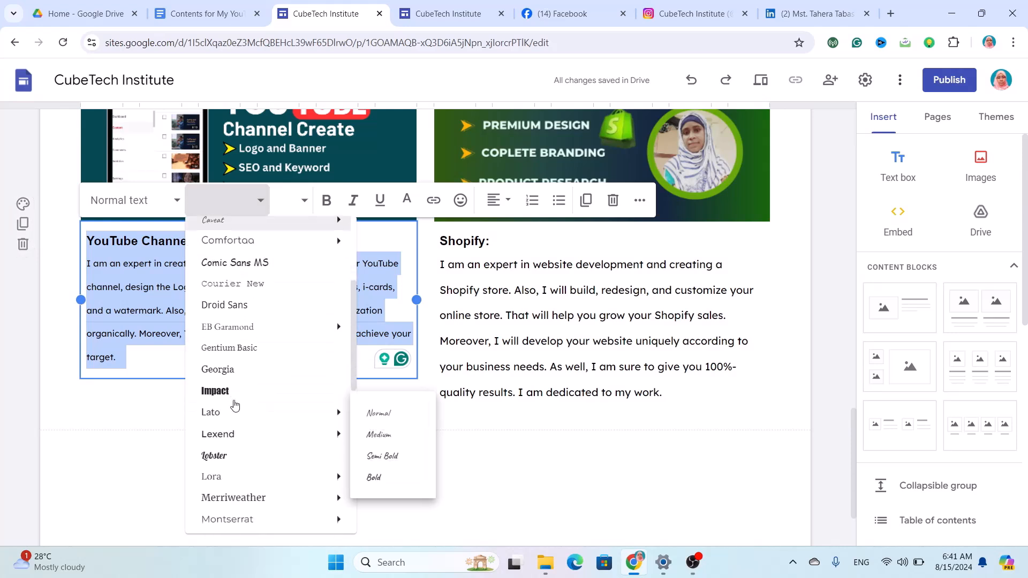
left_click(234, 444)
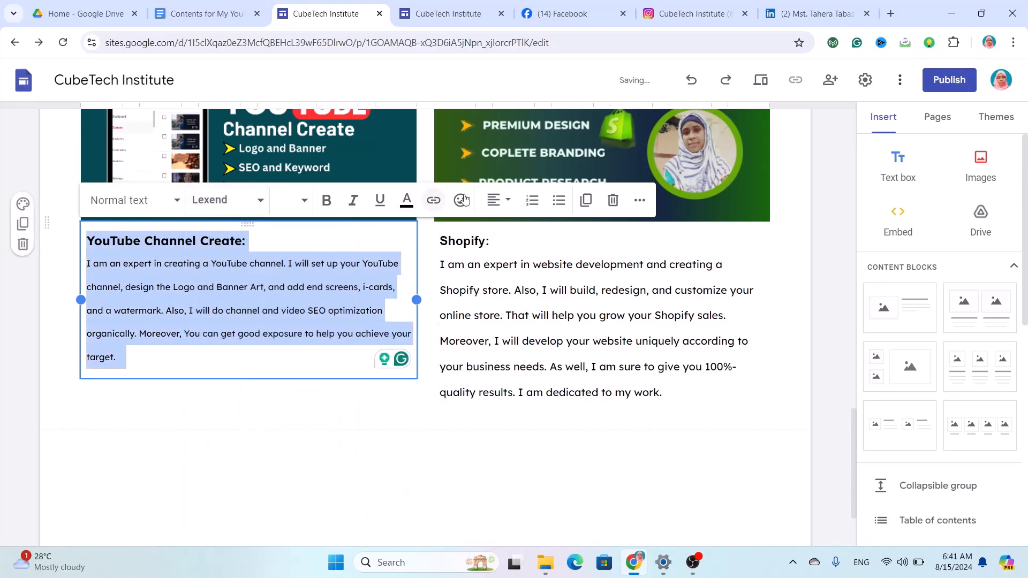
left_click(635, 202)
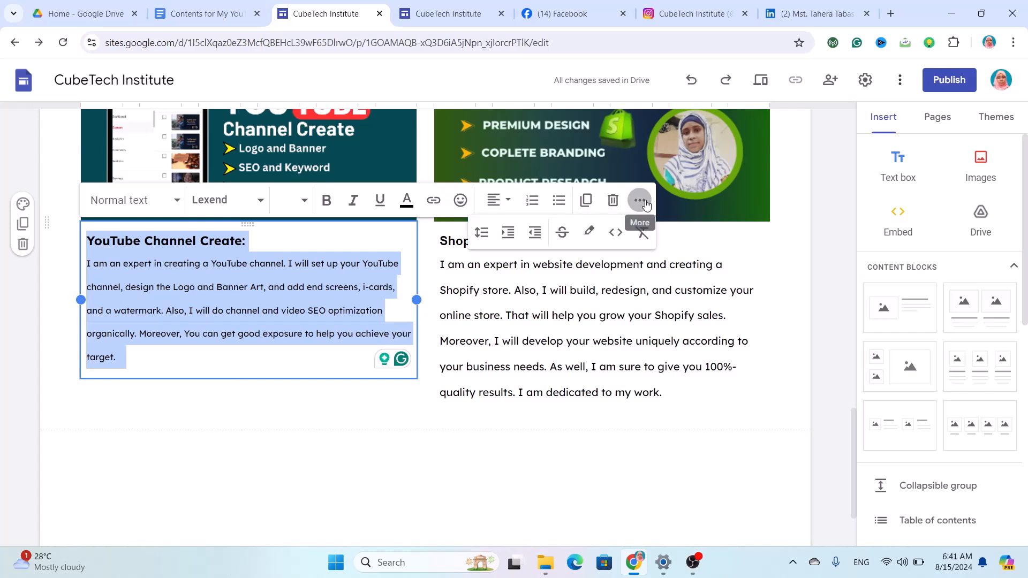
left_click(487, 239)
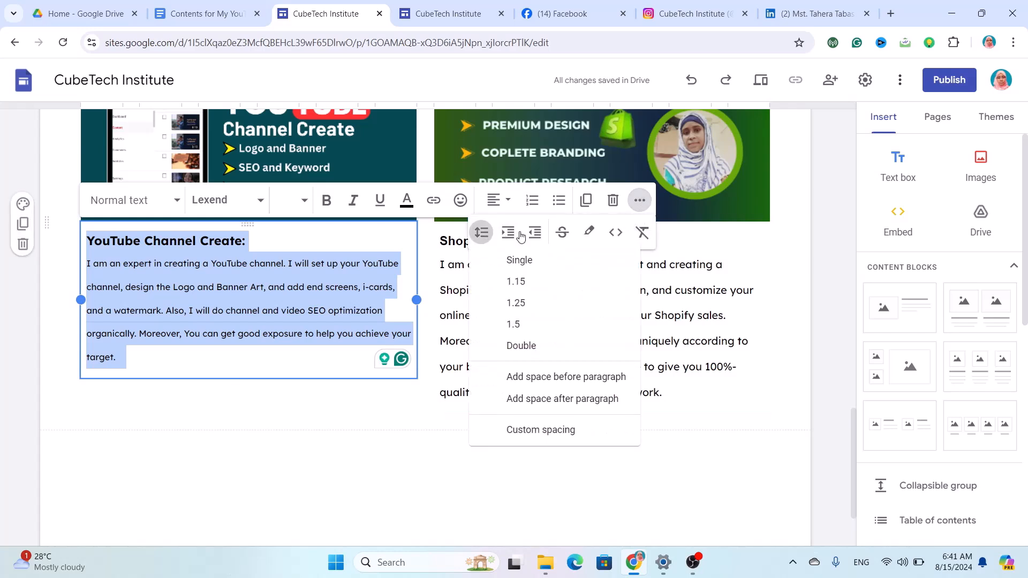
left_click(546, 281)
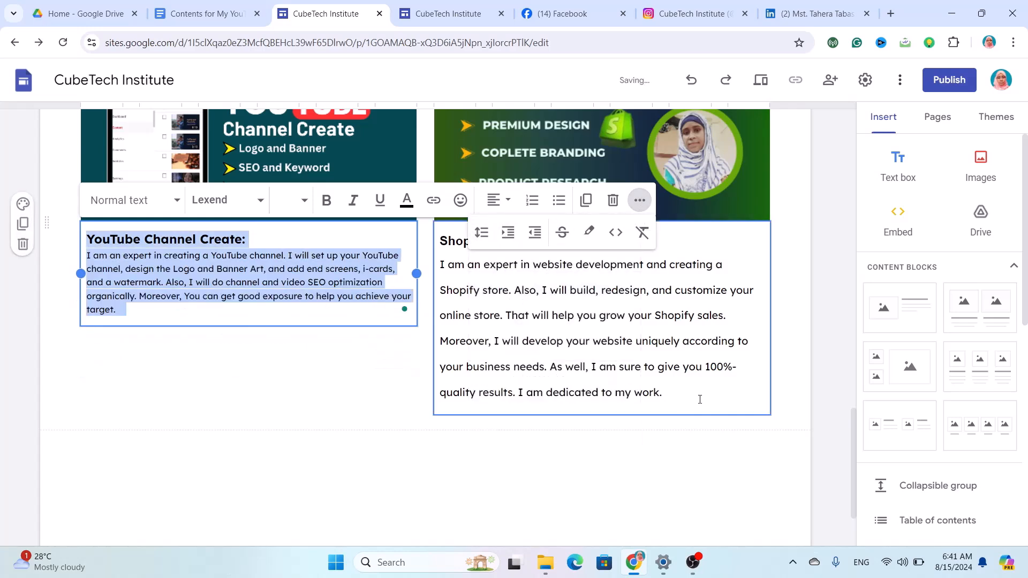
Set all the Shopify card text to Lexend with 1.15 line spacing.
left_click_drag(694, 398, 436, 238)
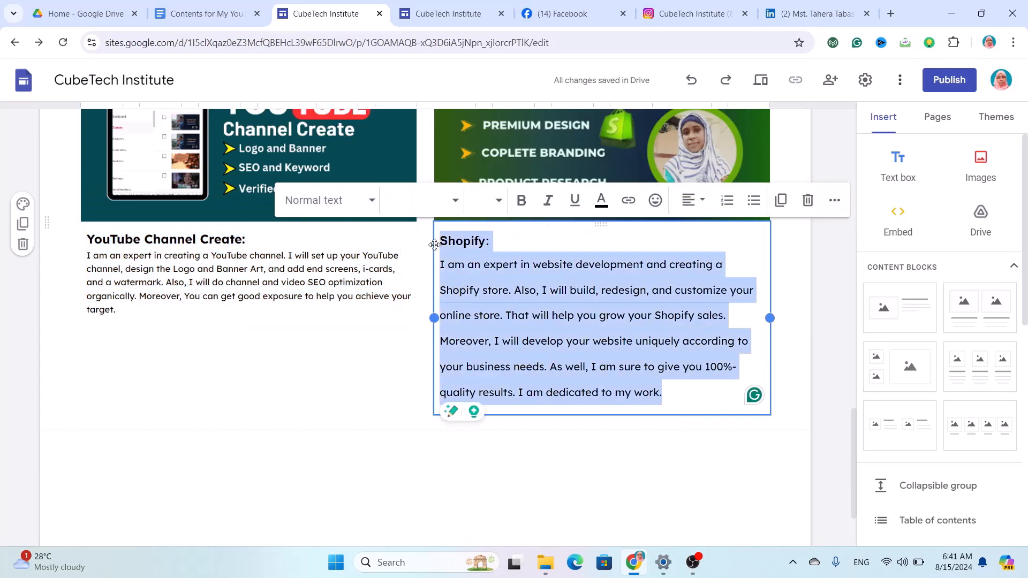
left_click(450, 200)
mouse_move(453, 410)
scroll(486, 489, "down", 3)
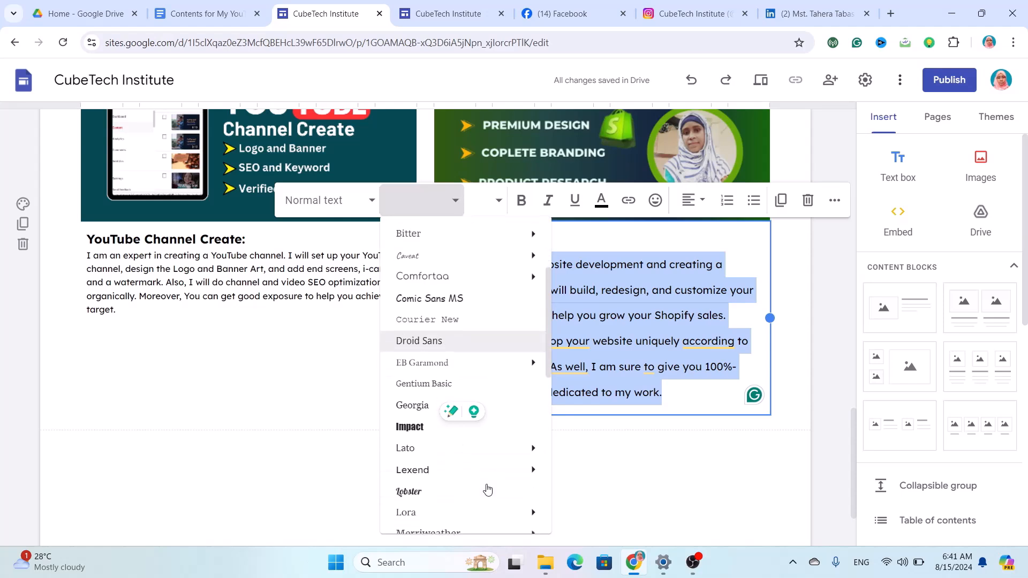
left_click(448, 470)
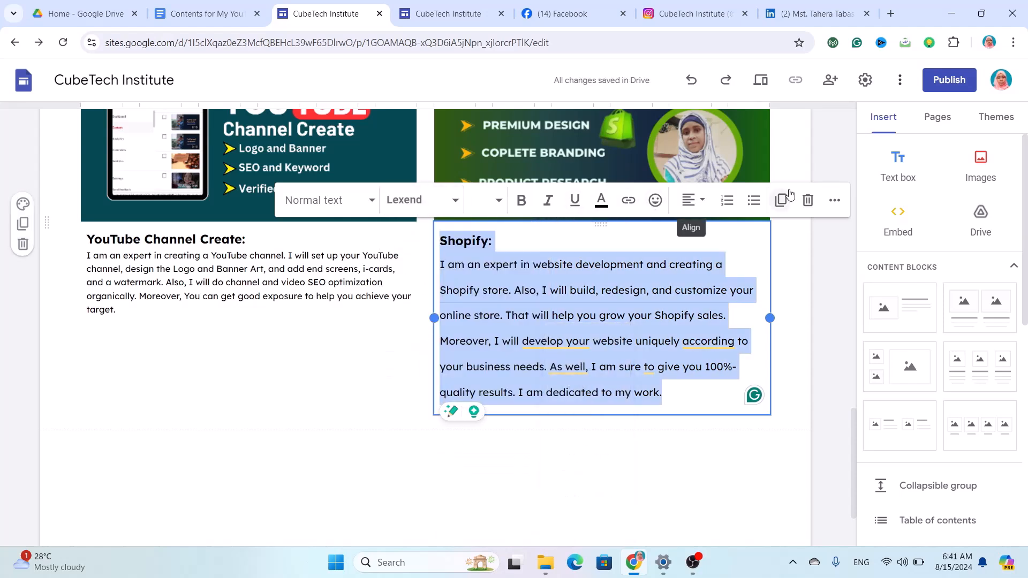
left_click(833, 202)
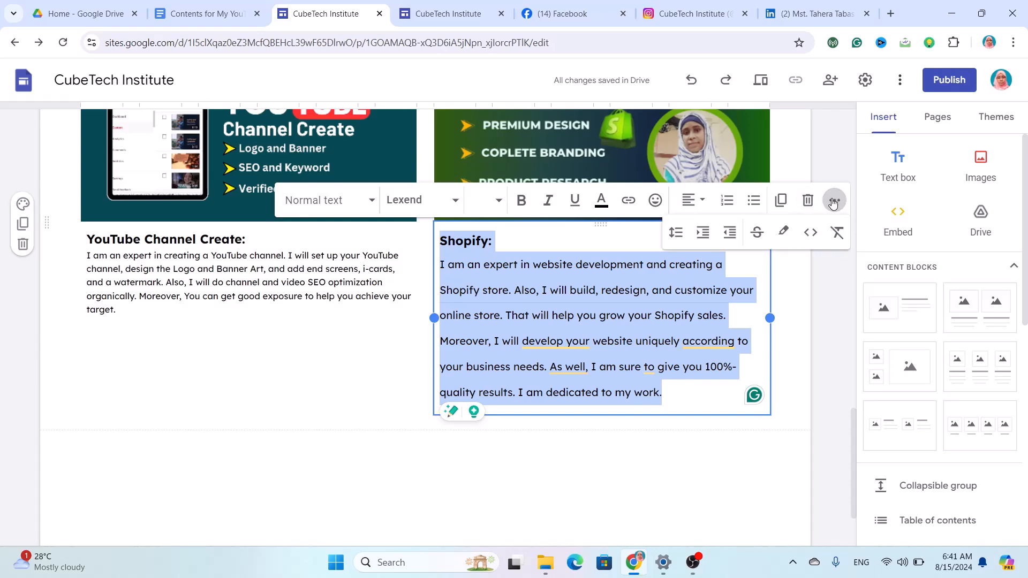
left_click(676, 234)
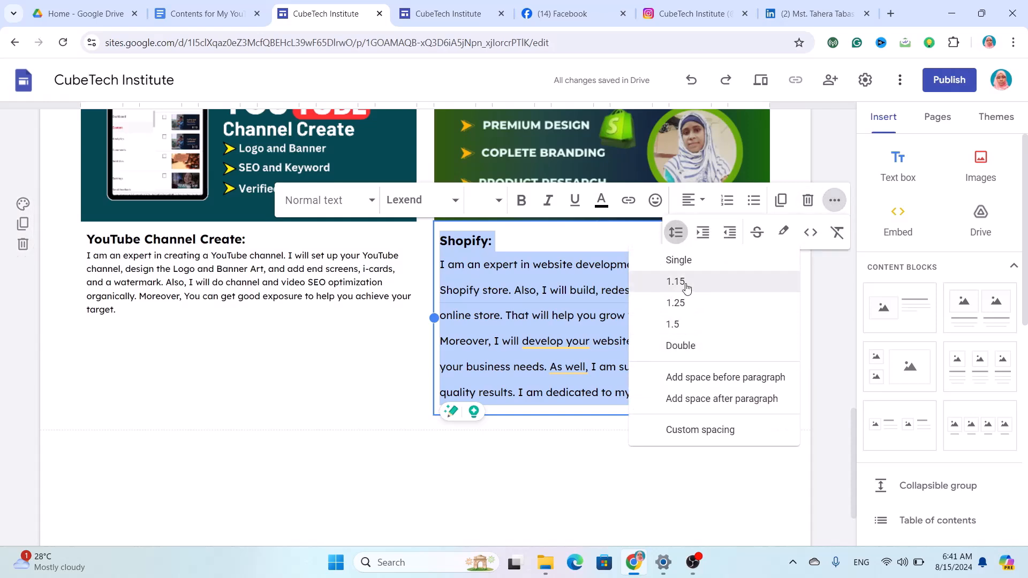
left_click(676, 281)
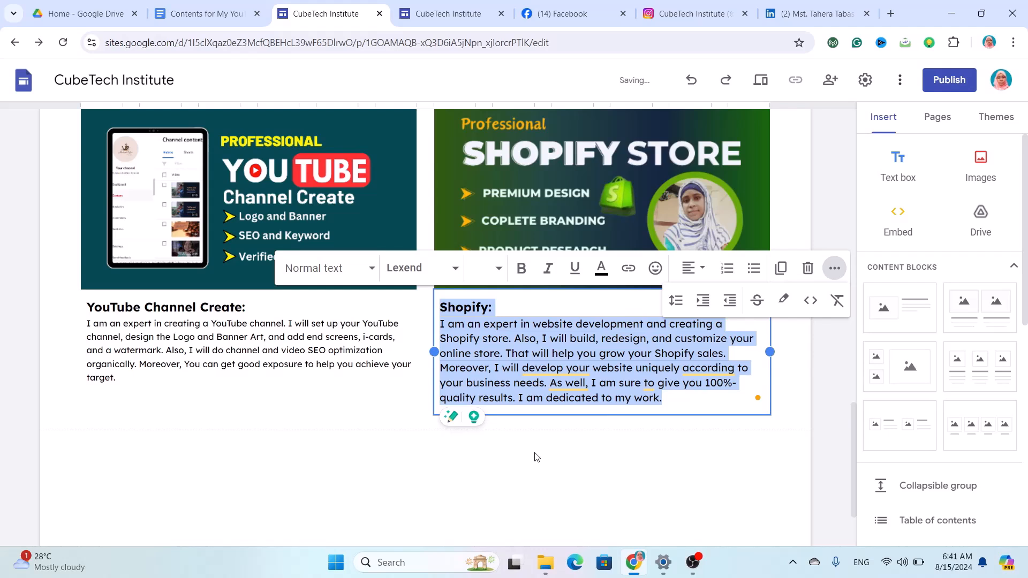
Change the Shopify body paragraph's font size to 10.
left_click(646, 425)
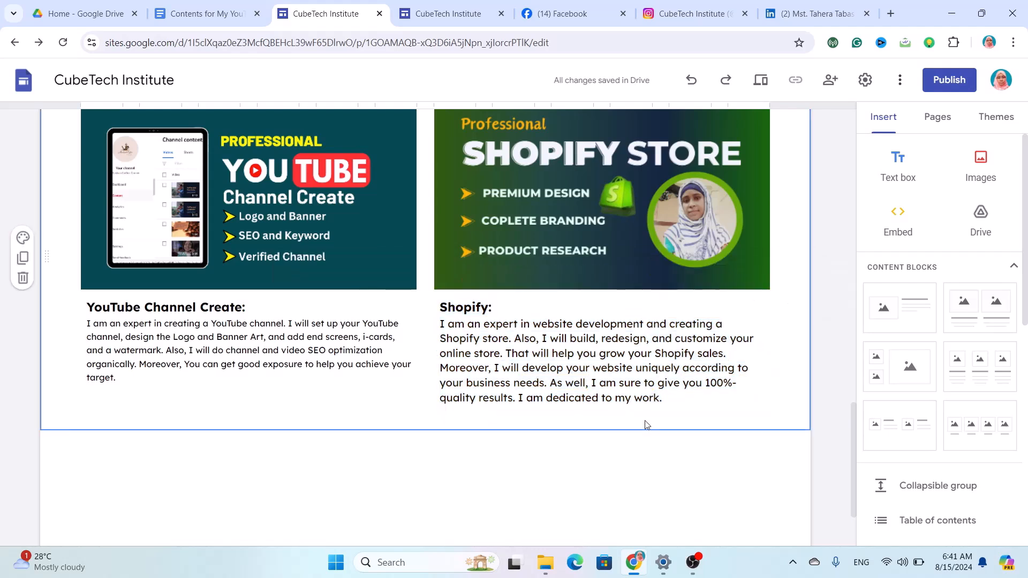
left_click(637, 381)
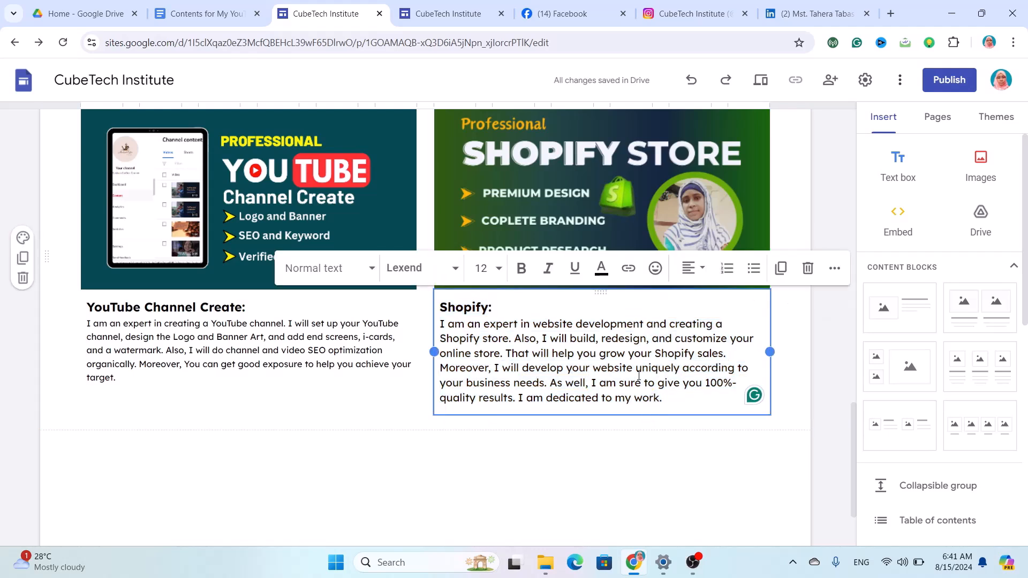
triple_click(442, 323)
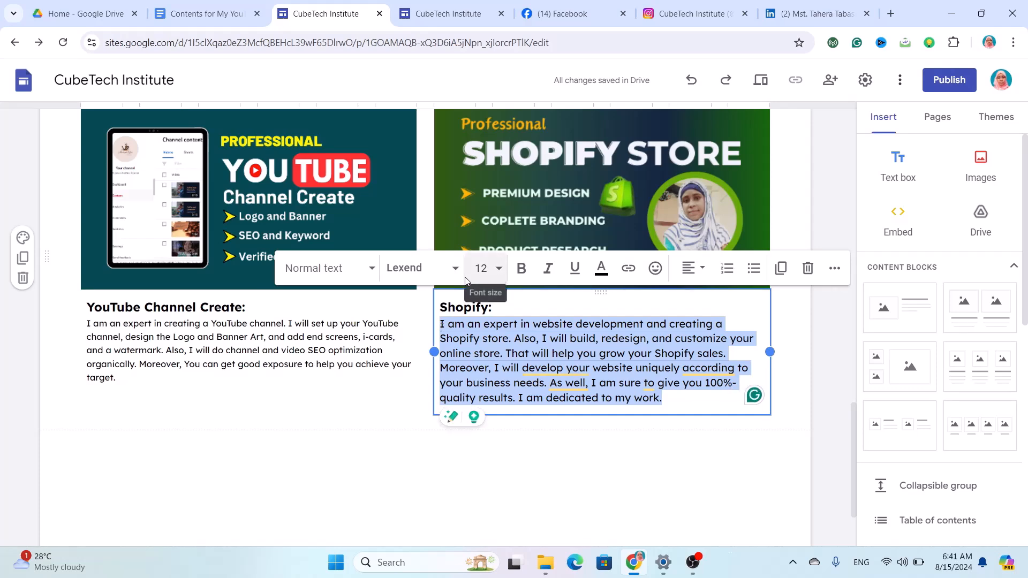
left_click(482, 268)
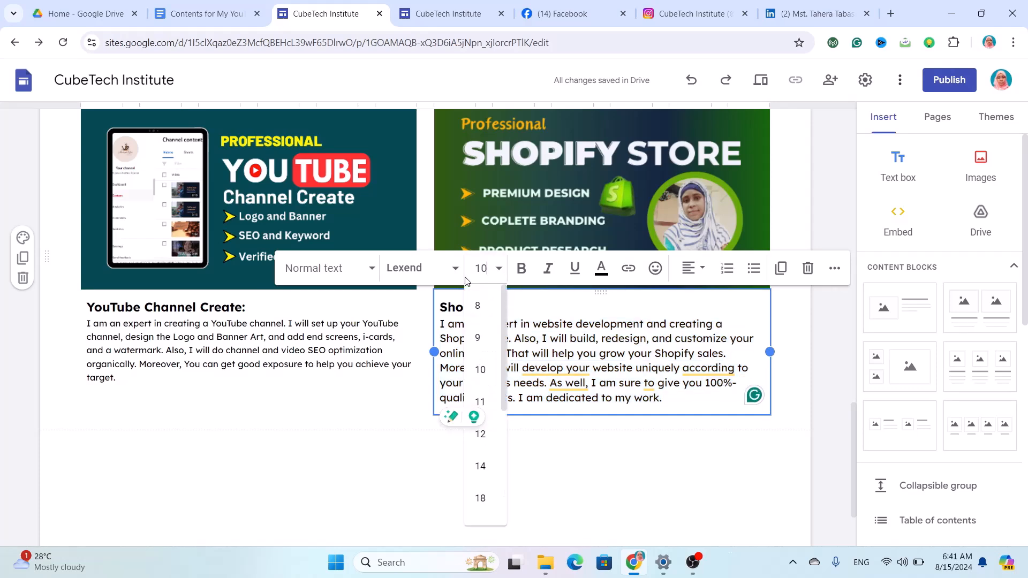
key("Return")
scroll(621, 184, "up", 10)
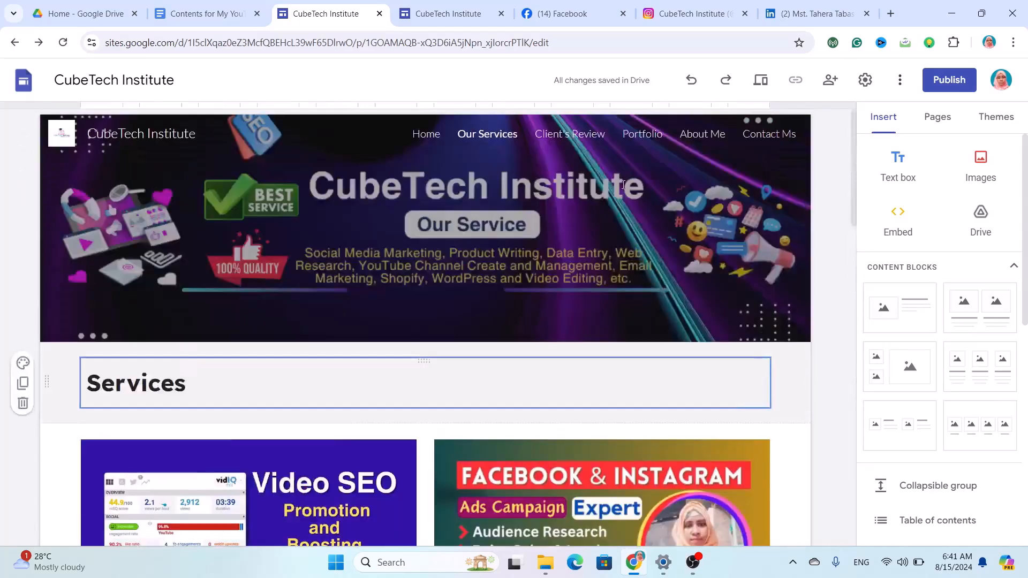
On the Client's Review page, upload a new header banner and turn off Adjust for readability.
left_click(564, 135)
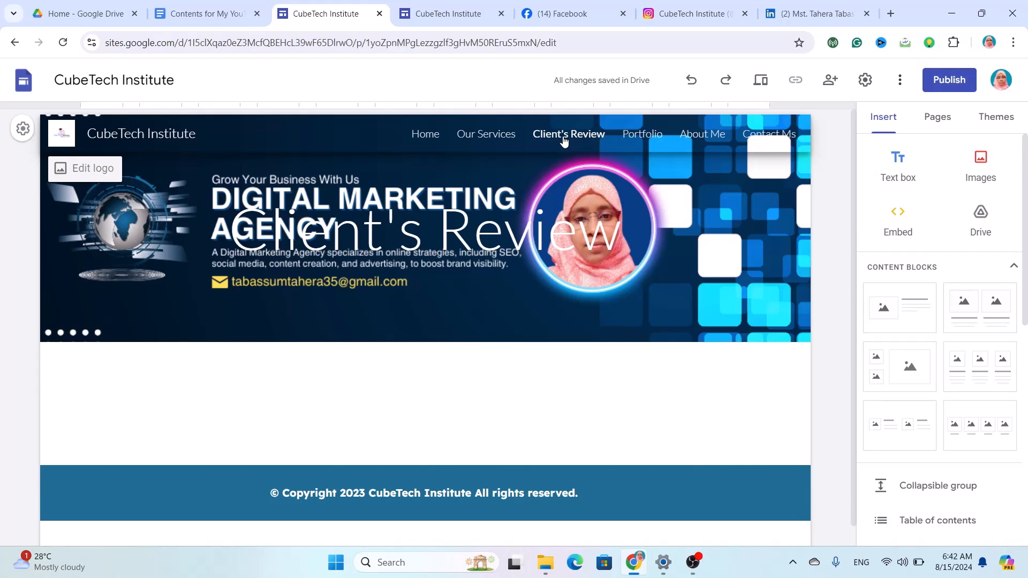
mouse_move(343, 246)
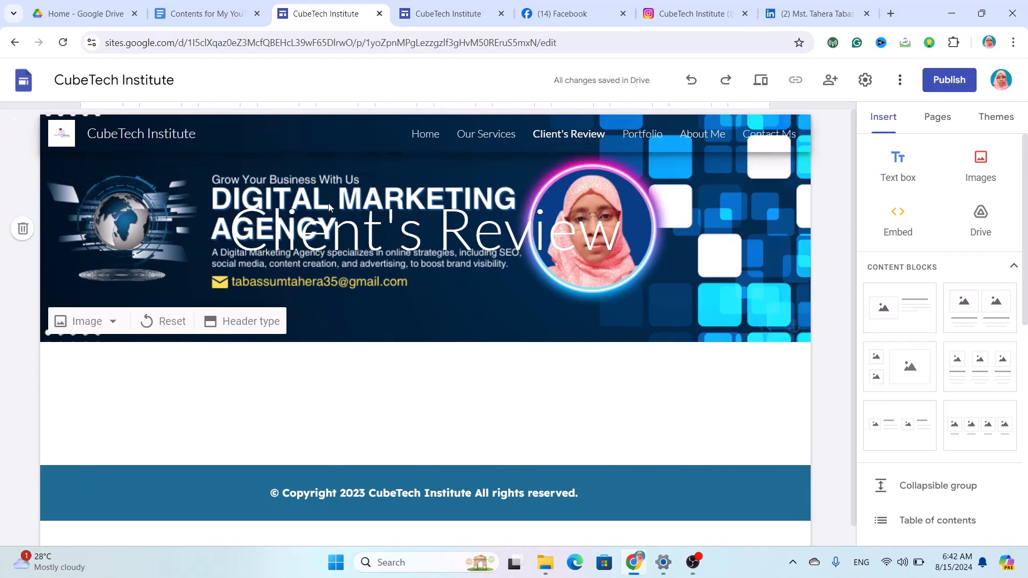
left_click(113, 324)
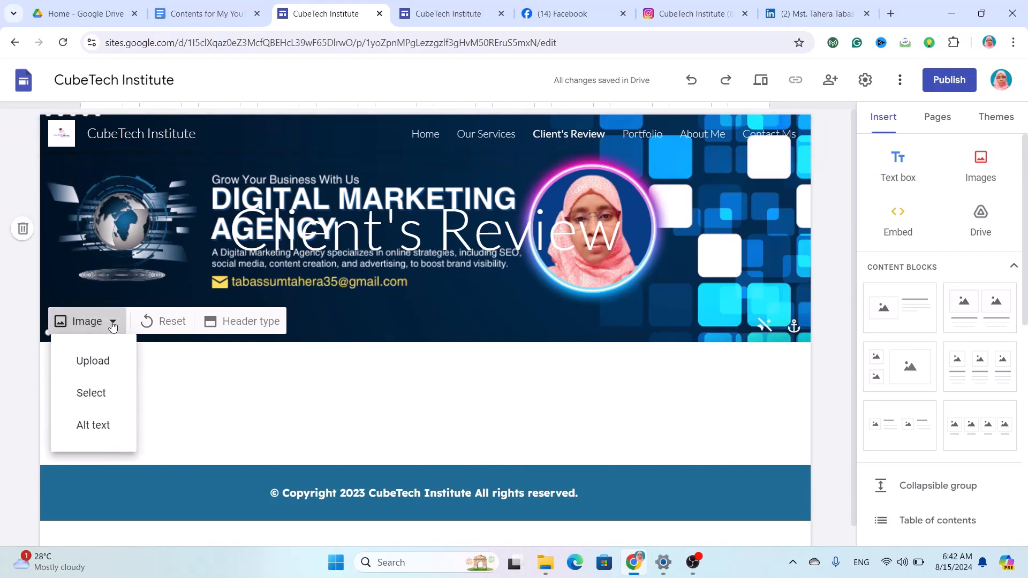
left_click(91, 368)
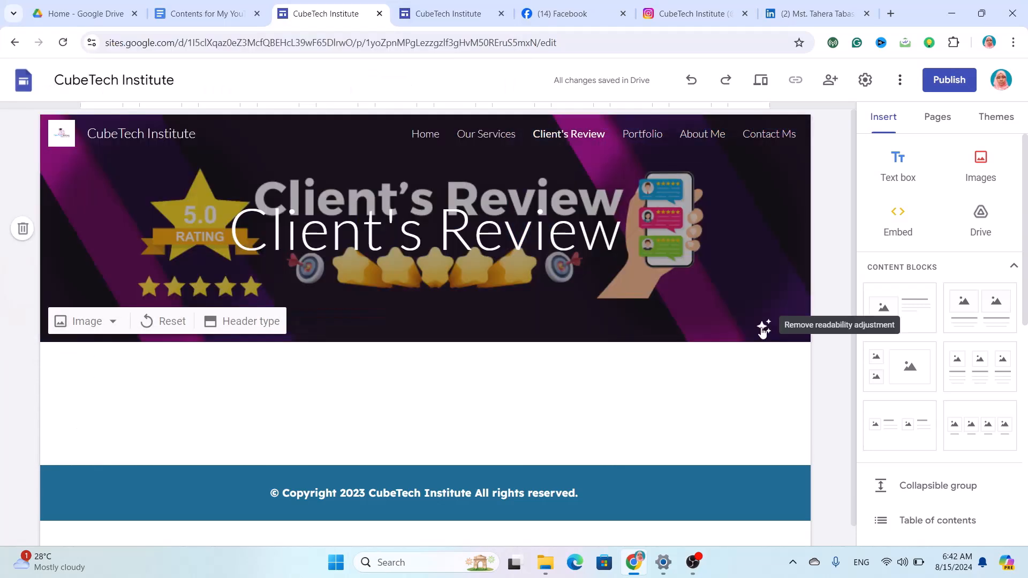
left_click(764, 327)
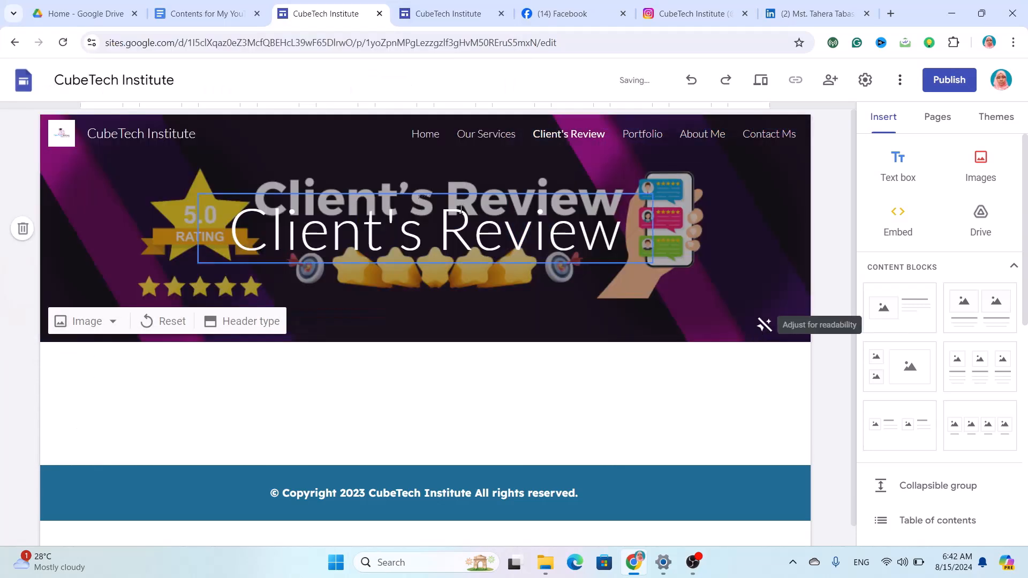
Delete the Client's Review title text box from the header.
left_click(462, 214)
left_click(677, 172)
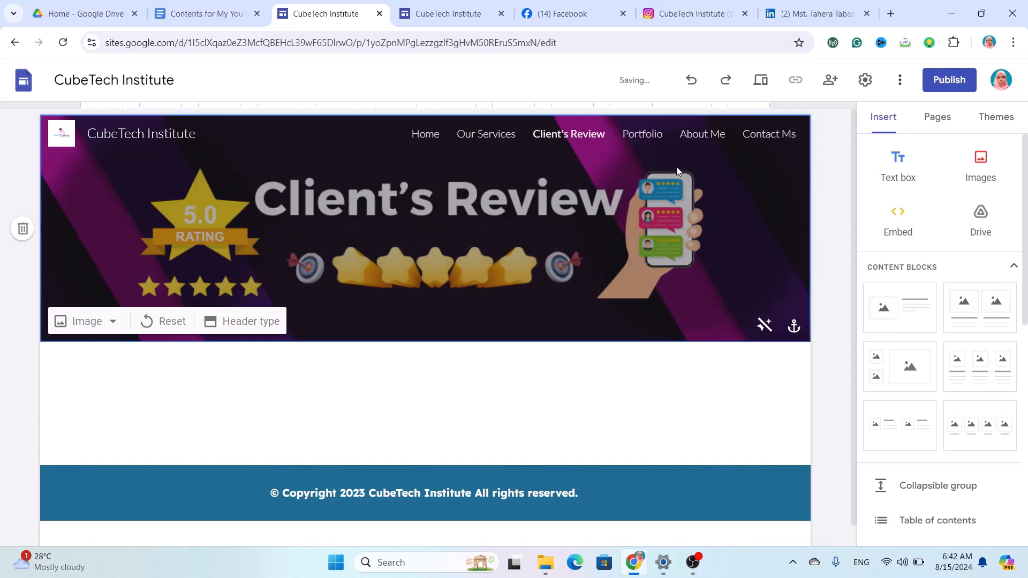
scroll(333, 389, "down", 1)
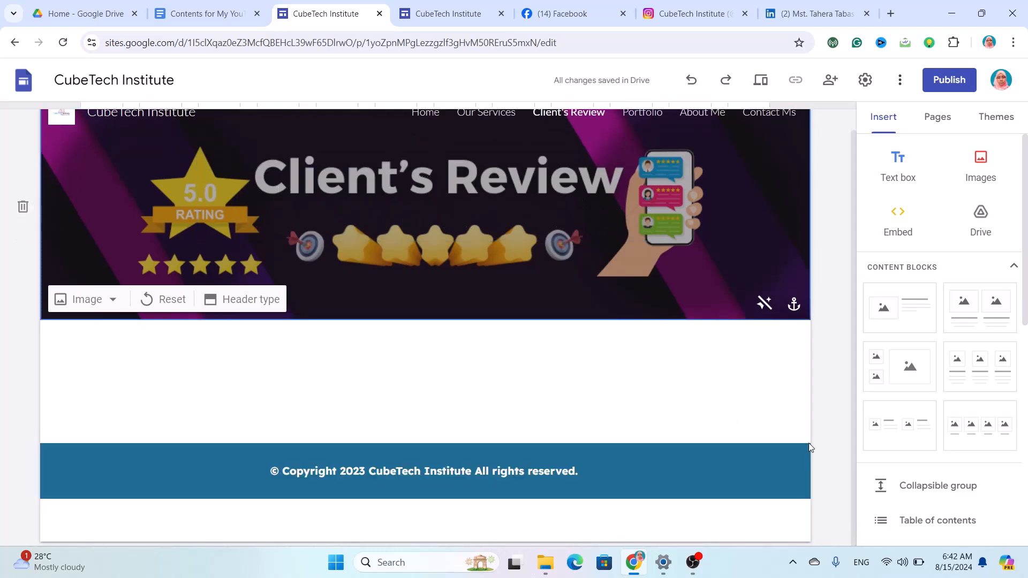
Insert a two-column image-and-text content block below the banner, then an empty text box above it.
scroll(883, 441, "down", 6)
scroll(886, 442, "down", 3)
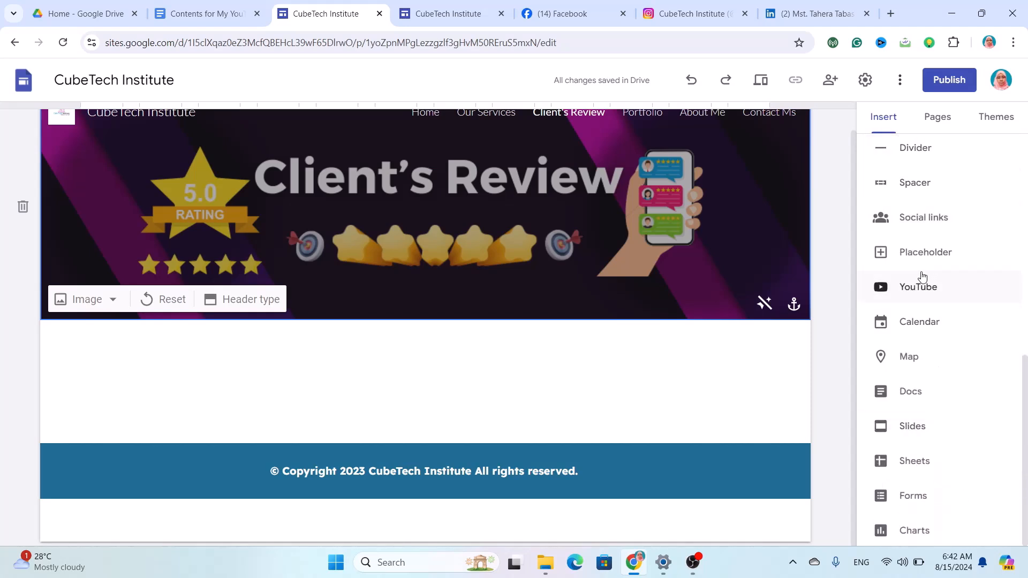
scroll(920, 276, "up", 9)
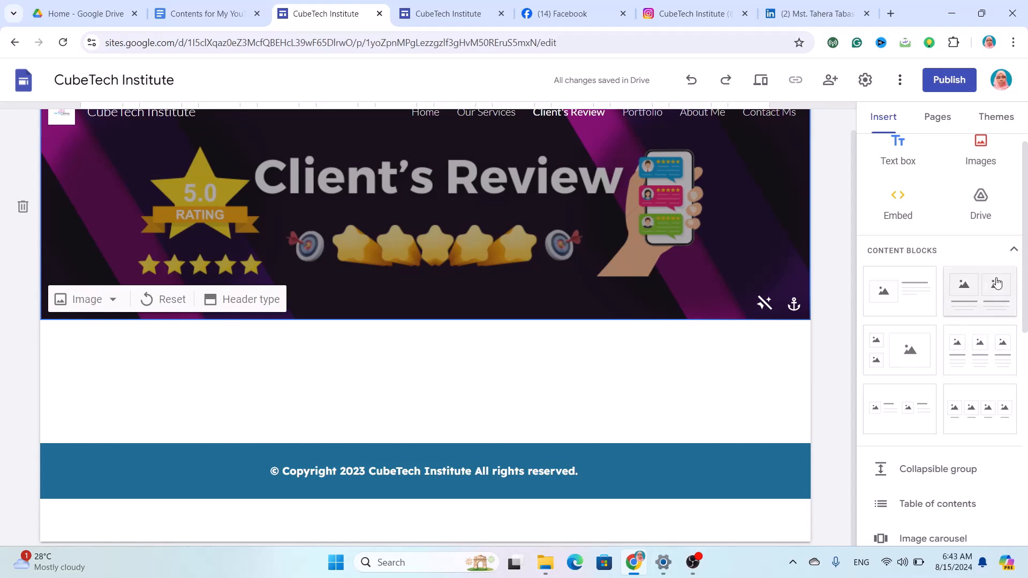
left_click(990, 288)
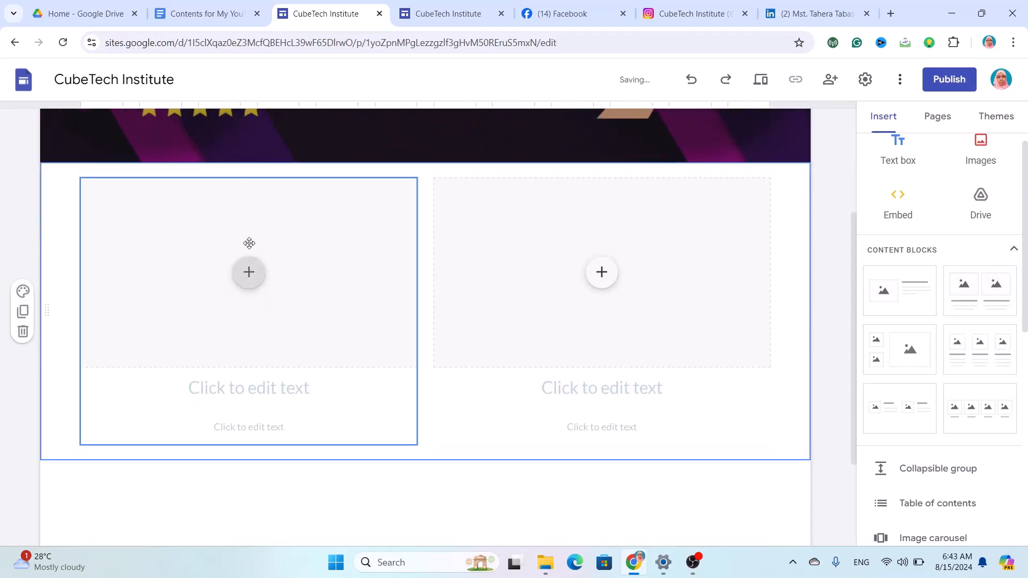
left_click(250, 273)
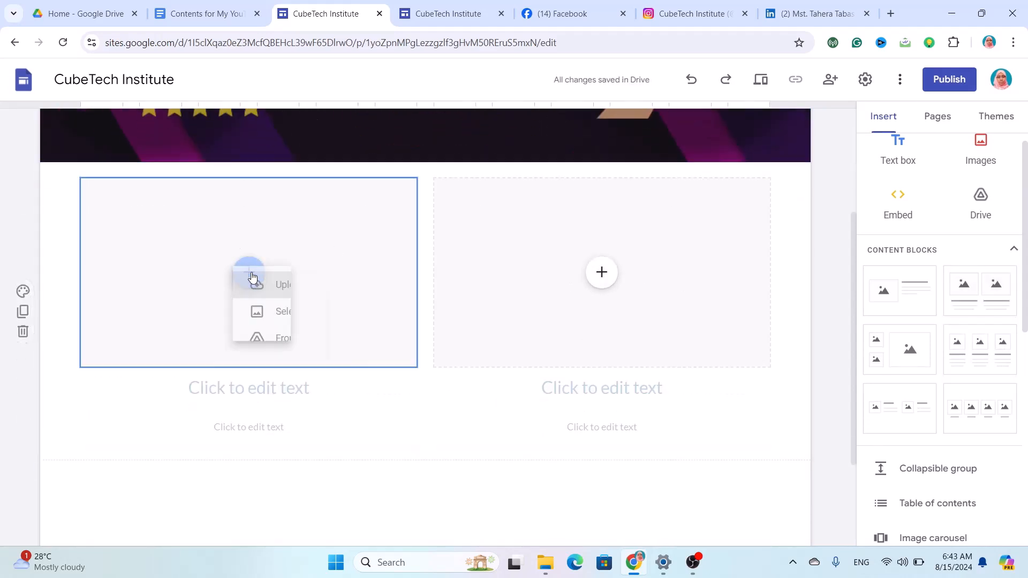
left_click(897, 151)
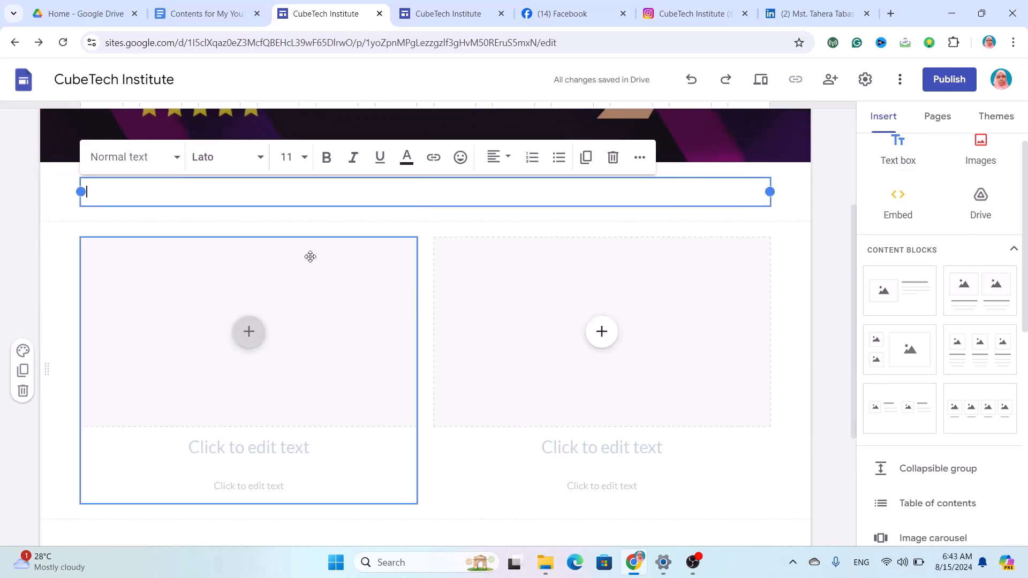
Insert the collision and ⭐ emoji into the text box, then type Client's Review.
left_click(459, 158)
scroll(538, 348, "down", 5)
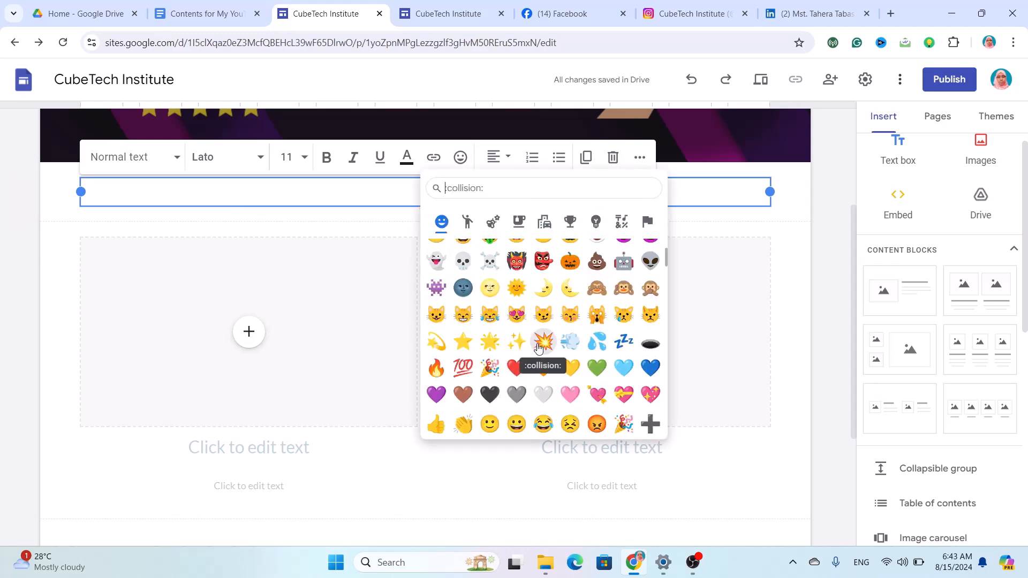
left_click(542, 342)
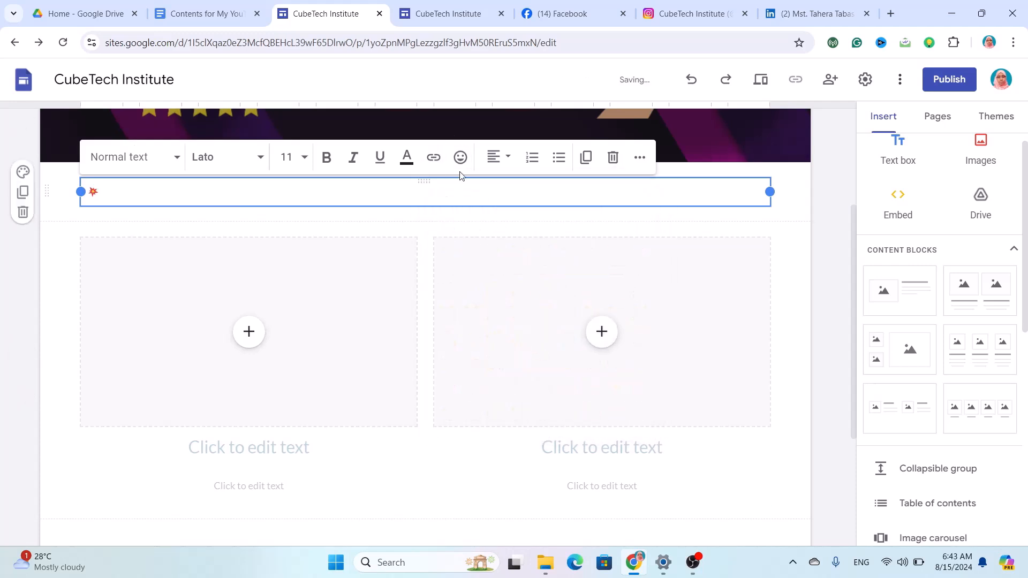
left_click(461, 158)
scroll(544, 404, "down", 1)
scroll(544, 404, "down", 5)
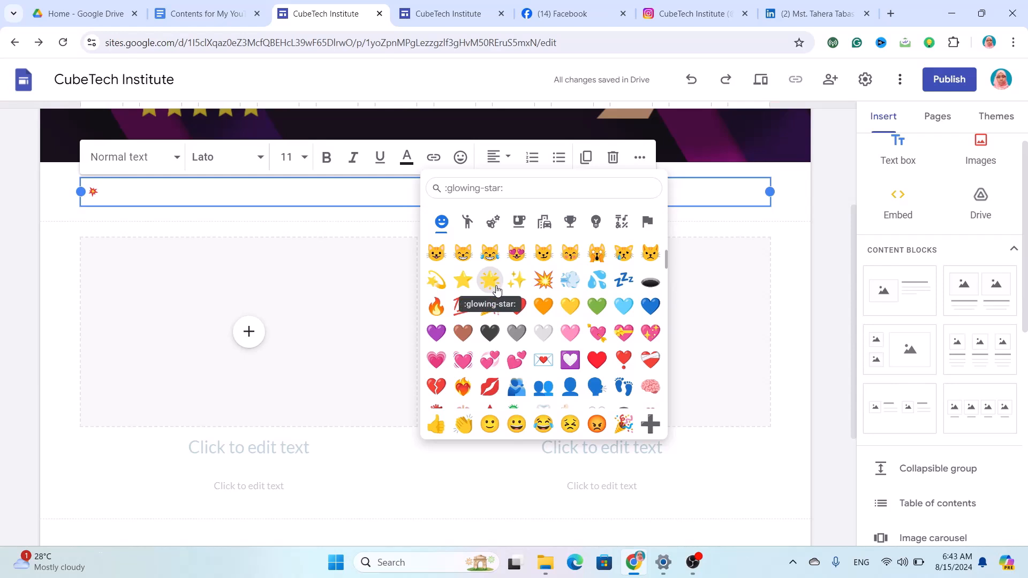
left_click(464, 279)
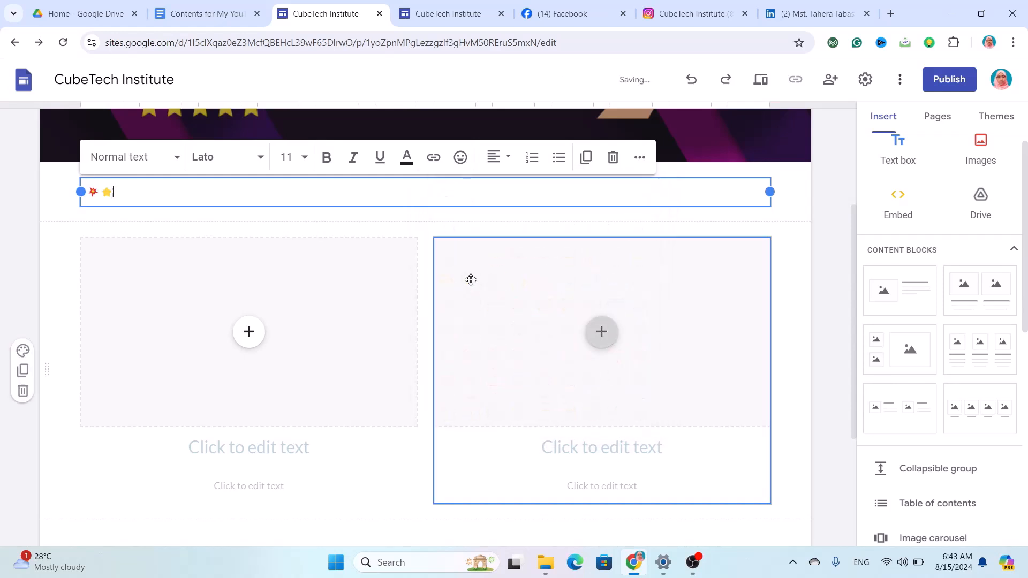
type("Client's Review")
Add the 🌟 glowing-star and 🔥 fire emoji after Client's Review.
left_click(461, 157)
scroll(533, 391, "down", 6)
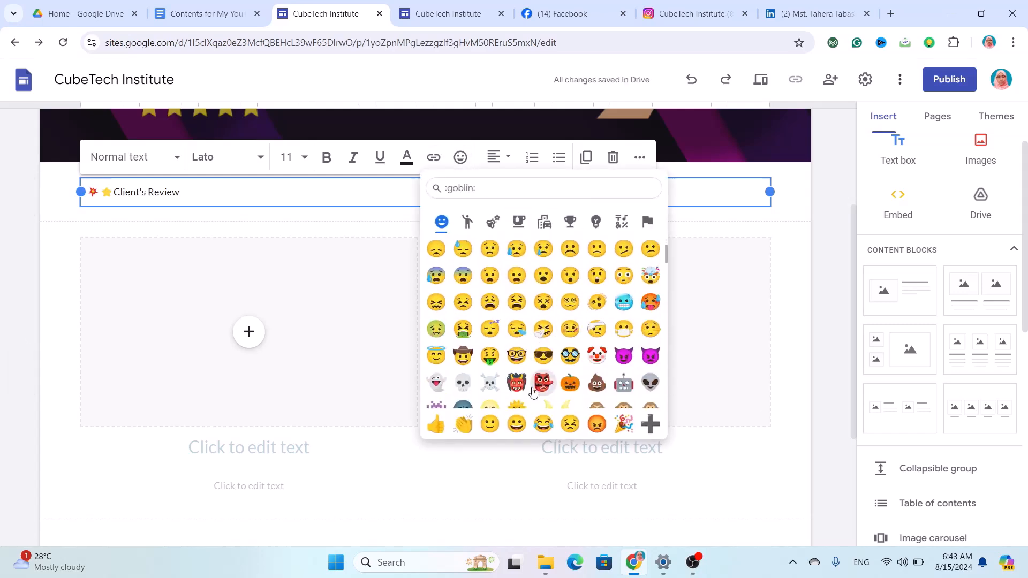
scroll(533, 391, "down", 12)
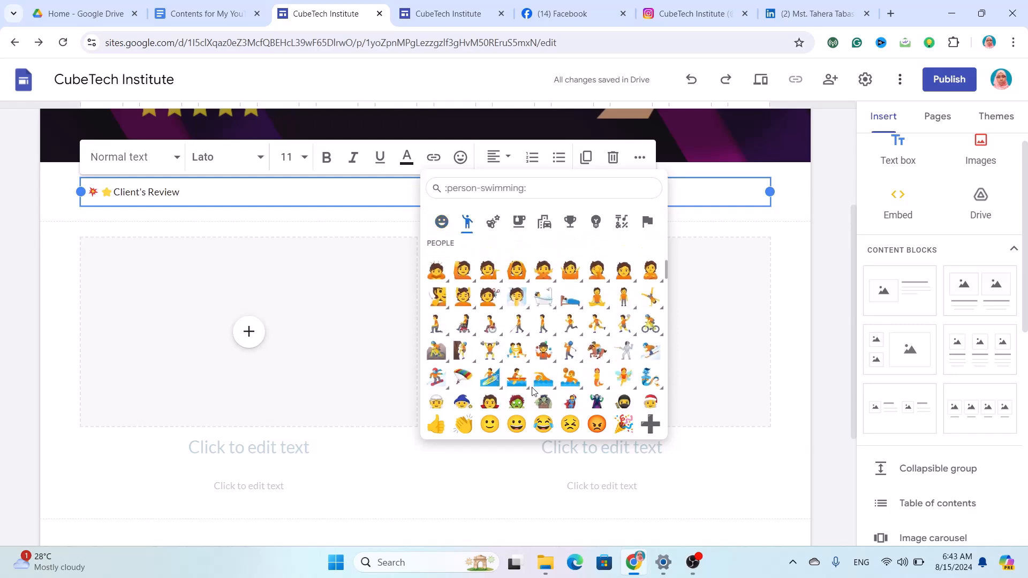
scroll(532, 391, "down", 2)
scroll(533, 390, "up", 15)
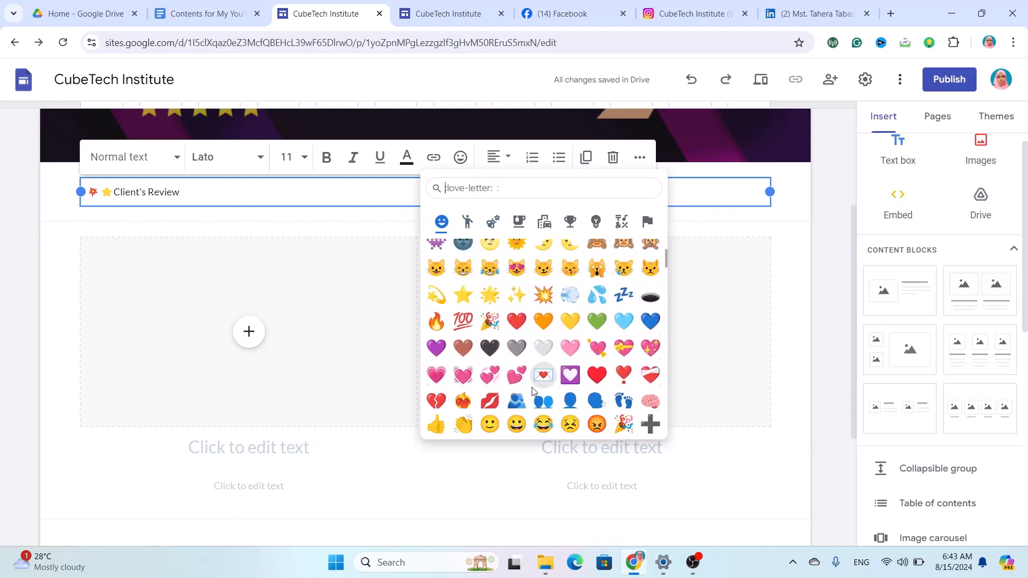
scroll(532, 391, "down", 3)
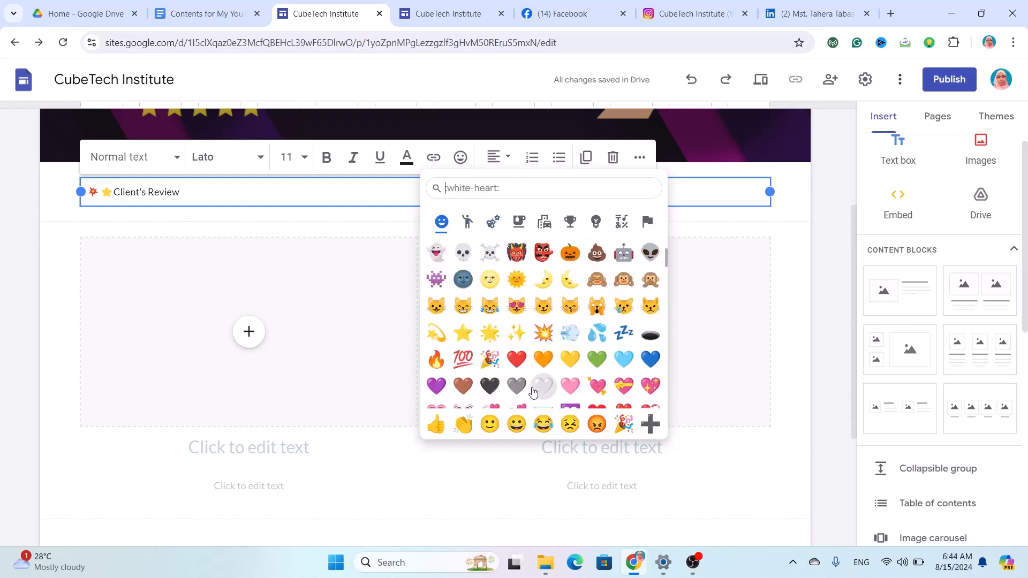
left_click(490, 333)
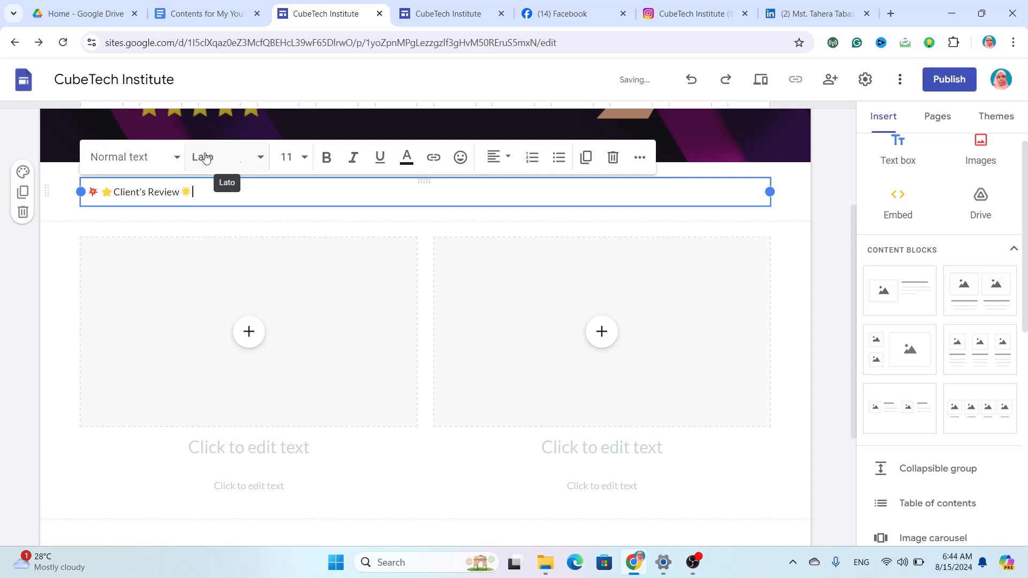
left_click(460, 157)
scroll(493, 301, "down", 8)
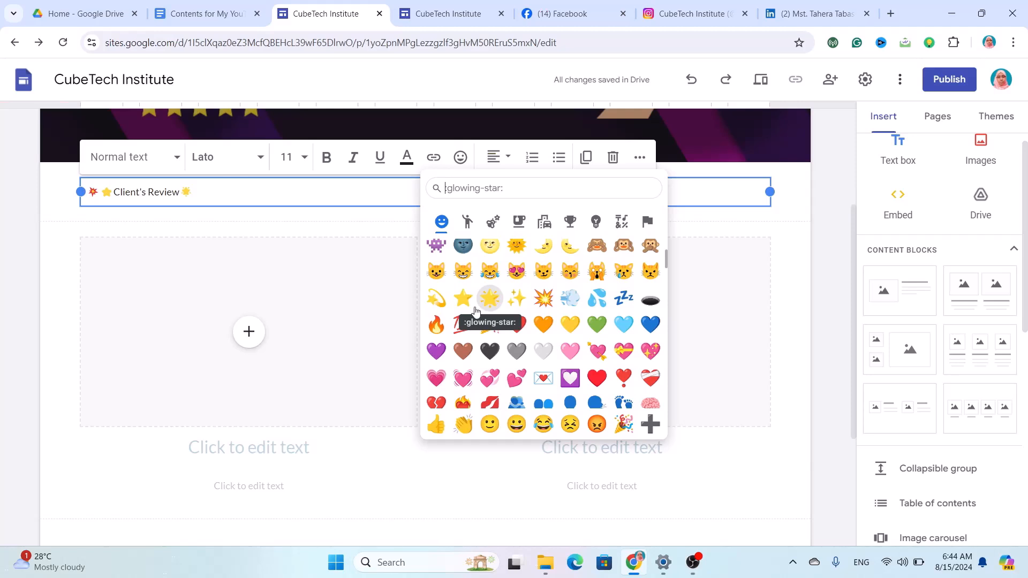
left_click(434, 325)
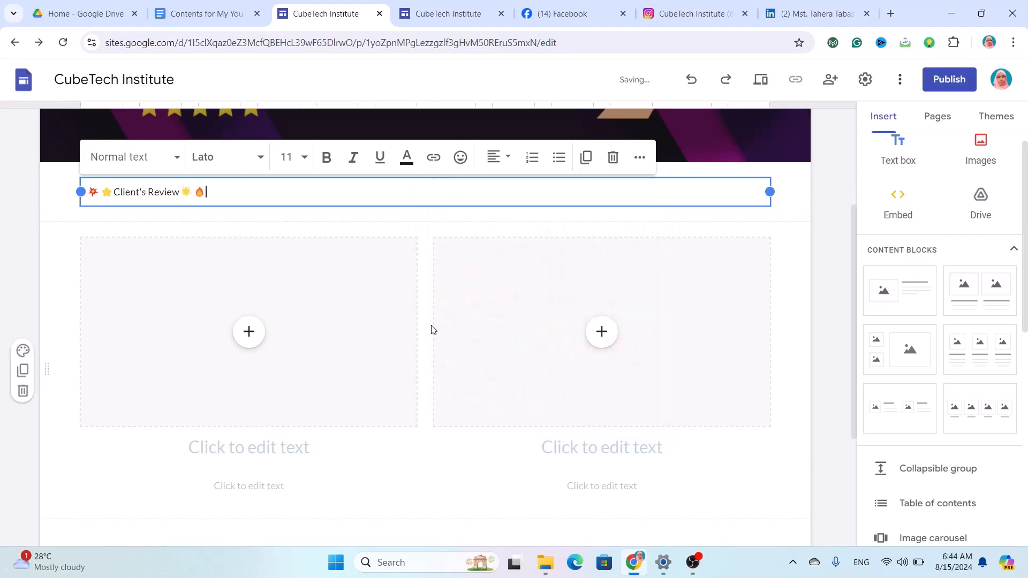
Make the heading Lexend size 26, centred, with the Style 2 light grey section background.
left_click_drag(229, 189, 102, 191)
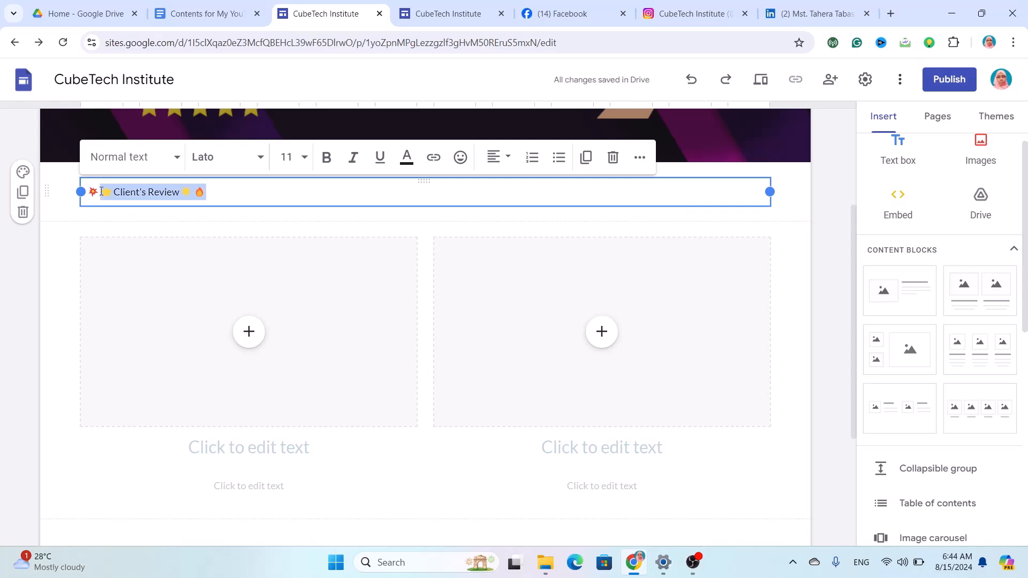
left_click(254, 159)
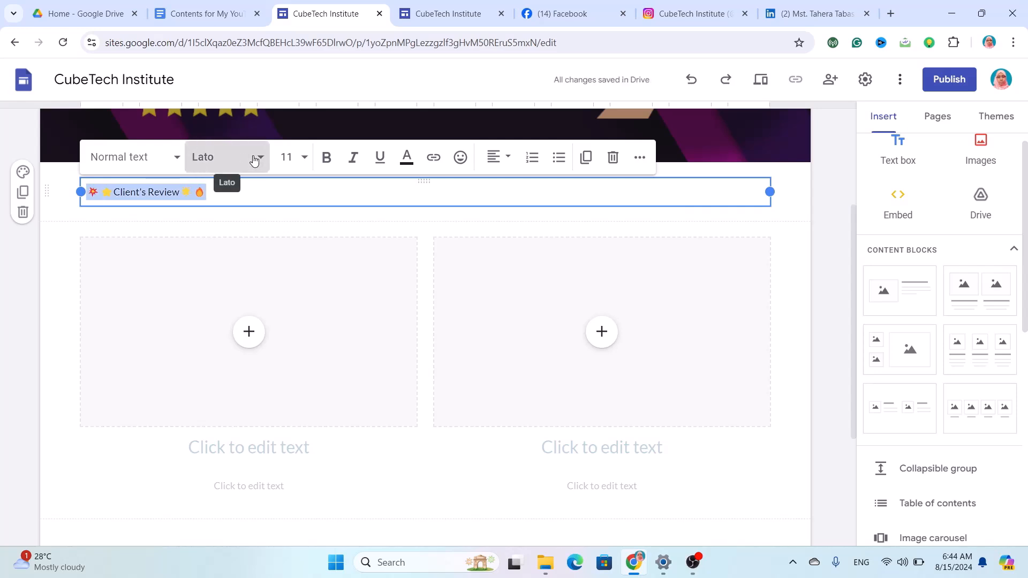
scroll(252, 402, "down", 3)
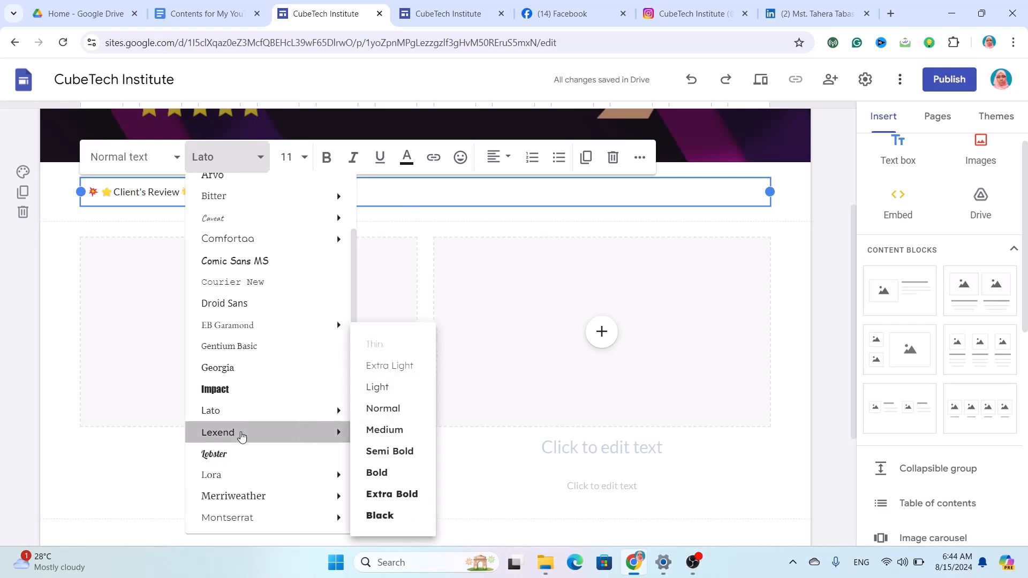
left_click(239, 432)
left_click(289, 161)
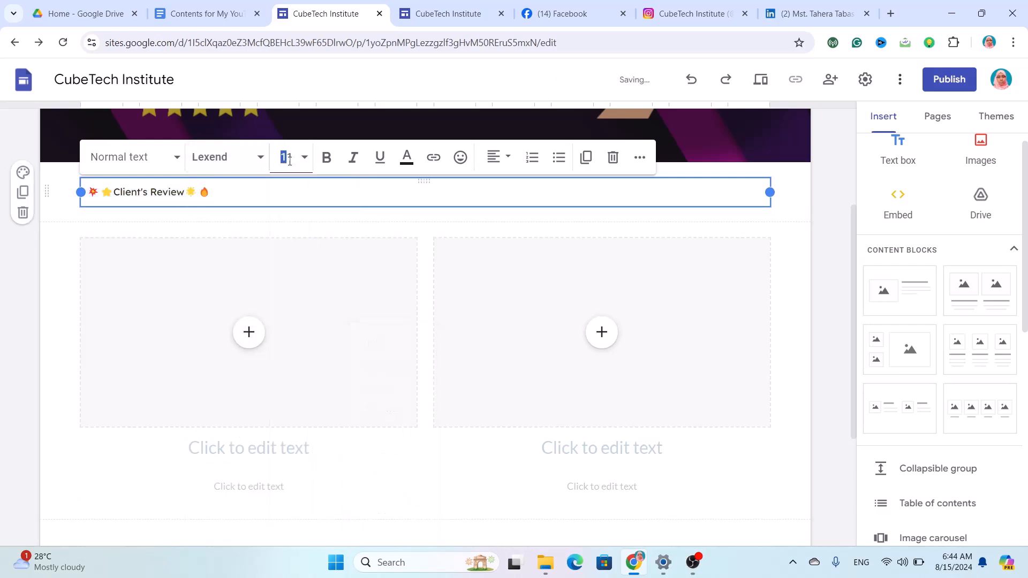
left_click(289, 162)
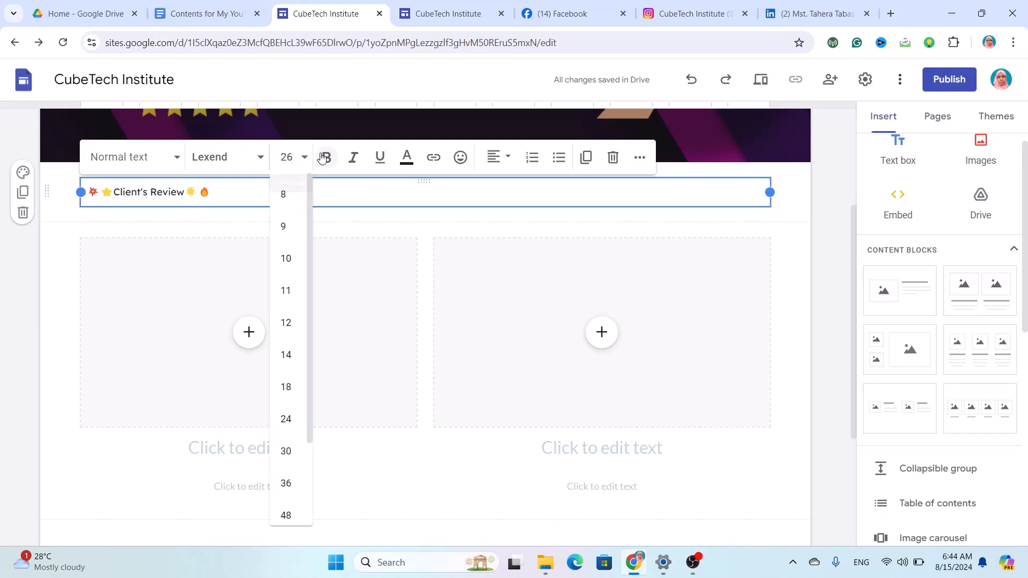
key("Return")
left_click(501, 156)
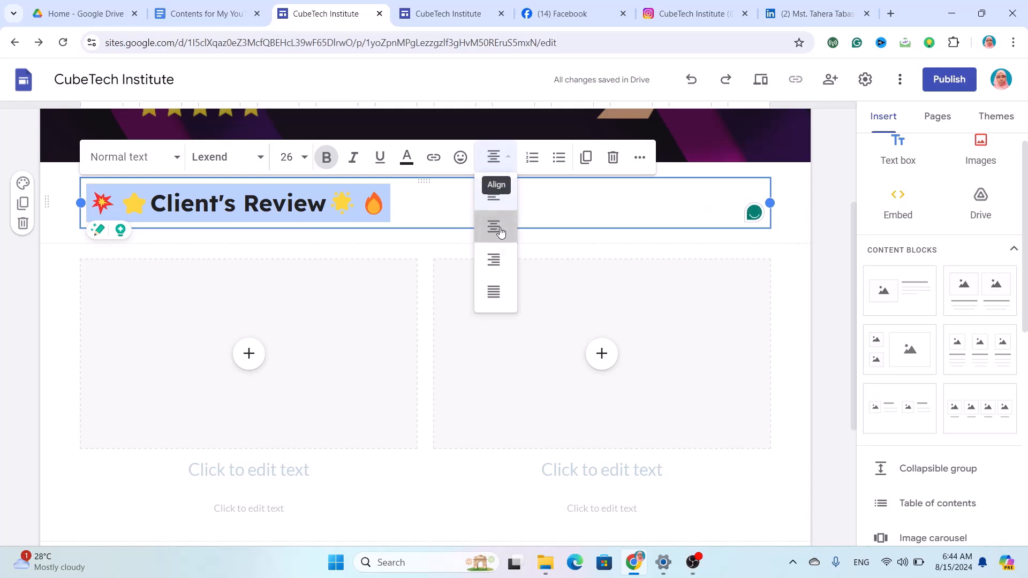
left_click(498, 228)
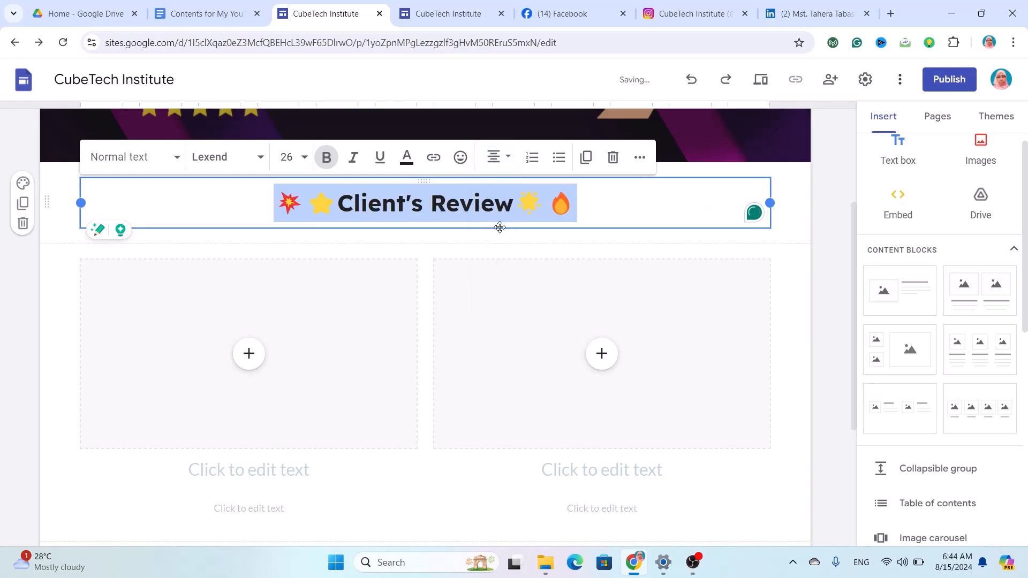
left_click(21, 183)
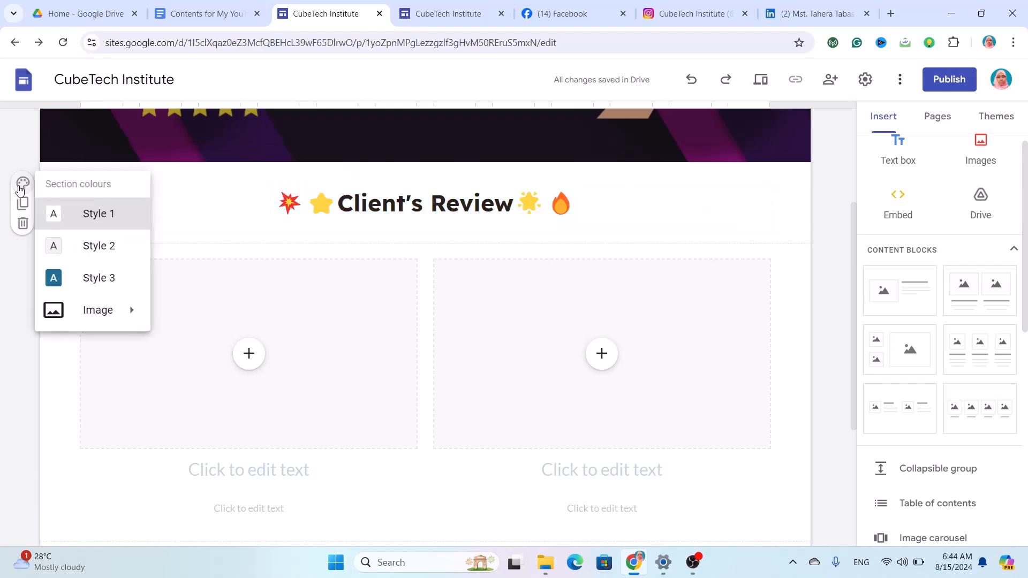
left_click(91, 244)
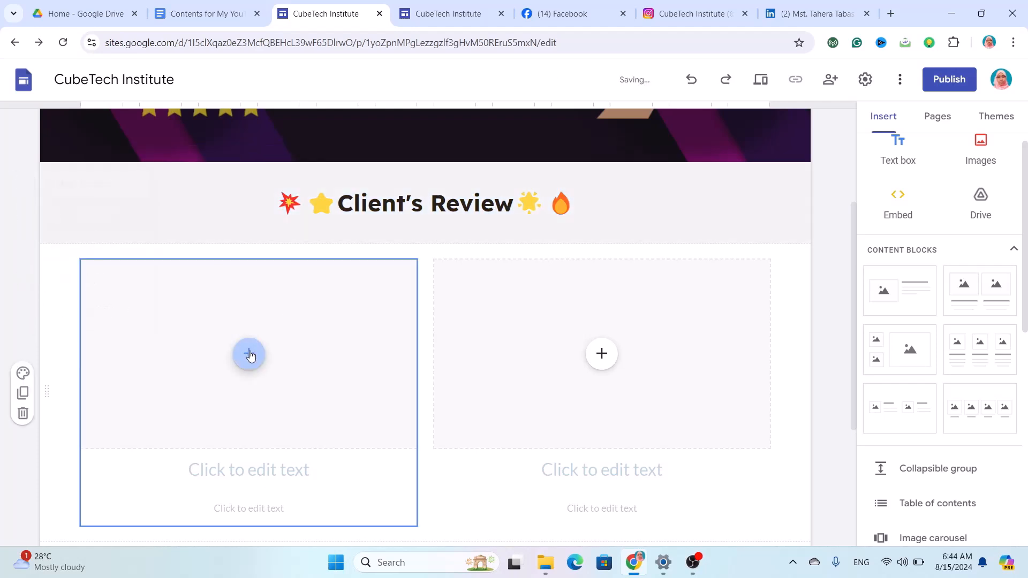
Choose YouTube for the left image box, then open a new Chrome tab.
left_click(249, 354)
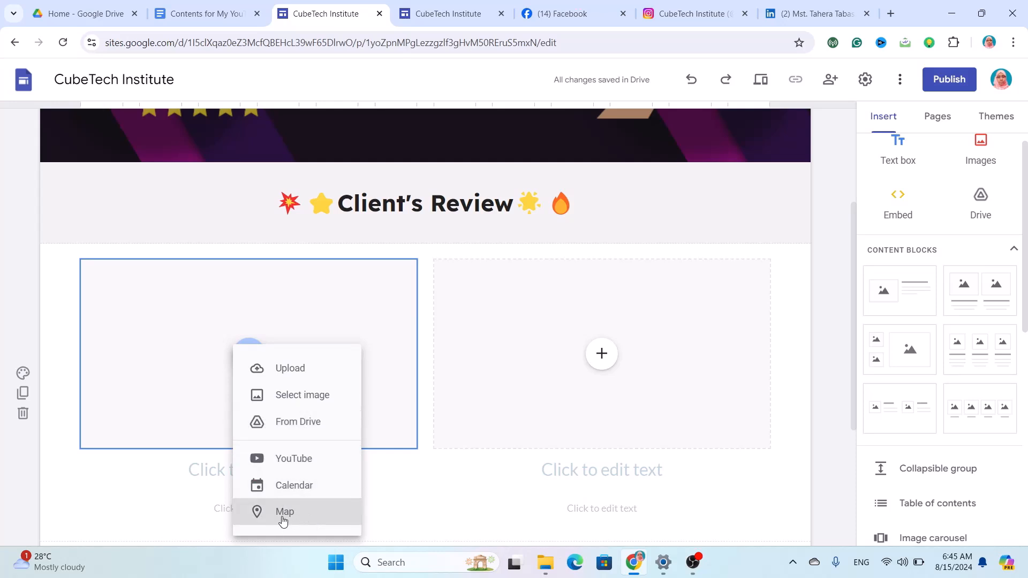
left_click(298, 460)
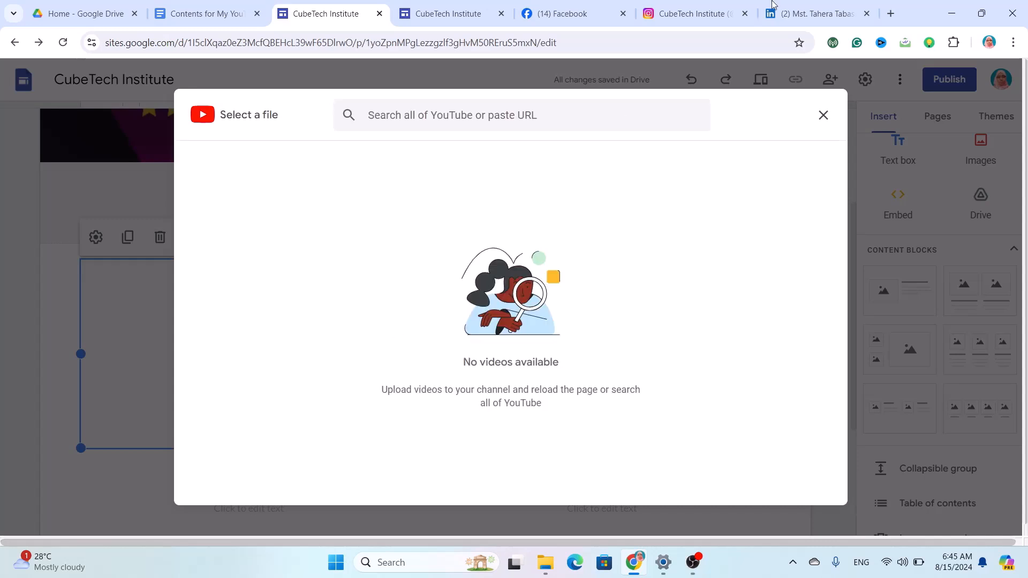
left_click(891, 14)
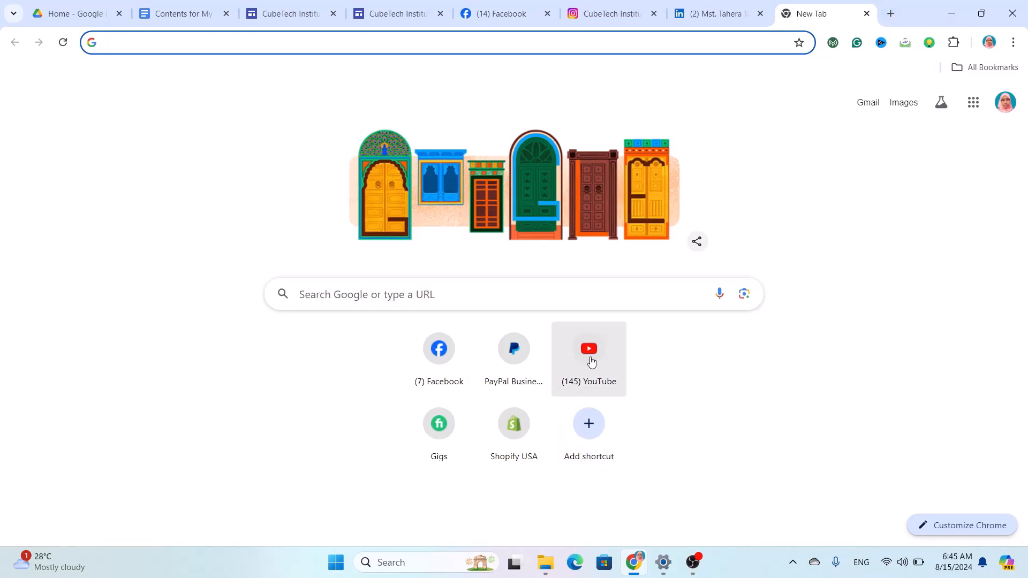
On YouTube, find the AK Technology channel and open its Buyer Review playlist.
left_click(589, 357)
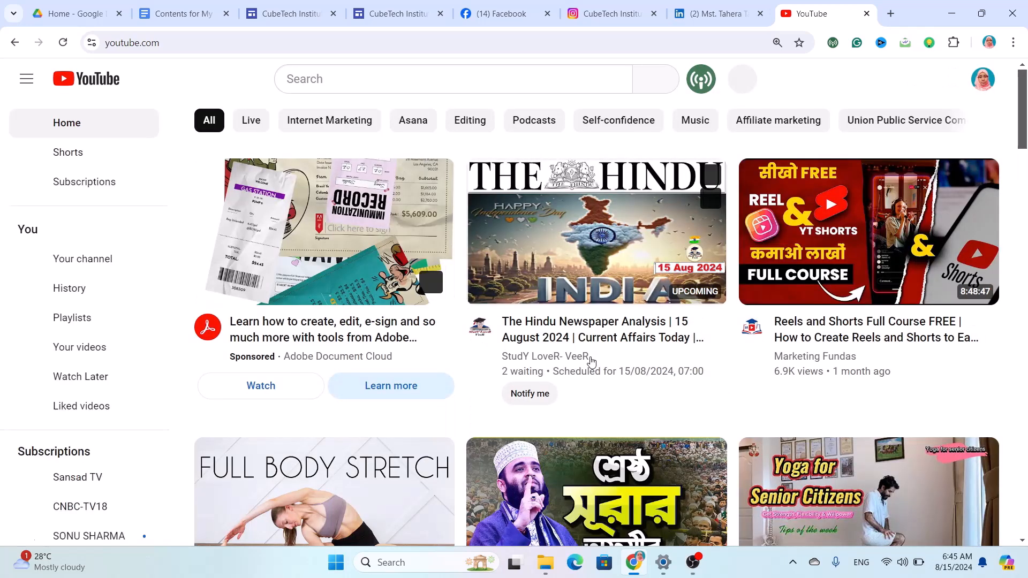
left_click(375, 75)
type("ak")
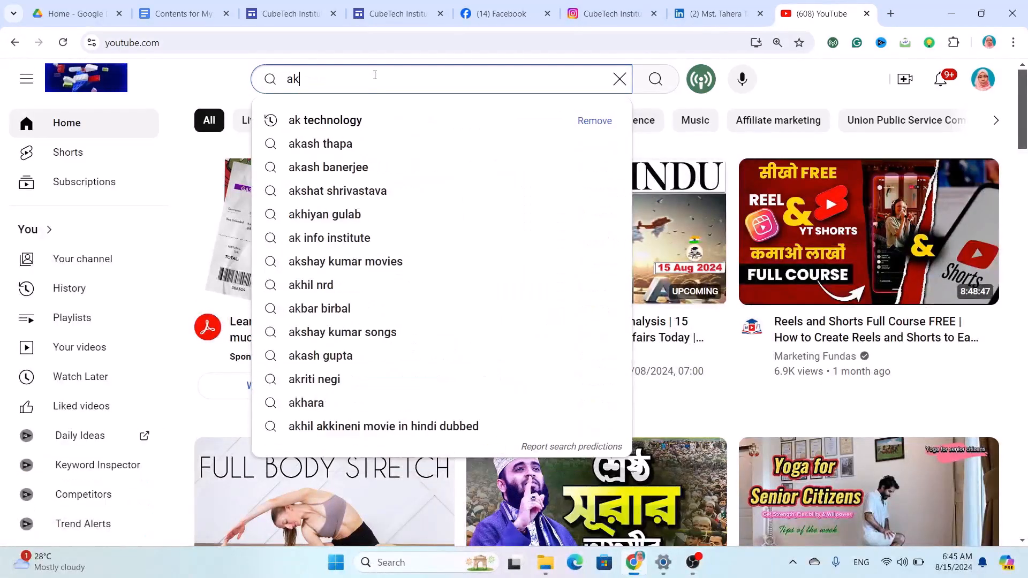
left_click(364, 120)
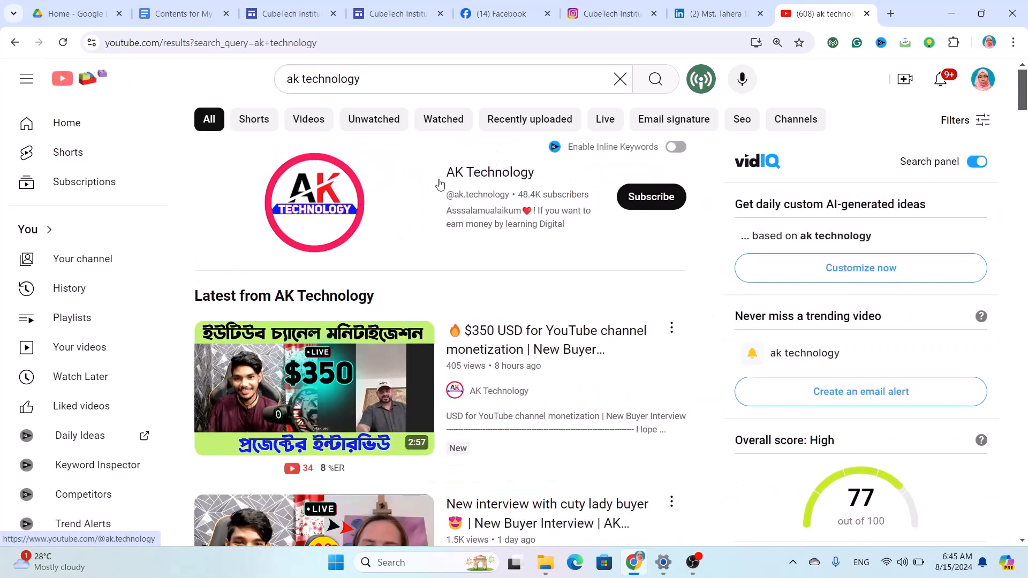
left_click(474, 178)
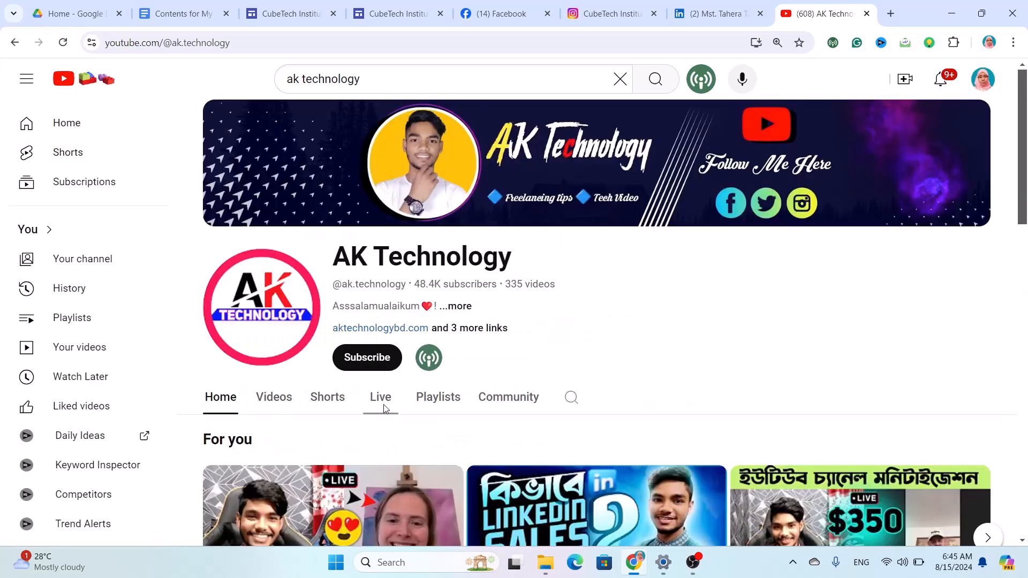
left_click(431, 463)
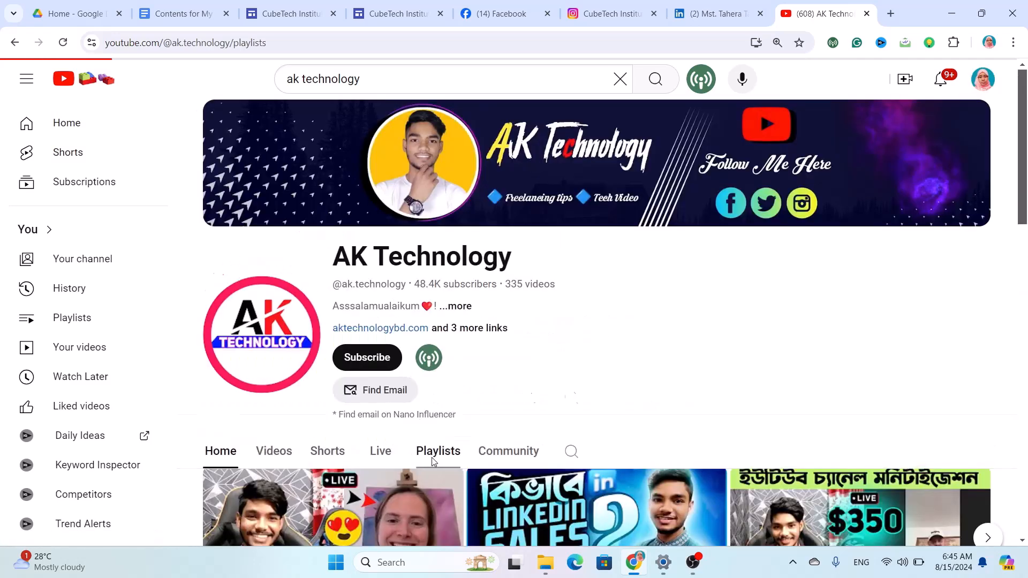
scroll(483, 429, "down", 5)
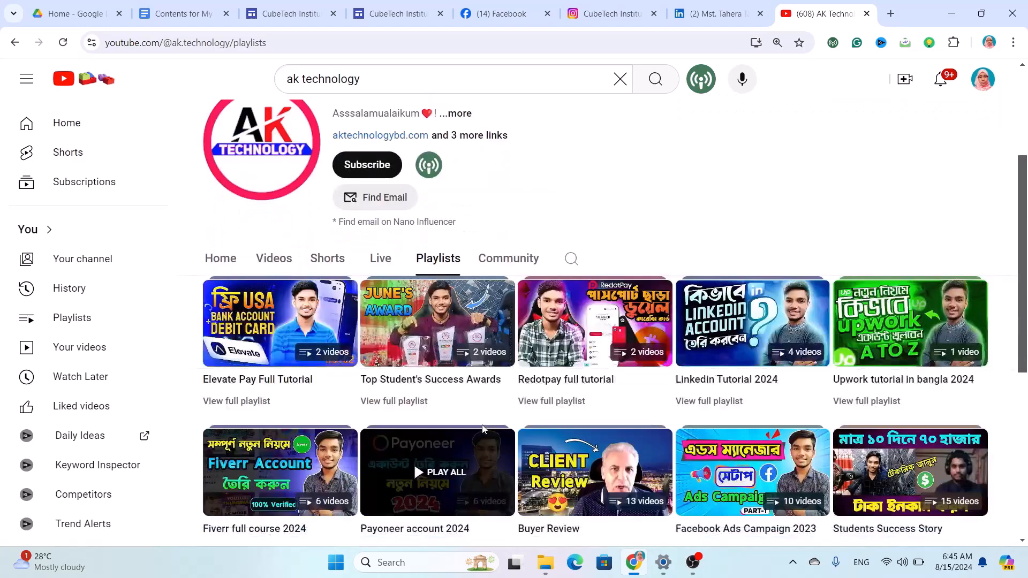
scroll(491, 403, "down", 6)
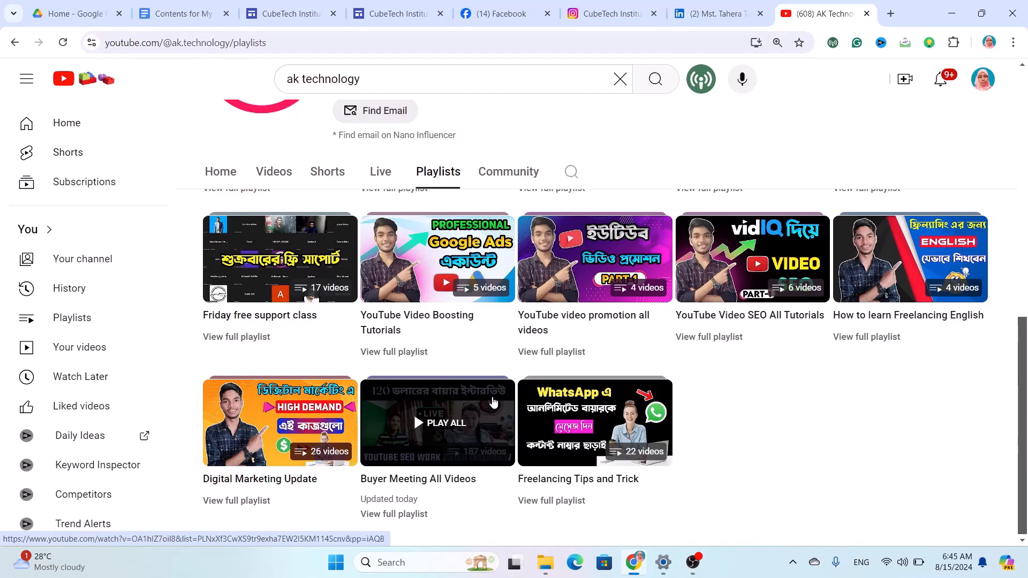
scroll(535, 321, "up", 3)
left_click(601, 283)
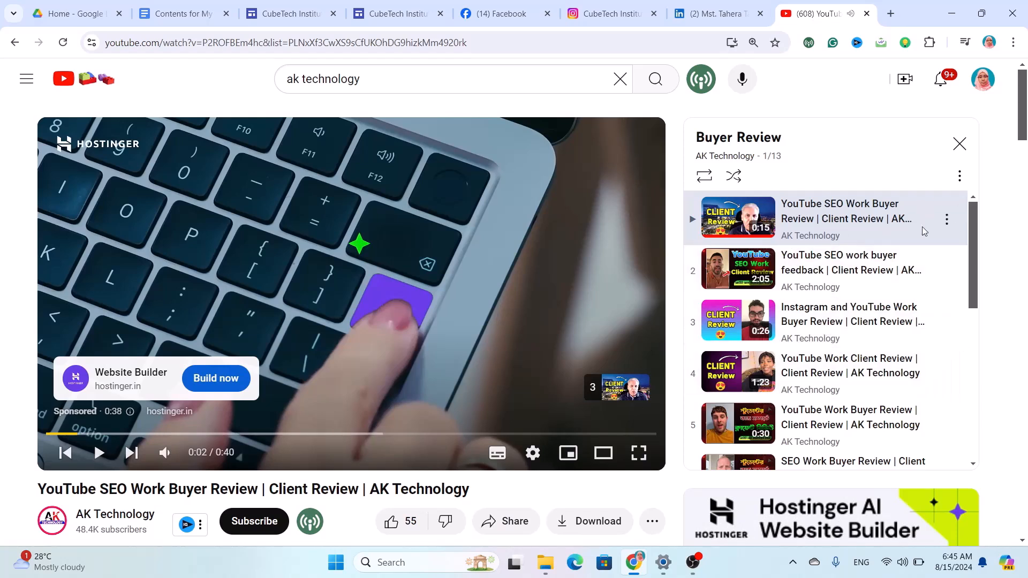
Copy the first playlist video's share link and return to the CubeTech site tab.
scroll(877, 365, "down", 2)
scroll(877, 363, "up", 2)
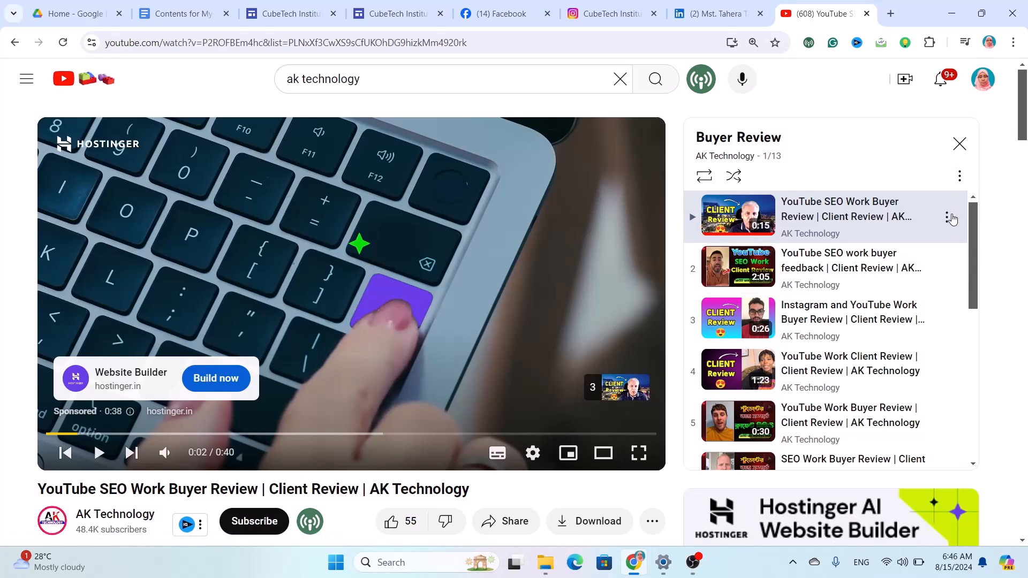
left_click(947, 217)
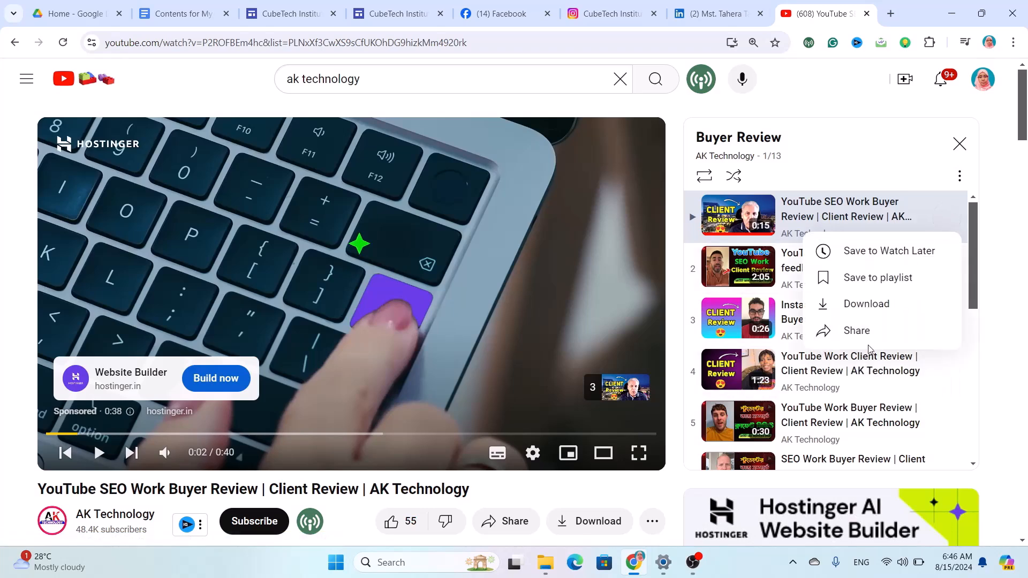
left_click(862, 331)
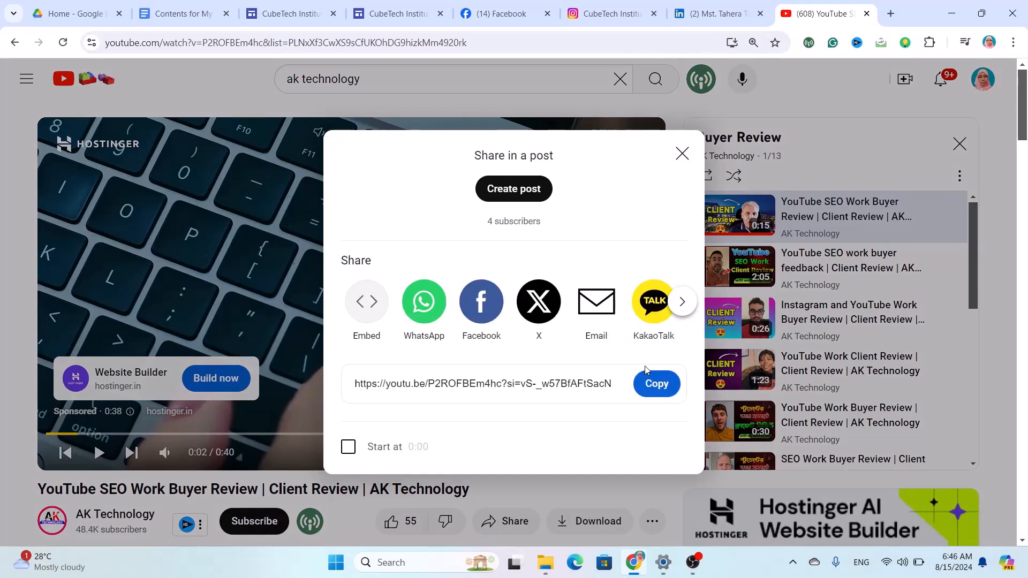
left_click(663, 386)
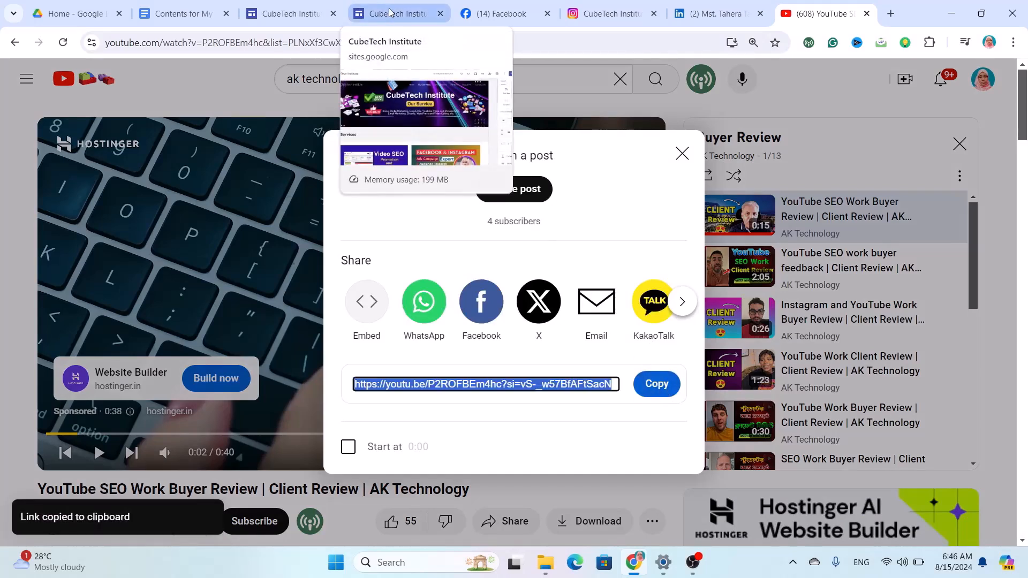
left_click(253, 16)
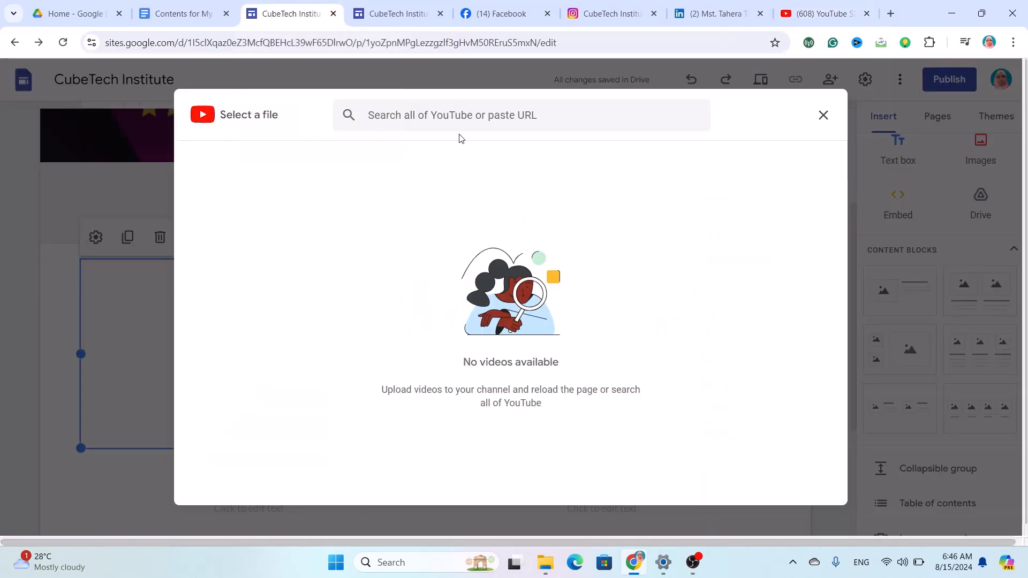
Paste the link to embed 'YouTube SEO Work Buyer Review' left, then choose YouTube for the right box.
left_click(472, 124)
key("ctrl+v")
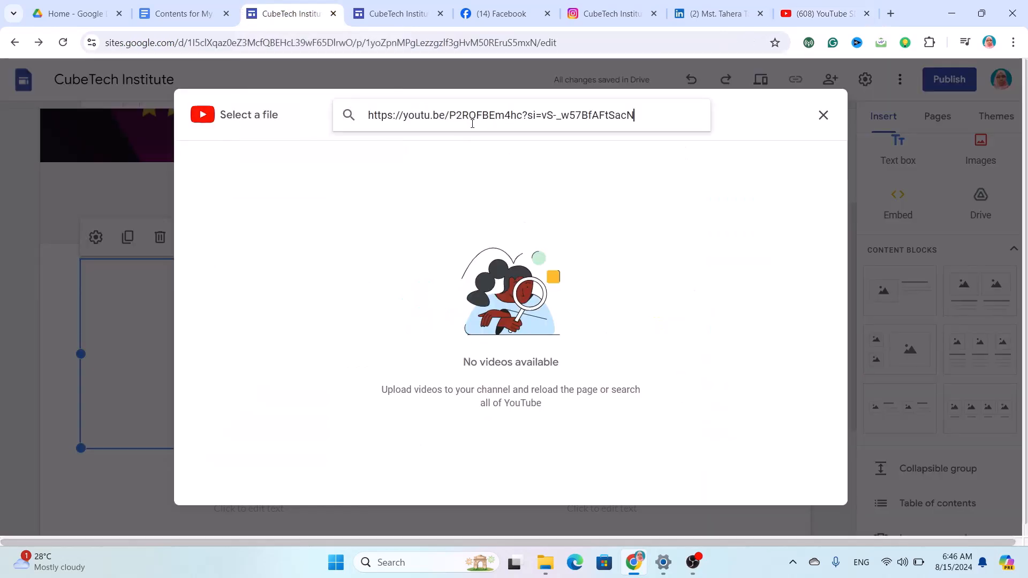
key("Return")
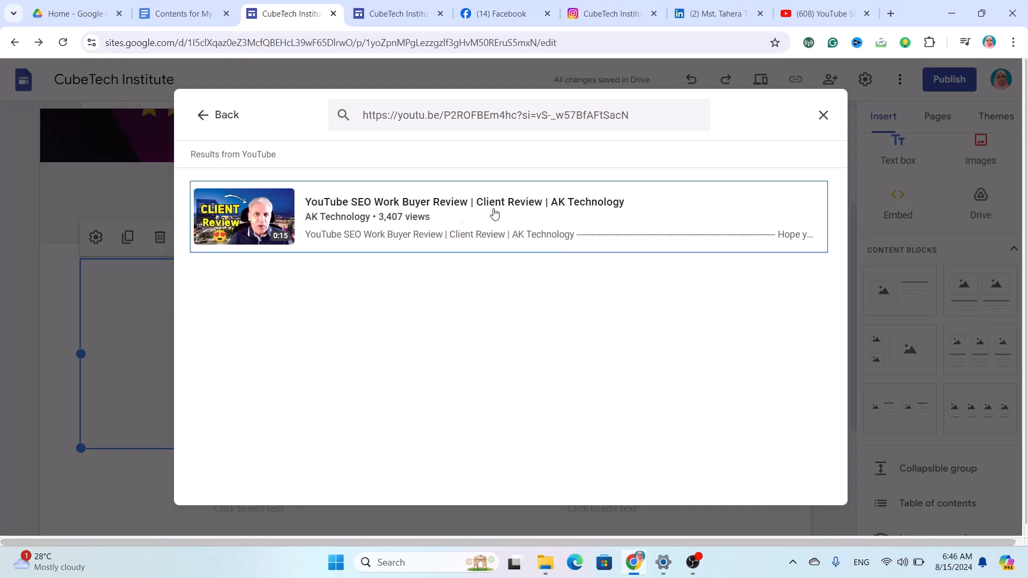
left_click(243, 211)
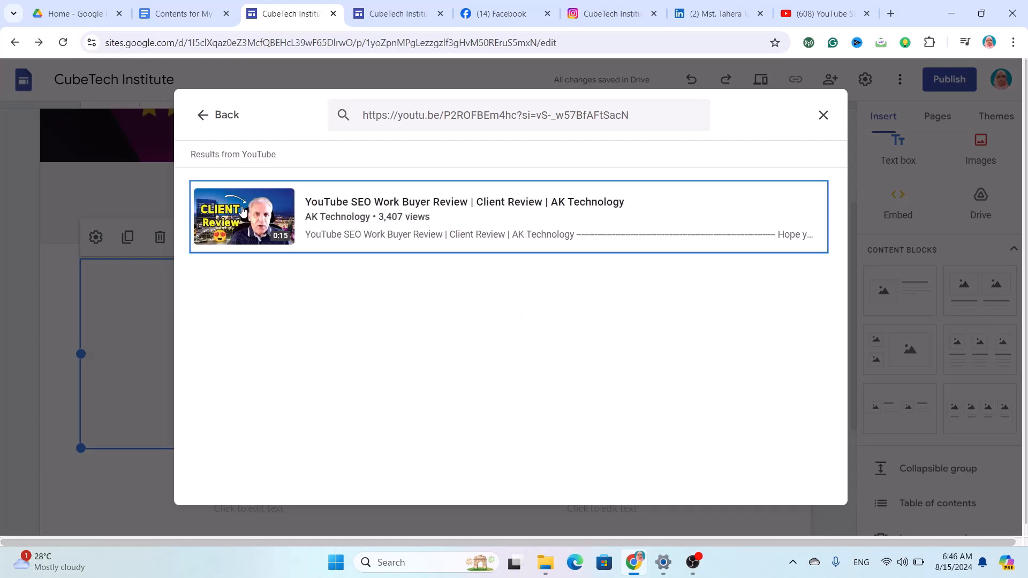
left_click(815, 491)
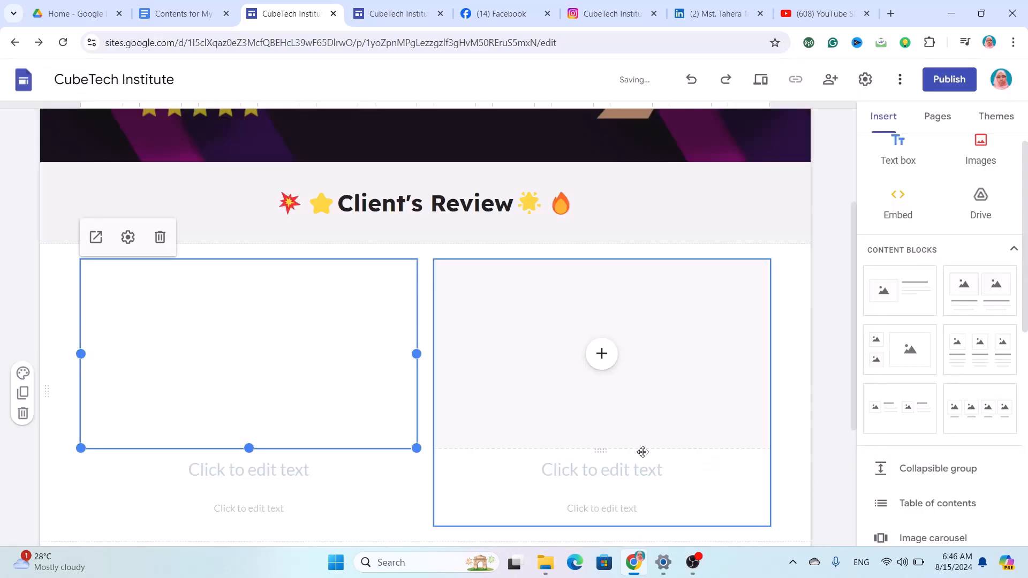
left_click(602, 353)
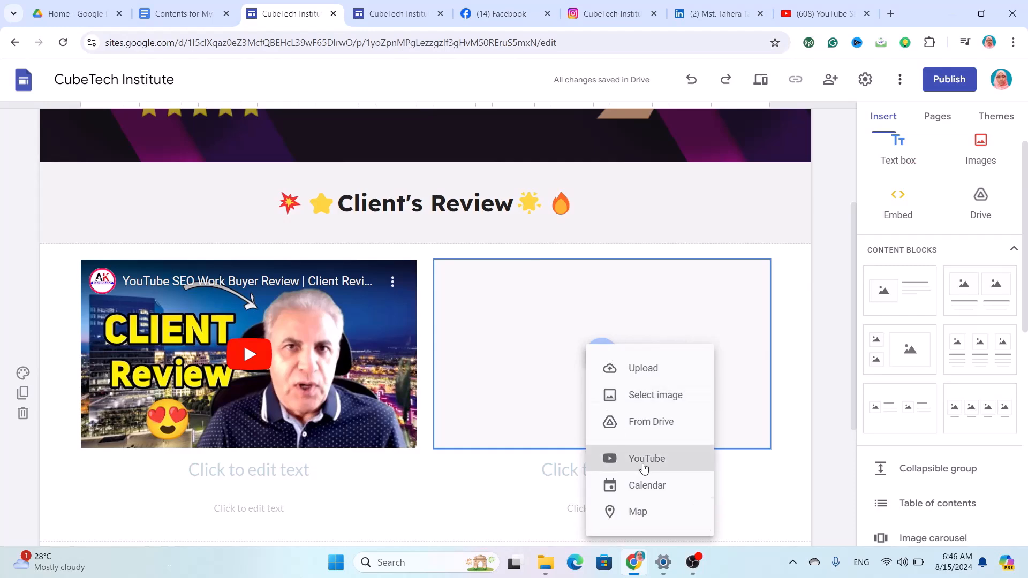
left_click(649, 458)
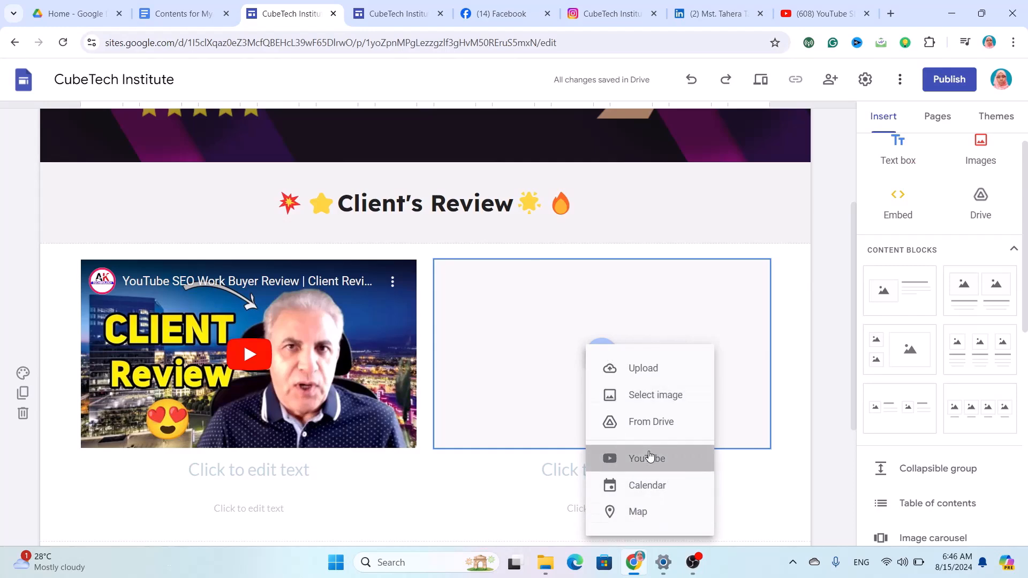
On the YouTube tab, copy the second Buyer Review video's share link.
left_click(805, 25)
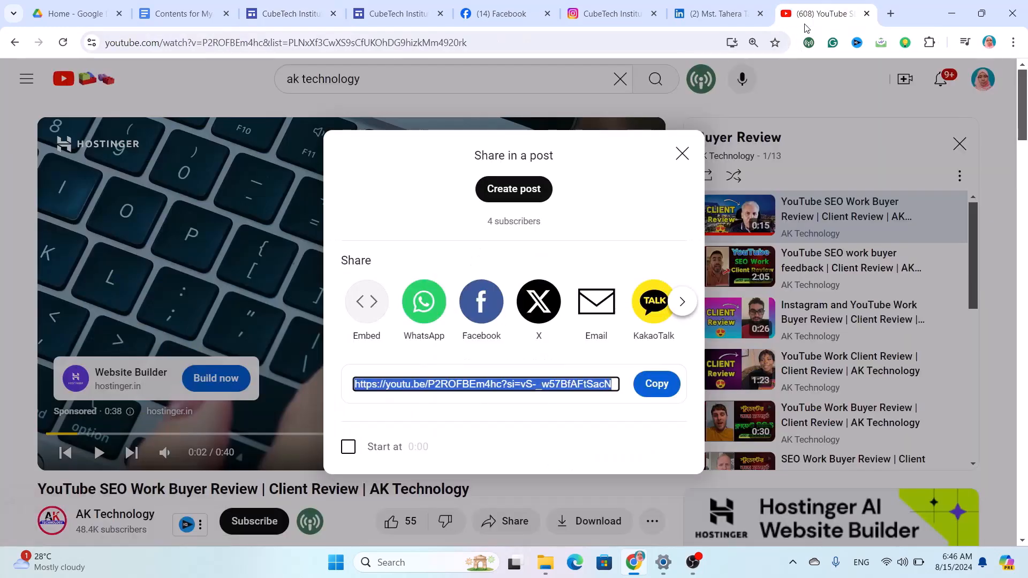
left_click(682, 154)
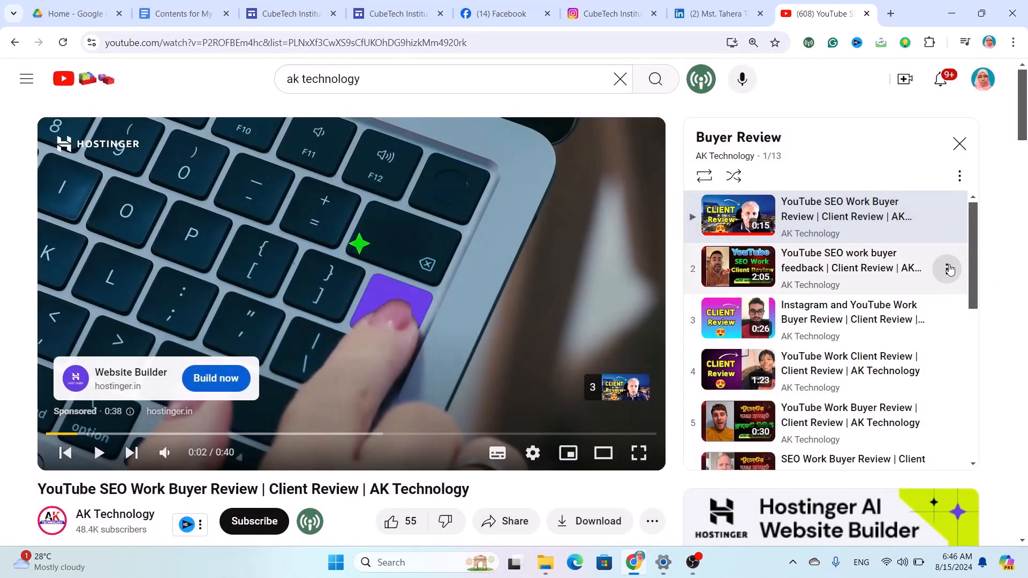
left_click(949, 269)
left_click(874, 379)
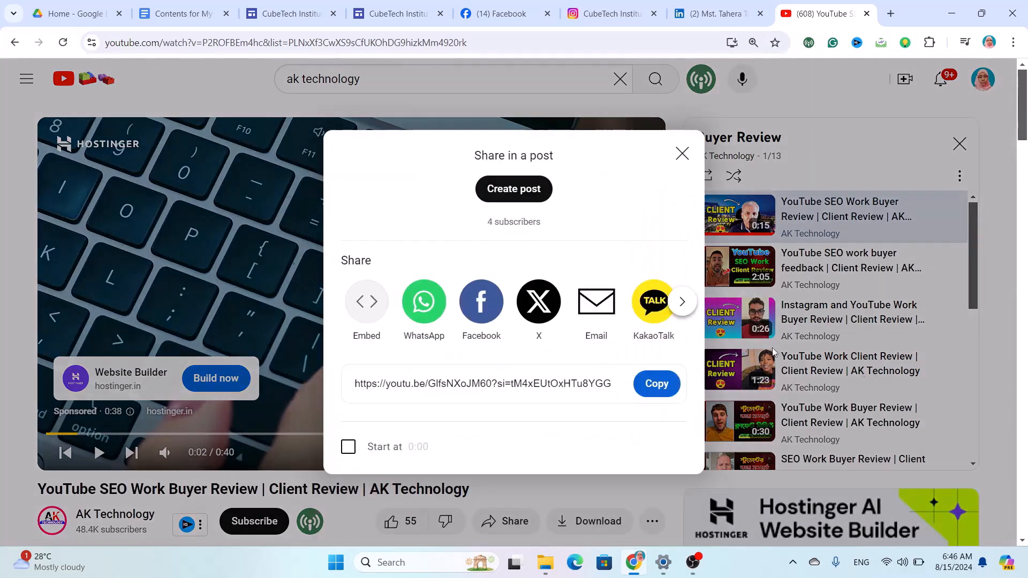
left_click(650, 381)
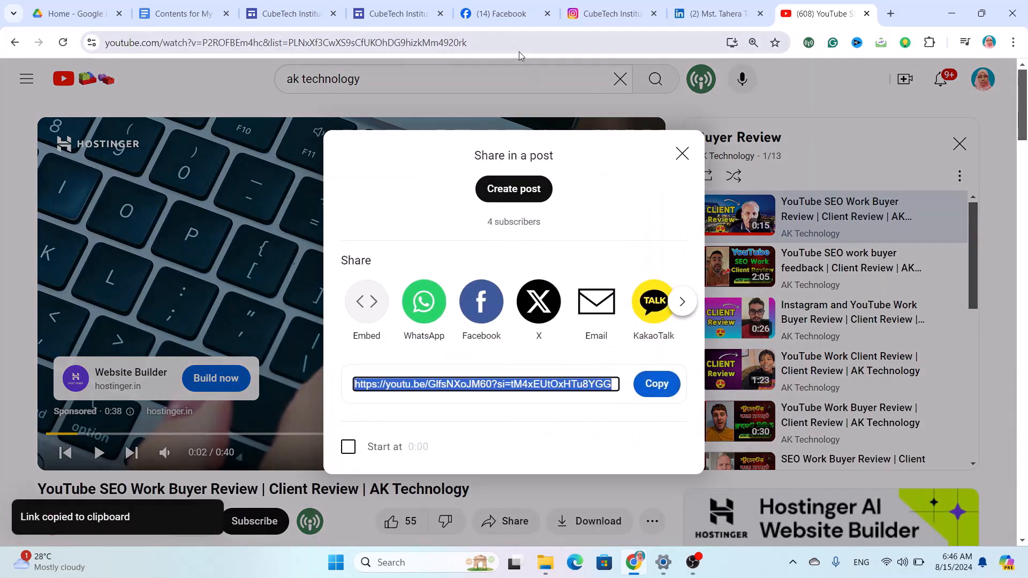
Paste the link into the site's video picker and select 'YouTube SEO work buyer feedback'.
left_click(294, 11)
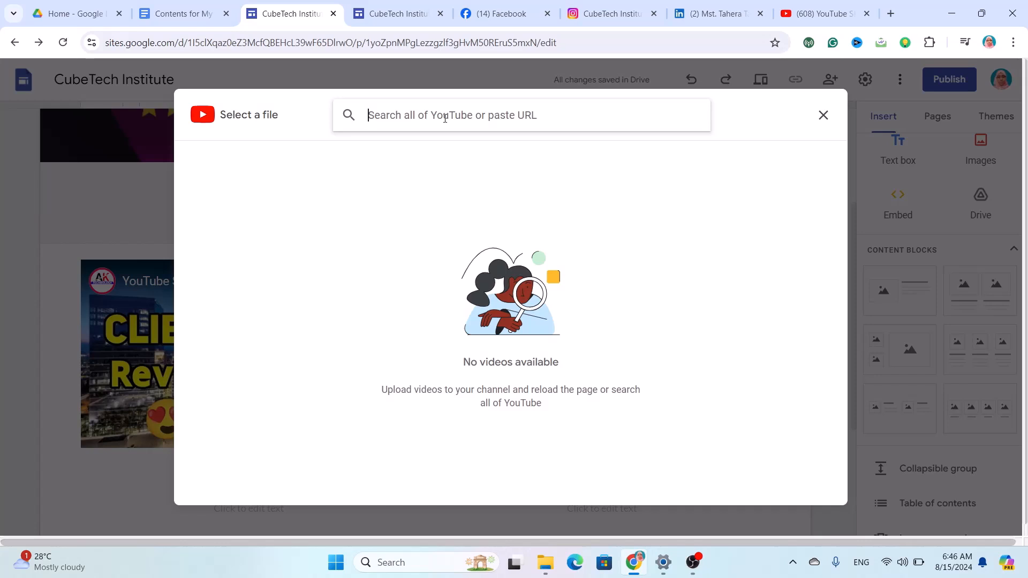
key("ctrl+v")
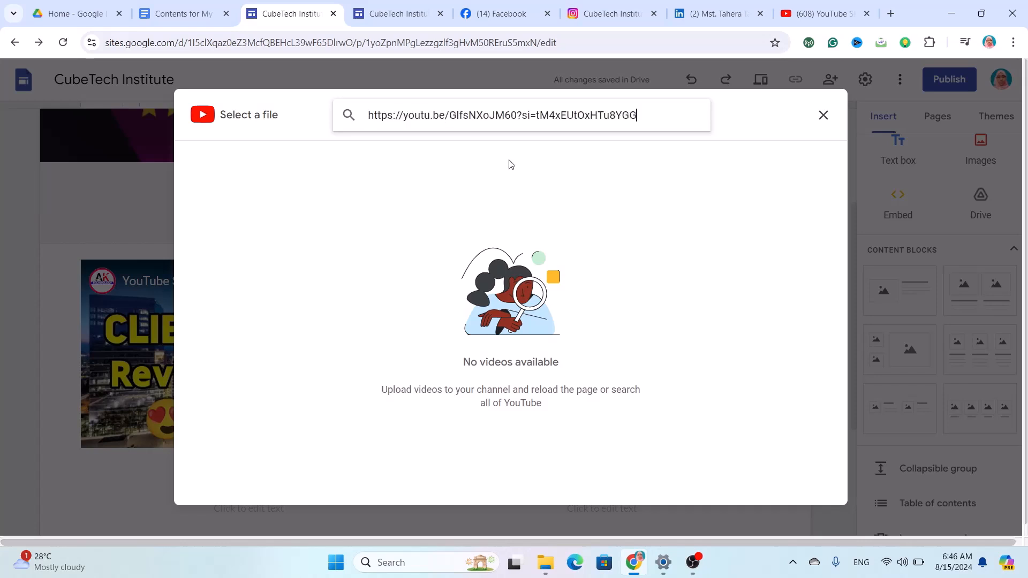
key("Return")
left_click(492, 224)
Insert the buyer feedback video into the right review box.
left_click(809, 483)
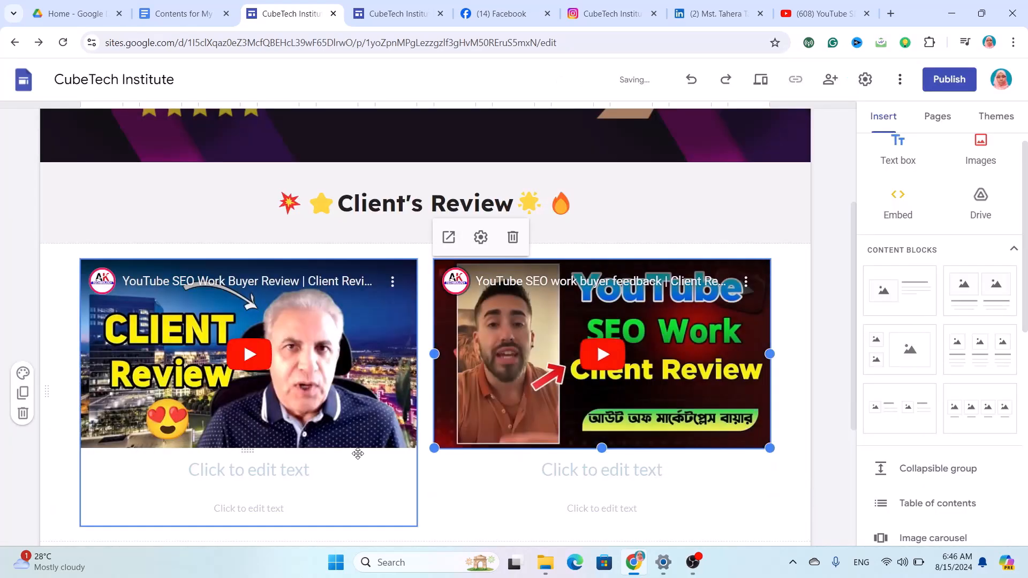
scroll(356, 482, "down", 4)
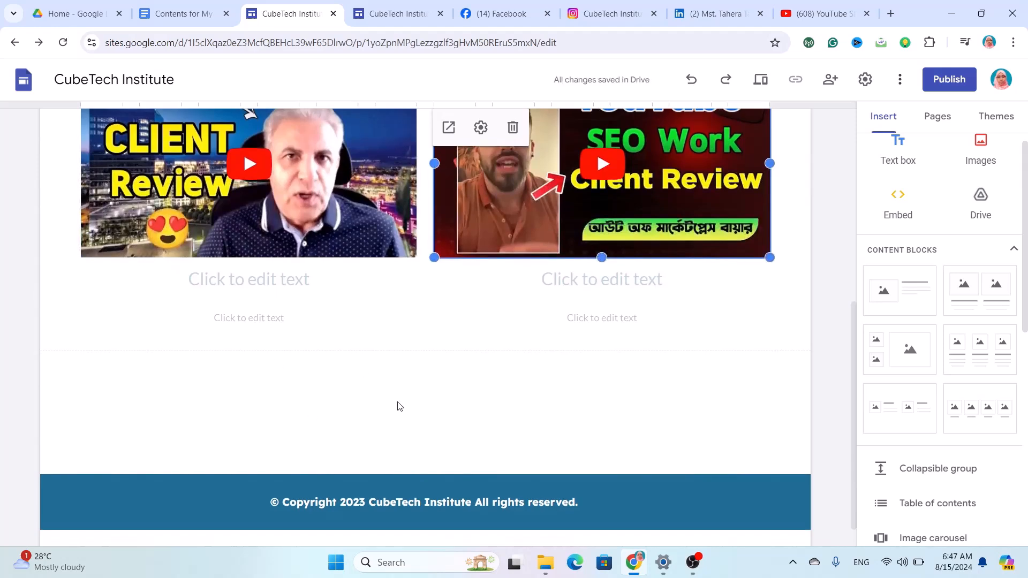
left_click(399, 407)
Add a two-image block below the review videos and choose YouTube for its left card.
left_click(955, 301)
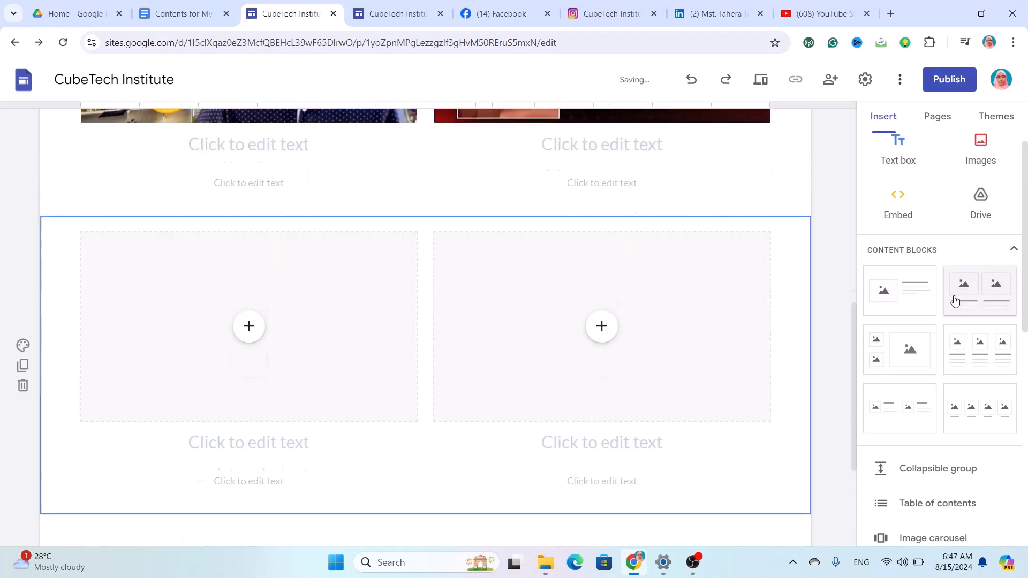
scroll(630, 322, "up", 5)
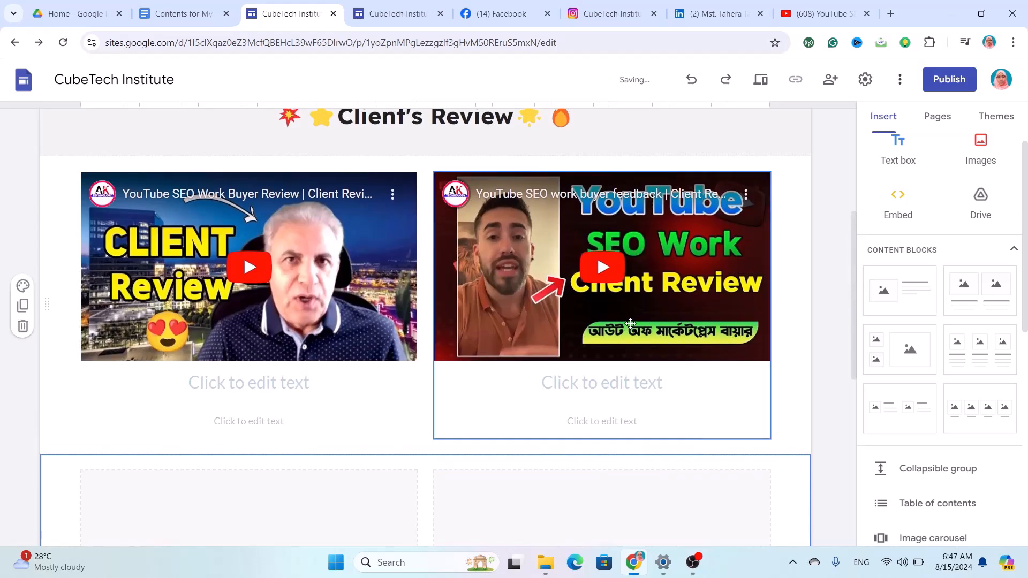
scroll(631, 321, "down", 6)
scroll(384, 225, "up", 2)
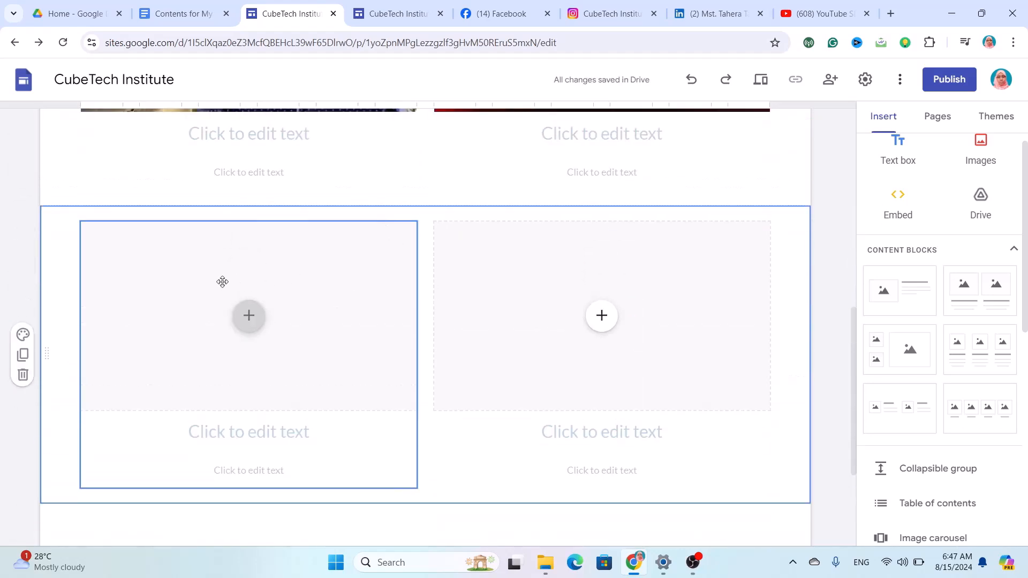
left_click(261, 328)
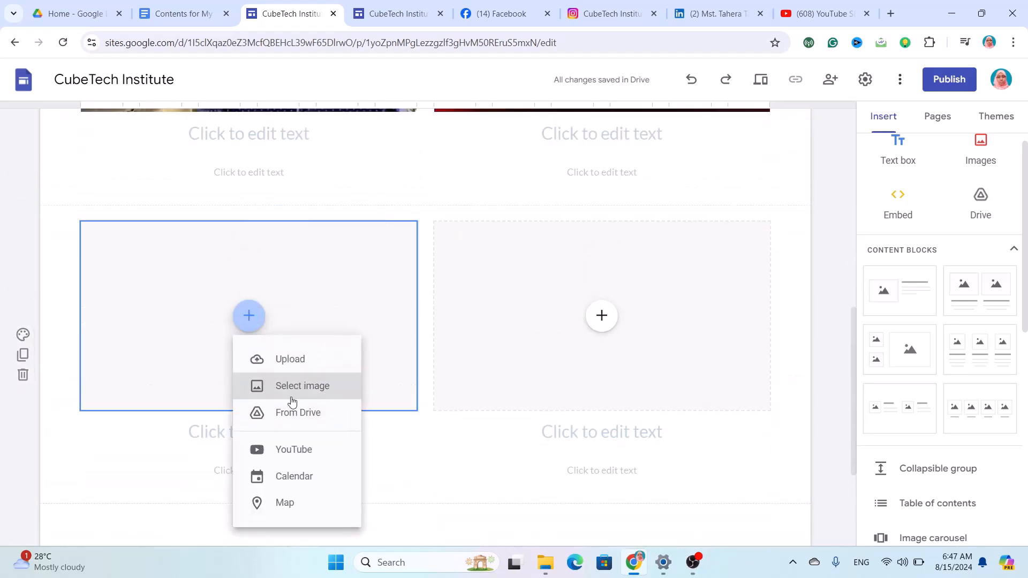
left_click(307, 444)
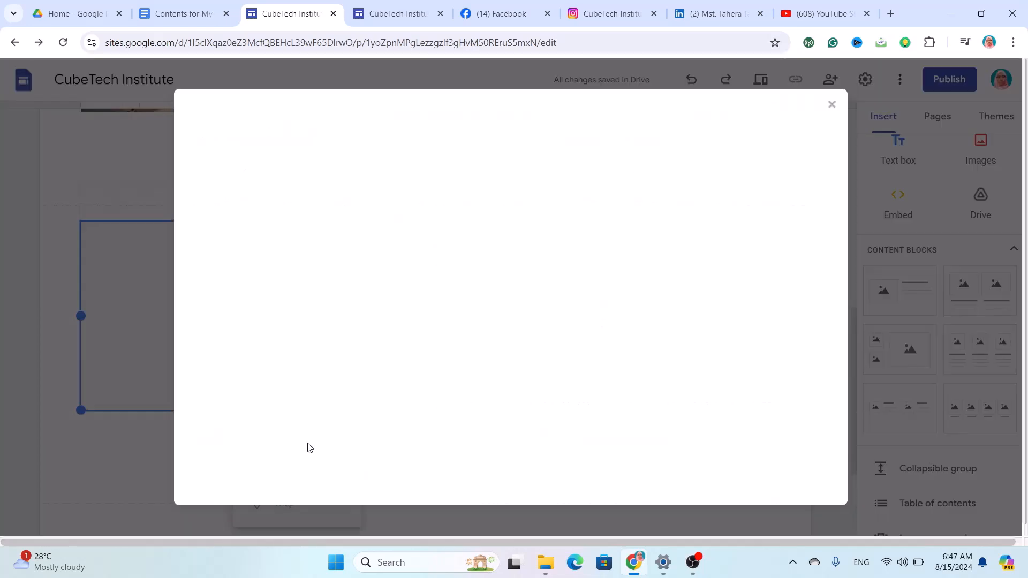
Copy the share link of the third playlist video, 'Instagram and YouTube Work Buyer Review'.
left_click(821, 16)
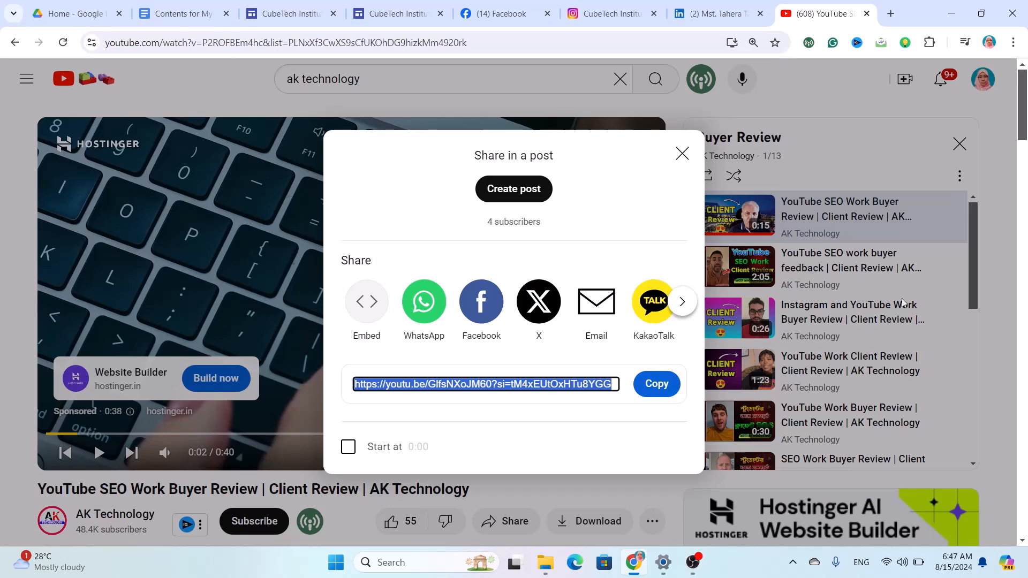
left_click(919, 305)
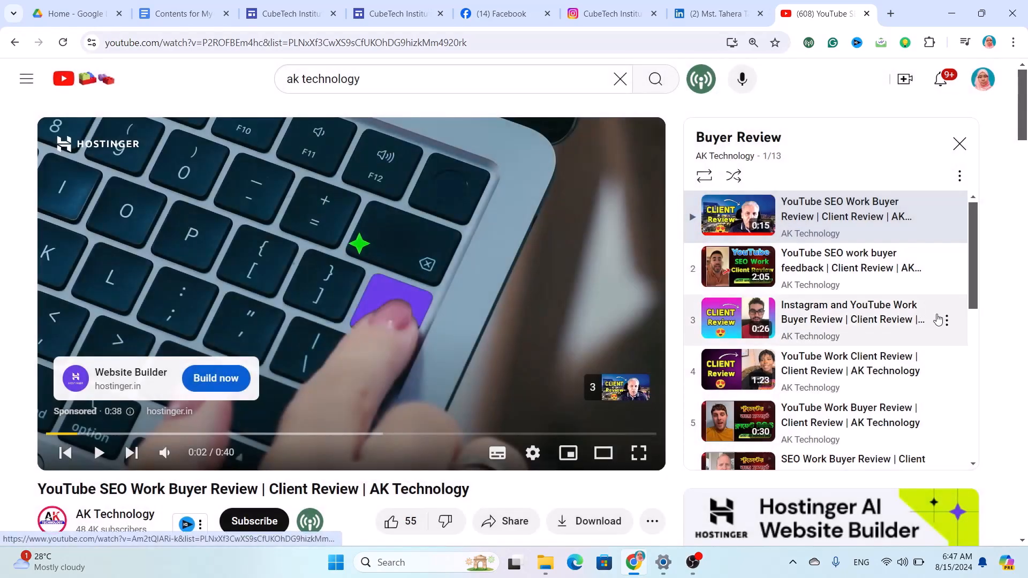
left_click(946, 321)
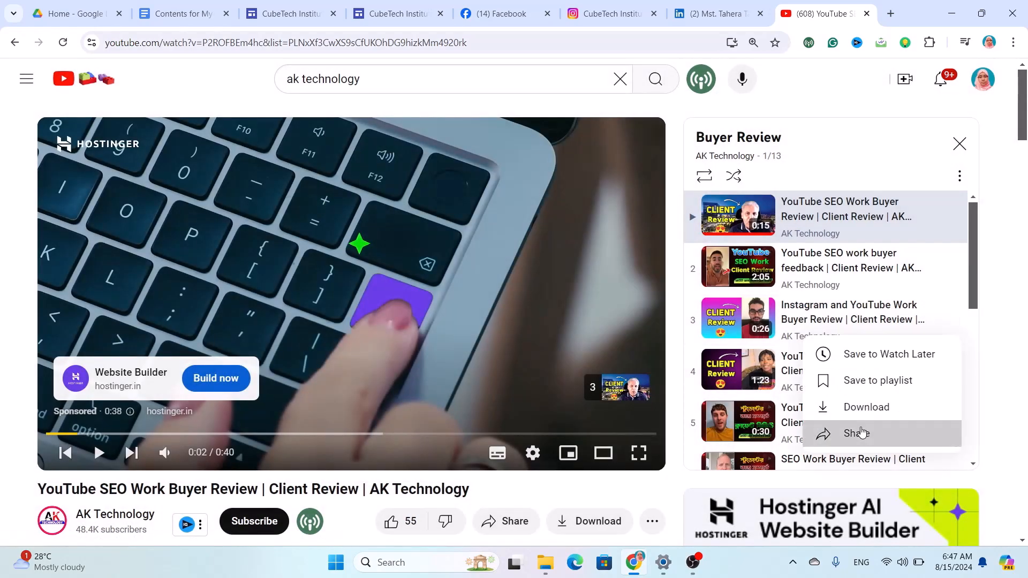
left_click(859, 427)
left_click(657, 384)
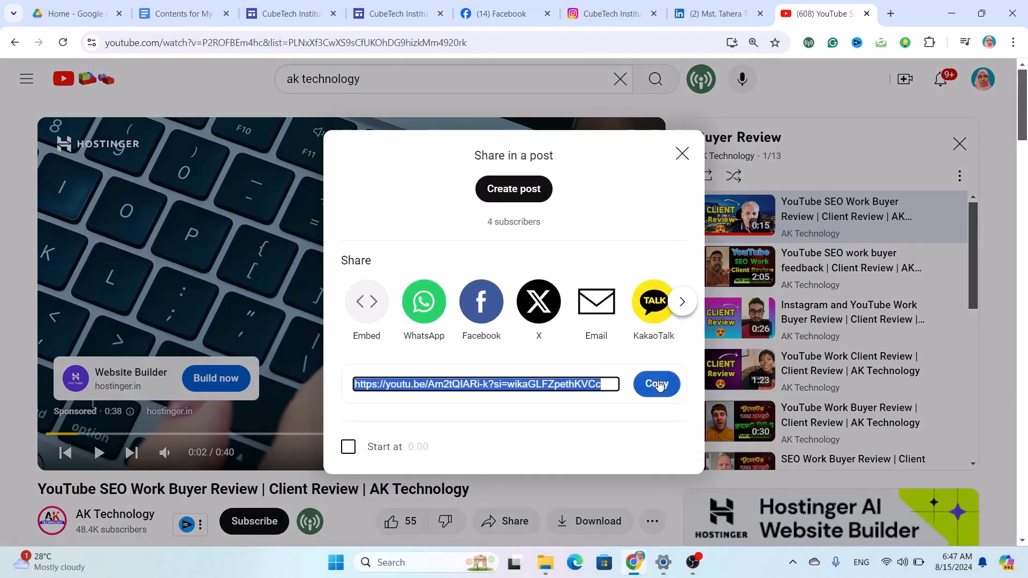
Embed 'Instagram and YouTube Work Buyer Review' in the left box, then start a YouTube embed in the right box.
left_click(287, 7)
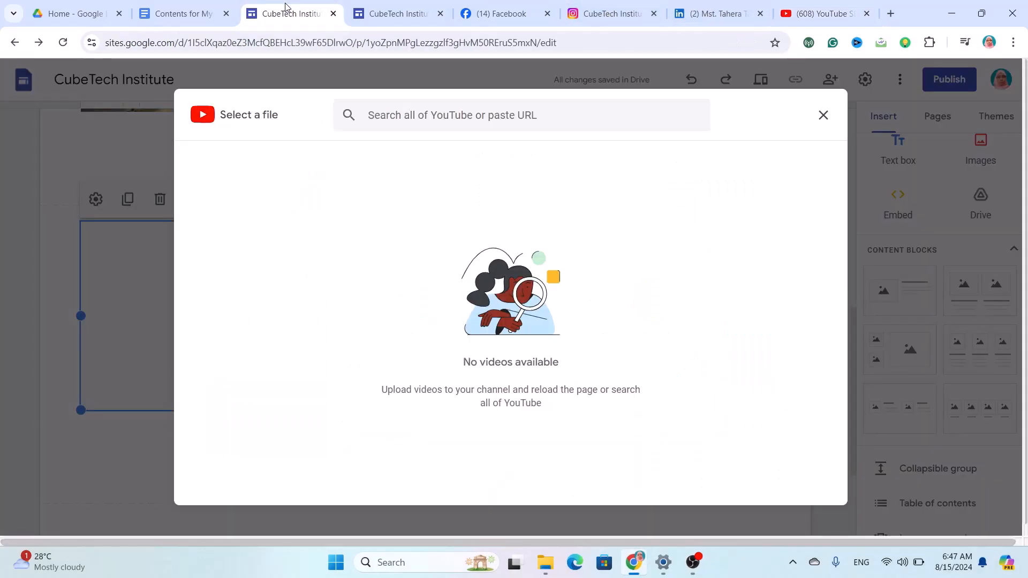
left_click(414, 122)
key("ctrl+v")
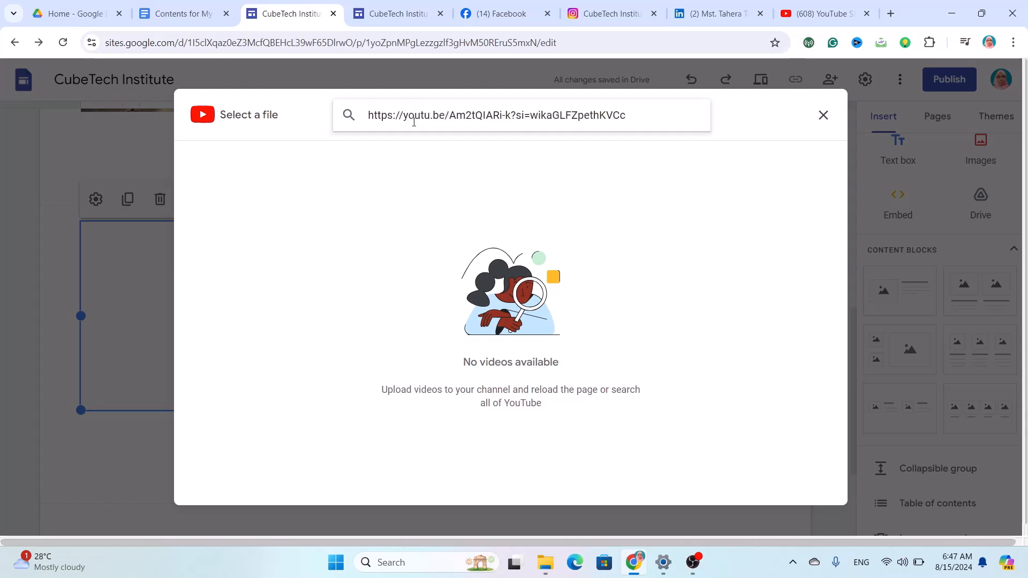
key("Return")
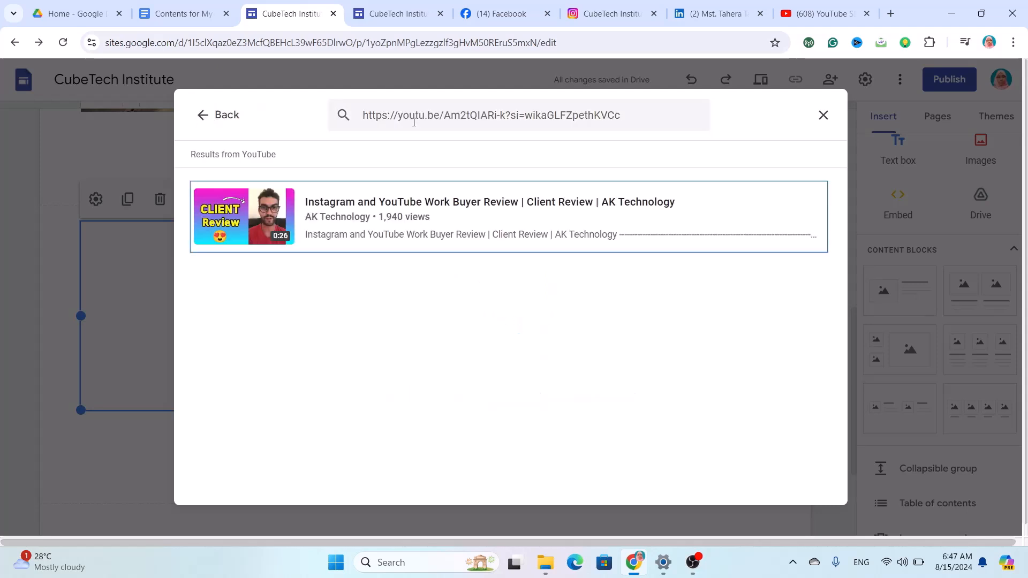
key("Return")
left_click(569, 234)
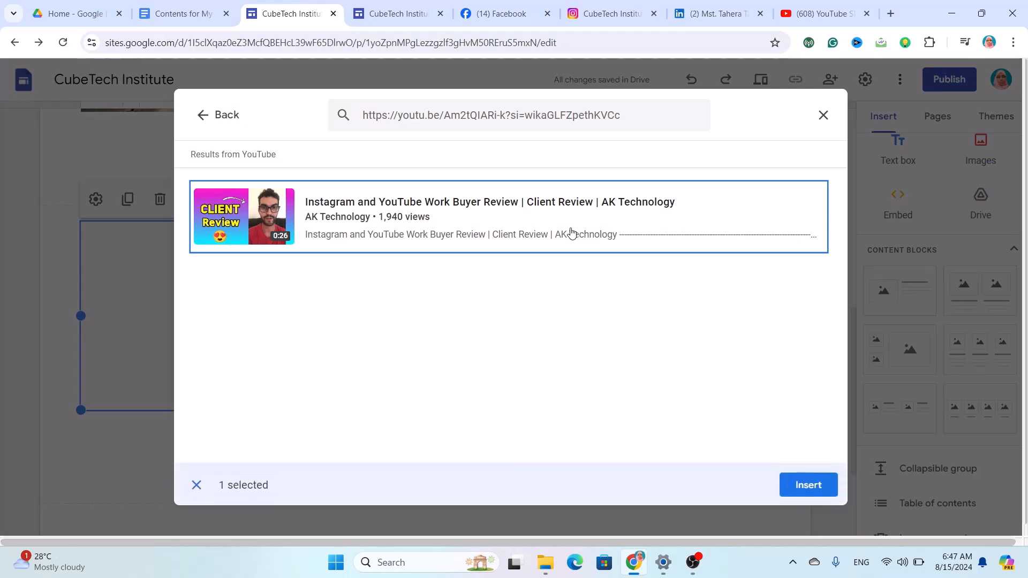
left_click(808, 486)
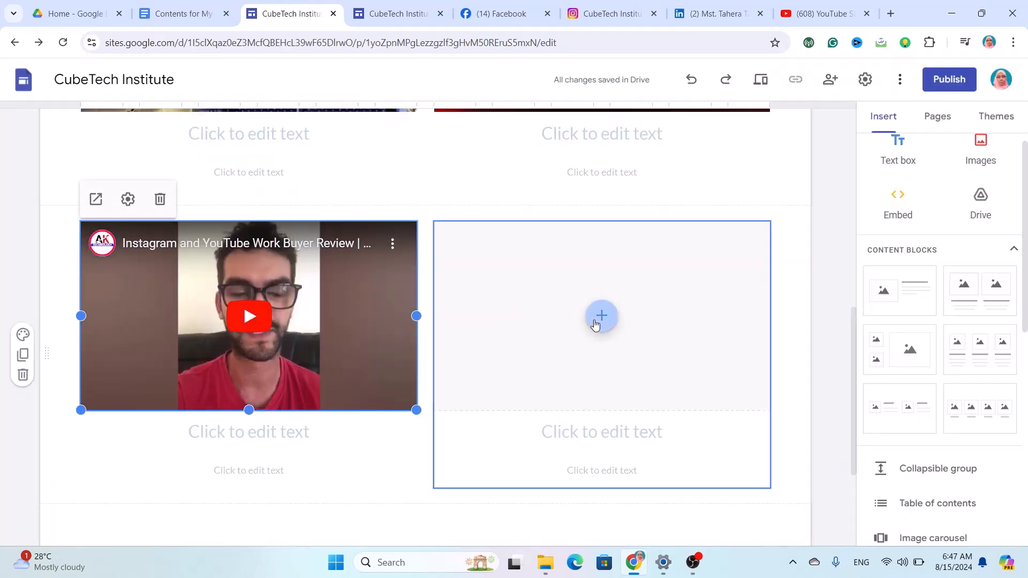
left_click(598, 319)
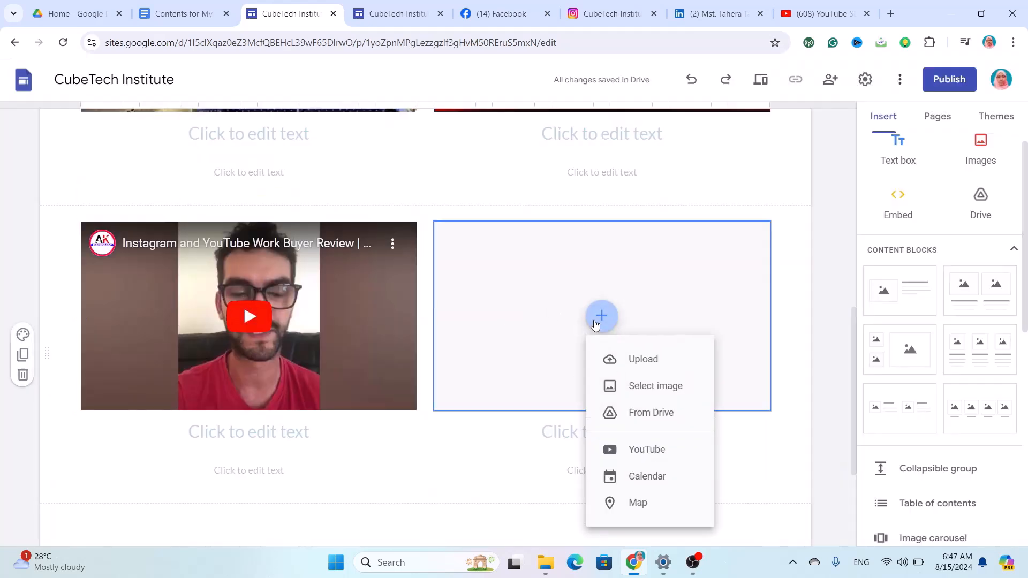
left_click(632, 459)
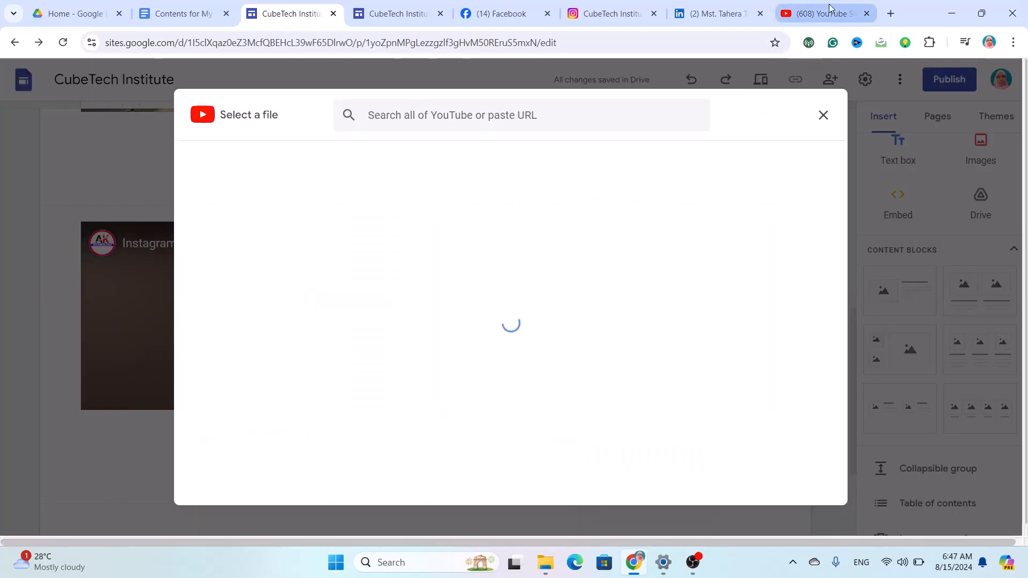
Copy the share link of the fourth playlist video, 'YouTube Work Client Review', and return to Sites.
left_click(801, 12)
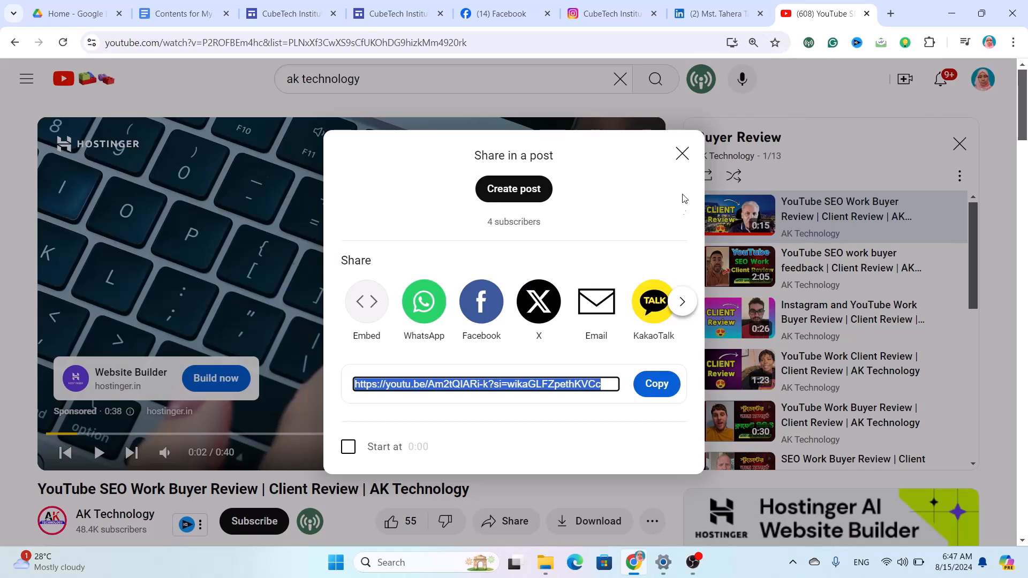
left_click(690, 154)
scroll(835, 315, "down", 2)
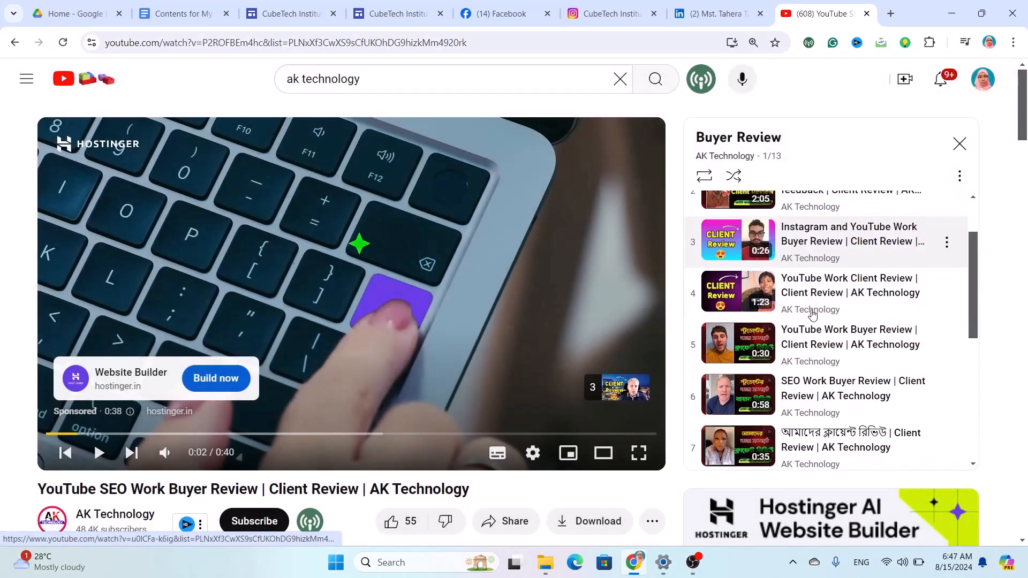
left_click(946, 295)
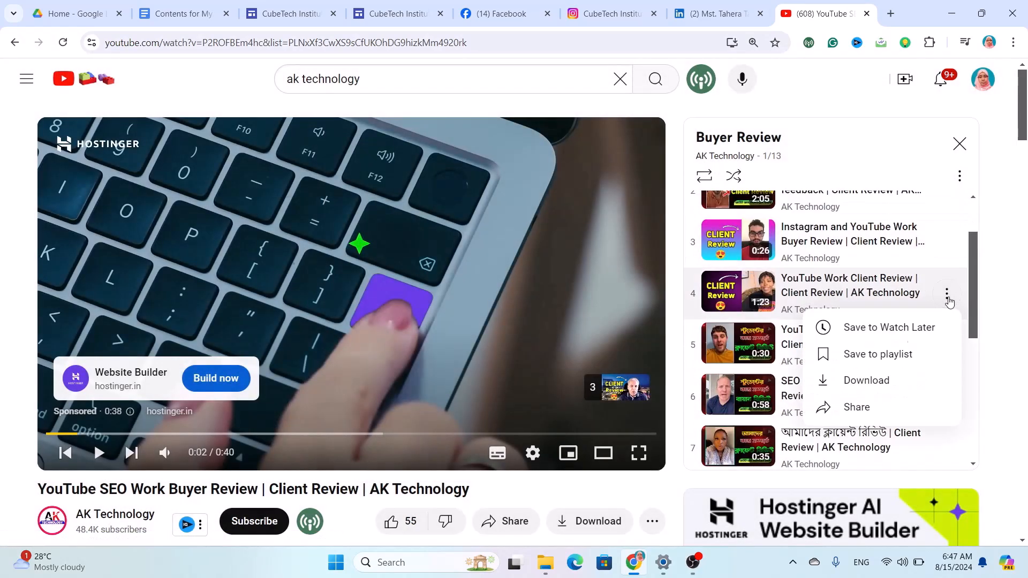
left_click(866, 417)
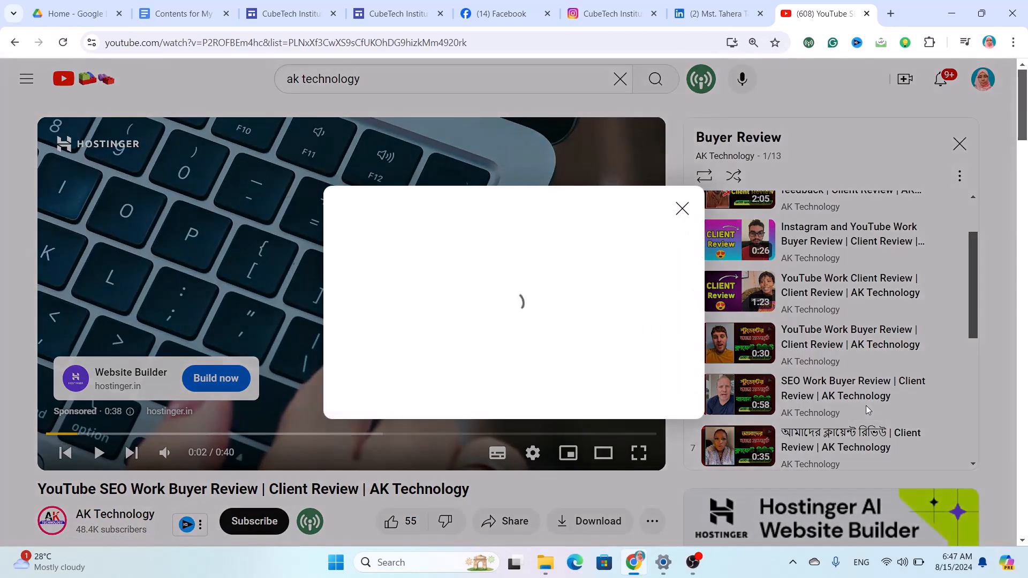
left_click(661, 383)
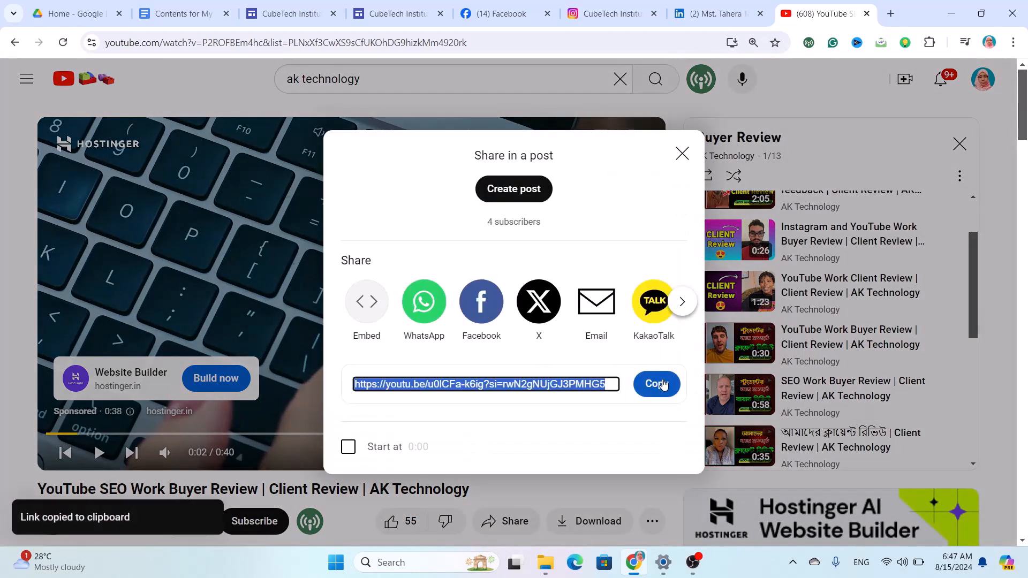
left_click(288, 11)
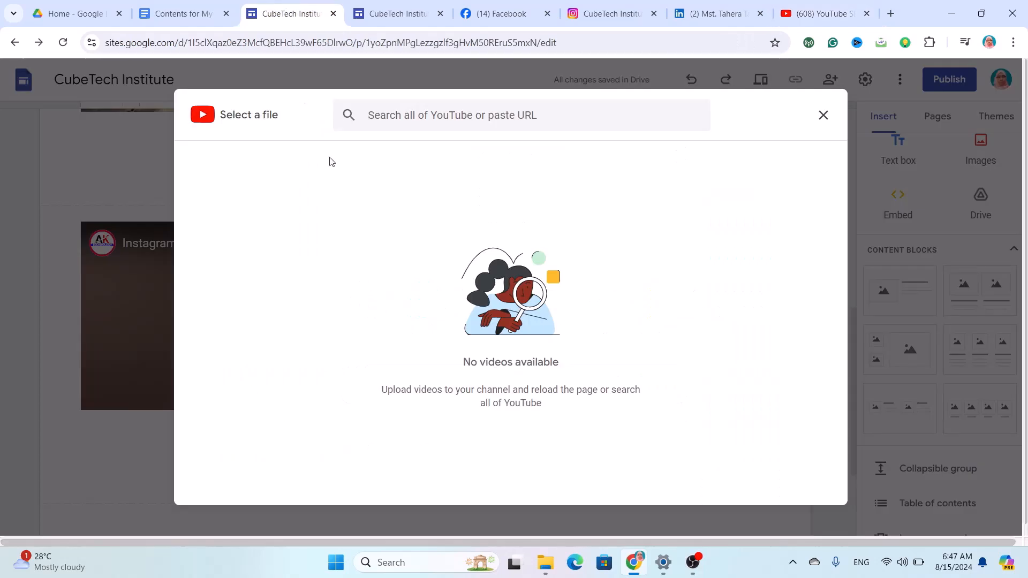
Embed 'YouTube Work Client Review' in the right box from the pasted link.
left_click(451, 116)
key("ctrl+v")
key("Return")
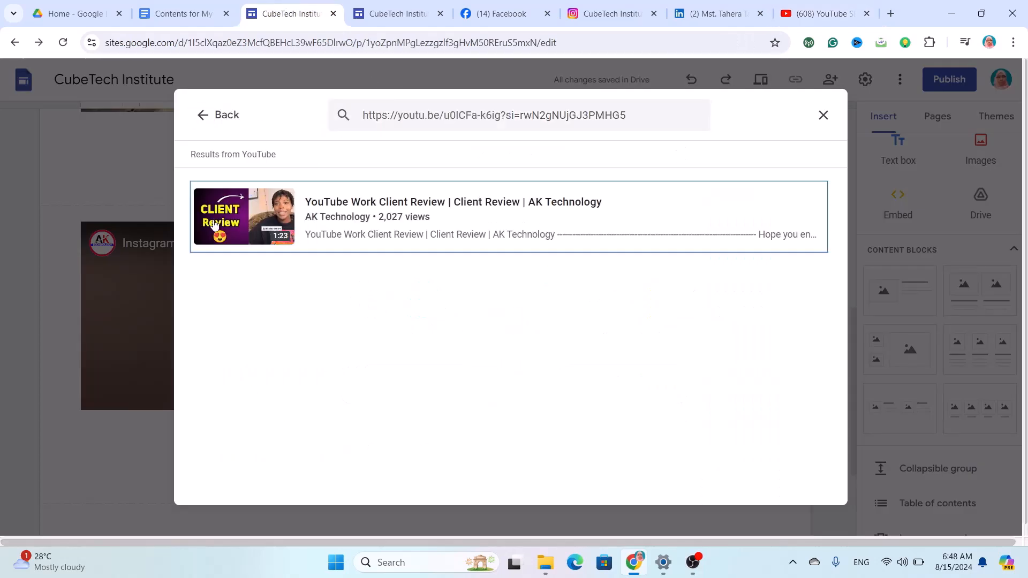
left_click(270, 223)
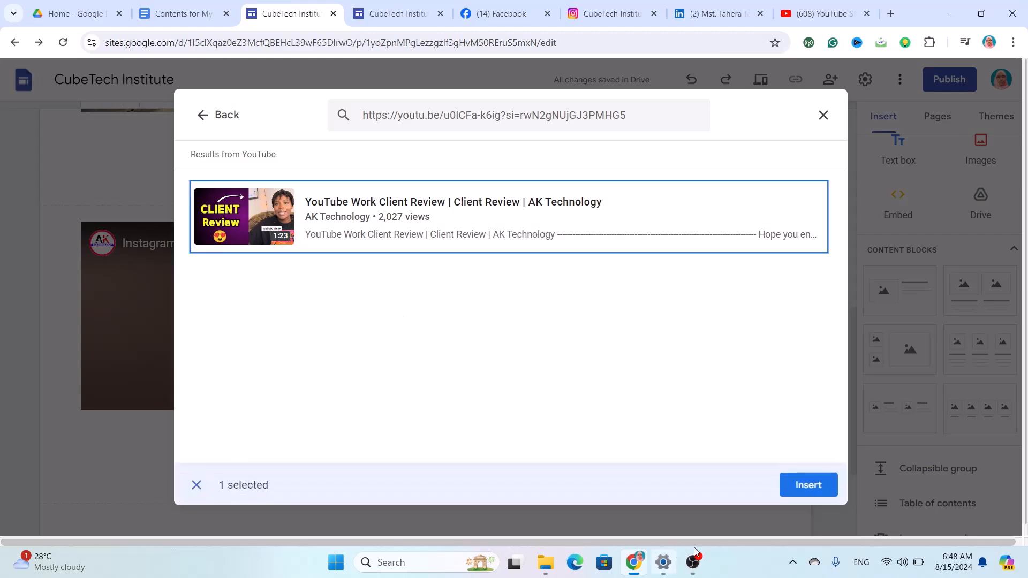
left_click(808, 486)
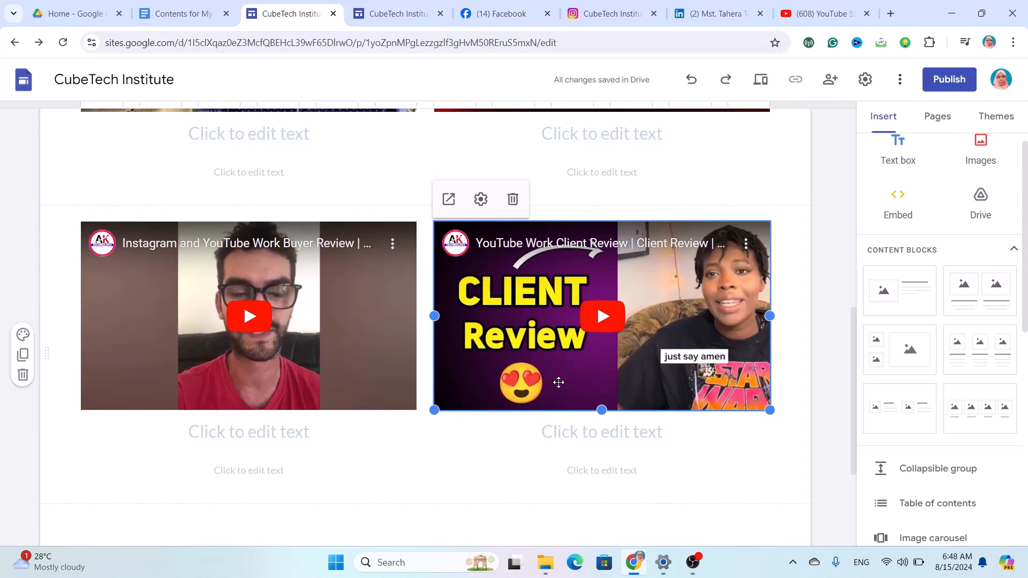
scroll(631, 474, "up", 10)
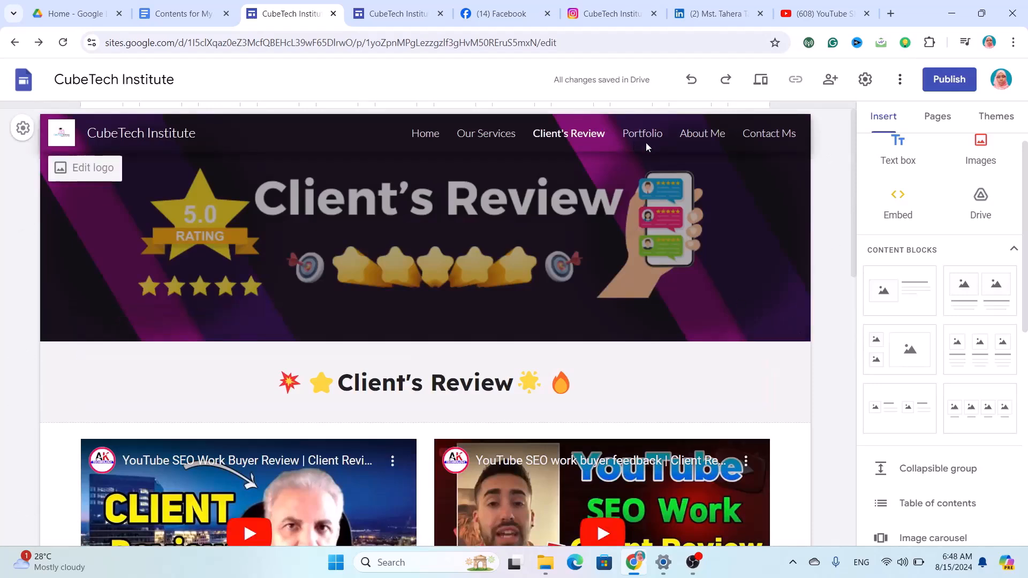
Open the Portfolio page and delete its header title text.
left_click(646, 142)
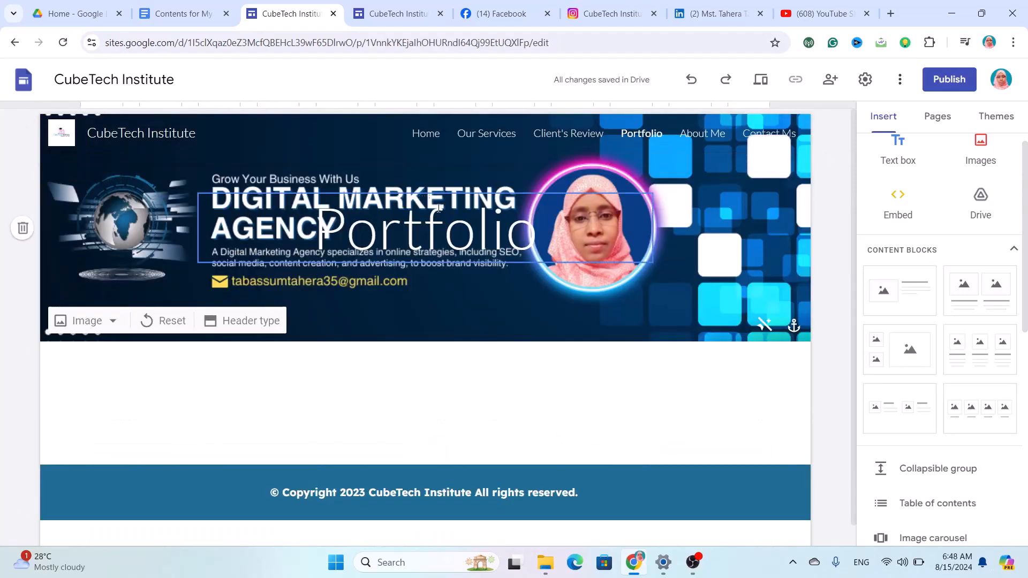
left_click(433, 236)
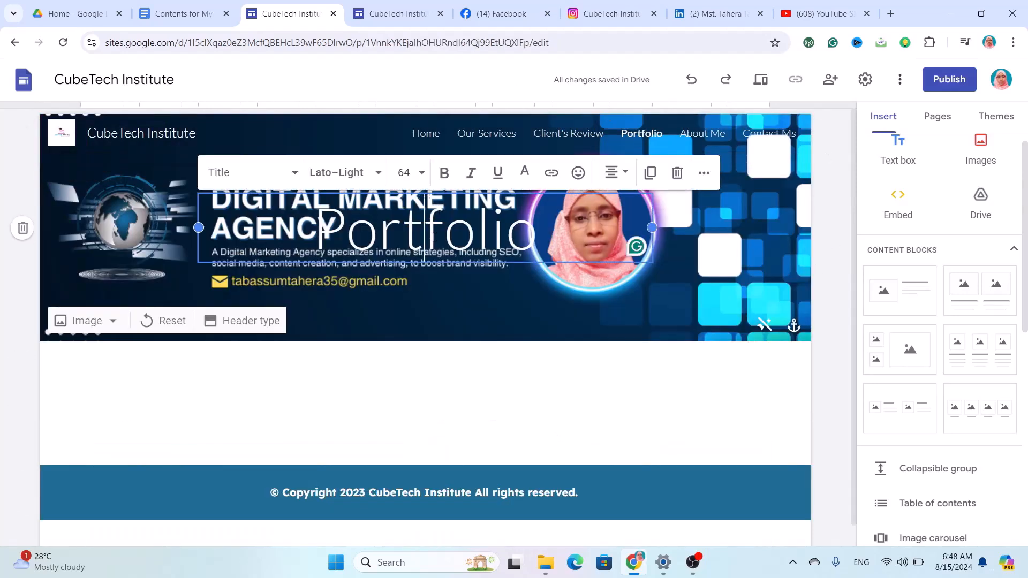
left_click(680, 174)
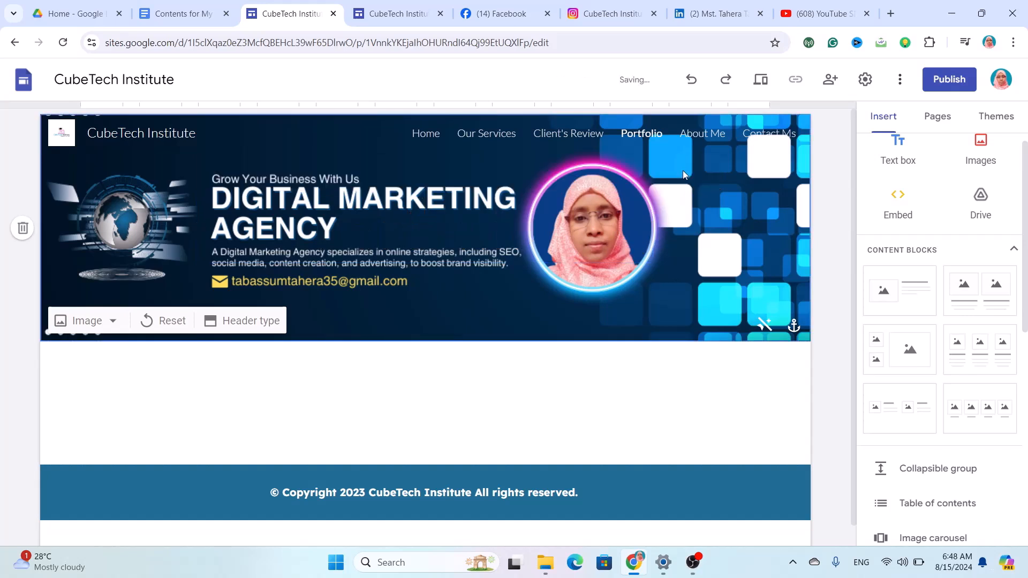
Upload 'digital marketing Agency.png F1.png' as the header image and turn off its darkening overlay.
left_click(101, 328)
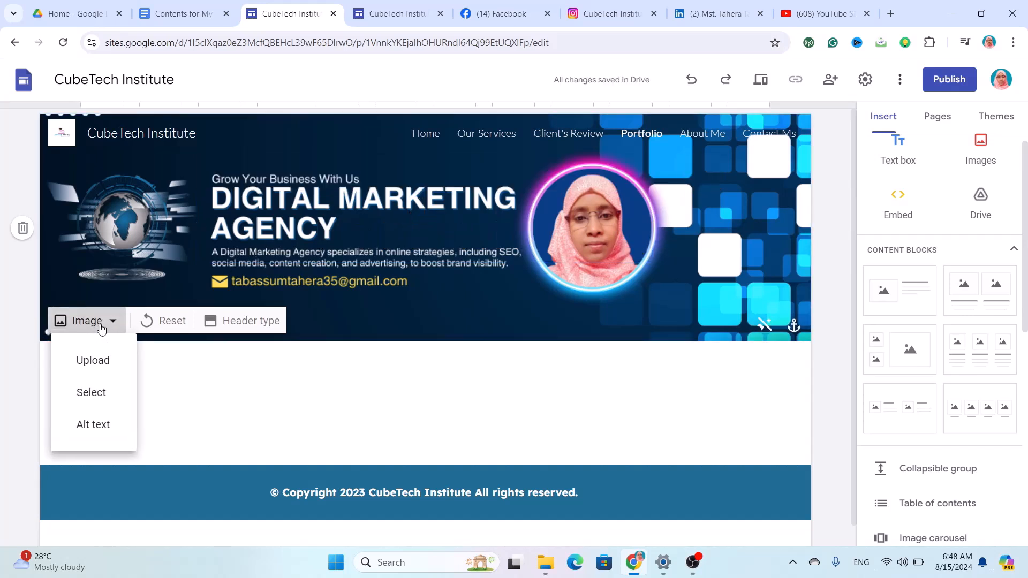
left_click(109, 364)
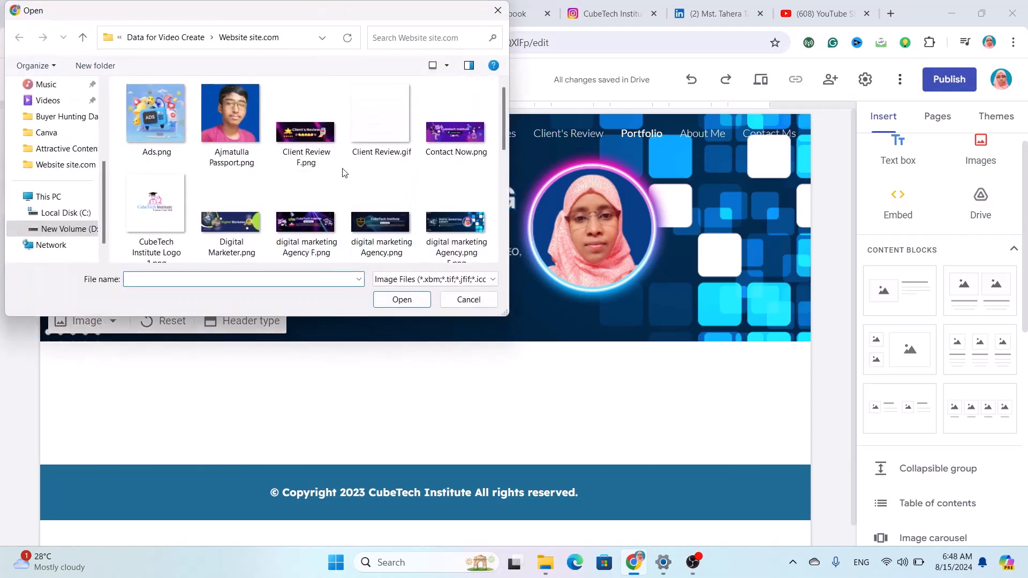
scroll(323, 196, "down", 2)
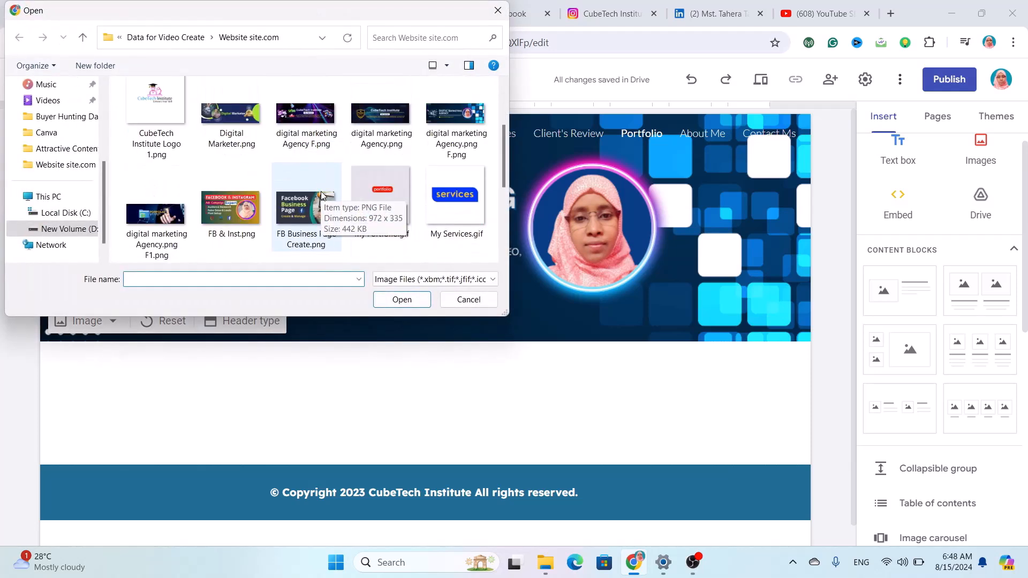
left_click(156, 214)
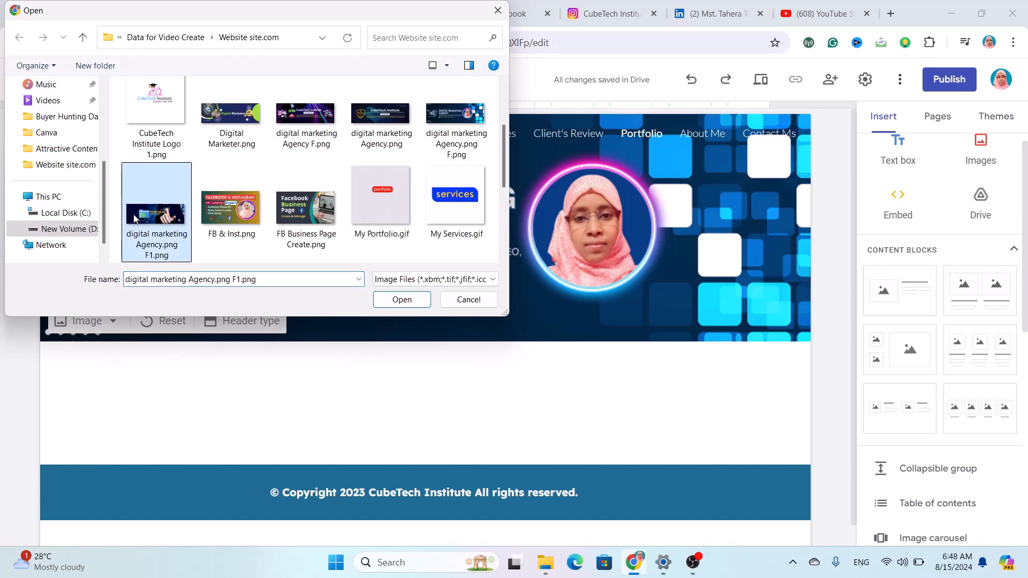
left_click(410, 303)
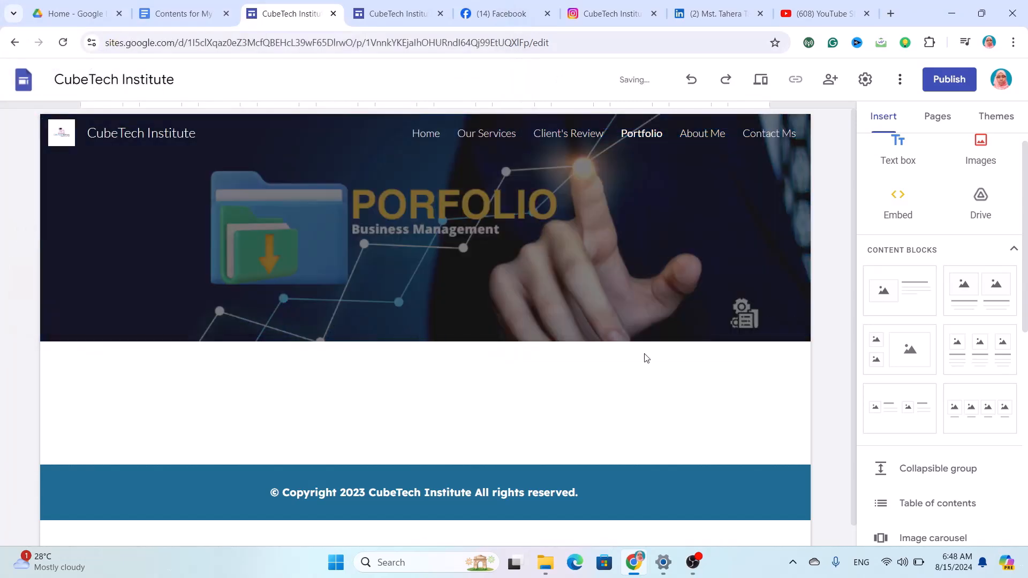
left_click(768, 328)
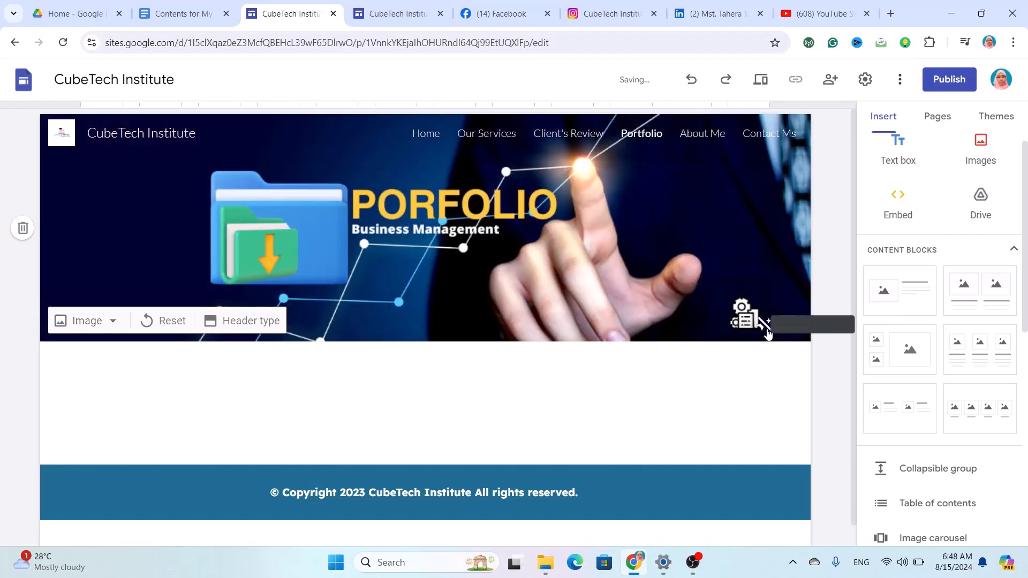
scroll(594, 413, "down", 1)
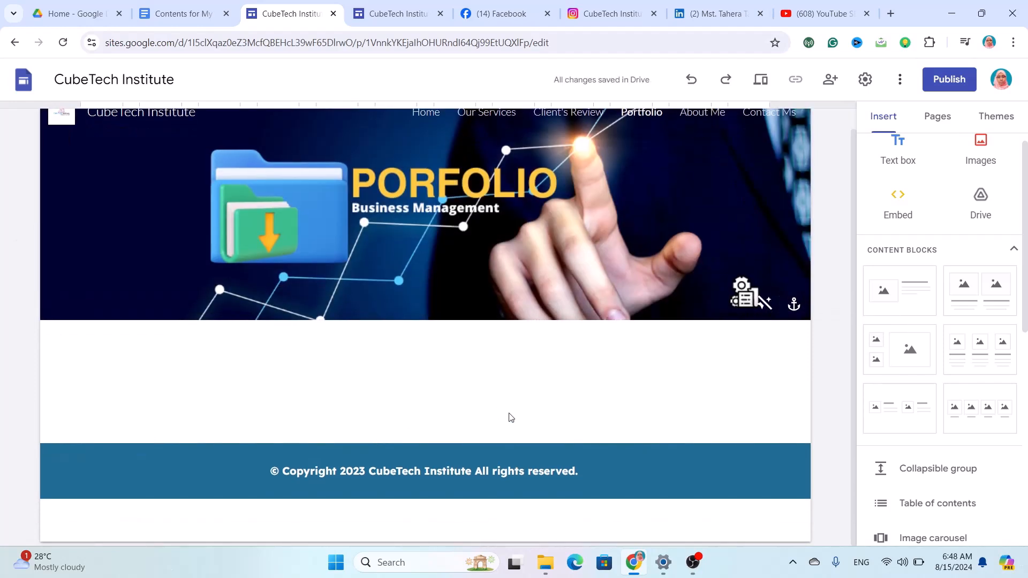
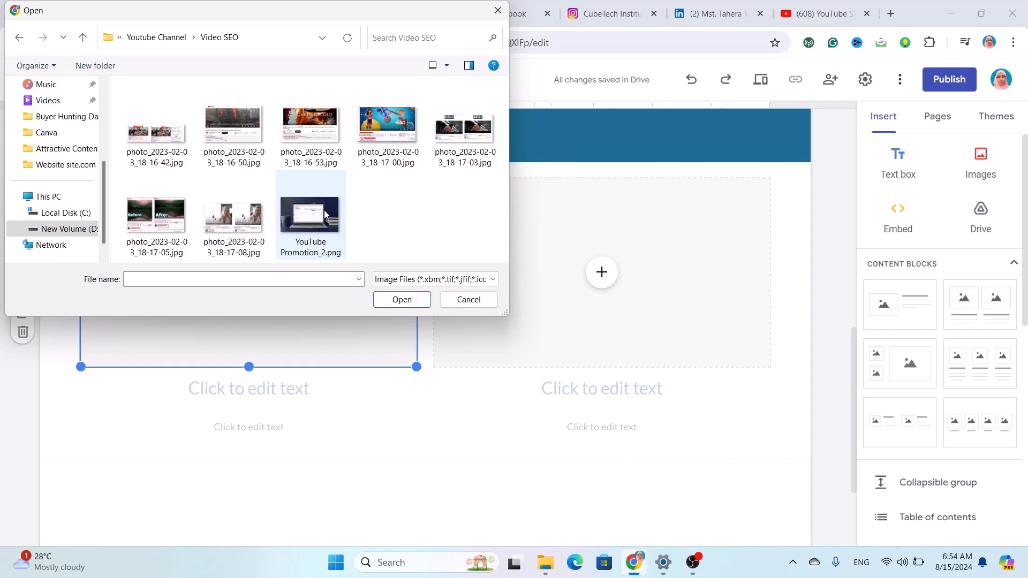
Upload photo 18-17-08 to the left slot and Before/After photo 18-17-03 to the right, then add a text box below.
left_click(225, 216)
left_click(402, 299)
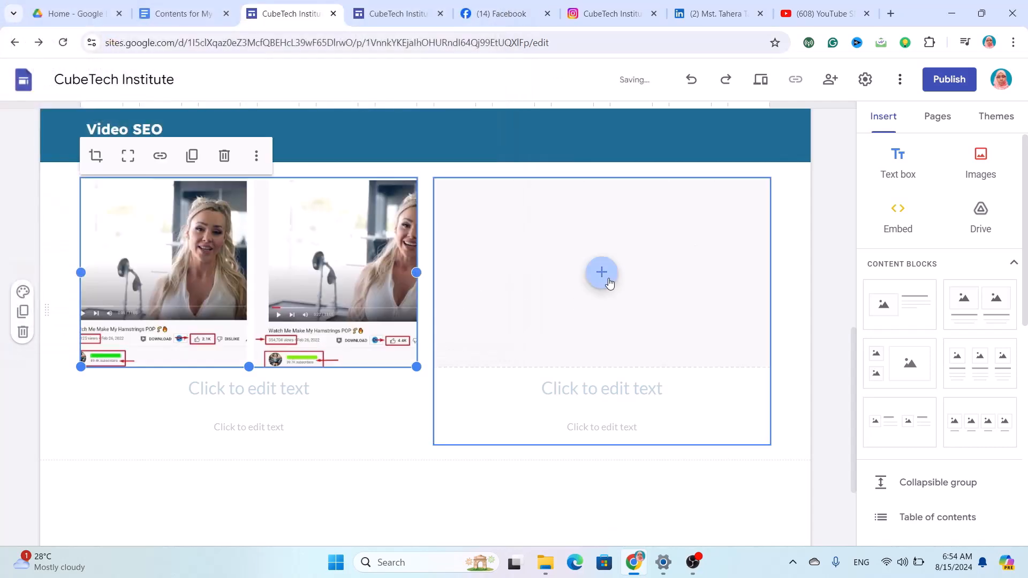
left_click(614, 282)
left_click(684, 321)
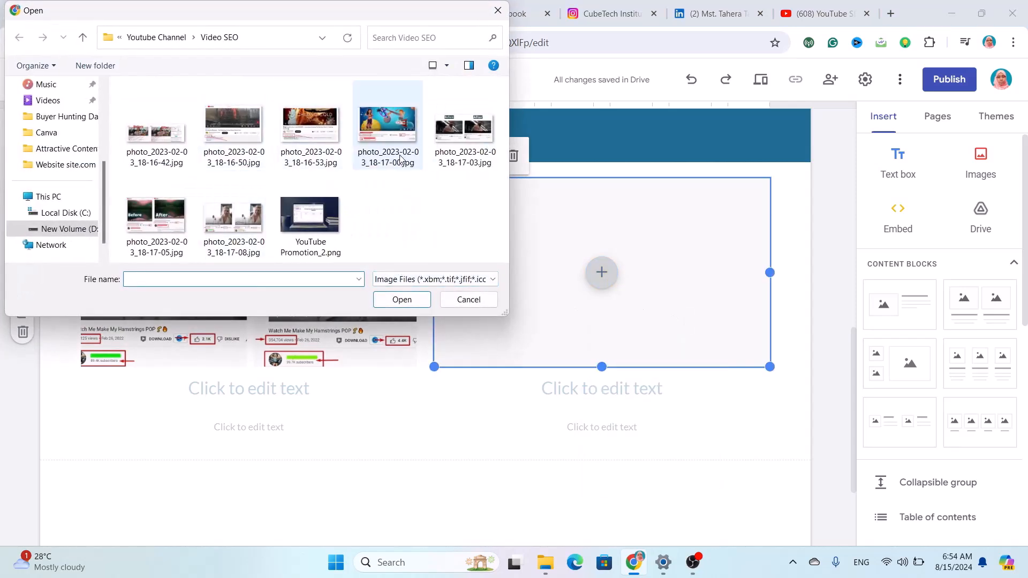
left_click(440, 150)
left_click(402, 300)
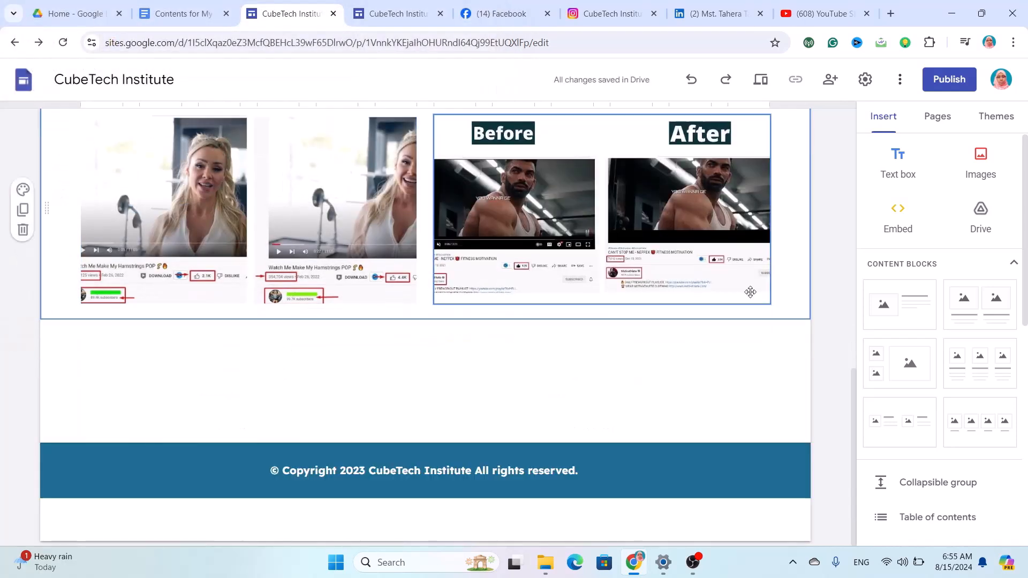
left_click(892, 156)
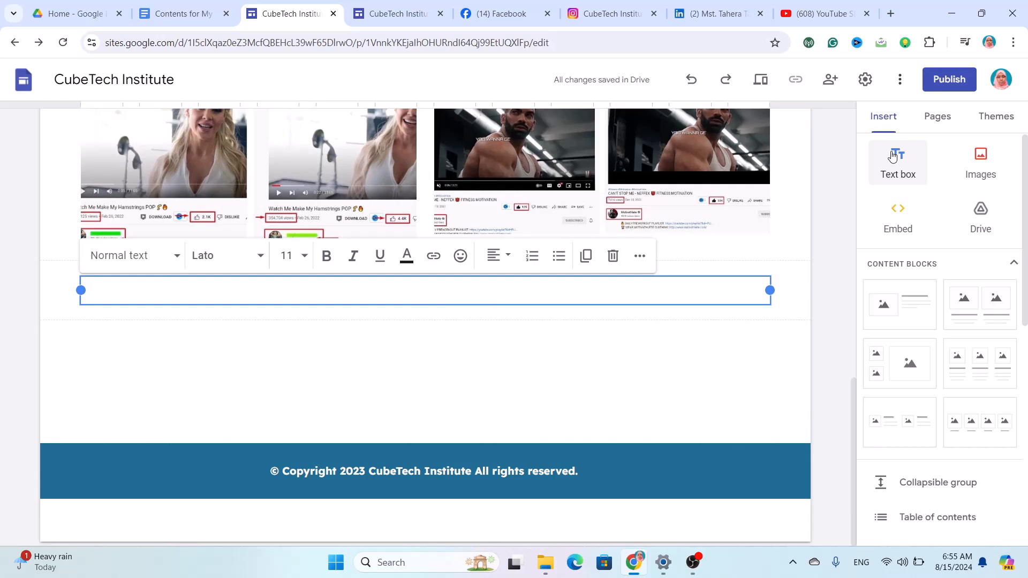
Type 'Facebook & Instagram Ads' in bold 16 pt Lexend and give the section the Style 3 background.
type("Facebook & In")
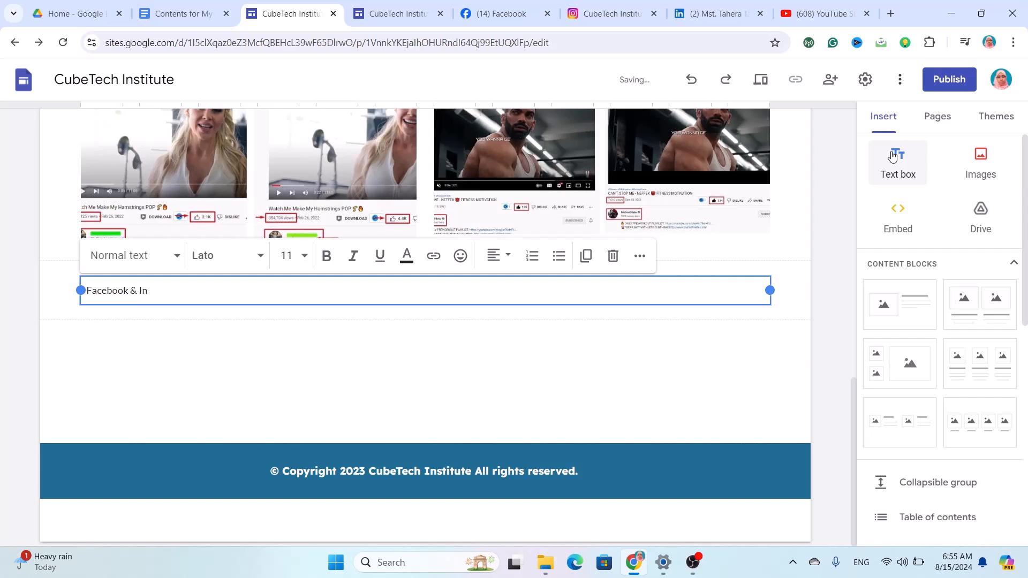
type("stagram Ads")
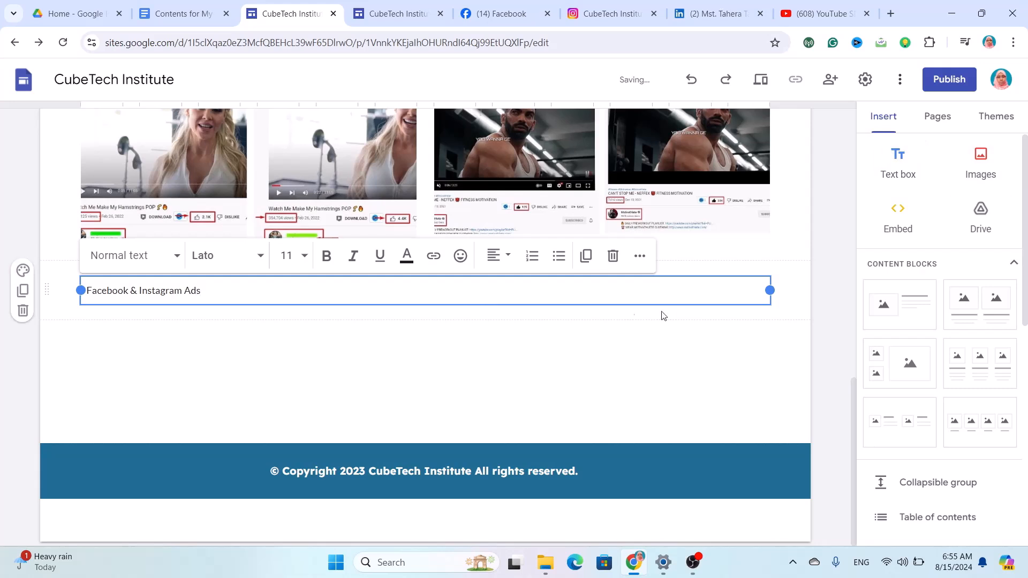
triple_click(181, 288)
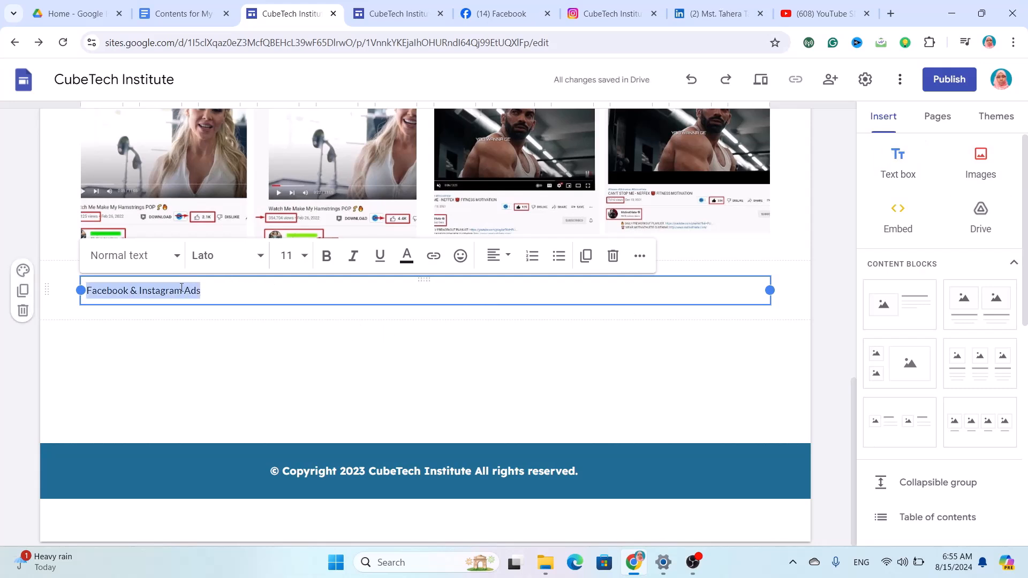
left_click(247, 258)
scroll(257, 431, "down", 3)
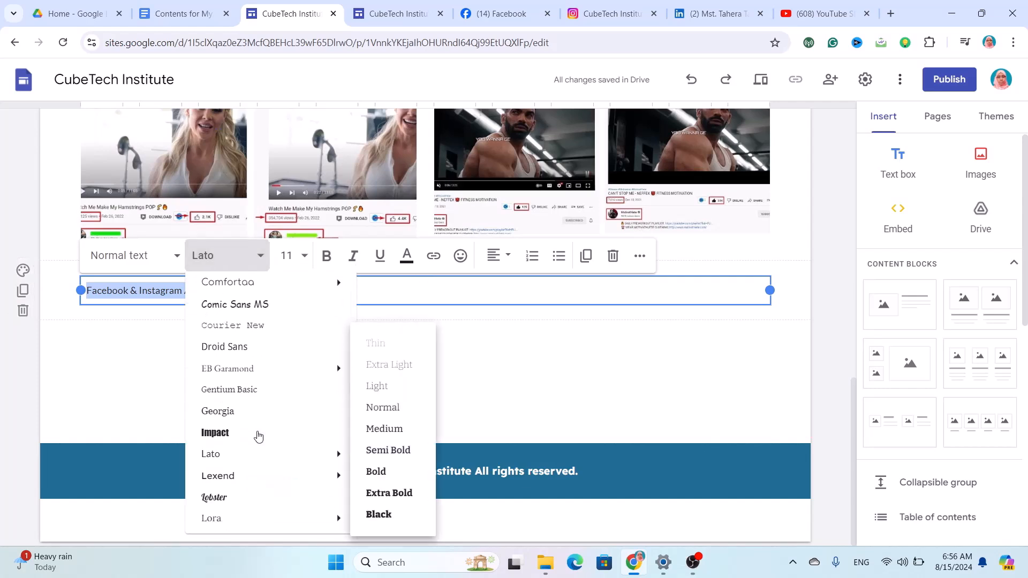
left_click(229, 480)
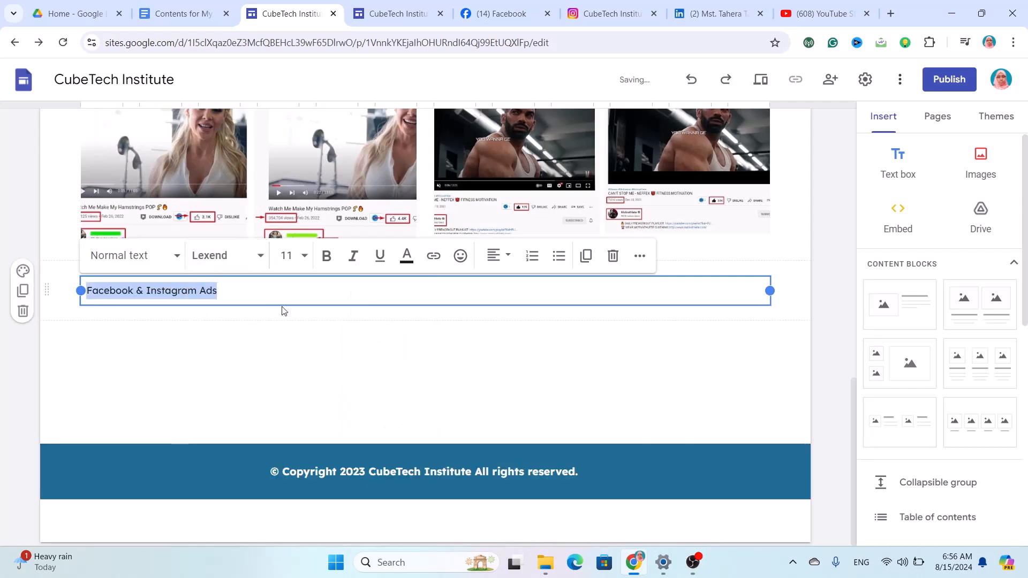
left_click(287, 256)
key("BackSpace")
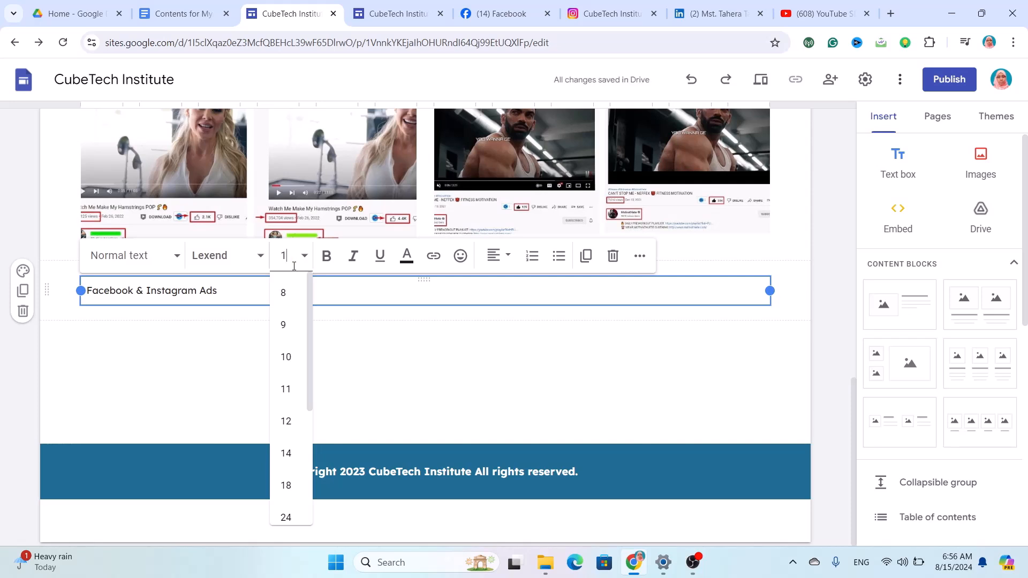
type("6")
left_click(326, 256)
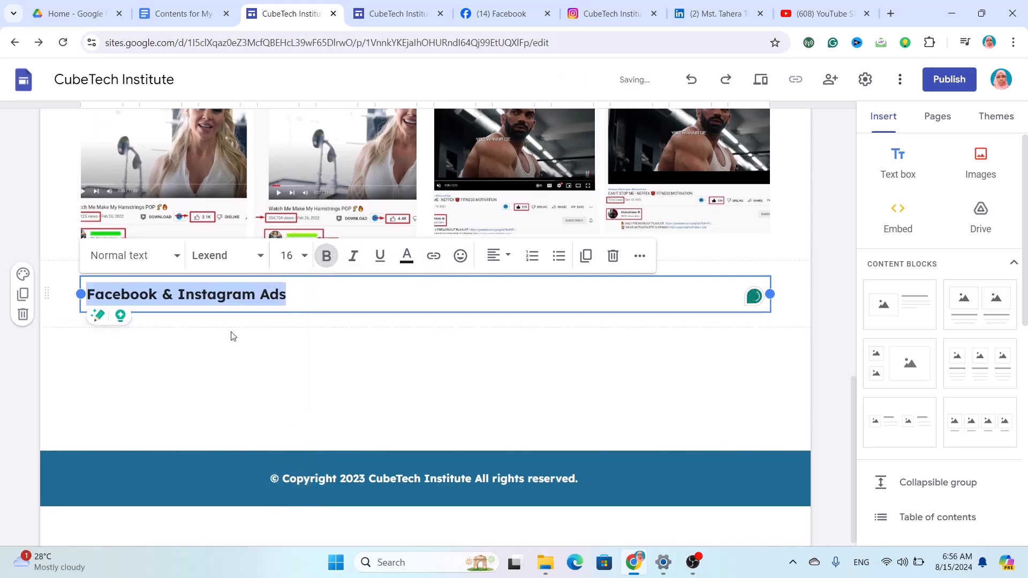
left_click(24, 277)
left_click(77, 369)
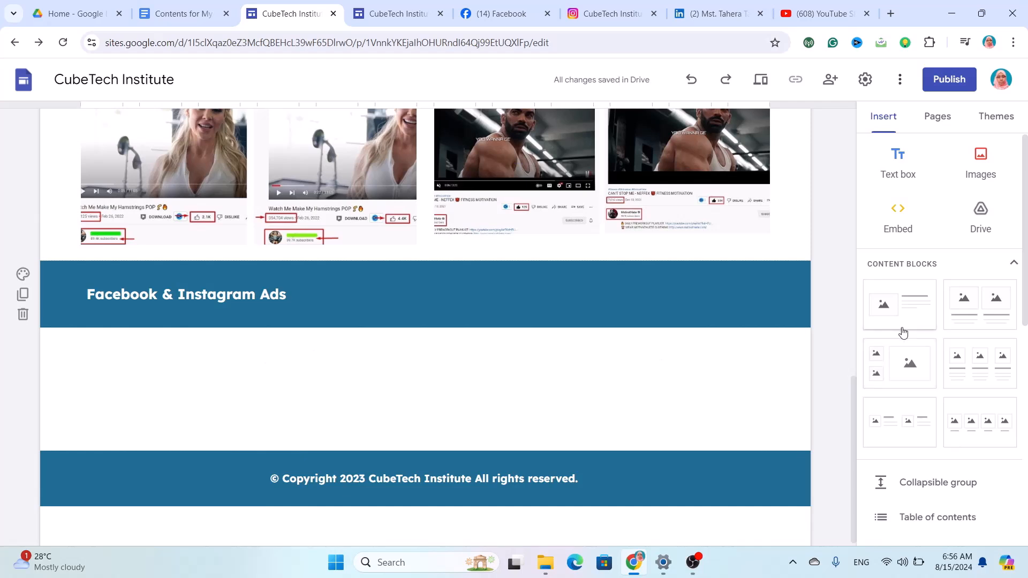
Insert a two-image block with 1 - Copy.png on the left and 2 - Copy.png on the right.
left_click(985, 332)
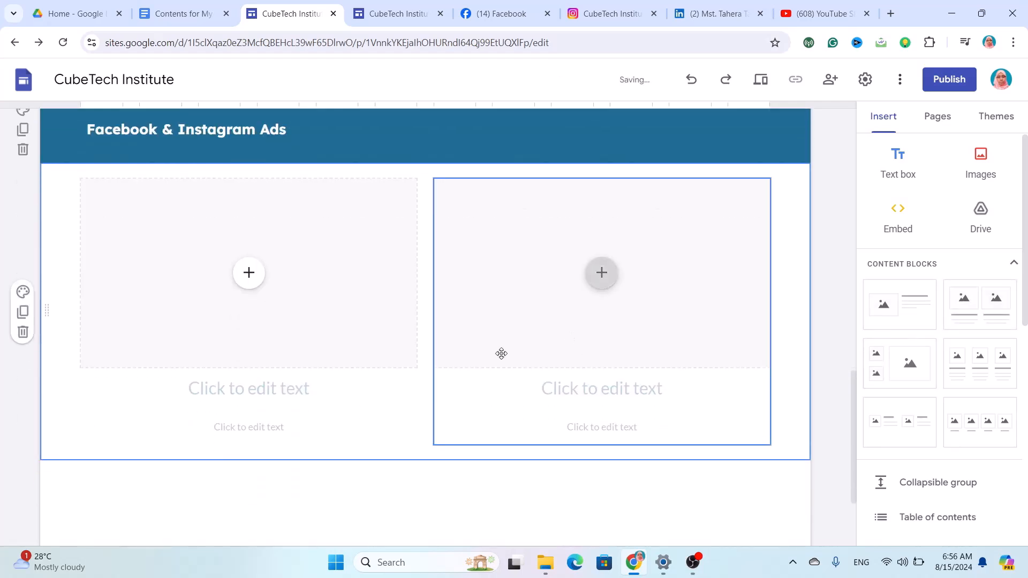
left_click(248, 274)
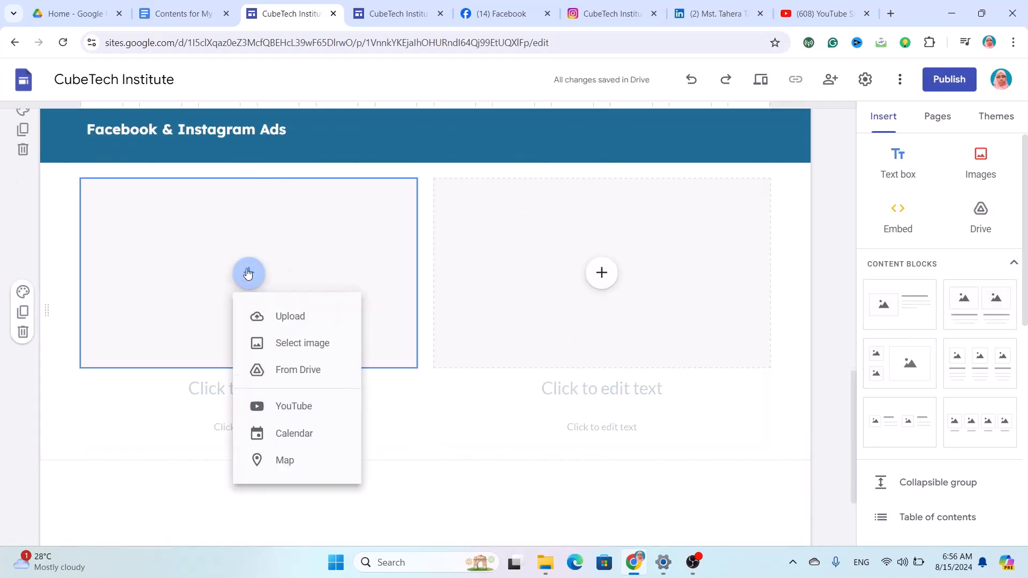
left_click(278, 313)
left_click(182, 133)
left_click(402, 299)
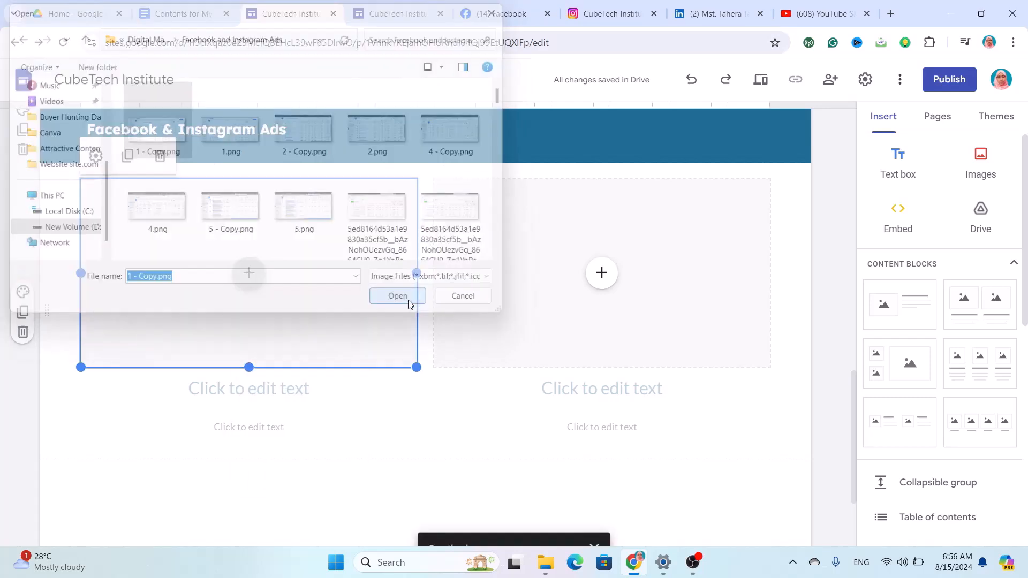
left_click(601, 280)
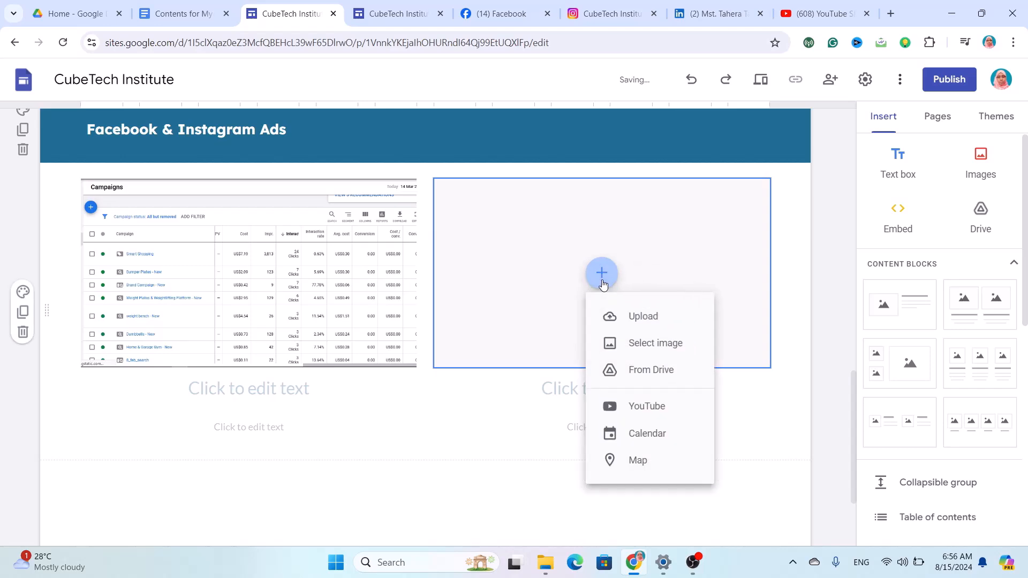
left_click(652, 317)
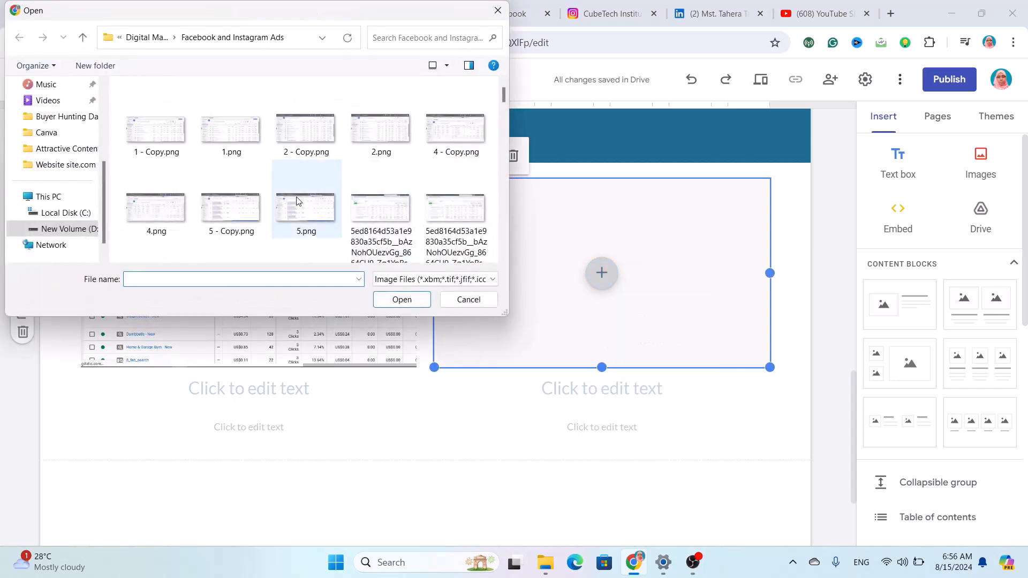
left_click(303, 152)
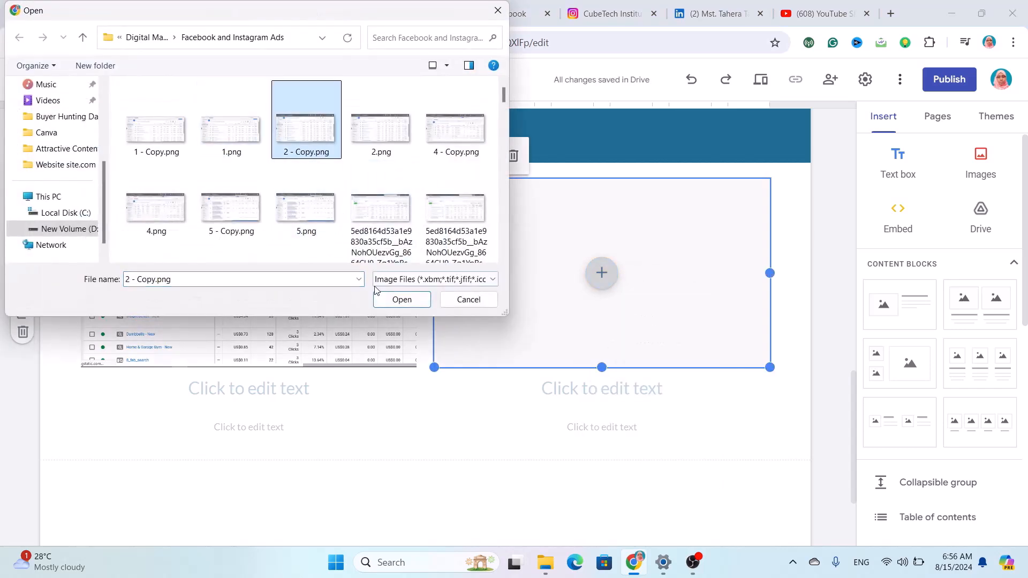
left_click(402, 299)
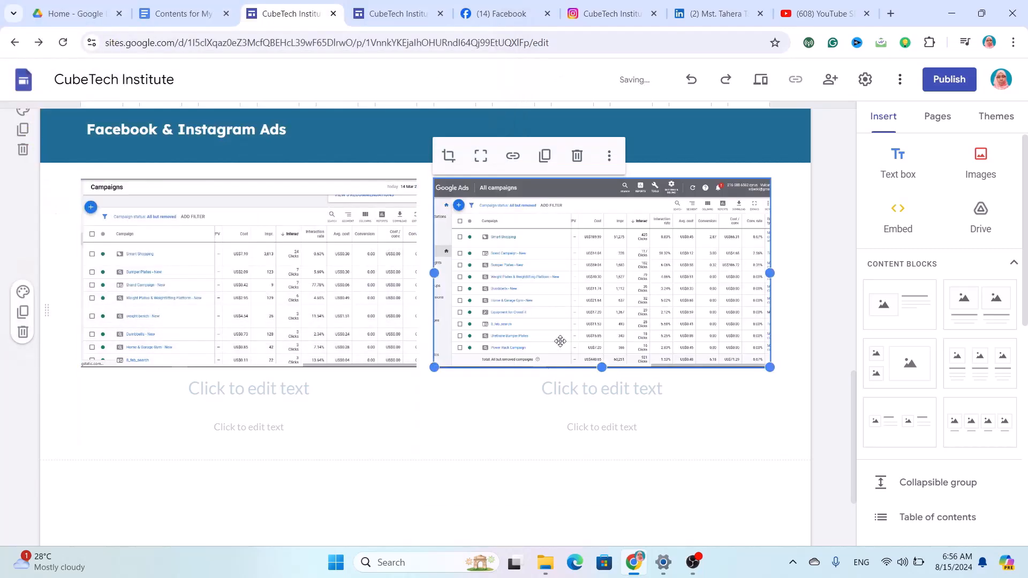
Delete the empty heading and caption text boxes under both screenshots.
left_click(337, 387)
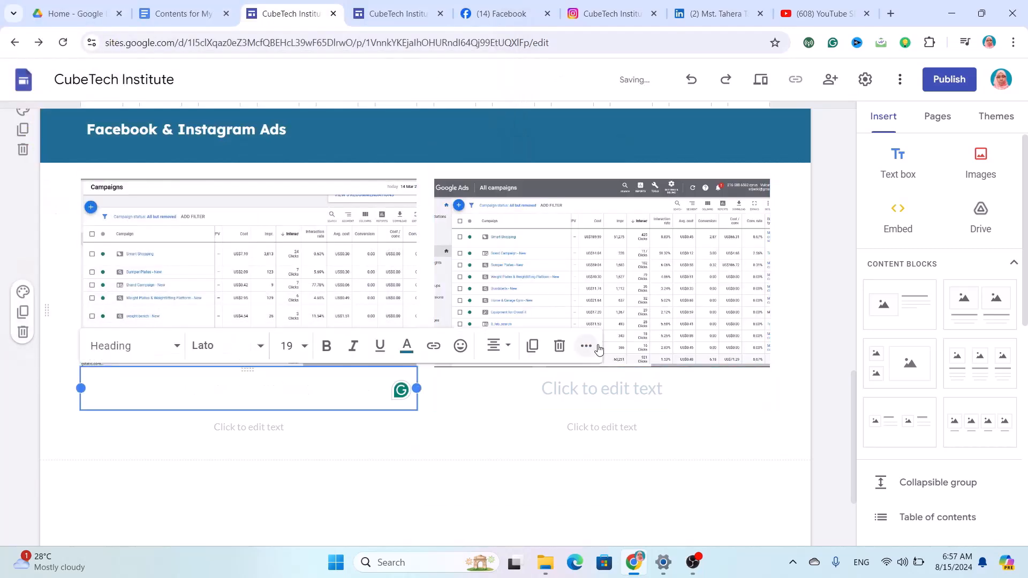
left_click(560, 346)
left_click(317, 378)
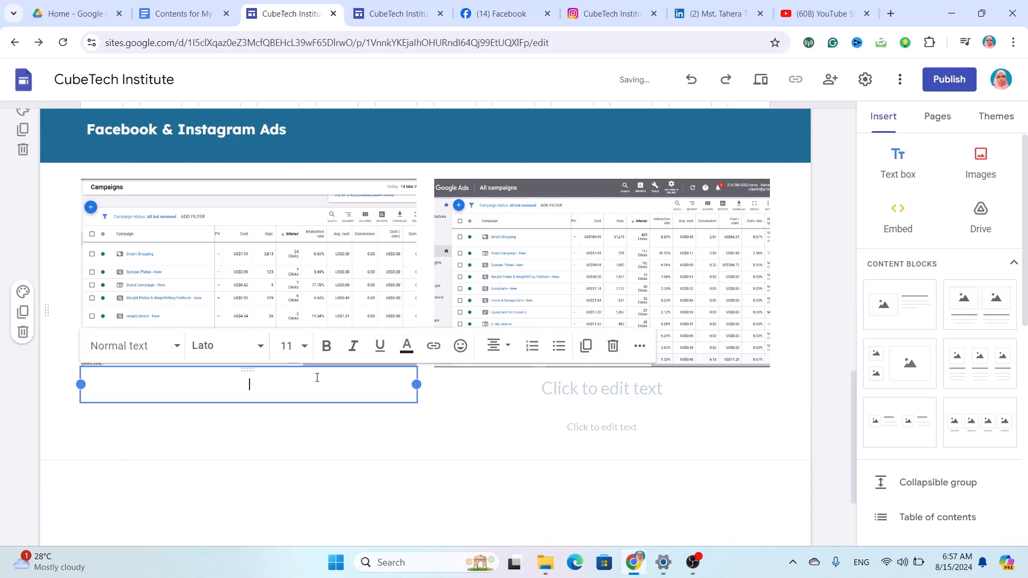
left_click(611, 354)
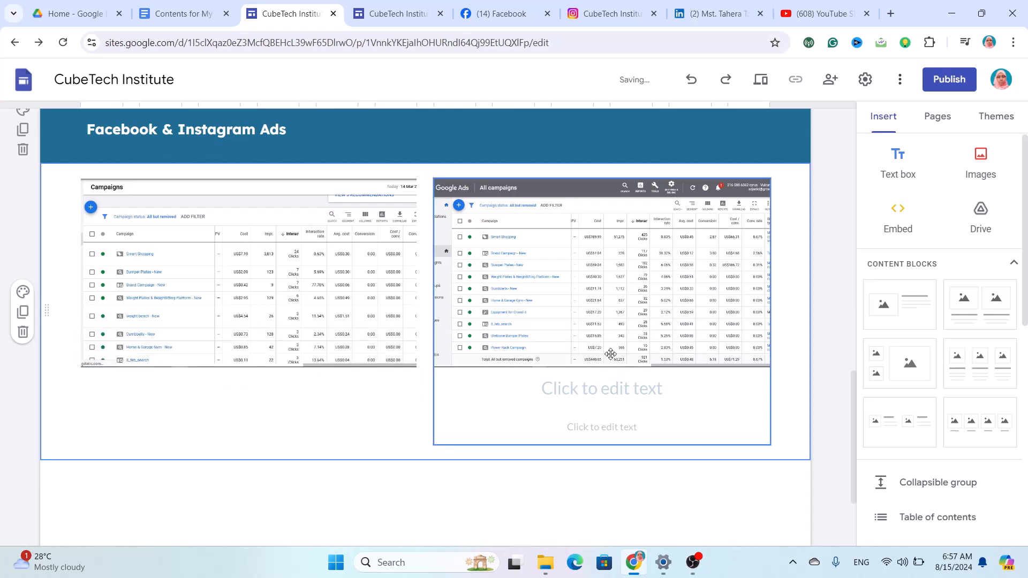
left_click(621, 390)
left_click(754, 346)
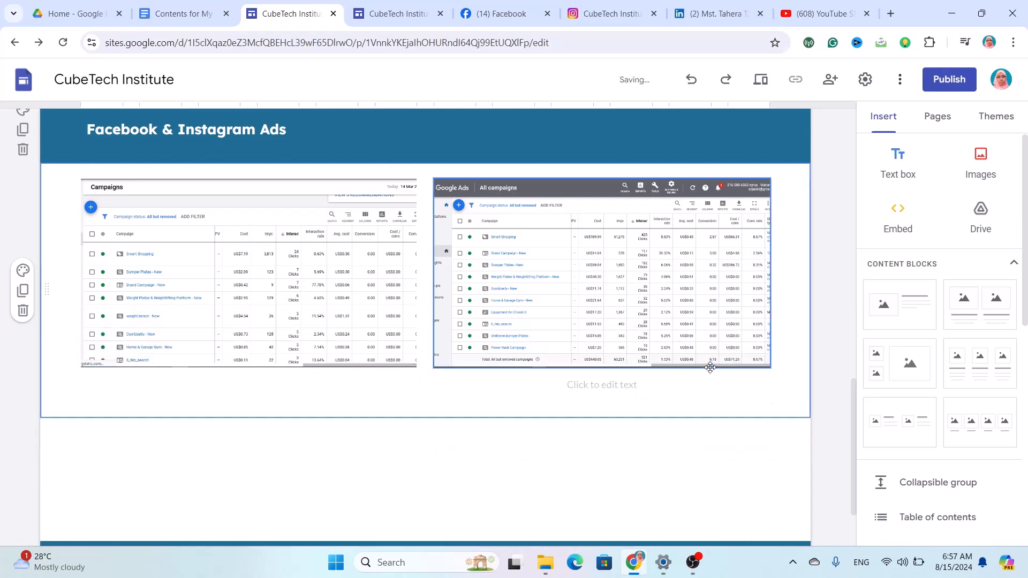
left_click(645, 400)
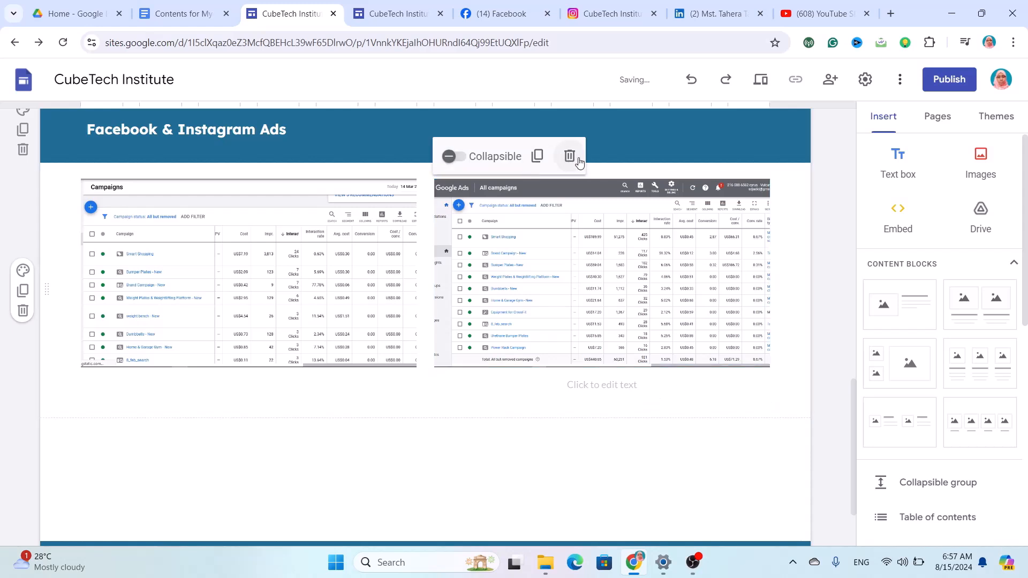
left_click(590, 394)
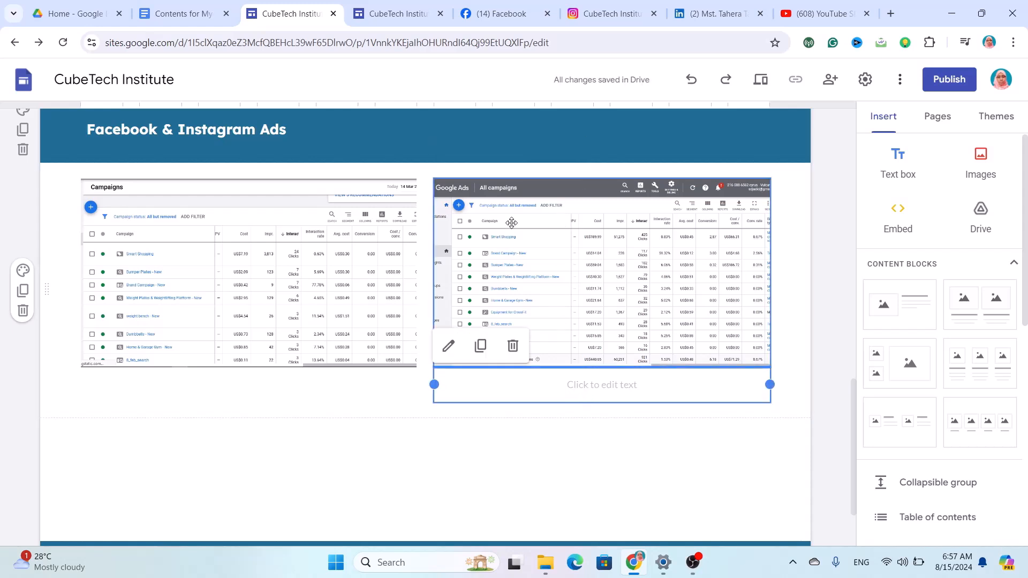
left_click(514, 347)
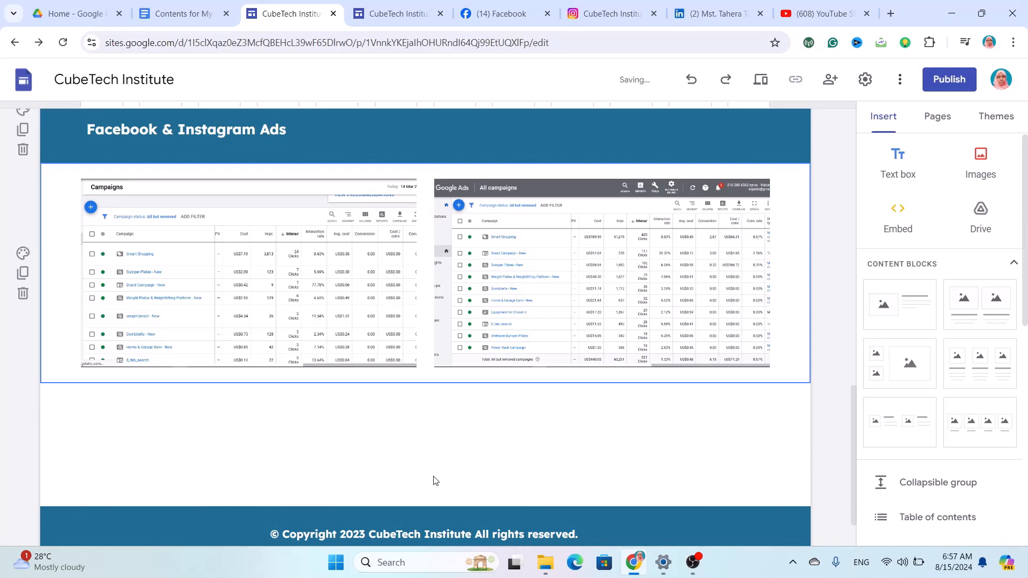
scroll(475, 413, "down", 2)
scroll(474, 409, "up", 20)
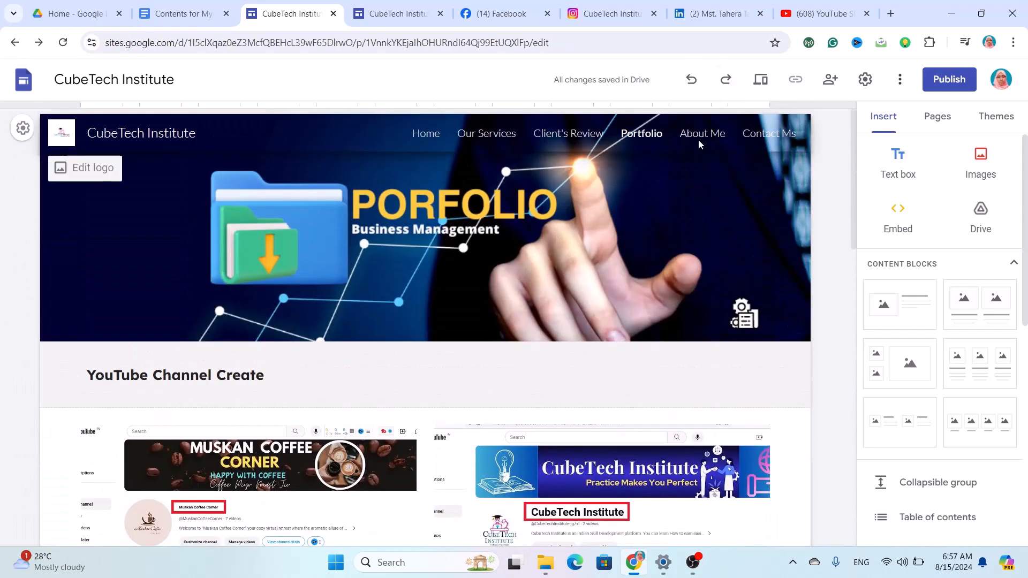
On the About Me page, upload D:\Data for Video Create\Website site.com\Digital Marketer.png as the header image.
left_click(699, 135)
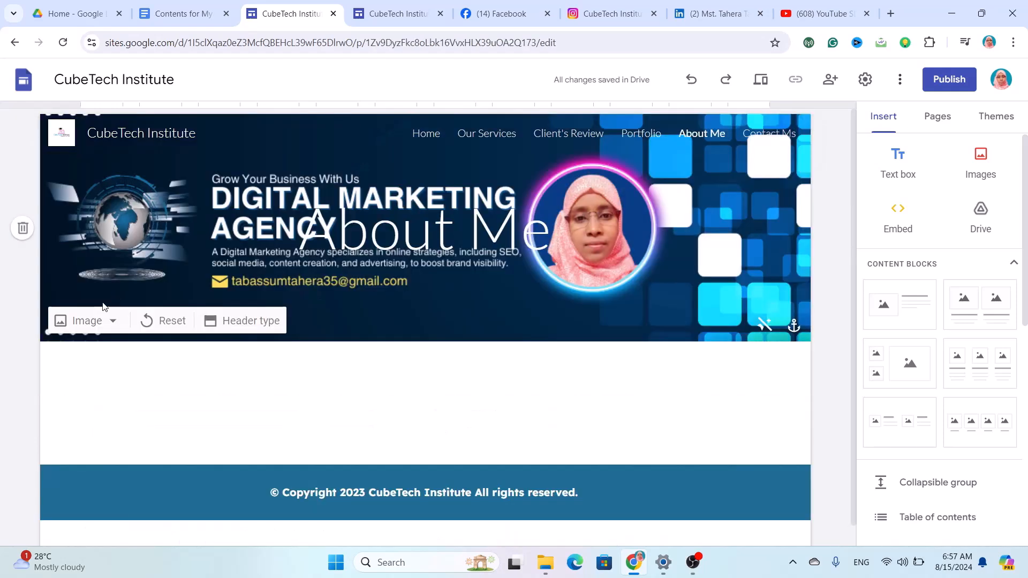
left_click(115, 323)
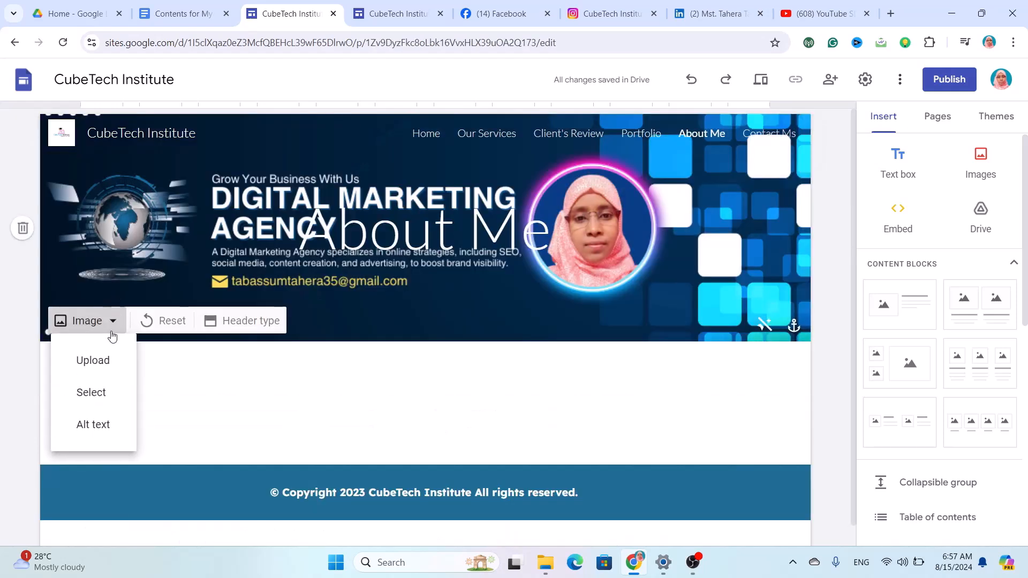
left_click(114, 358)
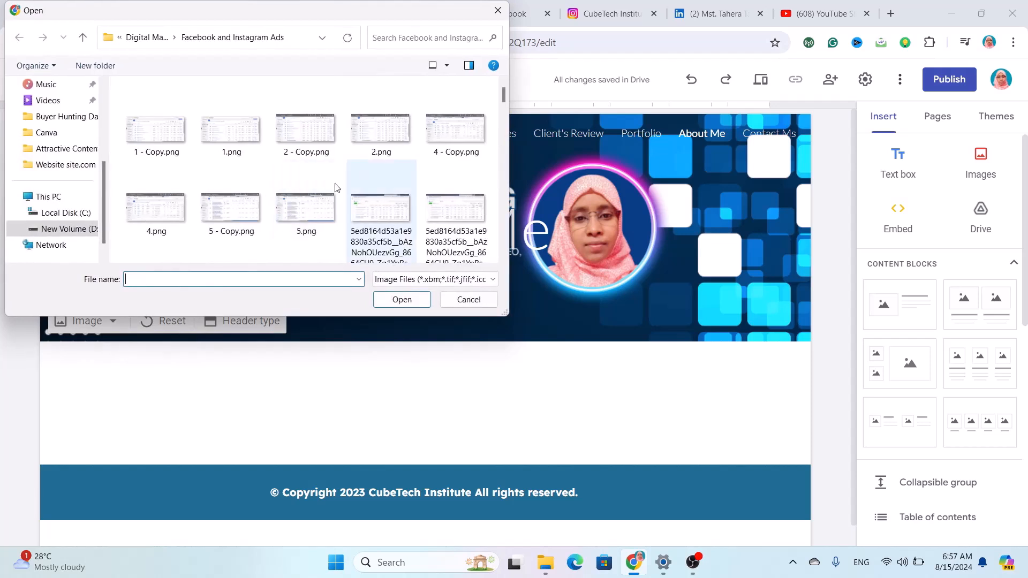
left_click(75, 232)
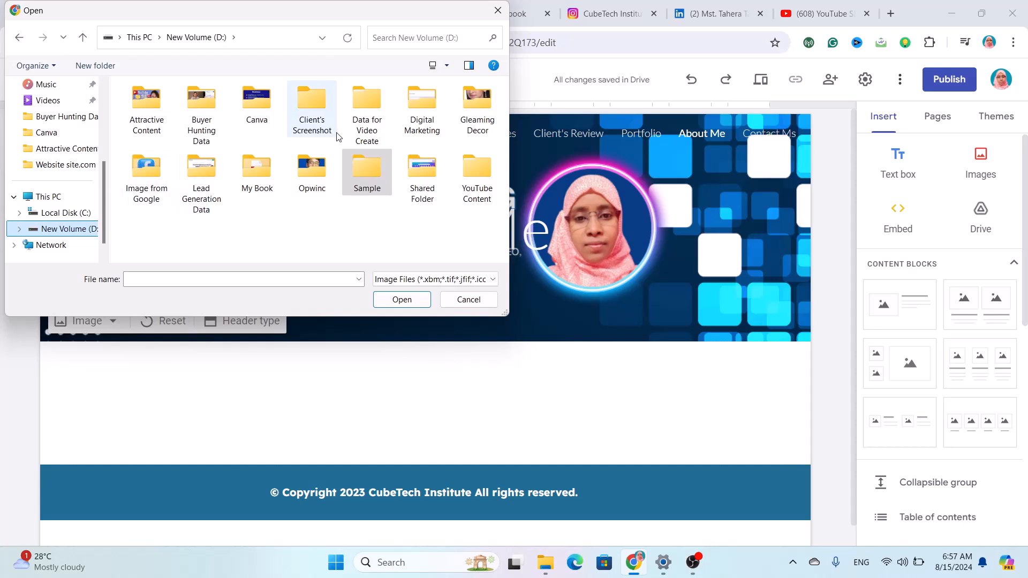
double_click(371, 135)
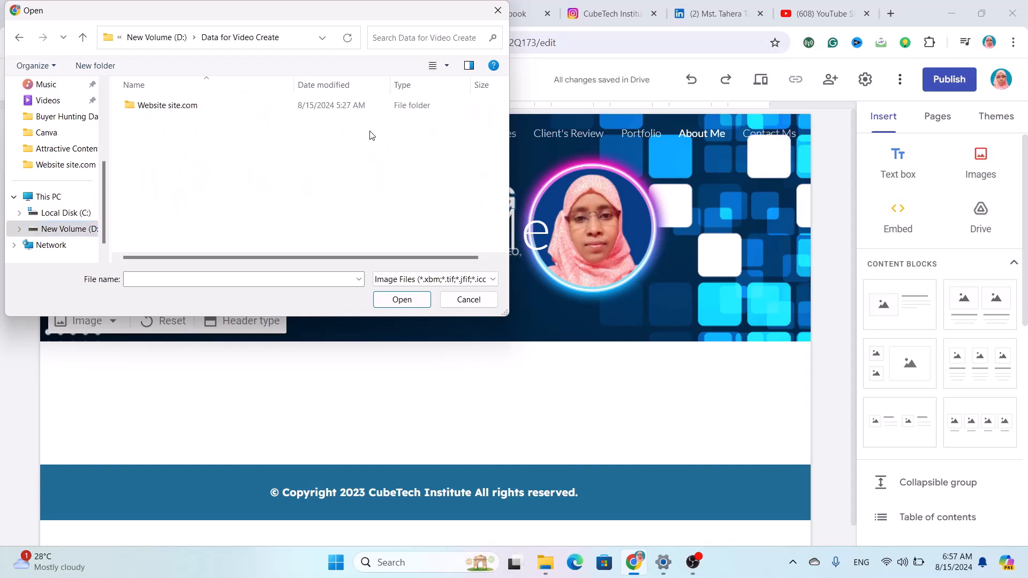
double_click(289, 103)
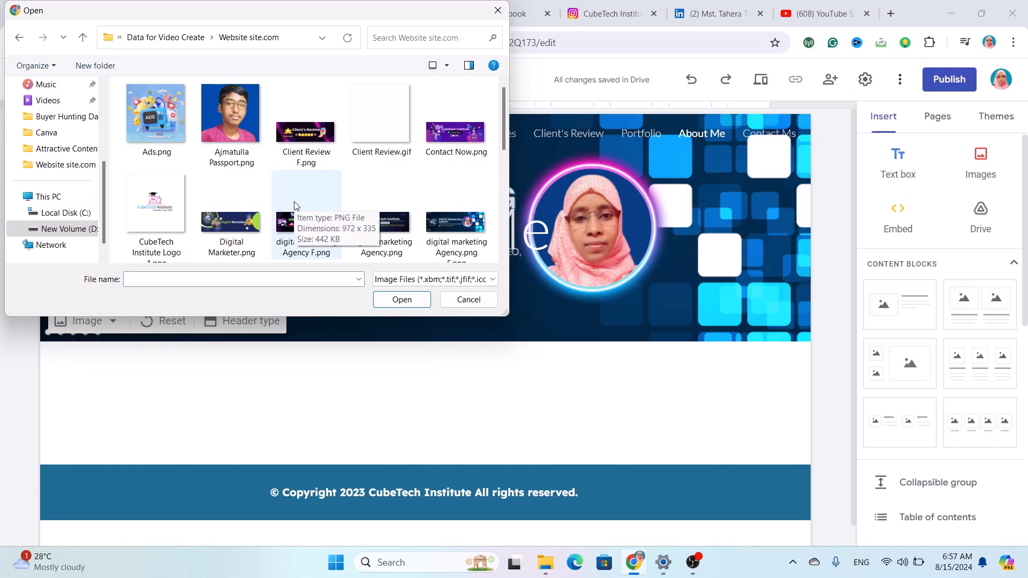
left_click(217, 236)
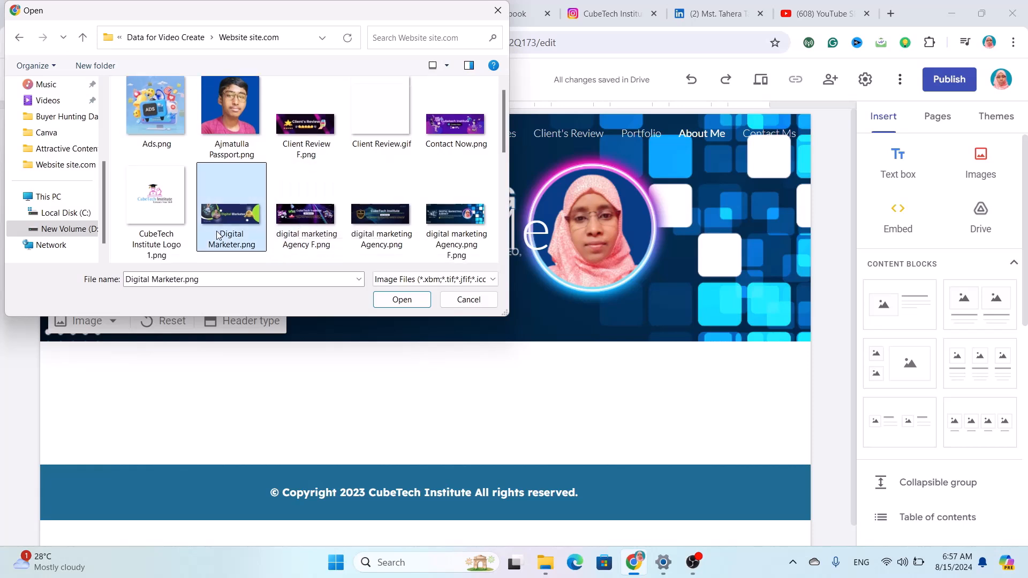
left_click(395, 300)
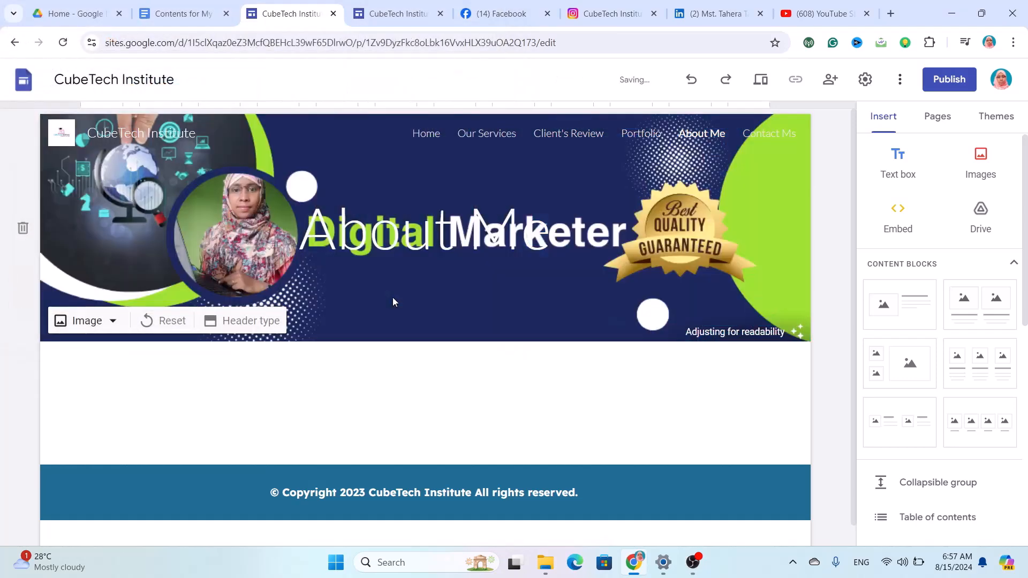
Delete the About Me title box and turn off the header's readability dimming.
left_click(510, 238)
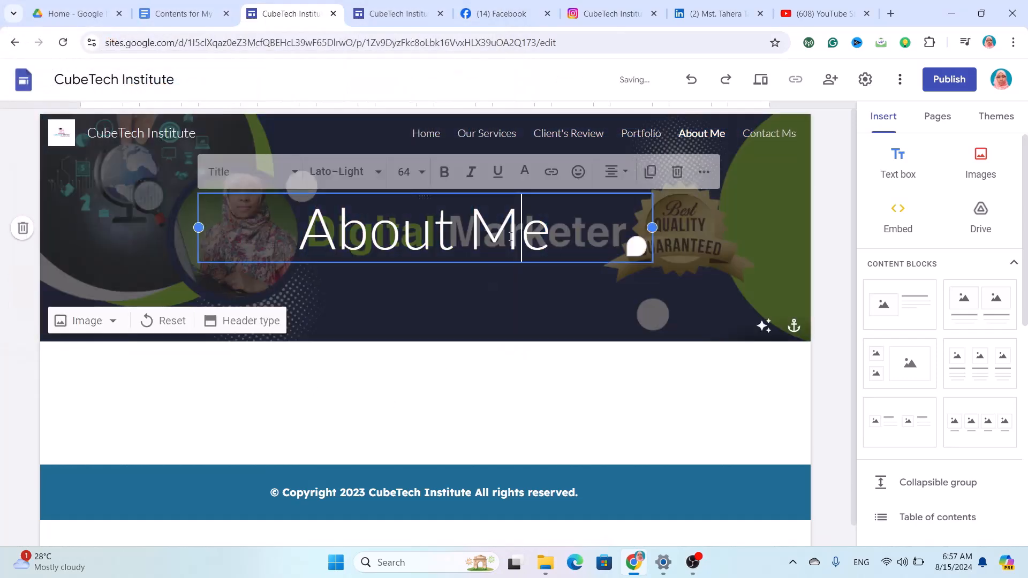
left_click(676, 173)
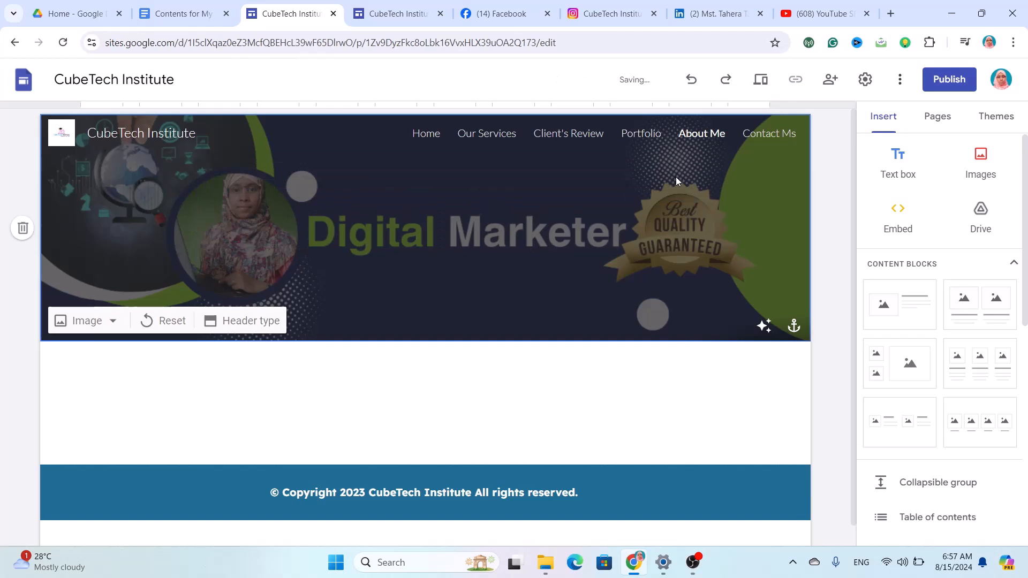
left_click(764, 325)
scroll(483, 377, "down", 1)
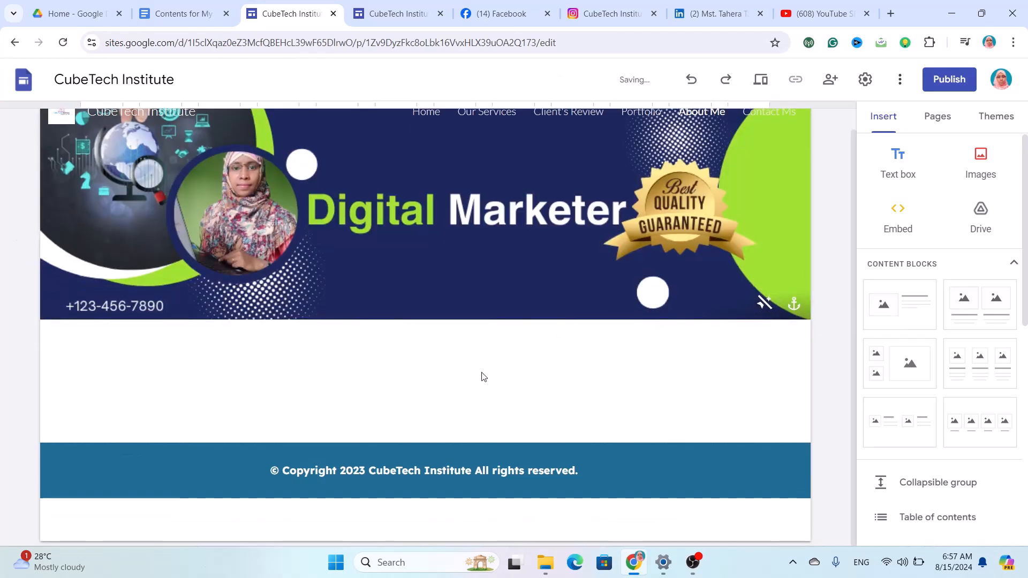
Add an empty text box below the About Me header.
left_click(904, 161)
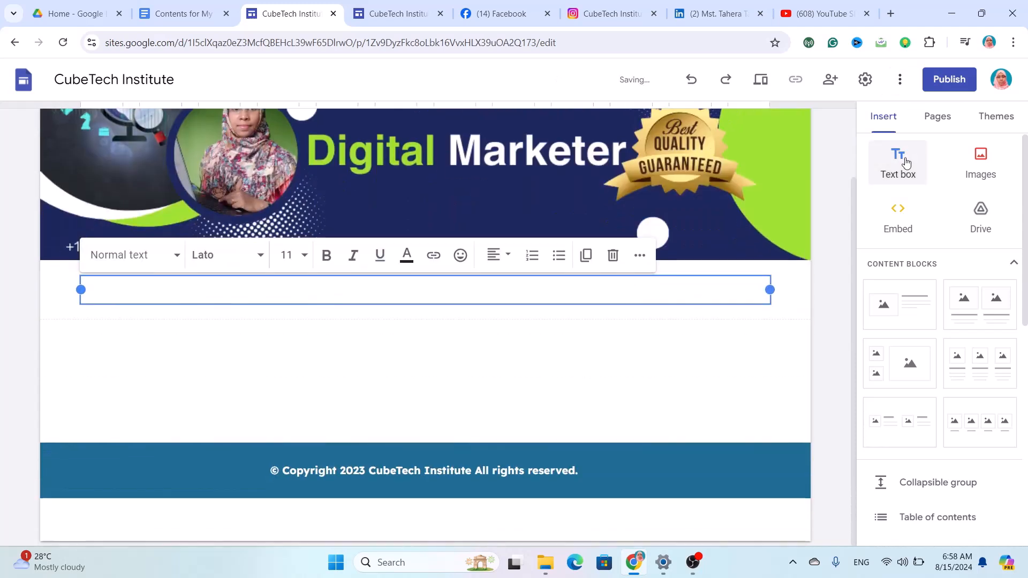
type("D")
key("BackSpace")
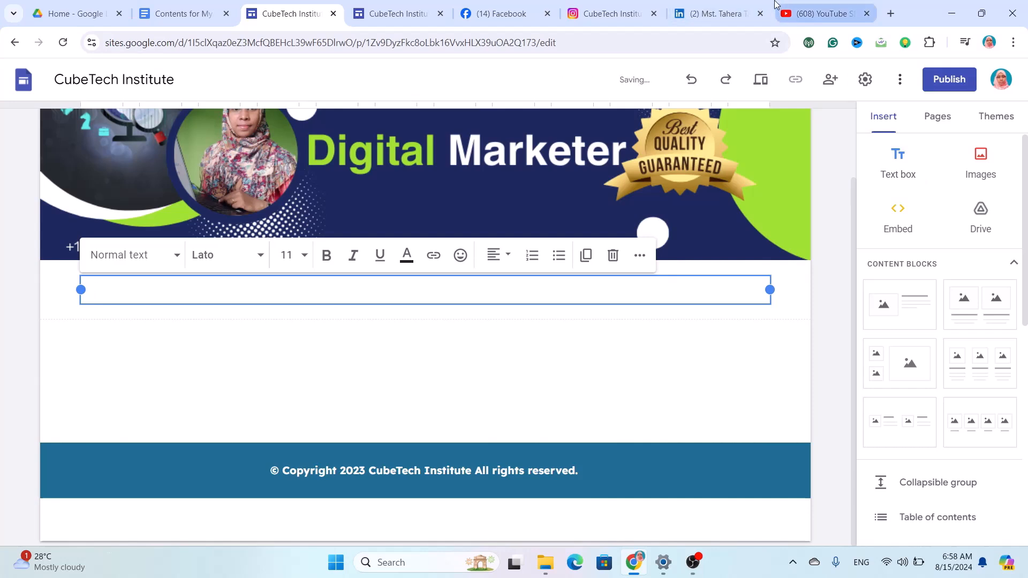
Select the Digital Marketer heading and paragraph in the Contents for My YouTube doc.
left_click(172, 11)
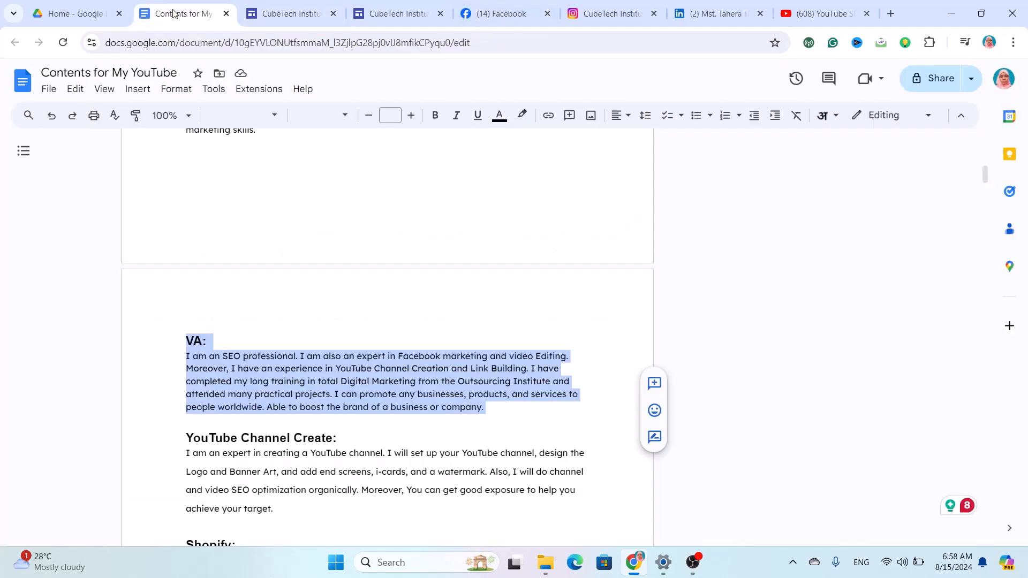
scroll(326, 361, "down", 8)
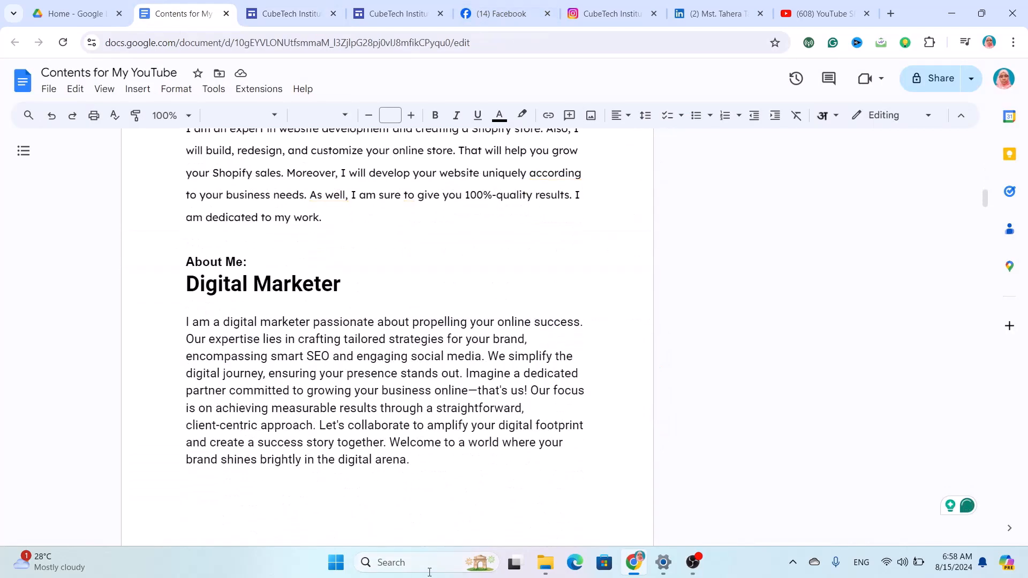
left_click_drag(426, 462, 174, 283)
key("ctrl+c")
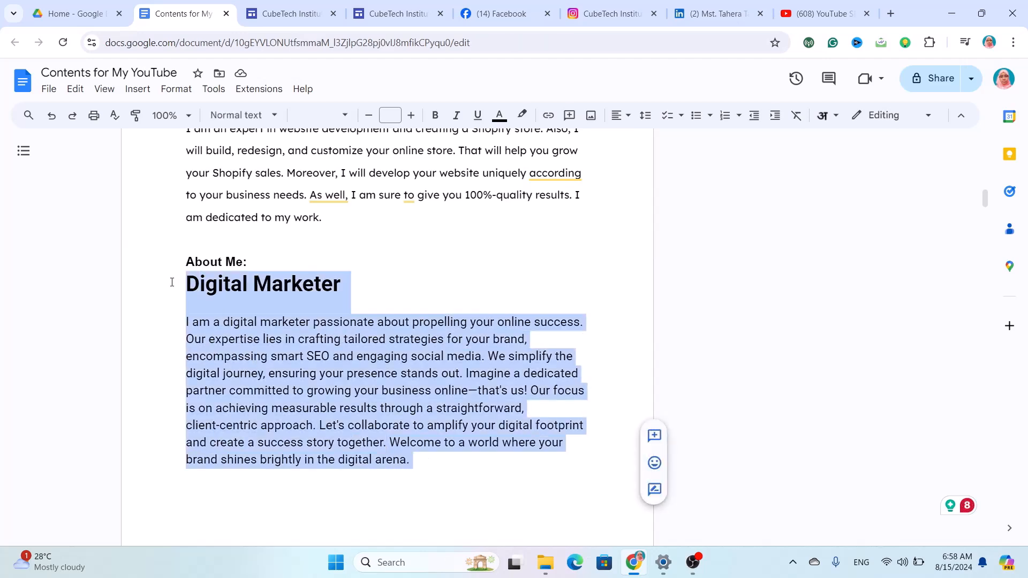
Paste the Digital Marketer heading and paragraph into the text box and set it in Lexend.
left_click(246, 6)
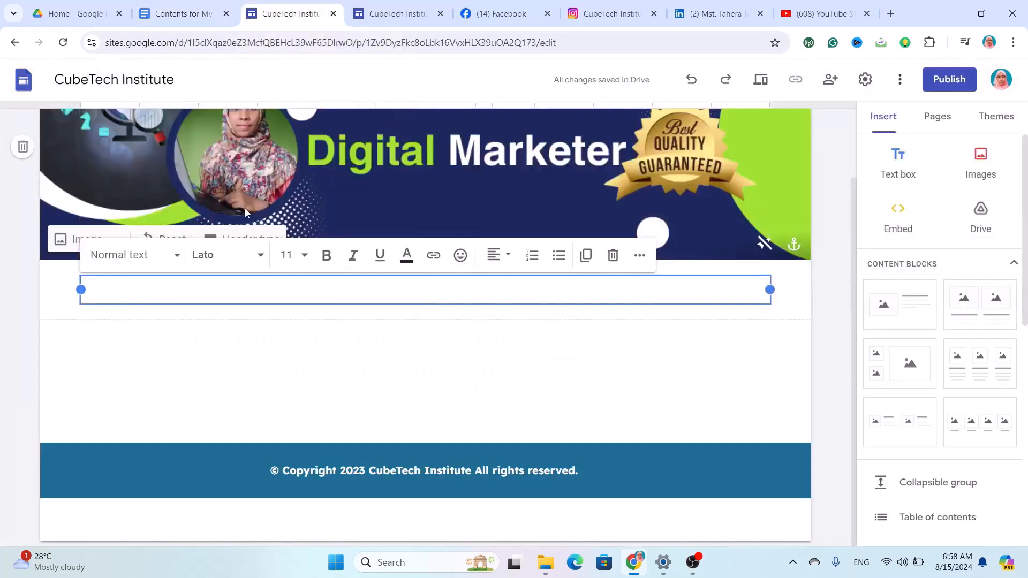
key("ctrl+v")
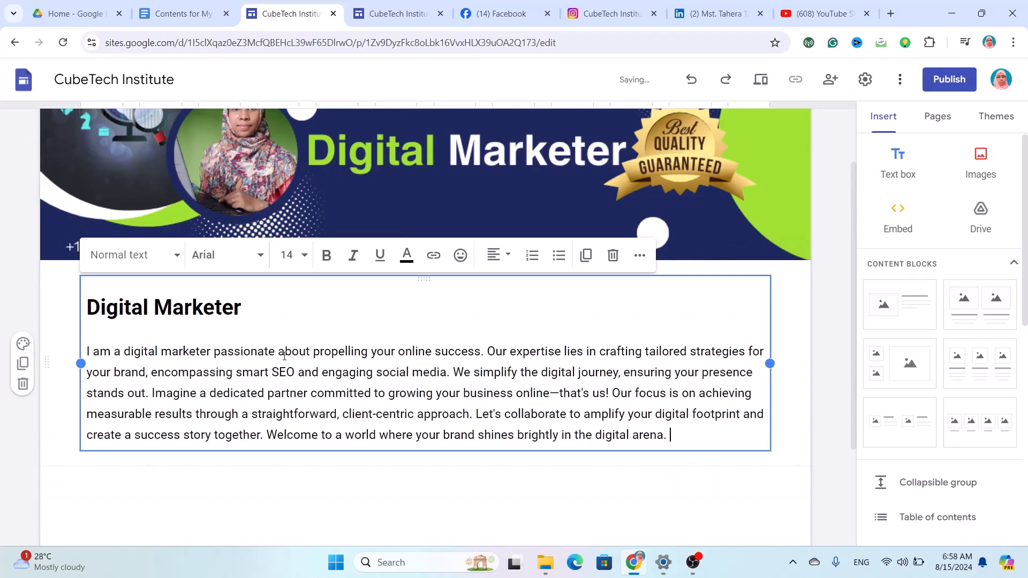
left_click_drag(677, 436, 89, 307)
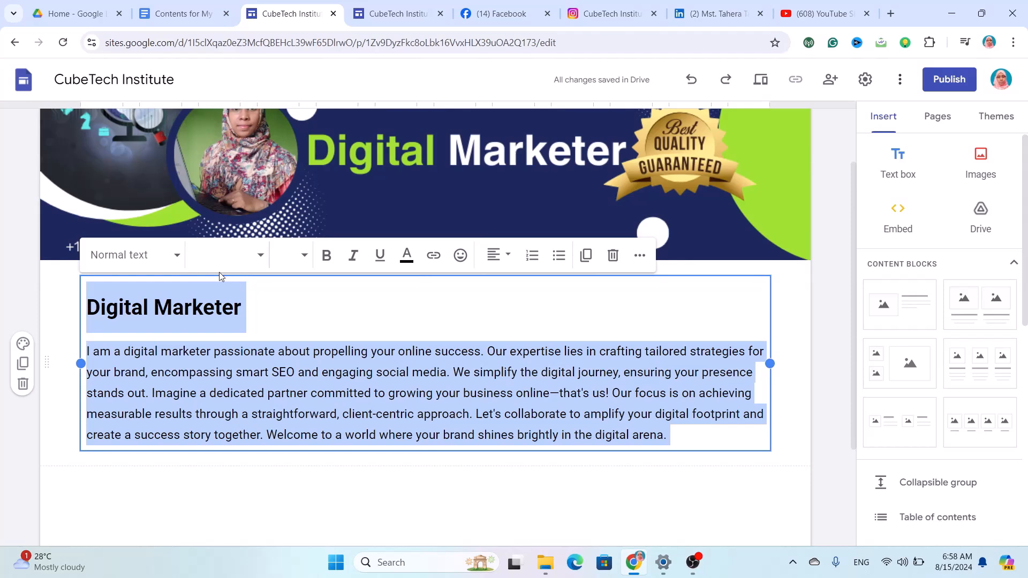
left_click(236, 262)
scroll(238, 445, "down", 3)
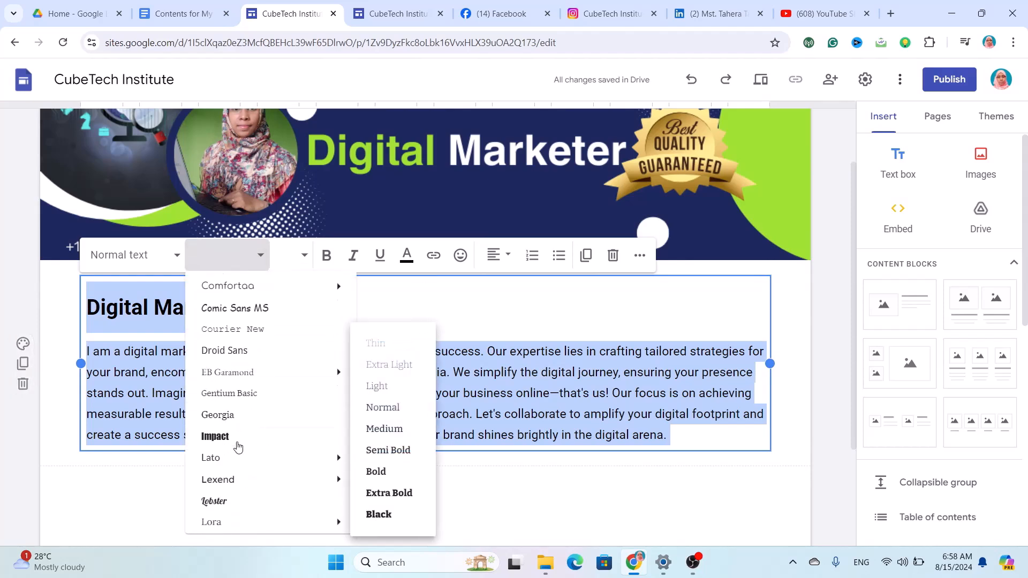
left_click(239, 476)
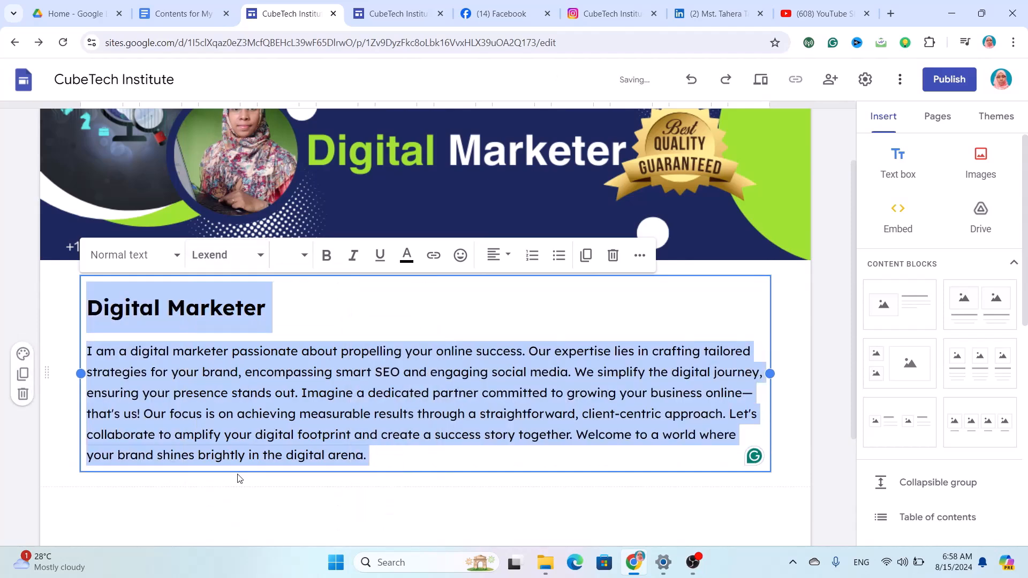
left_click(429, 448)
scroll(360, 395, "down", 3)
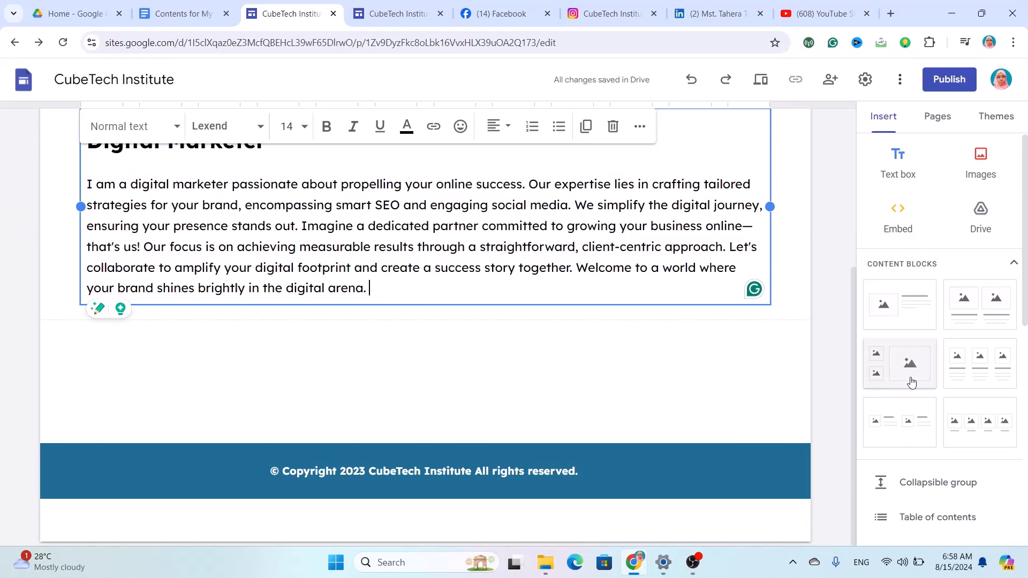
Insert a two-image block and upload Ads.png into its first slot.
left_click(910, 437)
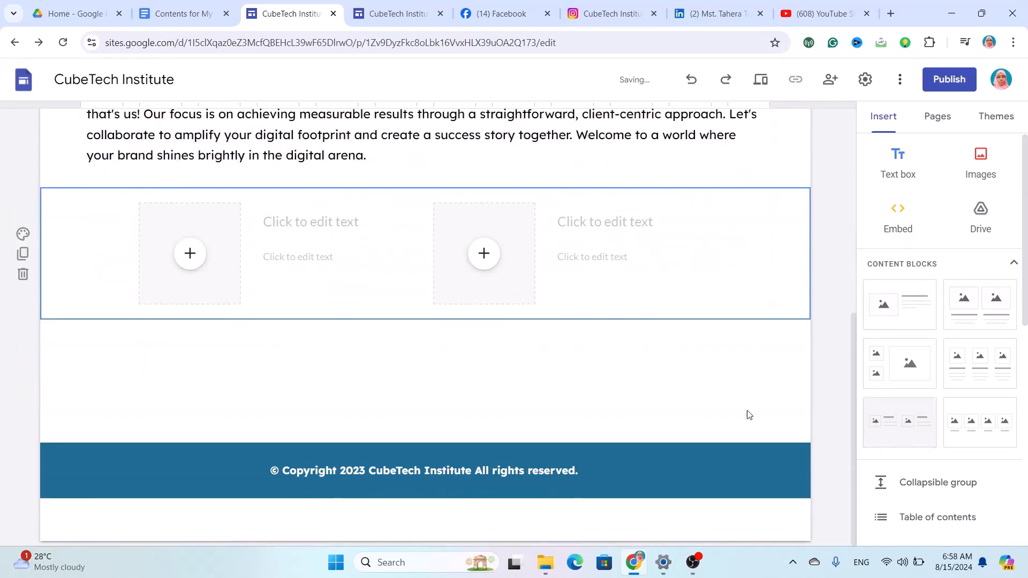
left_click(190, 270)
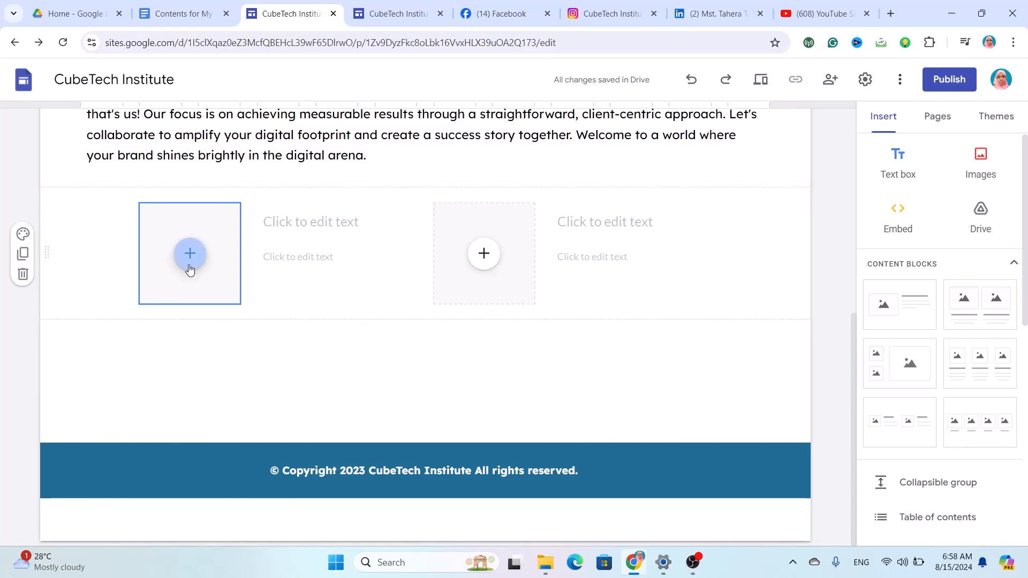
left_click(189, 269)
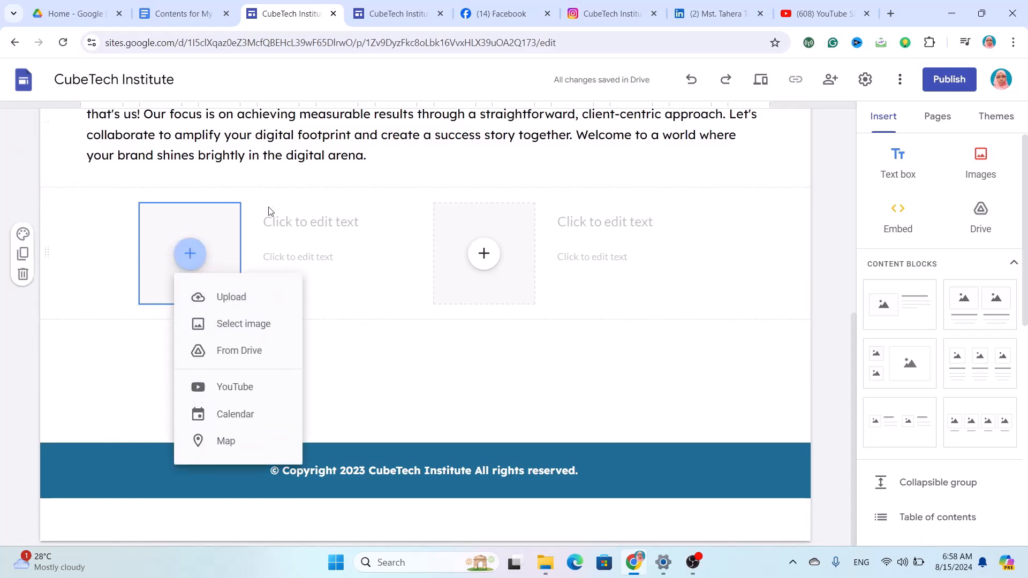
left_click(214, 298)
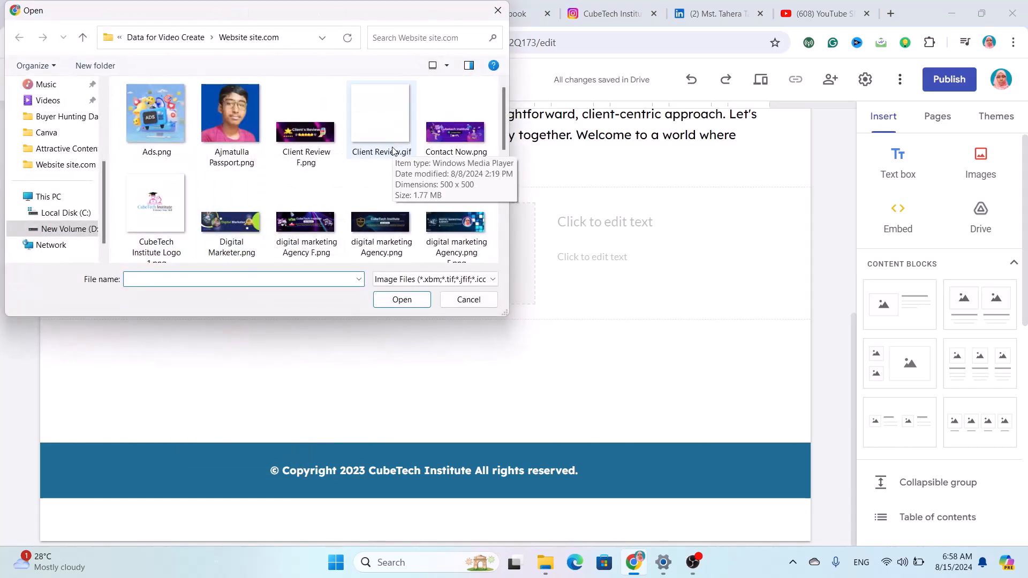
scroll(393, 150, "down", 5)
scroll(394, 151, "down", 2)
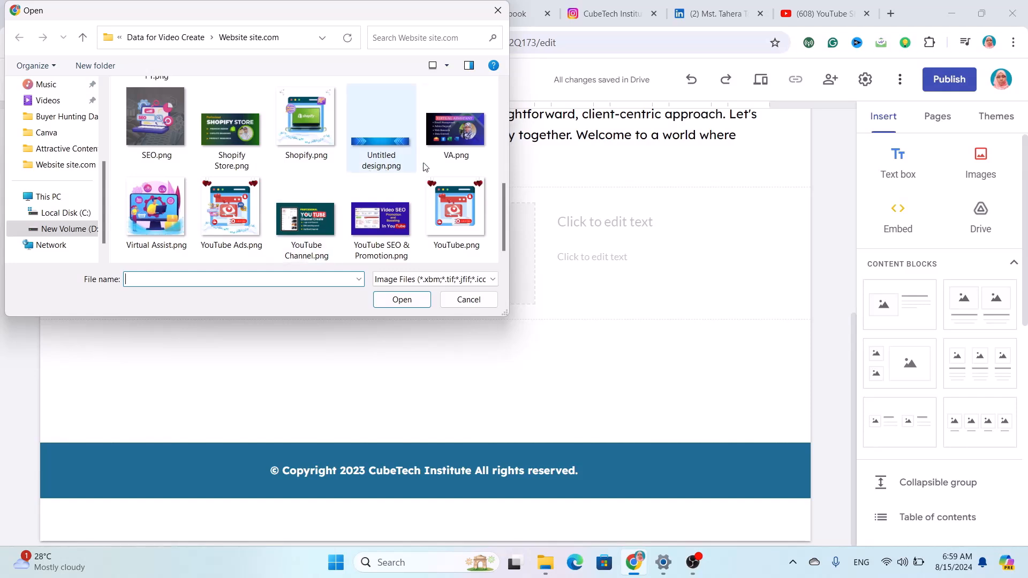
left_click_drag(503, 213, 502, 117)
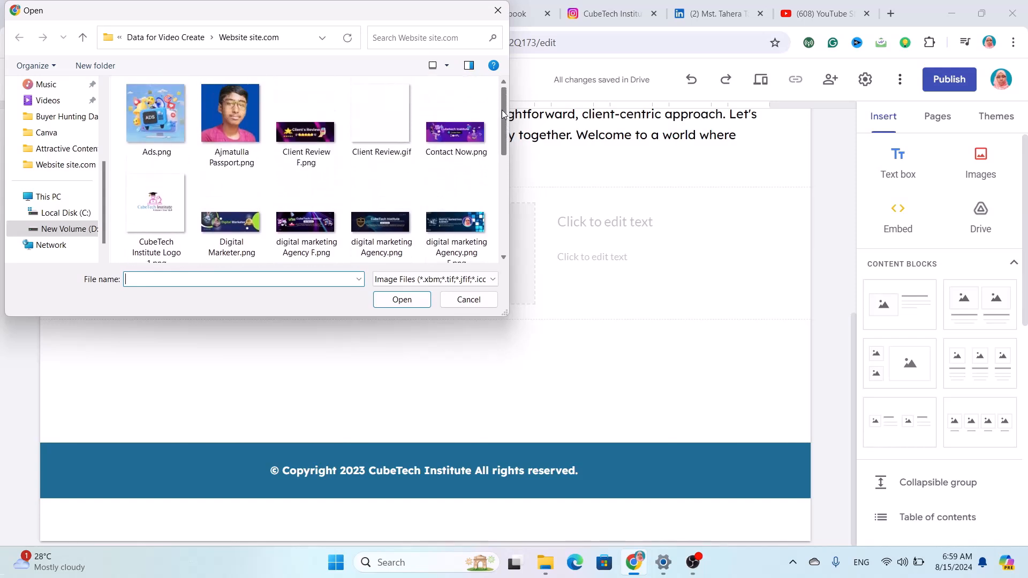
mouse_move(503, 128)
left_mouse_down()
mouse_move(508, 224)
mouse_move(498, 113)
left_mouse_up()
left_click(158, 115)
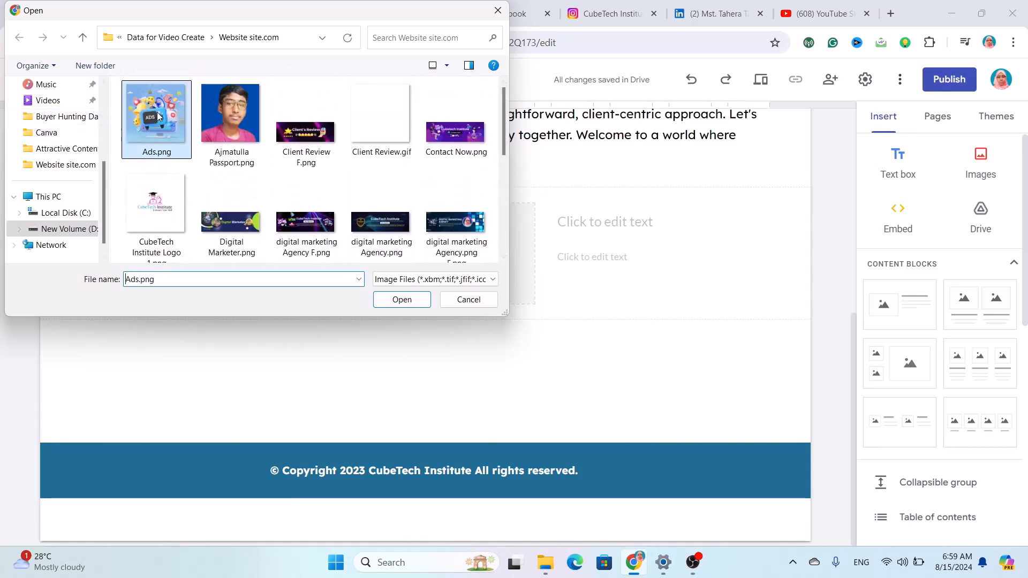
left_click(399, 302)
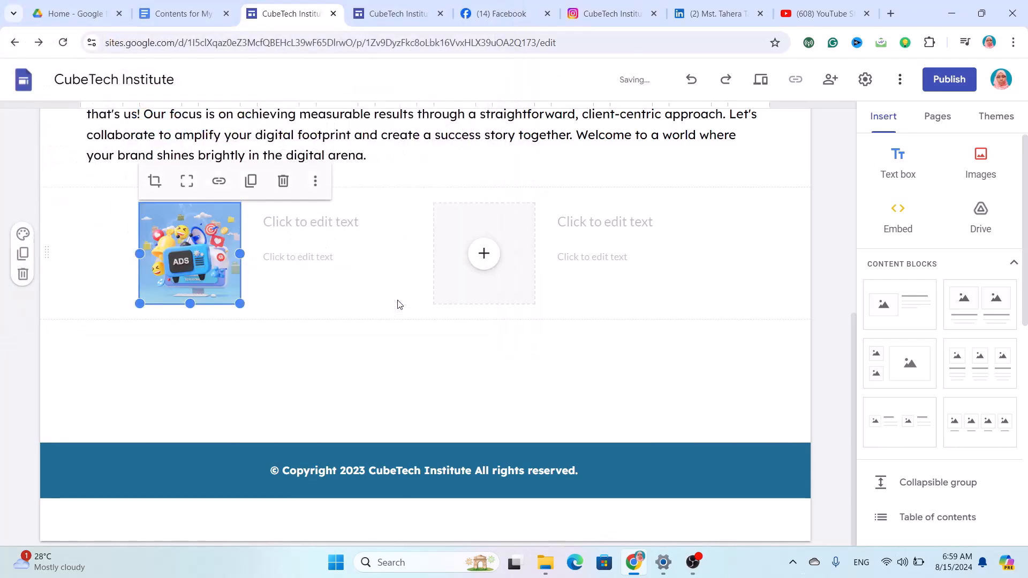
Upload the heart image into the block's second slot.
left_click(492, 263)
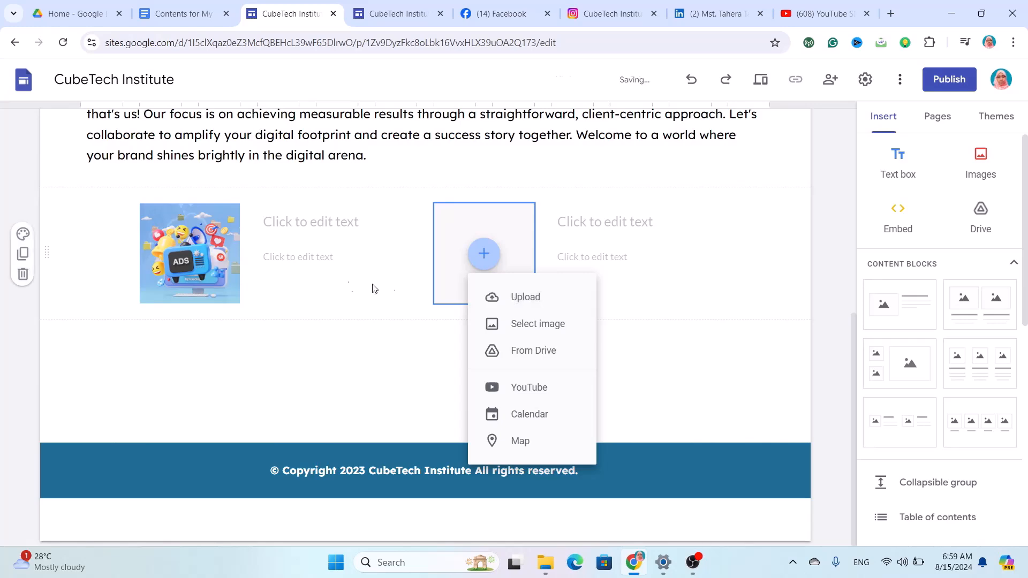
left_click(532, 305)
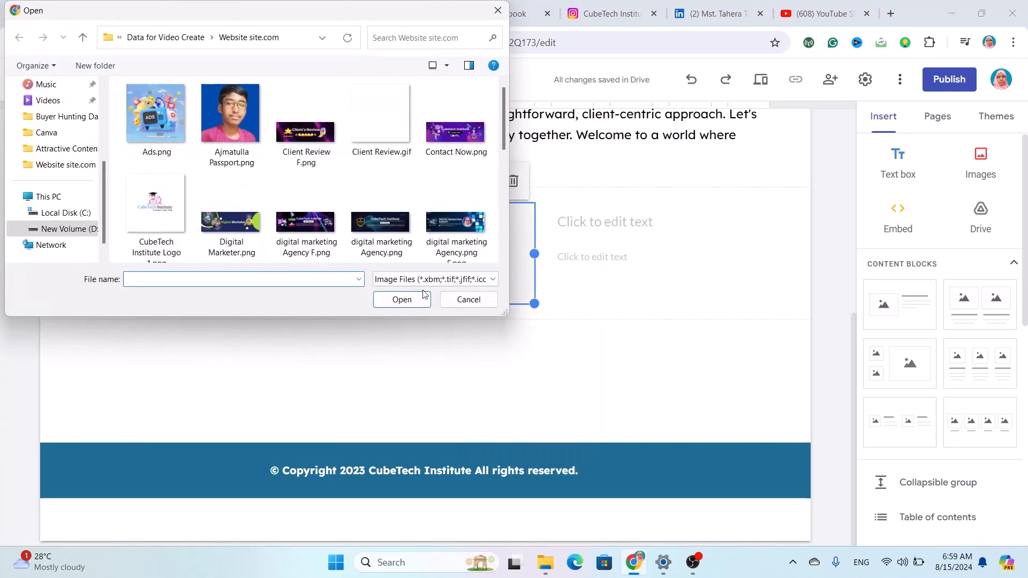
double_click(355, 170)
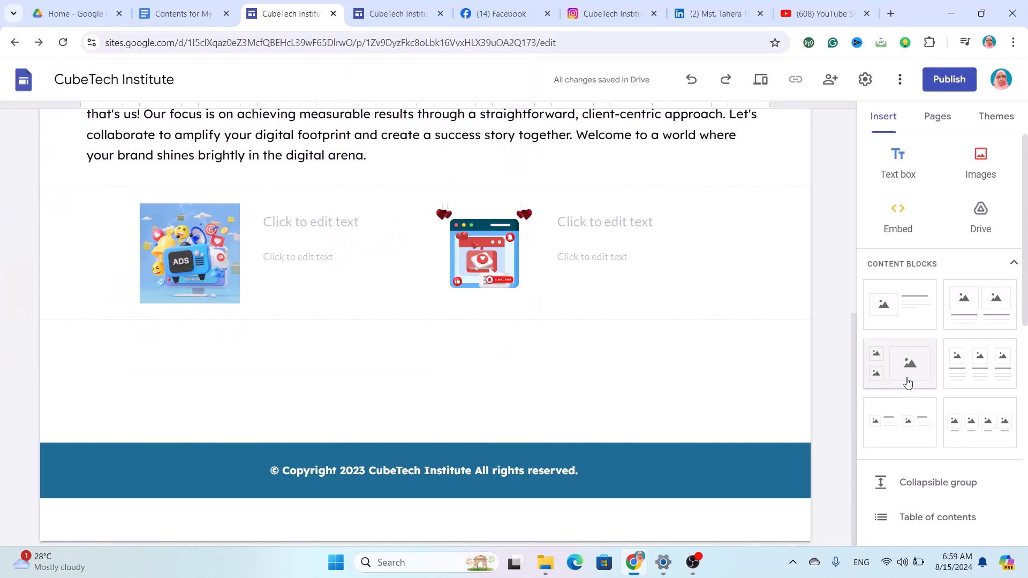
Add another two-image block and upload Shopify.png into its first slot.
left_click(905, 434)
left_click(193, 264)
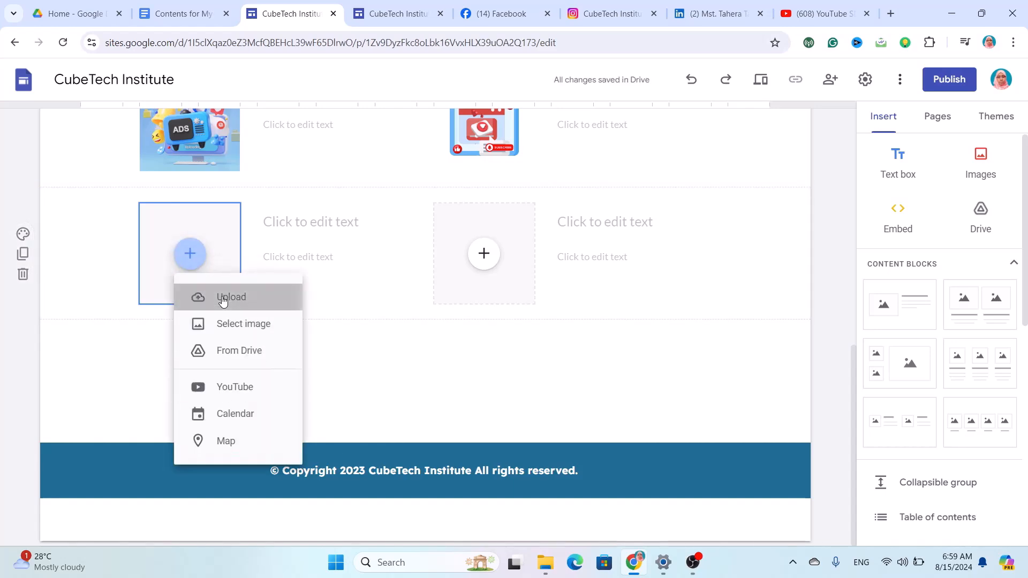
left_click(223, 297)
scroll(373, 221, "down", 5)
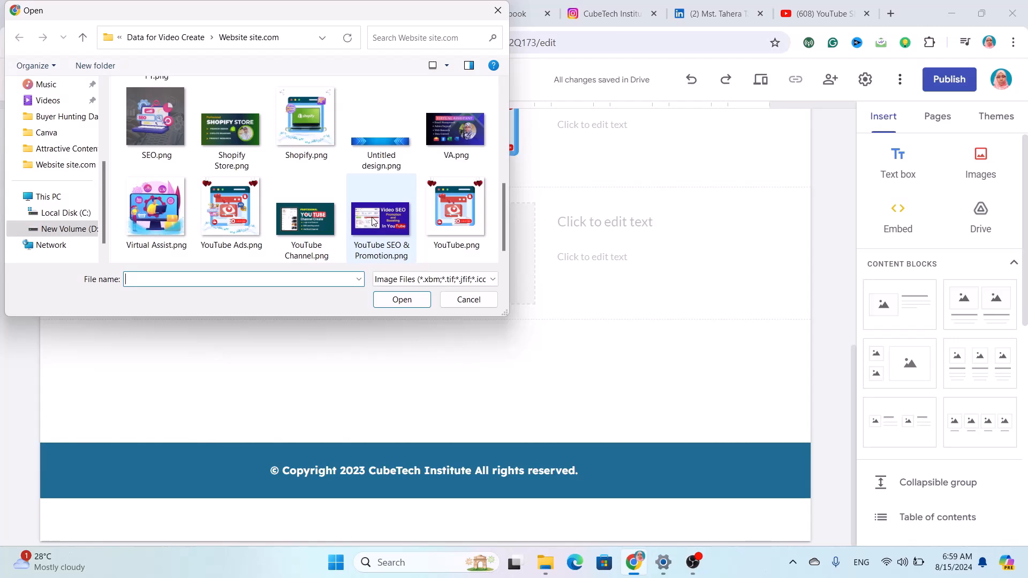
left_click(305, 131)
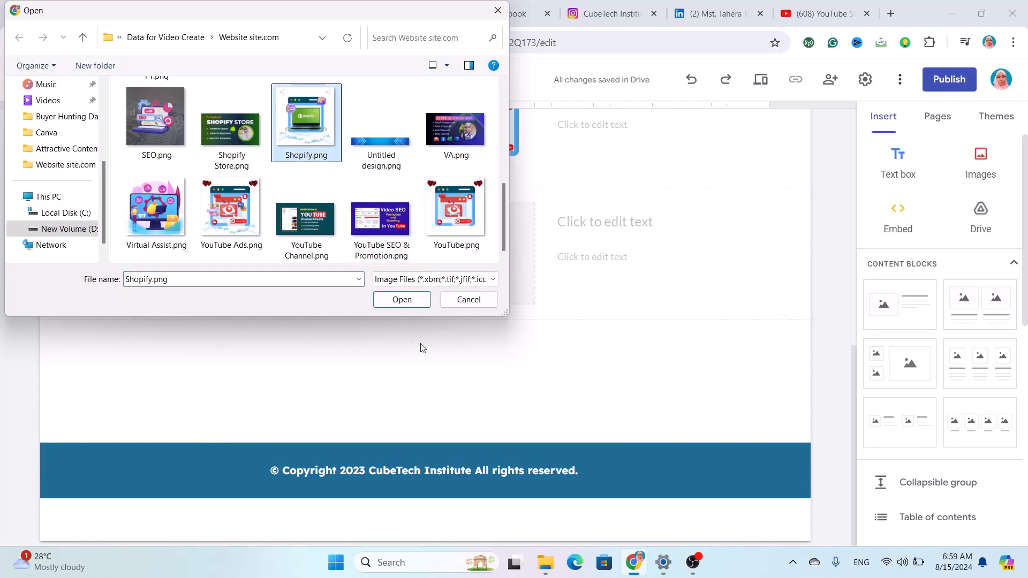
left_click(402, 300)
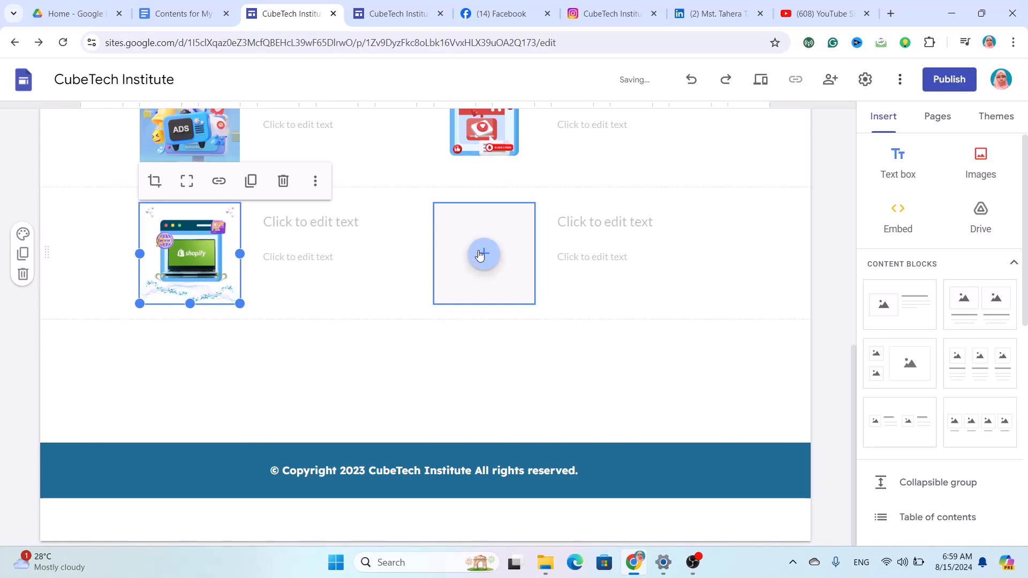
Upload SEO.png into the new block's second slot.
left_click(482, 254)
left_click(488, 294)
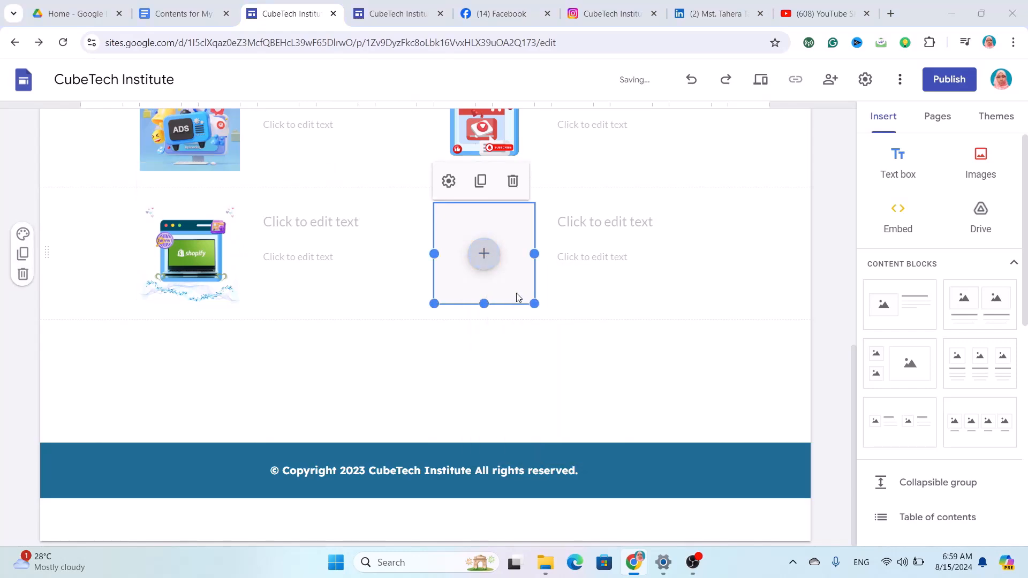
scroll(408, 190, "down", 5)
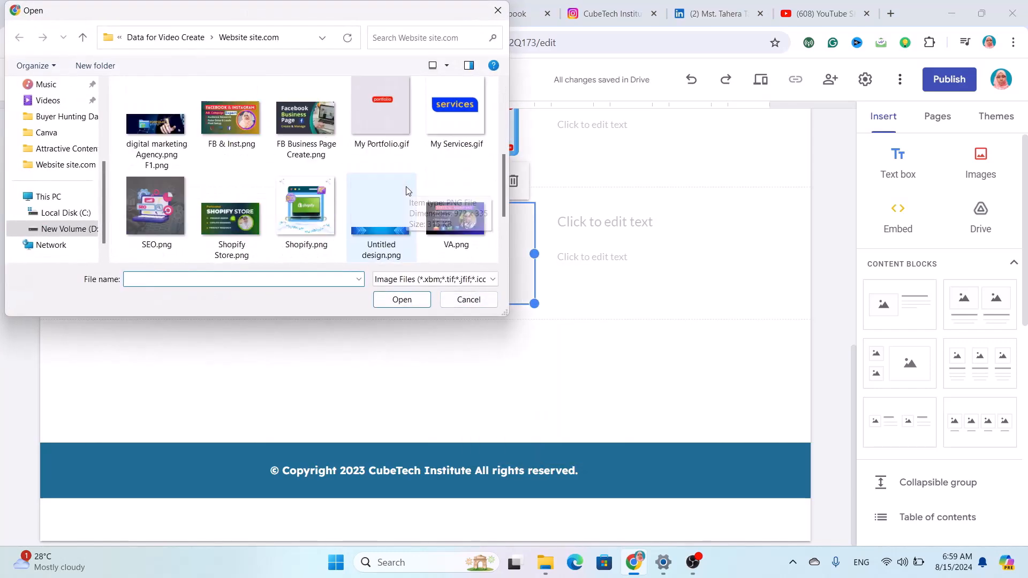
scroll(408, 190, "down", 2)
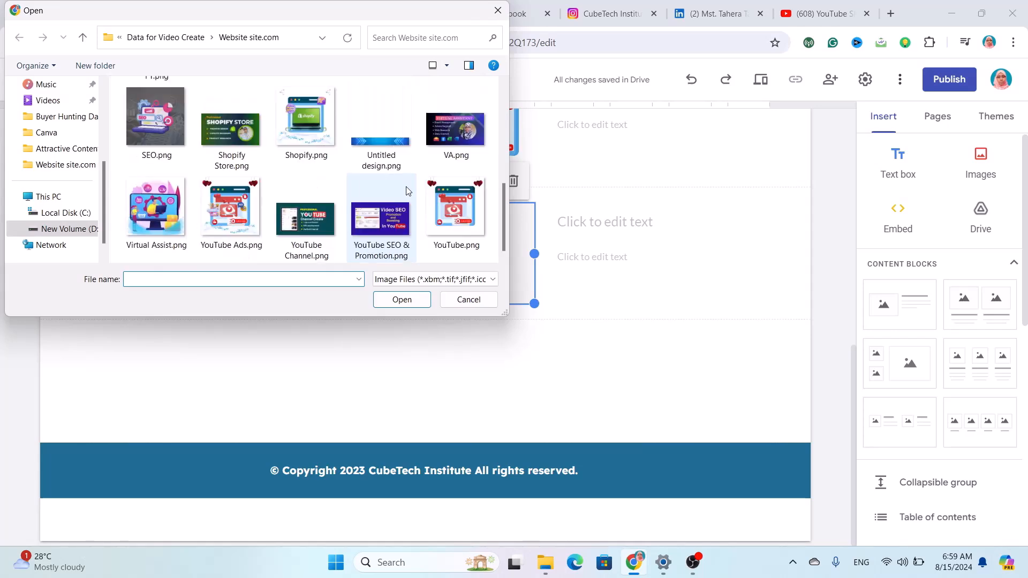
left_click(153, 101)
left_click(402, 299)
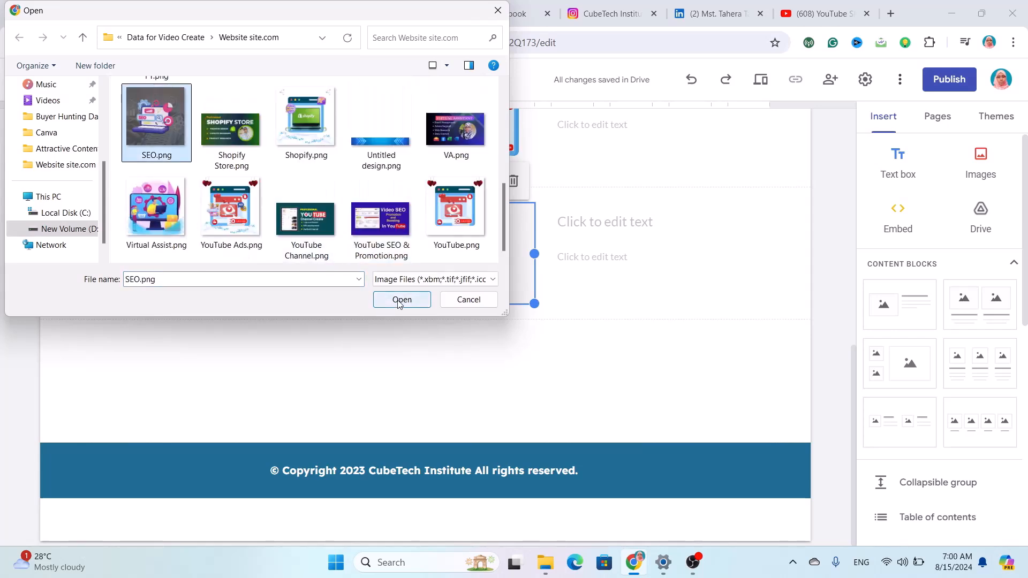
left_click(333, 285)
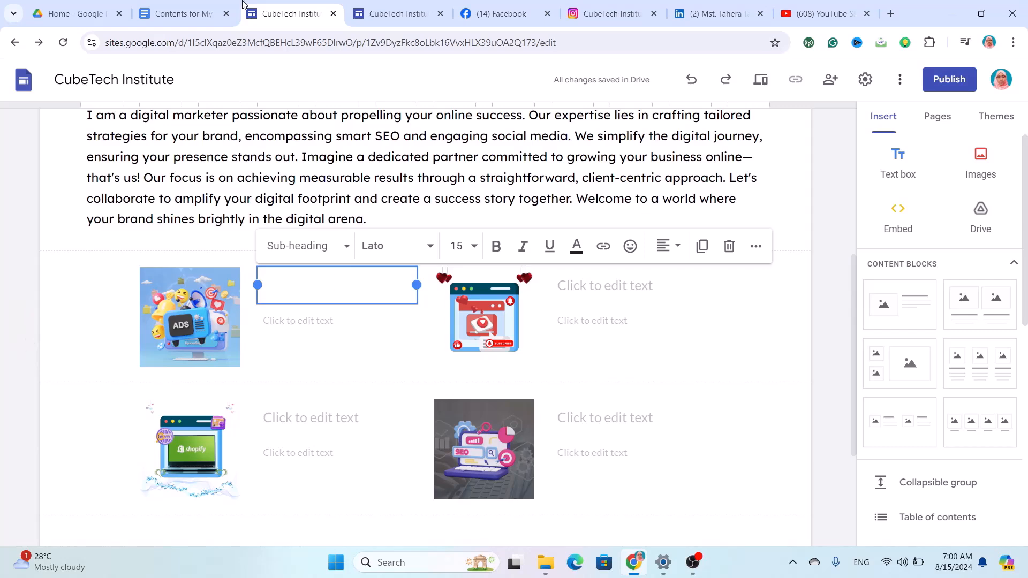
Copy the Facebook Ad Campaigns heading and paragraph from the doc and paste them beside the ADS image.
left_click(194, 16)
scroll(338, 250, "down", 5)
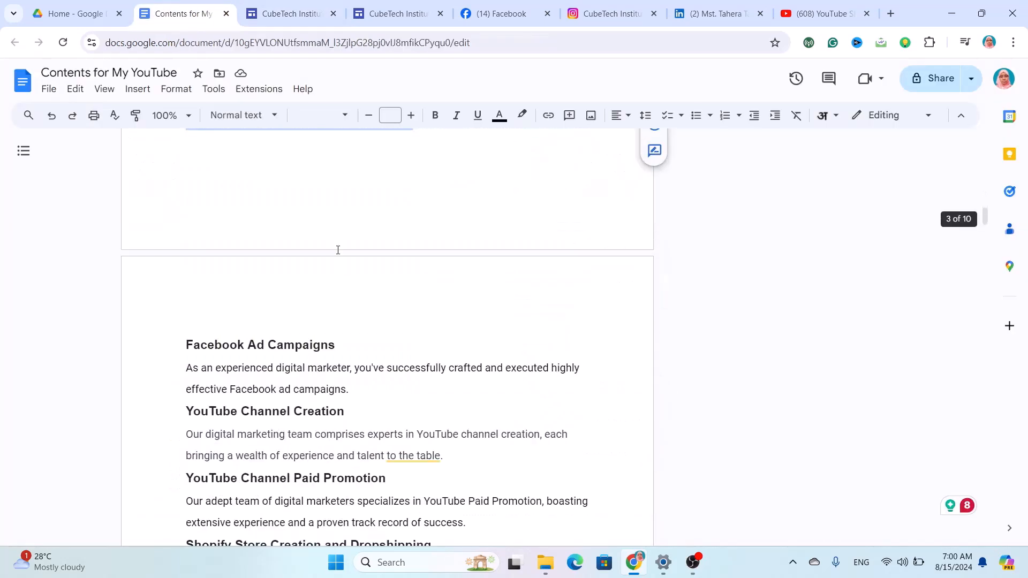
left_click_drag(182, 299, 351, 353)
key("ctrl+c")
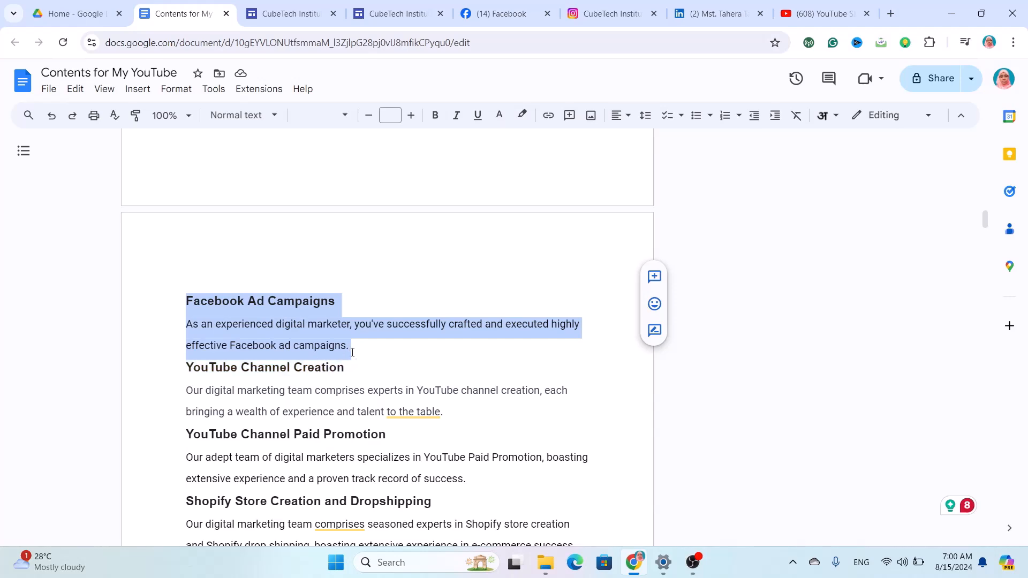
left_click(290, 13)
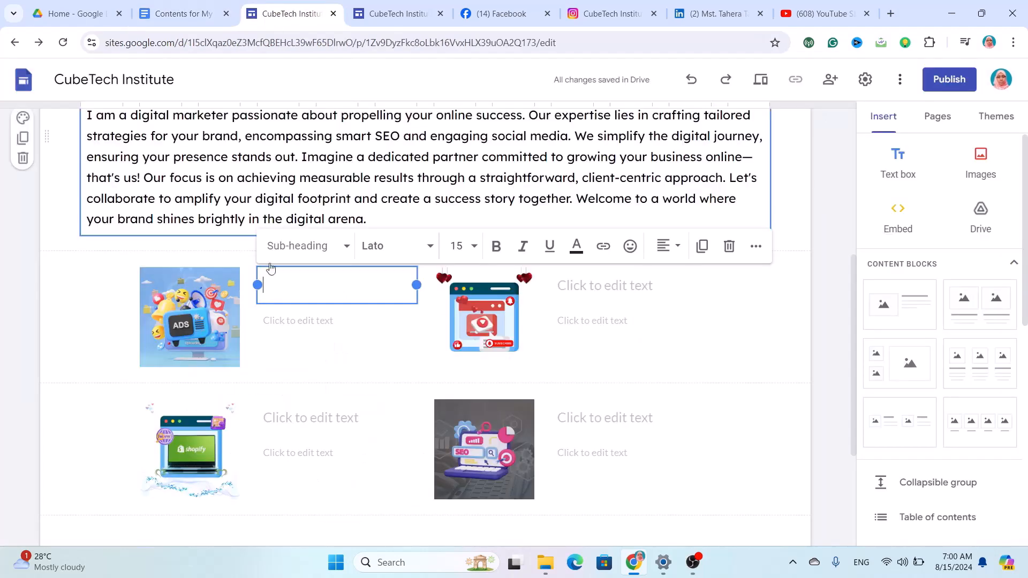
key("ctrl+v")
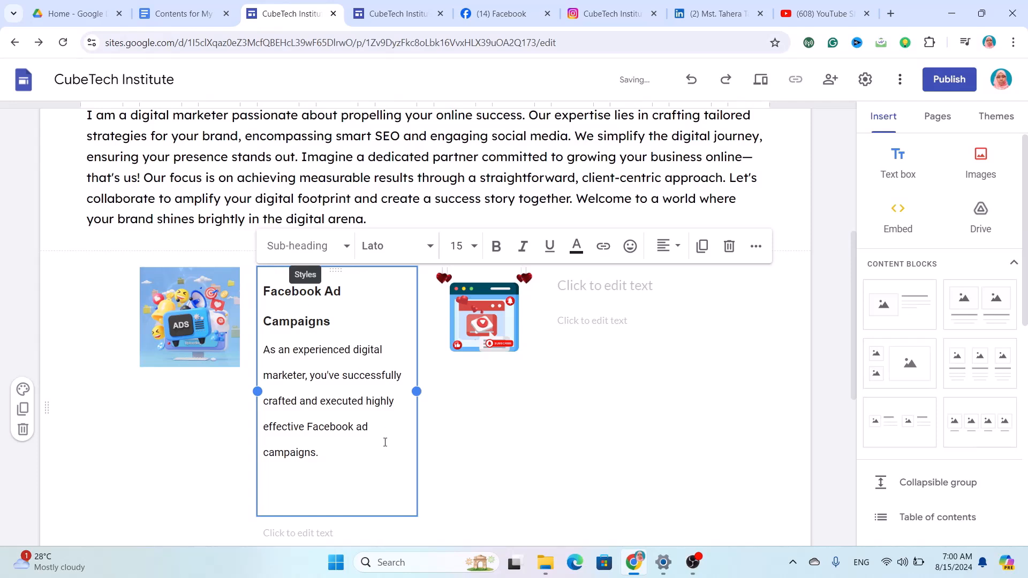
key("BackSpace")
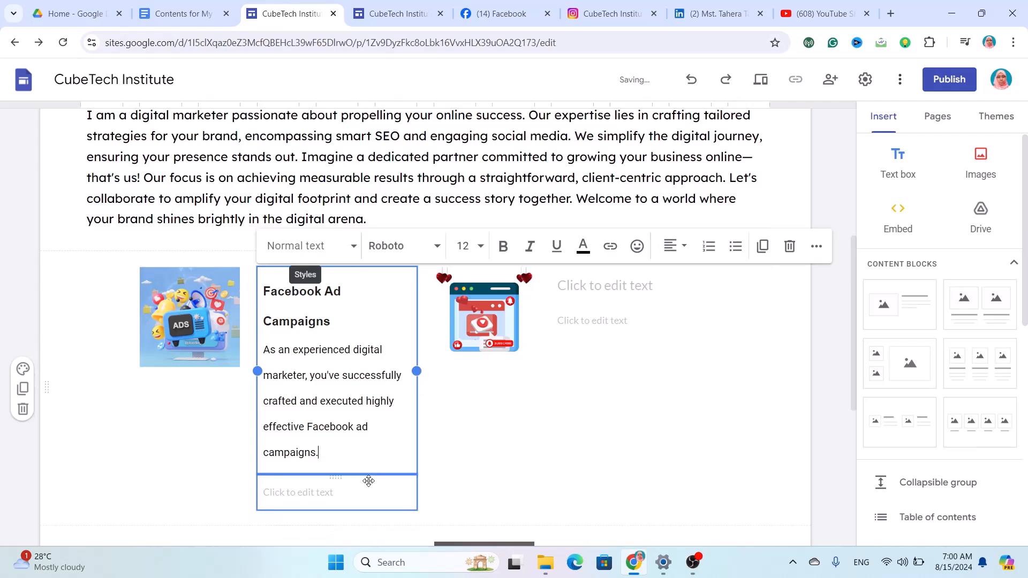
Format the pasted text in Lexend, size 10, with 1.15 line spacing.
left_click_drag(348, 455, 262, 303)
left_click(344, 247)
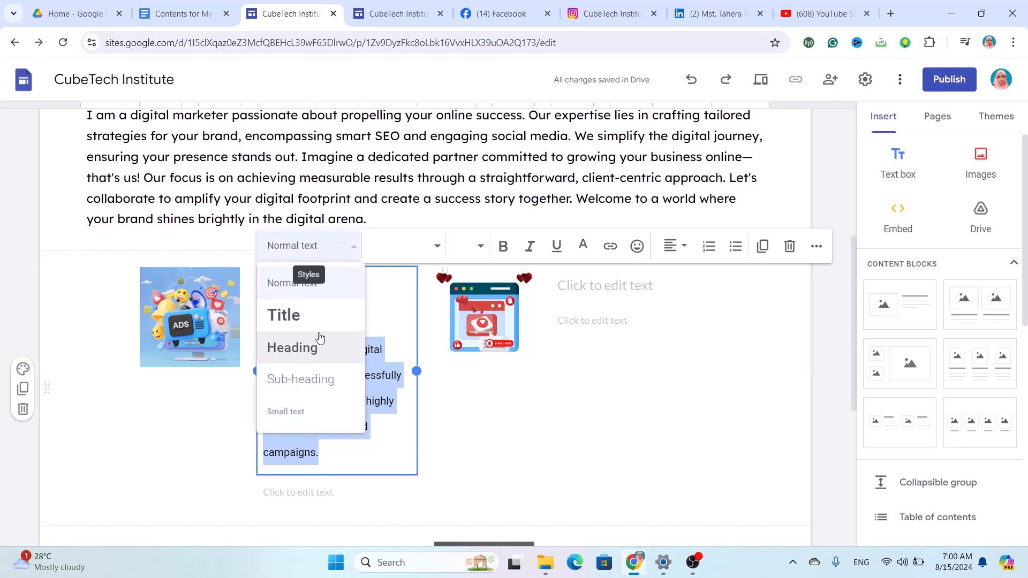
left_click(314, 289)
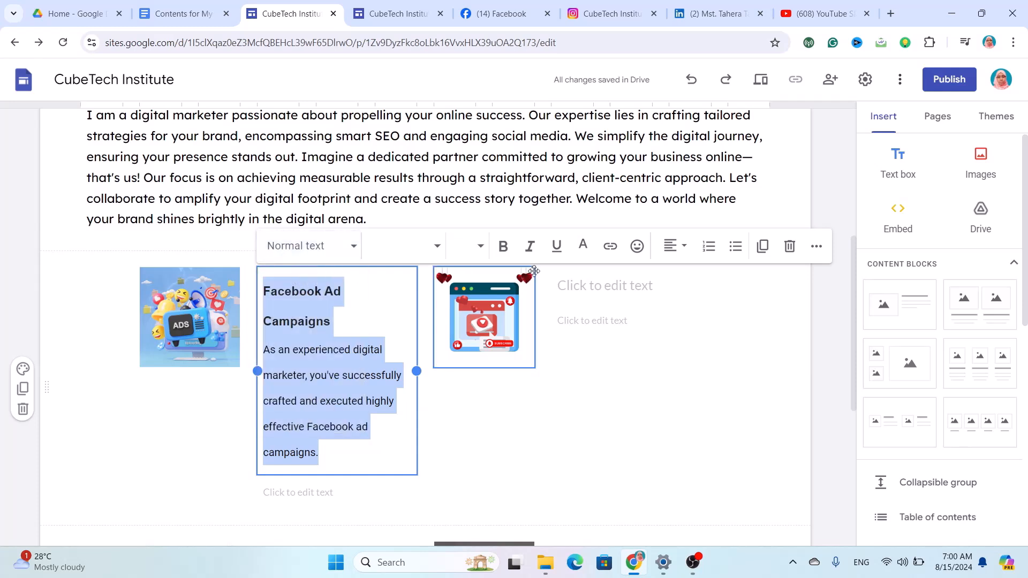
left_click(436, 247)
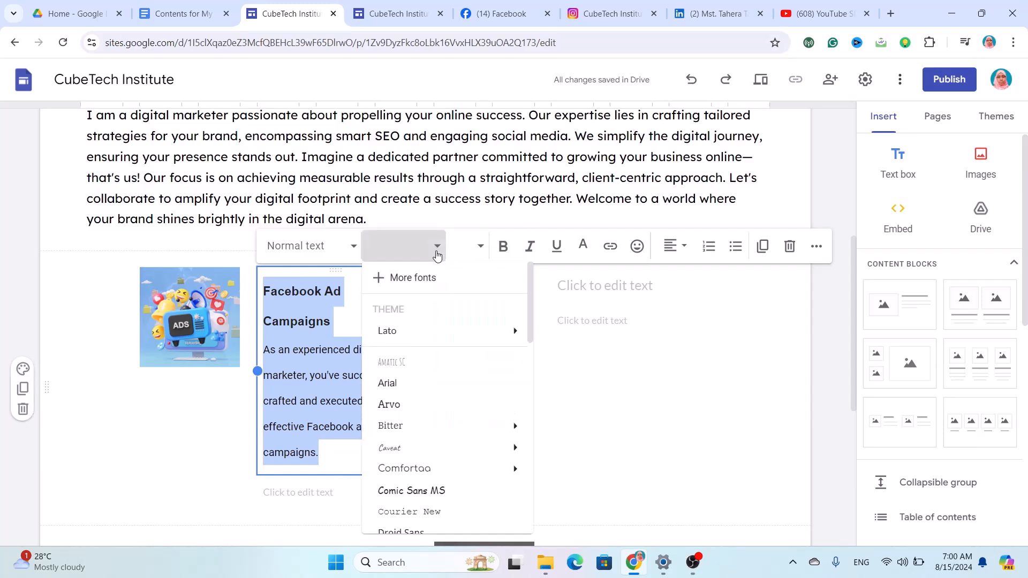
mouse_move(453, 438)
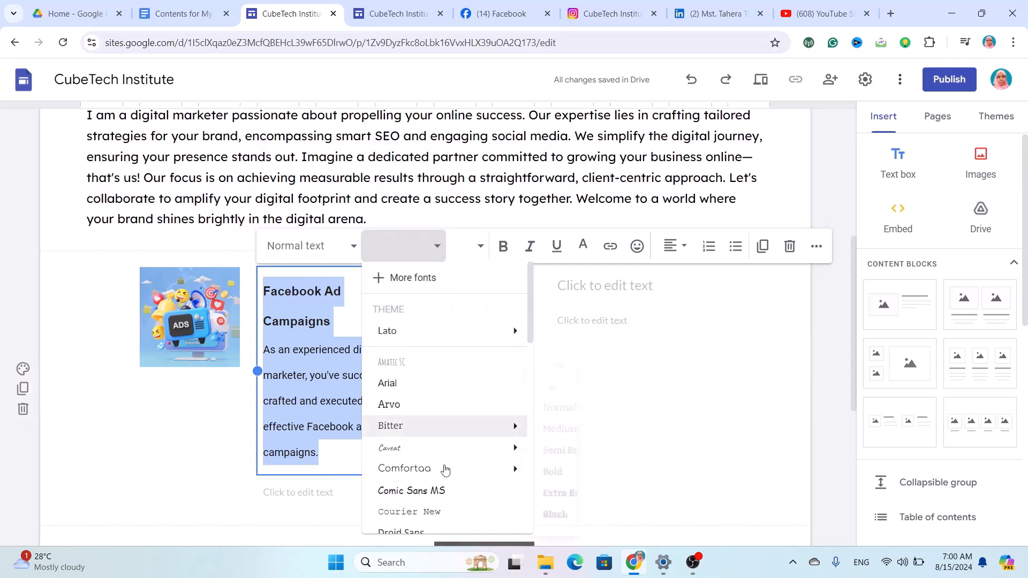
scroll(440, 503, "down", 3)
mouse_move(441, 504)
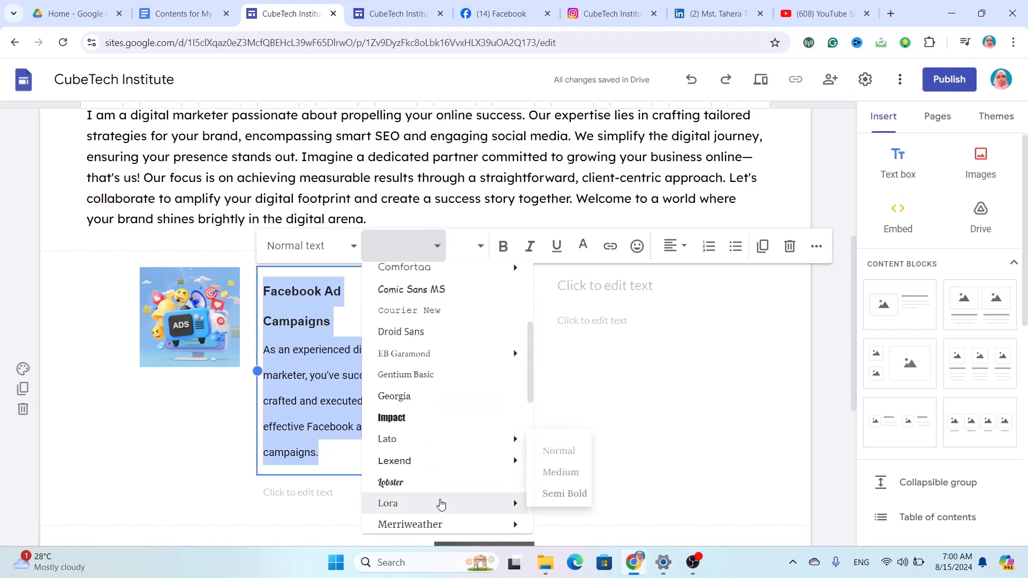
left_click(443, 461)
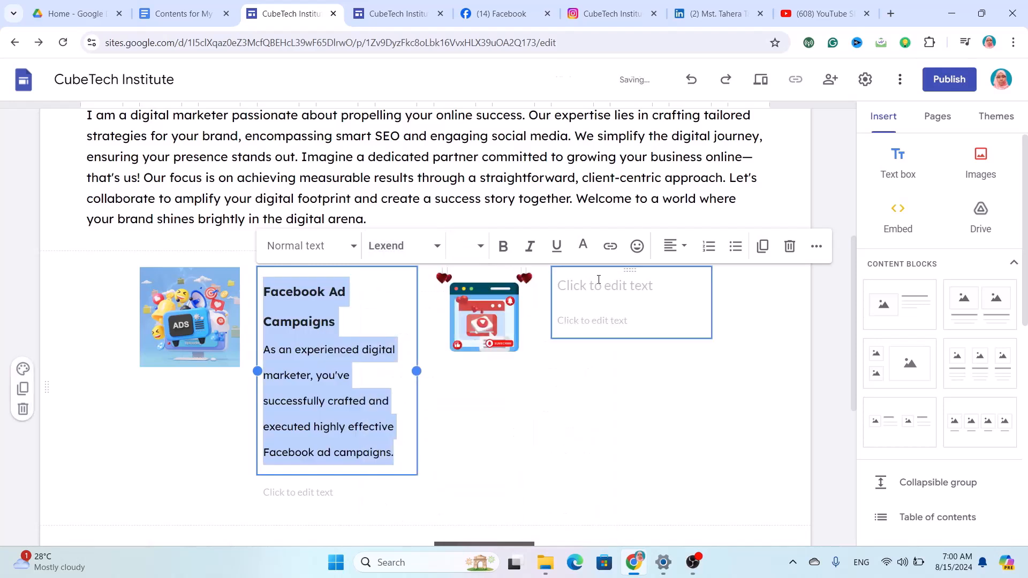
left_click(478, 250)
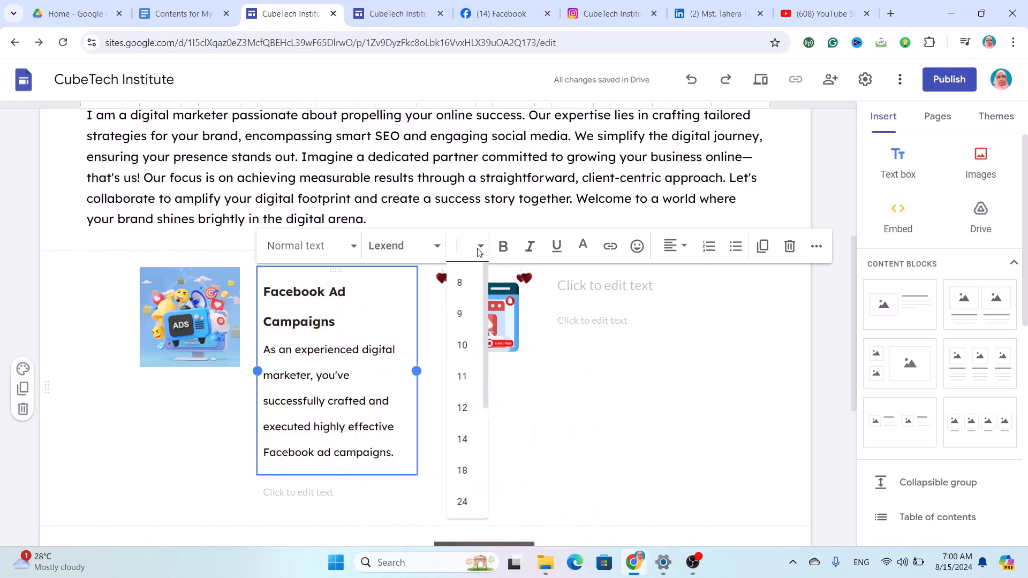
left_click(468, 345)
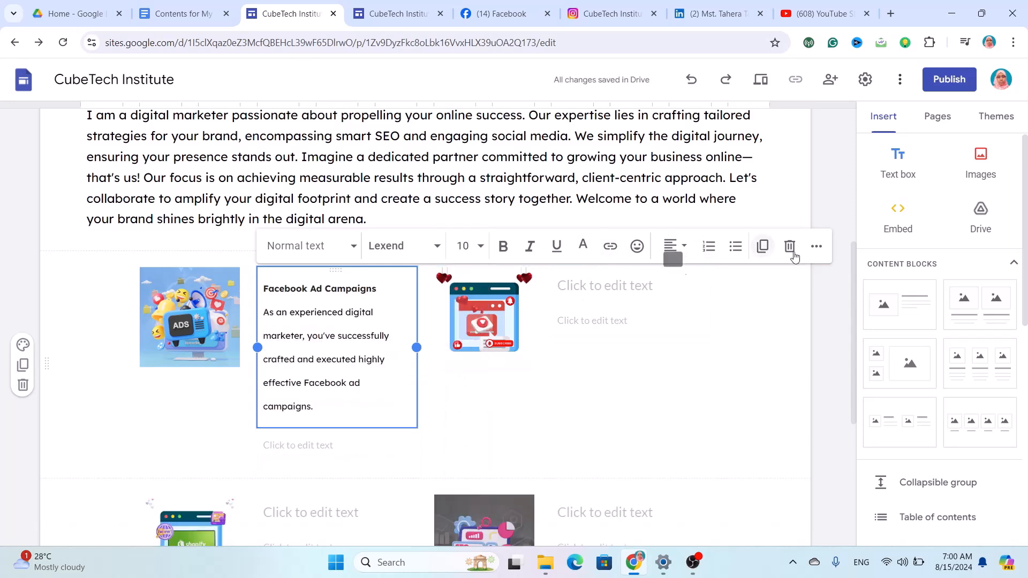
left_click(815, 246)
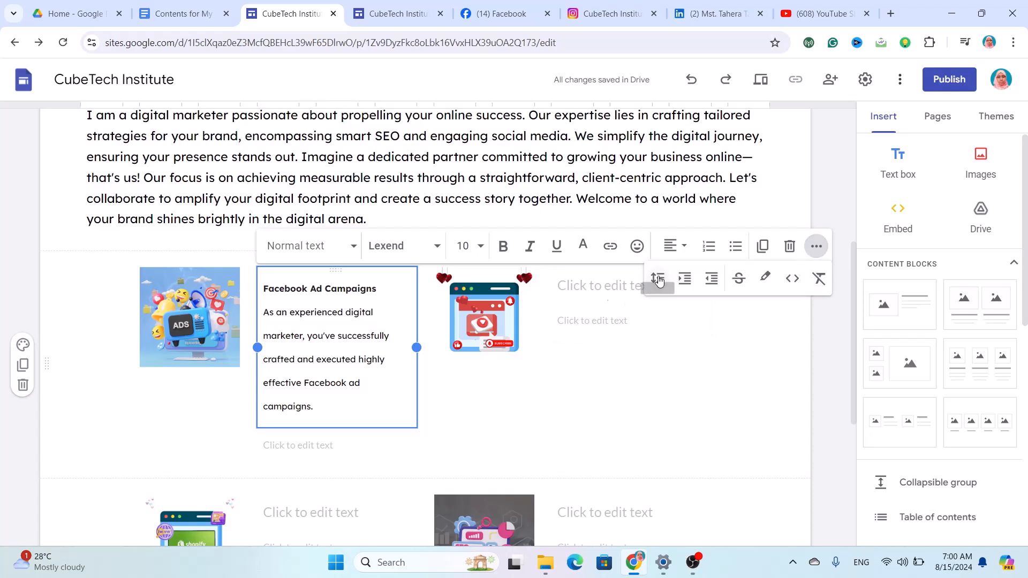
left_click(658, 278)
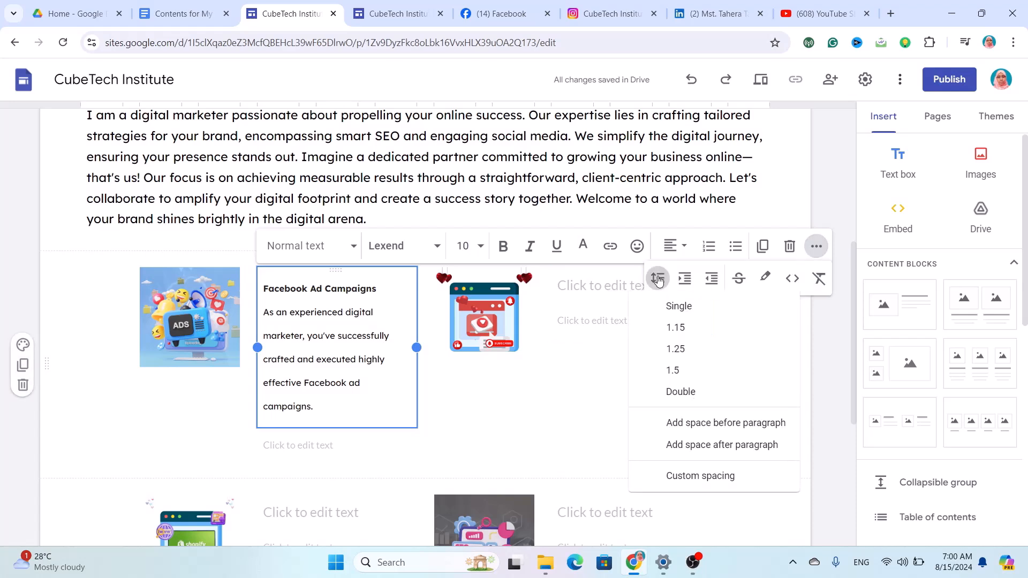
left_click(686, 333)
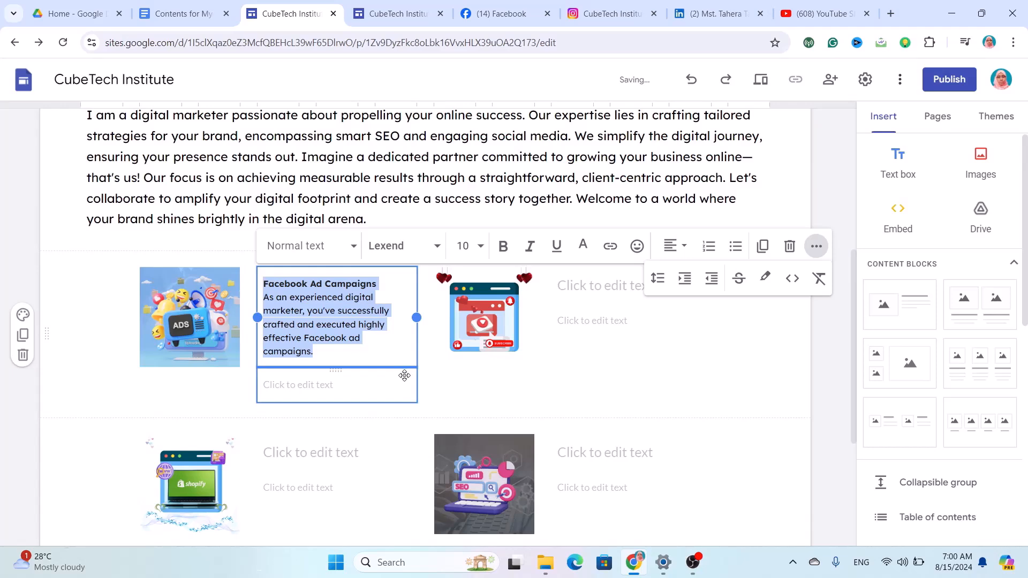
Delete the spare empty text box below the Facebook Ad Campaigns paragraph.
left_click(404, 375)
left_click(391, 243)
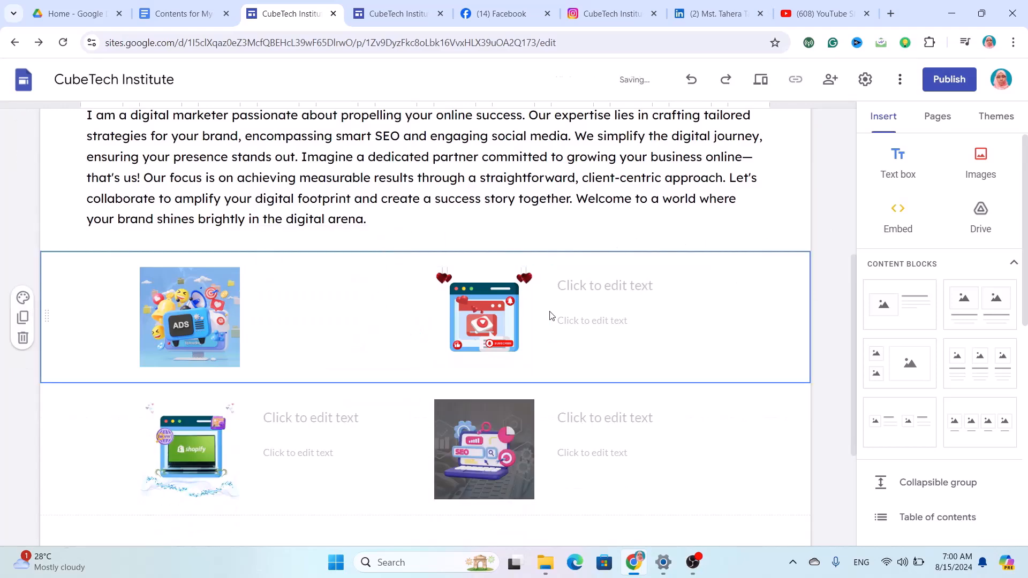
key("ctrl+z")
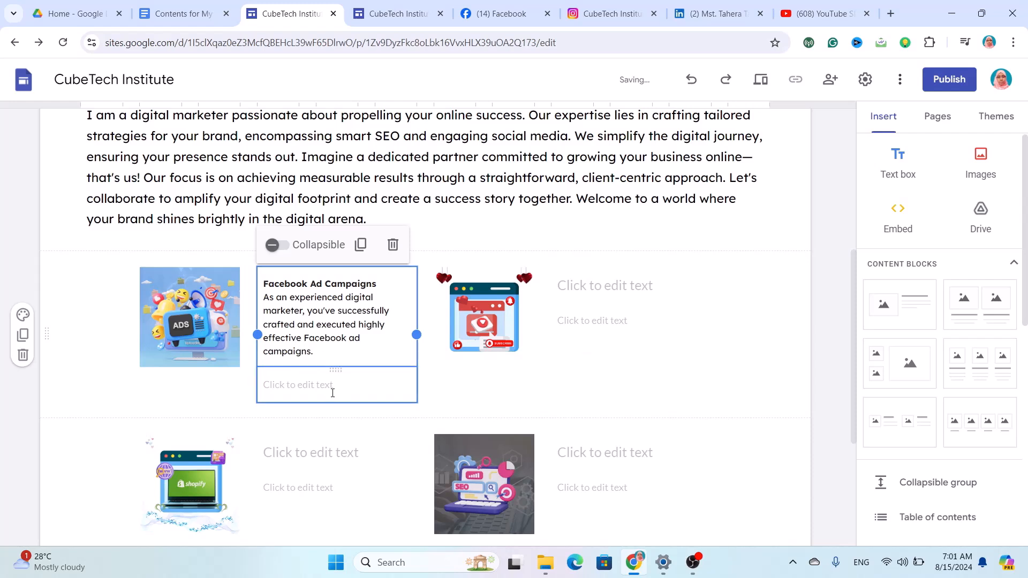
left_click(332, 393)
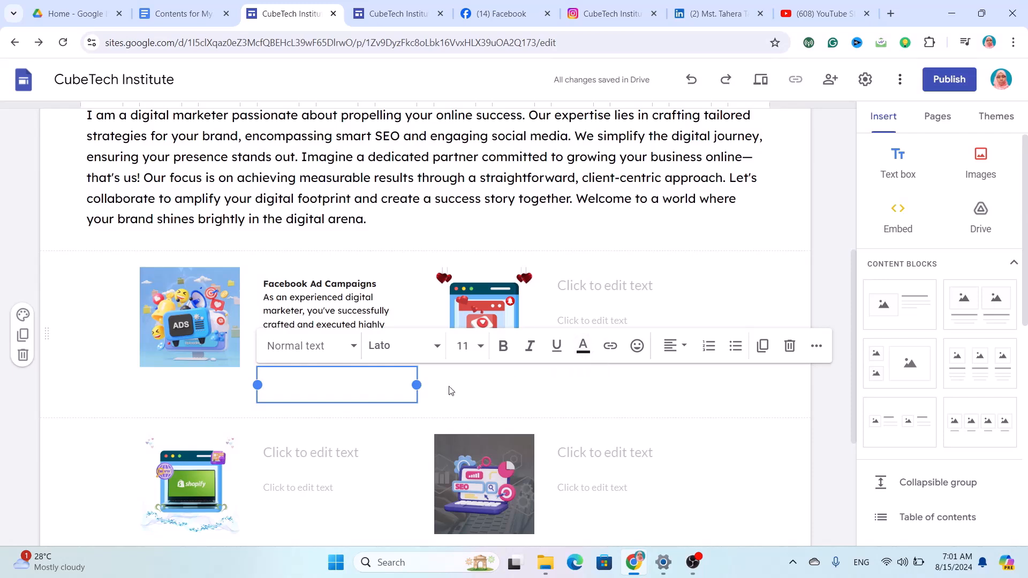
left_click(790, 345)
left_click(609, 290)
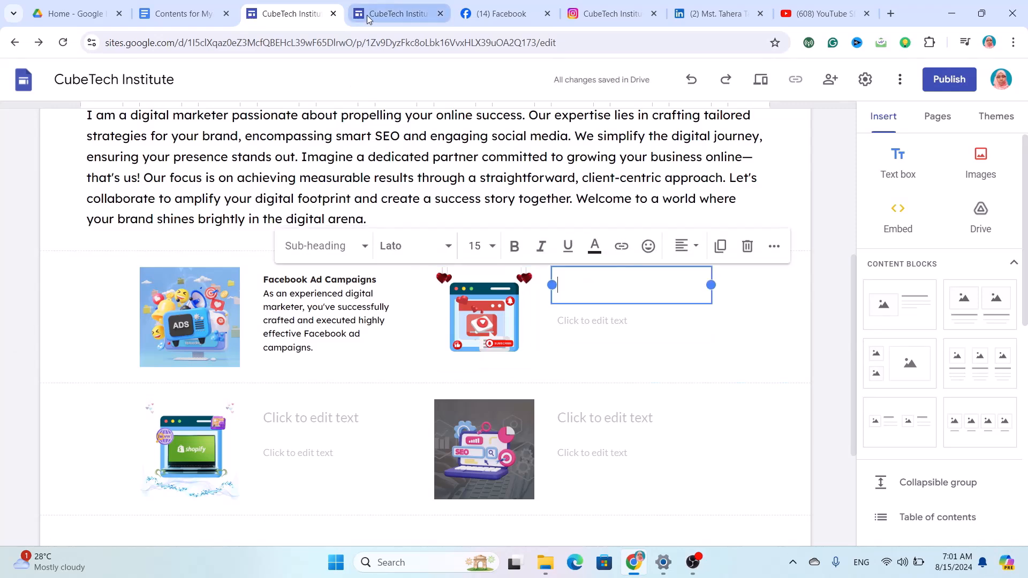
Bring in the YouTube Channel Creation heading and paragraph from the doc in Lexend size 12.
left_click(164, 7)
scroll(283, 259, "down", 3)
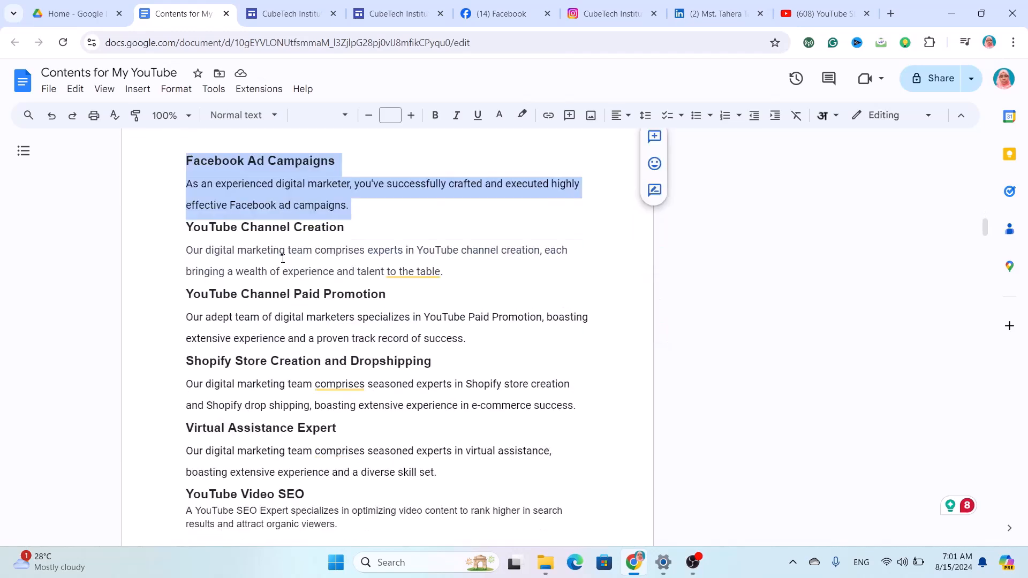
left_click_drag(459, 276, 221, 230)
left_click_drag(221, 230, 186, 229)
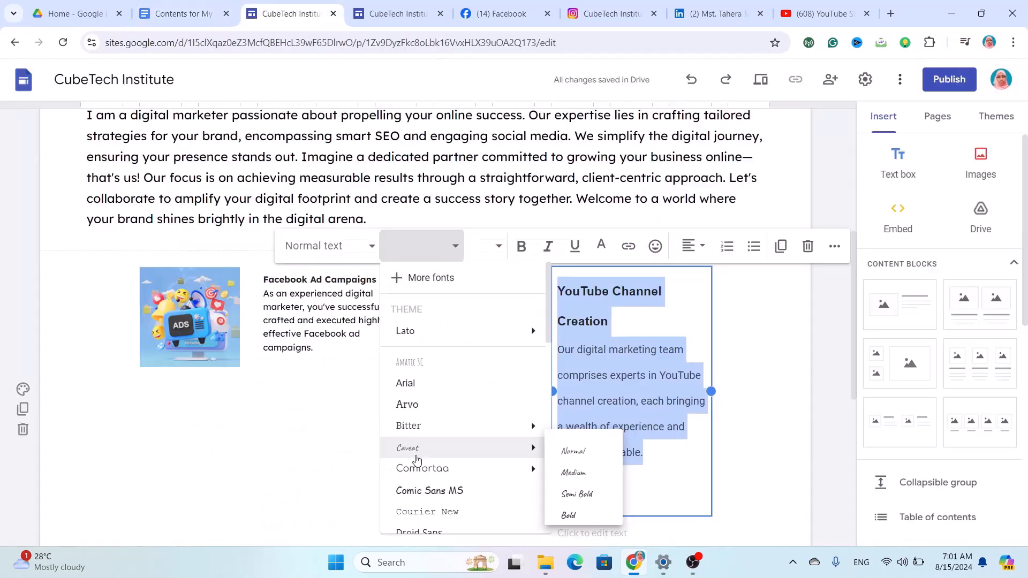
scroll(416, 460, "down", 3)
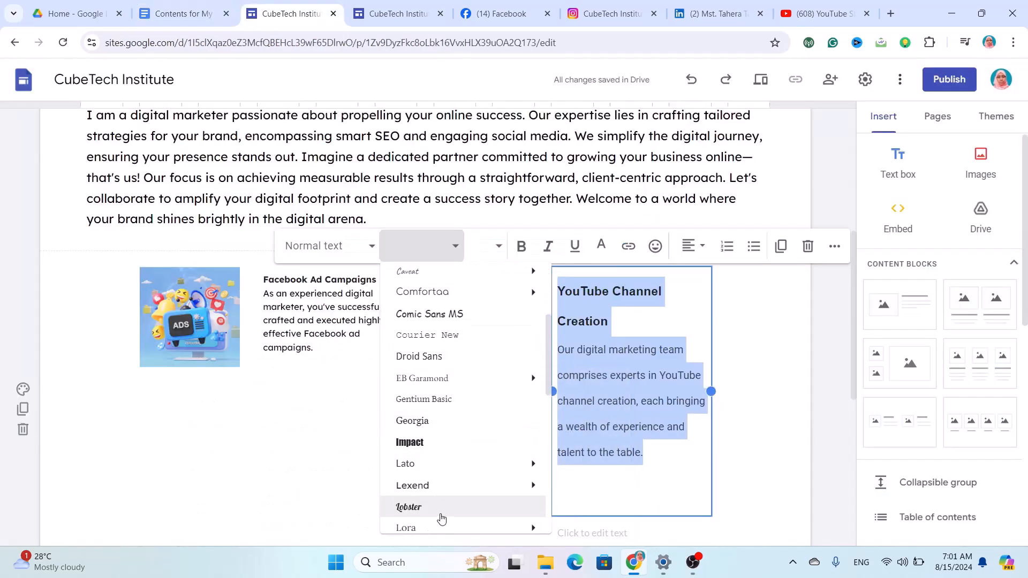
mouse_move(426, 493)
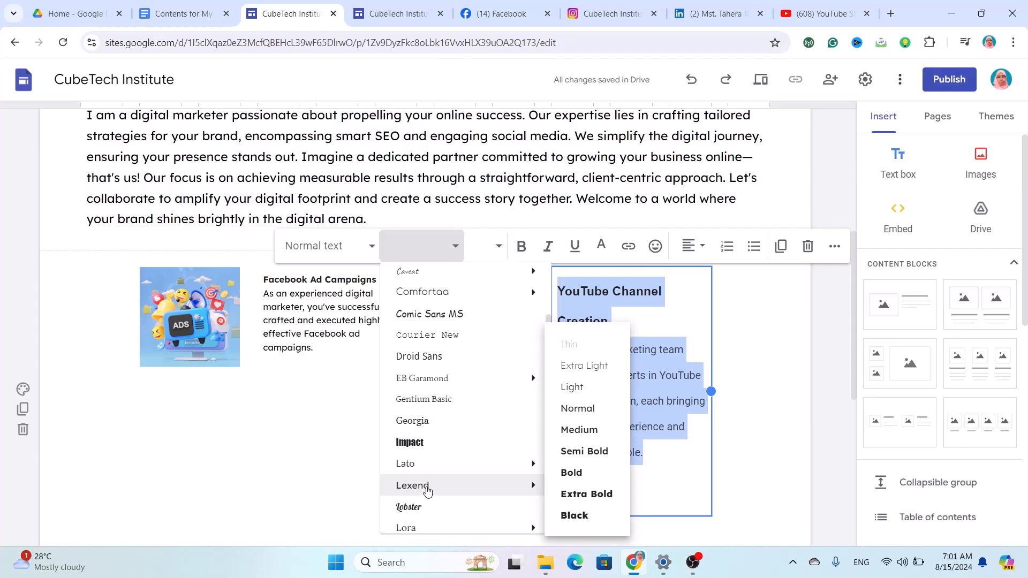
left_click(426, 486)
left_click(486, 255)
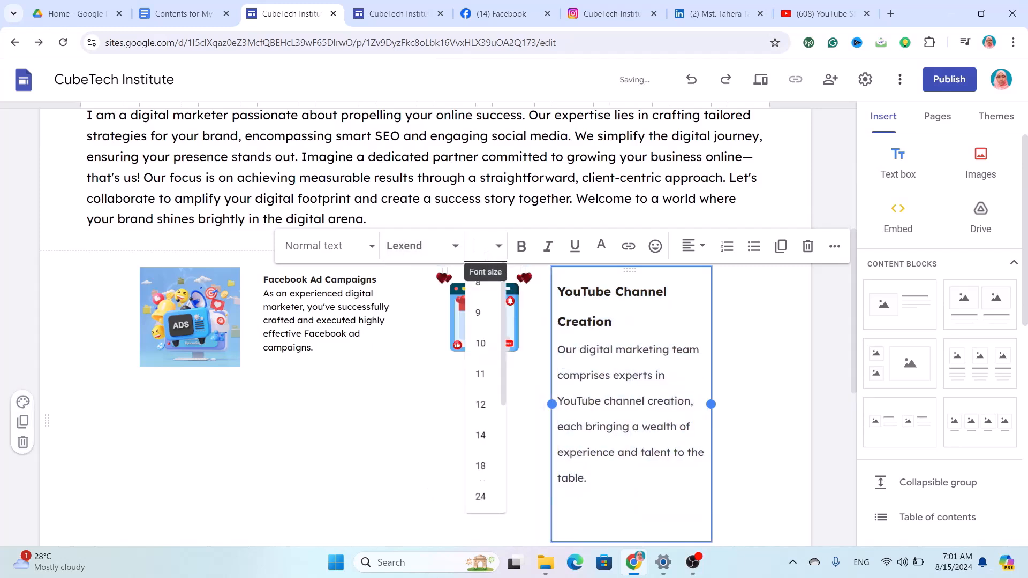
left_click(480, 412)
Set the YouTube Channel Creation text's line spacing to 1.15.
left_click_drag(587, 444, 557, 289)
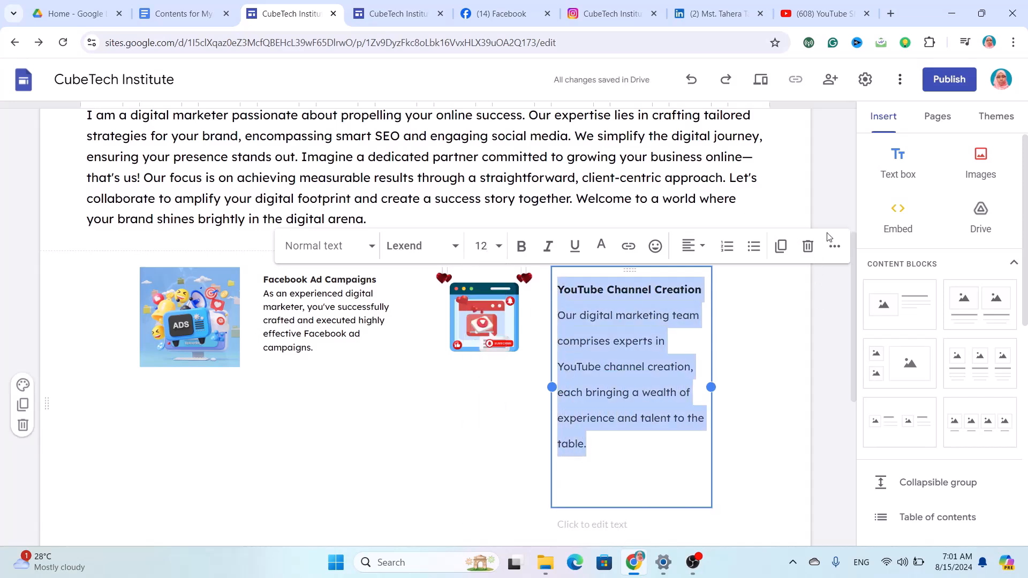
left_click(833, 246)
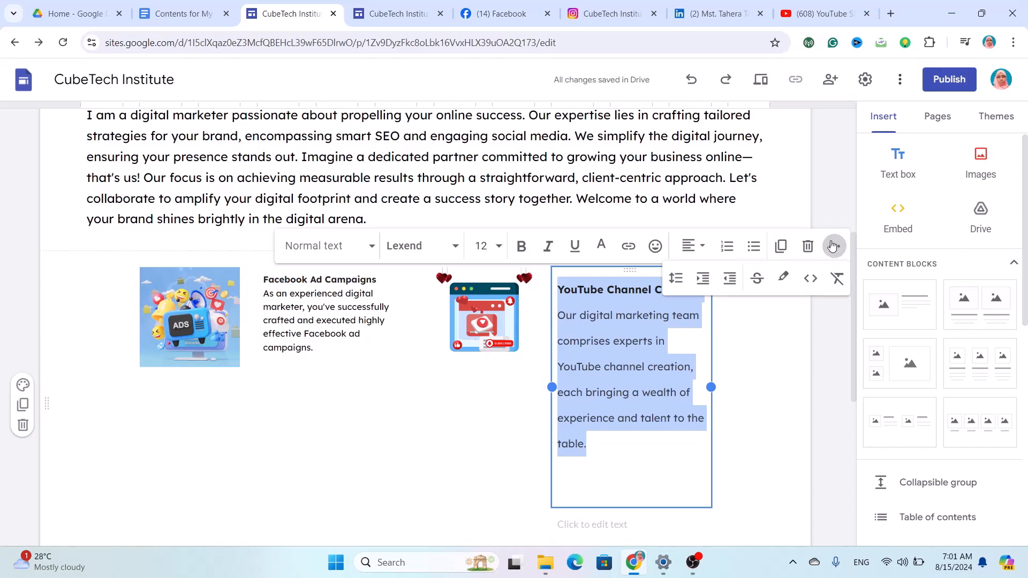
left_click(685, 282)
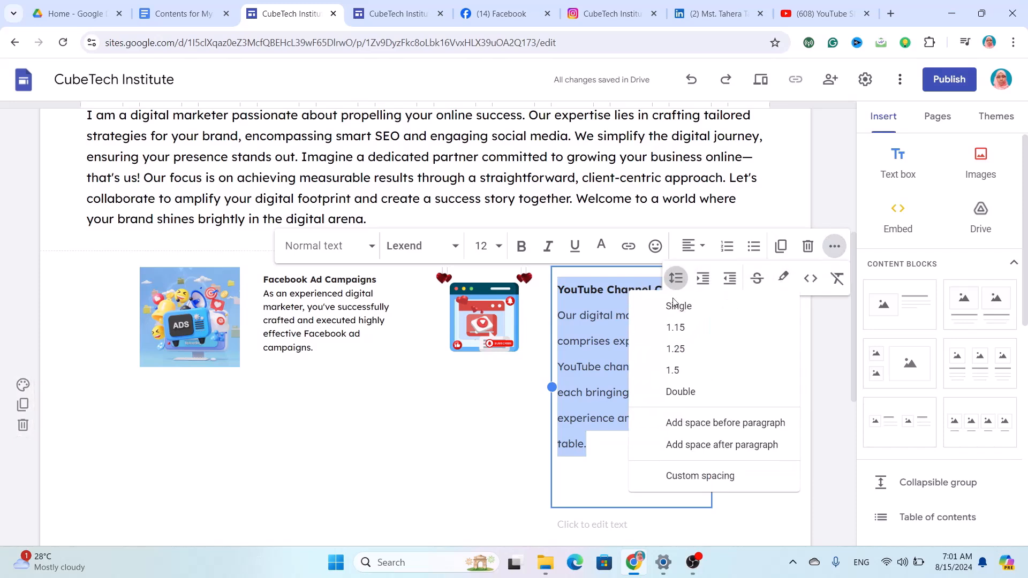
left_click(692, 327)
Change the Facebook Ad Campaigns text to size 12.
left_click_drag(337, 347, 261, 277)
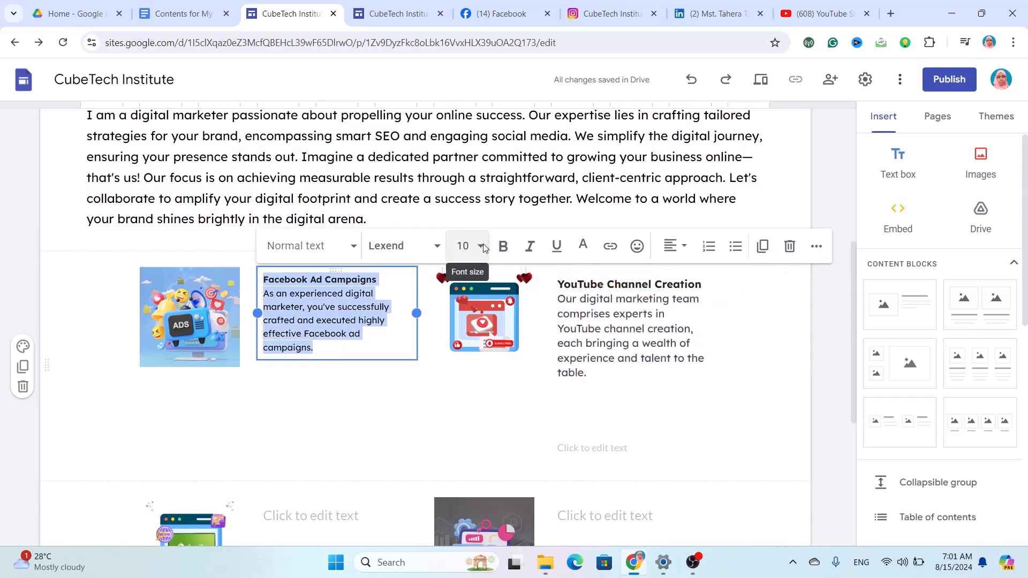
left_click(466, 245)
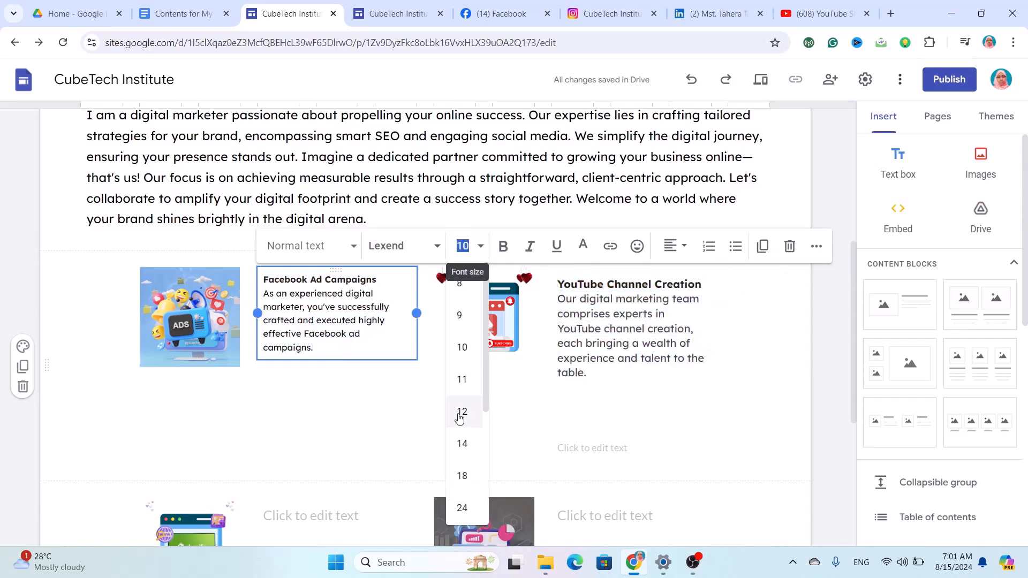
left_click(460, 415)
scroll(441, 437, "down", 2)
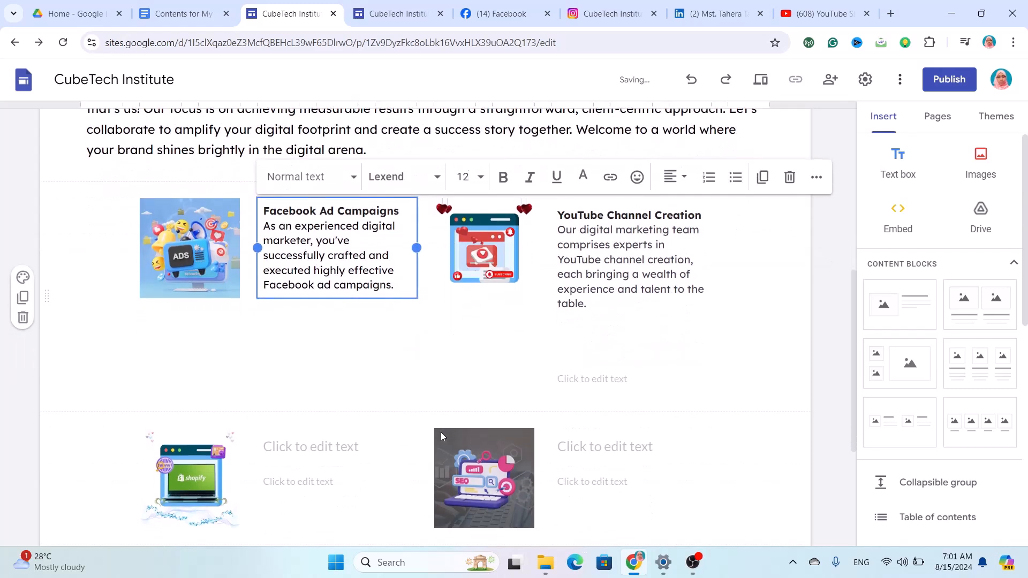
Delete the empty text box beneath the YouTube Channel Creation text.
left_click(297, 418)
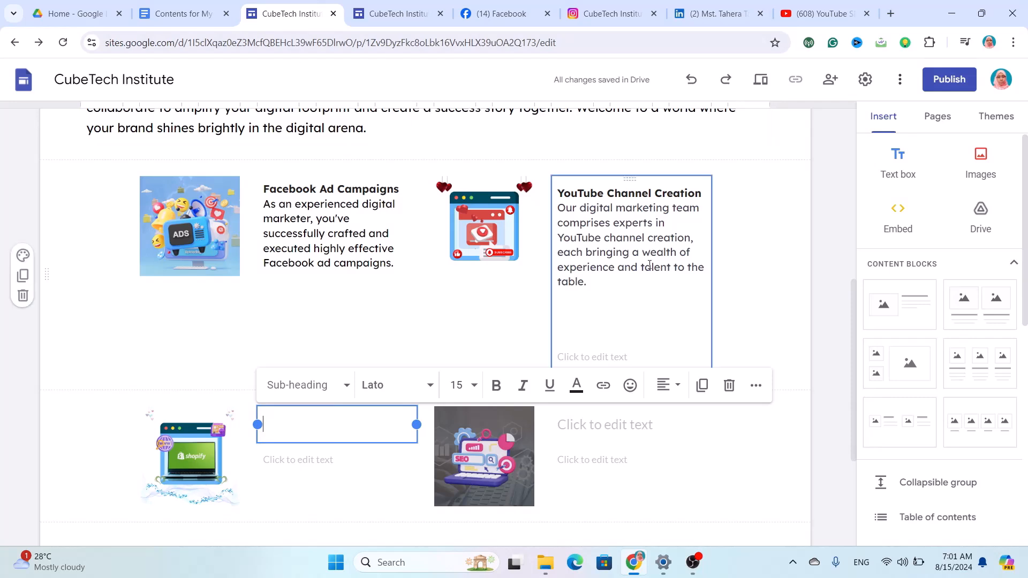
left_click(633, 319)
left_click(628, 360)
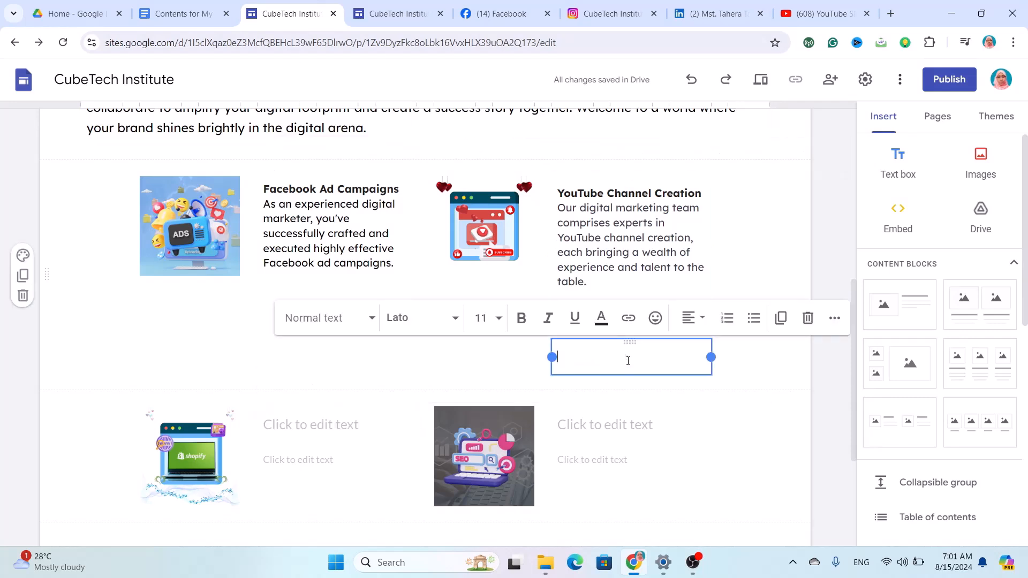
left_click(808, 318)
scroll(576, 370, "down", 3)
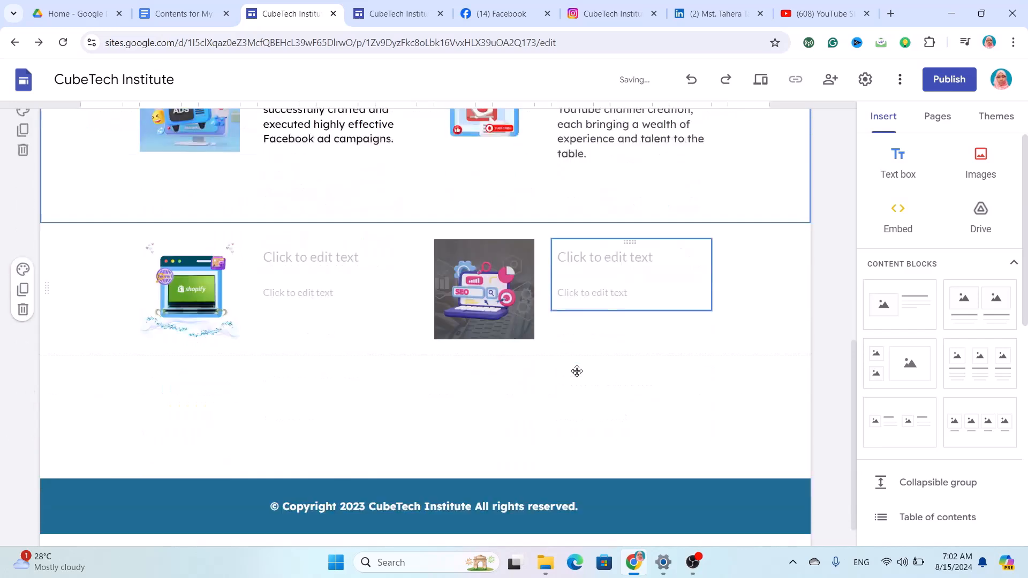
Copy the Shopify heading and paragraph from the Docs file into the box beside the Shopify image.
left_click(340, 251)
left_click(341, 248)
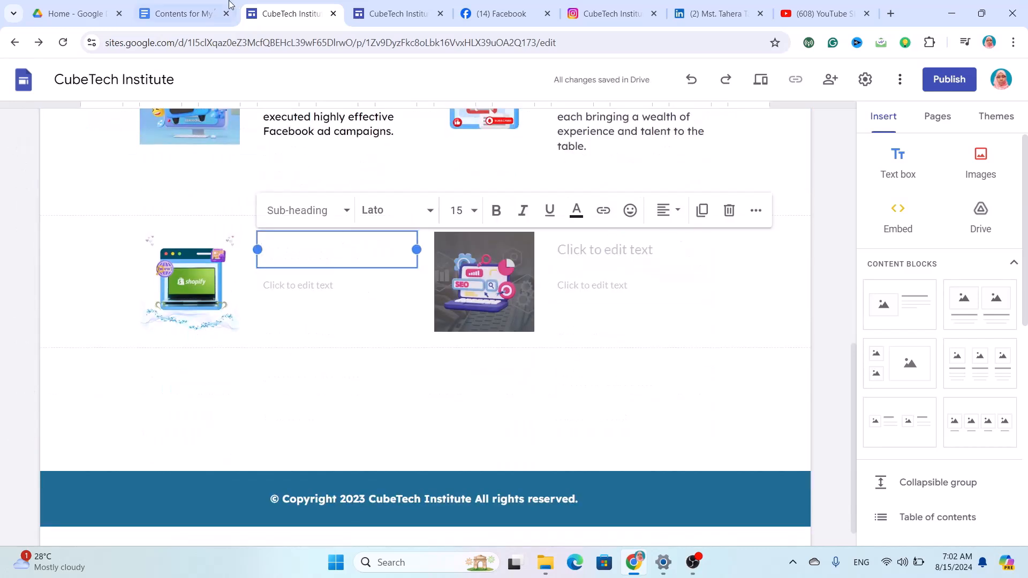
left_click(180, 10)
scroll(280, 267, "down", 1)
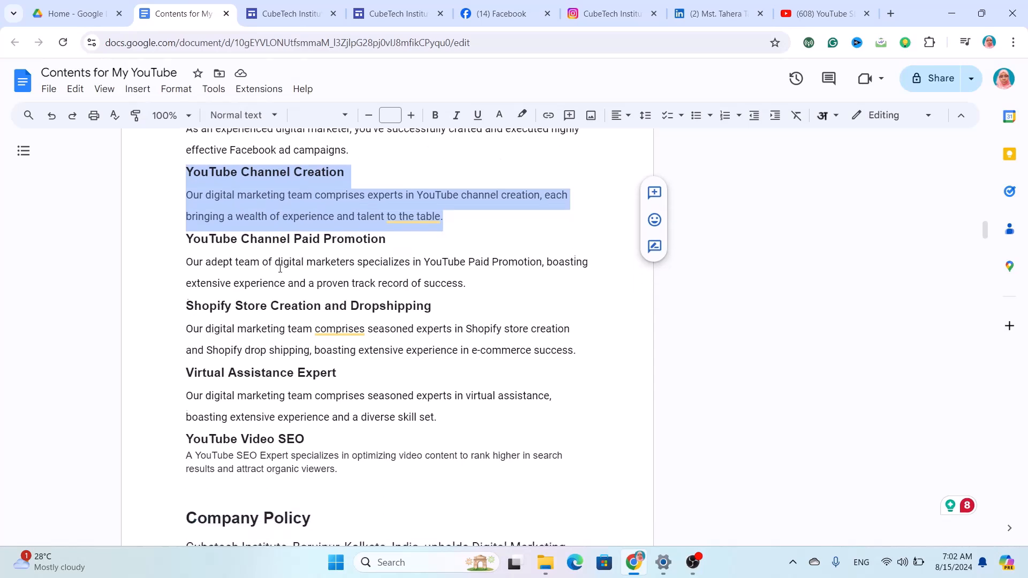
mouse_move(342, 321)
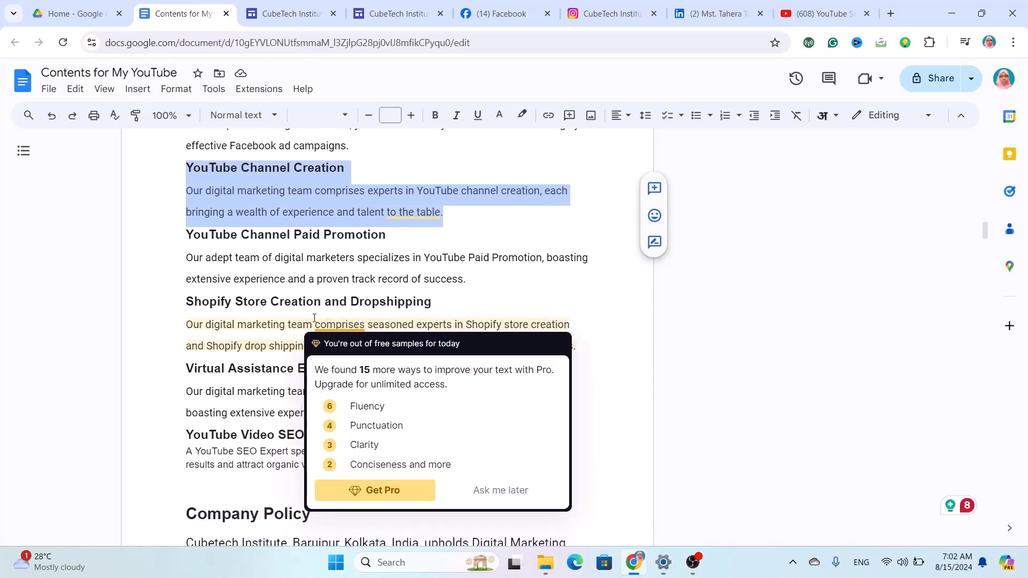
left_click_drag(583, 343, 186, 306)
key("ctrl+c")
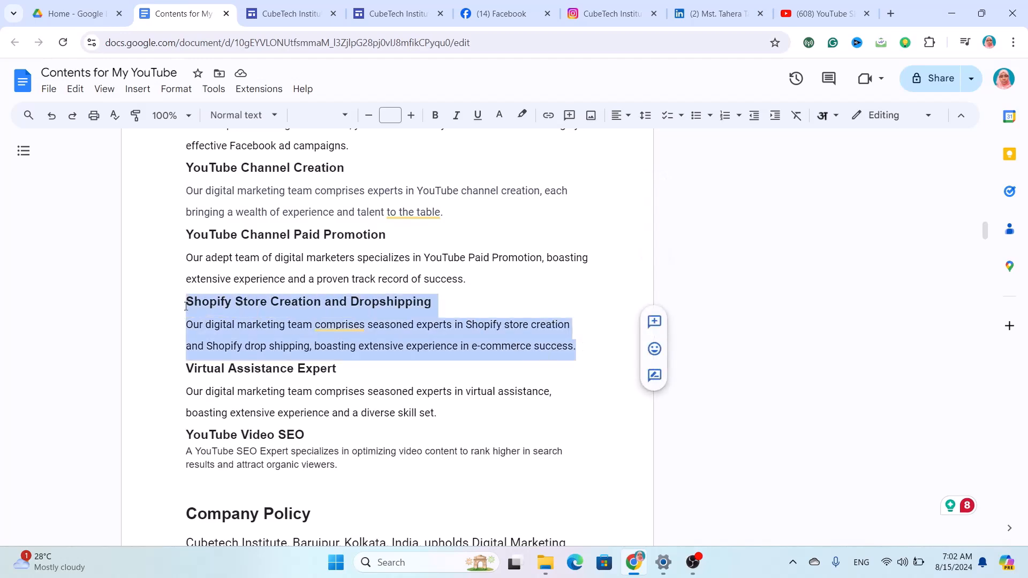
left_click(257, 6)
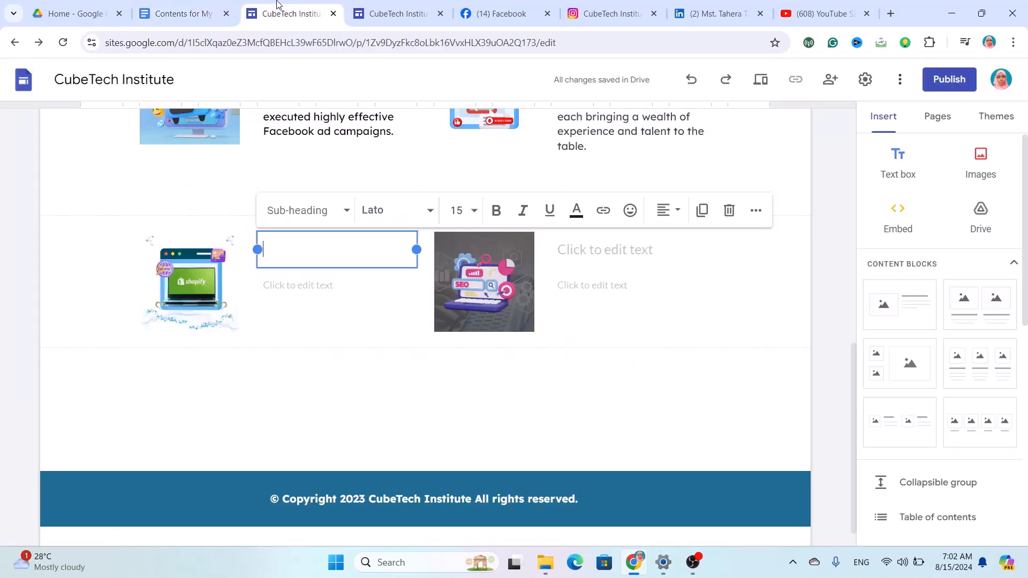
key("ctrl+v")
Remove the leftover empty box and set the Shopify text to Lexend, size 12.
left_click(796, 443)
left_click(386, 361)
left_click_drag(388, 442, 257, 263)
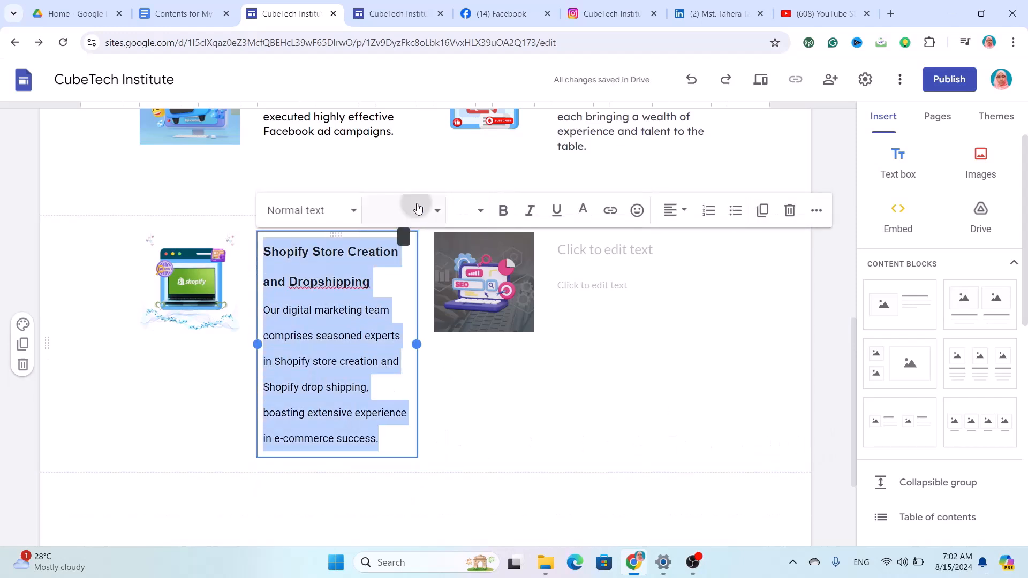
left_click(402, 210)
scroll(383, 396, "down", 3)
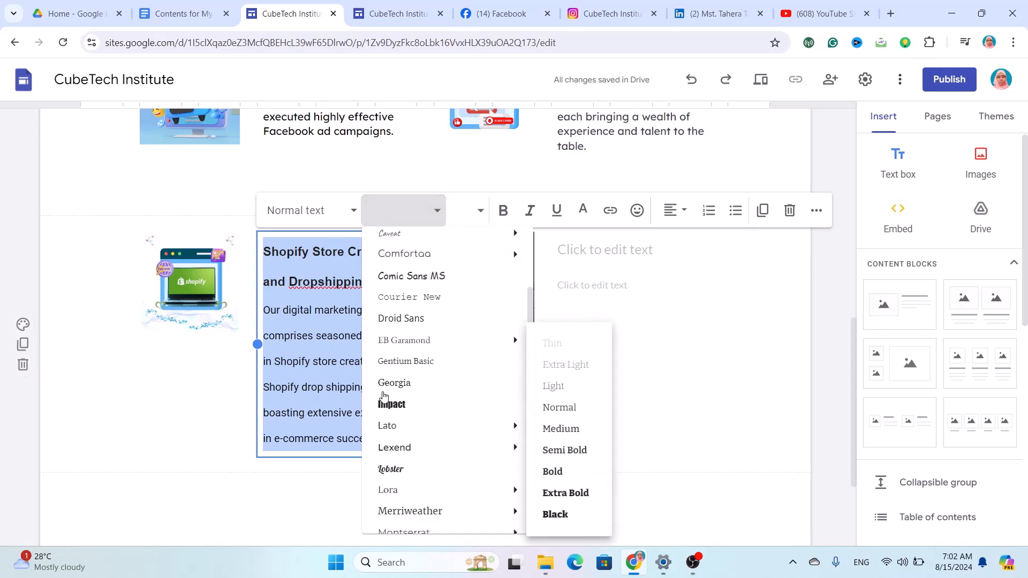
left_click(406, 448)
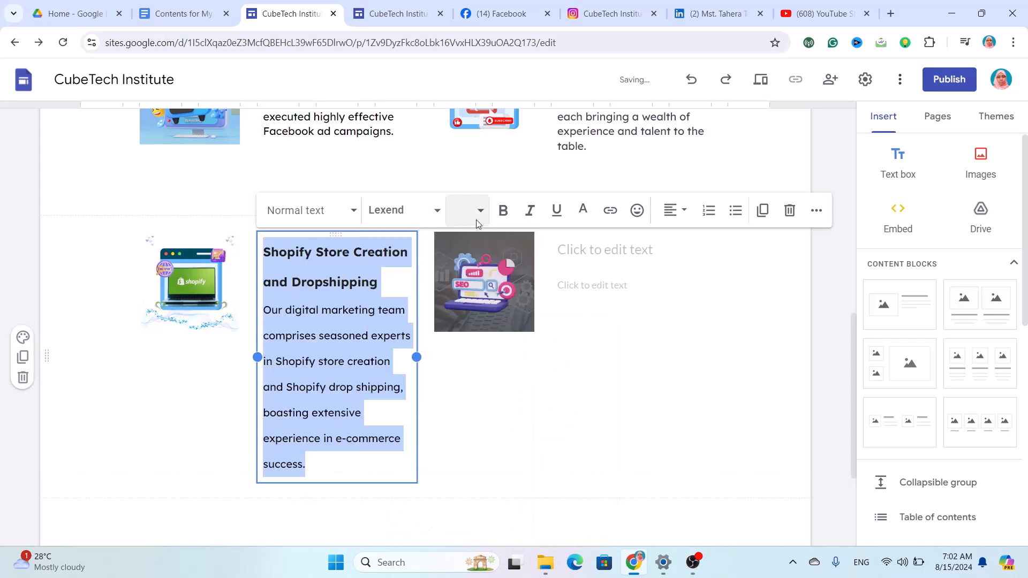
left_click(468, 210)
left_click(463, 378)
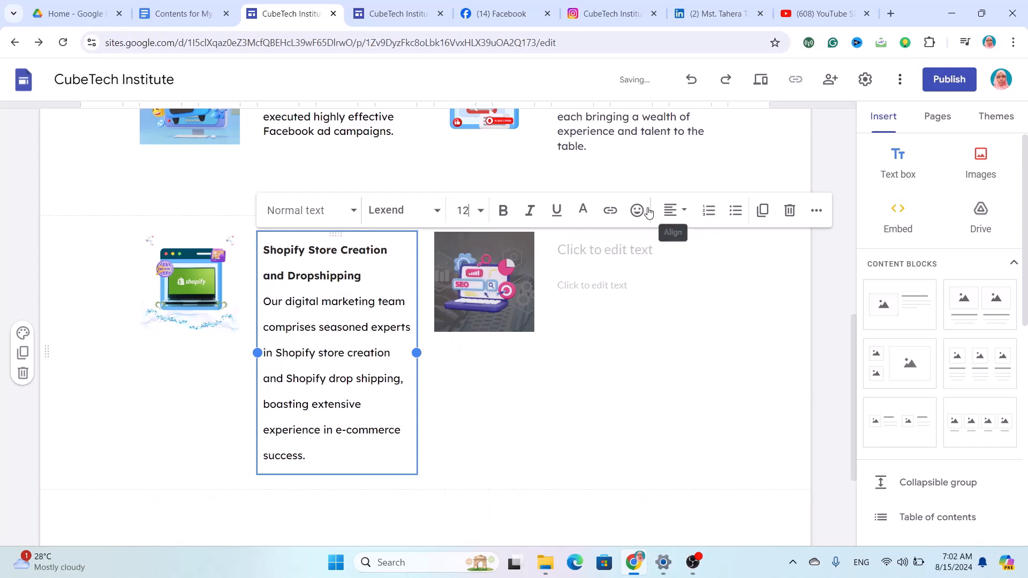
Set the Shopify text's line spacing to 1.15.
left_click(815, 210)
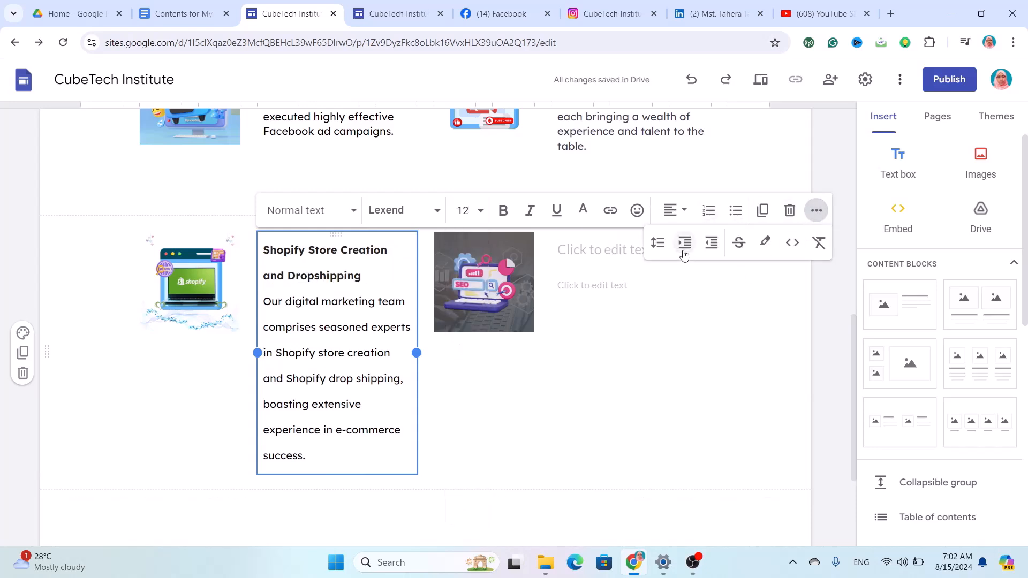
left_click(650, 245)
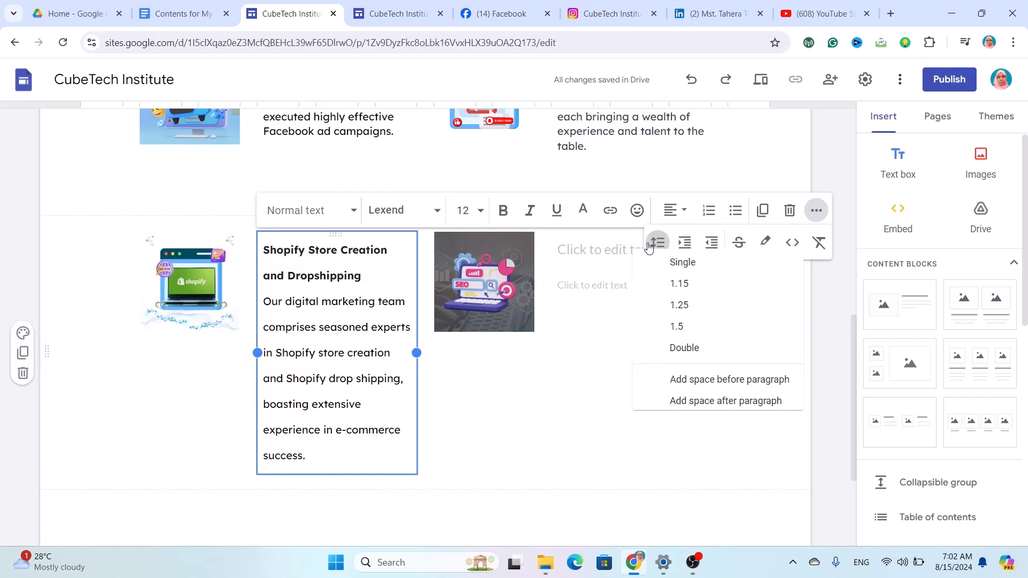
left_click(679, 290)
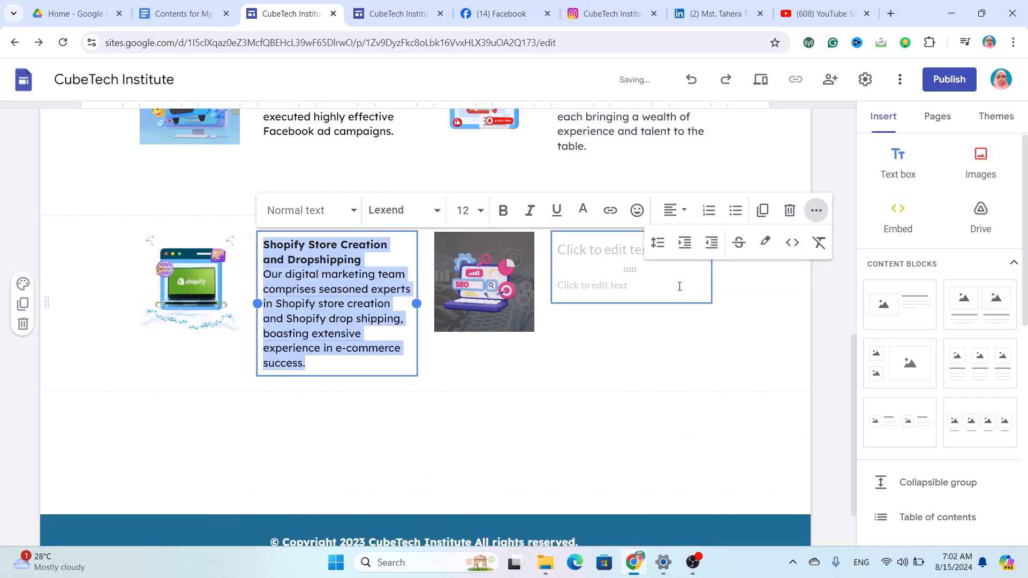
left_click(574, 320)
left_click(592, 272)
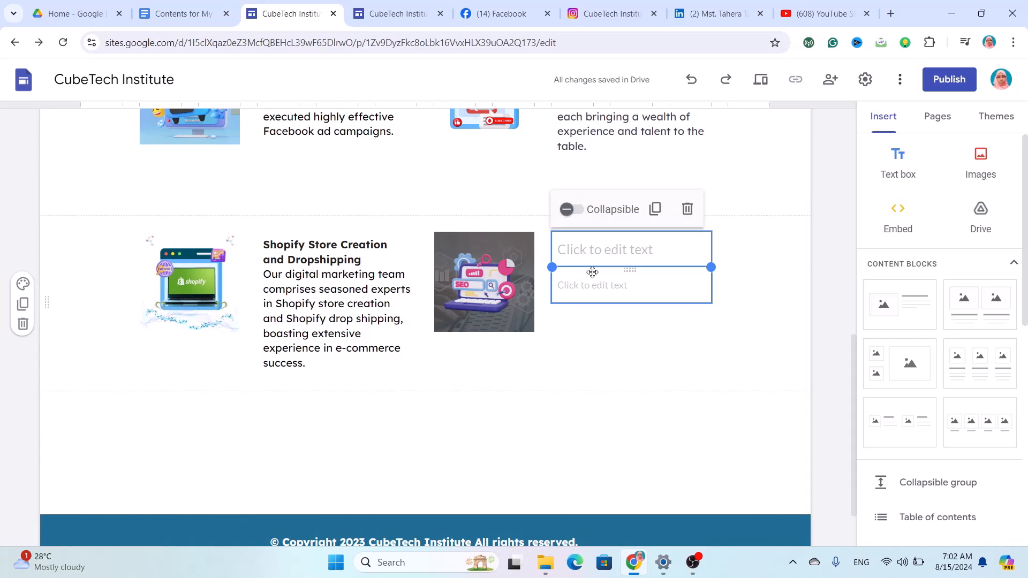
Bring in the YouTube Video SEO text from Docs and set it to Lexend, size 12.
left_click(198, 10)
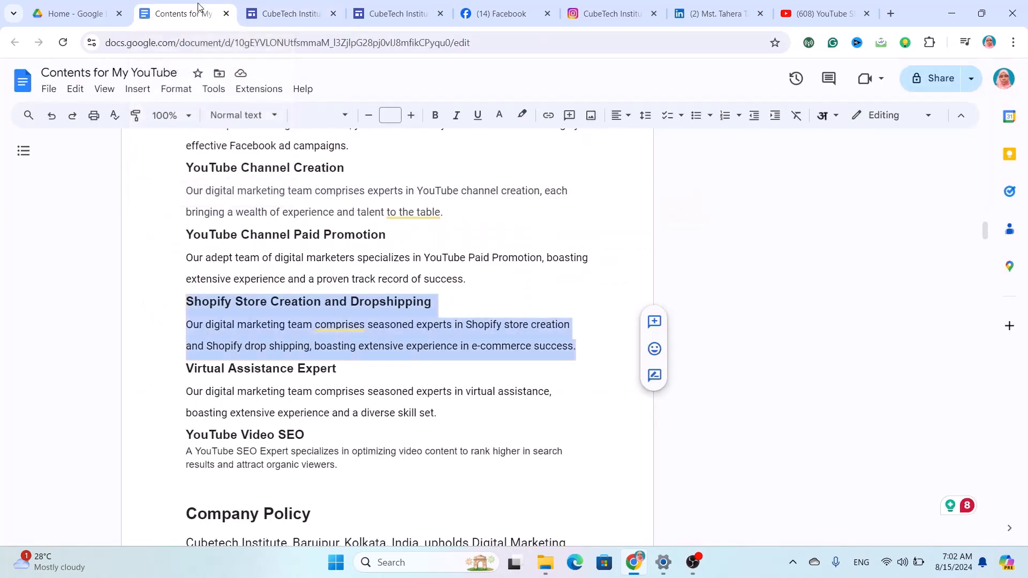
left_click_drag(353, 473, 182, 433)
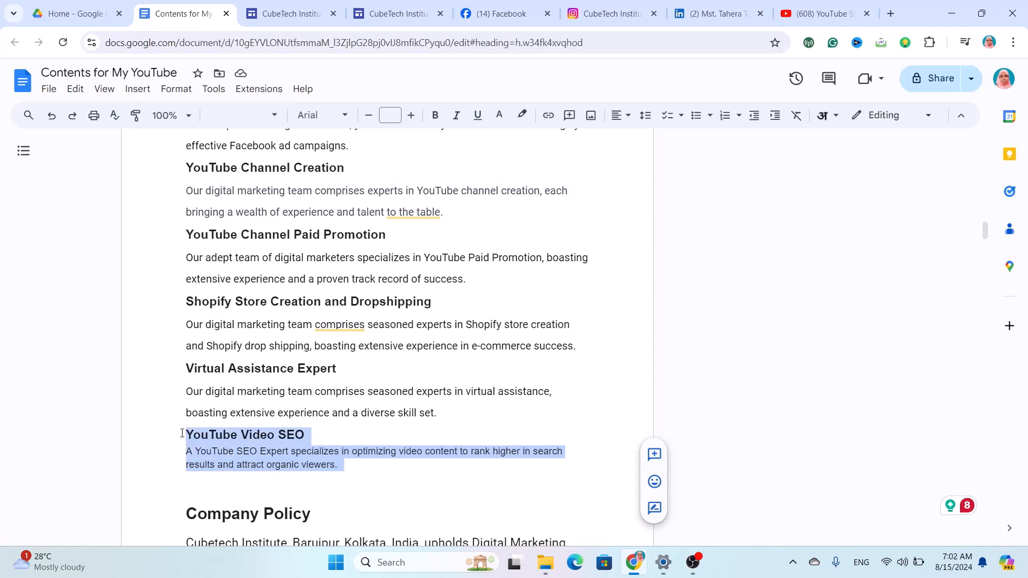
key("ctrl+Tab")
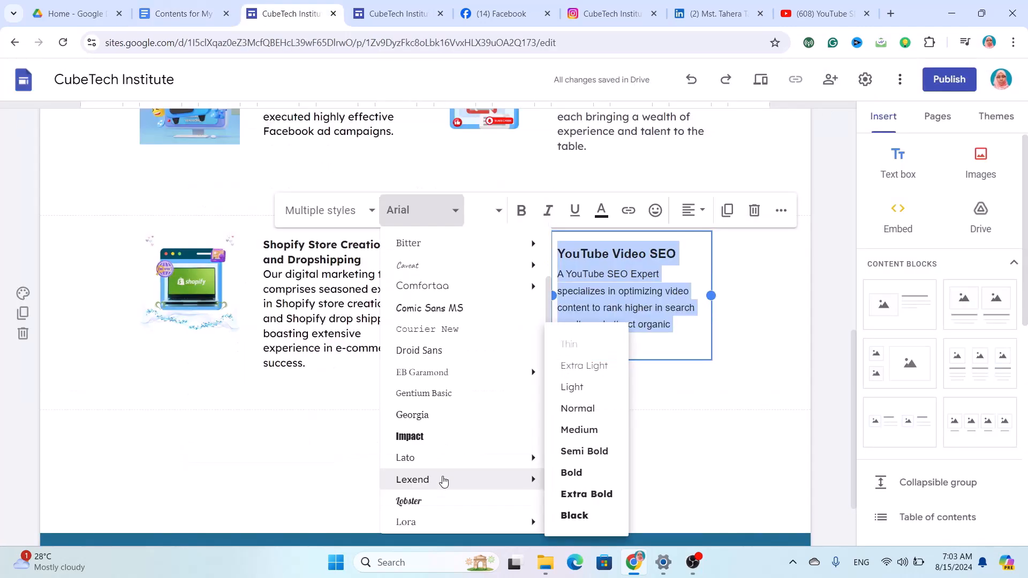
left_click(444, 479)
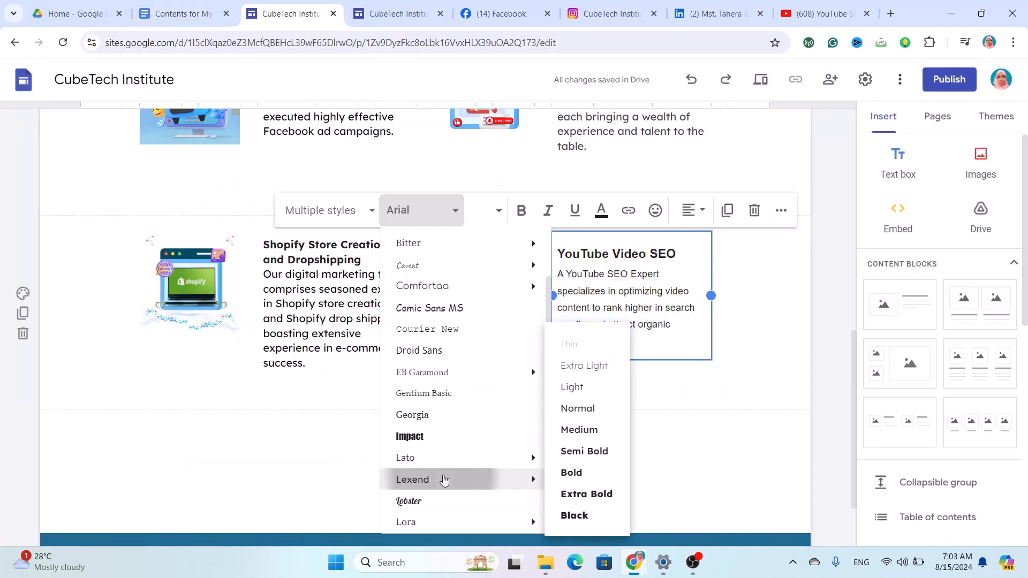
left_click(485, 209)
left_click(480, 377)
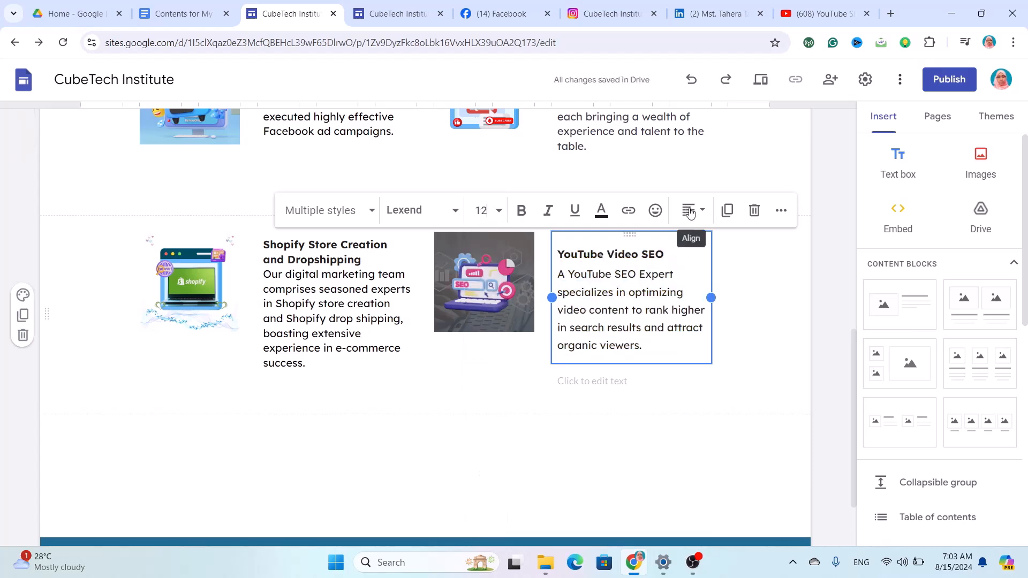
Set the YouTube Video SEO text's line spacing to 1.15.
left_click(780, 210)
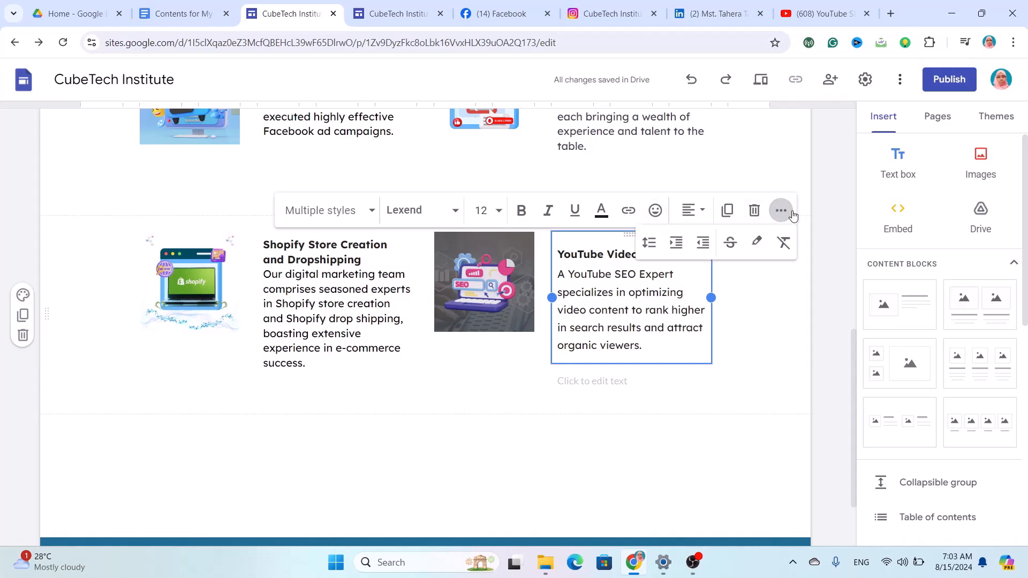
left_click(644, 245)
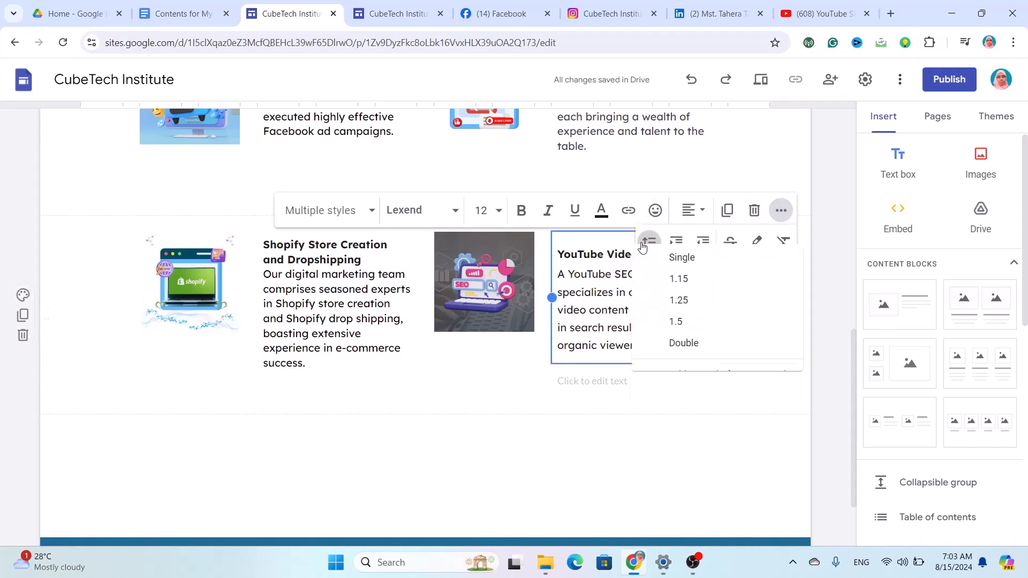
left_click(657, 291)
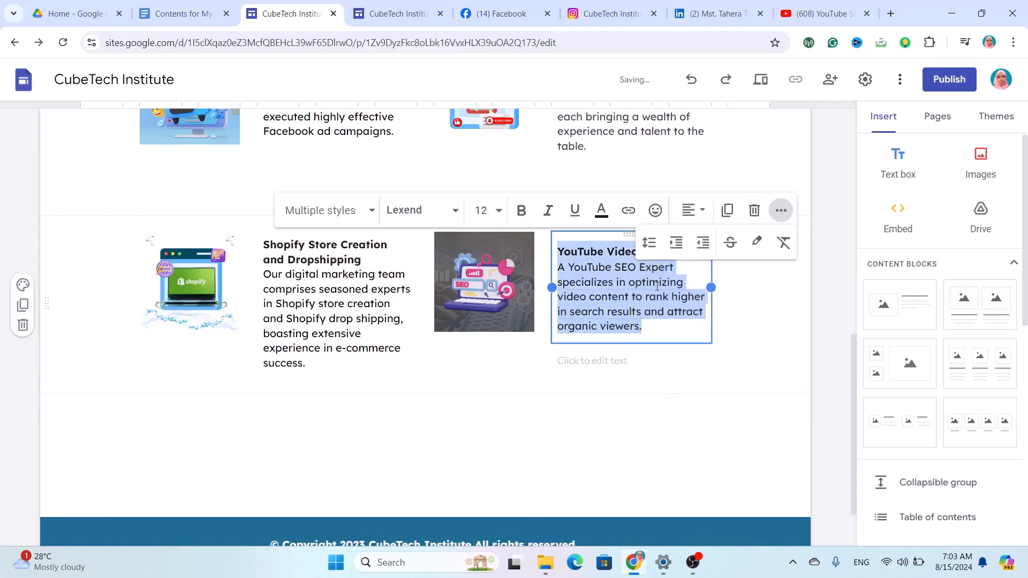
left_click(670, 386)
Delete the empty placeholder text box beneath the SEO text.
left_click(654, 351)
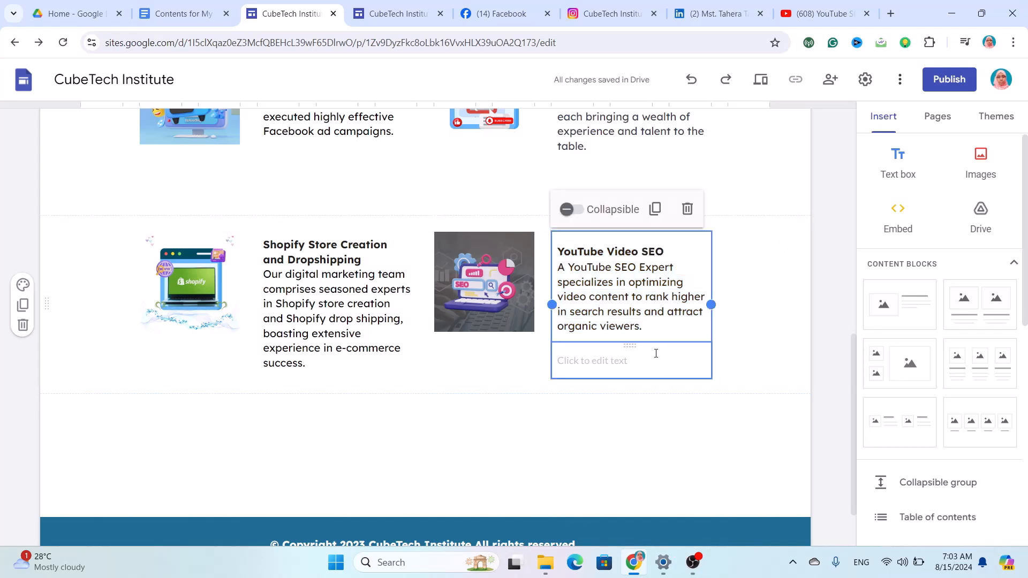
left_click(655, 353)
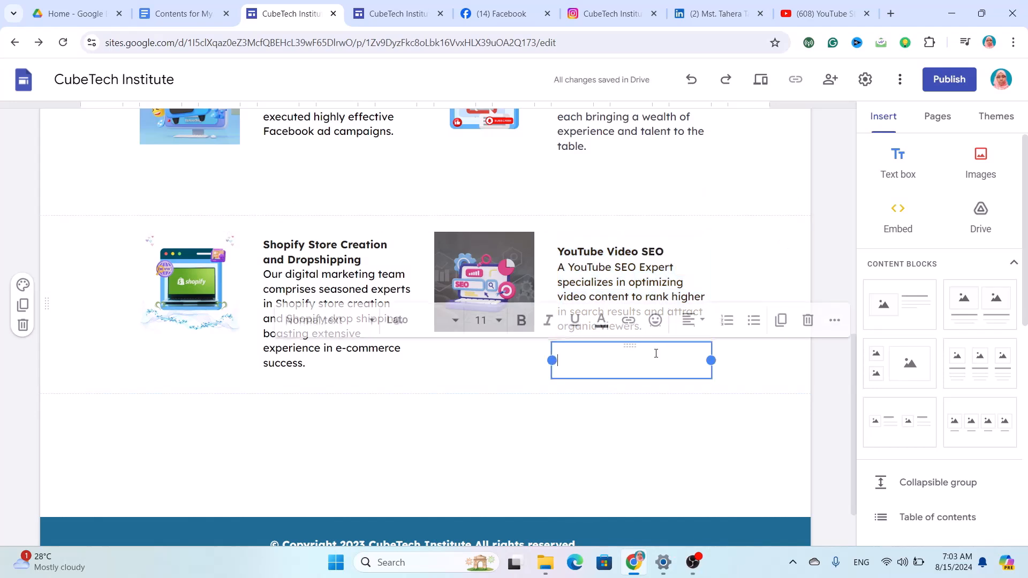
left_click(808, 322)
scroll(523, 447, "down", 2)
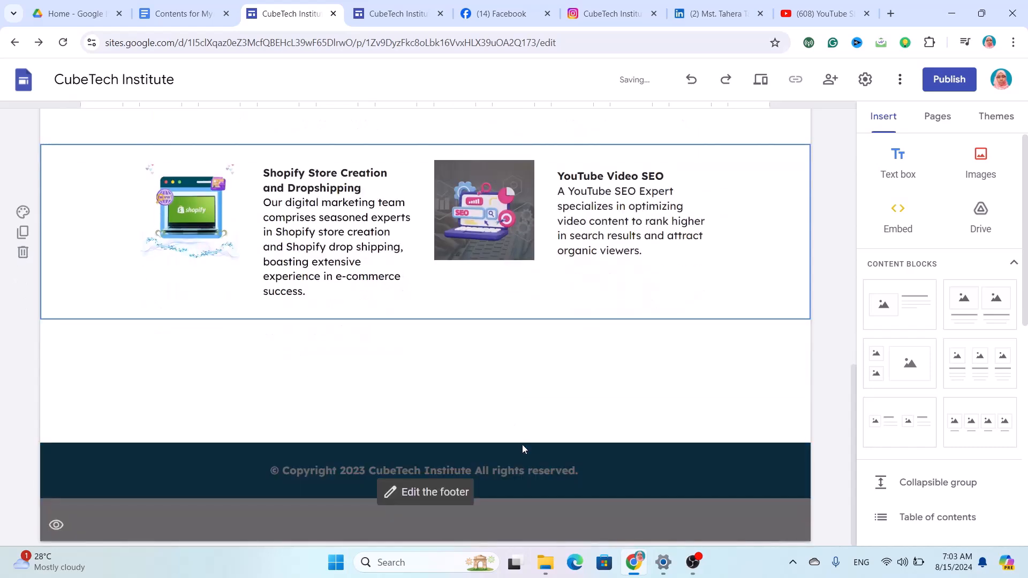
Go to the Contact Ms page from the navigation bar and show the Pages list.
scroll(523, 447, "up", 2)
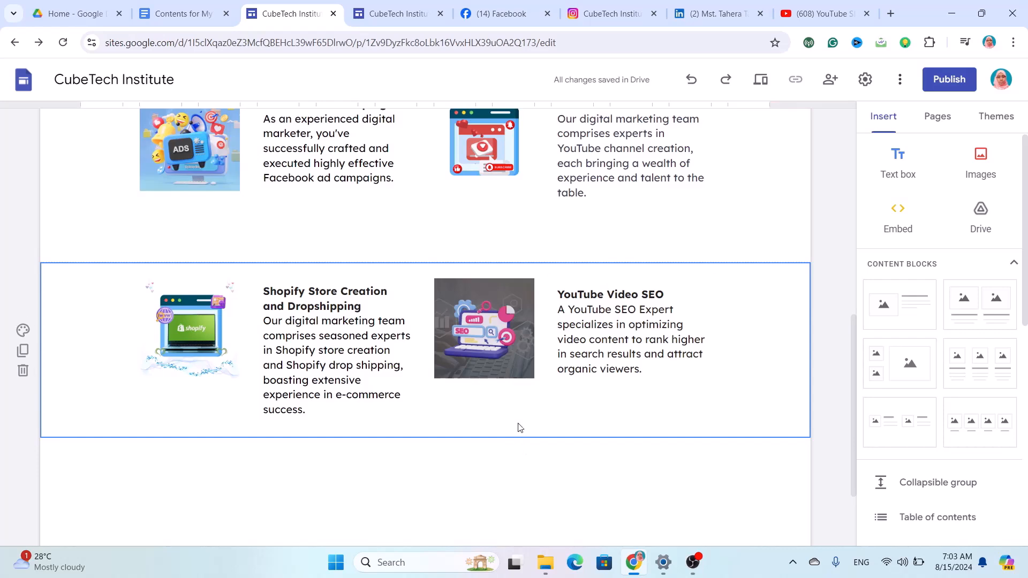
scroll(684, 341, "up", 9)
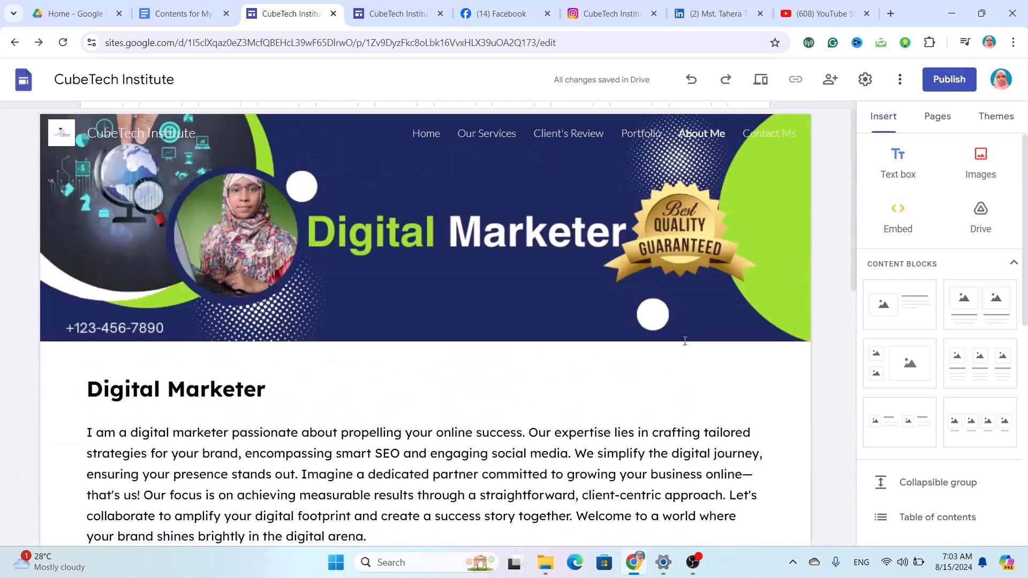
left_click(765, 141)
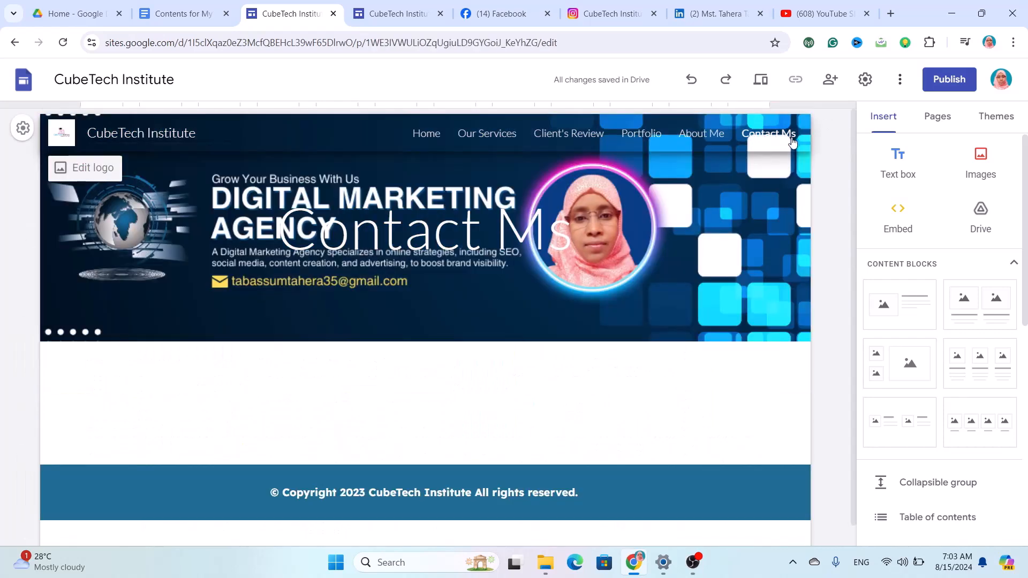
left_click(937, 118)
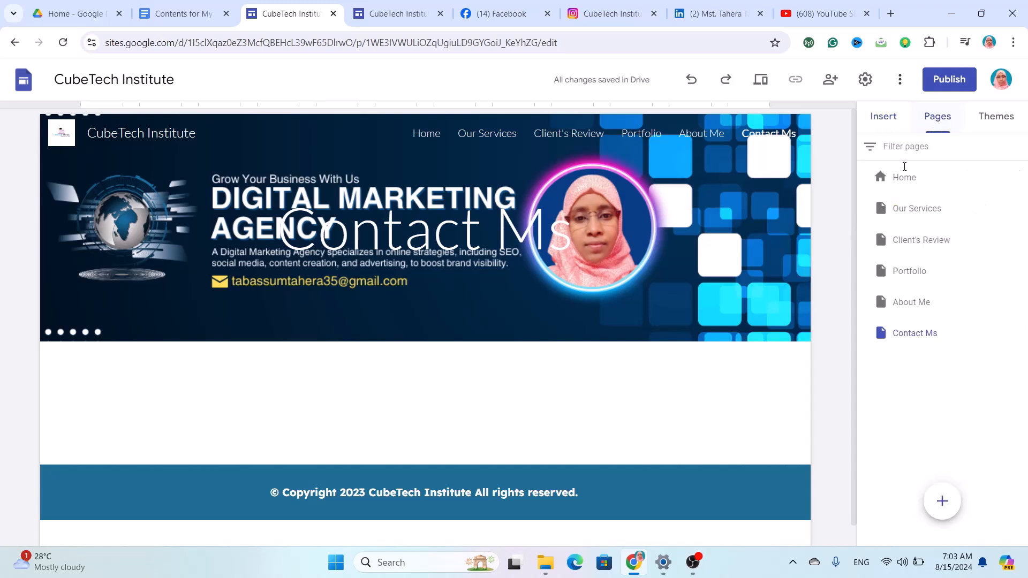
Rename the Contact Ms page to 'Contact Me' in the Pages panel.
double_click(935, 332)
left_click(945, 333)
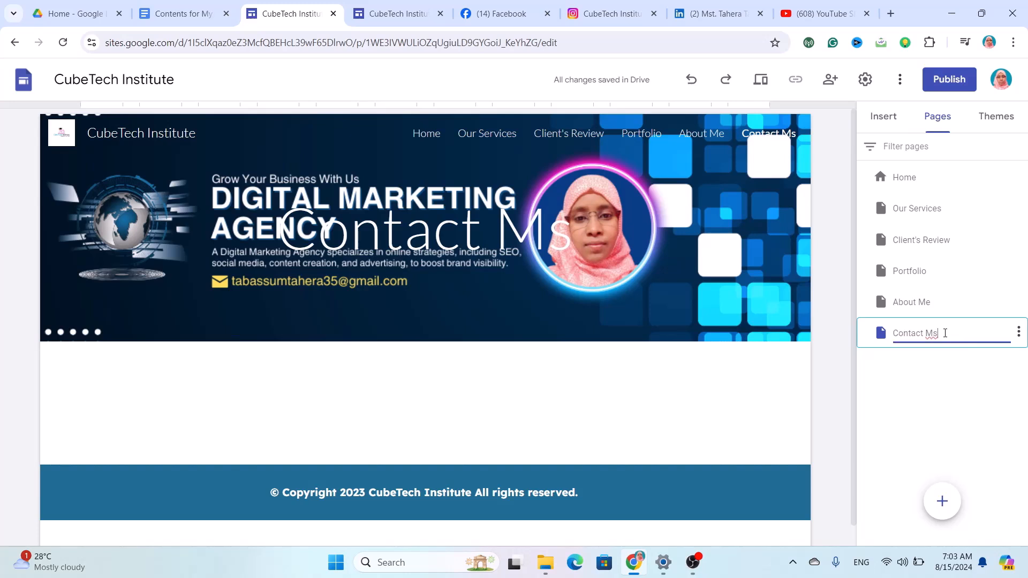
key("BackSpace")
type("e")
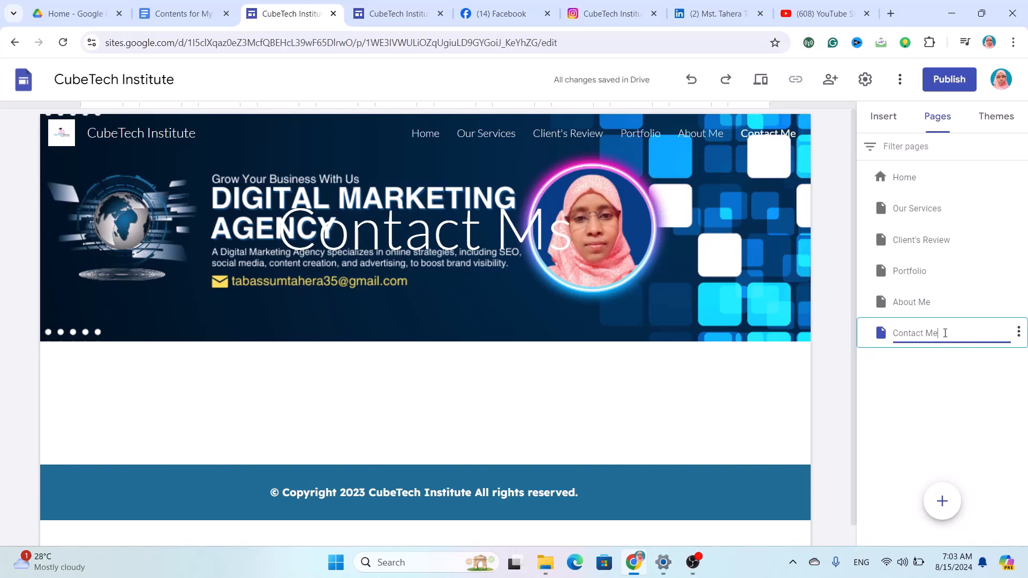
left_click(946, 383)
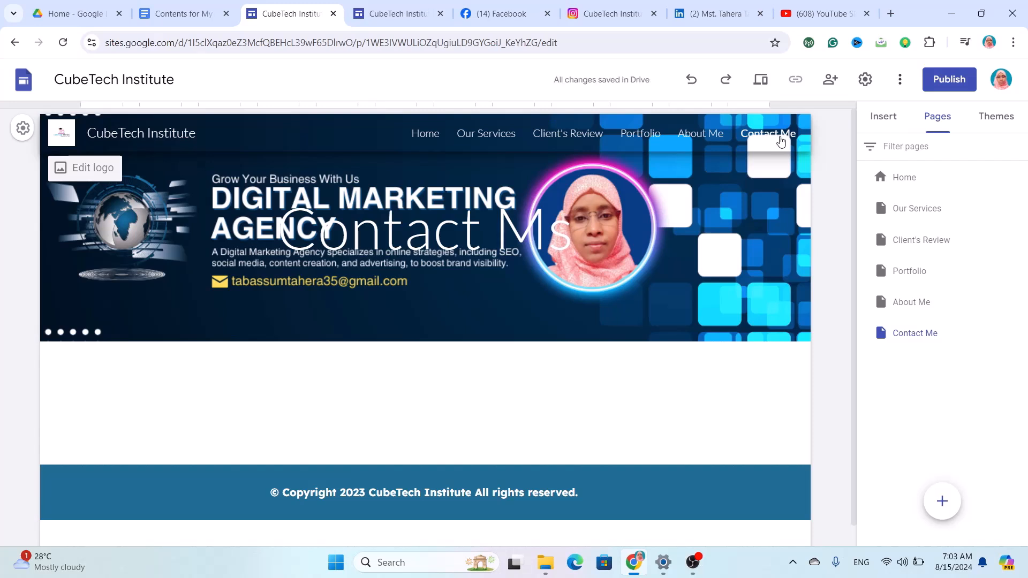
scroll(621, 364, "down", 1)
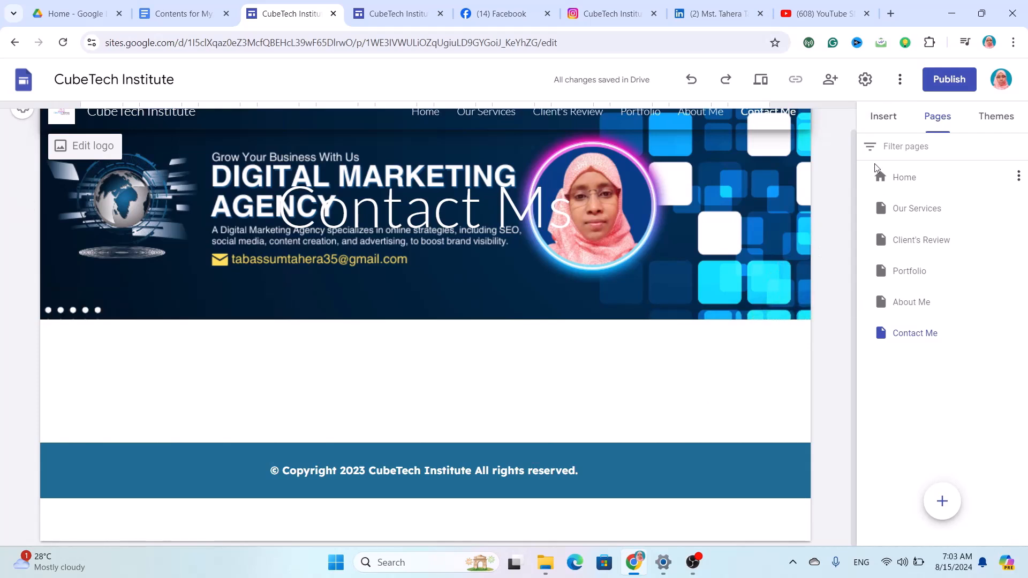
Add a text box reading 'Email:' in bold Lexend, size 12.
left_click(883, 118)
left_click(915, 172)
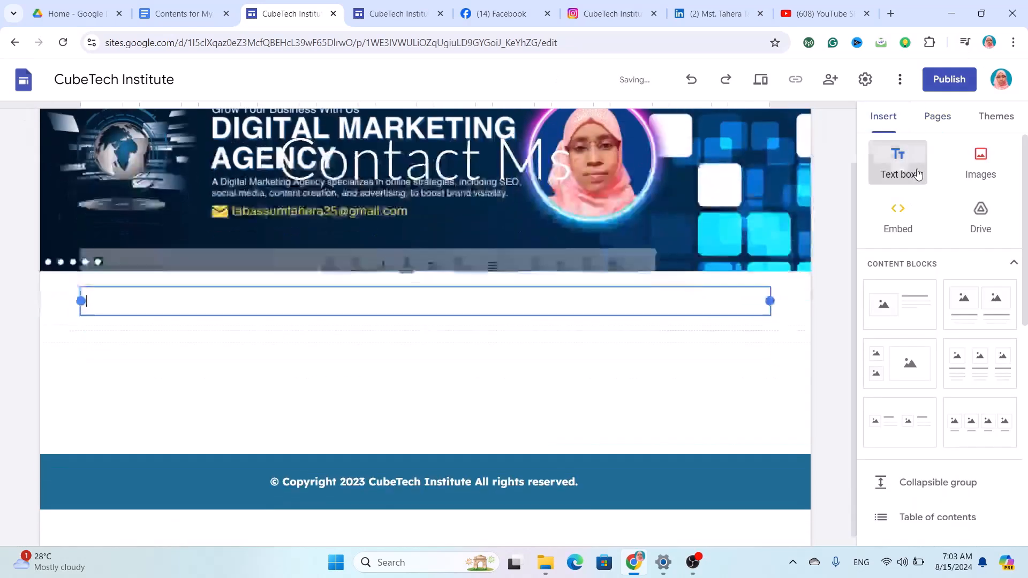
type("Email")
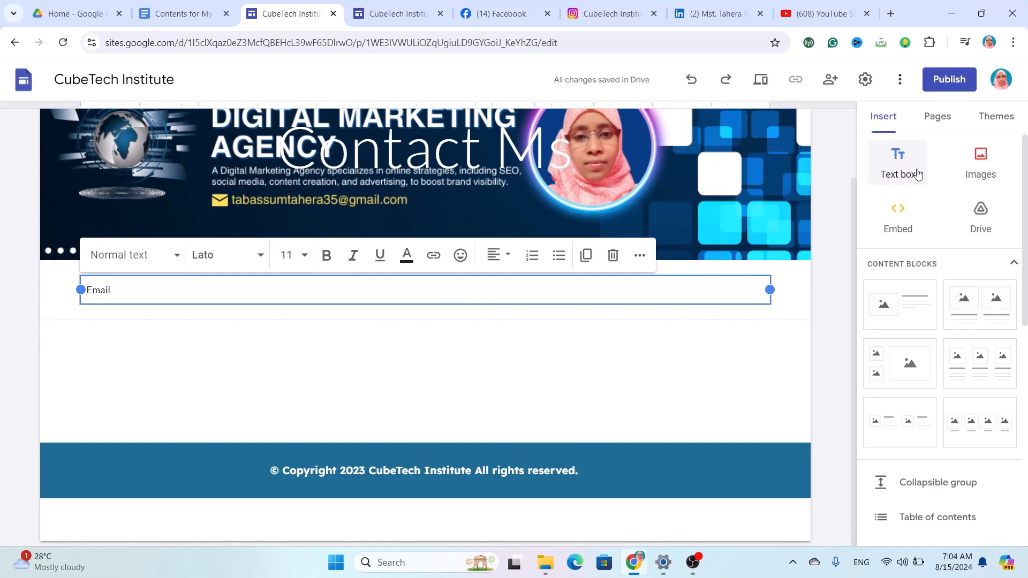
type(":")
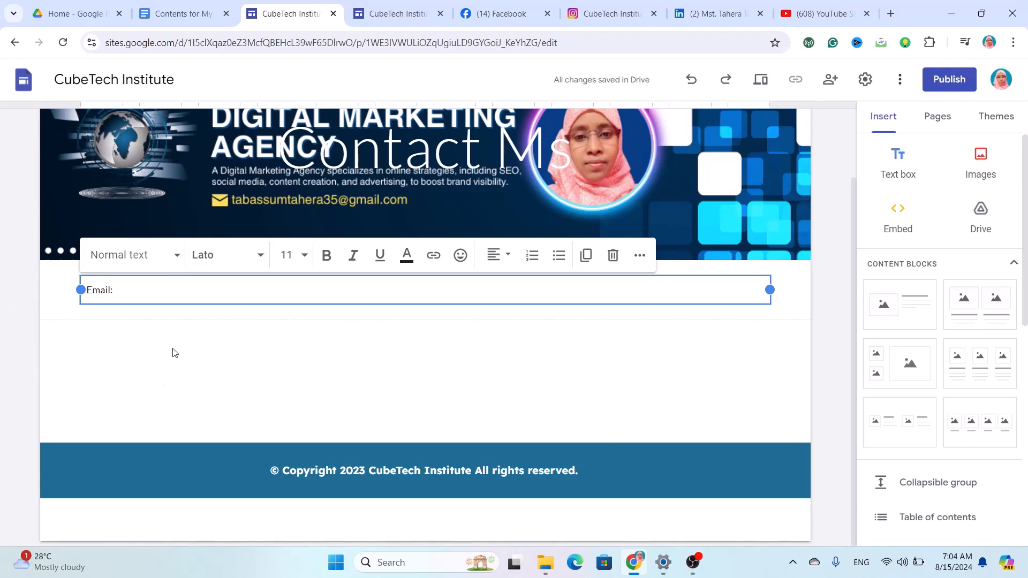
left_click_drag(116, 290, 83, 290)
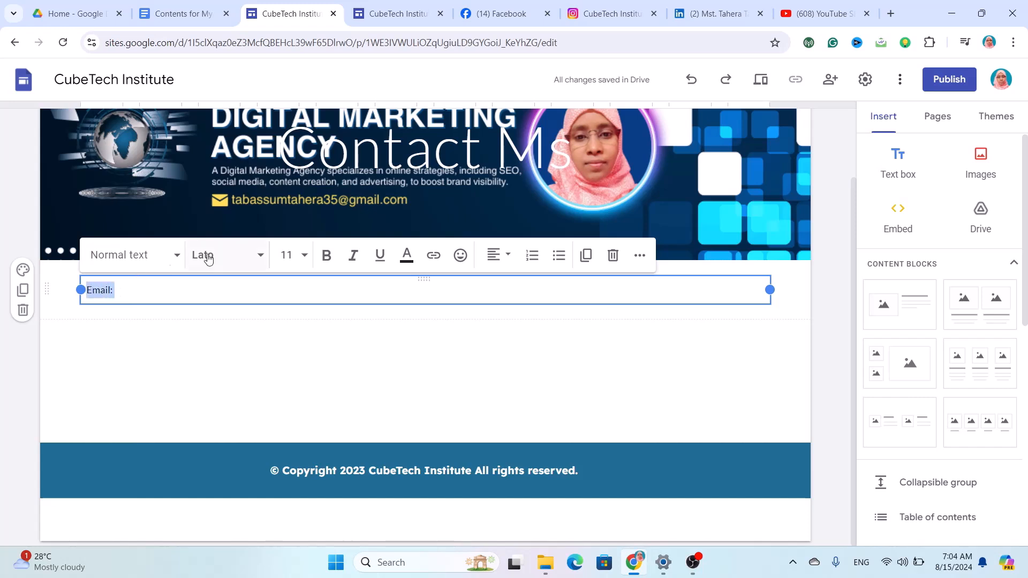
left_click(229, 252)
mouse_move(239, 465)
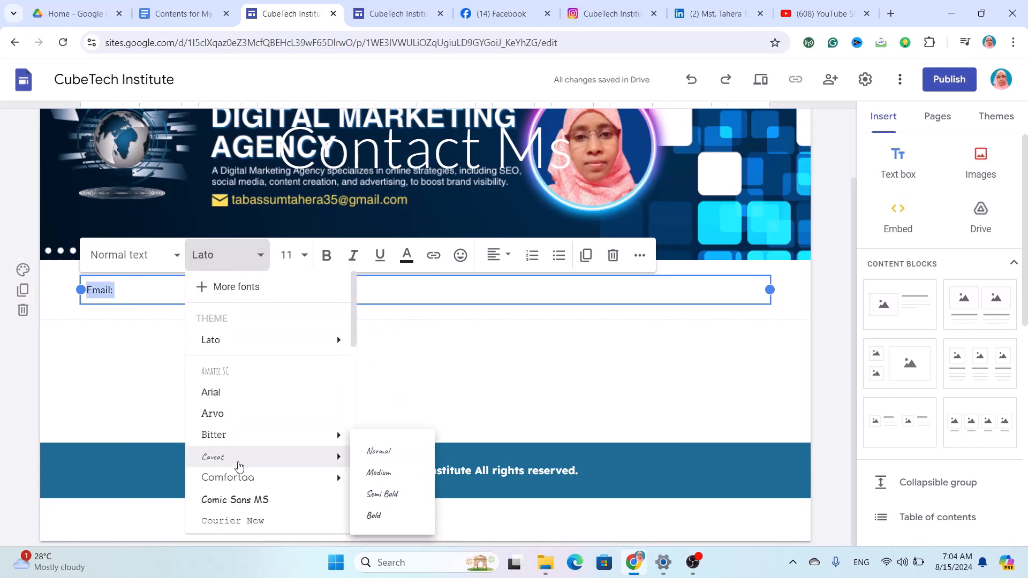
scroll(237, 465, "down", 3)
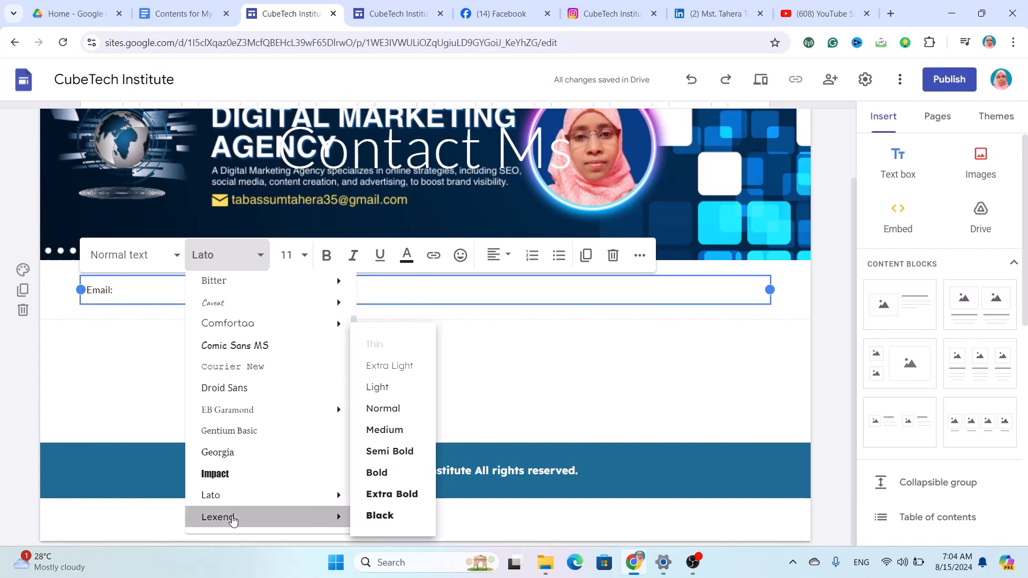
left_click(233, 518)
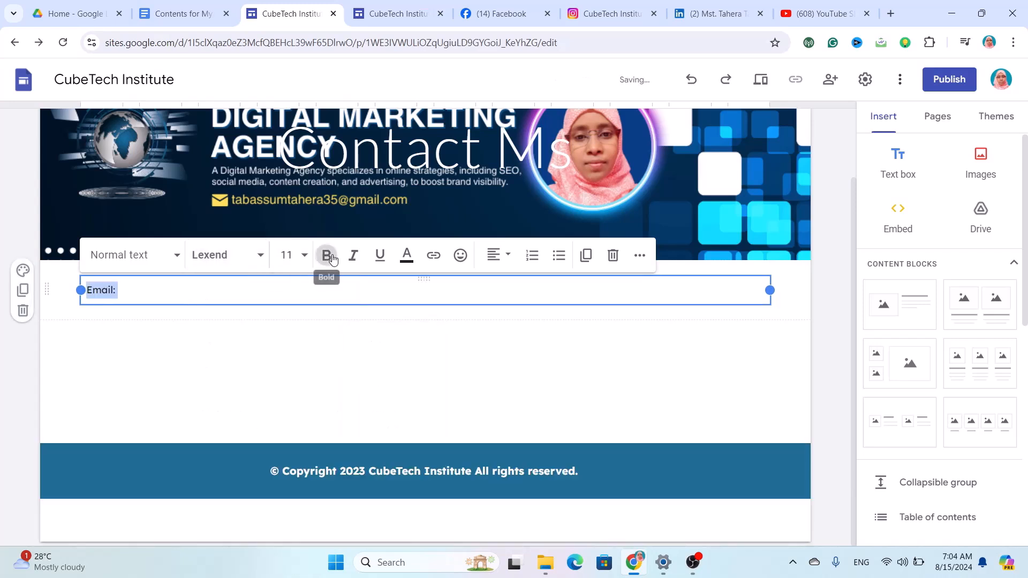
left_click(327, 256)
left_click(292, 256)
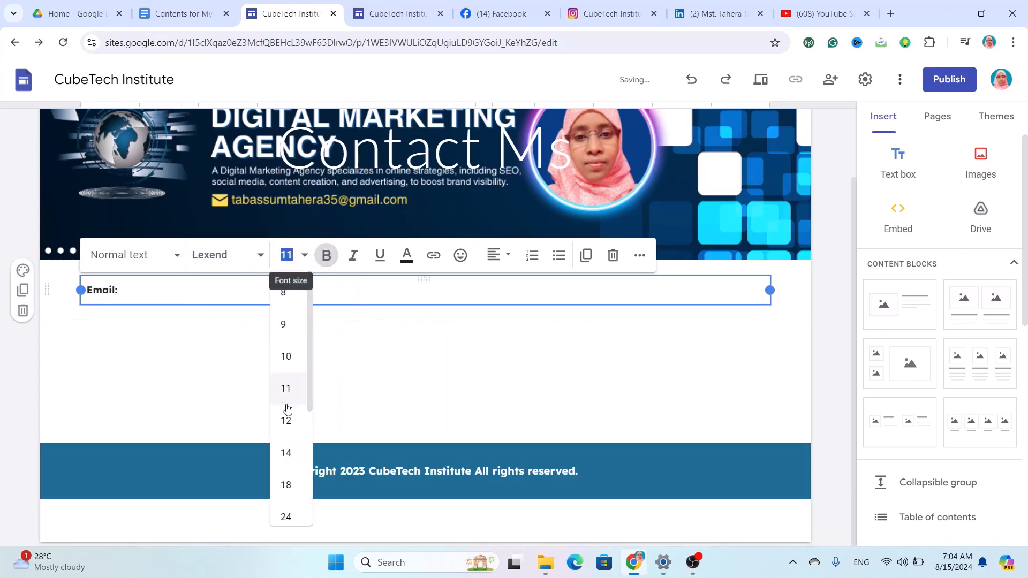
left_click(286, 422)
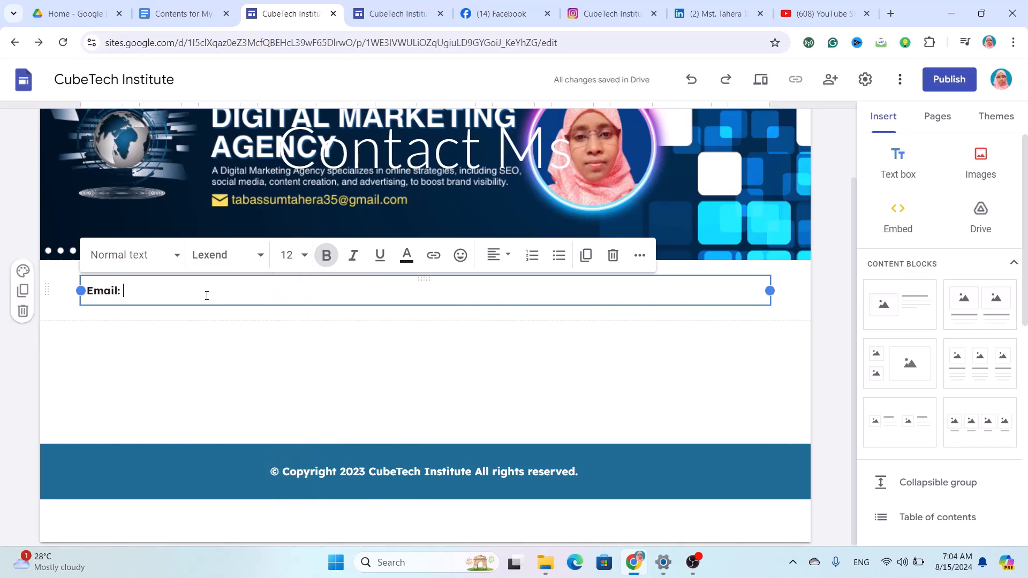
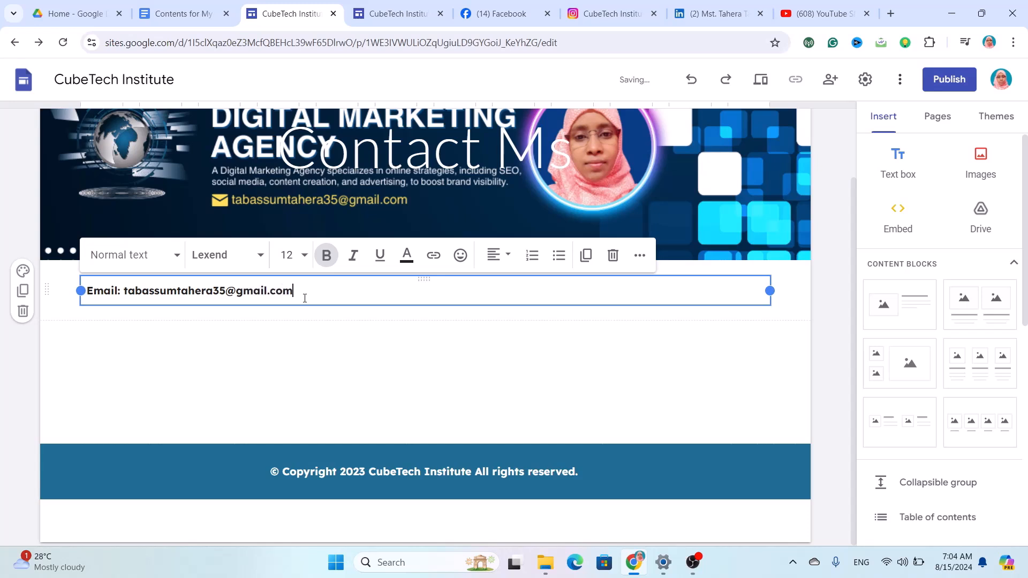
Enter the contact e-mail address after it and give the section blue Style 3 colours.
left_click_drag(304, 289, 131, 294)
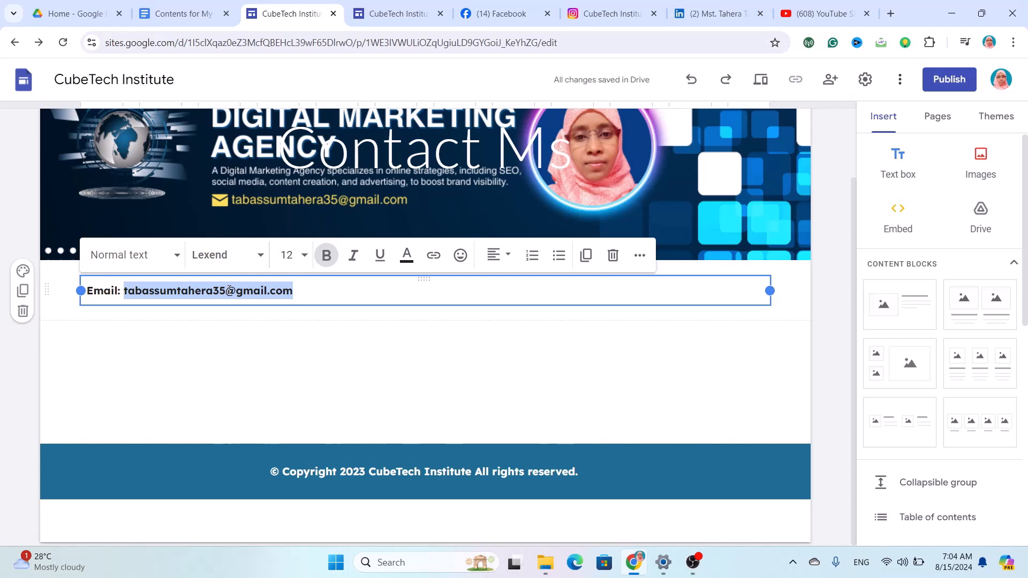
key("ctrl+v")
left_click(23, 272)
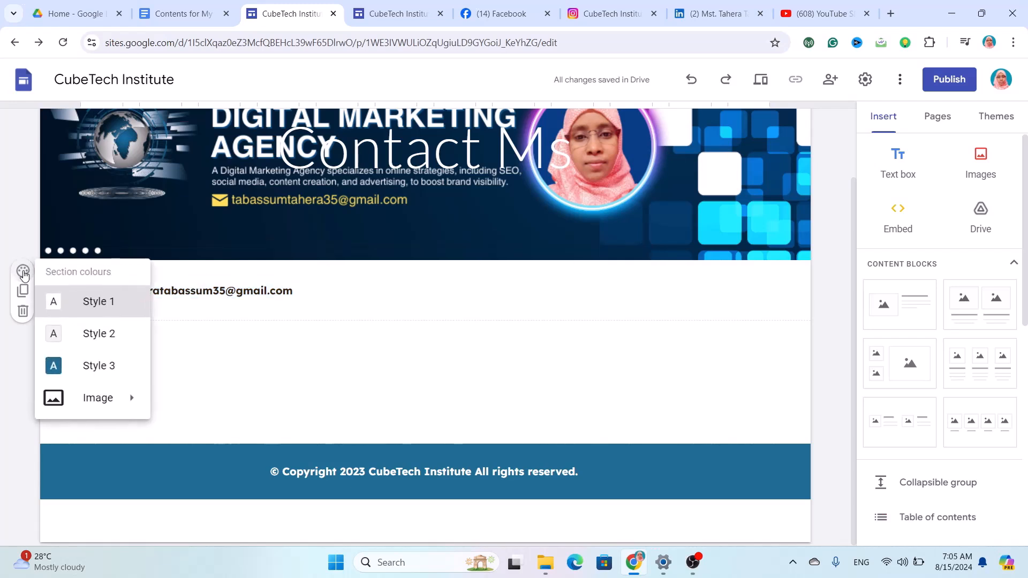
left_click(53, 366)
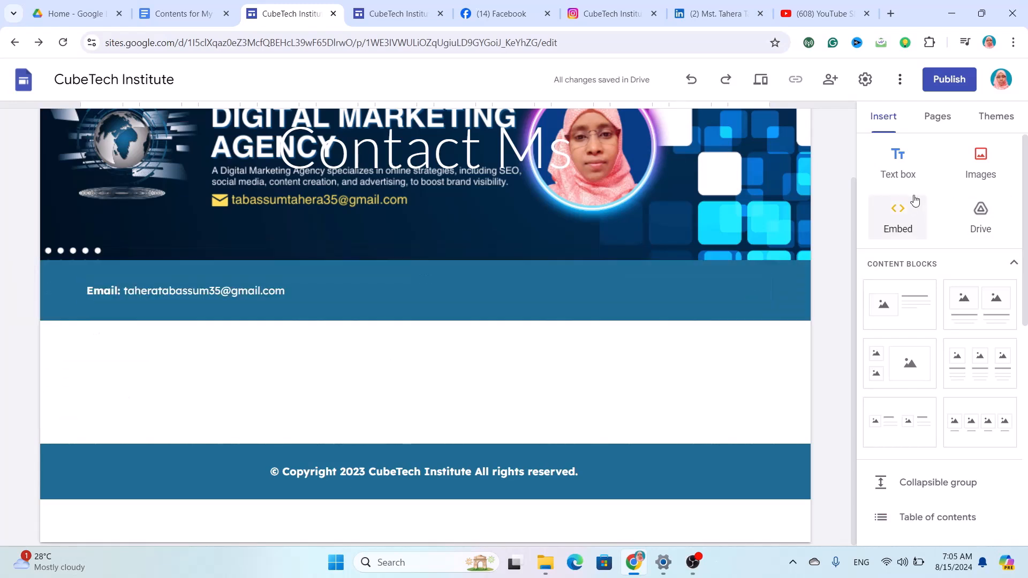
left_click(894, 176)
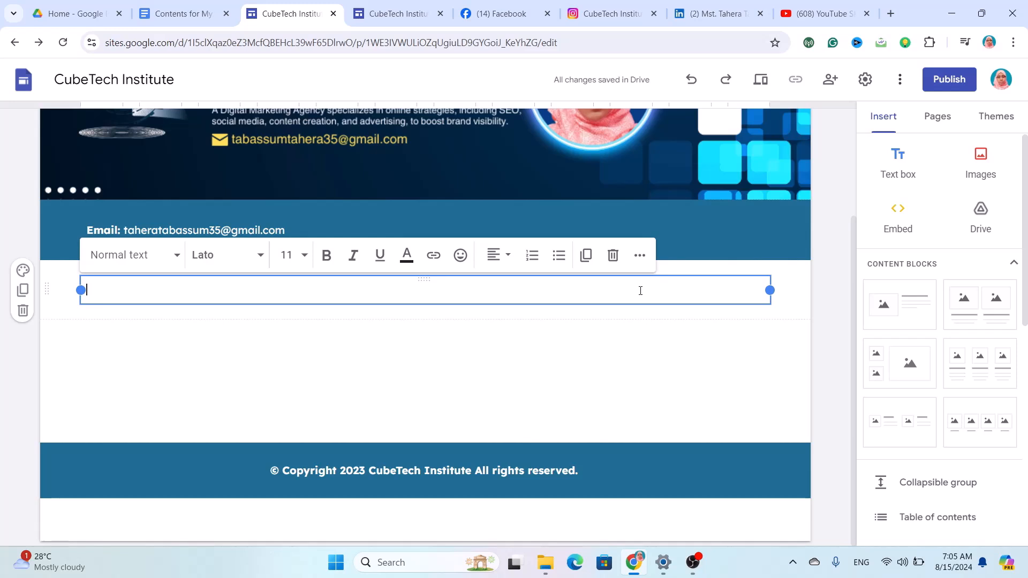
type("Email")
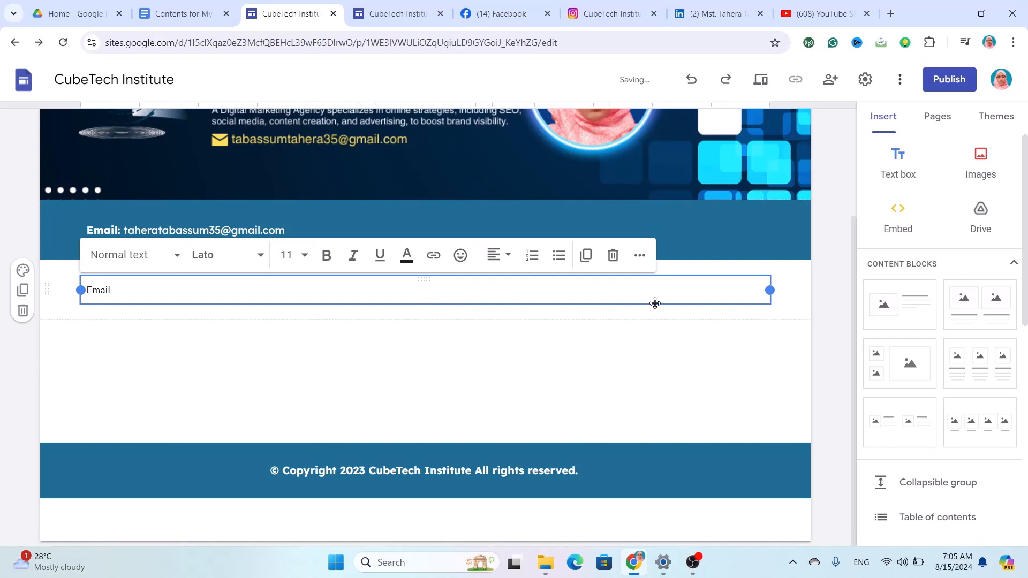
left_click(613, 257)
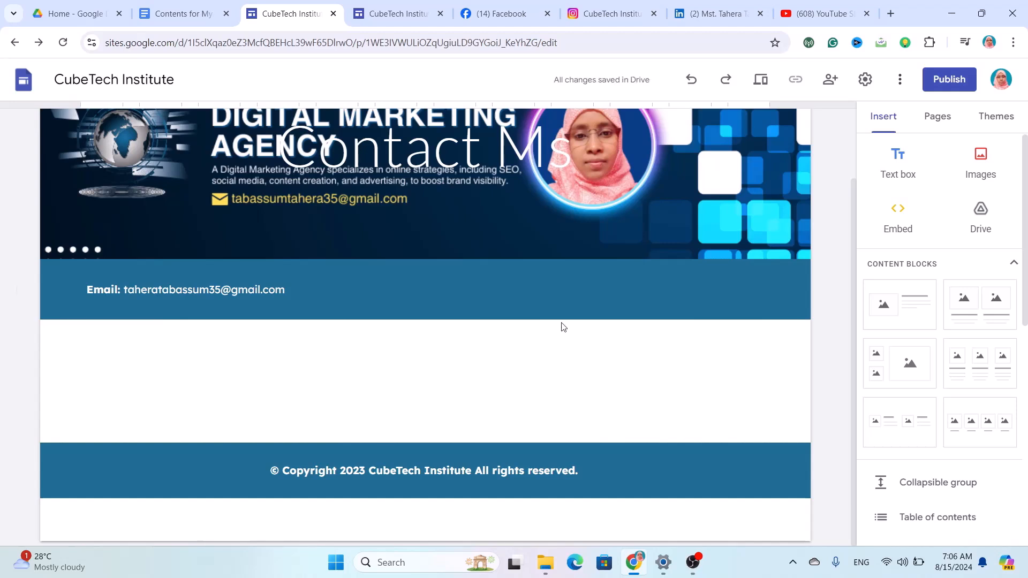
Embed the Let's Contact Google Form and drag it into a wider slot in the empty section.
scroll(927, 402, "down", 9)
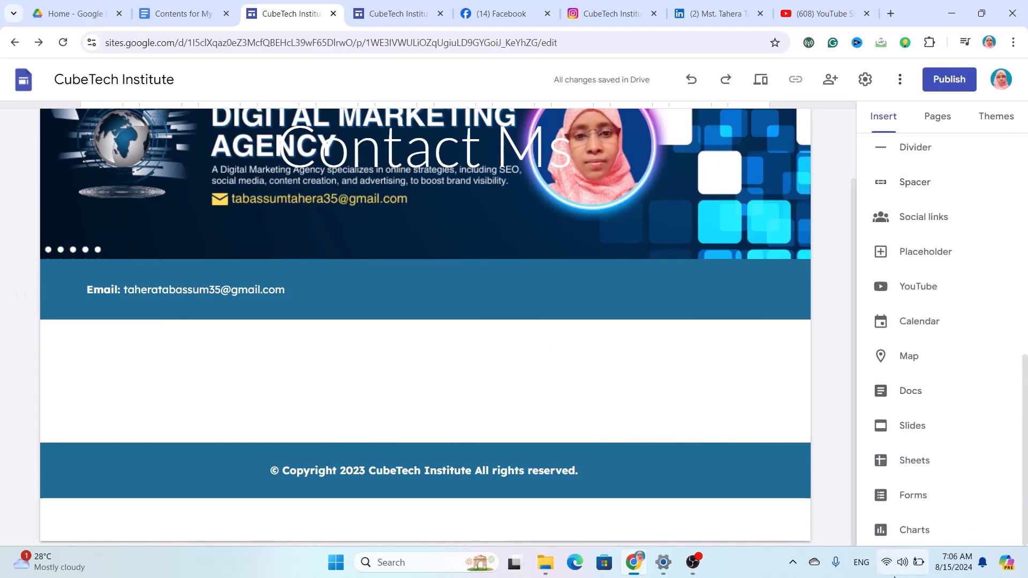
left_click(925, 503)
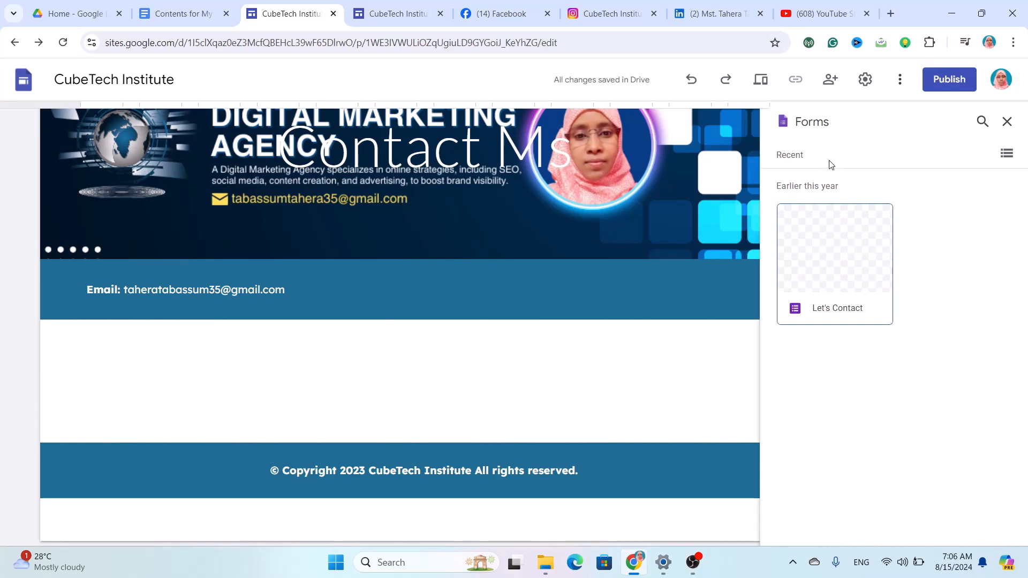
left_click(856, 275)
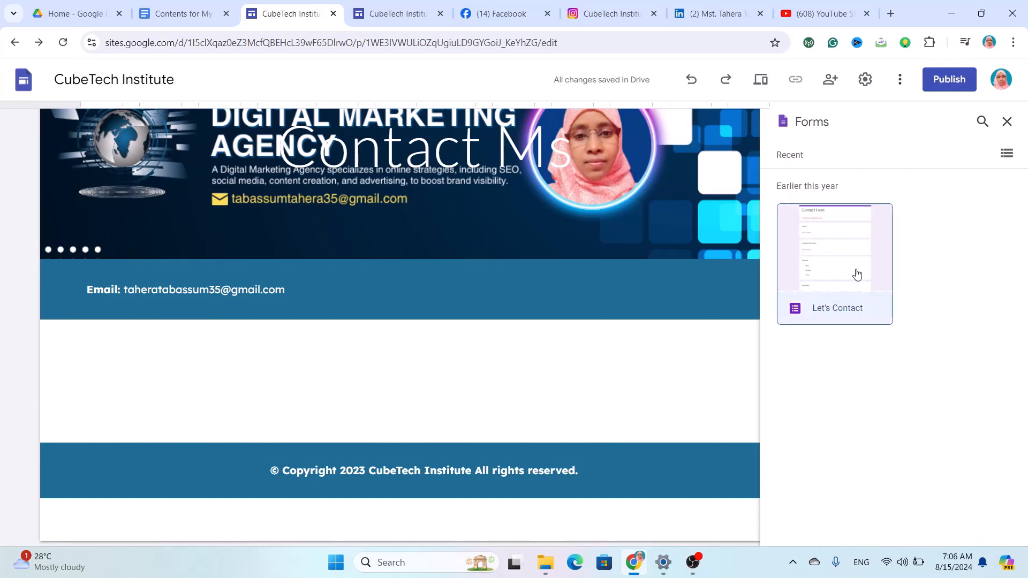
left_click(831, 184)
left_click(843, 250)
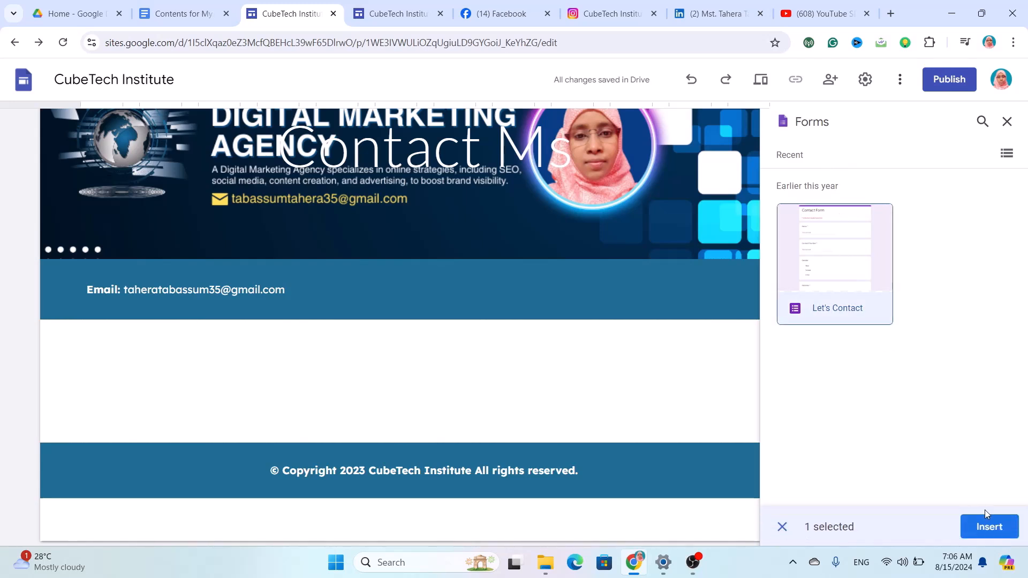
left_click(991, 528)
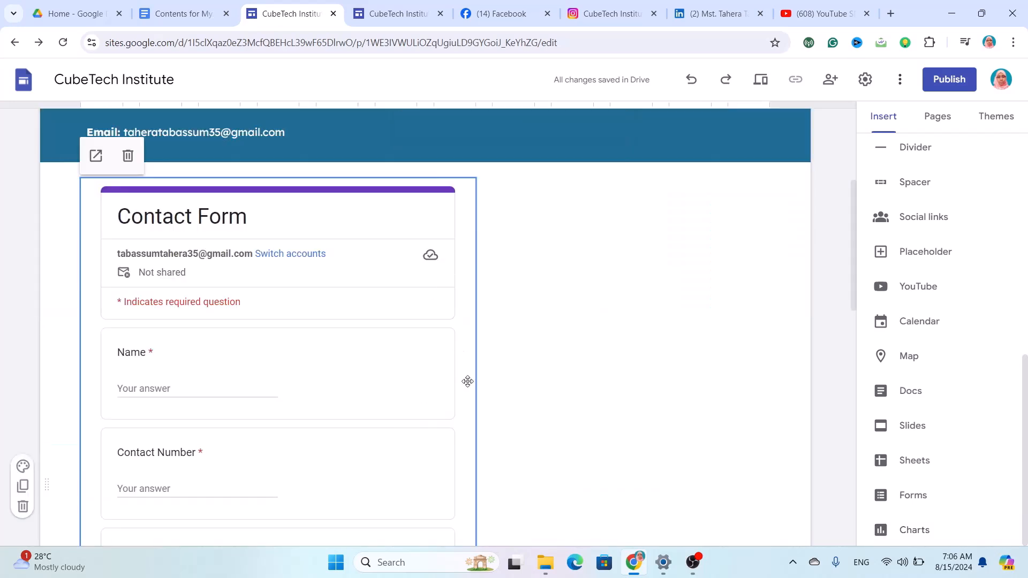
left_click_drag(467, 381, 362, 160)
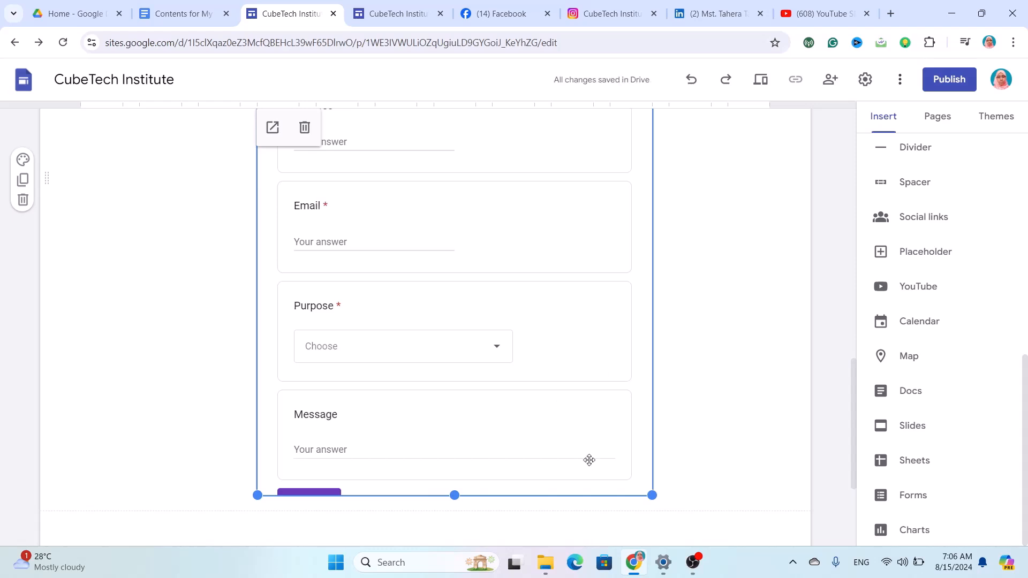
left_click(798, 361)
scroll(666, 423, "up", 12)
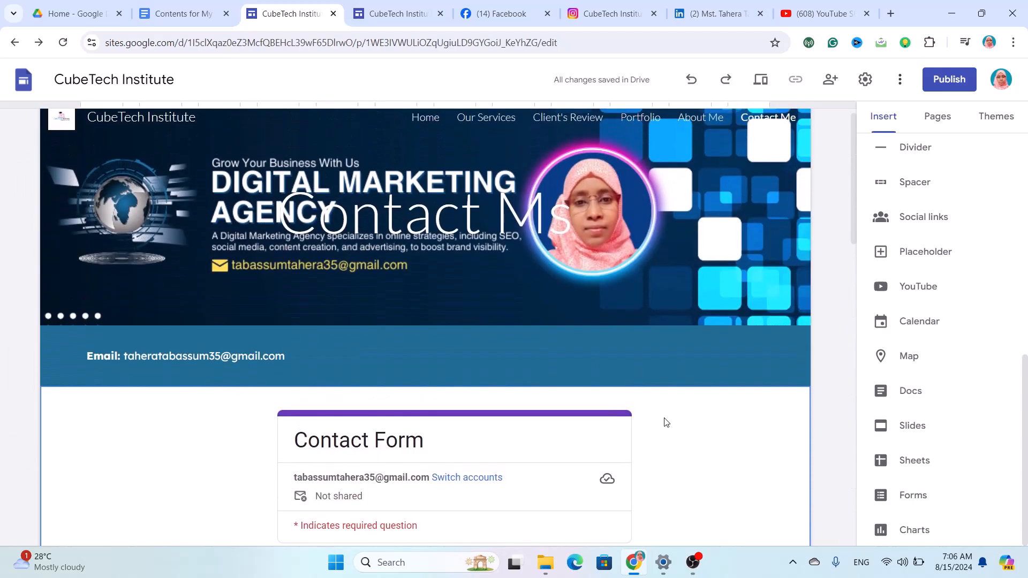
scroll(666, 423, "down", 2)
scroll(665, 422, "up", 3)
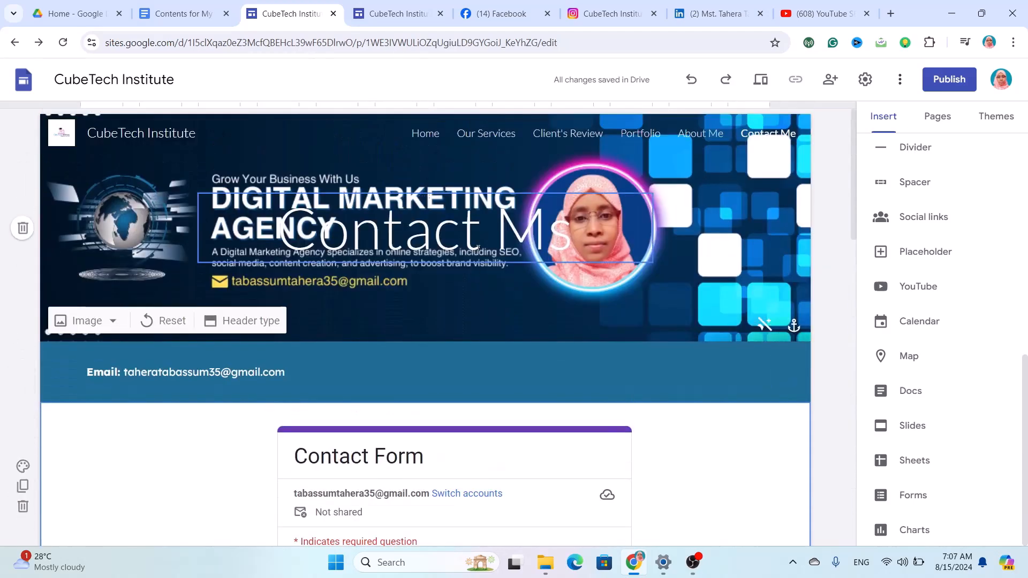
Delete the Contact Ms title text from the header banner.
left_click(478, 247)
key("Delete")
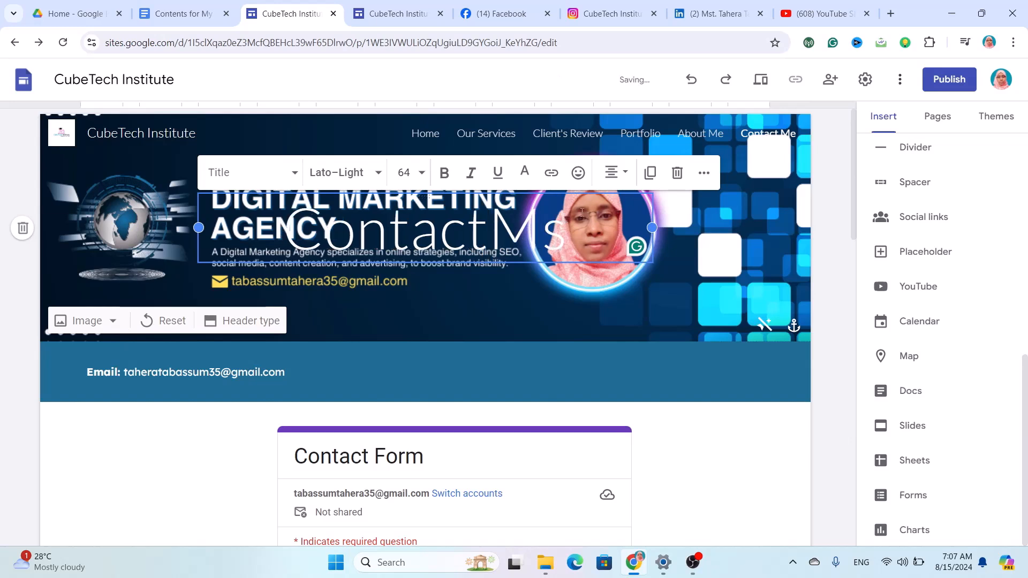
left_click(677, 172)
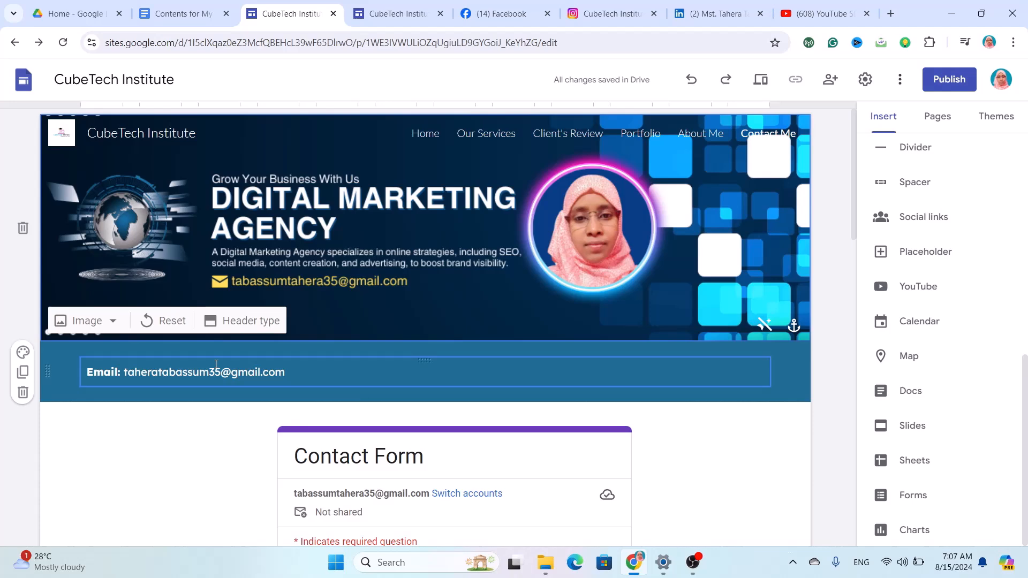
Upload Contact Now.png as the header image and turn off its readability dimming.
left_click(108, 324)
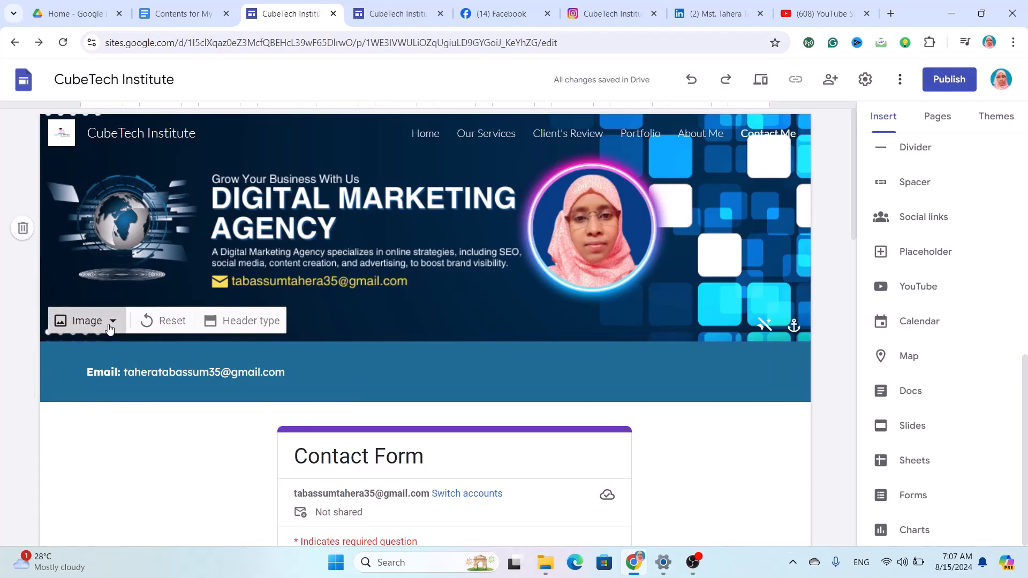
left_click(111, 359)
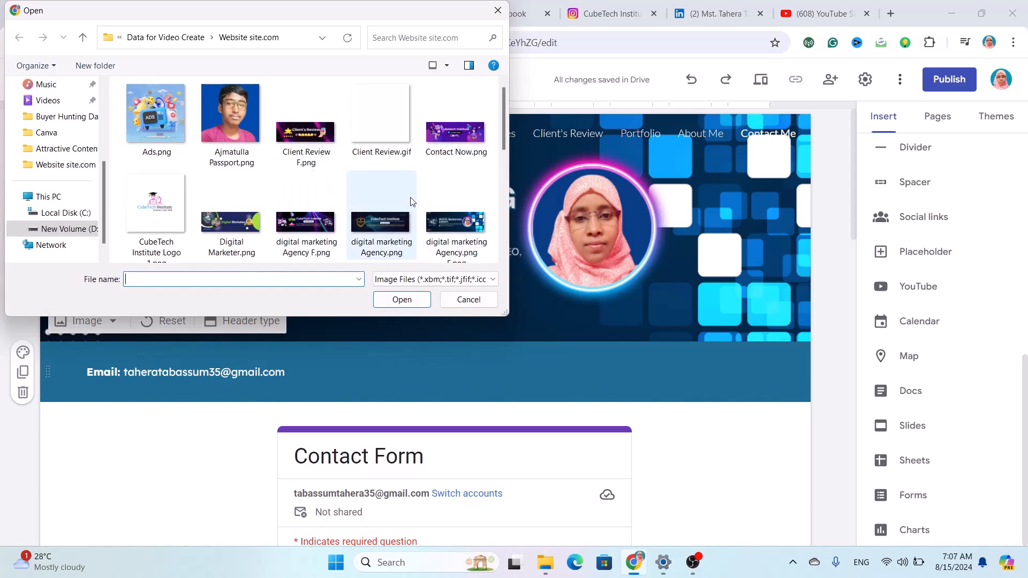
scroll(412, 201, "down", 1)
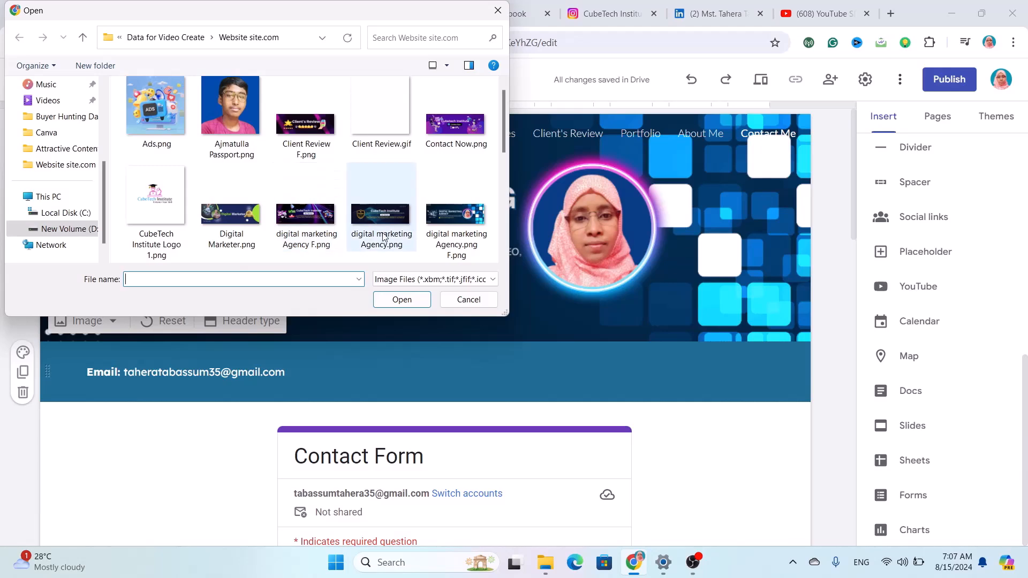
left_click(467, 139)
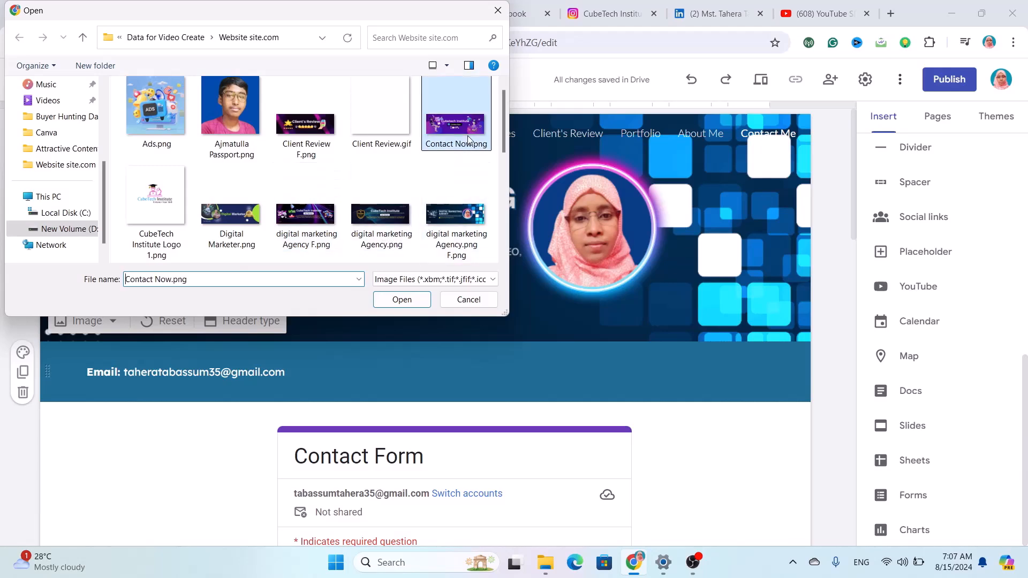
left_click(403, 300)
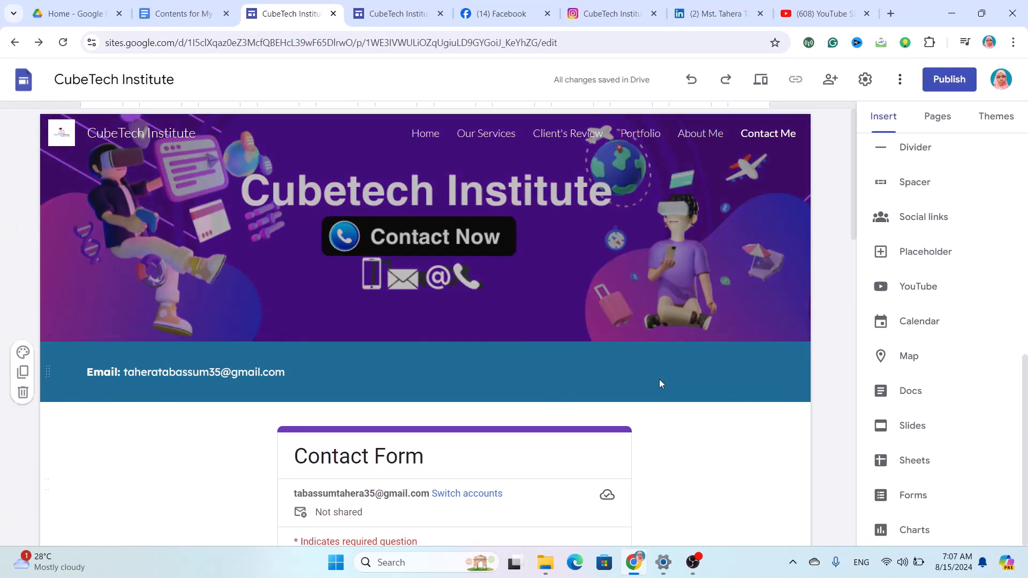
left_click(765, 327)
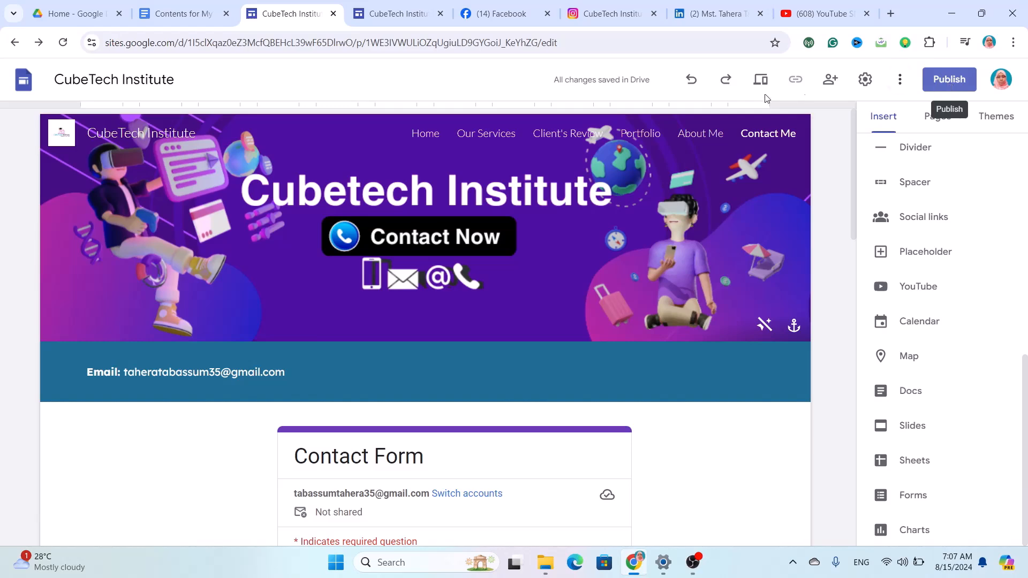
Preview the site from the Home page and scroll through it.
left_click(431, 135)
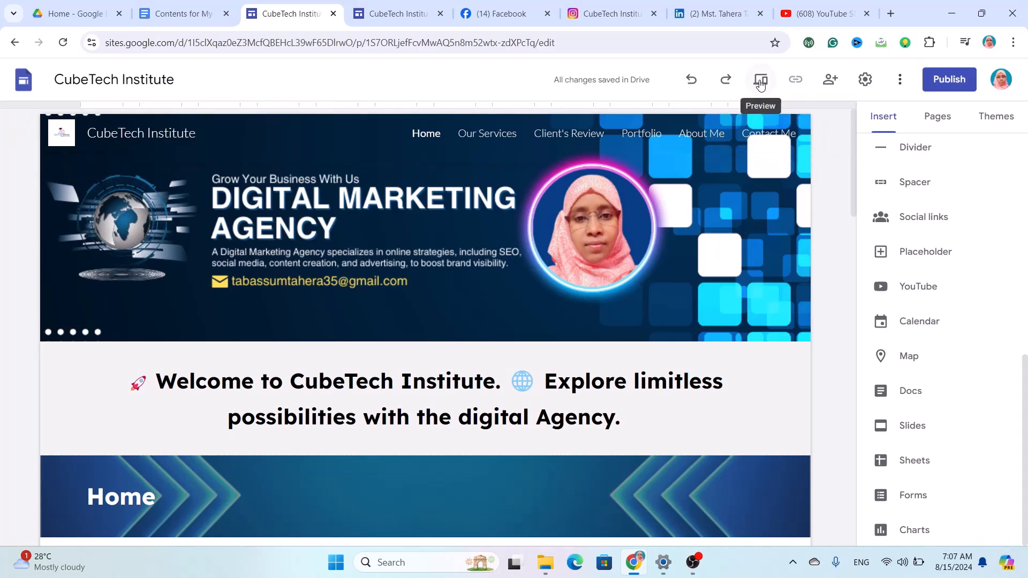
left_click(762, 82)
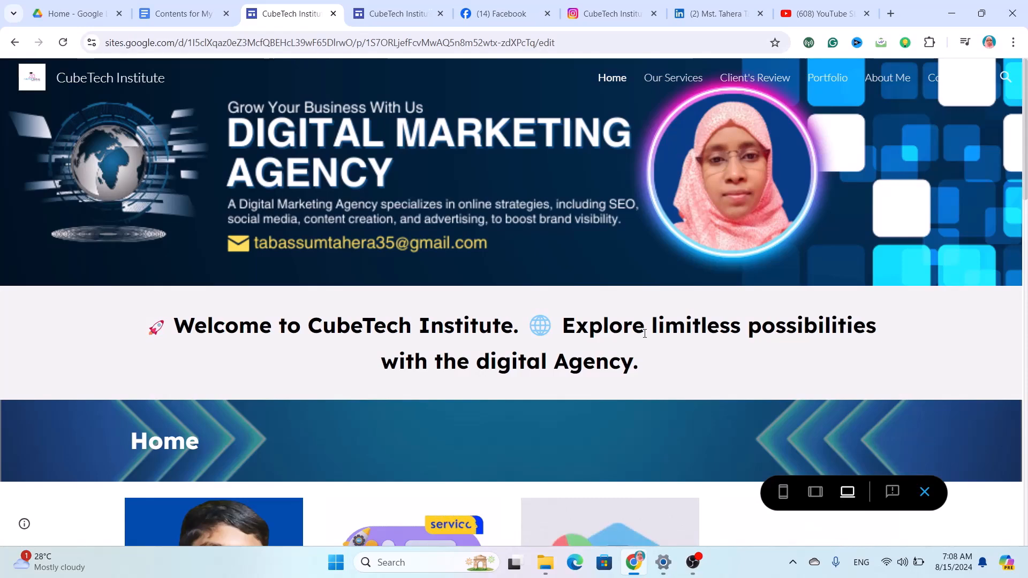
scroll(570, 400, "down", 7)
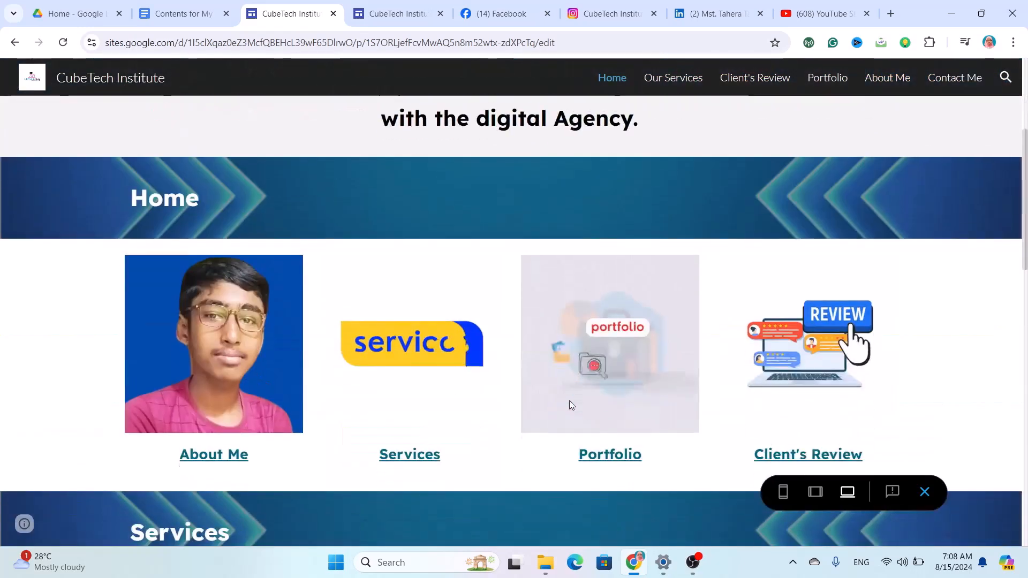
scroll(570, 400, "up", 7)
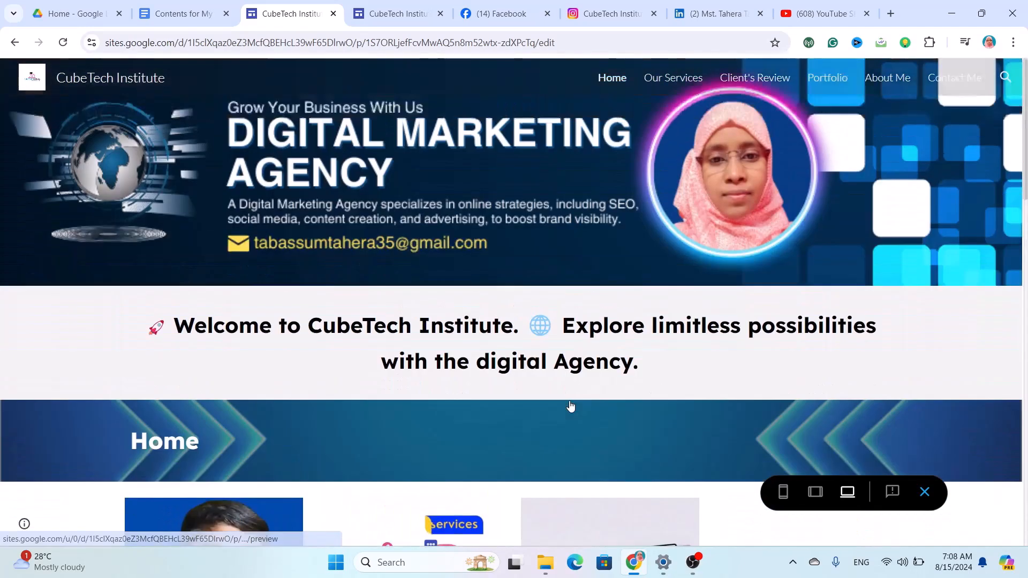
scroll(569, 401, "down", 10)
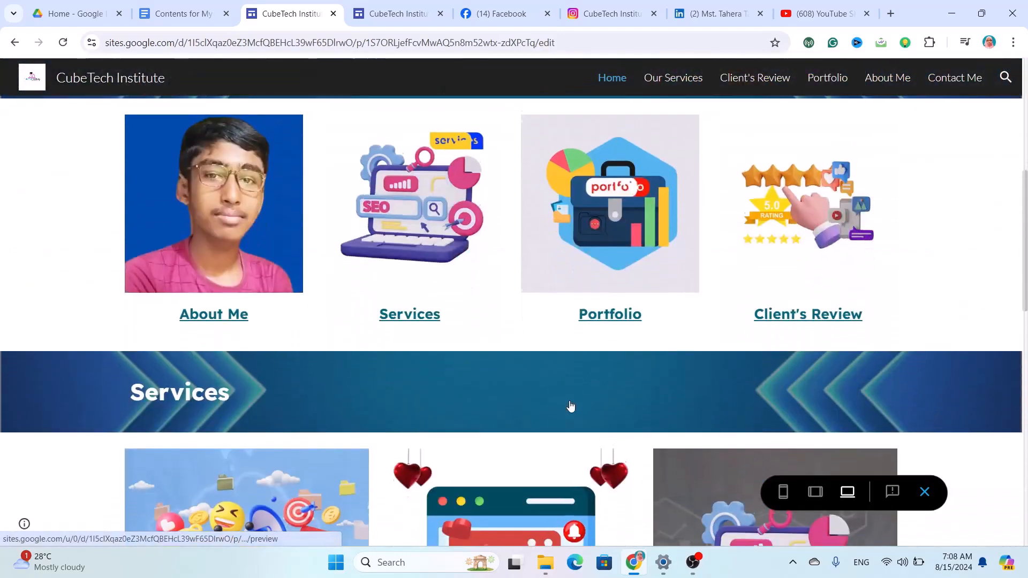
scroll(571, 405, "down", 10)
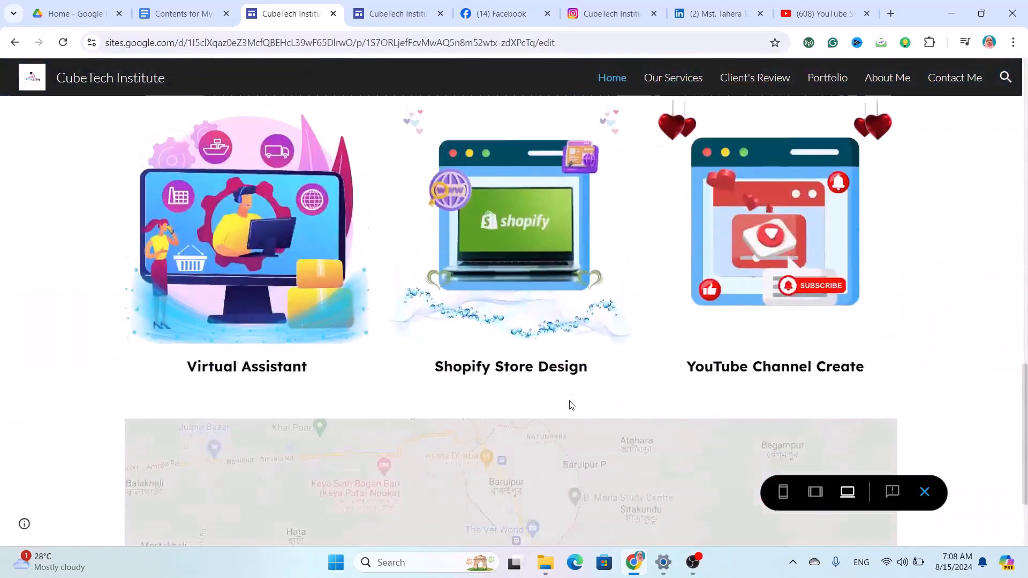
scroll(569, 401, "up", 3)
scroll(570, 401, "up", 6)
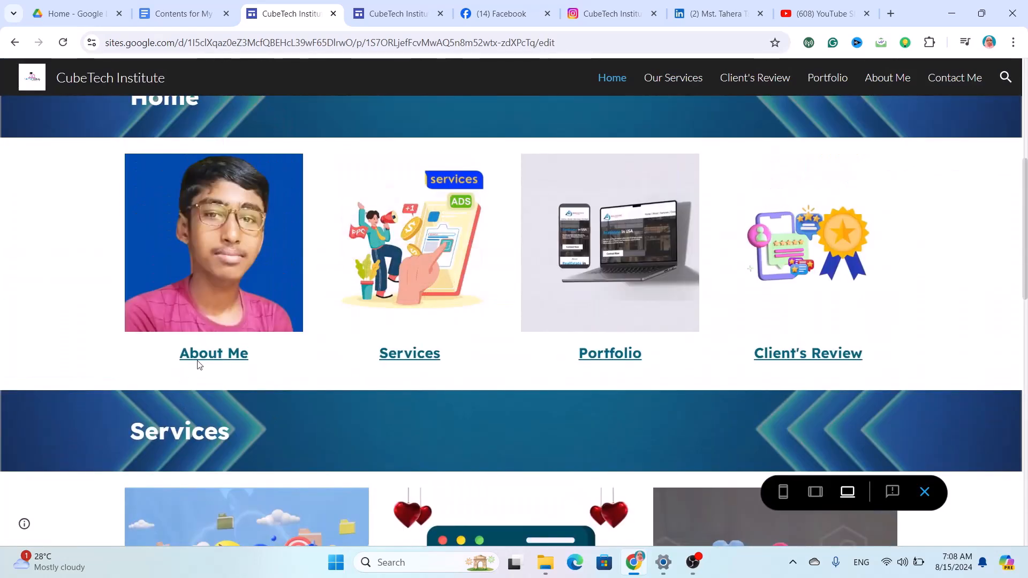
scroll(209, 346, "up", 2)
Browse the About Me, Services and Portfolio pages from the Home page cards.
left_click(226, 353)
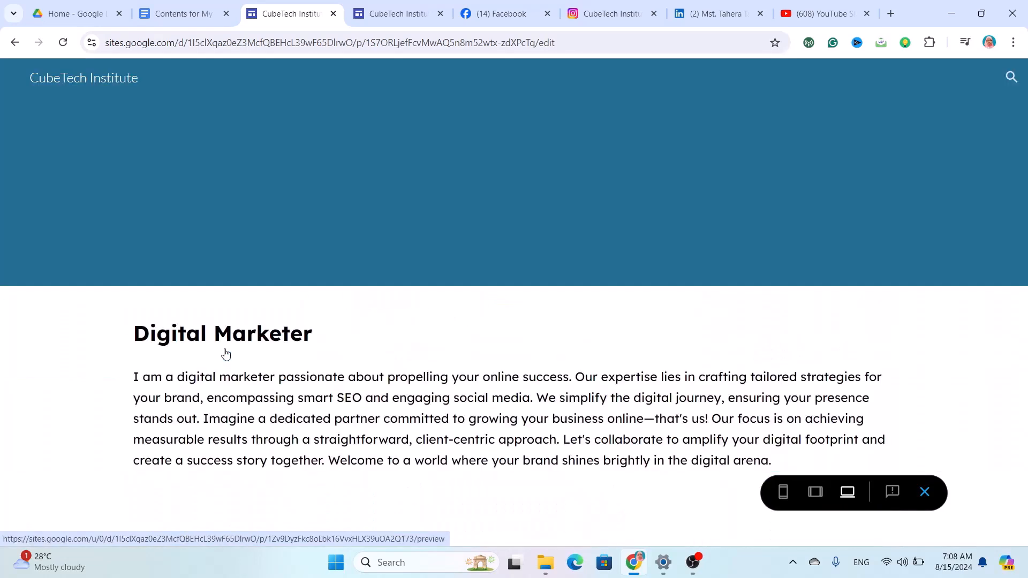
scroll(478, 413, "down", 5)
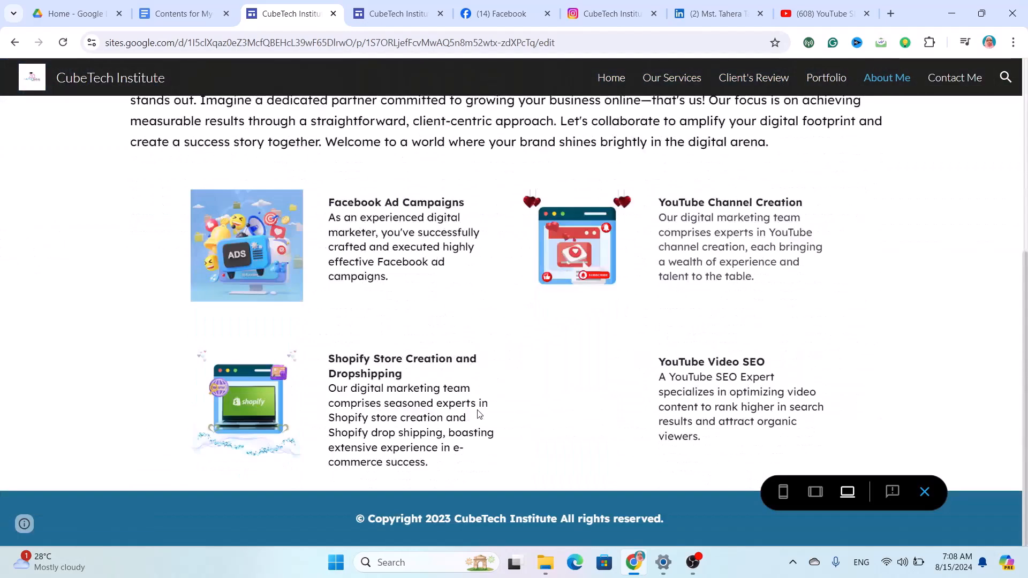
scroll(478, 413, "up", 5)
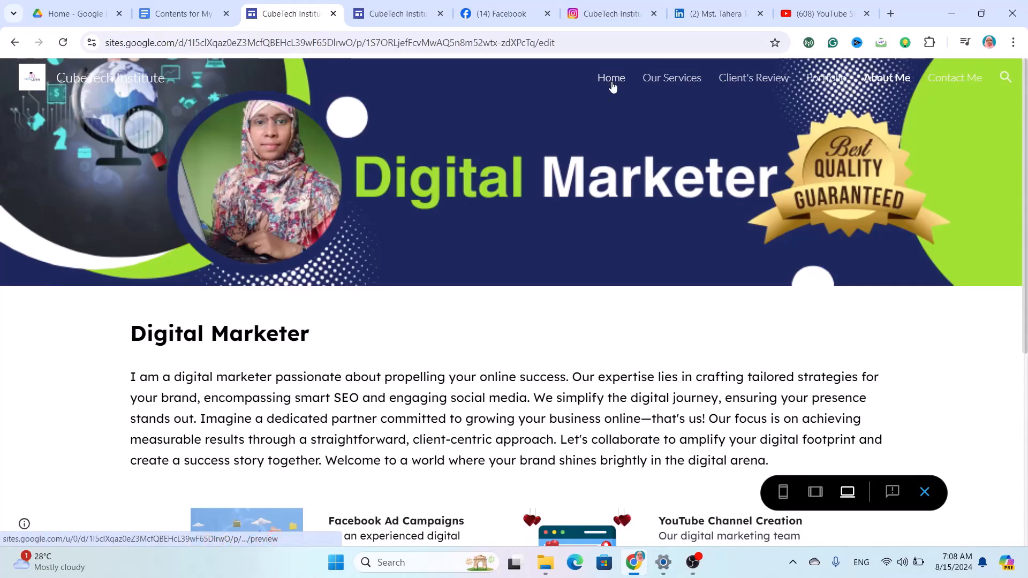
left_click(611, 82)
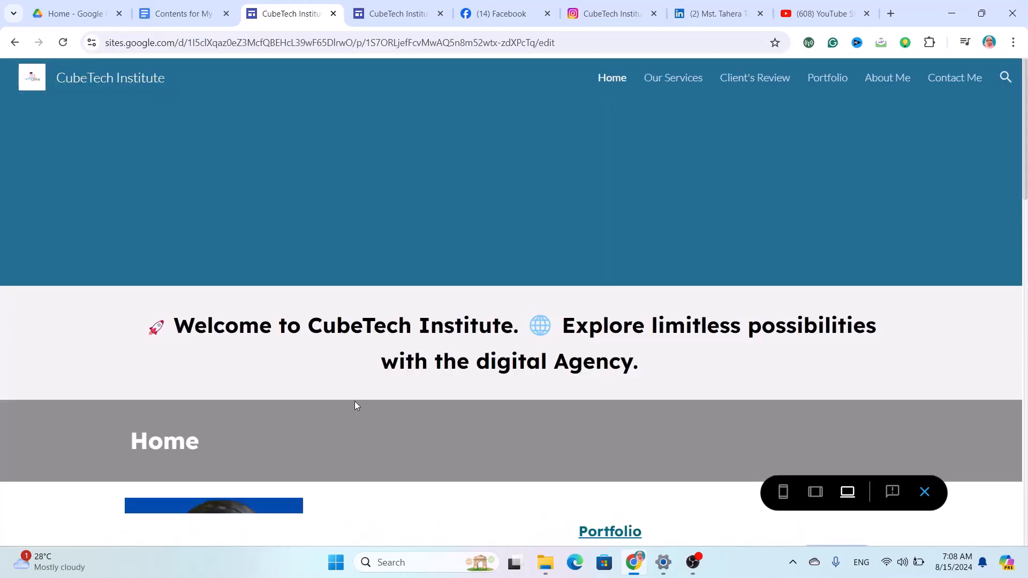
scroll(354, 401, "down", 5)
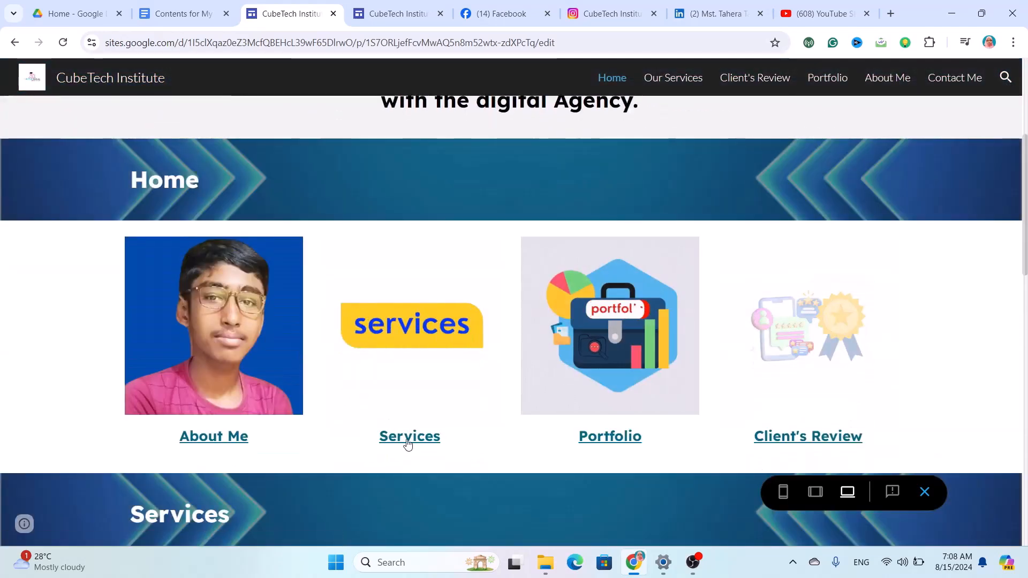
left_click(408, 442)
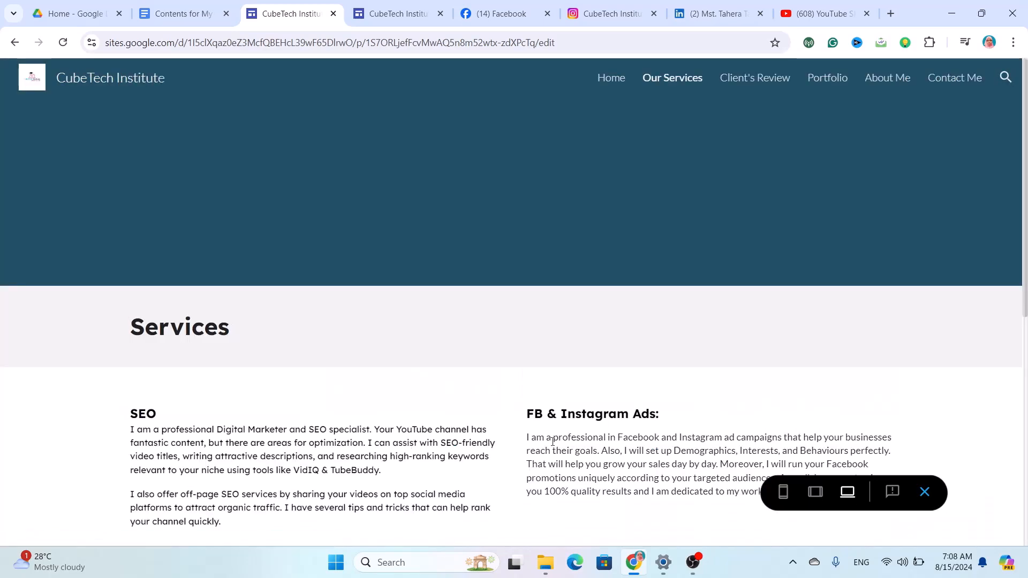
scroll(558, 438, "down", 7)
scroll(560, 421, "up", 7)
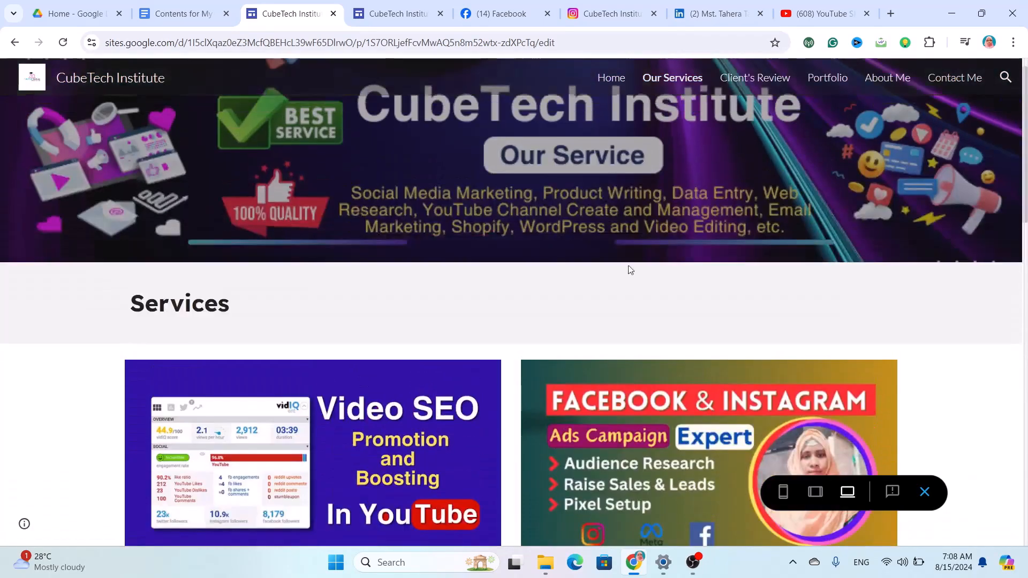
left_click(604, 80)
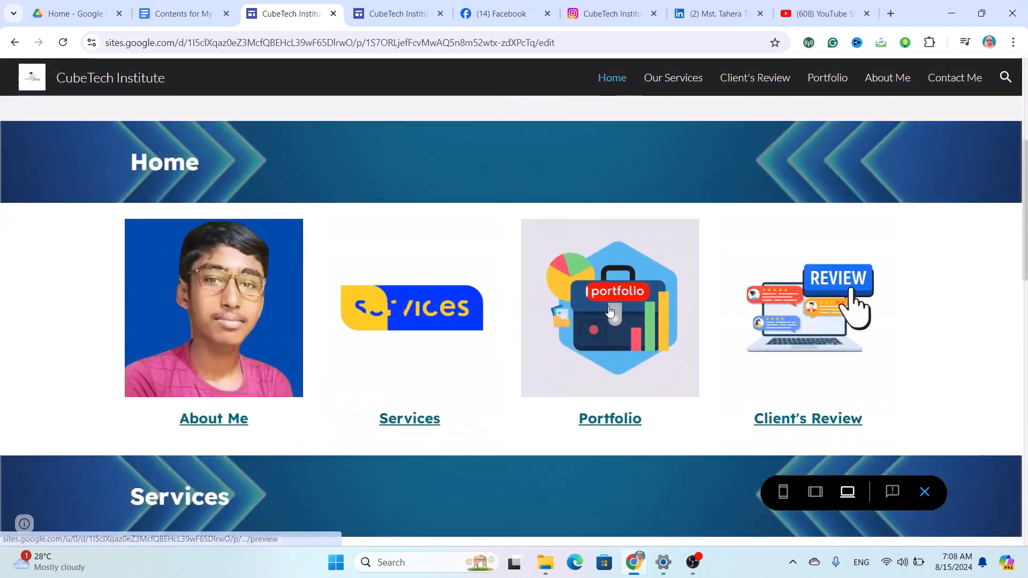
left_click(610, 312)
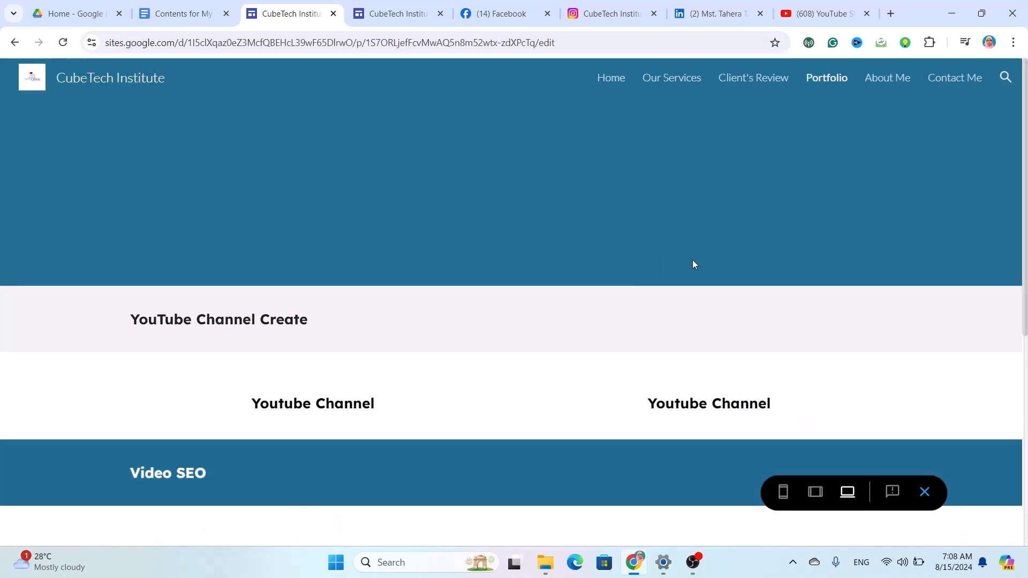
scroll(692, 259, "down", 13)
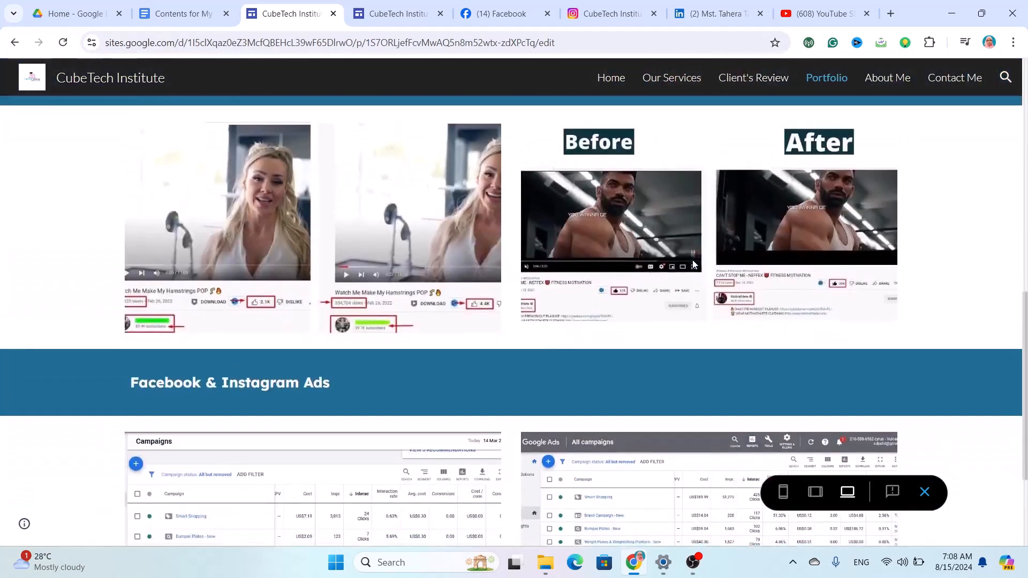
scroll(692, 259, "up", 13)
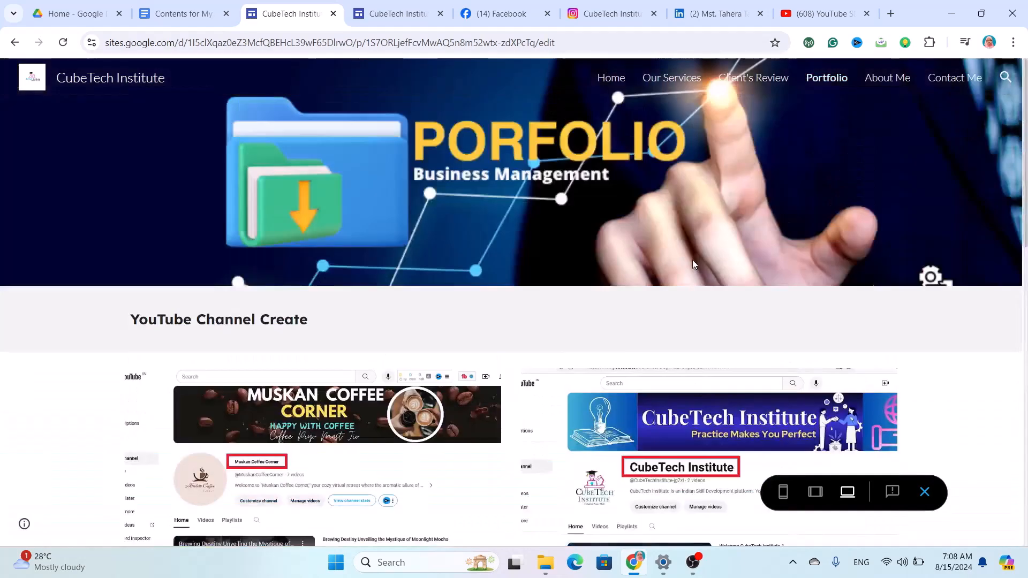
Browse the Our Services and Client's Review pages from the navigation bar.
left_click(616, 78)
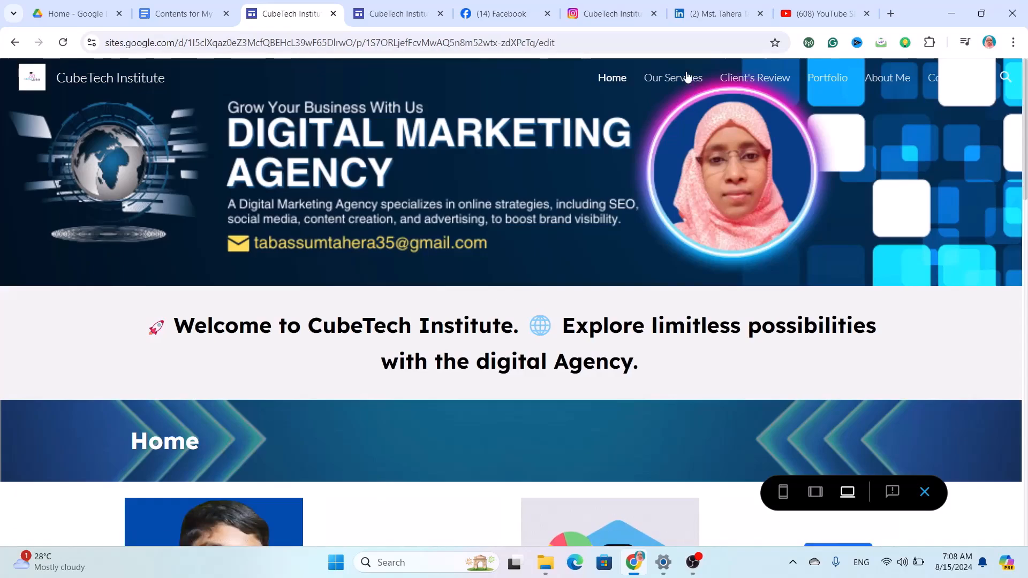
left_click(686, 75)
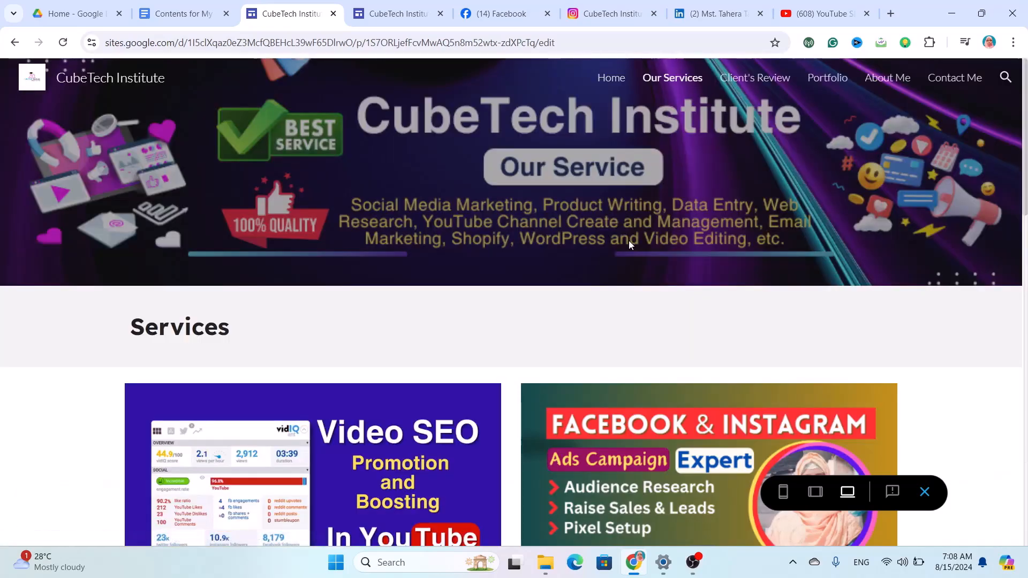
scroll(628, 240, "down", 5)
scroll(628, 240, "down", 13)
scroll(628, 240, "up", 7)
scroll(628, 240, "up", 10)
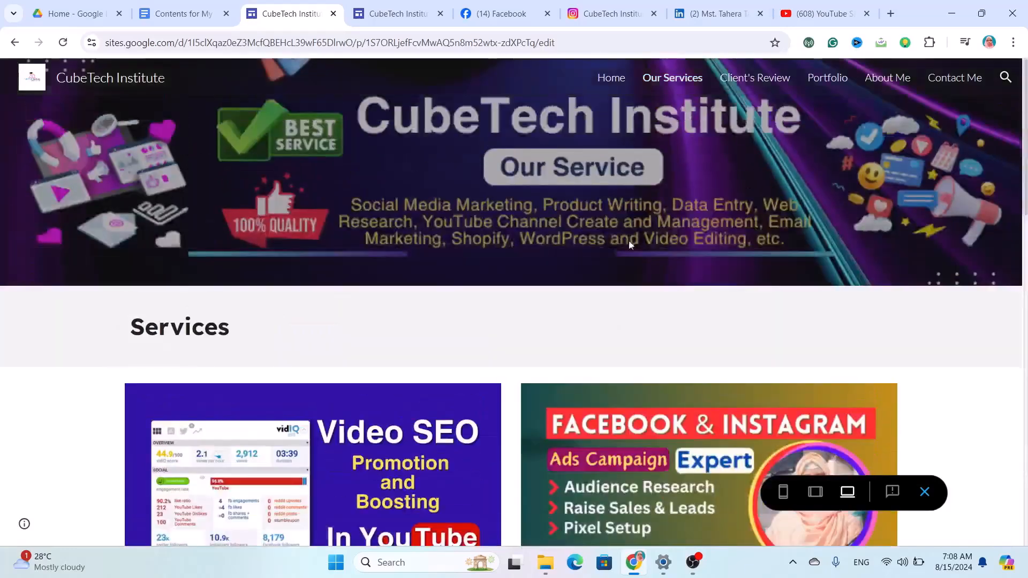
left_click(746, 79)
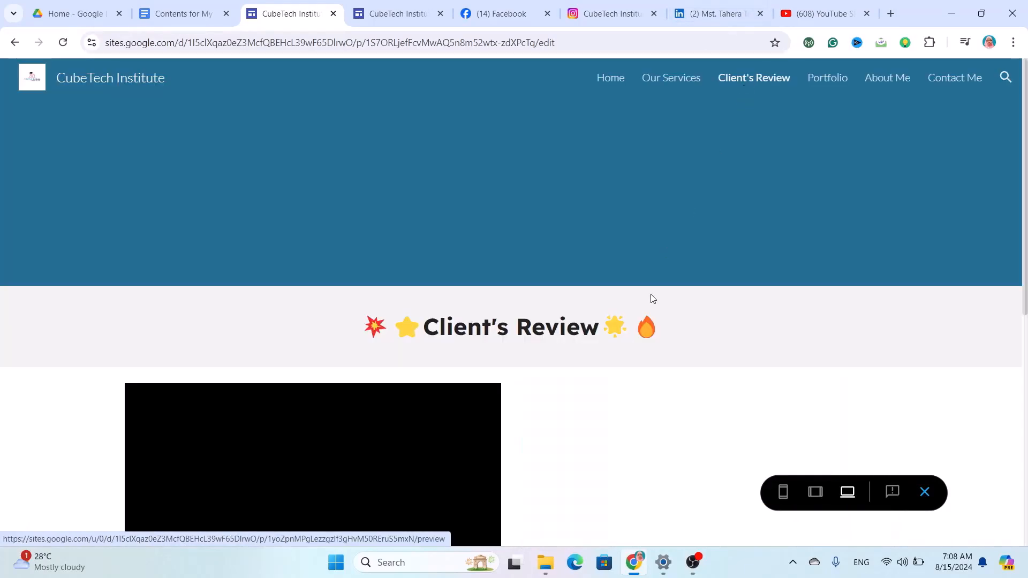
scroll(651, 295, "down", 3)
scroll(652, 297, "down", 3)
scroll(652, 295, "up", 6)
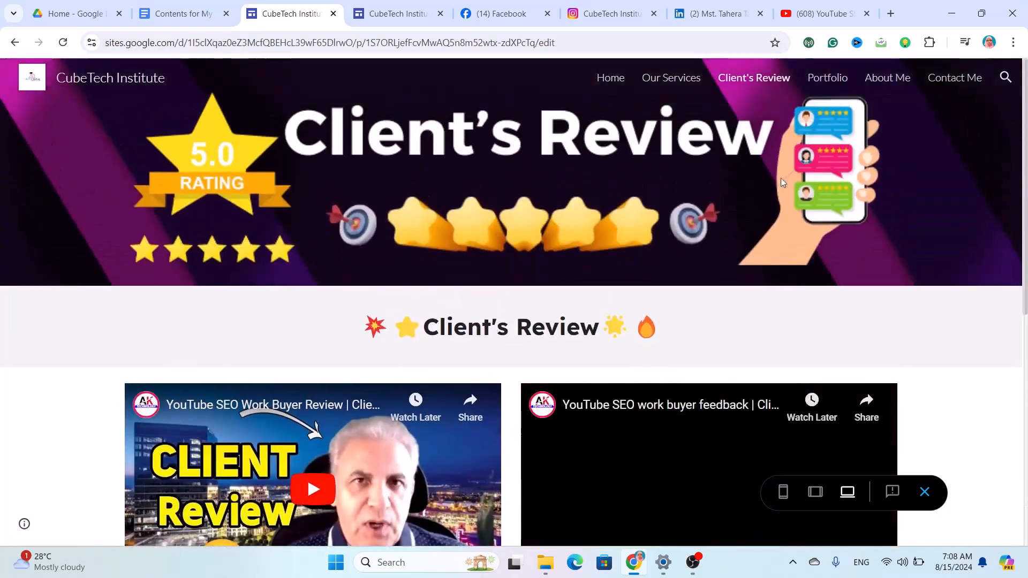
Browse the Portfolio and About Me pages in preview.
left_click(829, 78)
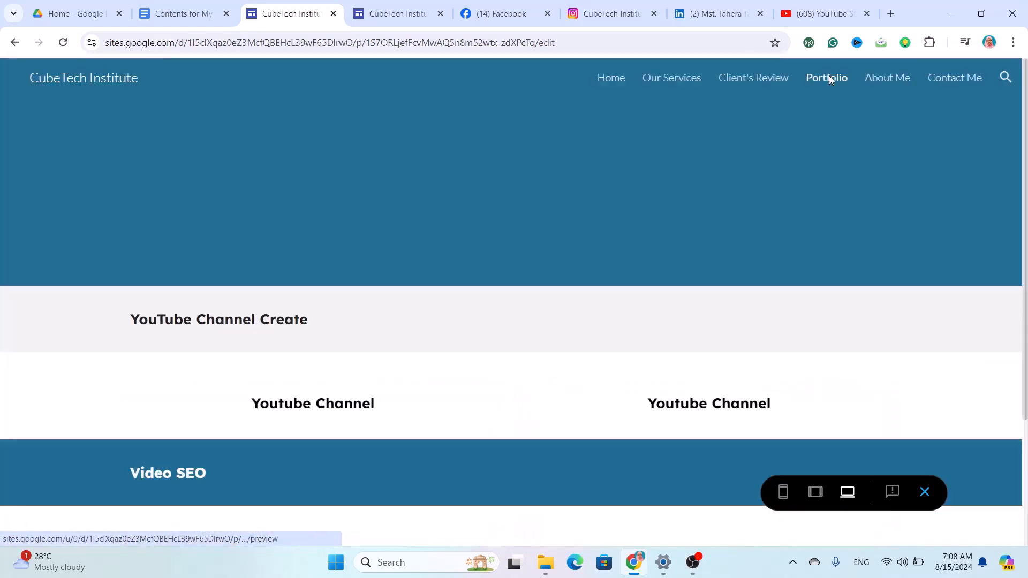
scroll(680, 313, "down", 5)
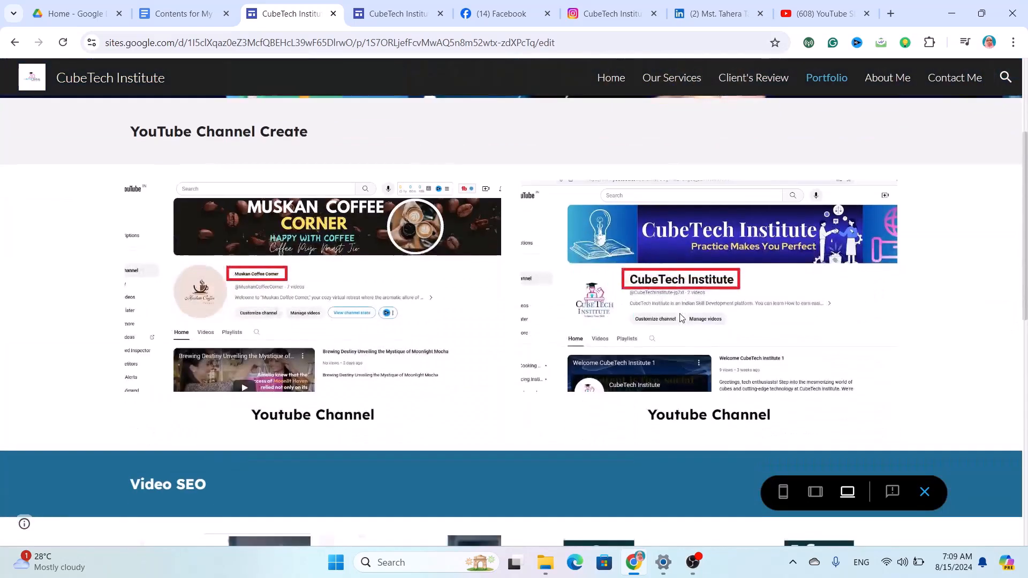
scroll(680, 316, "down", 5)
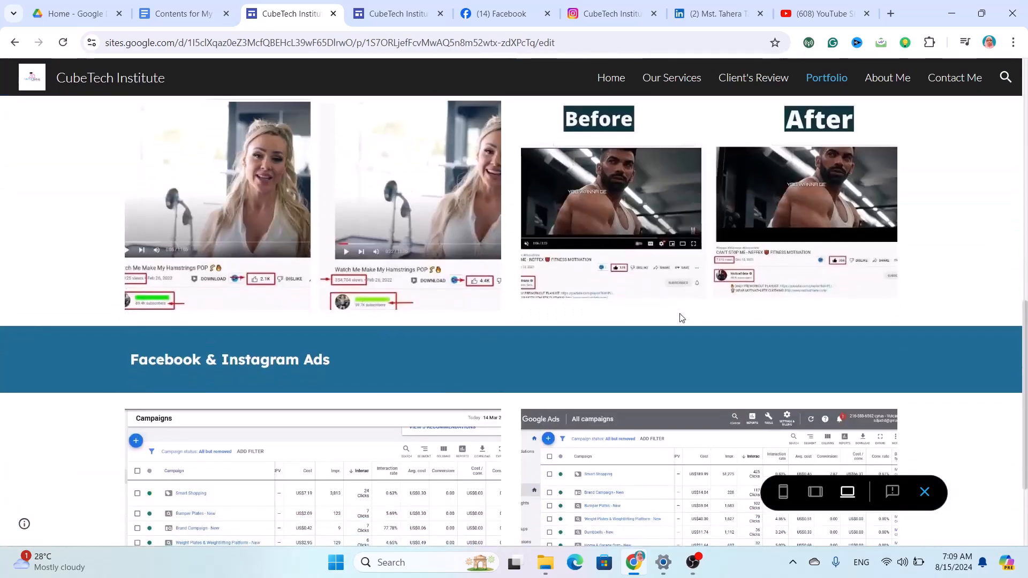
scroll(680, 316, "up", 7)
scroll(681, 318, "up", 2)
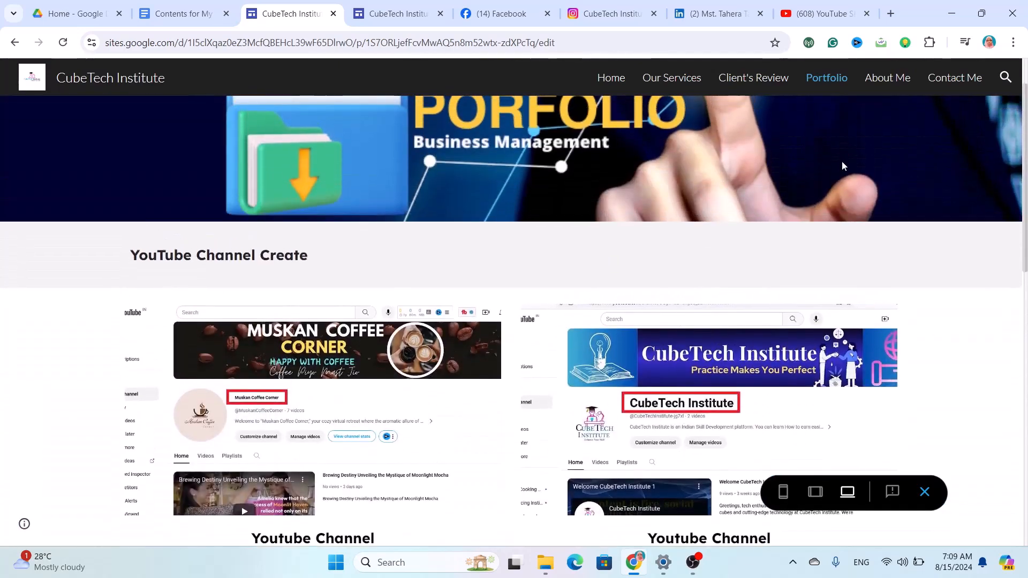
left_click(885, 76)
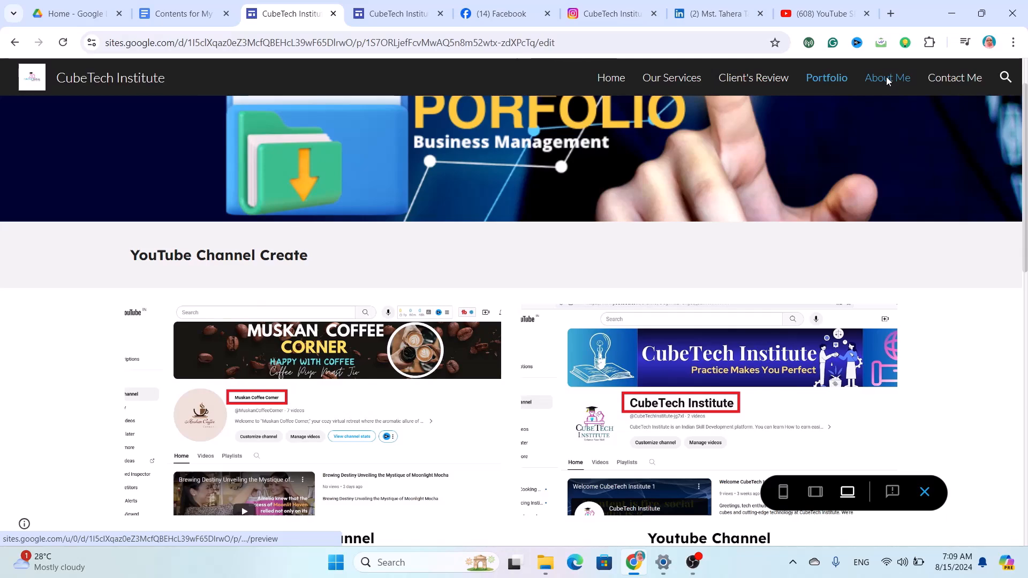
scroll(720, 357, "down", 5)
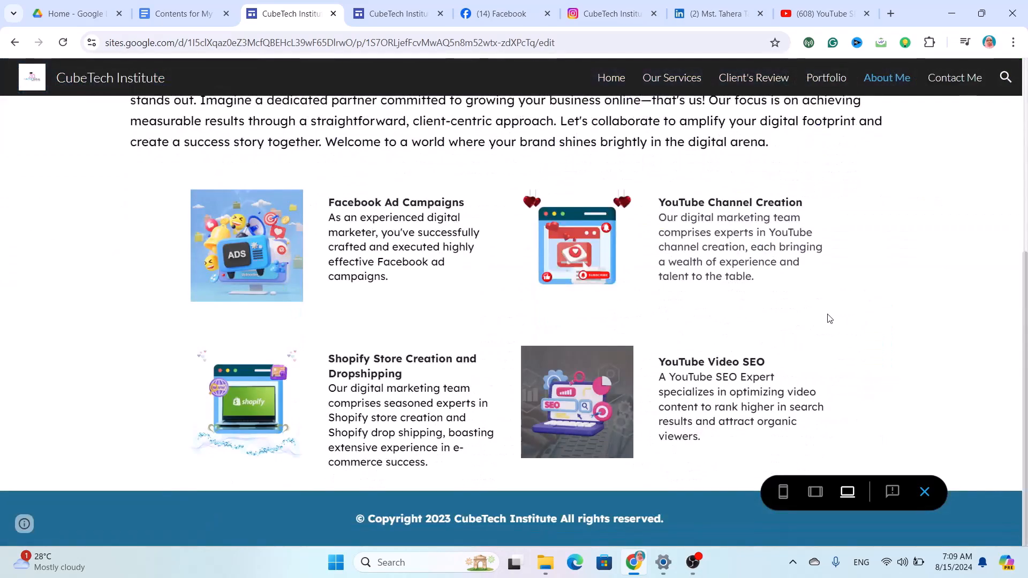
scroll(829, 318, "up", 5)
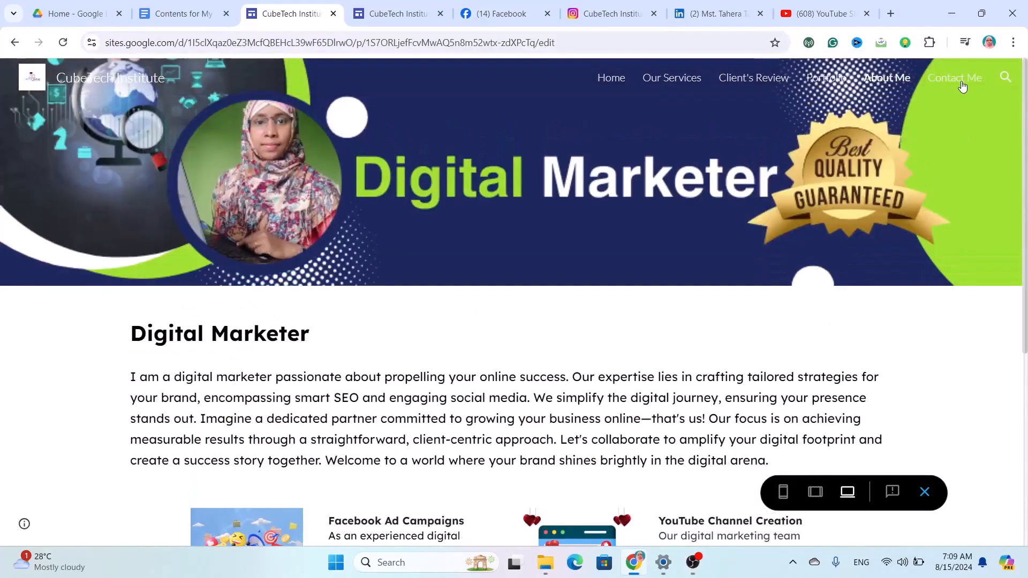
View the Contact Me page and scroll through its embedded Contact Form.
left_click(960, 79)
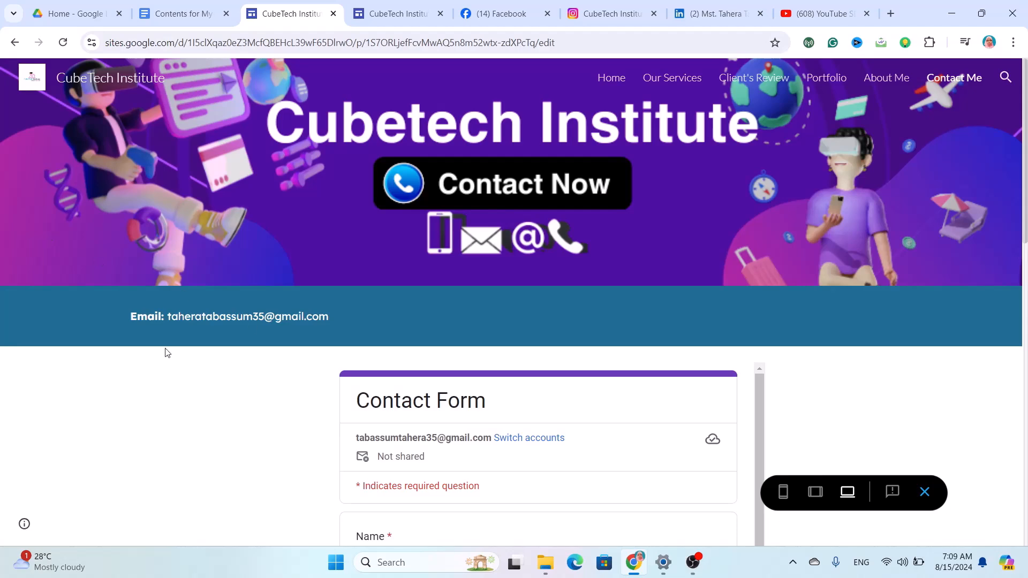
scroll(202, 365, "down", 10)
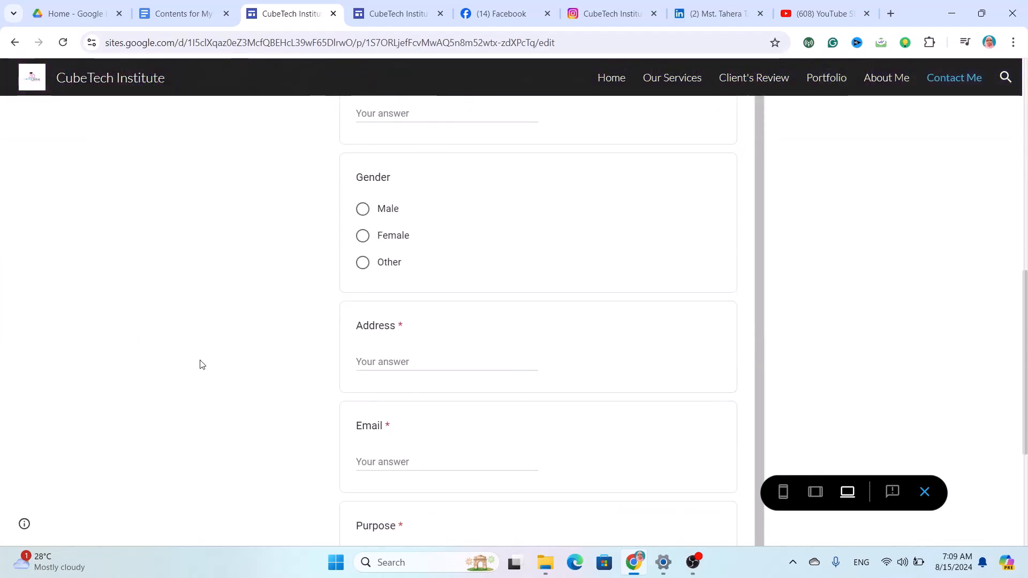
scroll(473, 312, "up", 10)
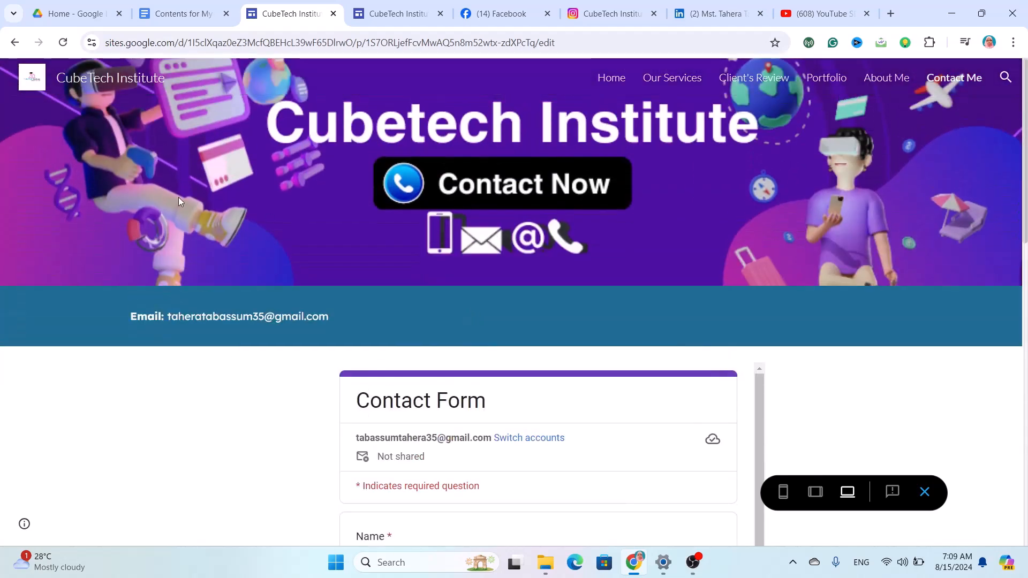
scroll(379, 489, "down", 10)
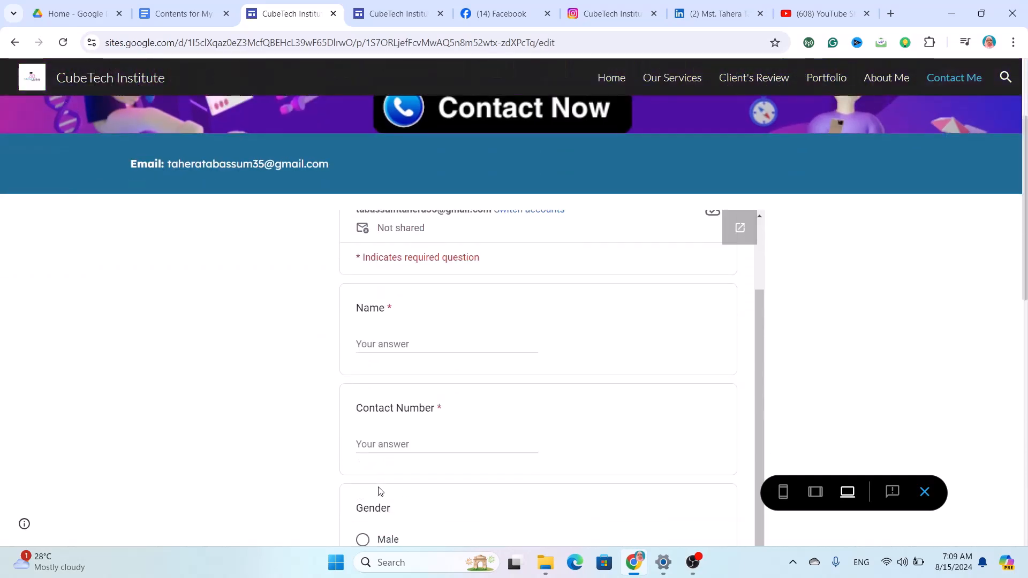
scroll(378, 491, "down", 8)
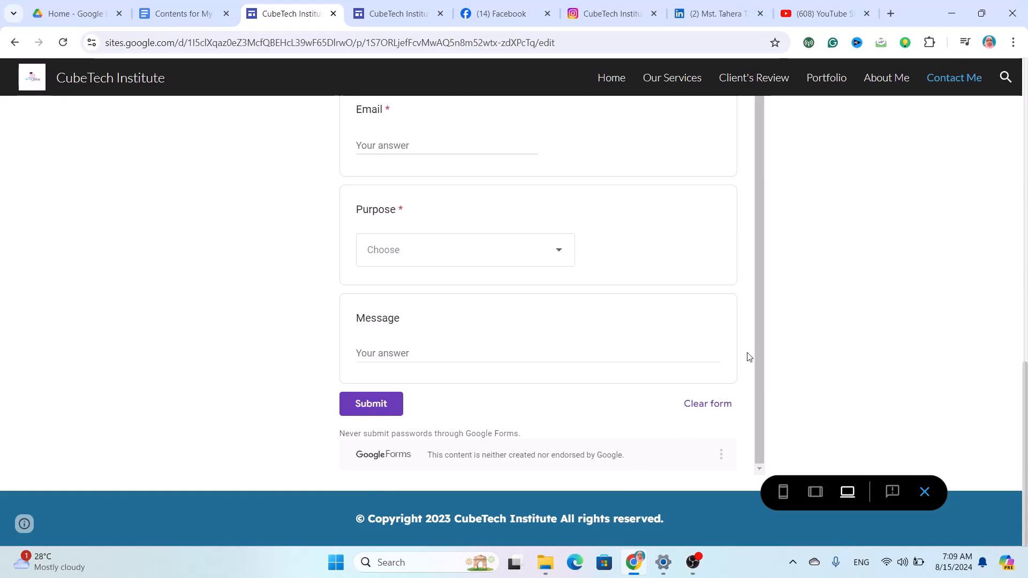
scroll(748, 356, "up", 10)
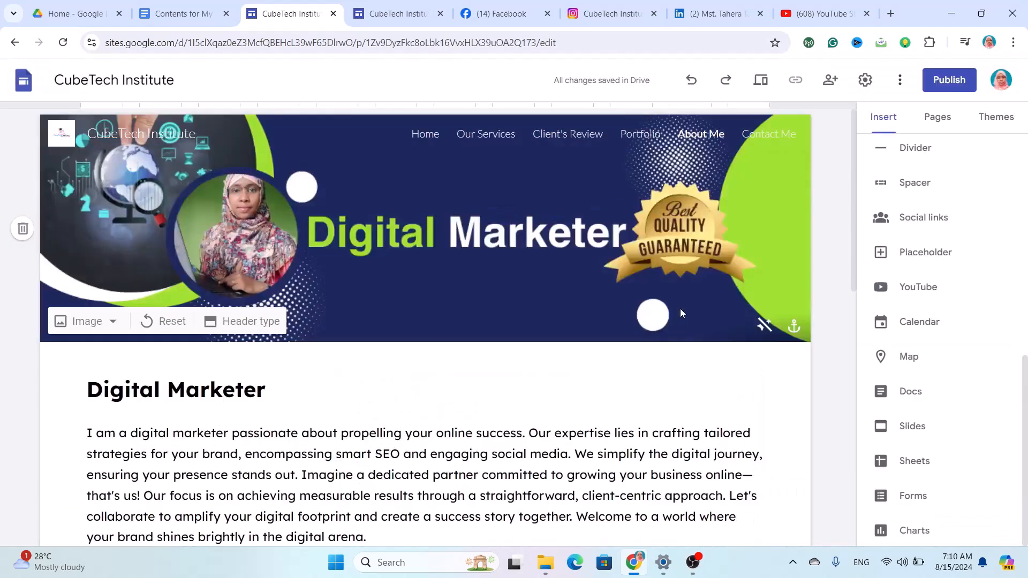
scroll(679, 313, "down", 15)
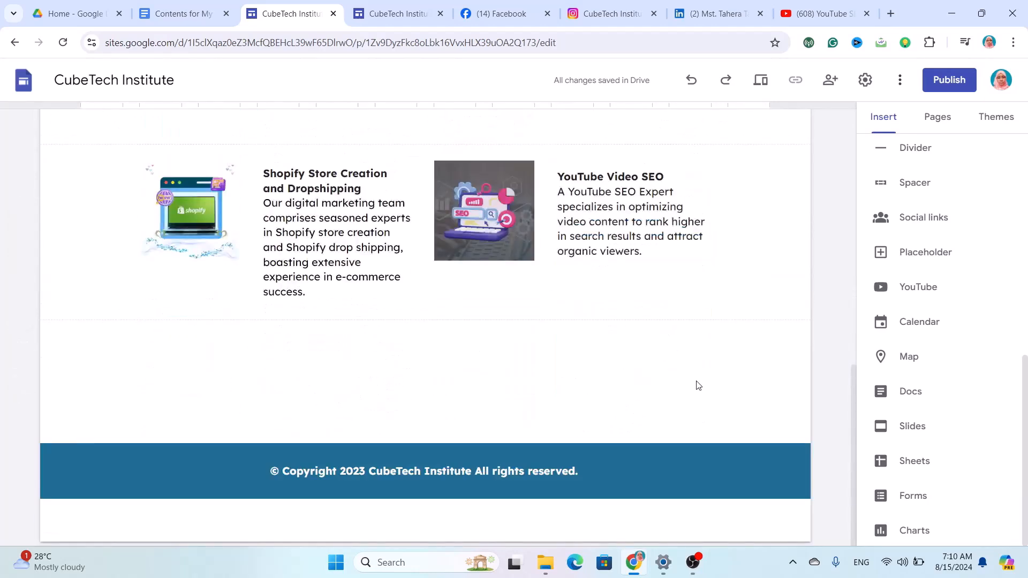
scroll(930, 231, "up", 5)
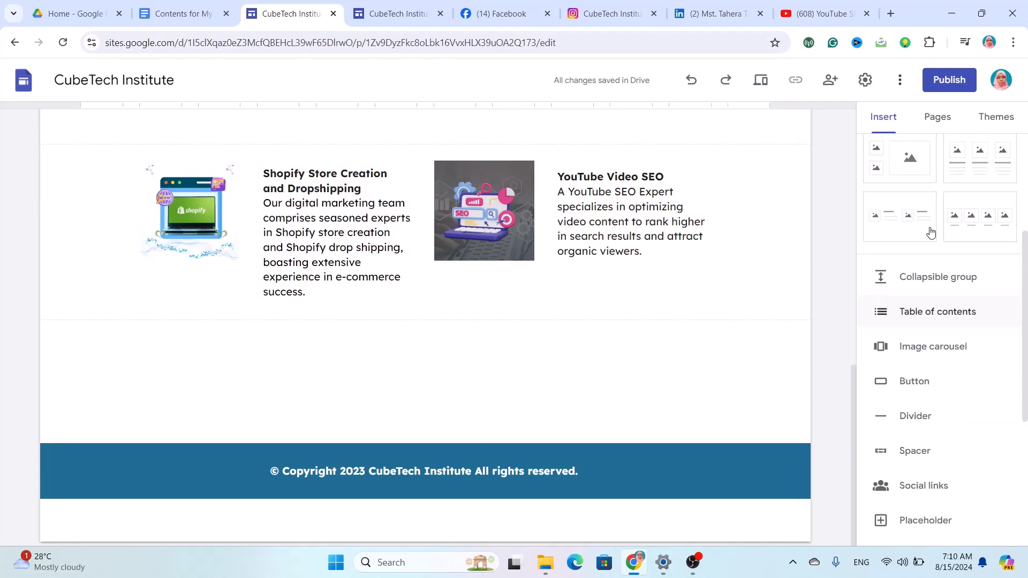
left_click(939, 278)
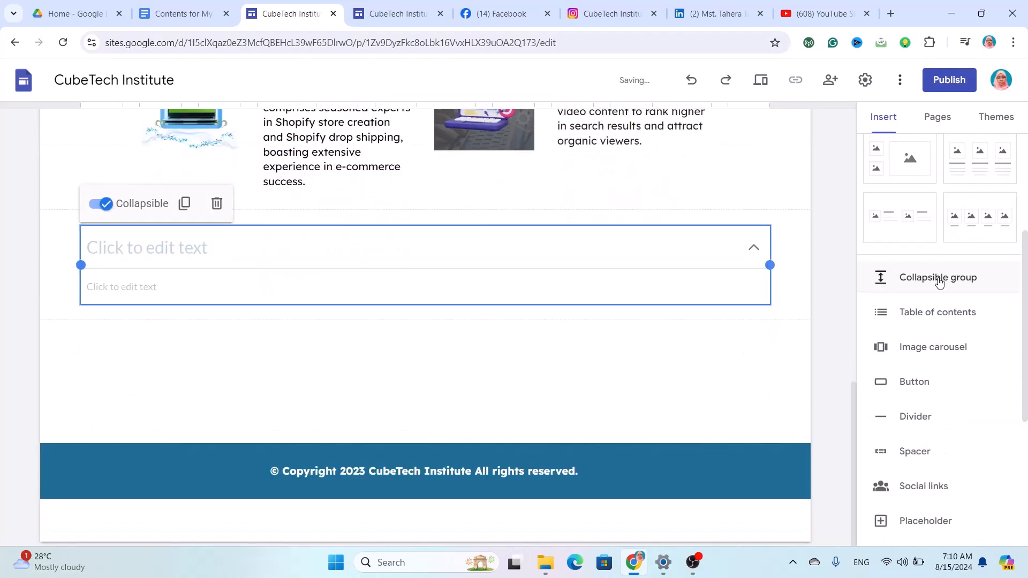
left_click(440, 231)
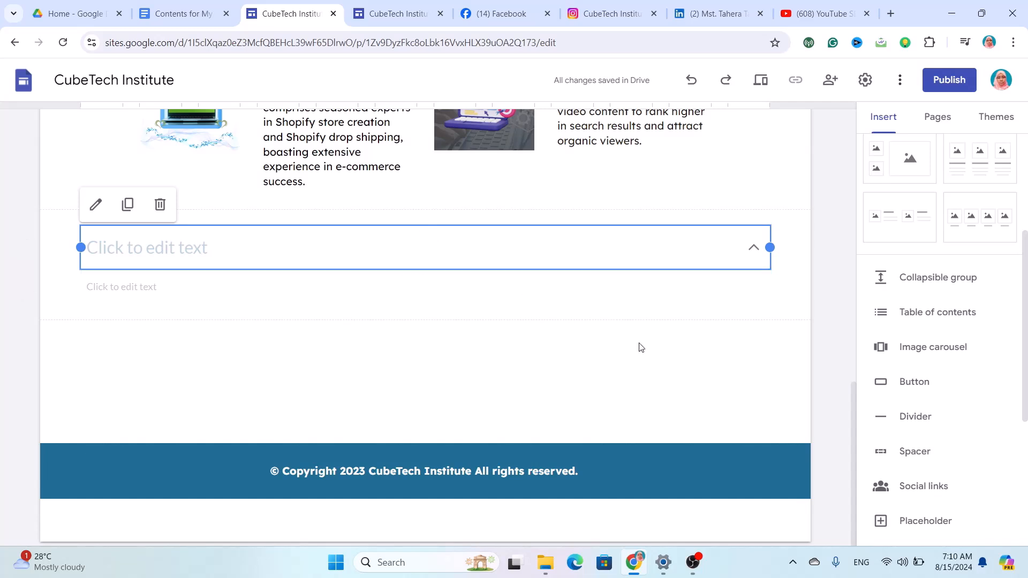
left_click(161, 205)
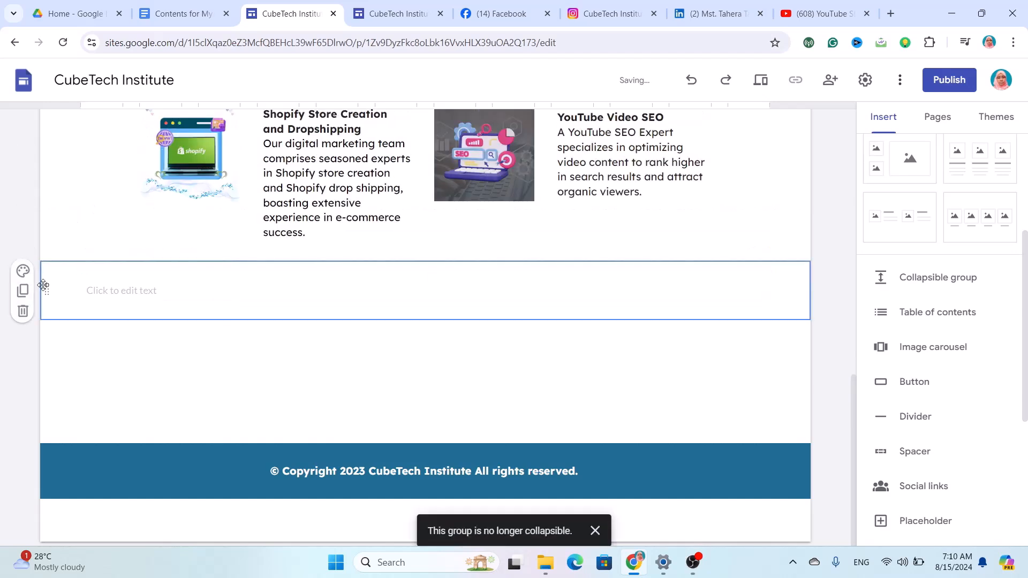
left_click(23, 310)
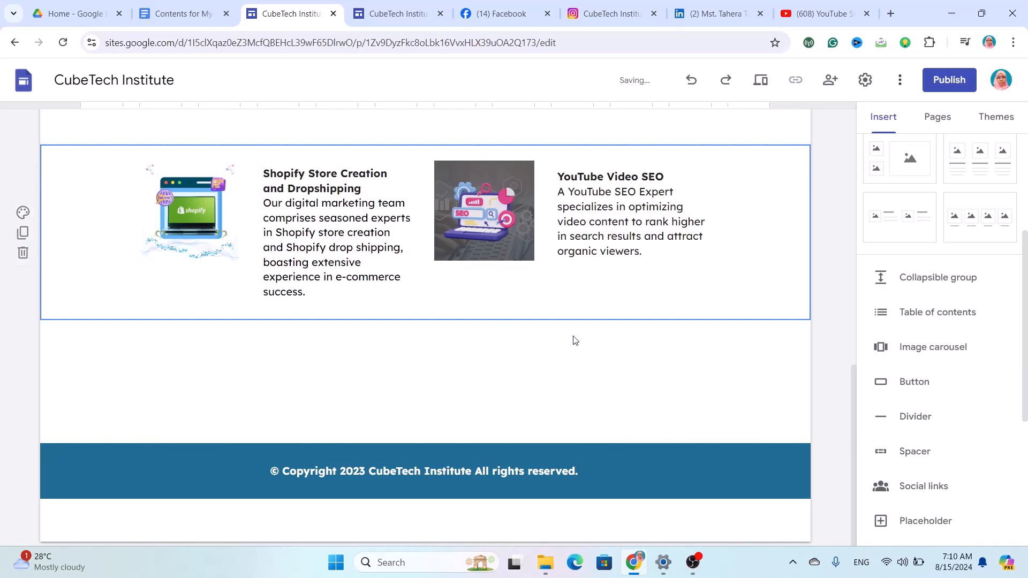
left_click(942, 319)
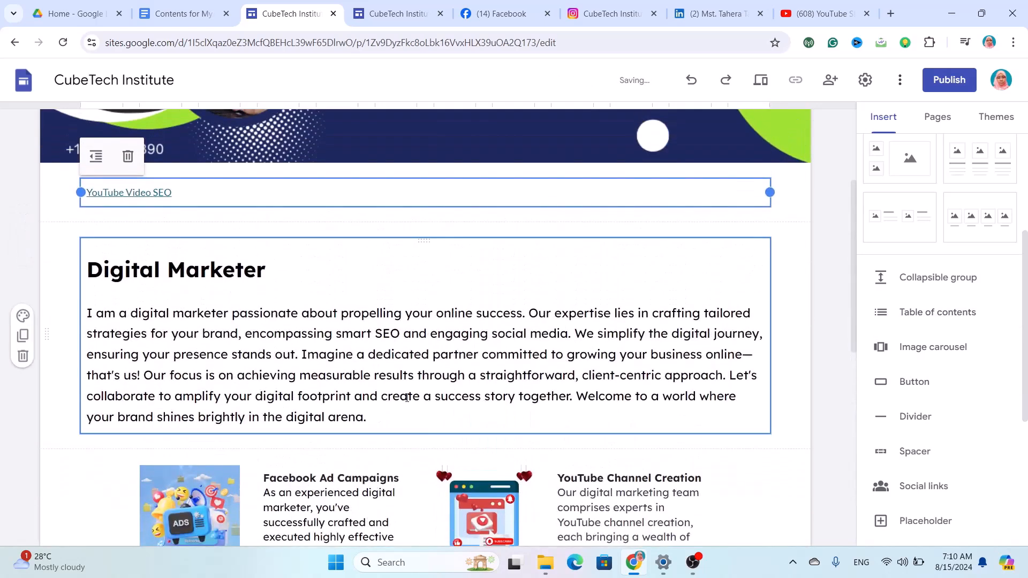
key("ctrl+z")
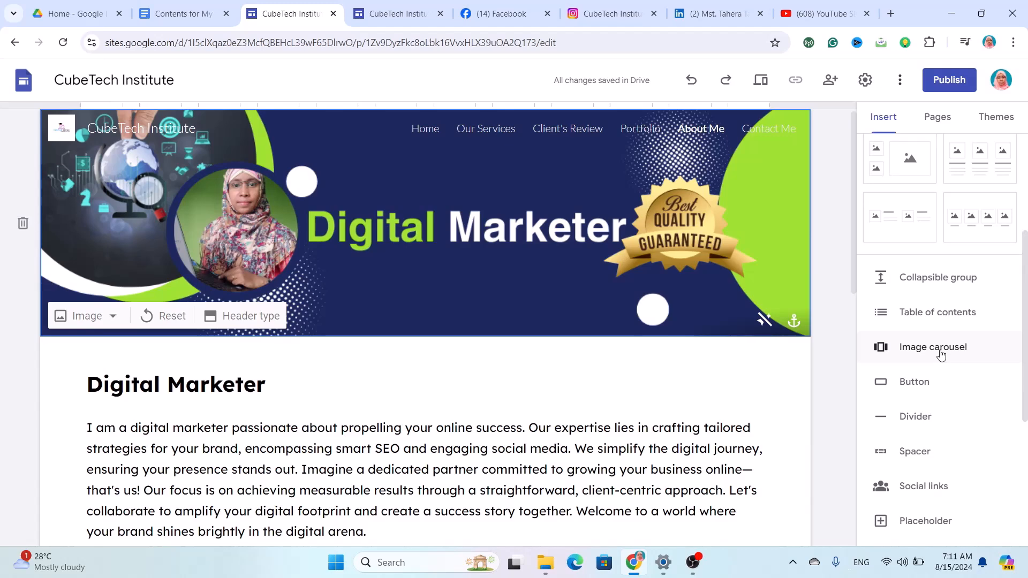
Start an image carousel and upload the portrait photo as its first image.
left_click(940, 356)
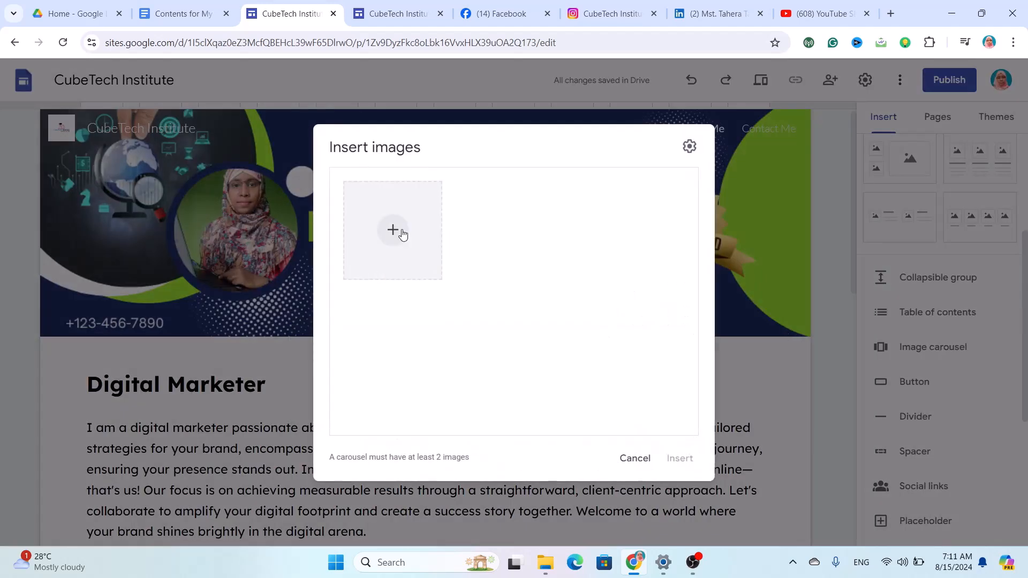
left_click(402, 232)
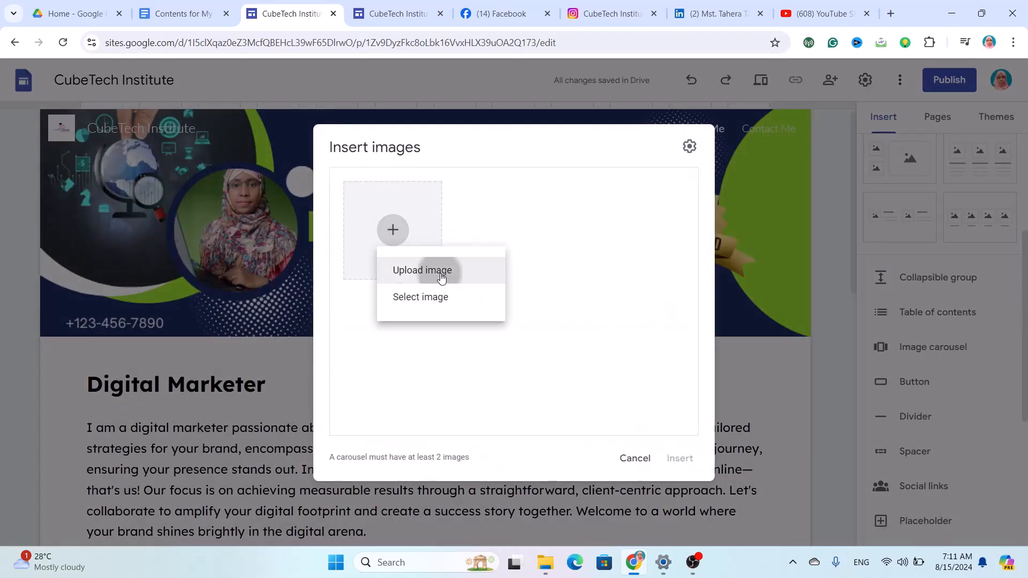
left_click(441, 276)
left_click(238, 147)
left_click(392, 300)
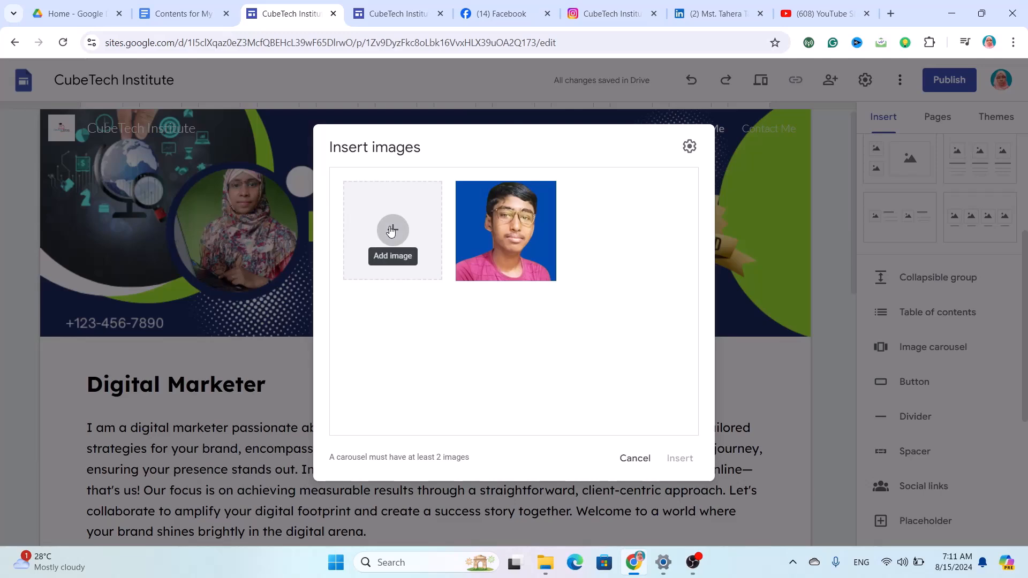
Upload Ads.png and CubeTech Institute Logo 1.png, then insert the three-image carousel.
left_click(392, 230)
left_click(427, 284)
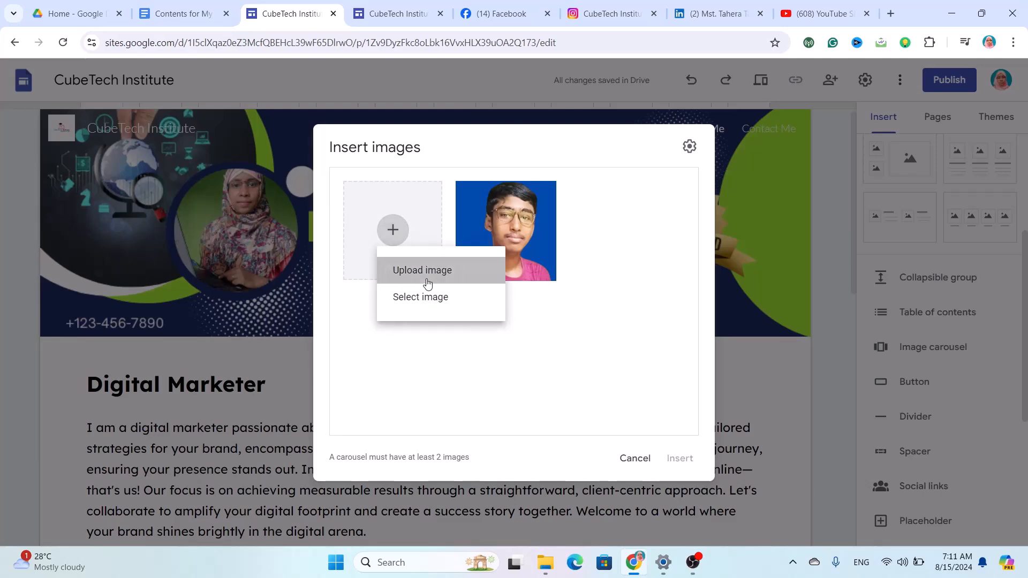
left_click(163, 136)
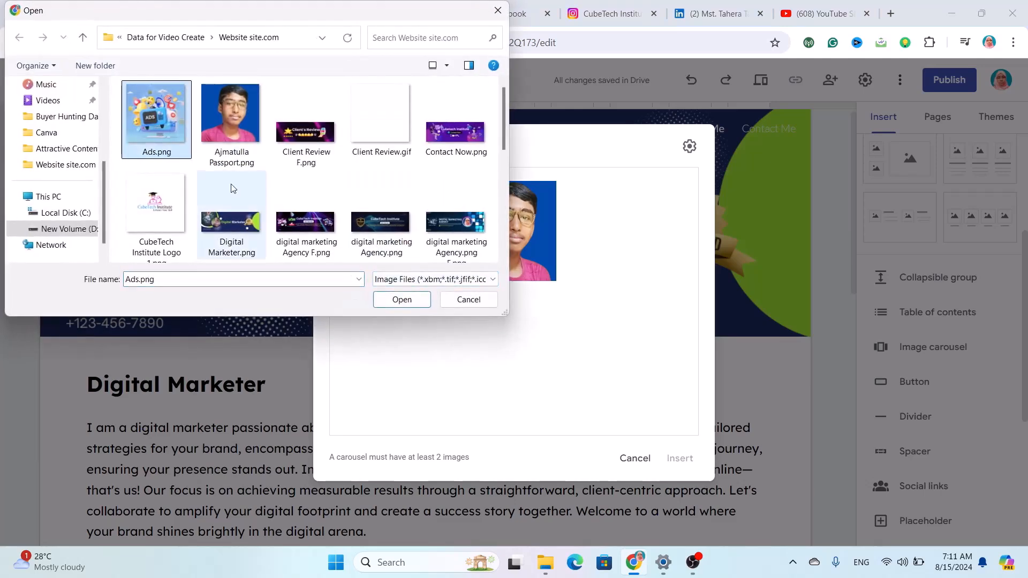
left_click(406, 300)
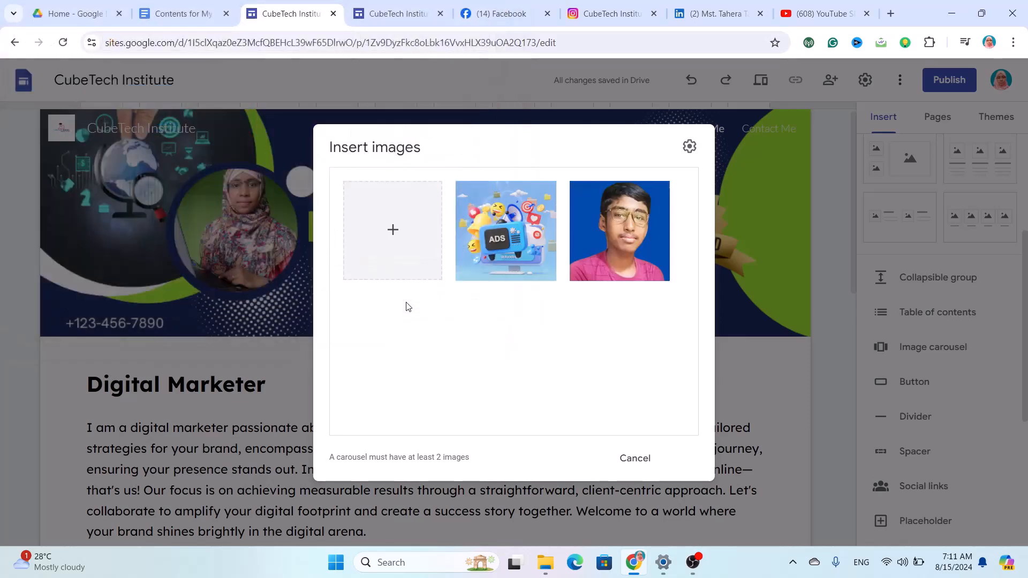
left_click(392, 232)
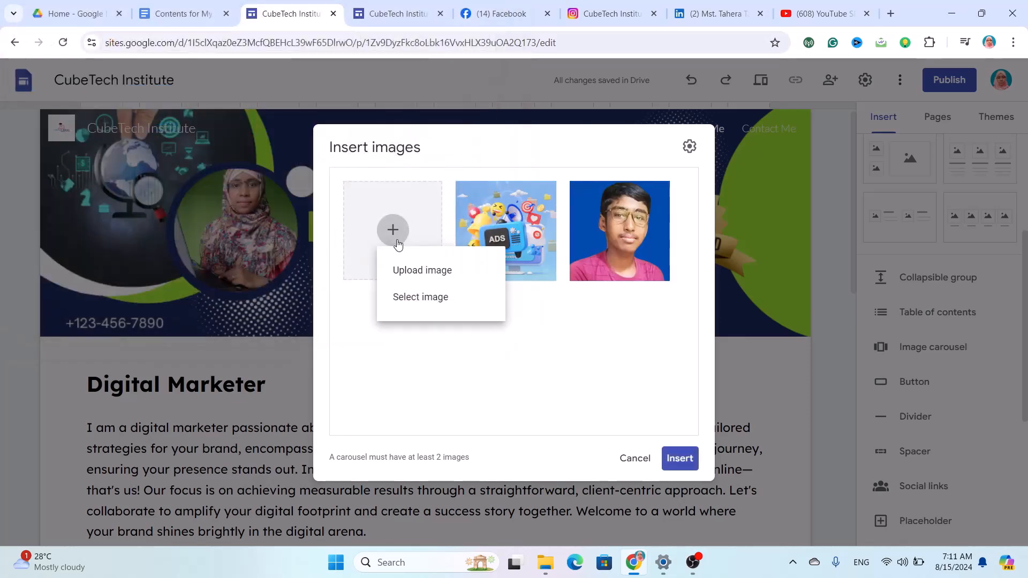
left_click(426, 272)
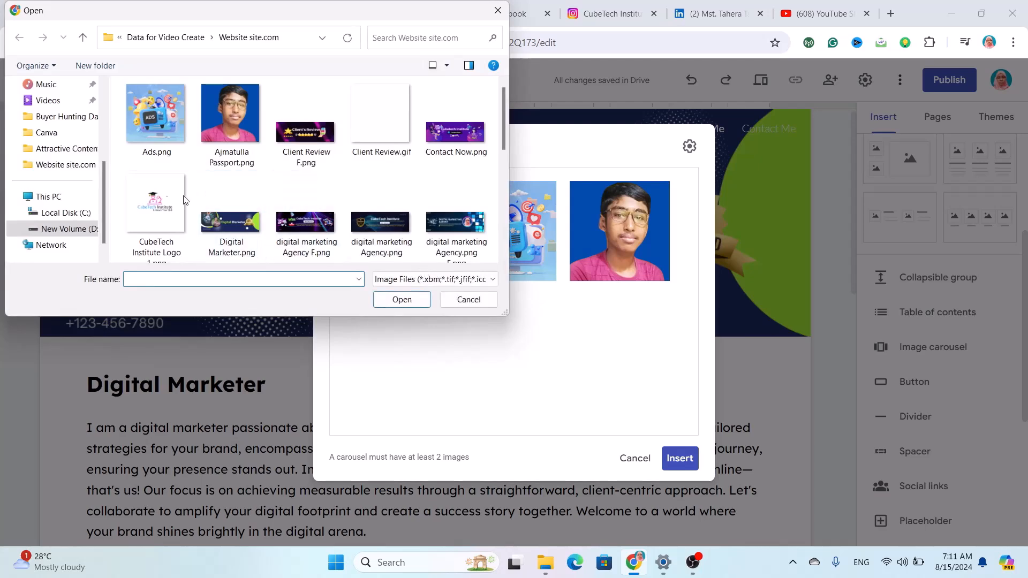
left_click(162, 202)
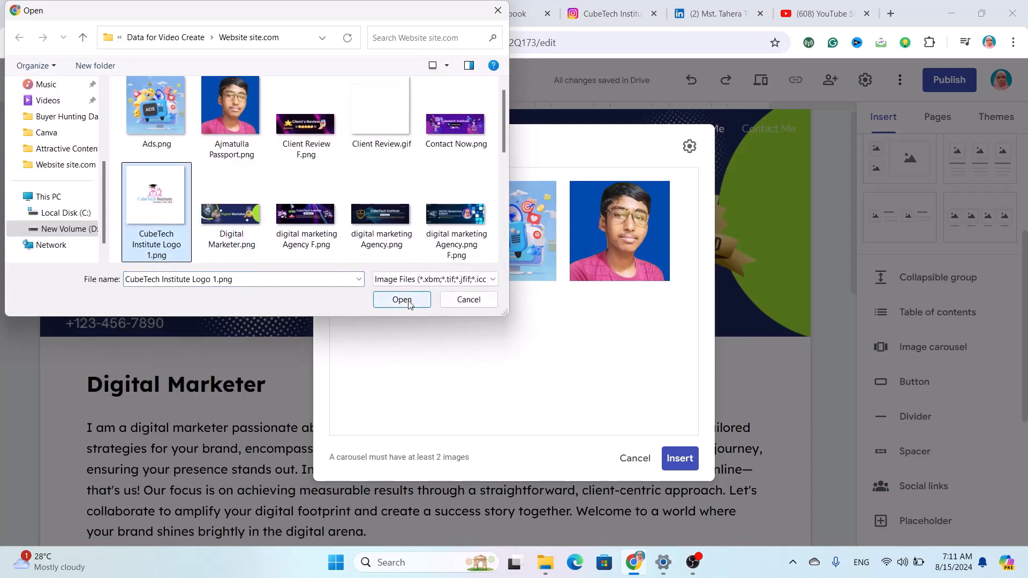
left_click(406, 300)
left_click(680, 459)
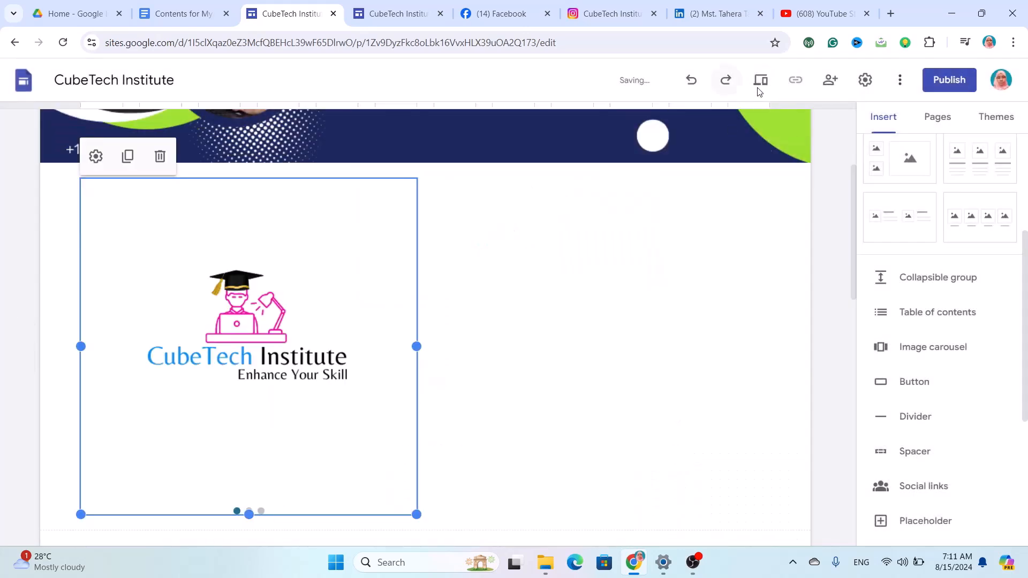
Preview the site and cycle the carousel through its slides.
left_click(762, 81)
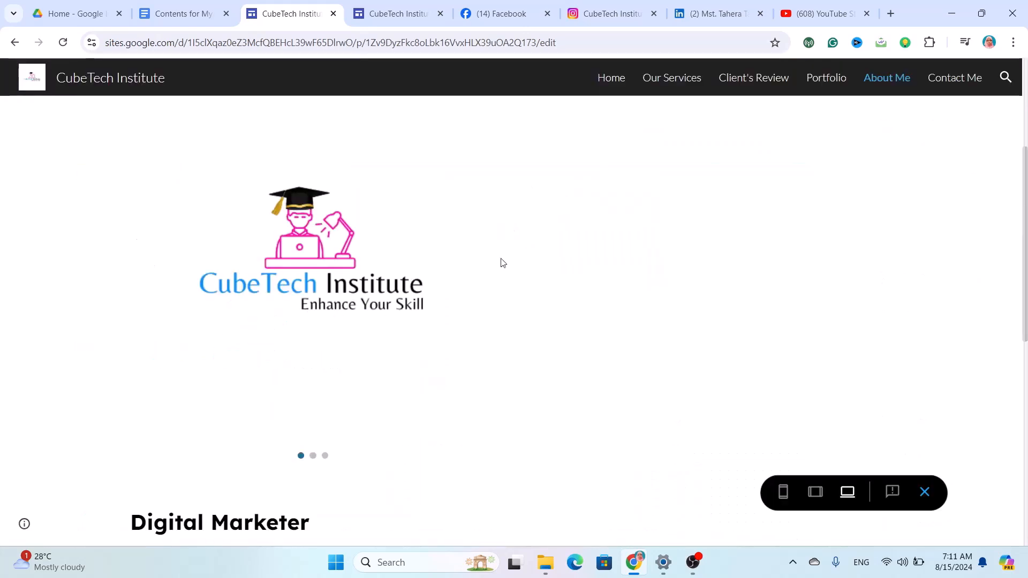
left_click(478, 252)
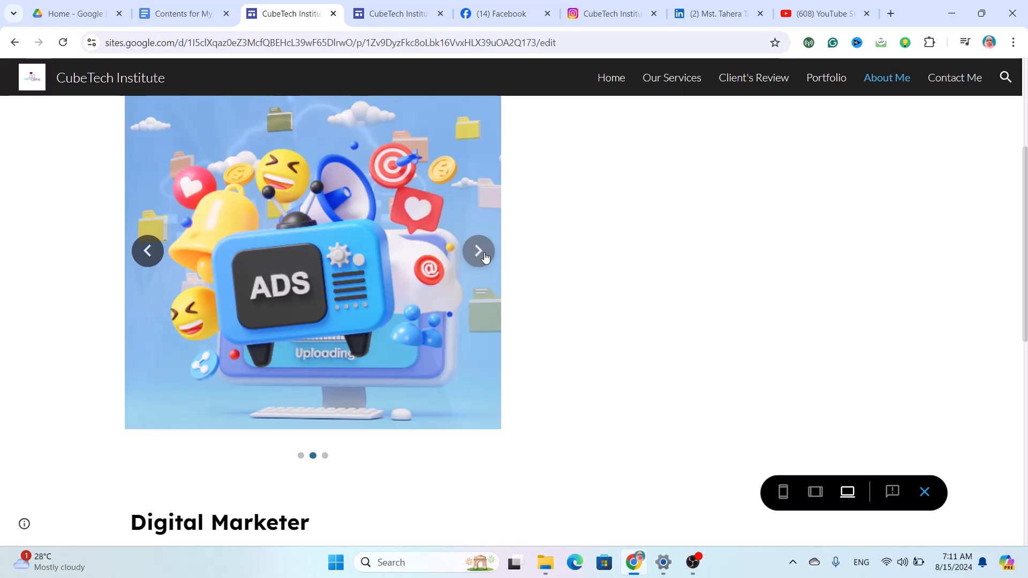
left_click(479, 252)
left_click(484, 254)
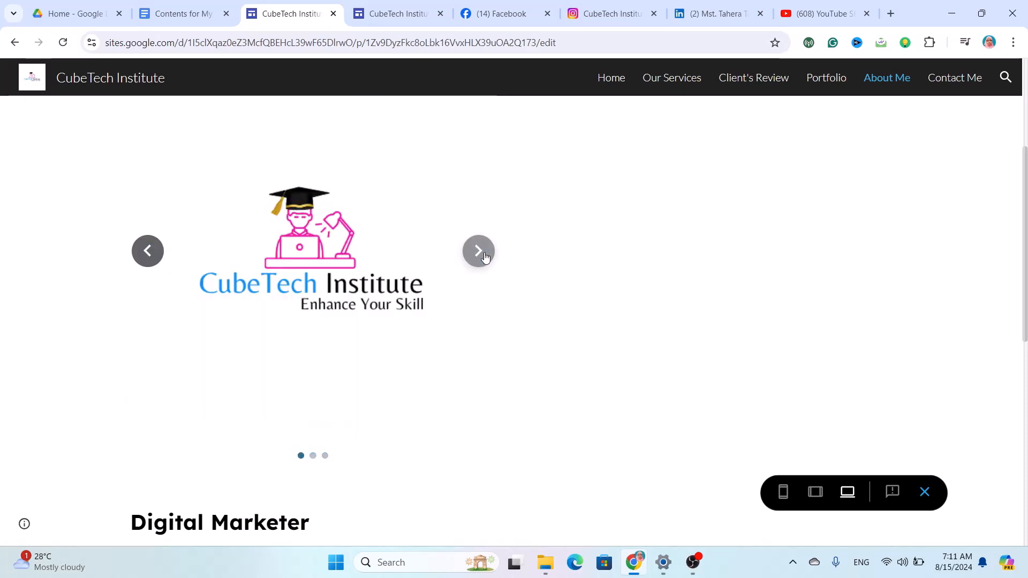
left_click(484, 255)
left_click(484, 255)
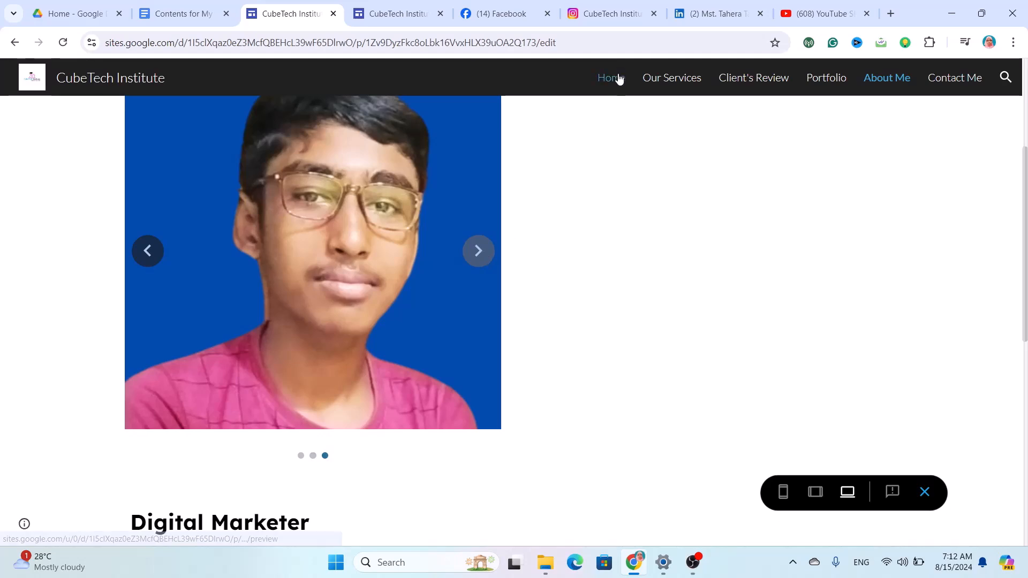
Go back through the browser history to the site editor.
left_click(15, 44)
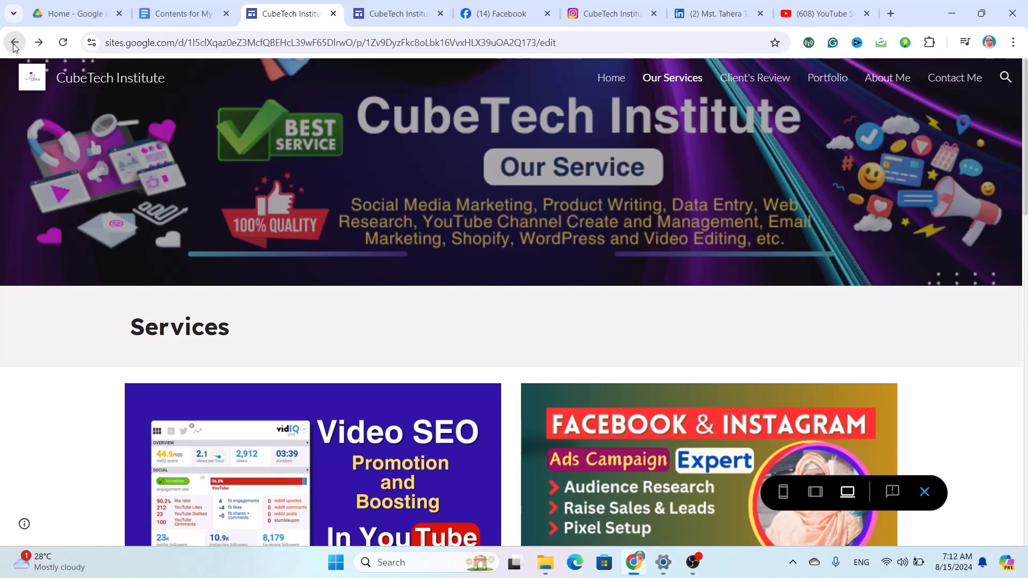
left_click(14, 44)
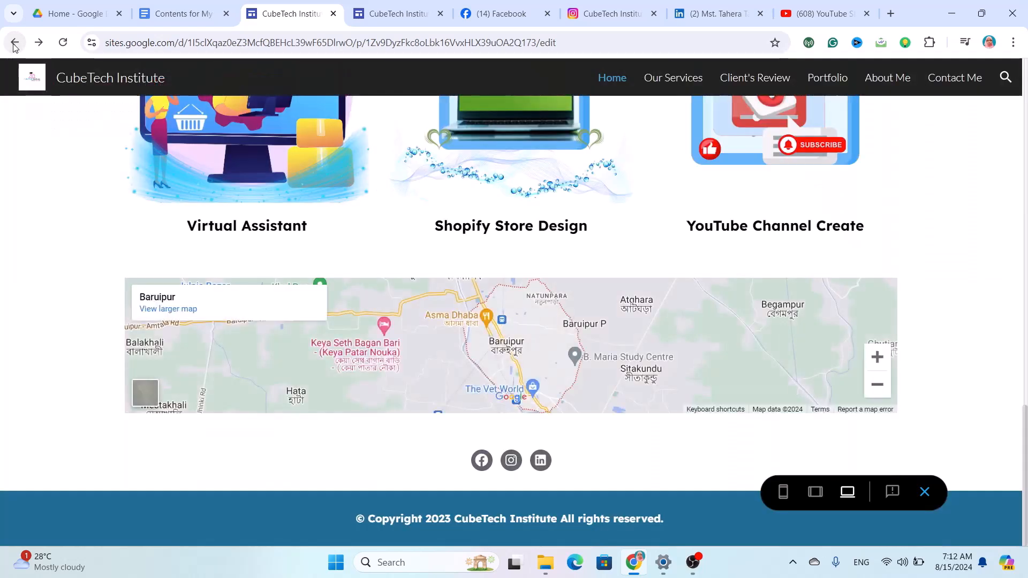
left_click(14, 44)
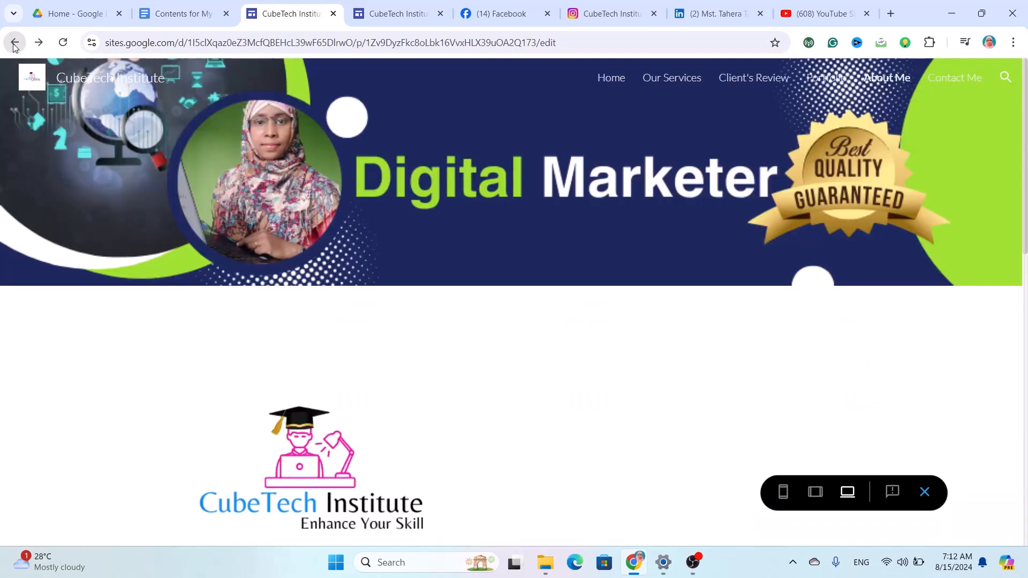
left_click(14, 43)
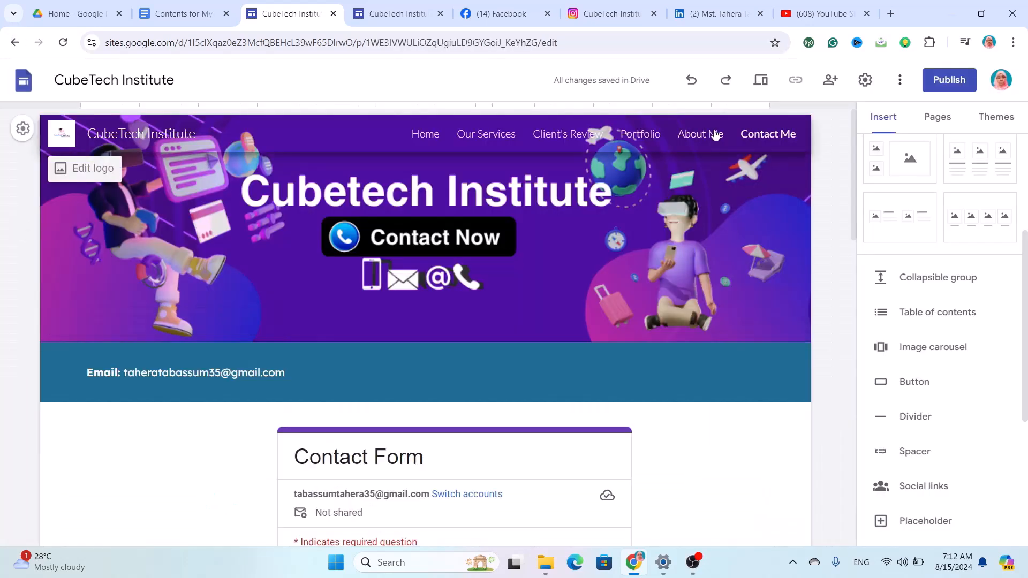
Delete the section holding the logo carousel on the About Me page.
left_click(715, 134)
scroll(651, 315, "down", 4)
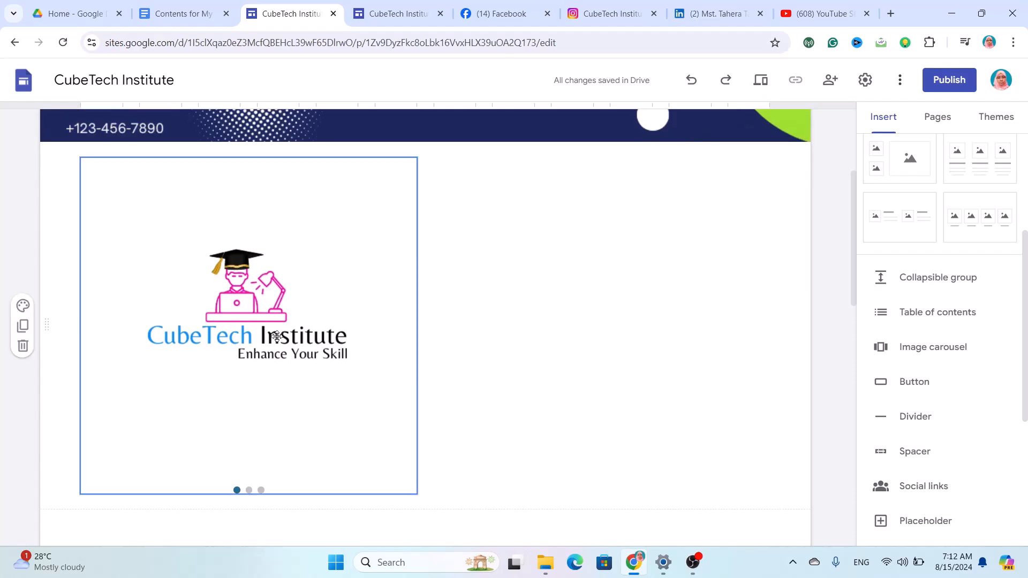
left_click(118, 322)
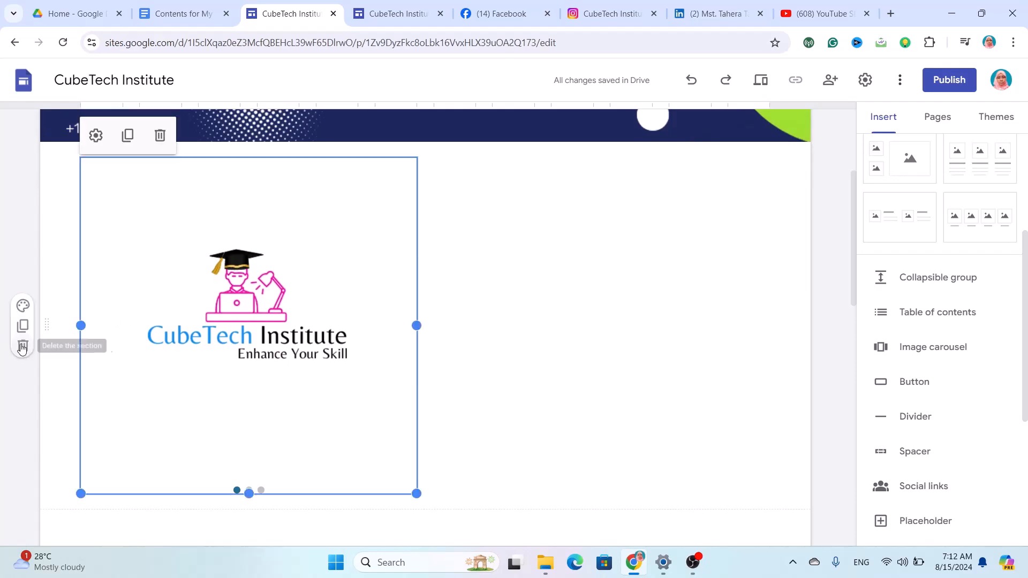
left_click(22, 347)
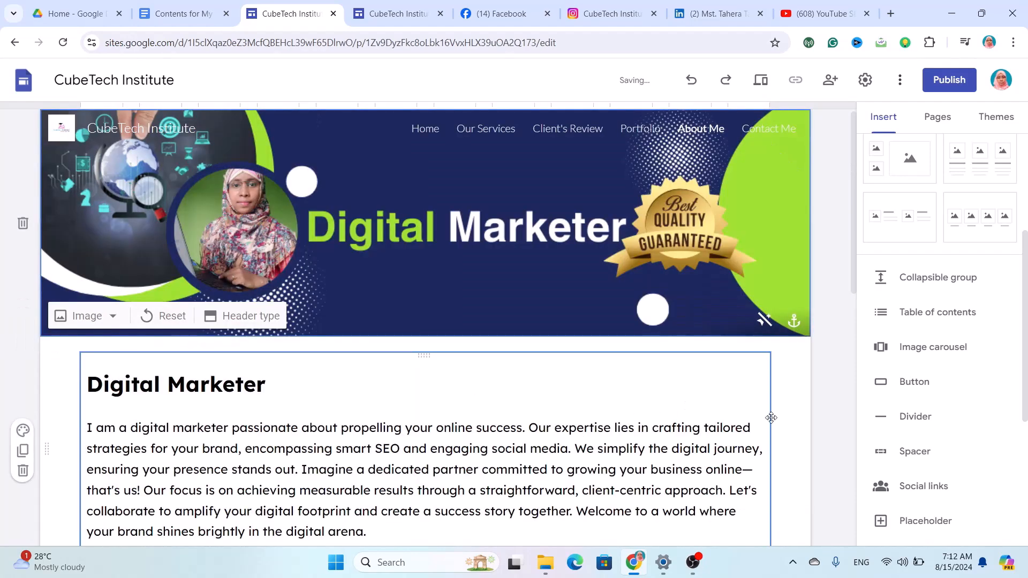
Start inserting a button and search Drive for 'virtua'.
scroll(659, 435, "down", 3)
scroll(659, 435, "up", 3)
scroll(659, 435, "down", 5)
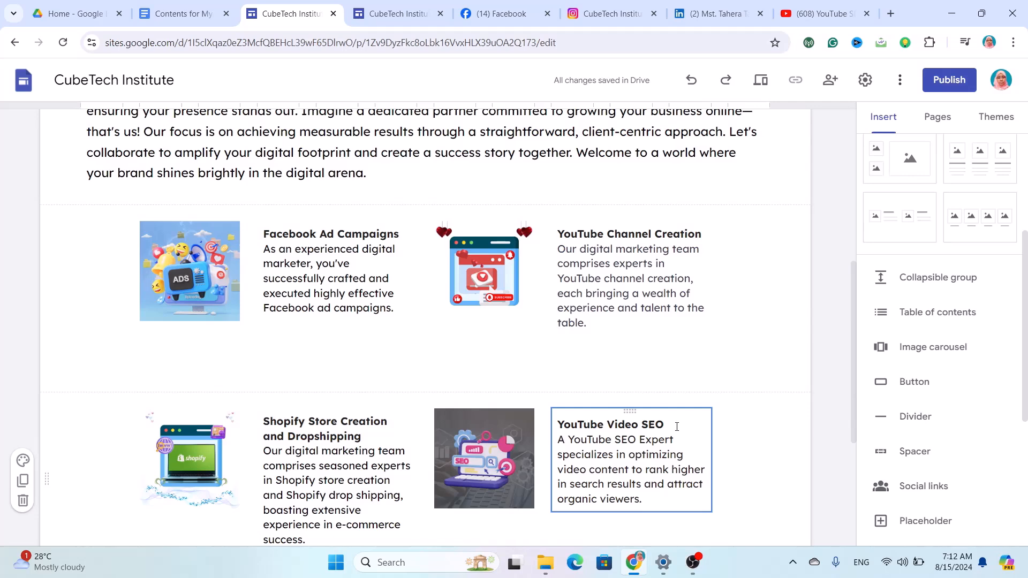
left_click(913, 377)
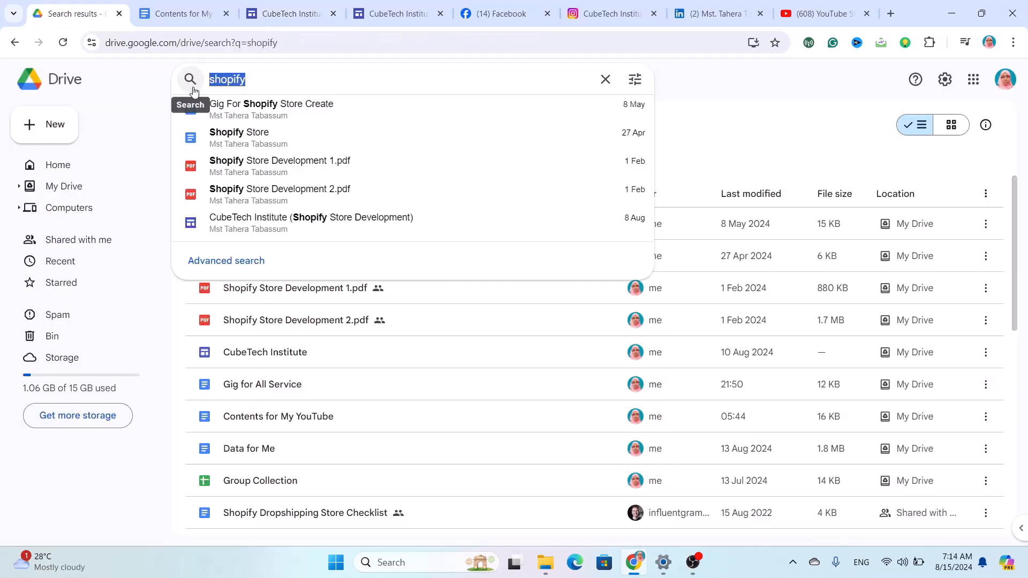
type("virtual")
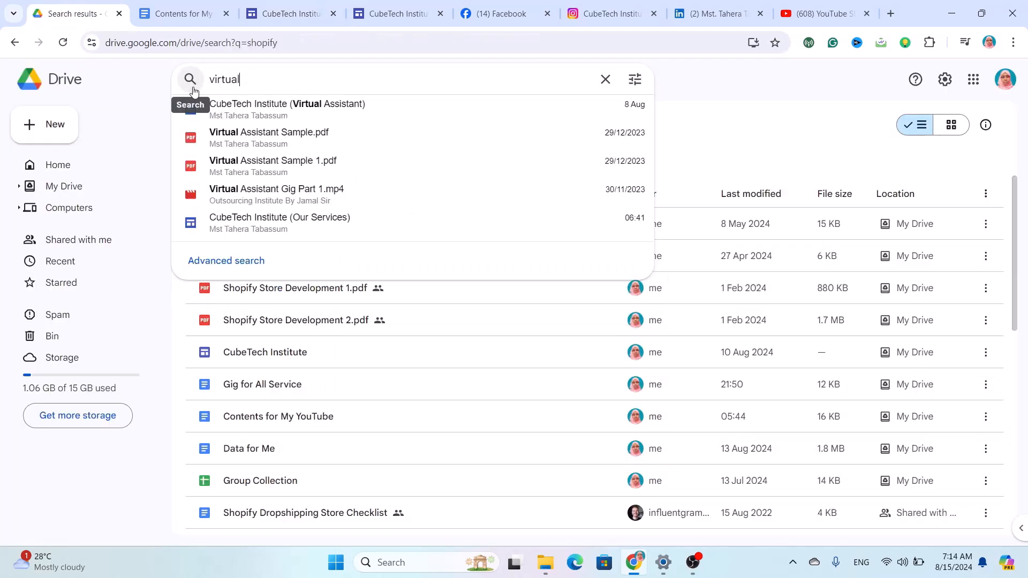
Copy the share link of Virtual Assistant Sample 1.pdf and return to the Sites tab.
left_click(269, 163)
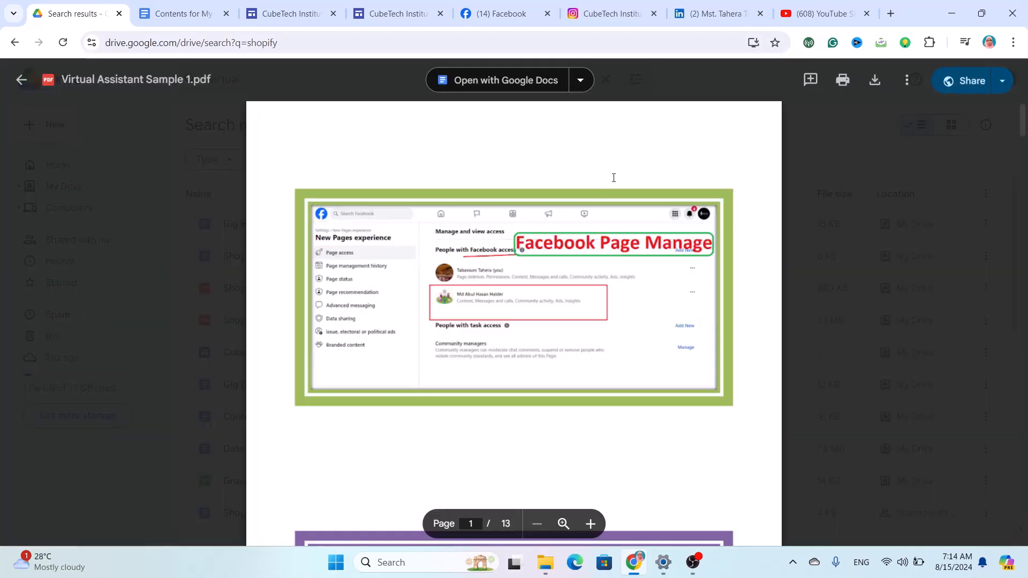
left_click(958, 83)
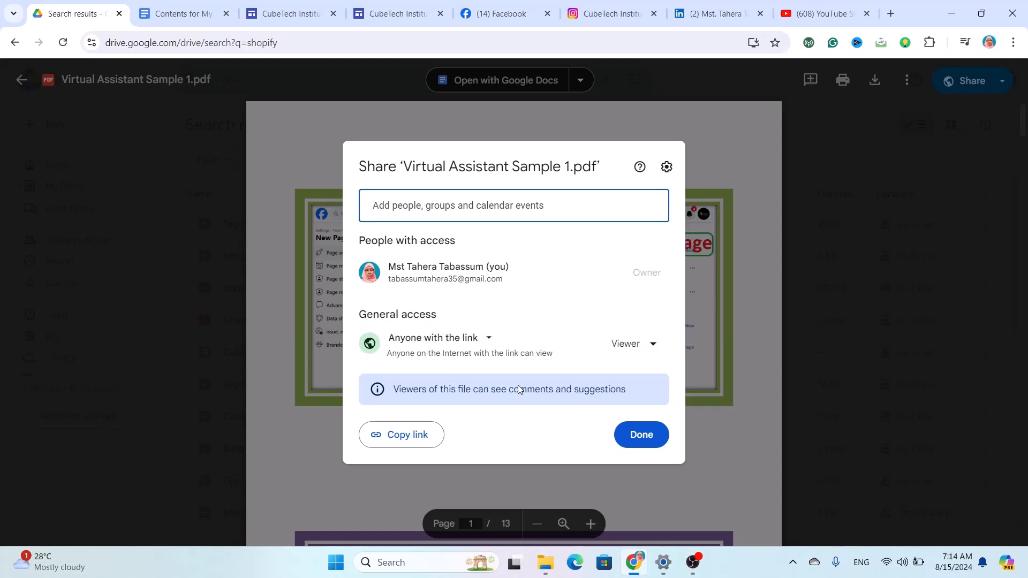
left_click(409, 434)
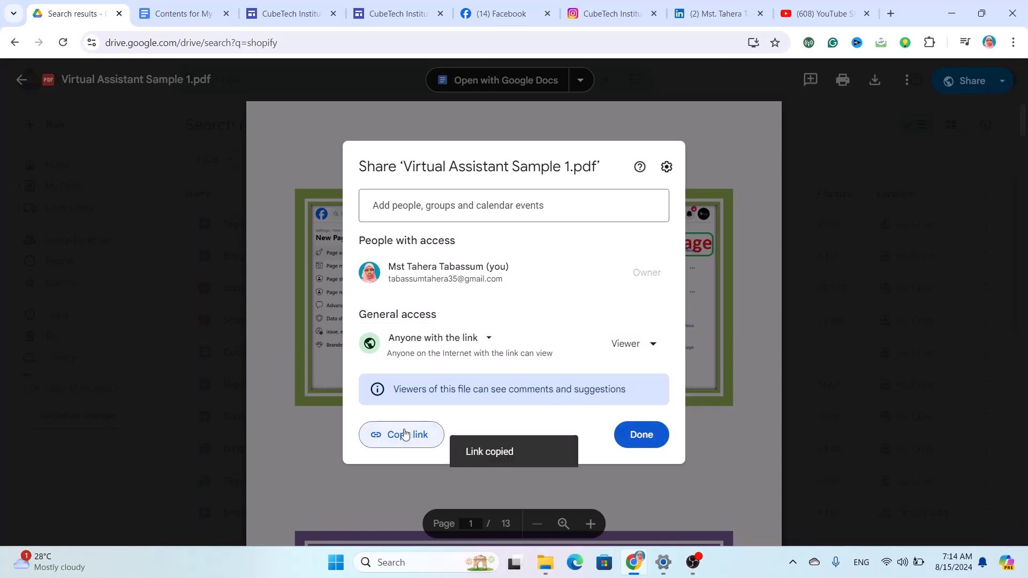
left_click(294, 16)
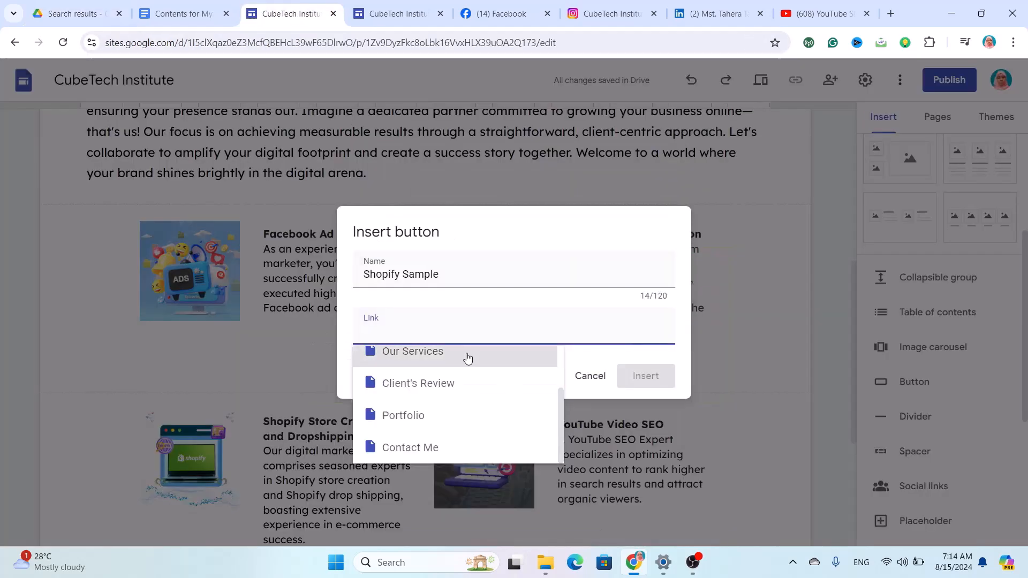
Insert a 'Virtual Assistant' button linking to the copied Drive PDF link.
key("ctrl+v")
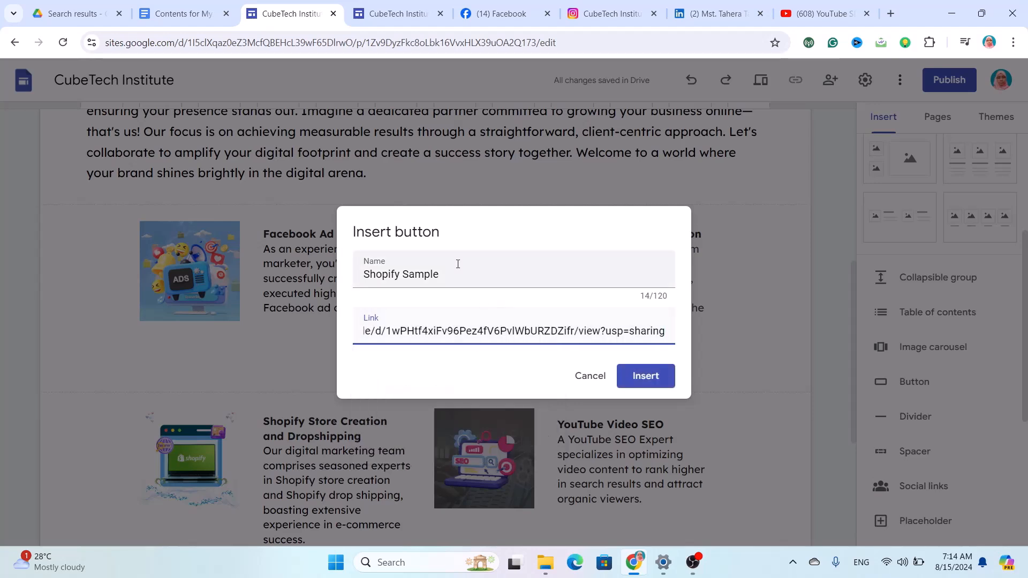
left_click_drag(449, 271, 367, 285)
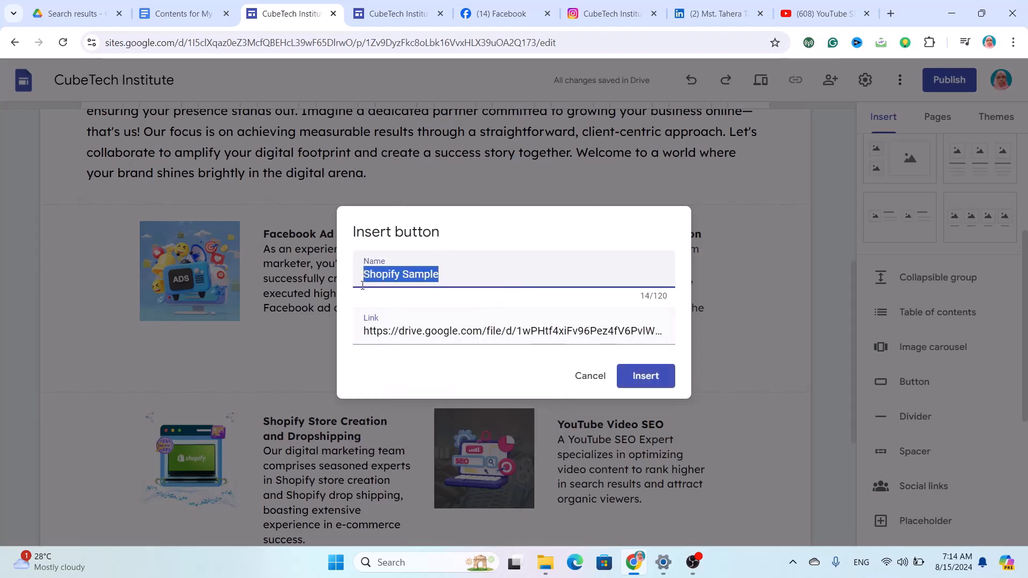
type("Virtual Assistant")
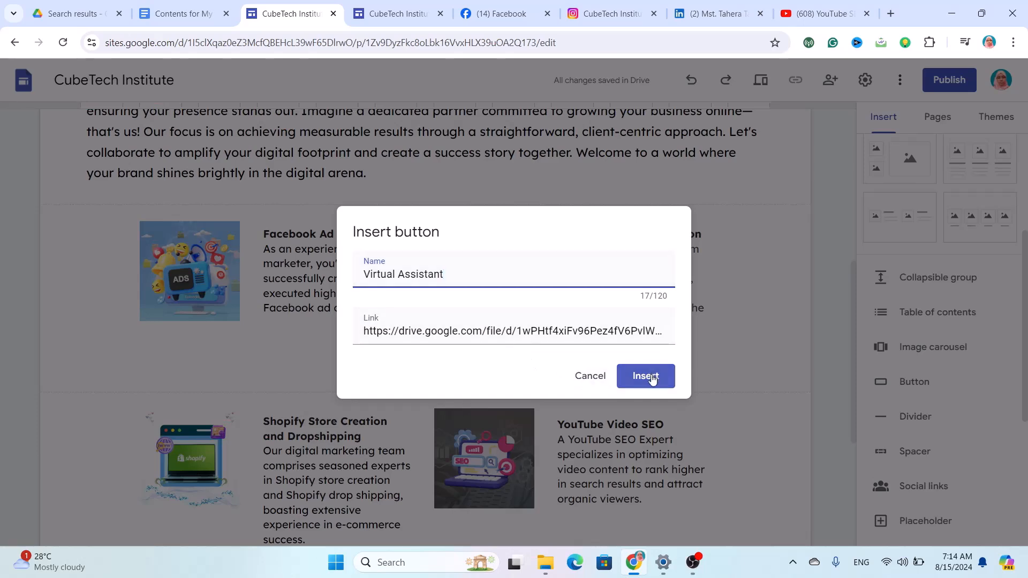
left_click(652, 379)
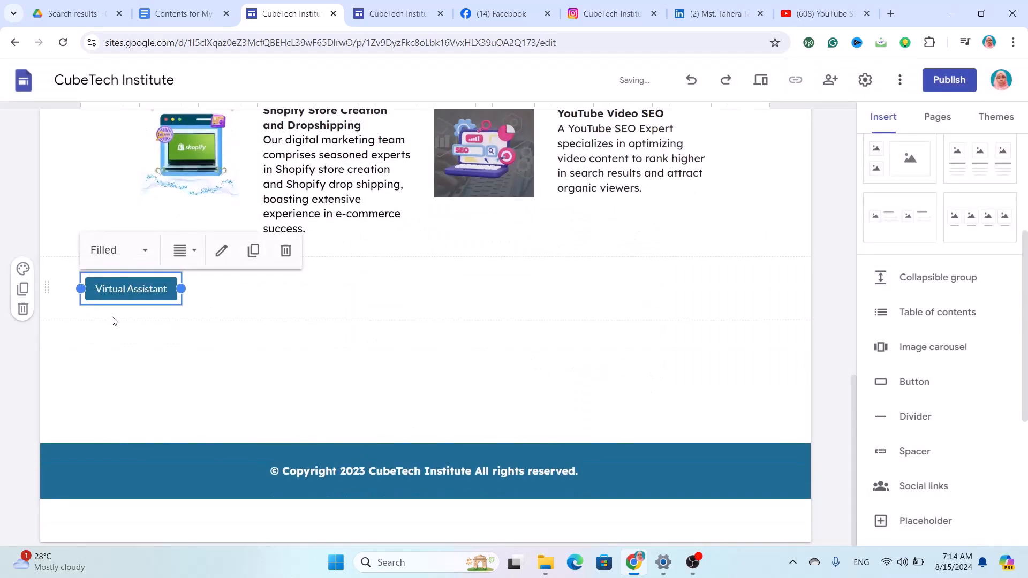
Widen and reposition the button, then undo the accidental deletion of its section.
left_click_drag(181, 288, 240, 288)
left_click_drag(163, 292, 187, 295)
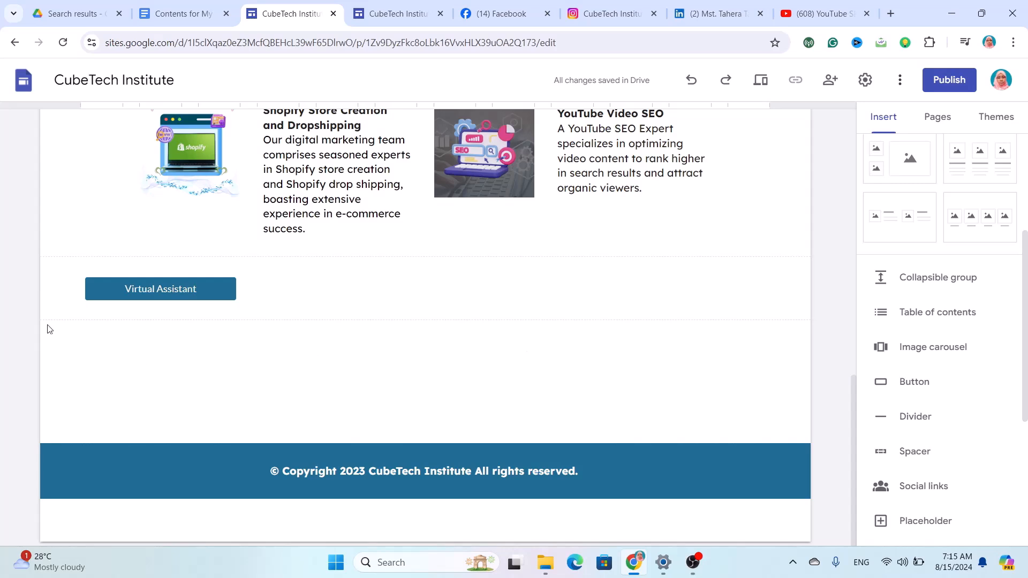
left_click(25, 314)
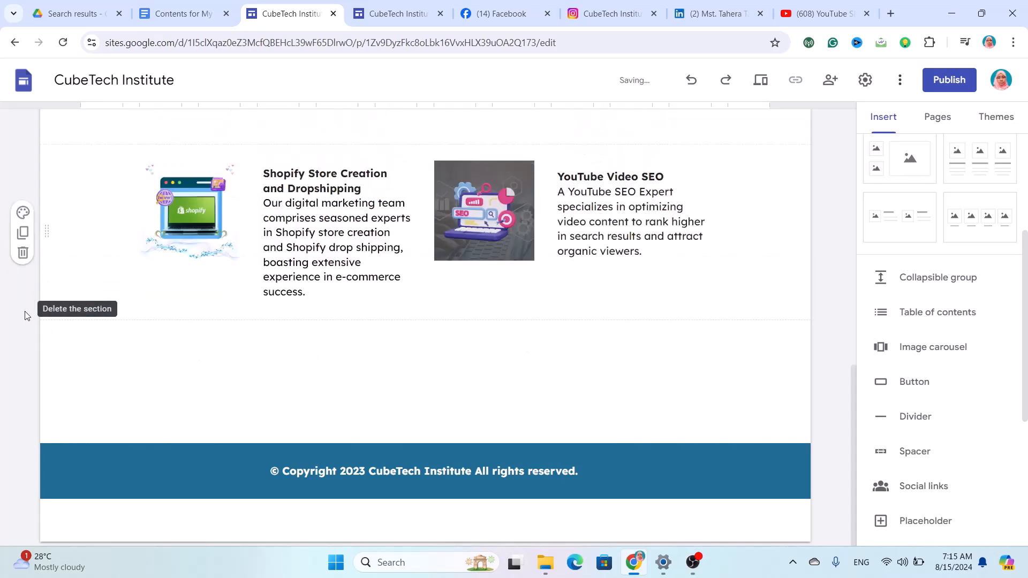
key("ctrl+z")
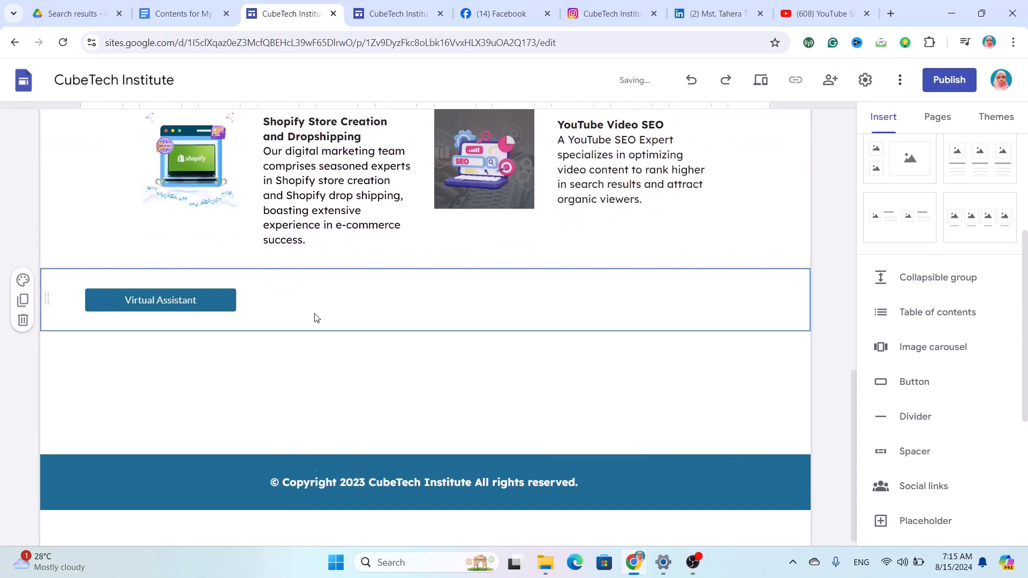
left_click(760, 80)
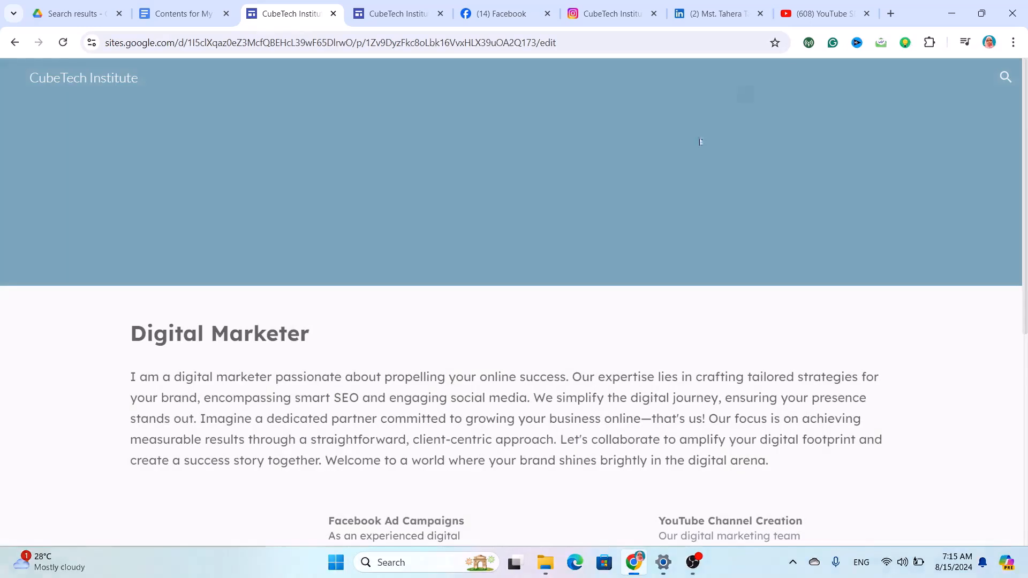
scroll(557, 370, "down", 8)
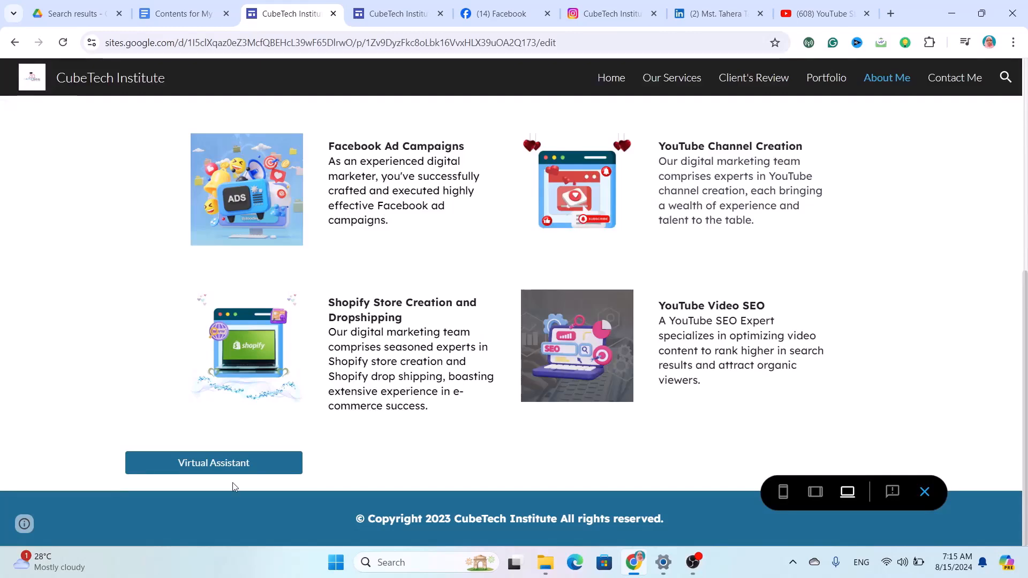
left_click(242, 464)
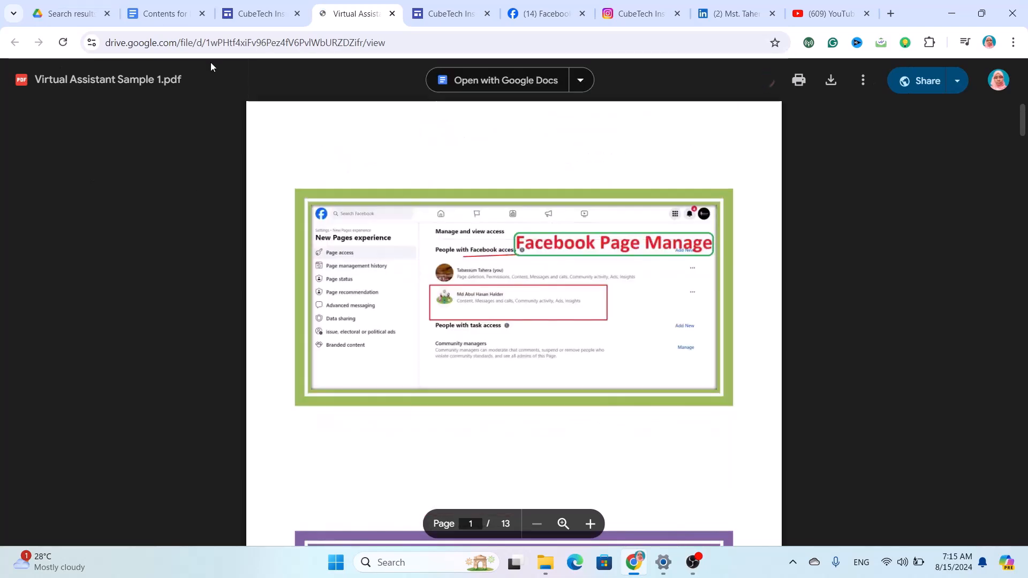
left_click(266, 10)
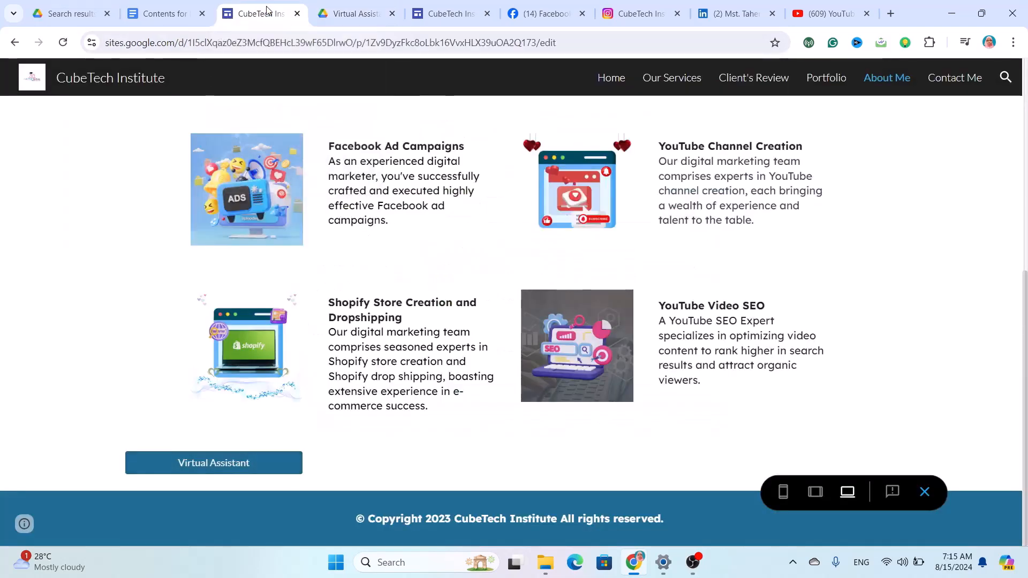
left_click(392, 14)
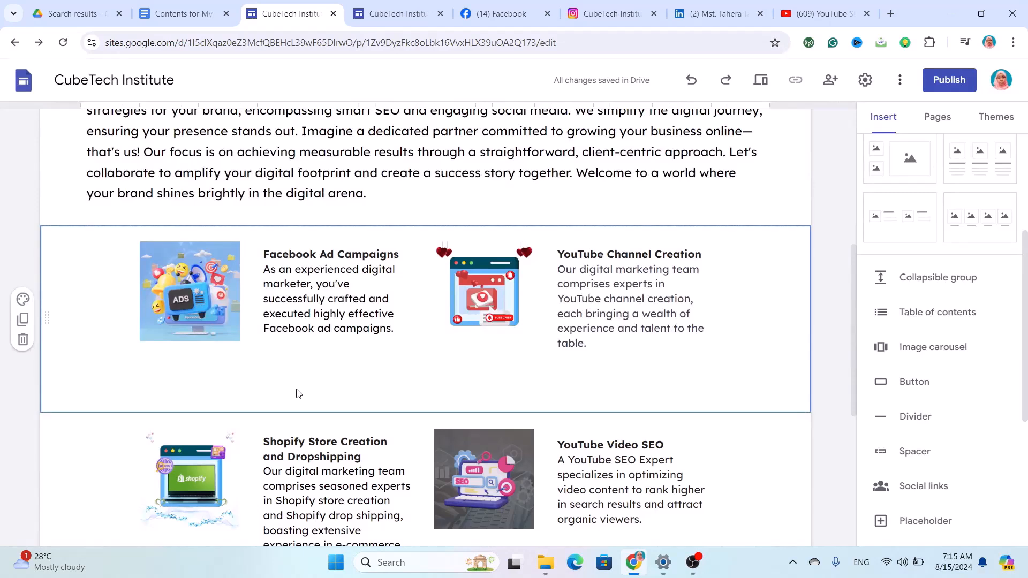
Insert a divider, then delete the extra divider section.
left_click(916, 418)
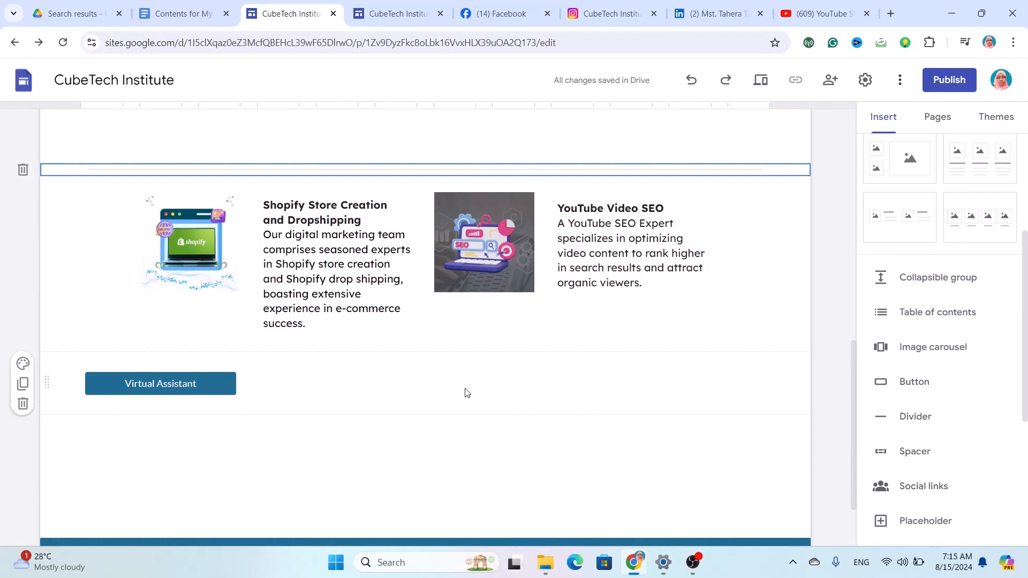
scroll(466, 392, "up", 2)
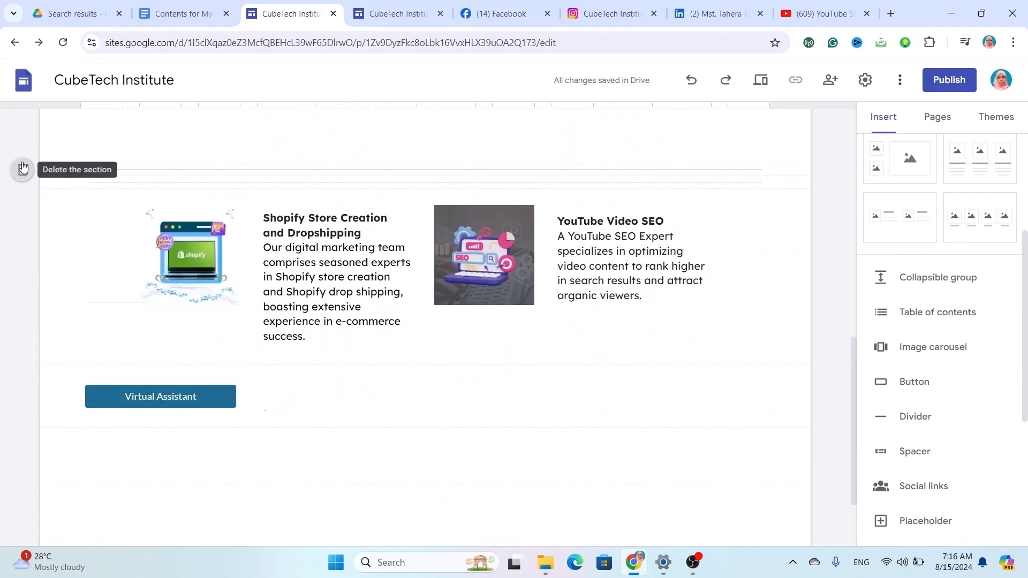
left_click(23, 168)
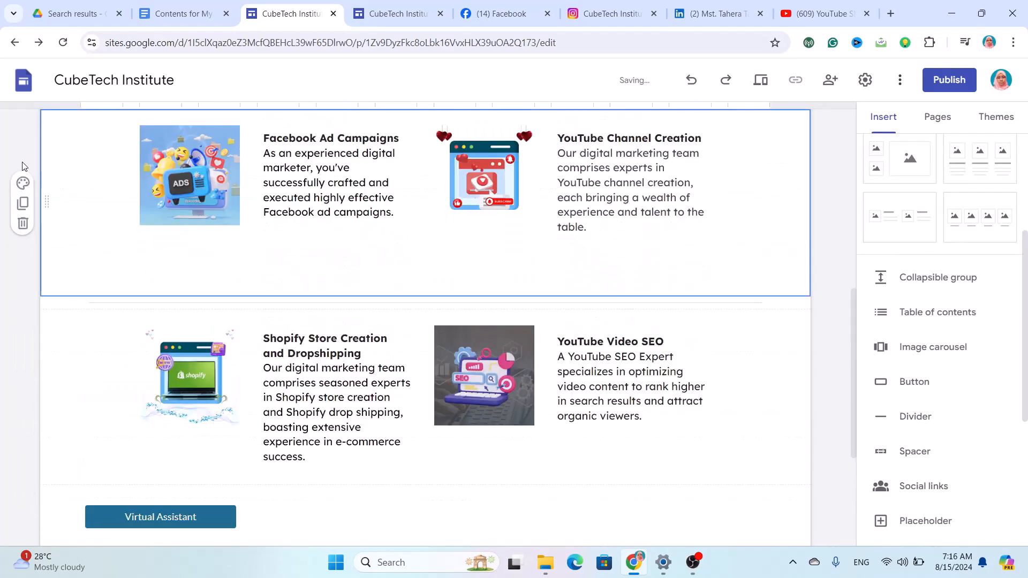
left_click(161, 306)
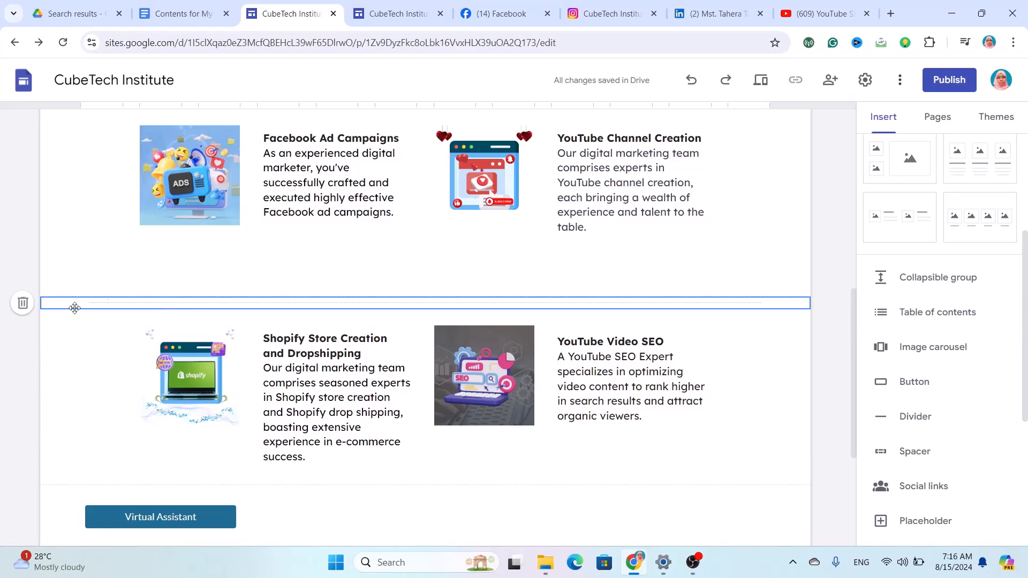
Add a spacer below the Virtual Assistant button and resize it to about half width.
scroll(24, 309, "down", 4)
left_click(888, 452)
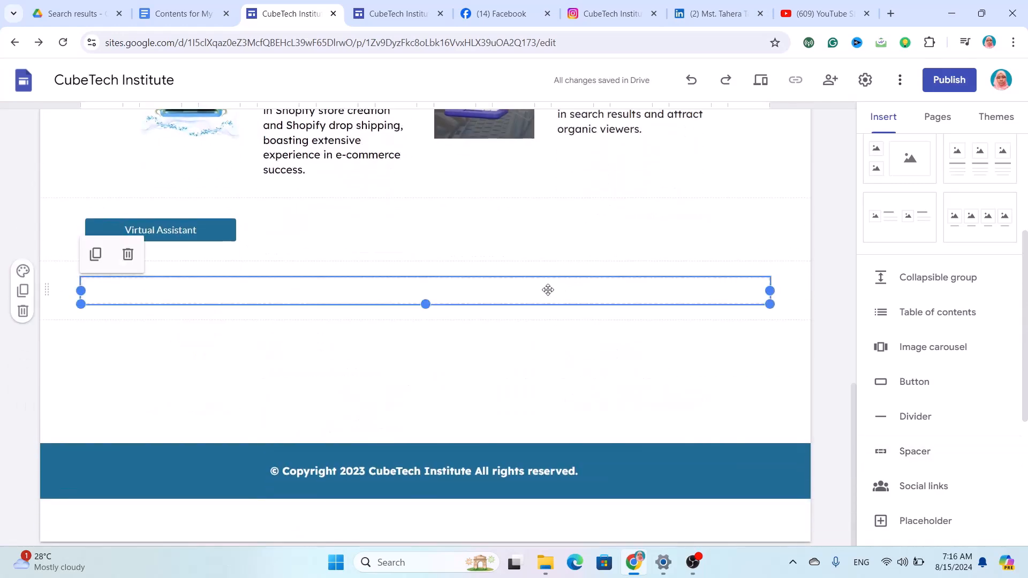
left_click(553, 357)
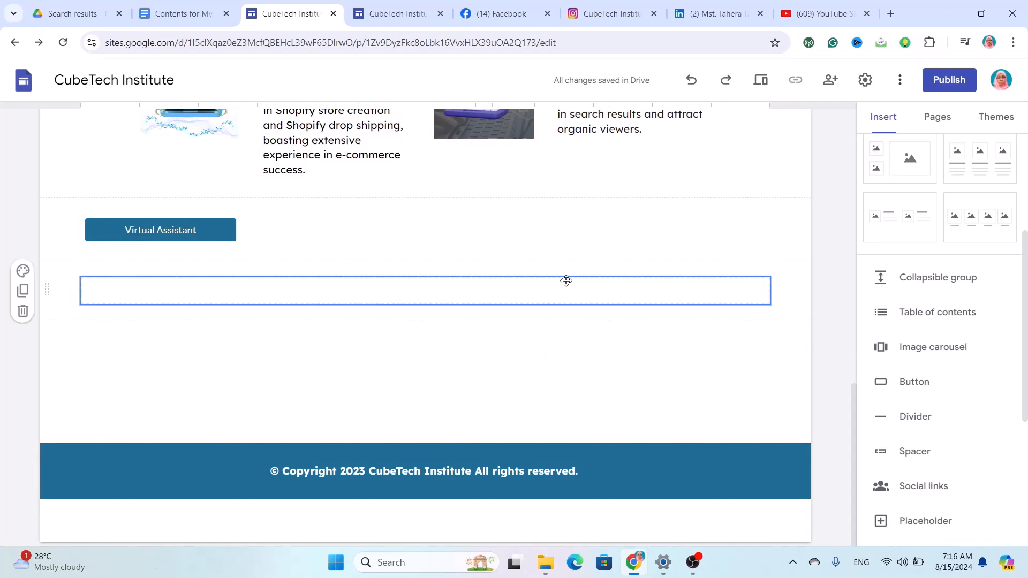
left_click(538, 295)
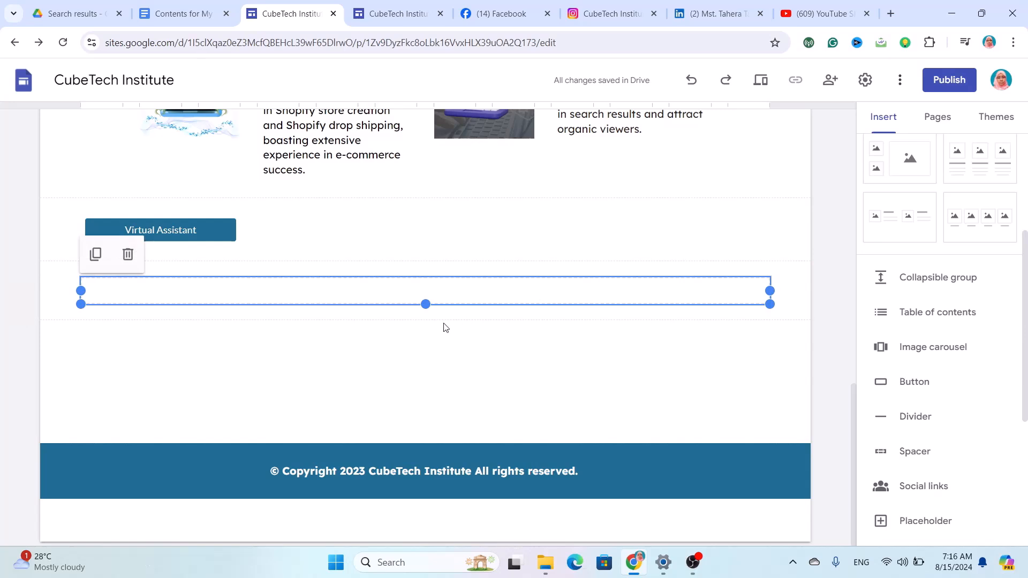
left_click_drag(426, 304, 441, 283)
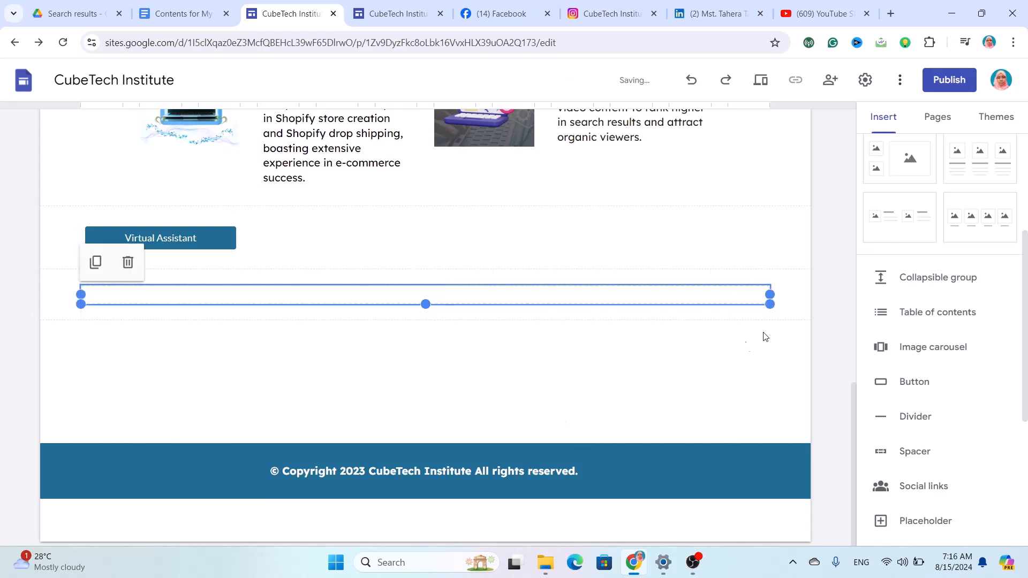
left_click_drag(770, 295, 764, 319)
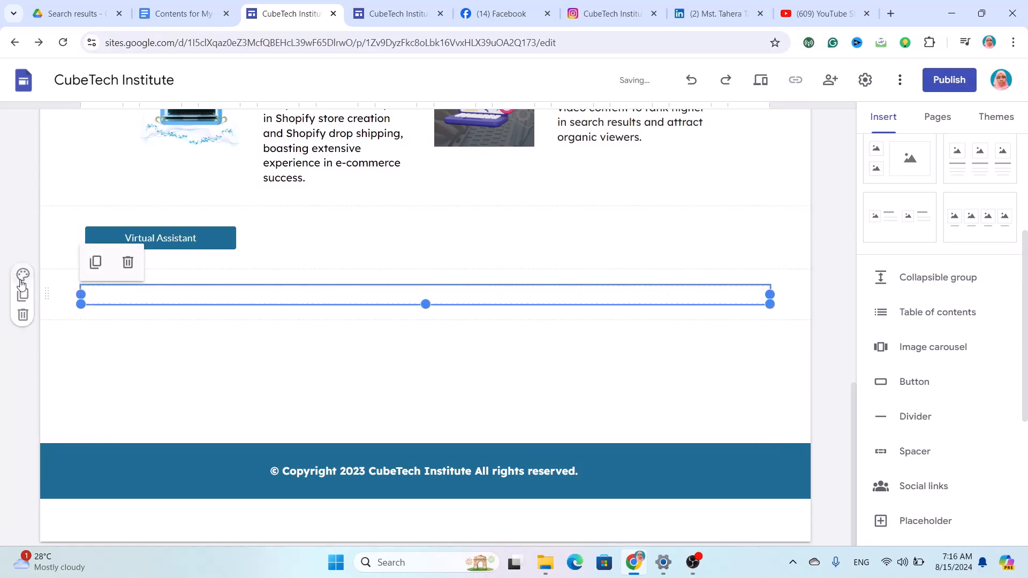
Delete the spacer section, then the Virtual Assistant button section.
left_click(24, 315)
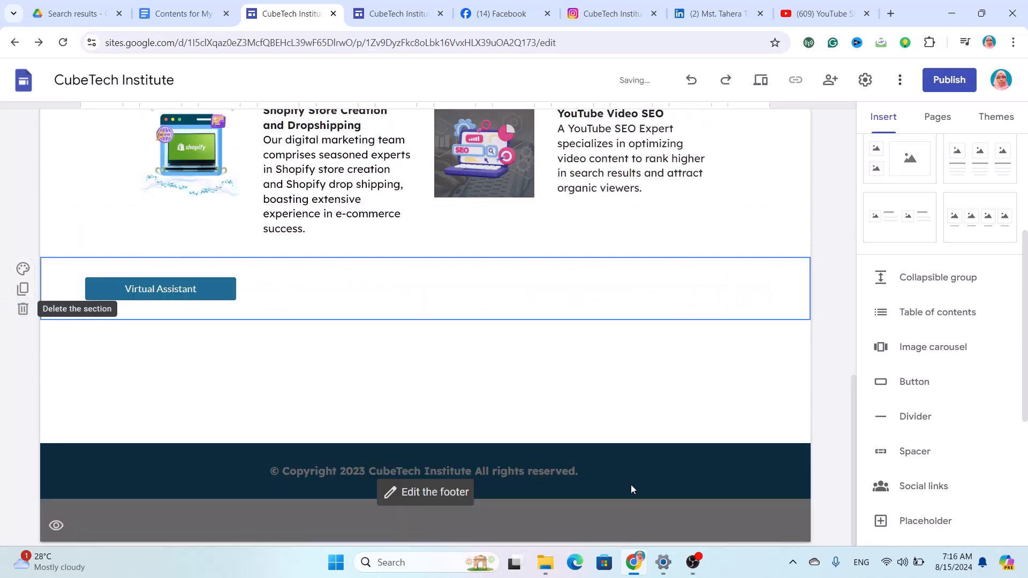
scroll(876, 447, "down", 3)
scroll(877, 447, "down", 1)
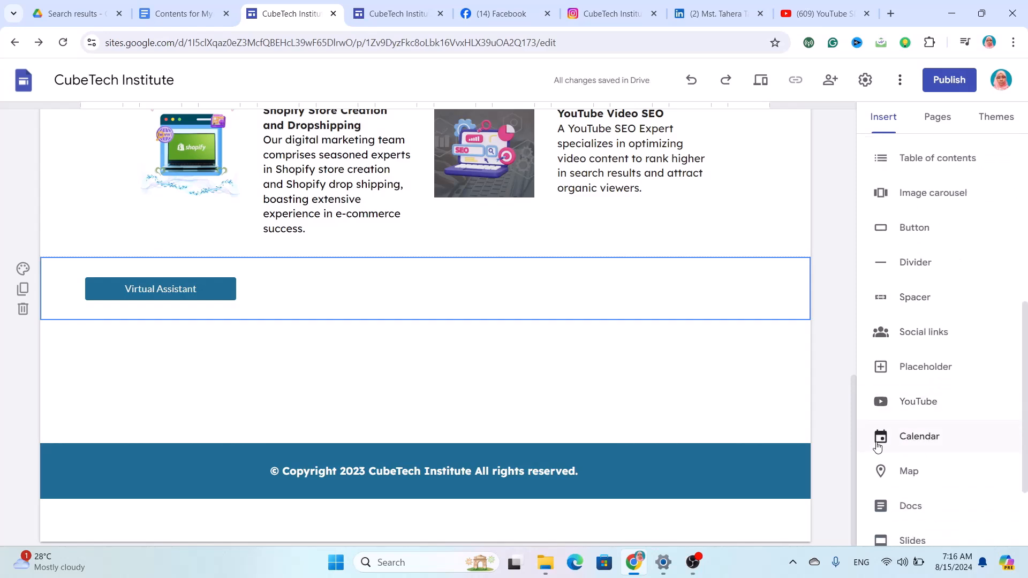
left_click(25, 312)
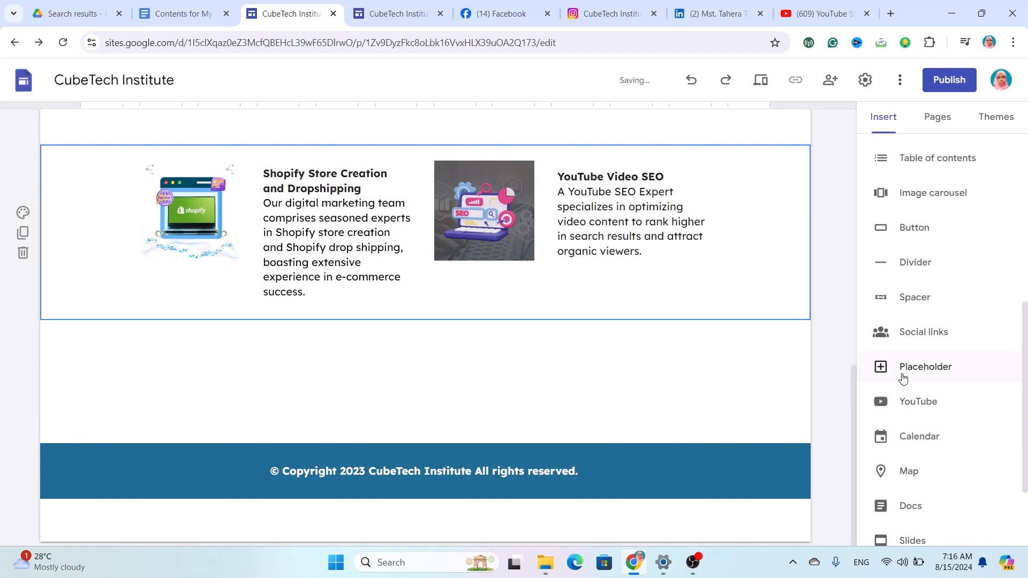
left_click(926, 368)
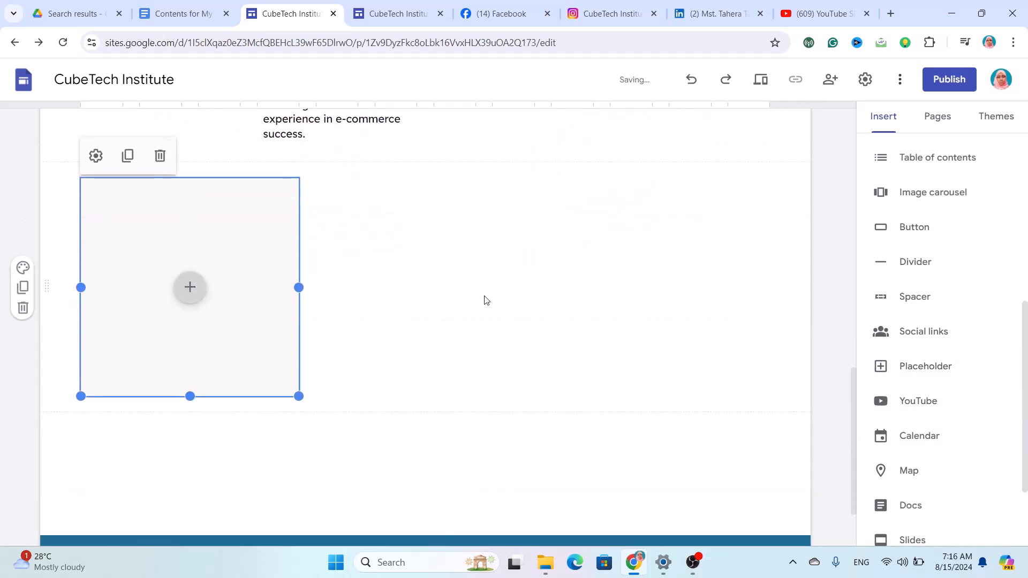
left_click(188, 286)
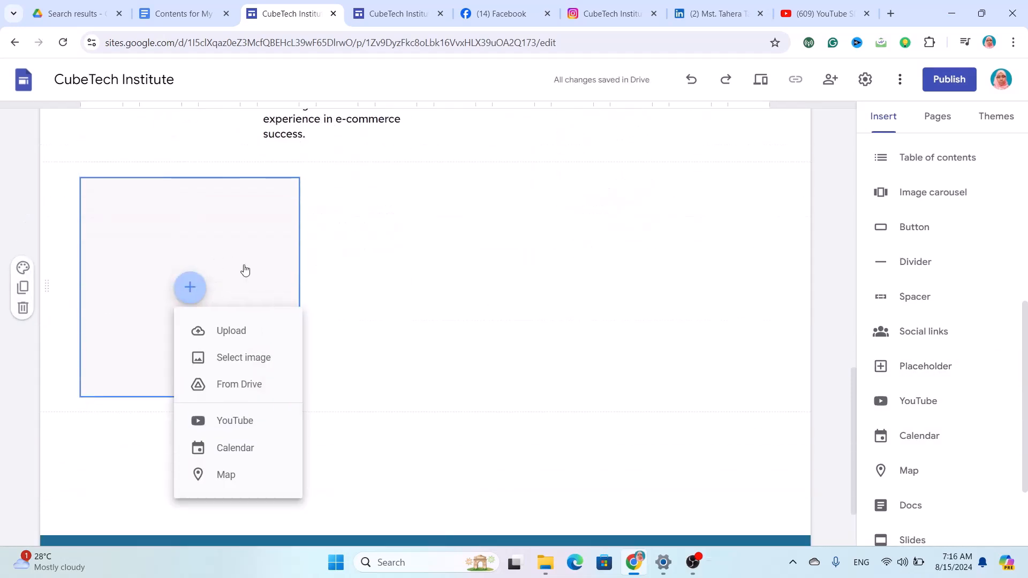
left_click(411, 258)
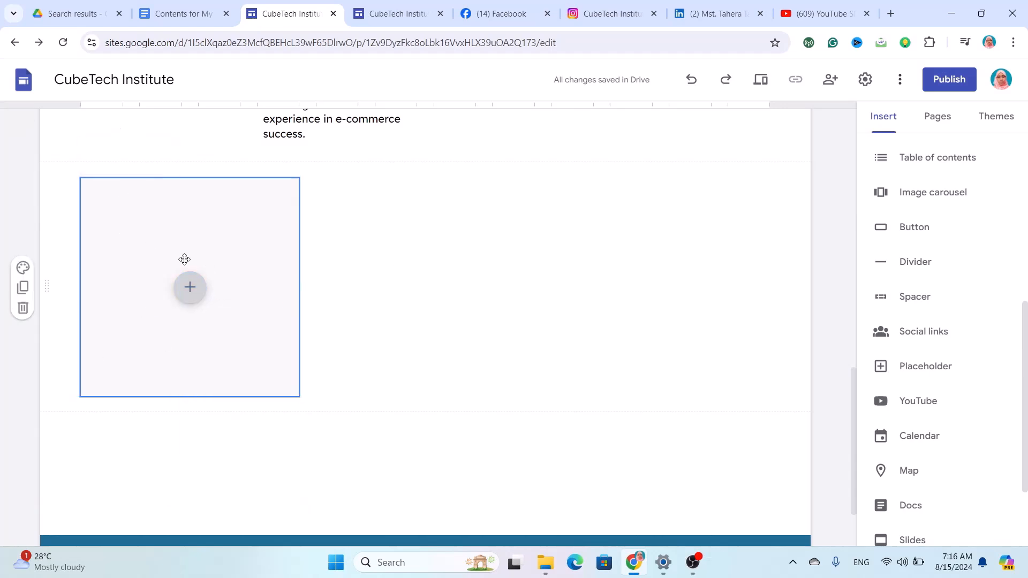
left_click(201, 297)
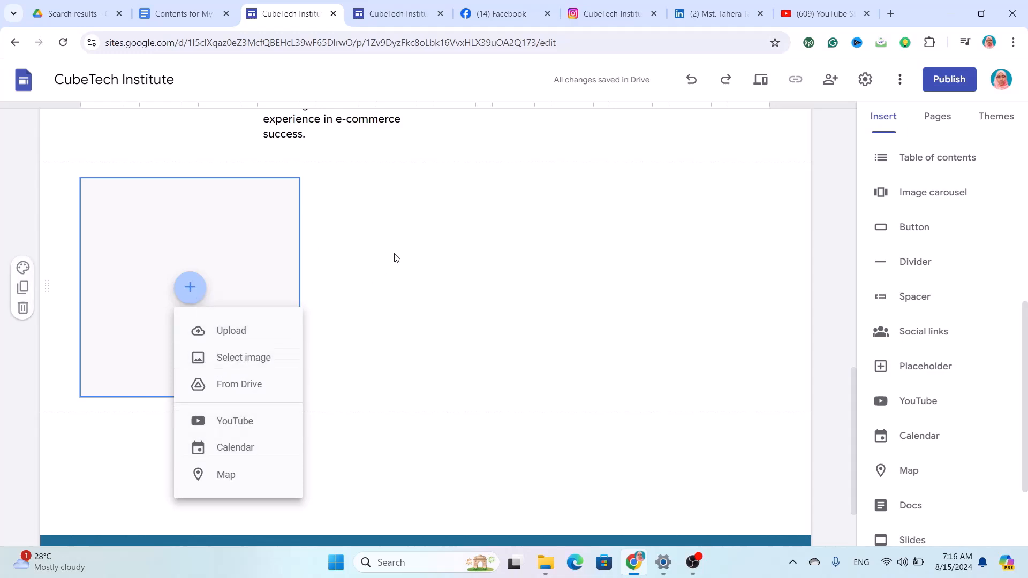
left_click(345, 326)
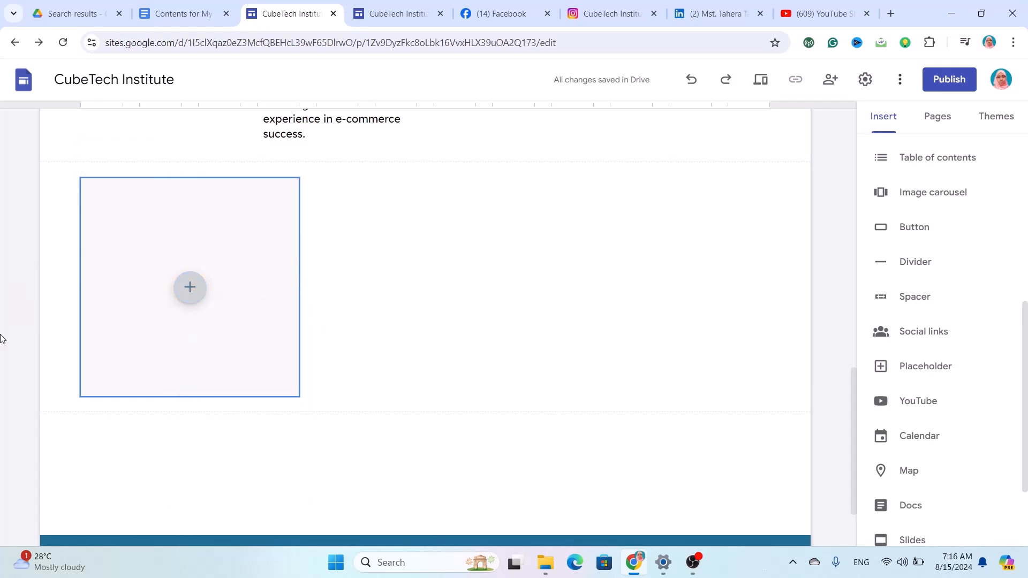
left_click(23, 316)
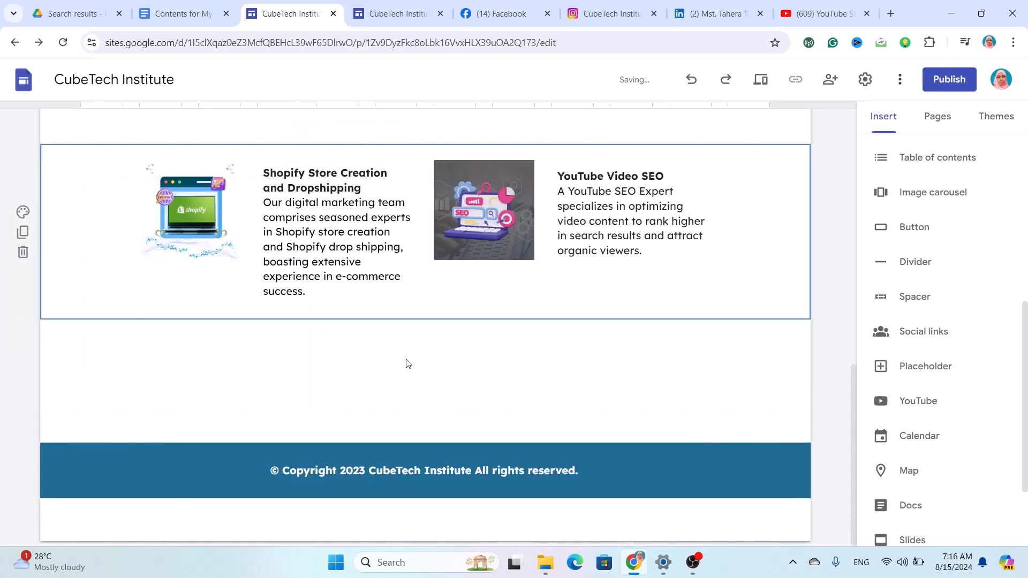
scroll(891, 415, "down", 3)
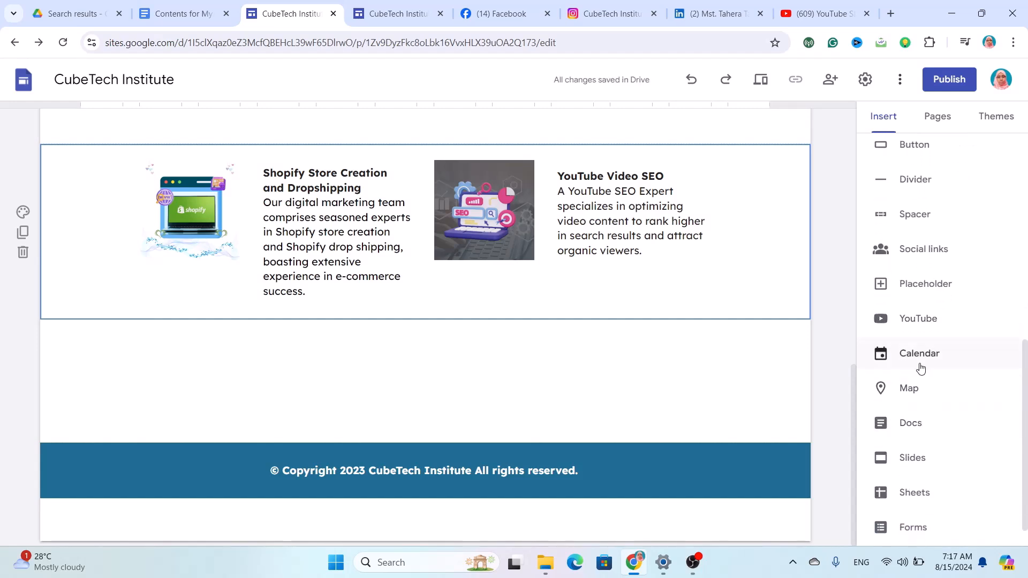
left_click(922, 330)
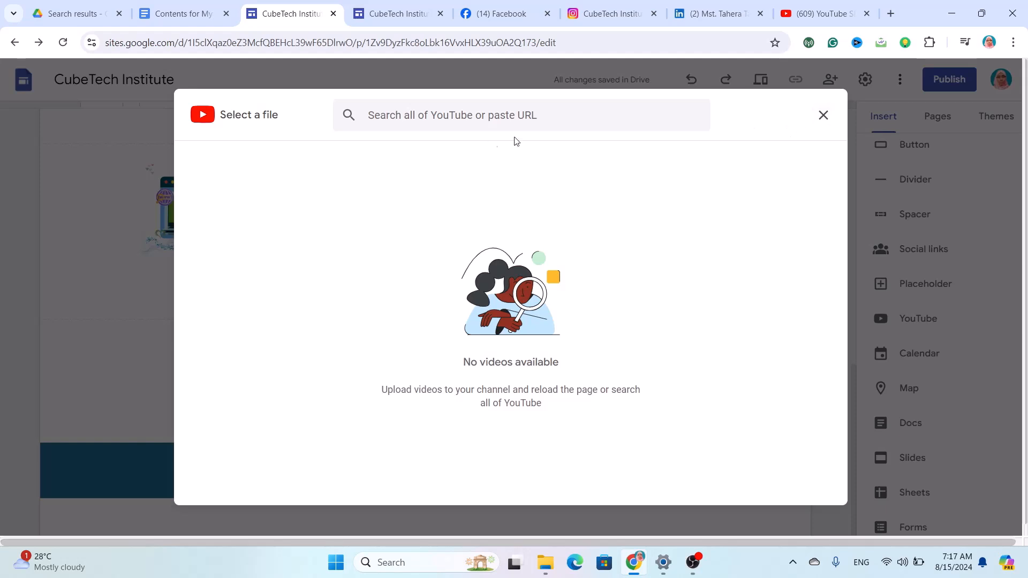
left_click(820, 115)
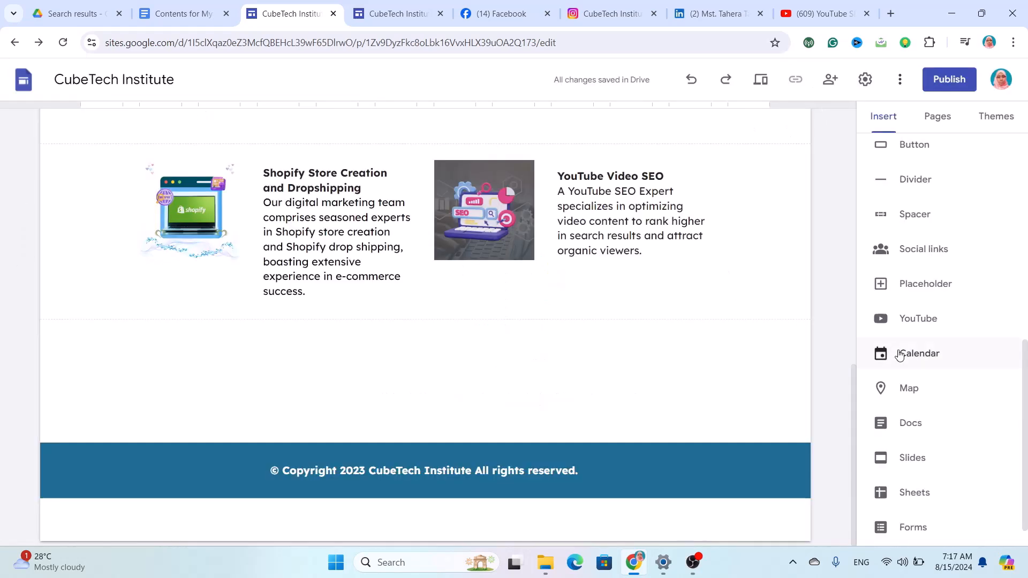
left_click(916, 352)
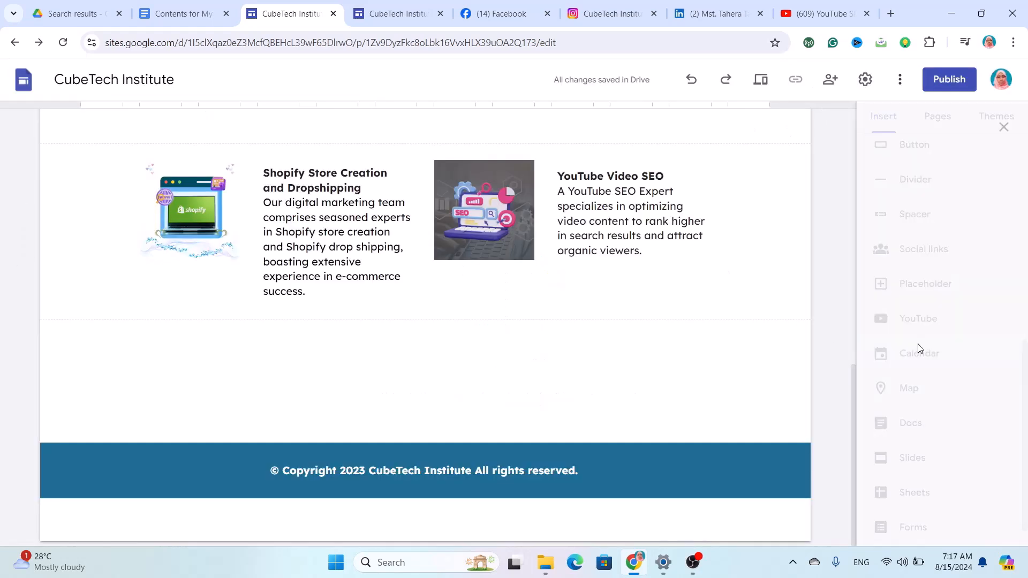
left_click(1006, 122)
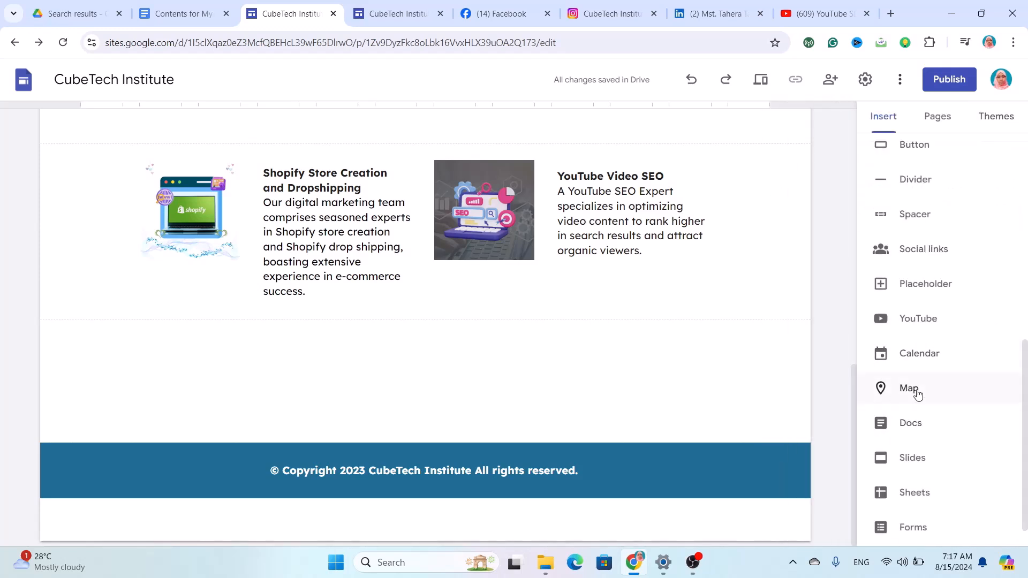
left_click(909, 388)
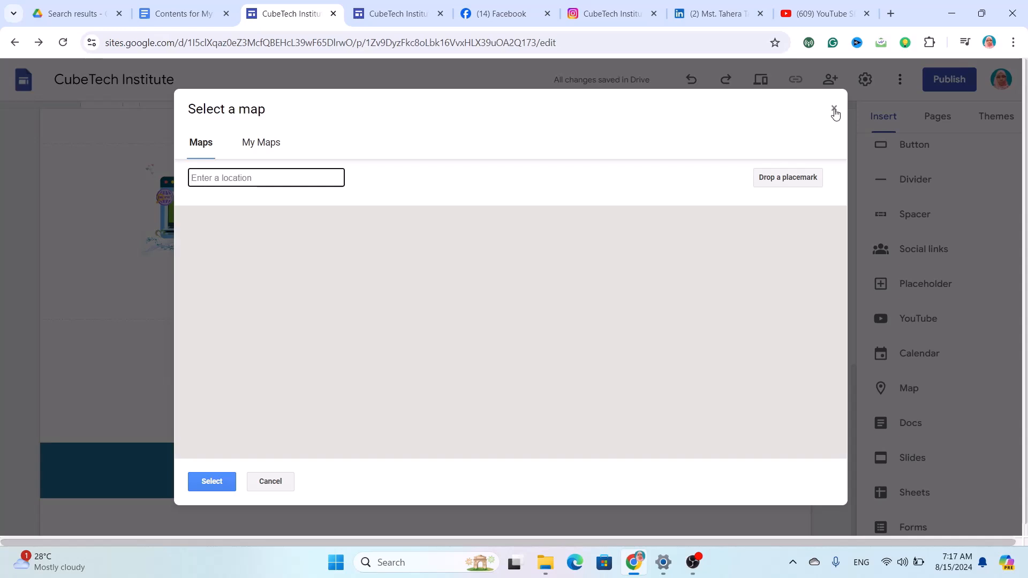
left_click(833, 109)
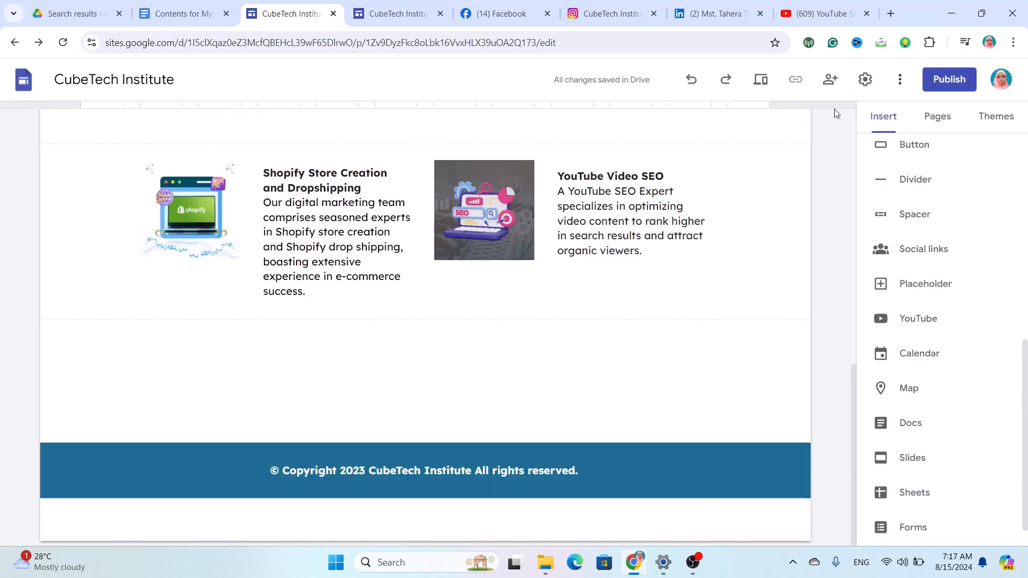
Embed Presentation2.pptx from the Slides list below the services section.
left_click(896, 435)
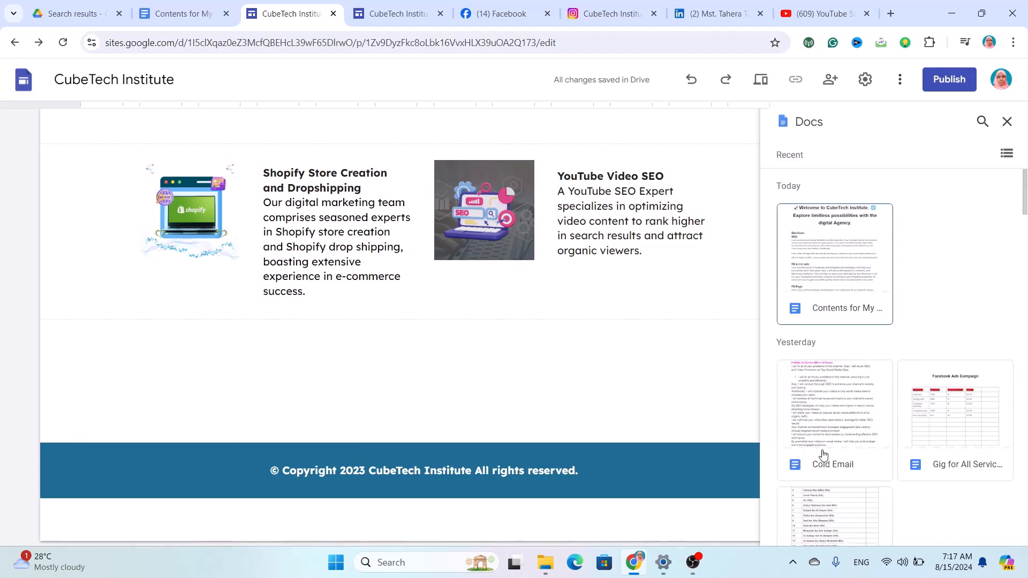
left_click(1007, 122)
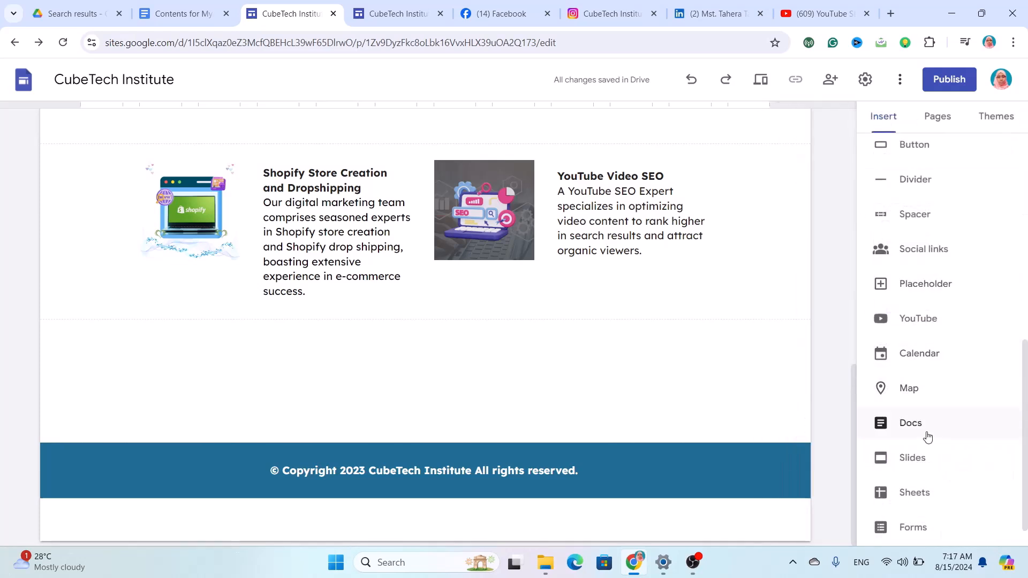
left_click(928, 464)
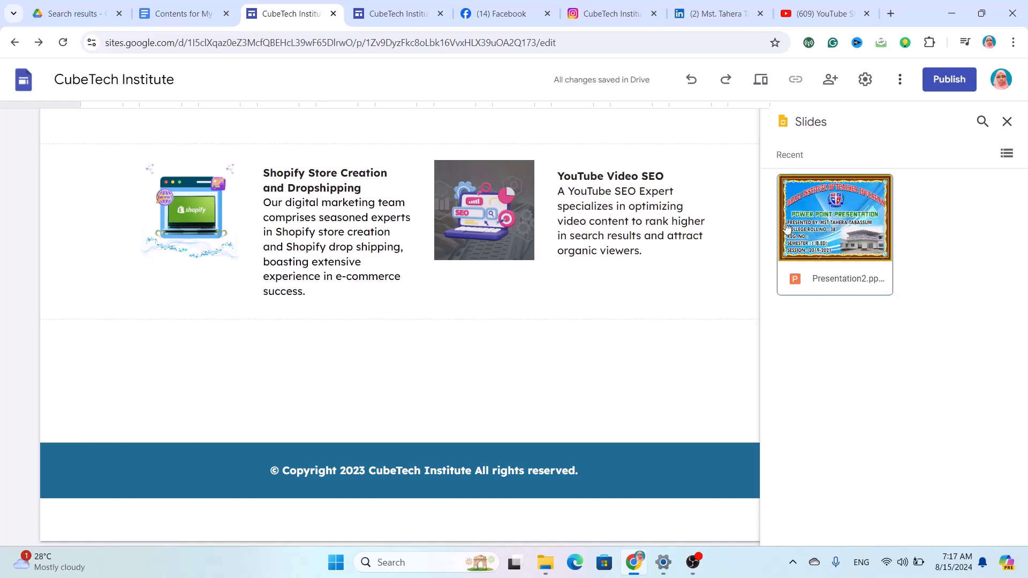
left_click(829, 265)
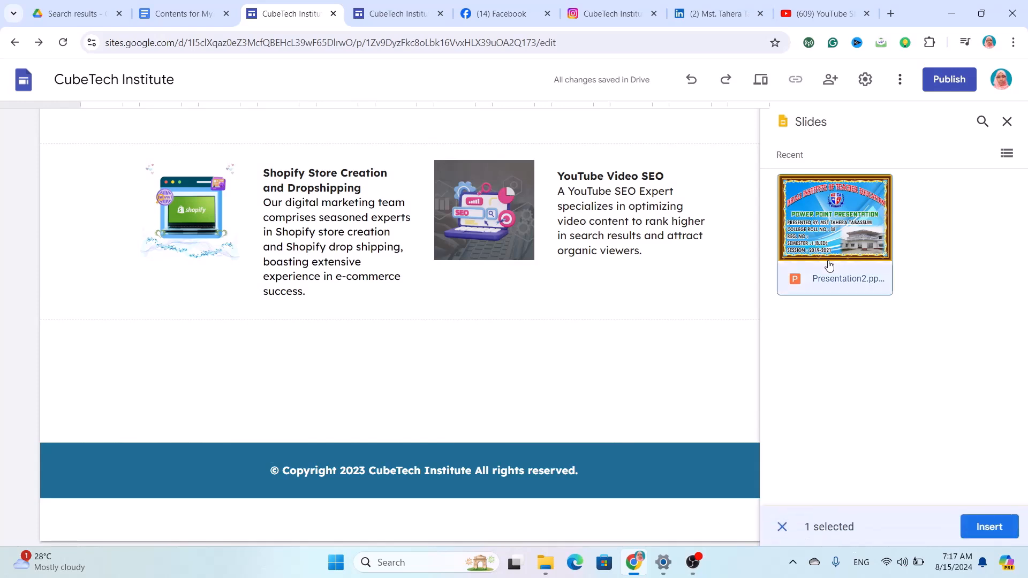
left_click(988, 528)
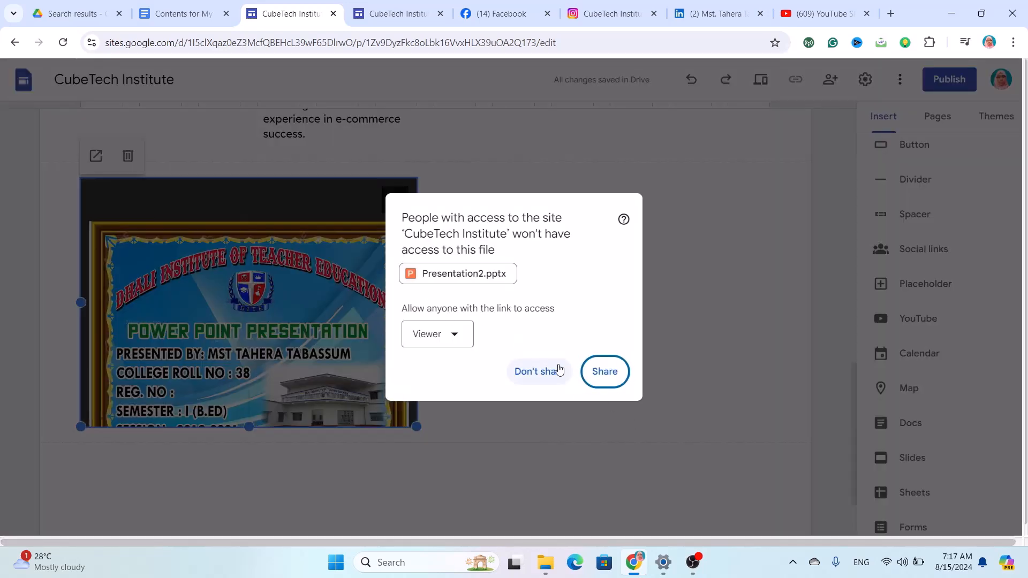
Keep the presentation unshared, widen the embed across the section, and preview the site.
left_click(559, 372)
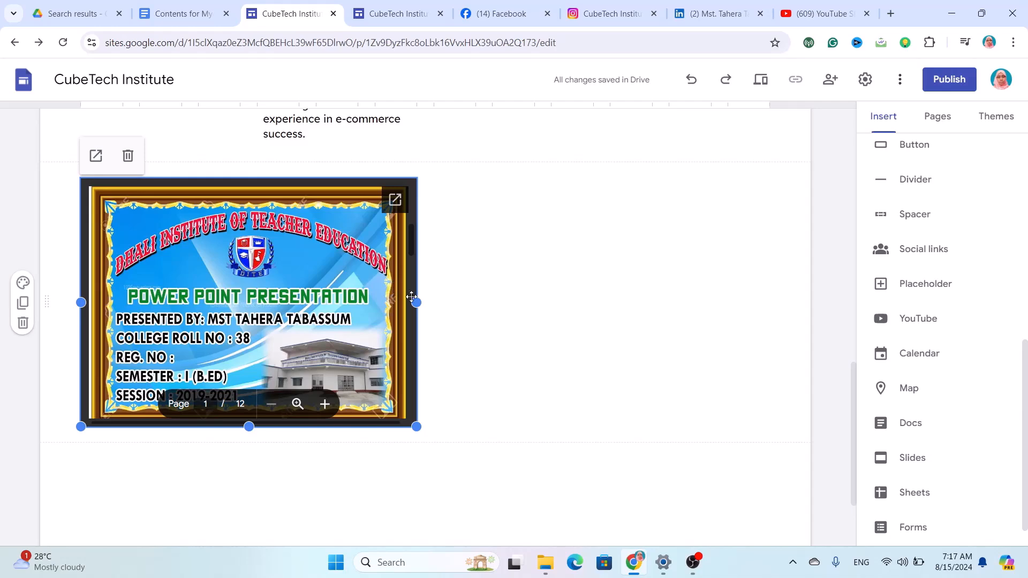
left_click_drag(416, 304, 772, 297)
left_click(762, 91)
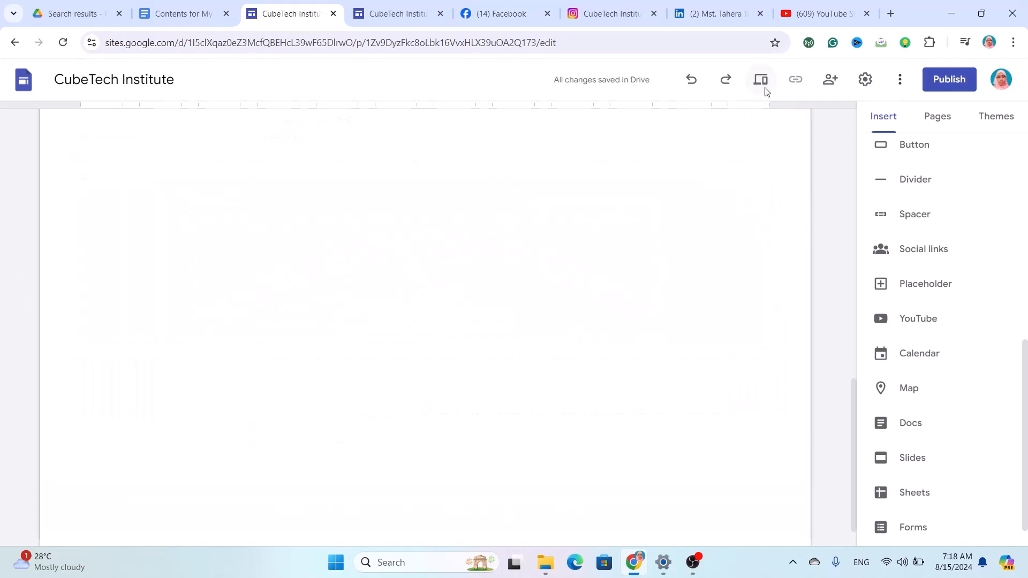
Scroll the preview to check the embedded presentation, then return to the editor.
scroll(661, 333, "down", 10)
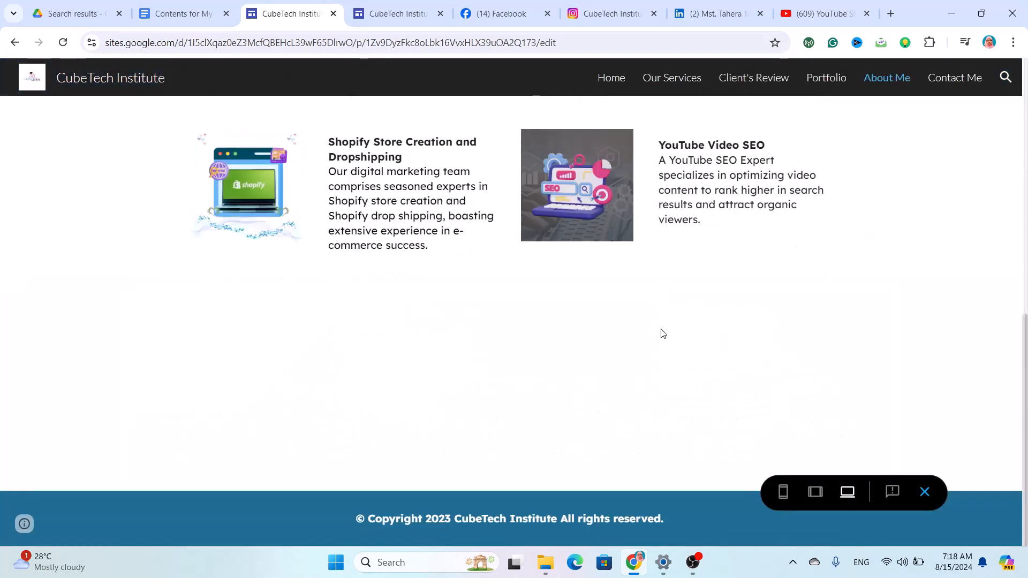
scroll(661, 329, "down", 6)
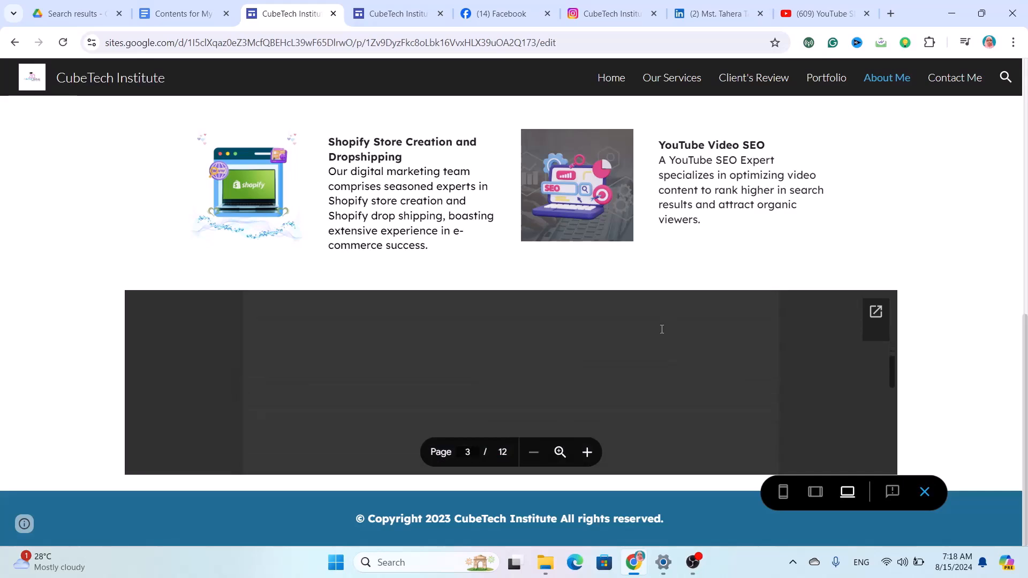
scroll(662, 329, "down", 5)
scroll(662, 329, "up", 5)
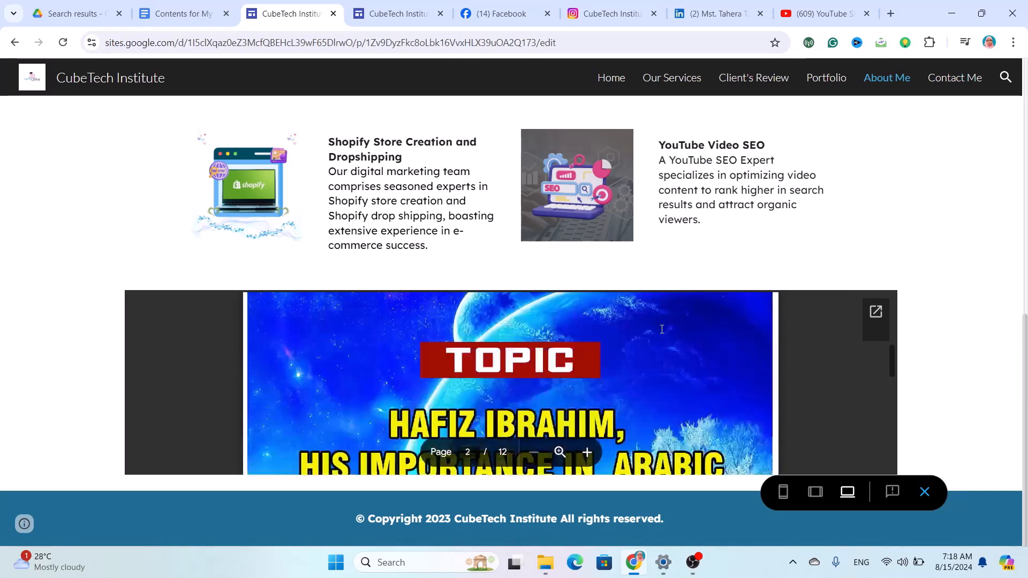
scroll(662, 329, "up", 3)
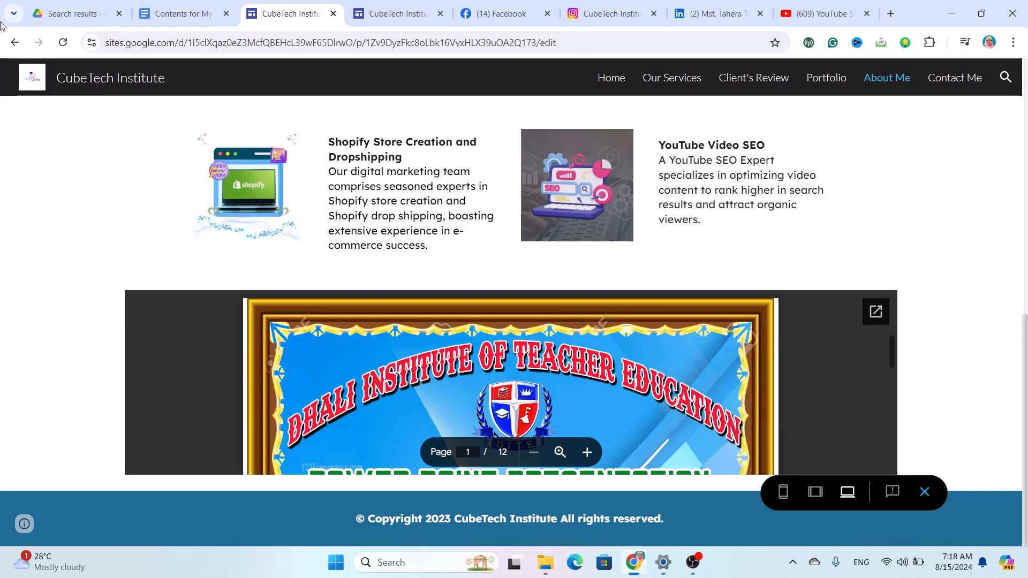
left_click(20, 43)
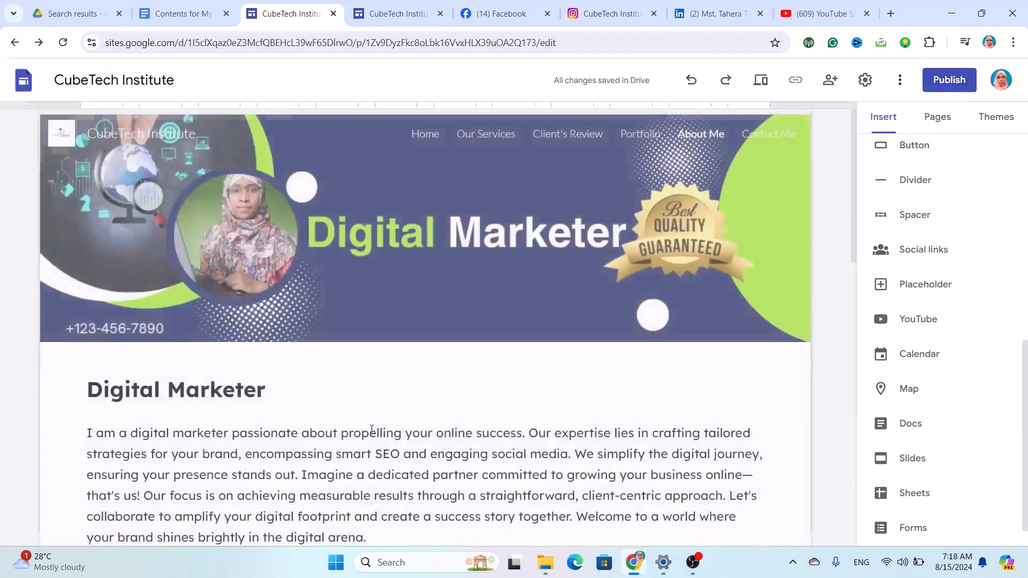
Delete the section containing the embedded Presentation2.pptx slides.
scroll(242, 403, "down", 15)
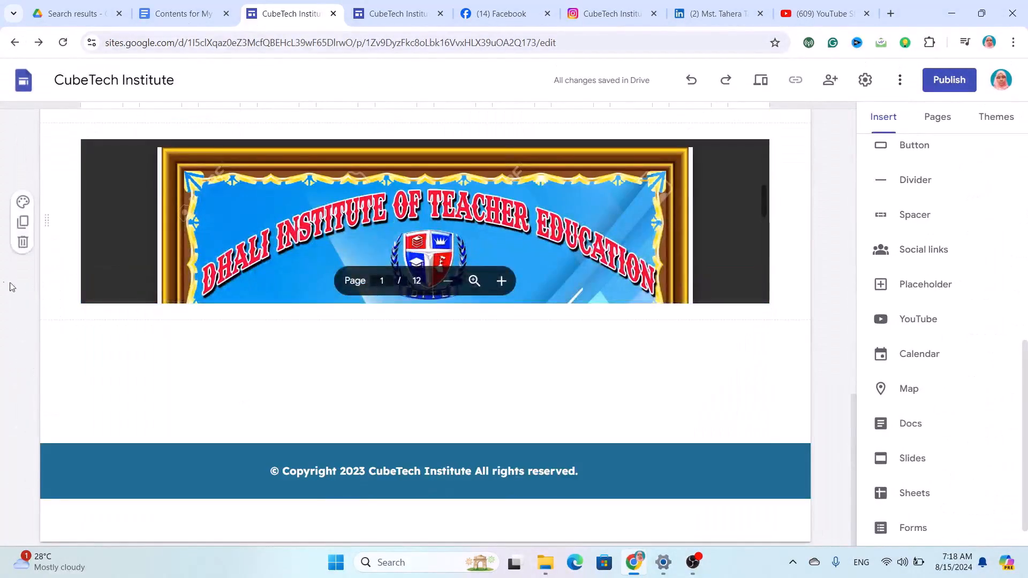
left_click(79, 252)
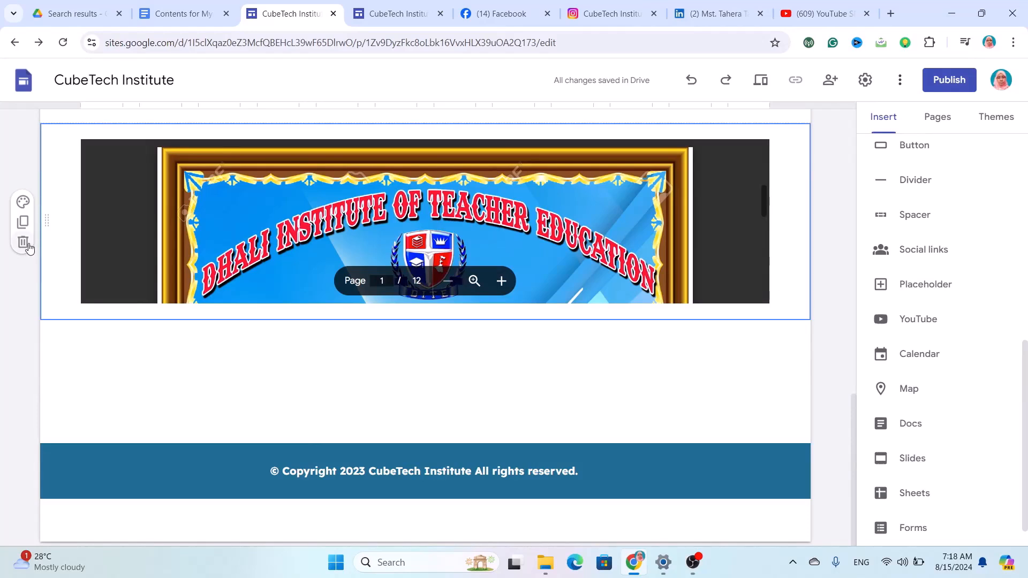
left_click(27, 244)
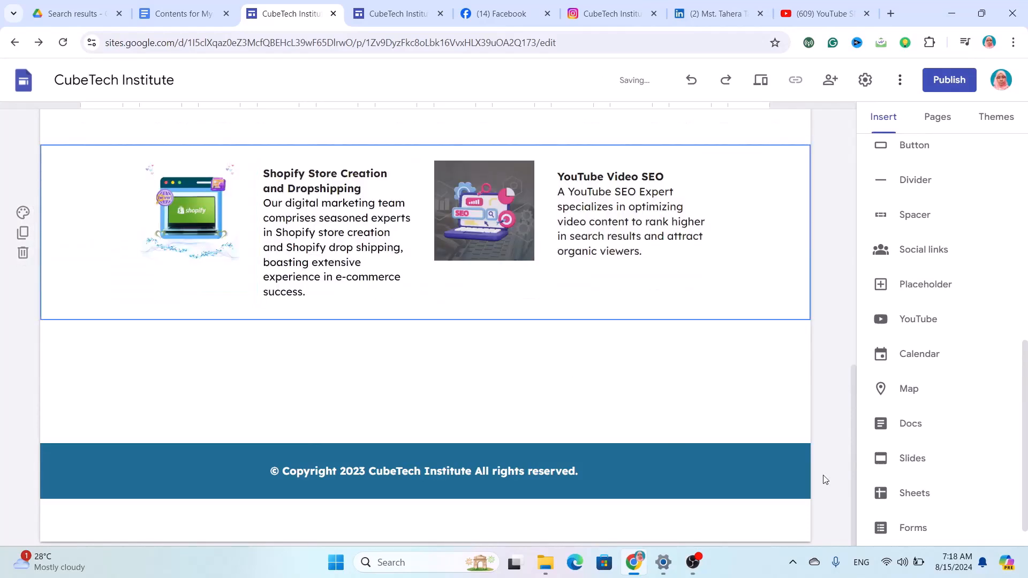
scroll(941, 488, "down", 1)
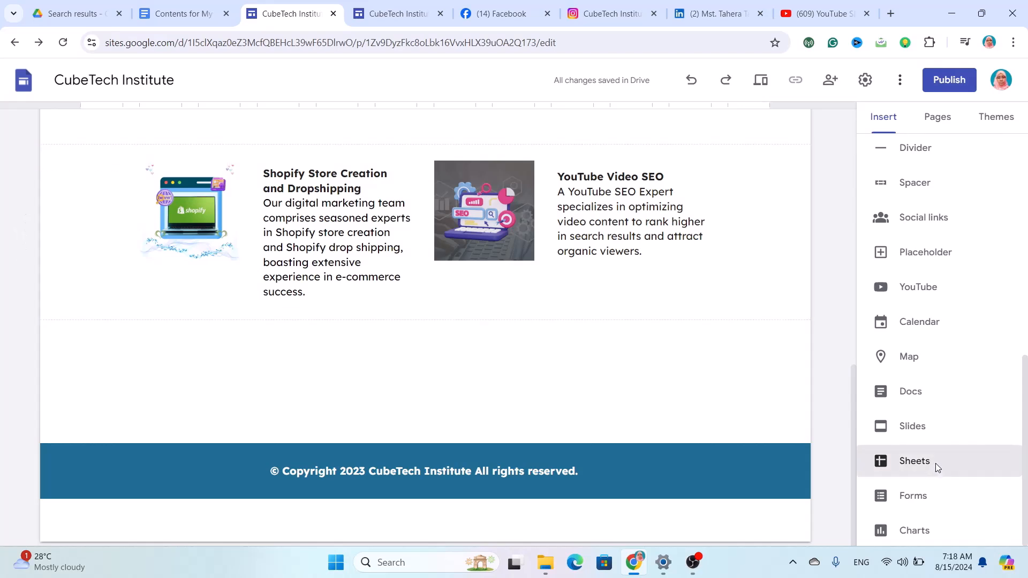
Insert the 'Automobile Company In Dubai' Google Sheet below the Shopify and YouTube Video SEO row.
left_click(936, 464)
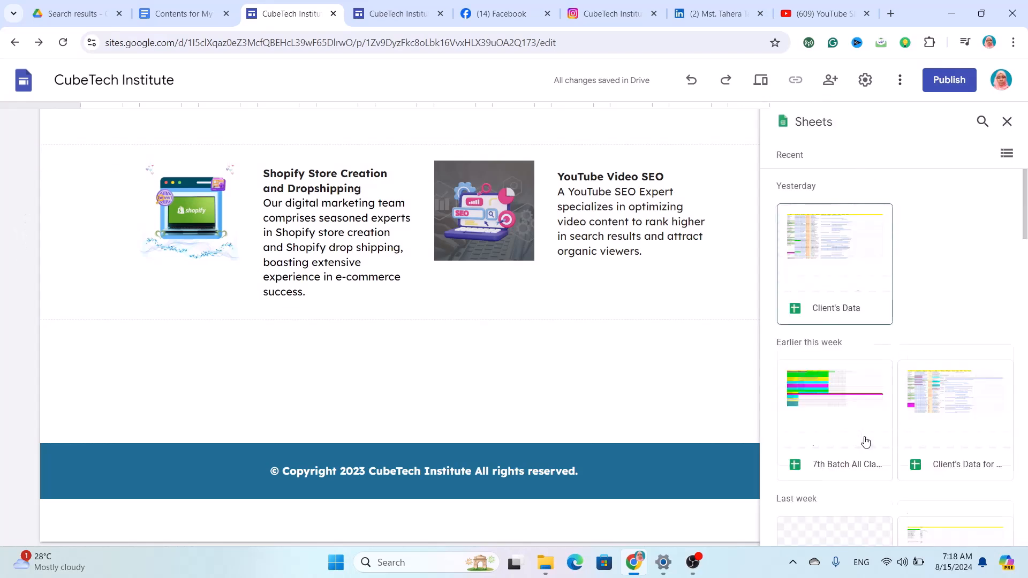
scroll(862, 436, "down", 3)
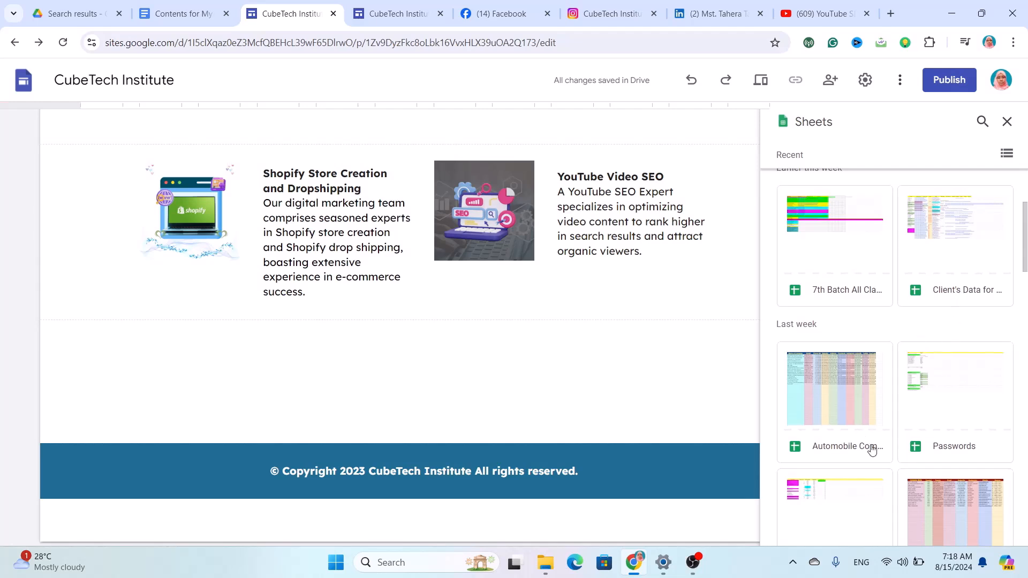
scroll(860, 436, "down", 2)
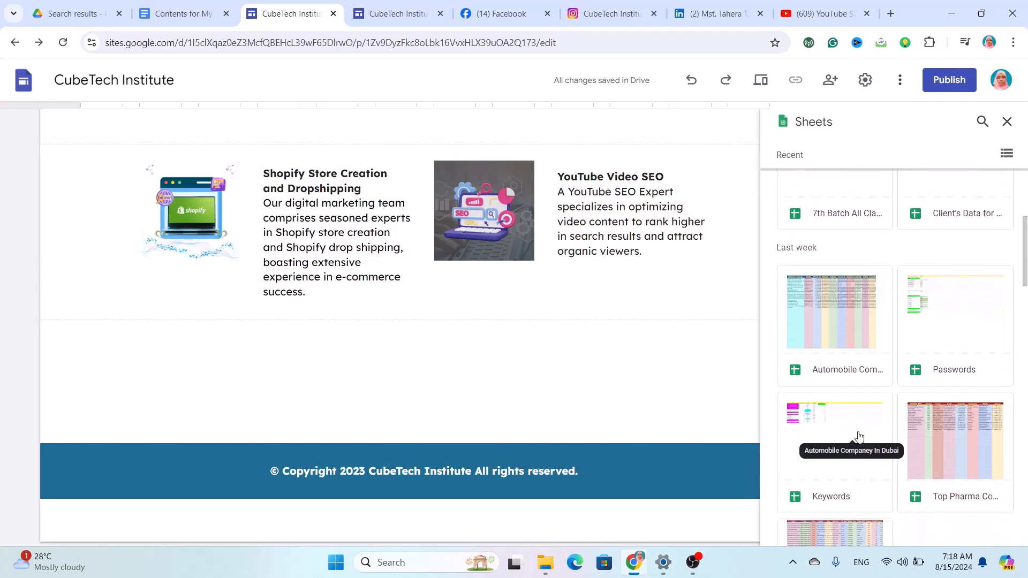
left_click(862, 350)
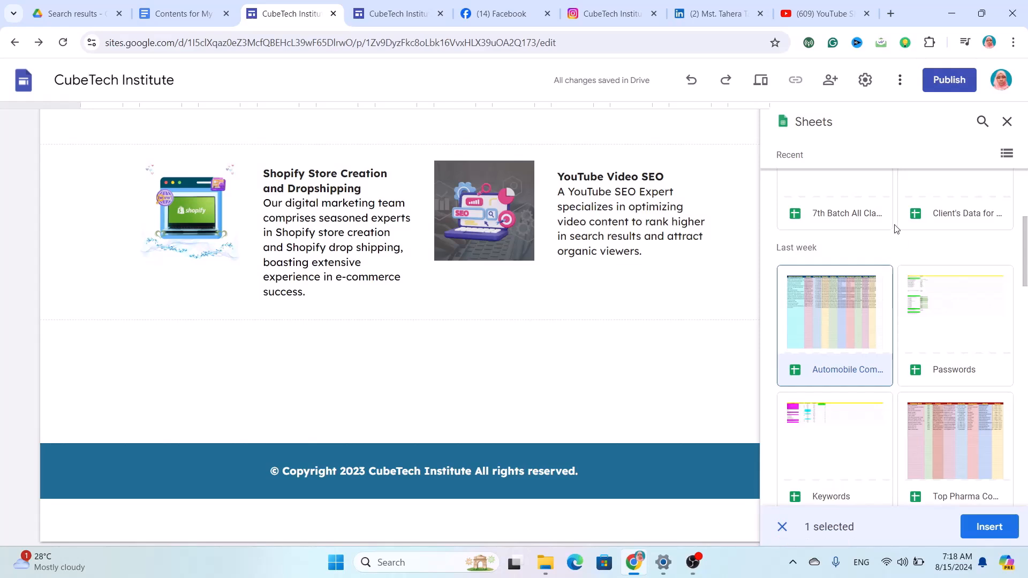
left_click(989, 527)
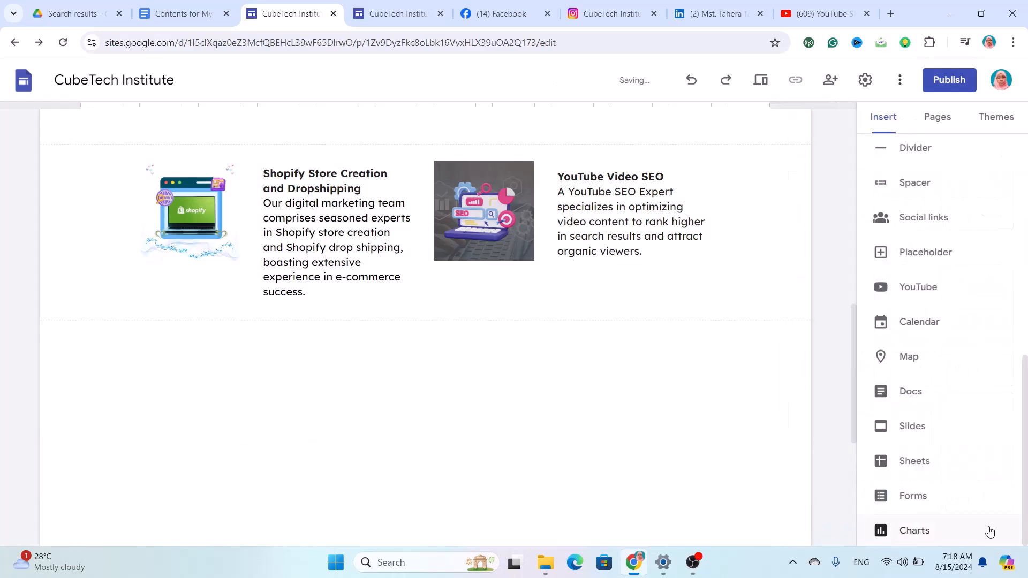
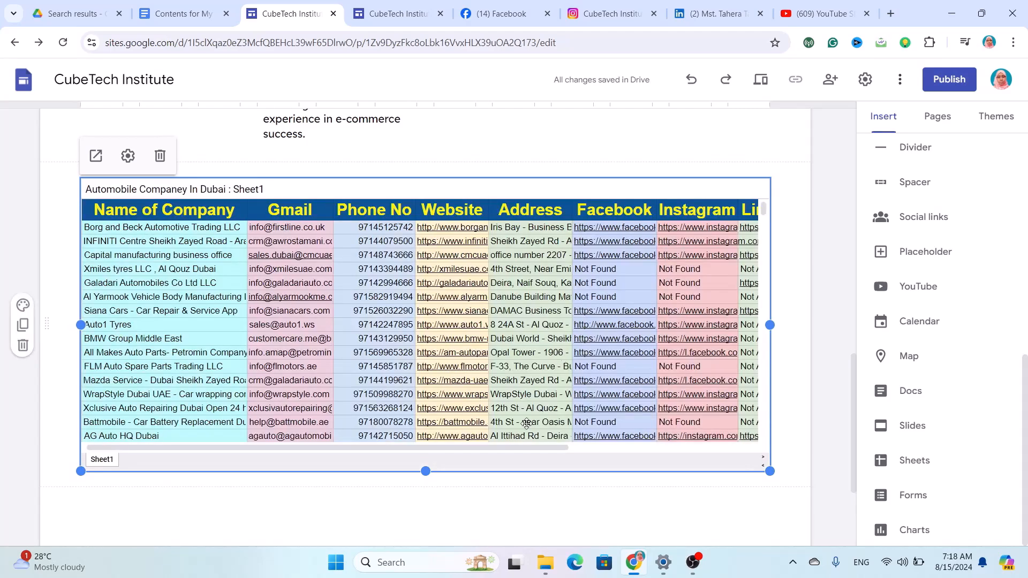
Delete the embedded 'Automobile Company In Dubai' sheet, then check the Charts list without inserting anything.
left_click(163, 156)
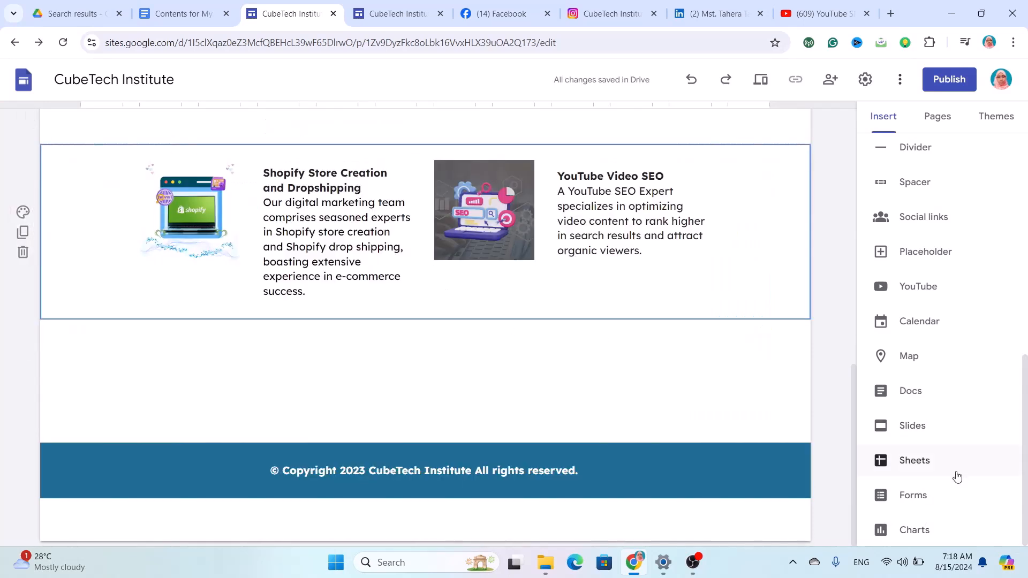
left_click(918, 538)
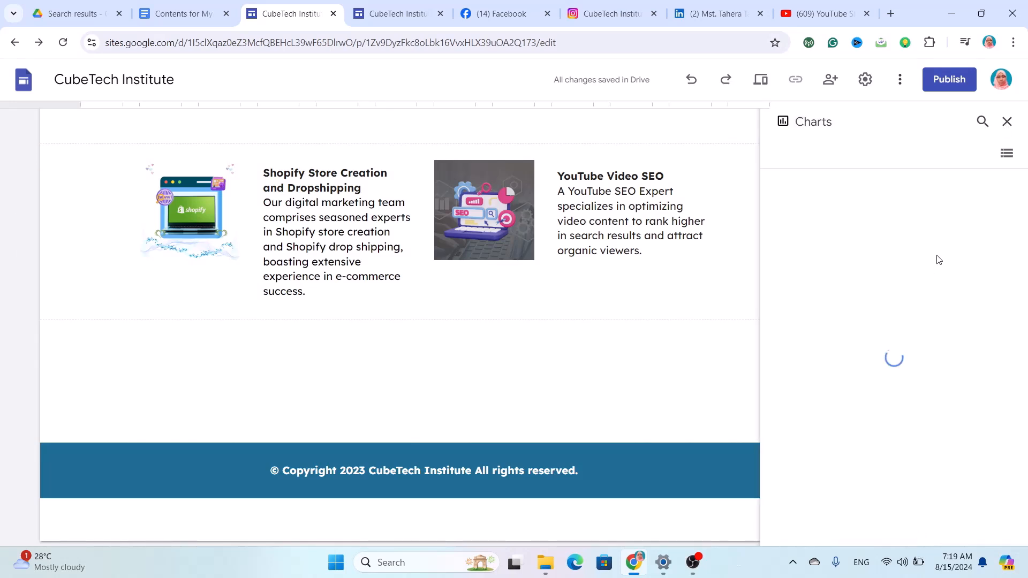
left_click(1008, 121)
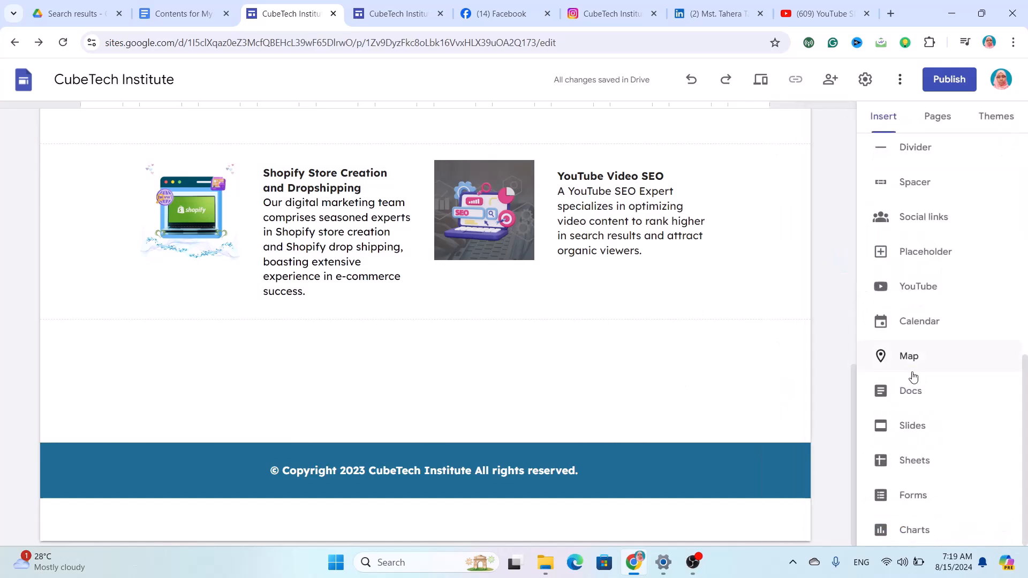
Scroll back to the top of the About Me page and switch to the Portfolio page.
scroll(912, 374, "up", 10)
scroll(597, 298, "up", 15)
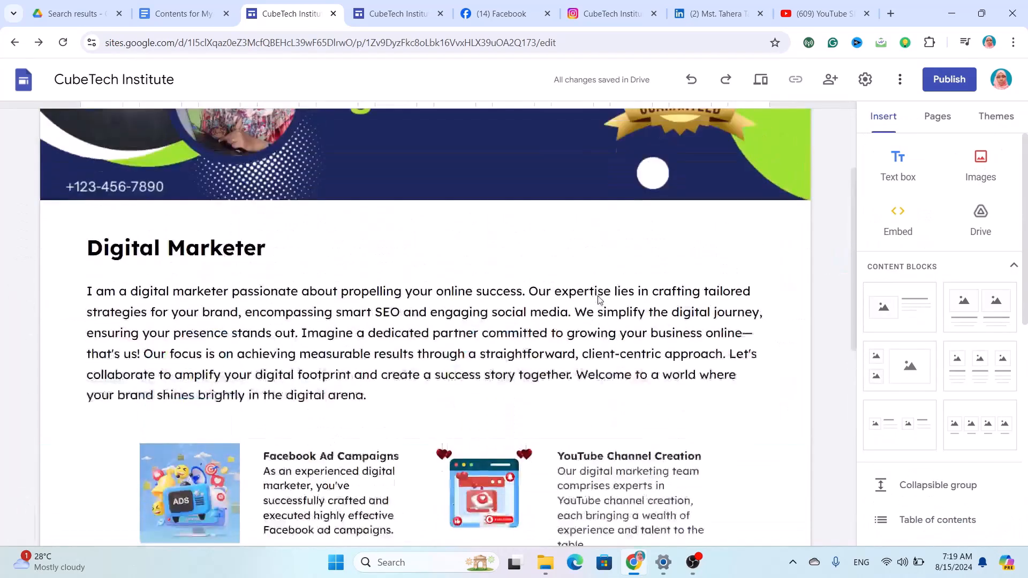
left_click(598, 298)
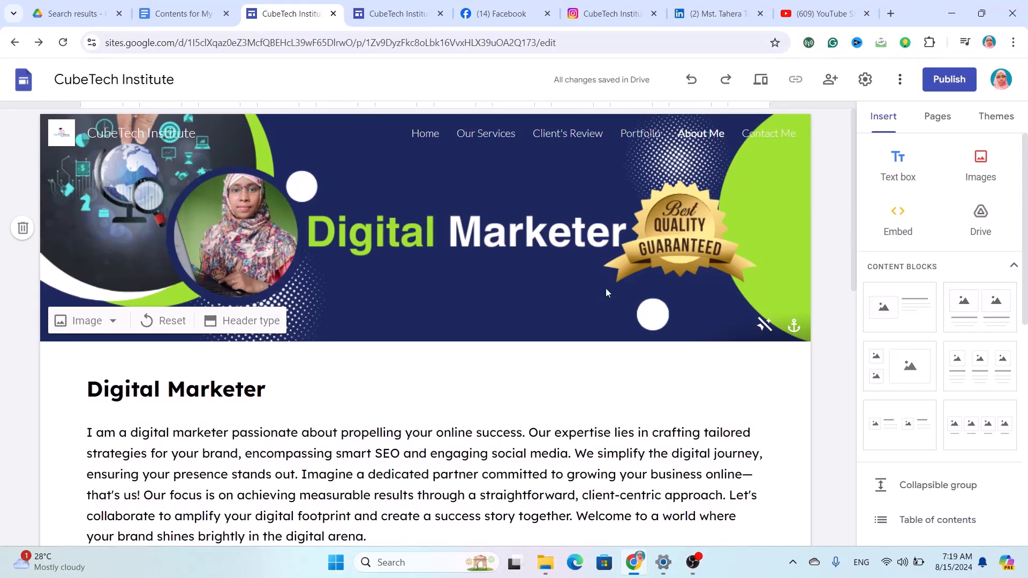
left_click(647, 135)
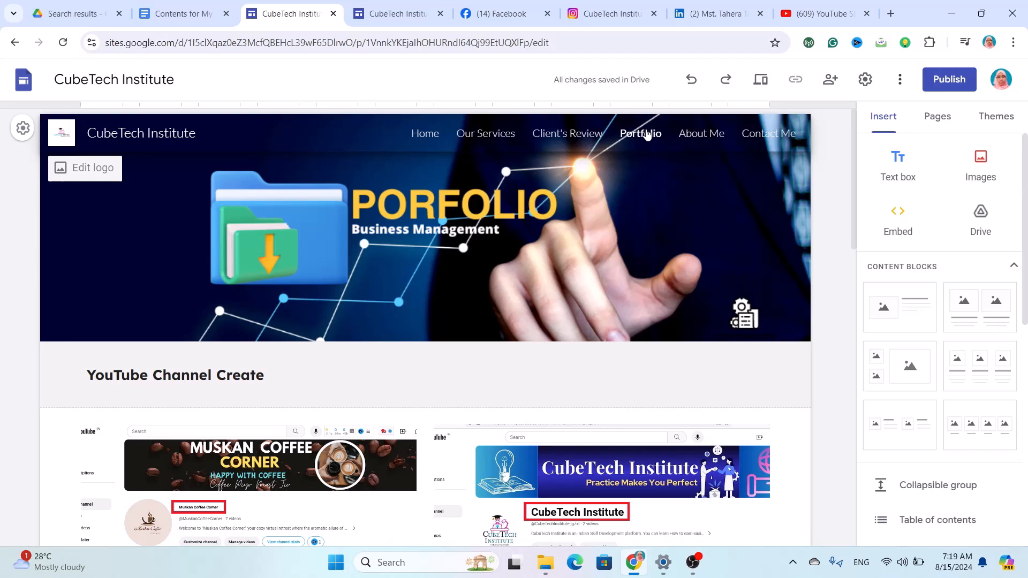
Pass through the Home page to the Our Services page showing the Video SEO card.
mouse_move(400, 253)
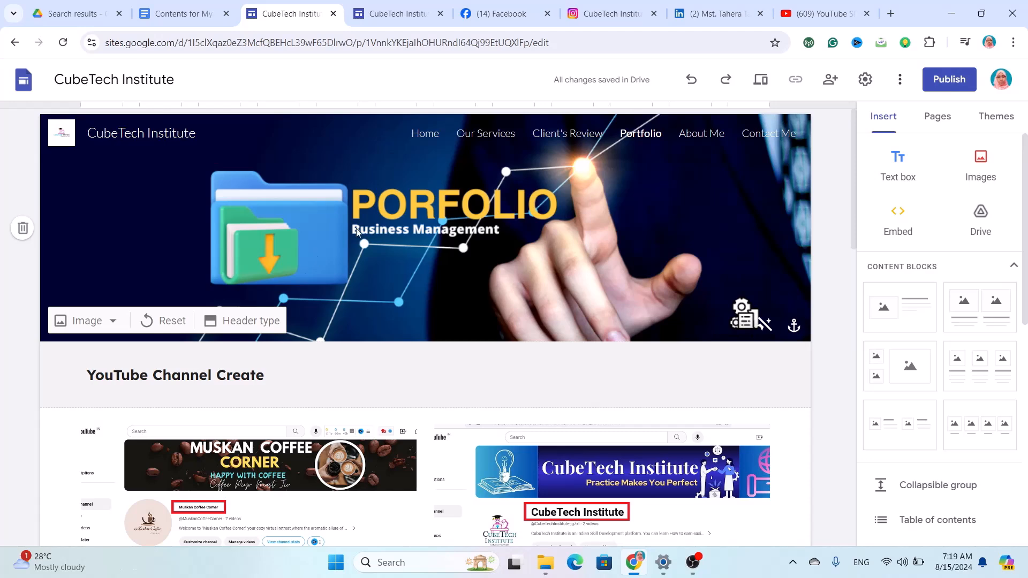
left_click(423, 133)
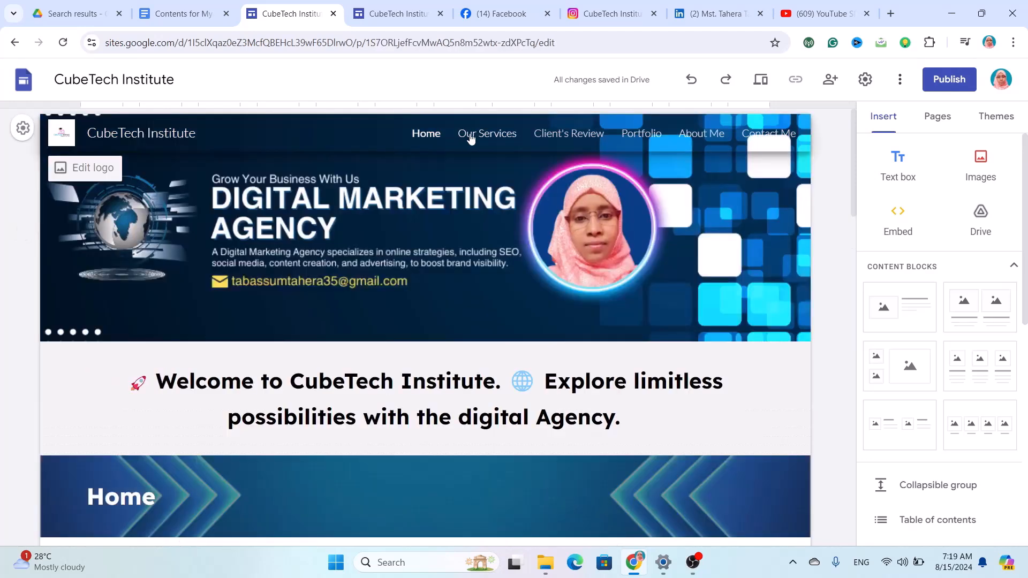
left_click(474, 136)
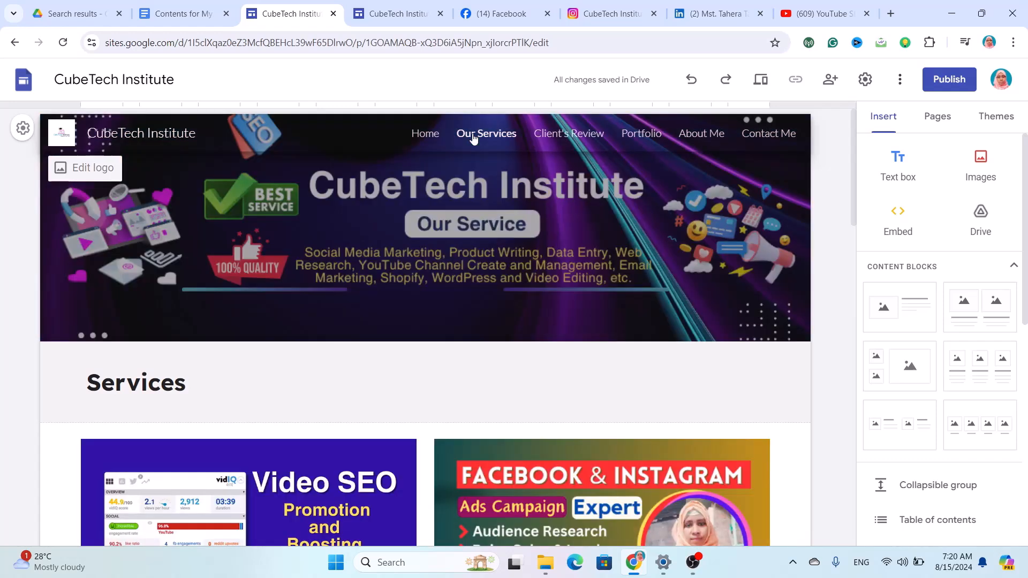